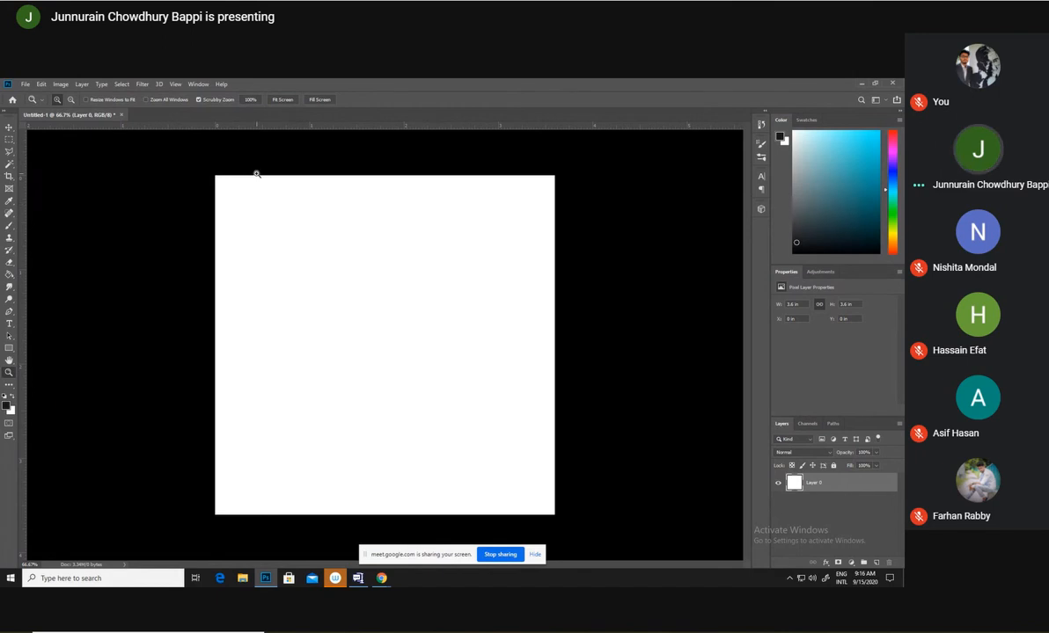
Switch to Chrome, search Google Images for "font and name based logo", and preview the image titled "The 10 types of Logo Designs"
mouse_move(382, 578)
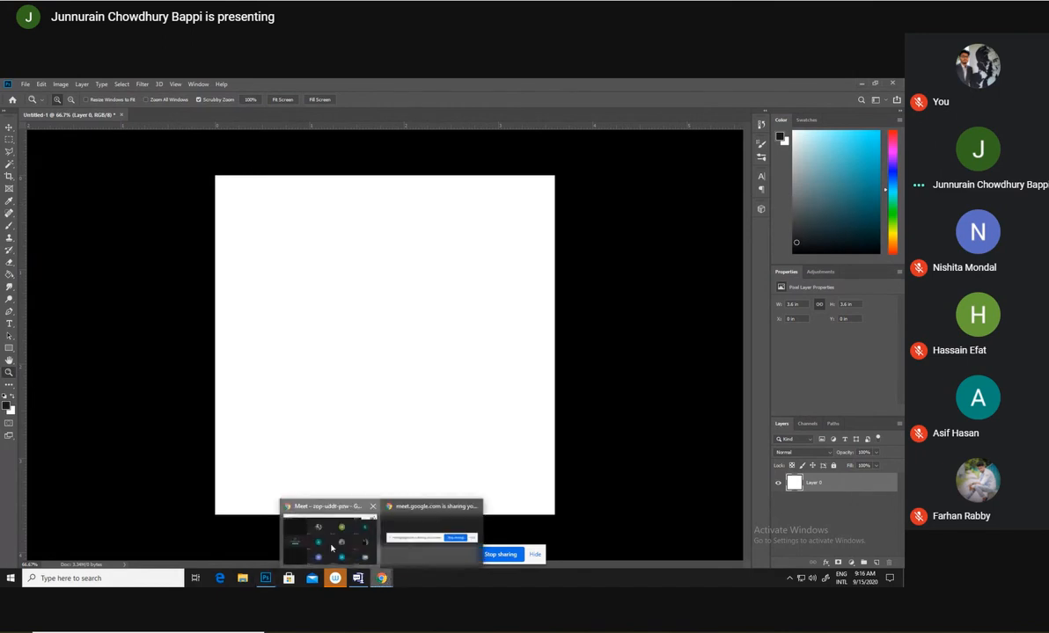
click(308, 501)
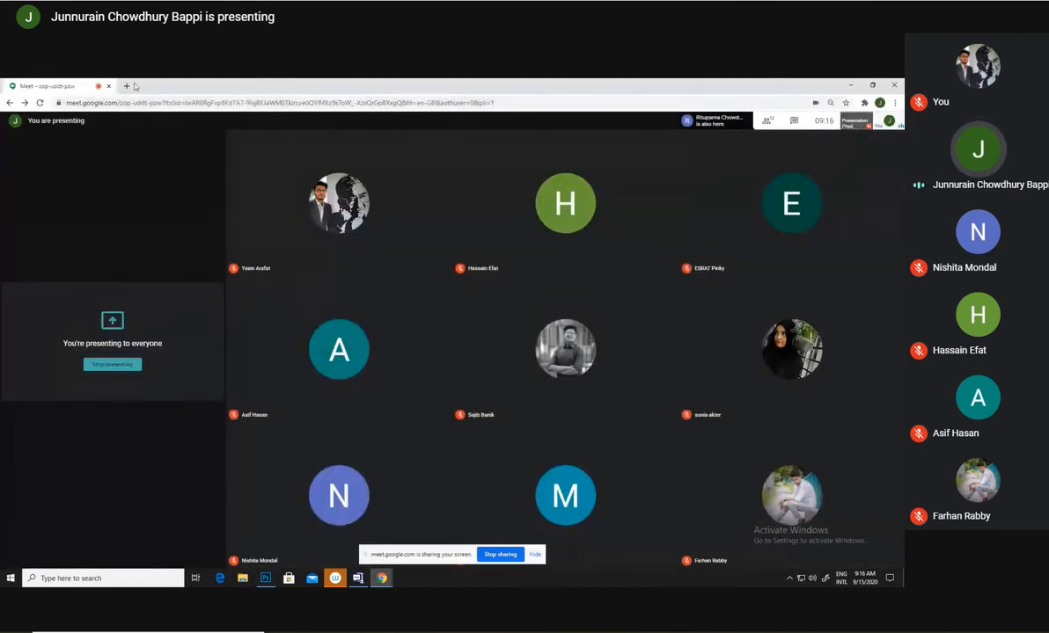
click(126, 85)
click(377, 299)
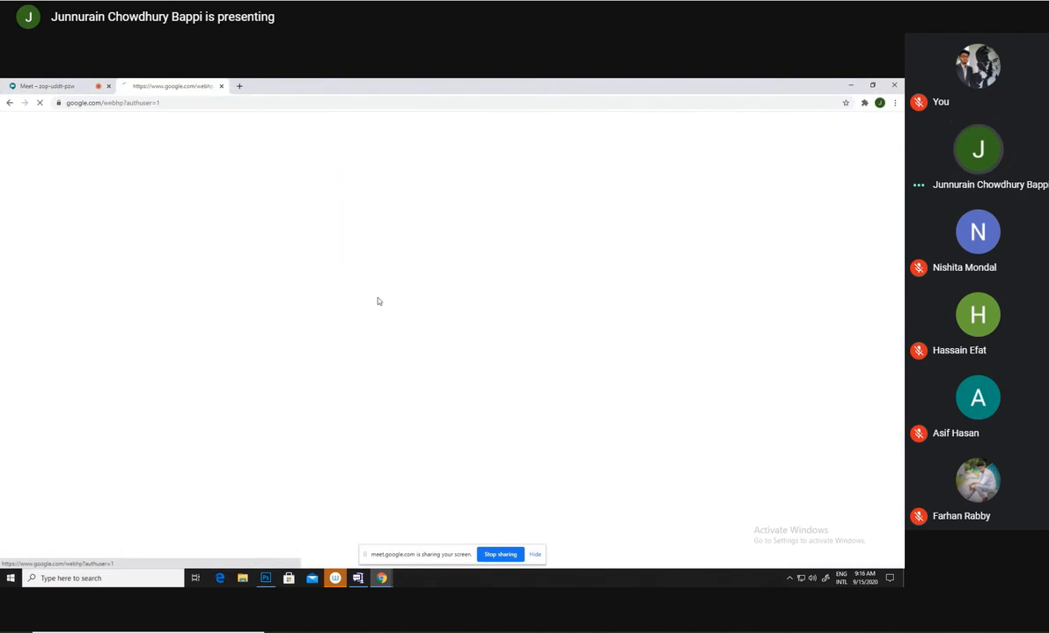
text(fo)
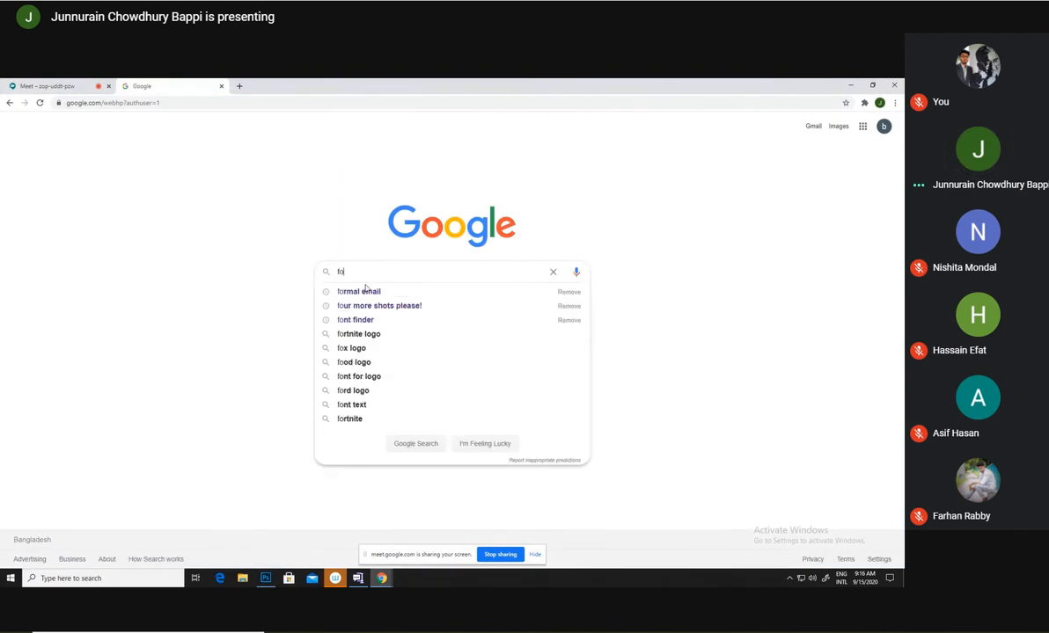
text(nt and n)
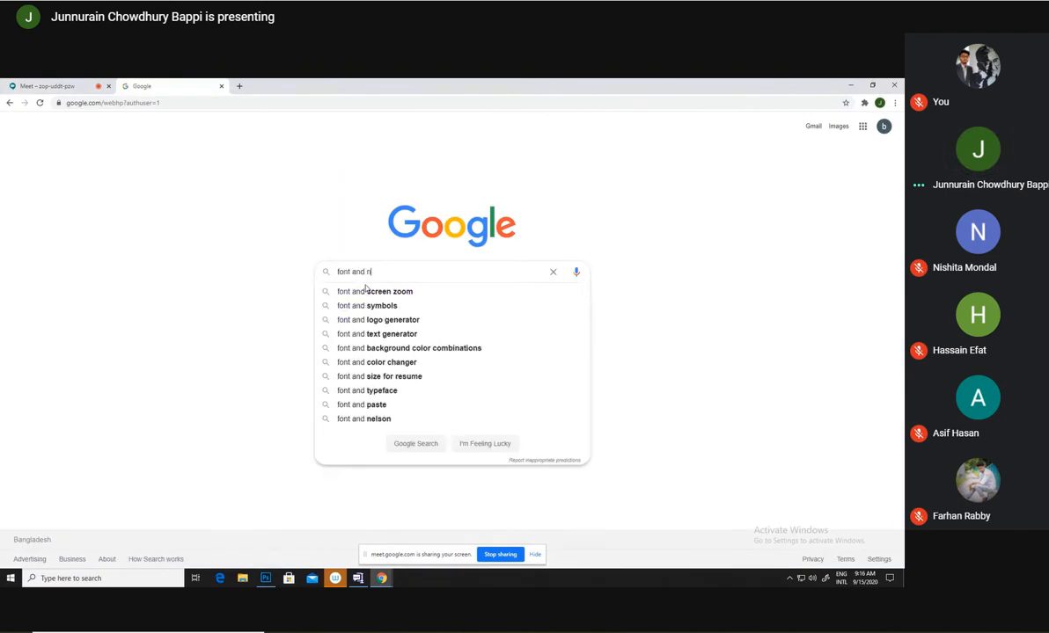
text(ame ba)
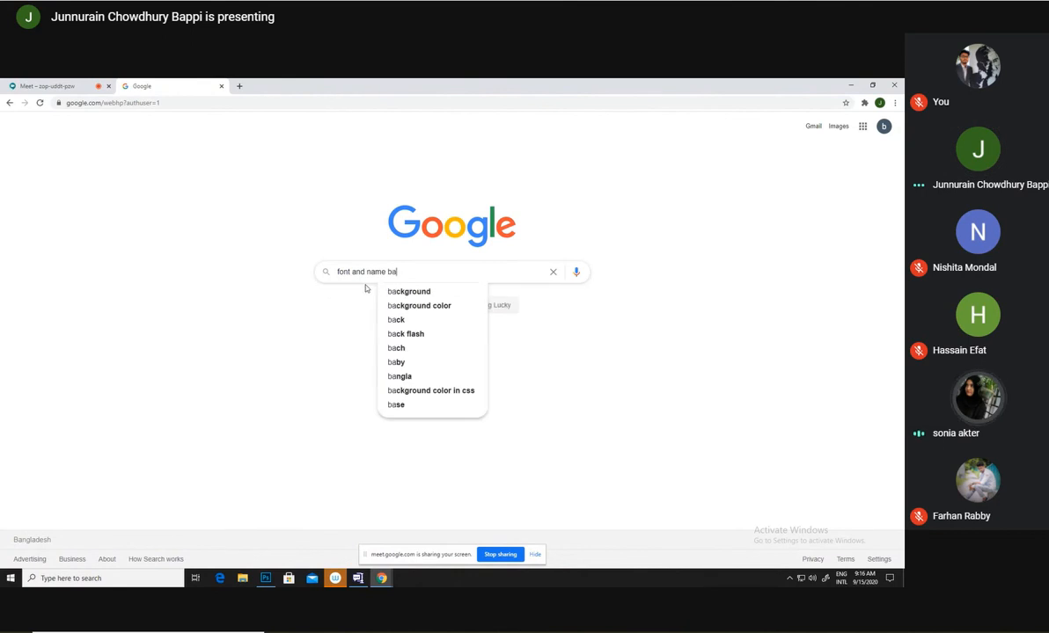
text(sed logo)
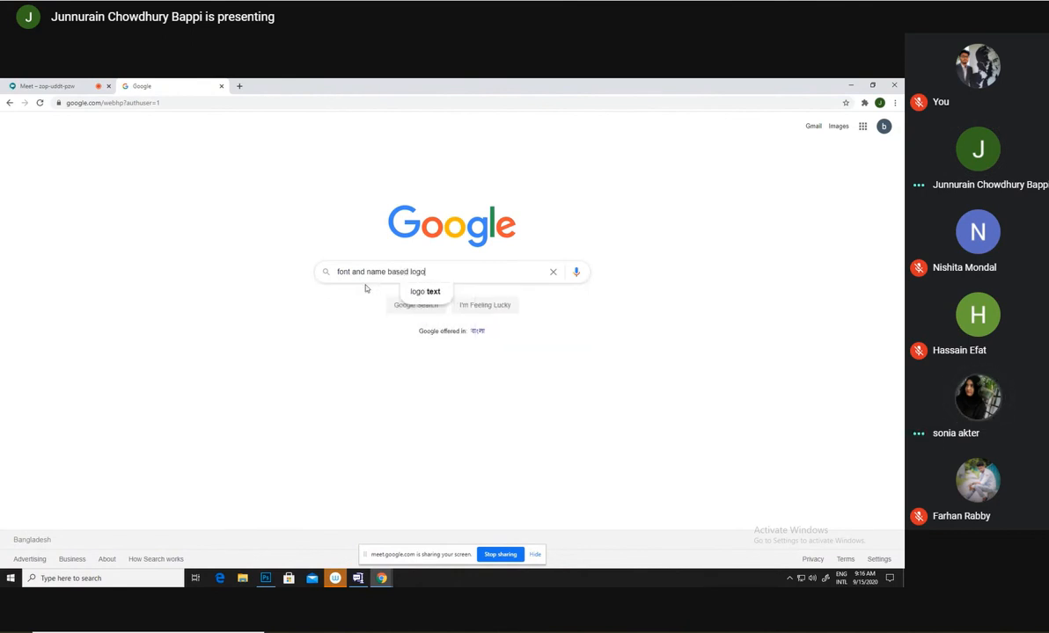
key(Return)
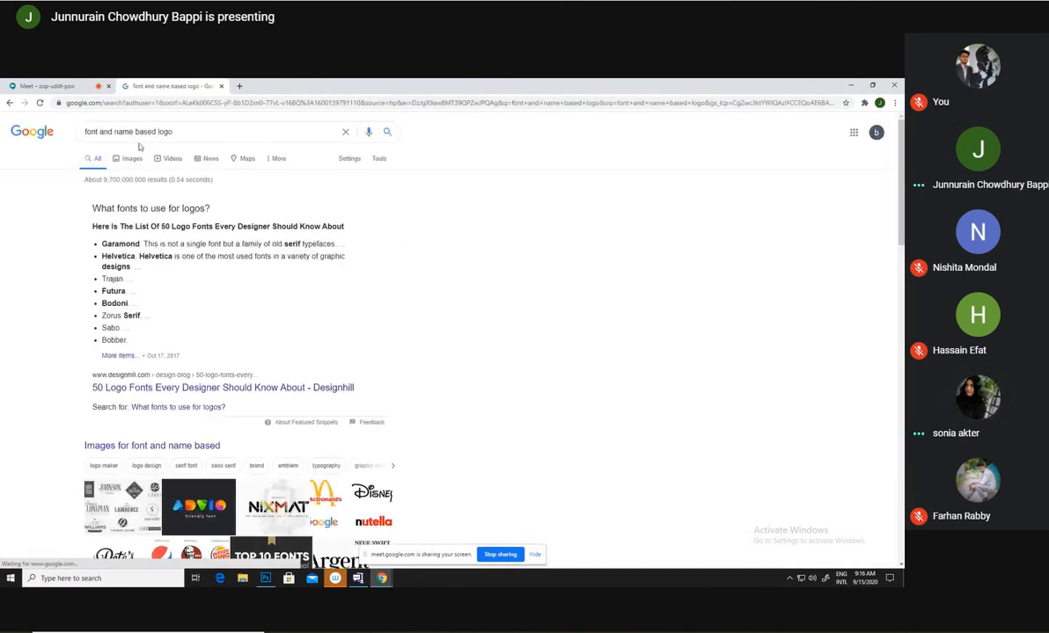
click(132, 158)
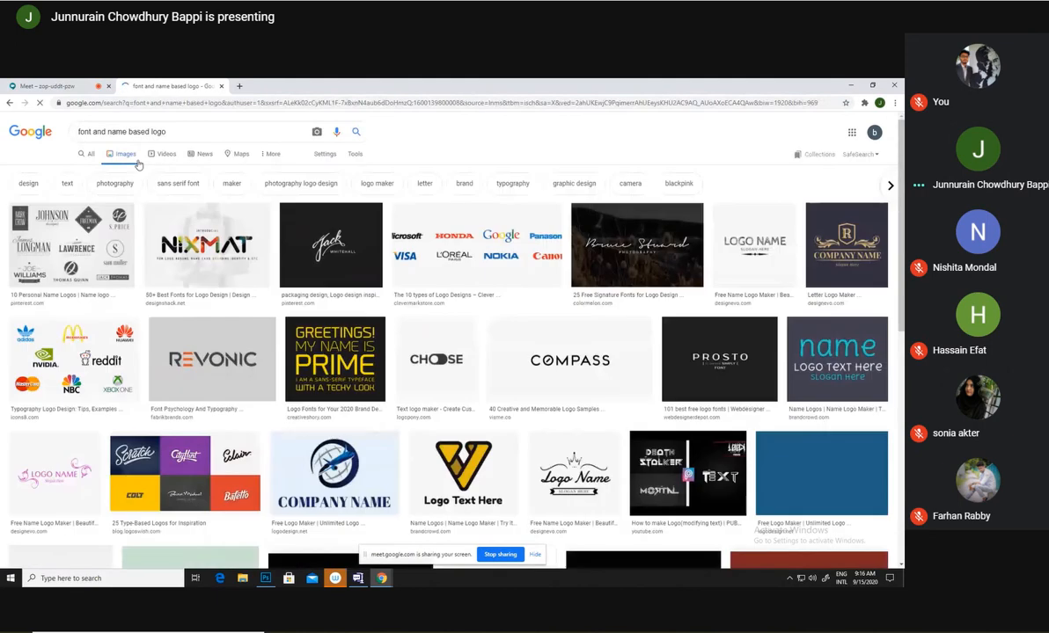
click(470, 246)
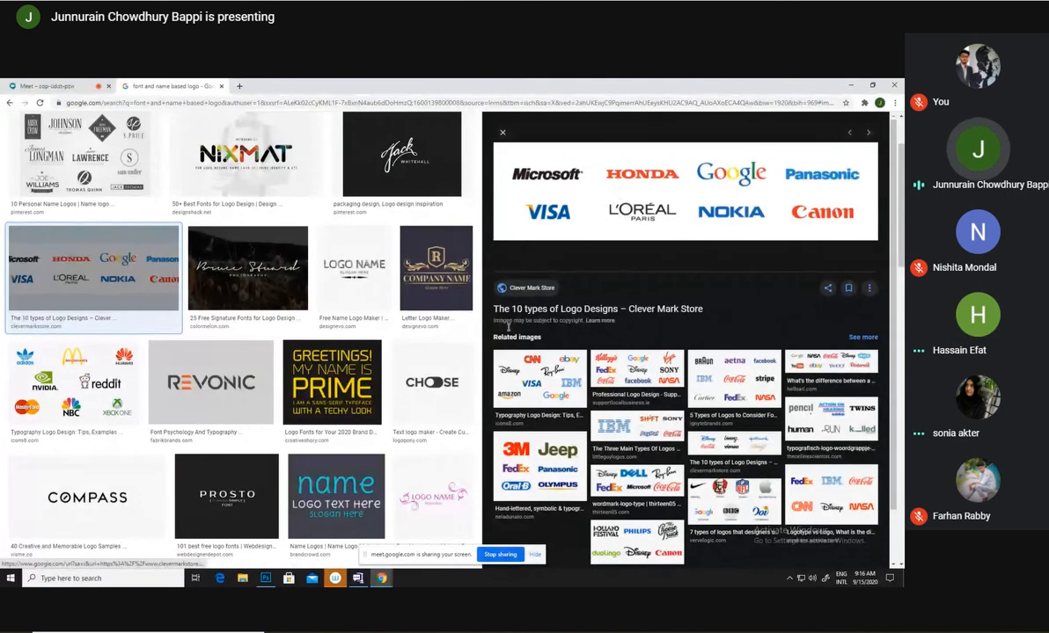
Return to the Google Meet call and admit the participant waiting to join
click(78, 86)
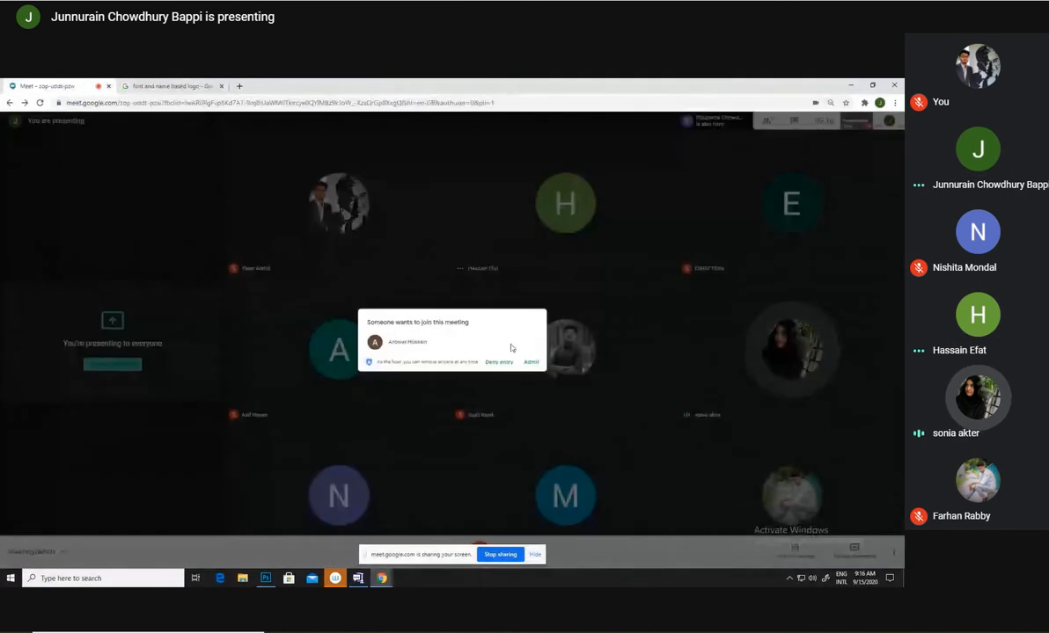
click(531, 363)
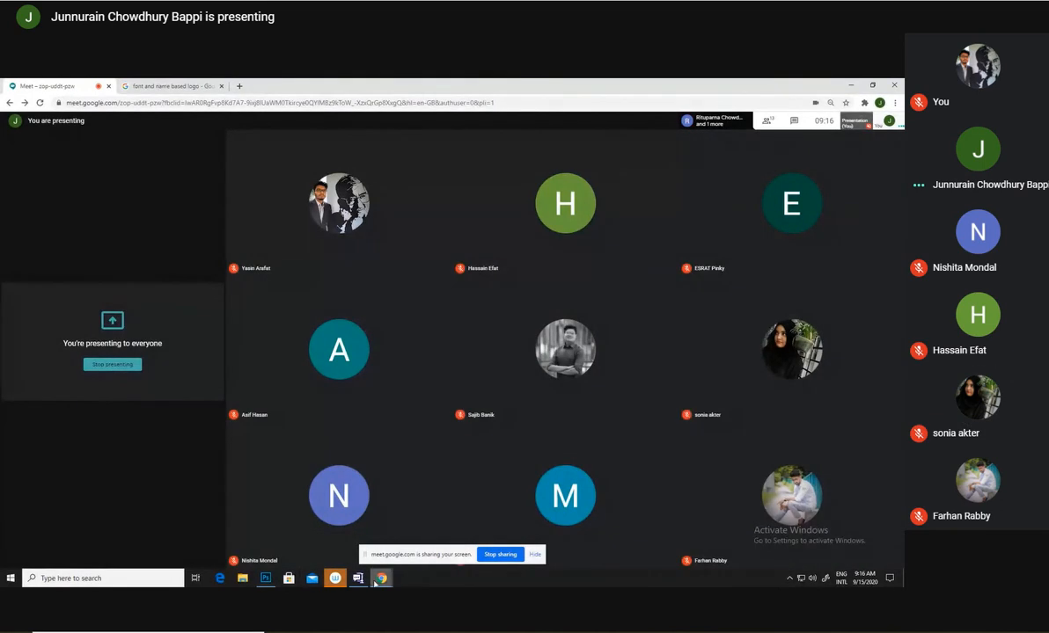
Launch FastStone Capture from the desktop and dismiss the WinZip advertisement
click(850, 84)
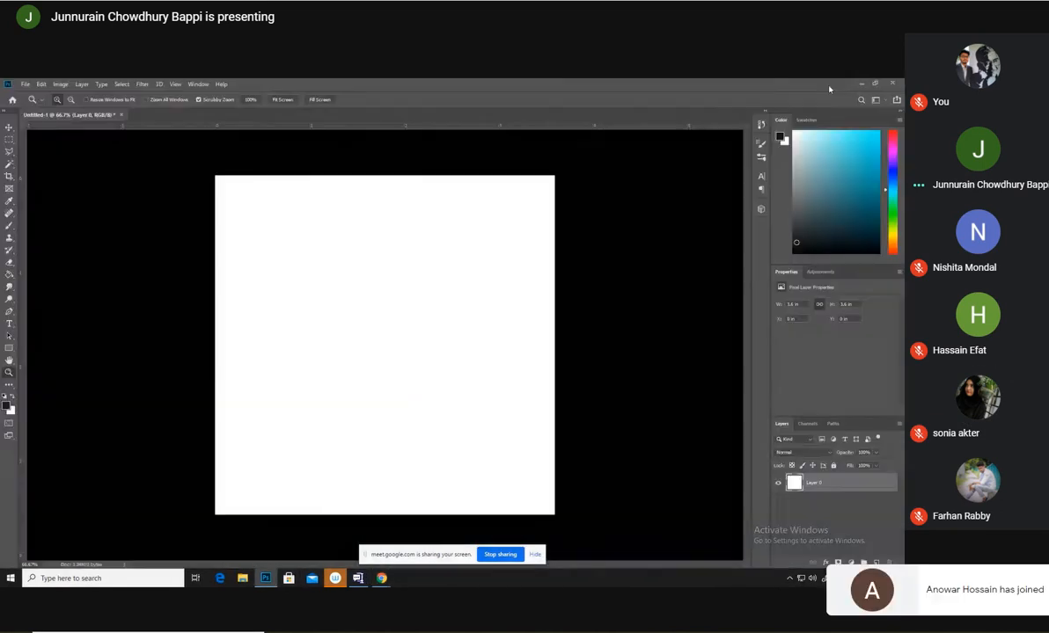
click(860, 85)
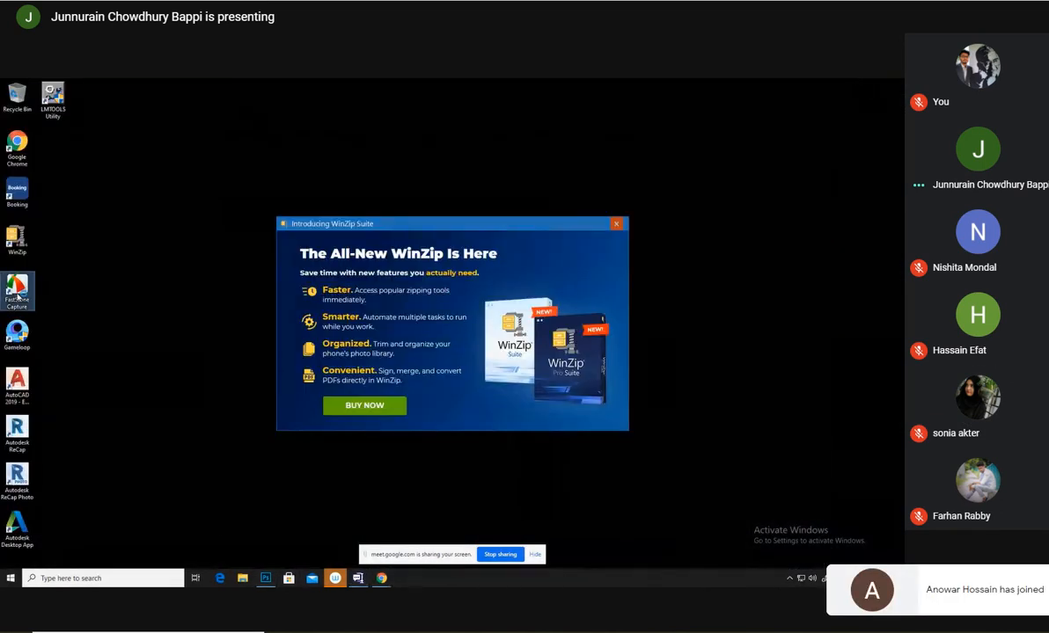
click(616, 223)
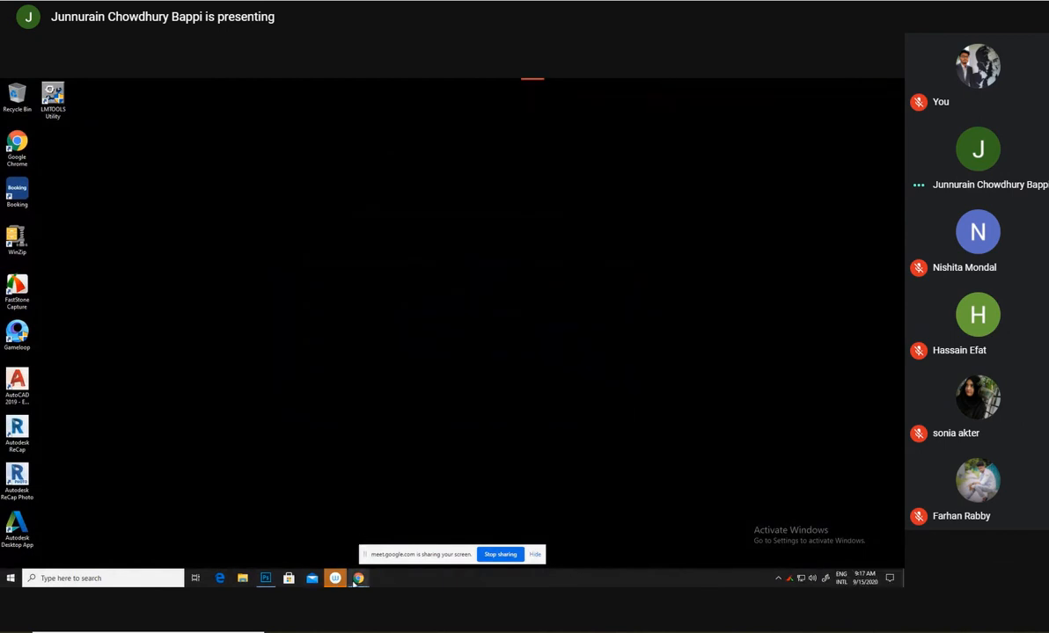
Start a FastStone screen recording of a 1920 x 1080 rectangular region over the meeting, with microphone audio
mouse_move(357, 579)
click(308, 532)
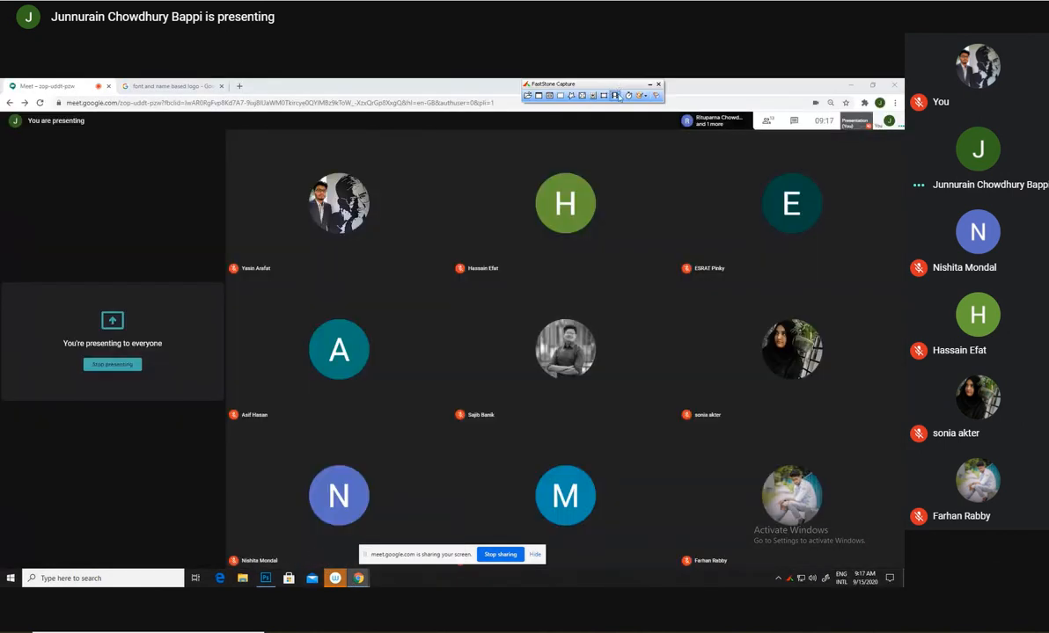
click(615, 96)
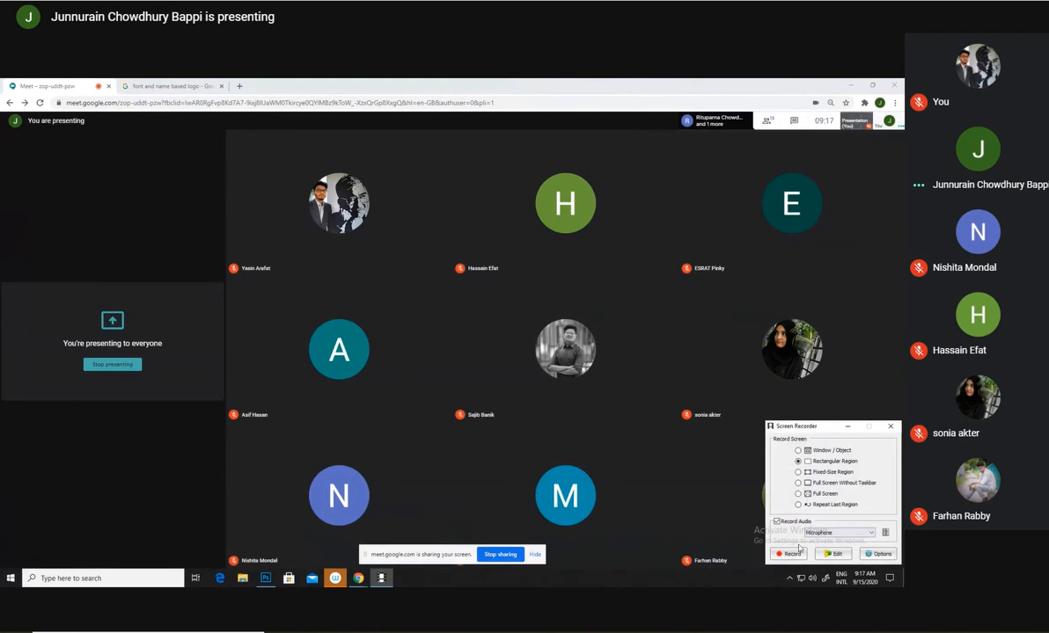
click(790, 555)
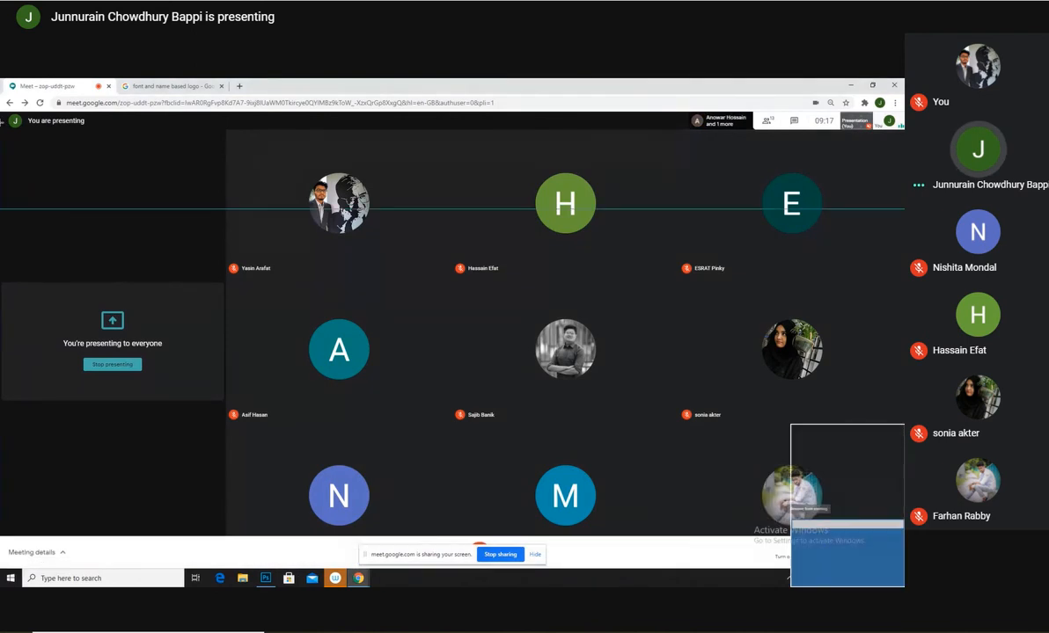
drag(673, 576, 903, 588)
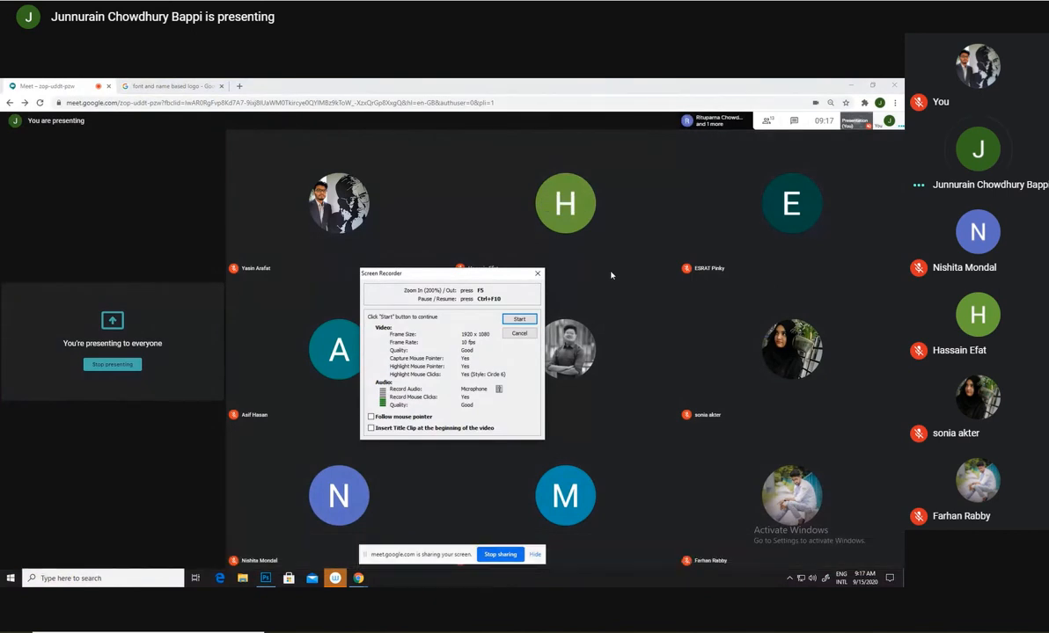
click(520, 317)
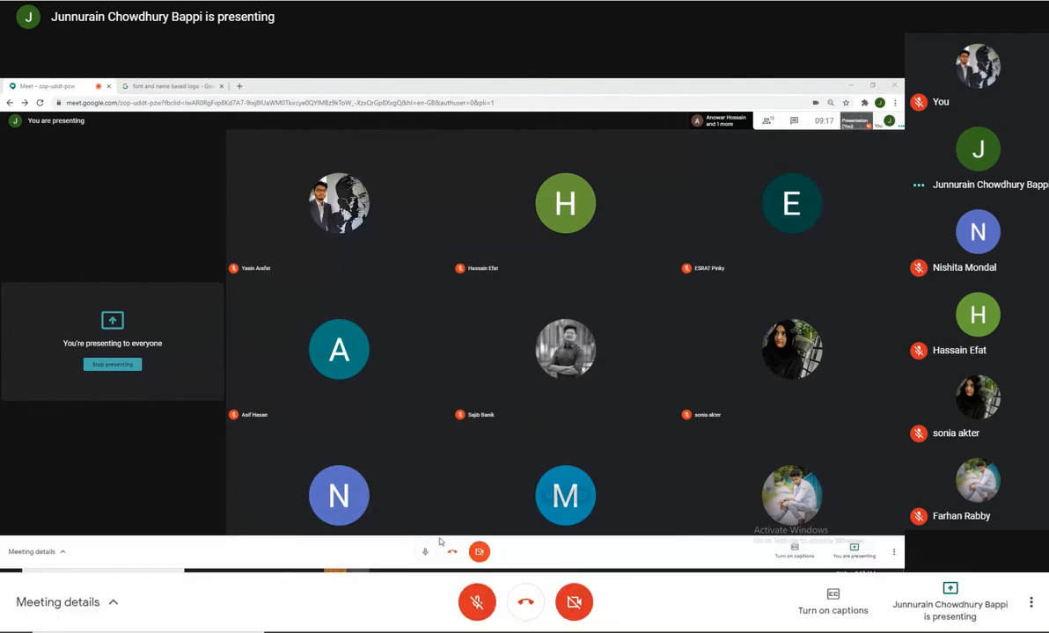
click(429, 553)
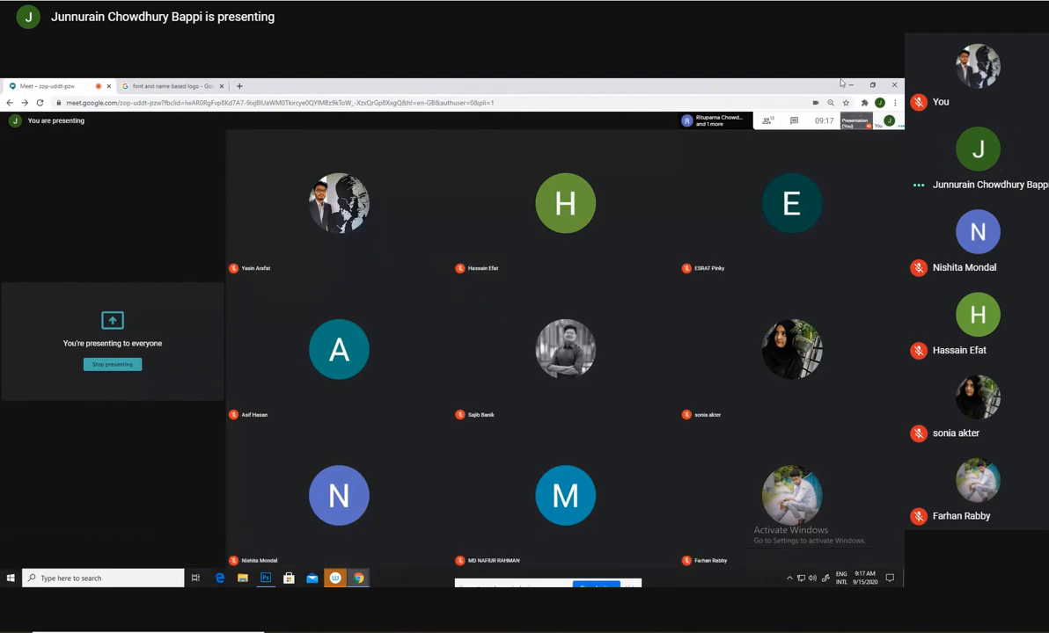
Look over the logo image results and open the meeting chat to read the new message
click(165, 85)
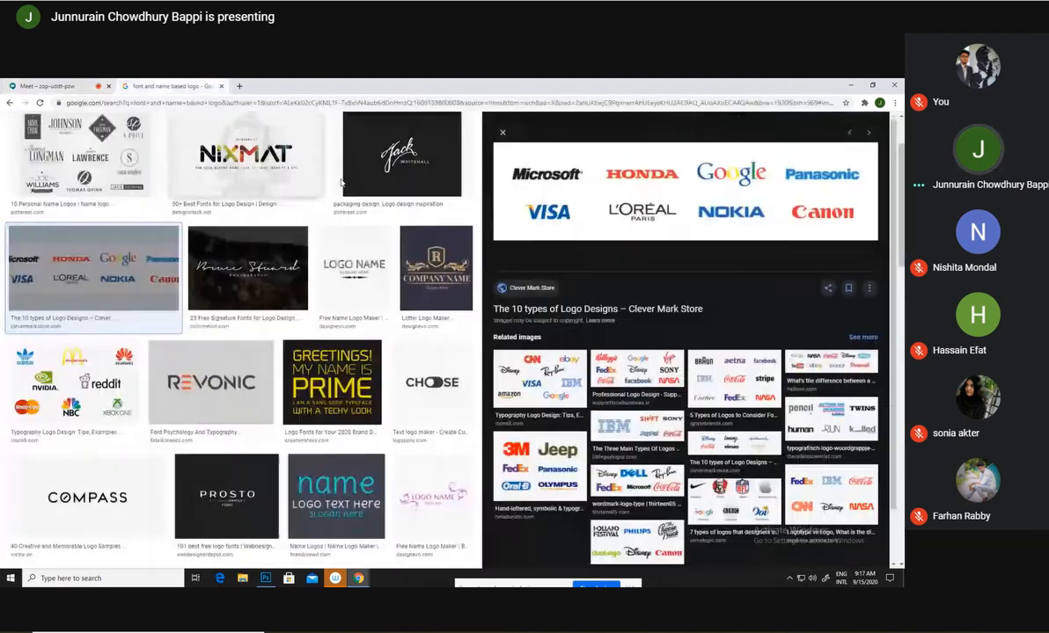
scroll(542, 258, up, 1)
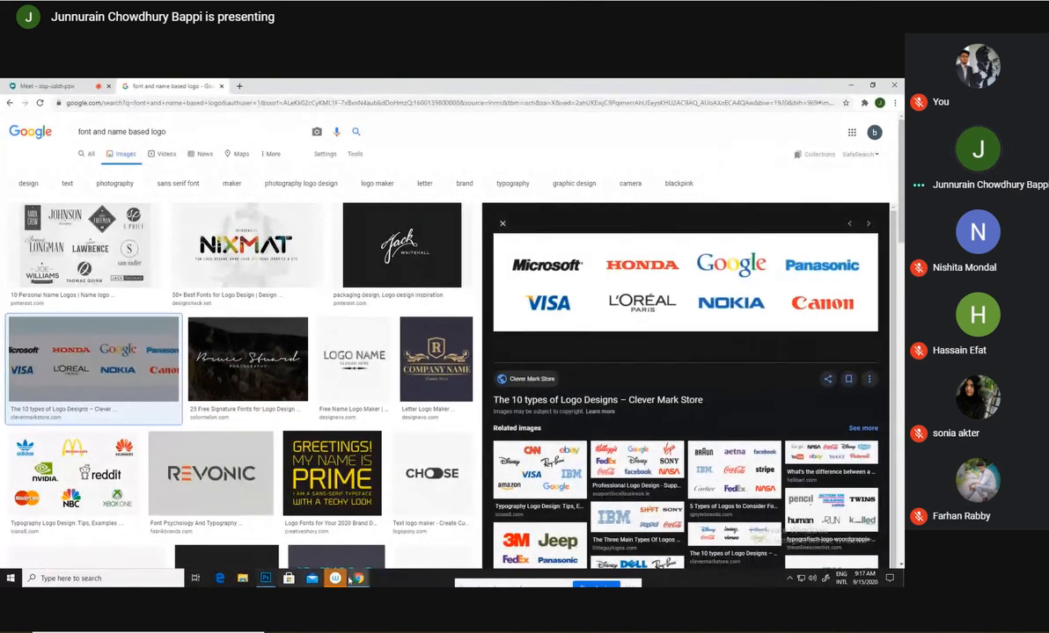
click(58, 85)
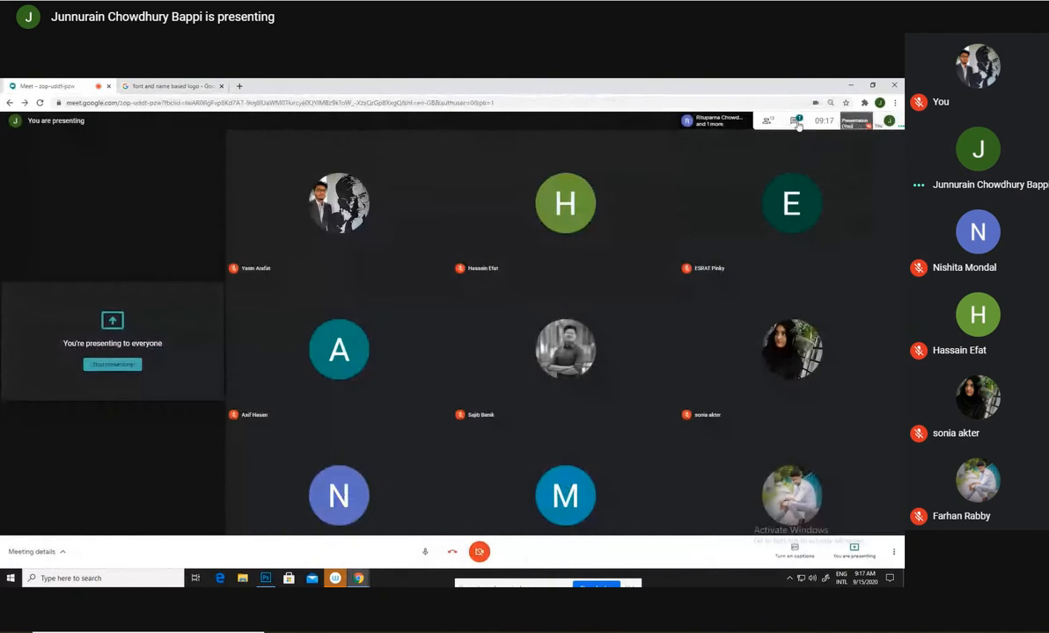
click(793, 120)
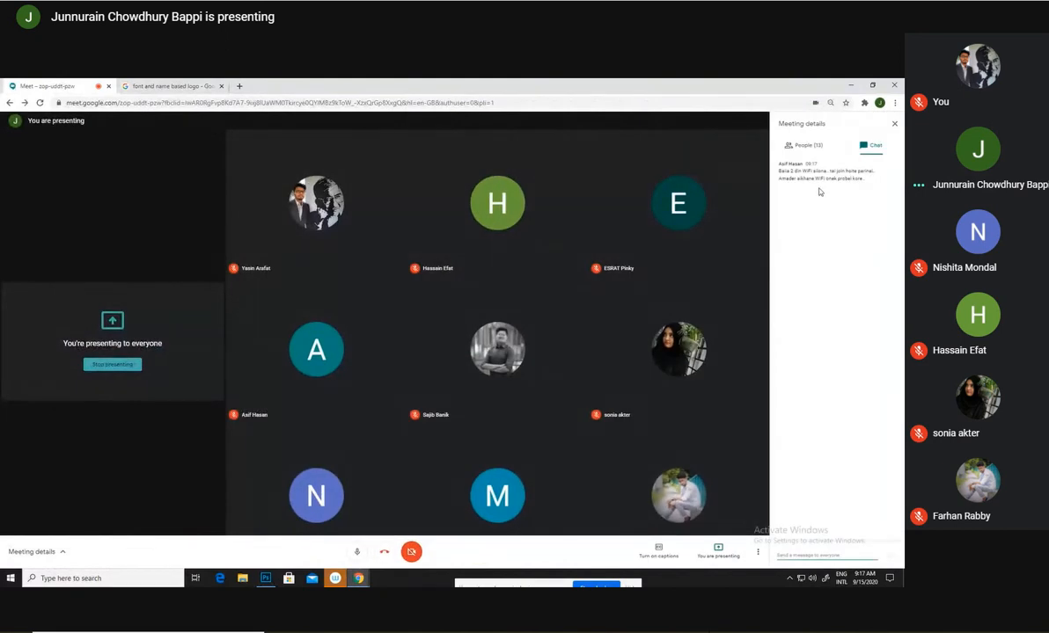
Unmute the meeting microphone briefly and mute it again
click(482, 618)
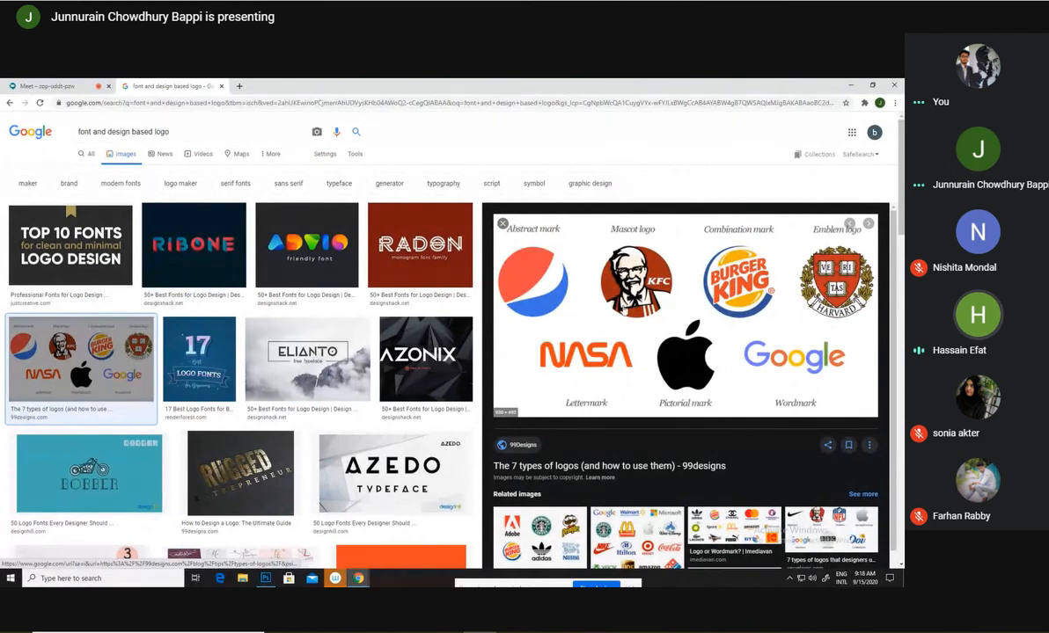
mouse_move(449, 626)
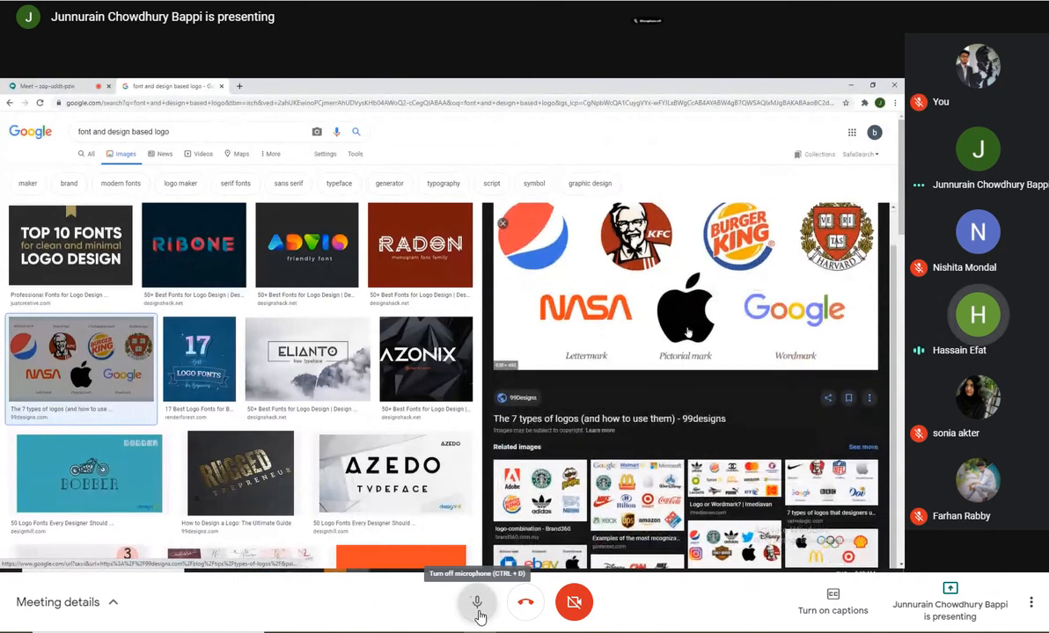
click(477, 604)
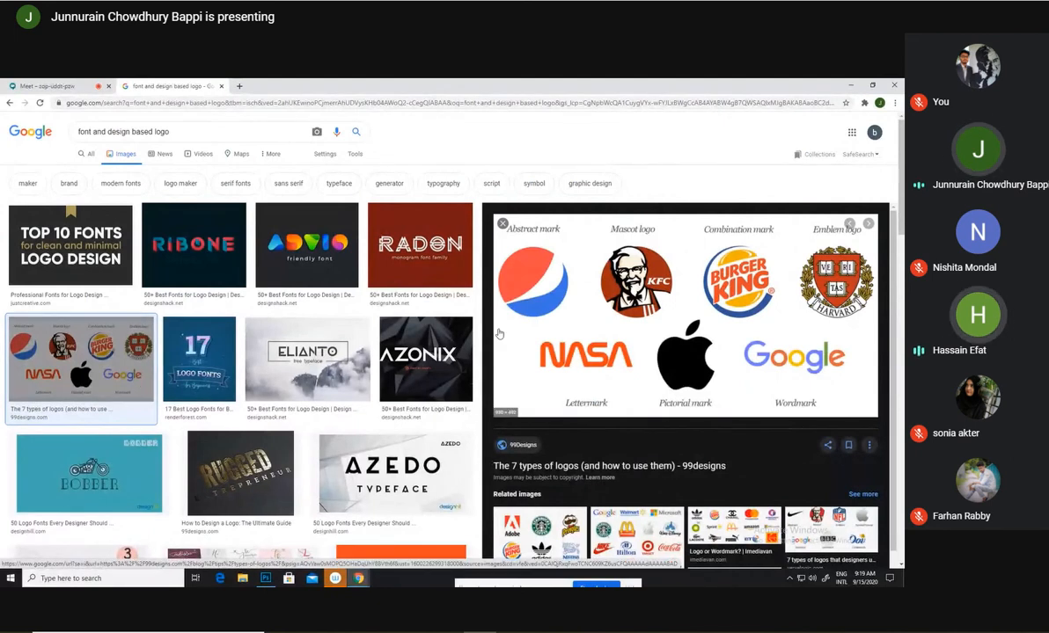
Look through the related images and search results around the "The 7 types of logos" preview
scroll(570, 366, down, 3)
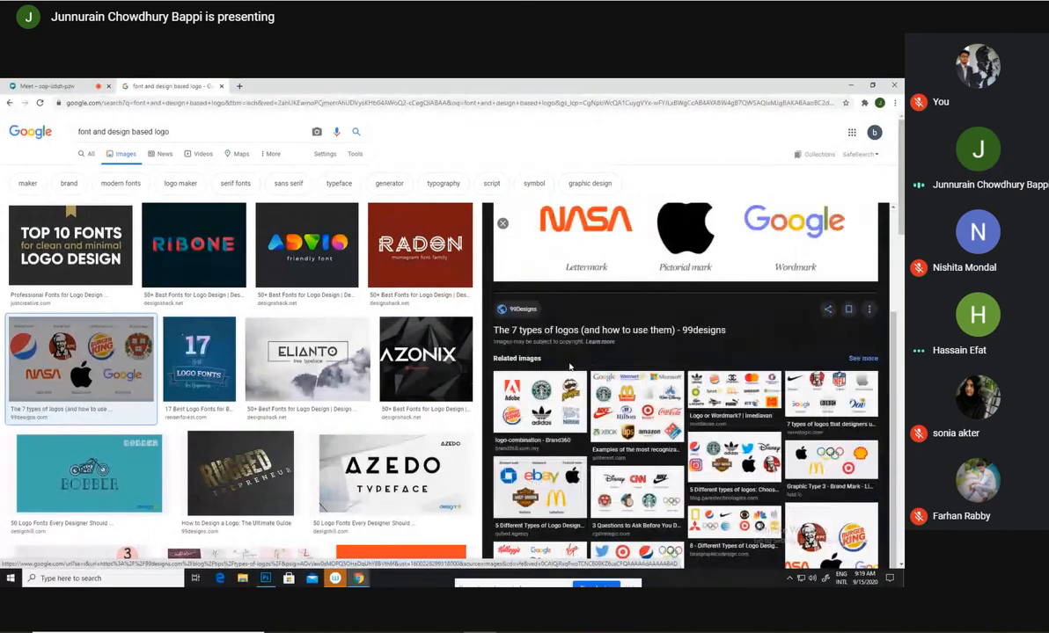
scroll(340, 297, down, 2)
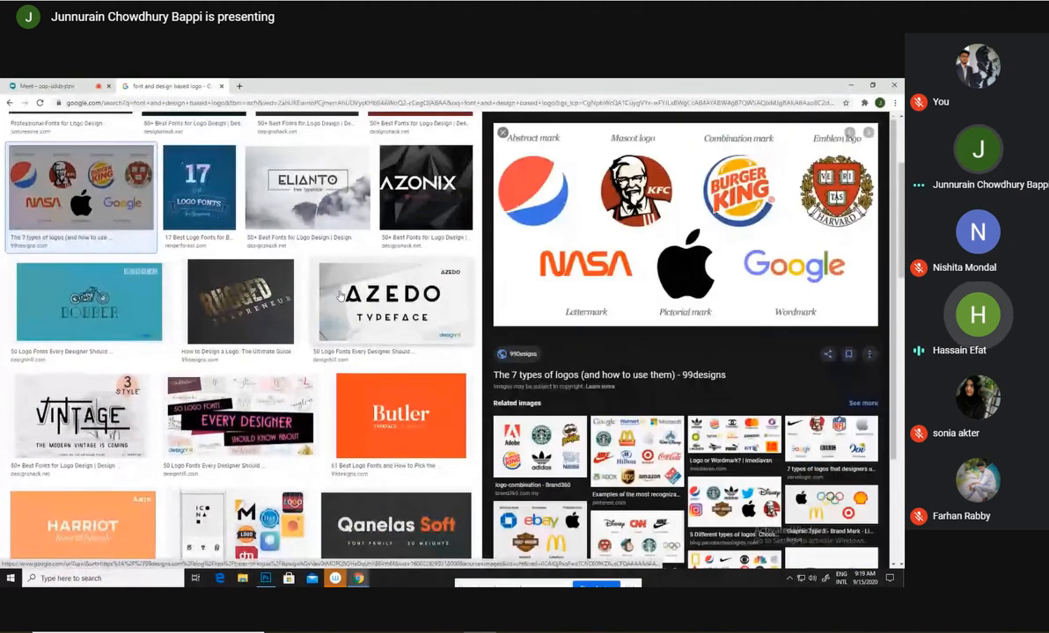
scroll(340, 297, up, 2)
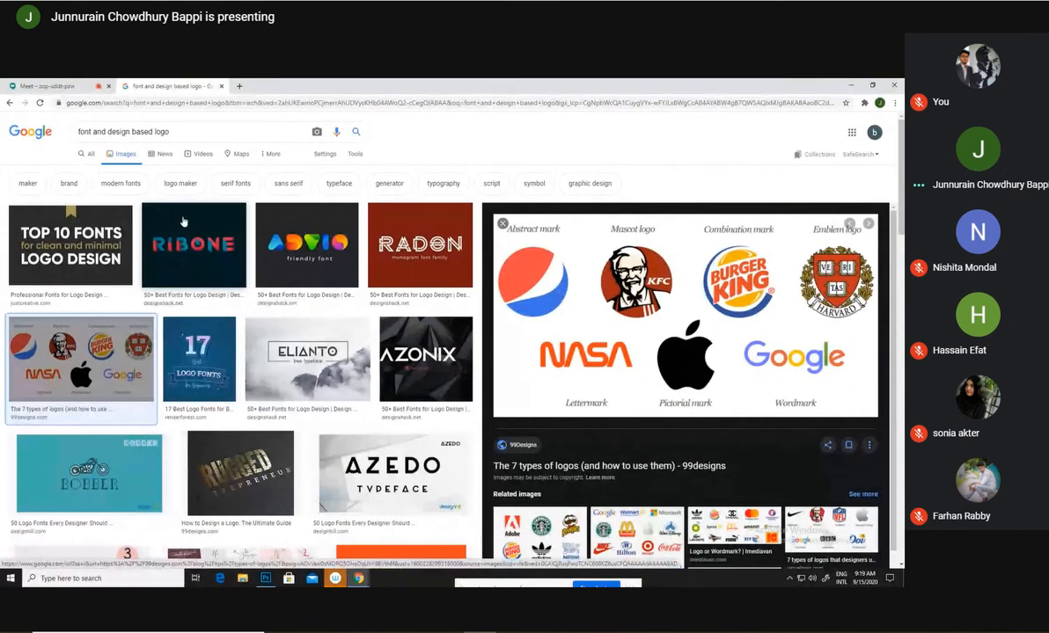
Check the meeting call and the blank Photoshop document, and go back to the logo types preview in the image results
click(49, 86)
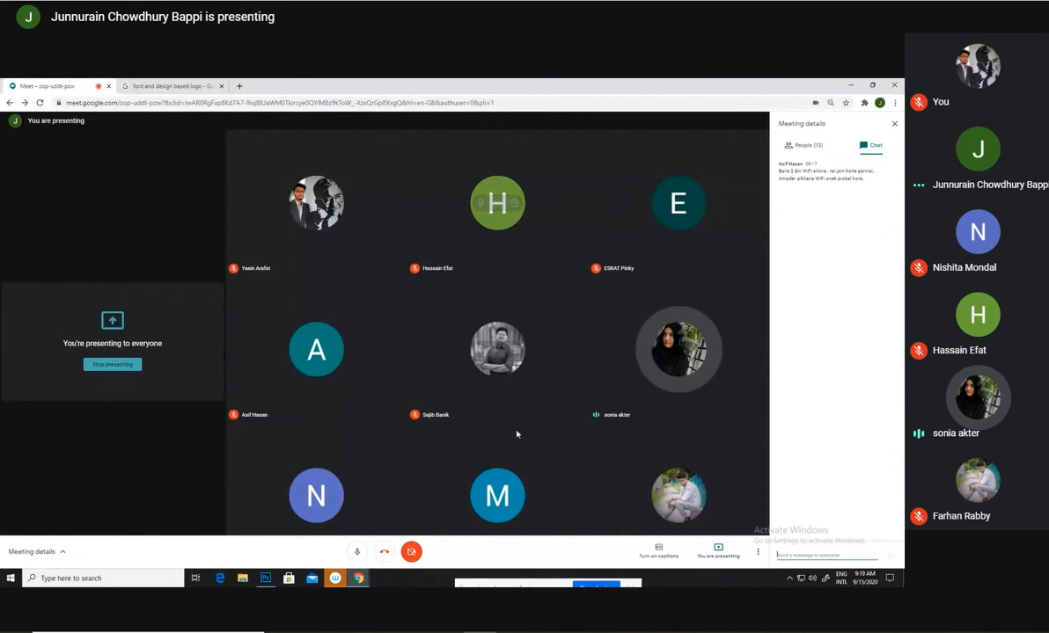
click(266, 578)
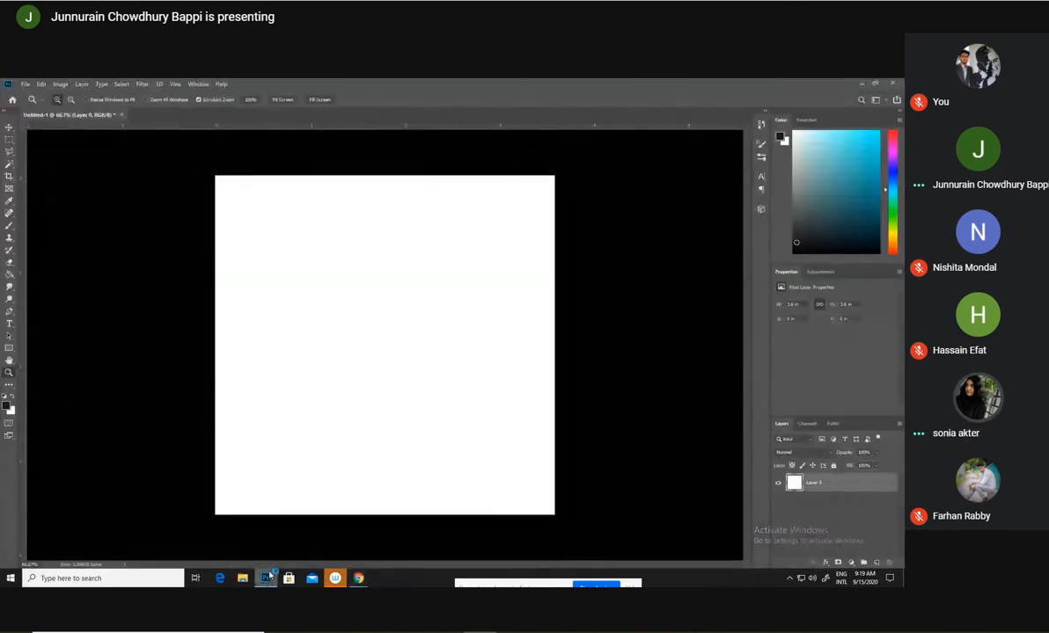
click(361, 579)
click(332, 555)
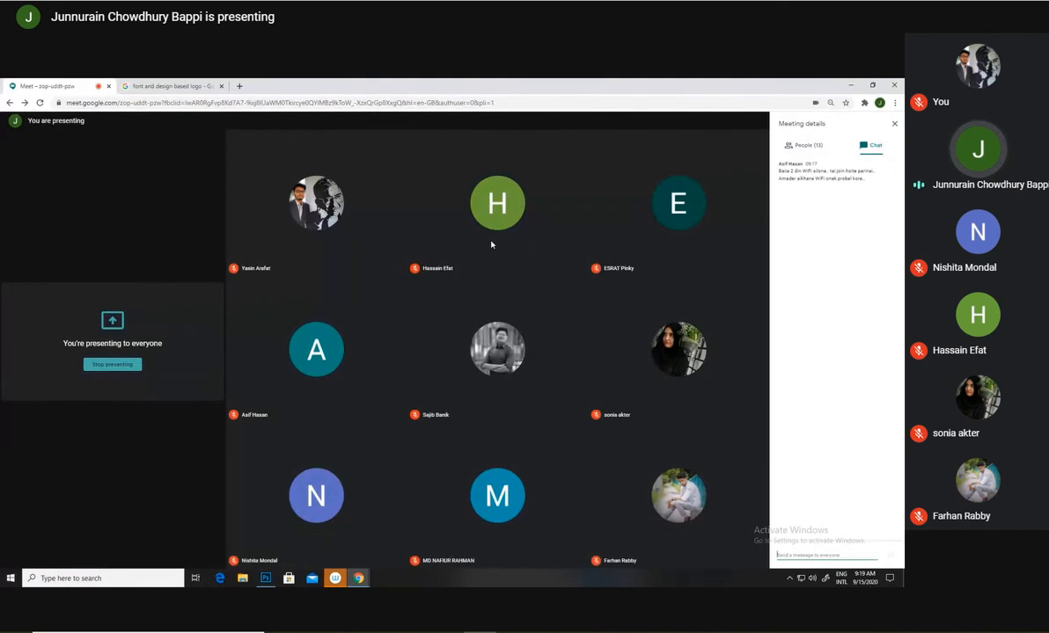
click(172, 85)
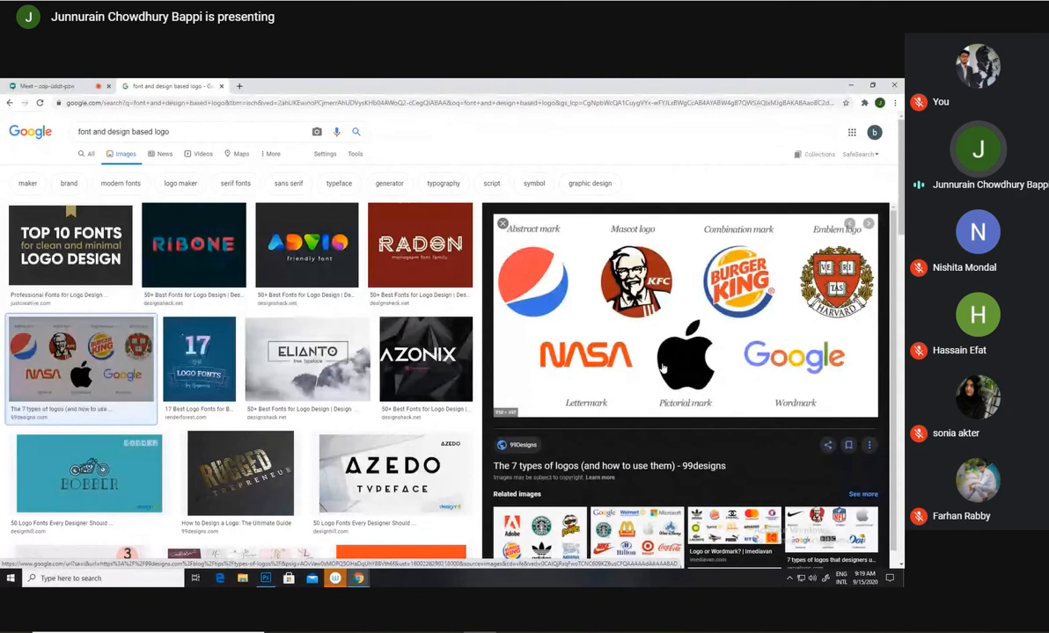
Check the meeting call, switch to the blank Photoshop document and activate the Type tool
click(78, 83)
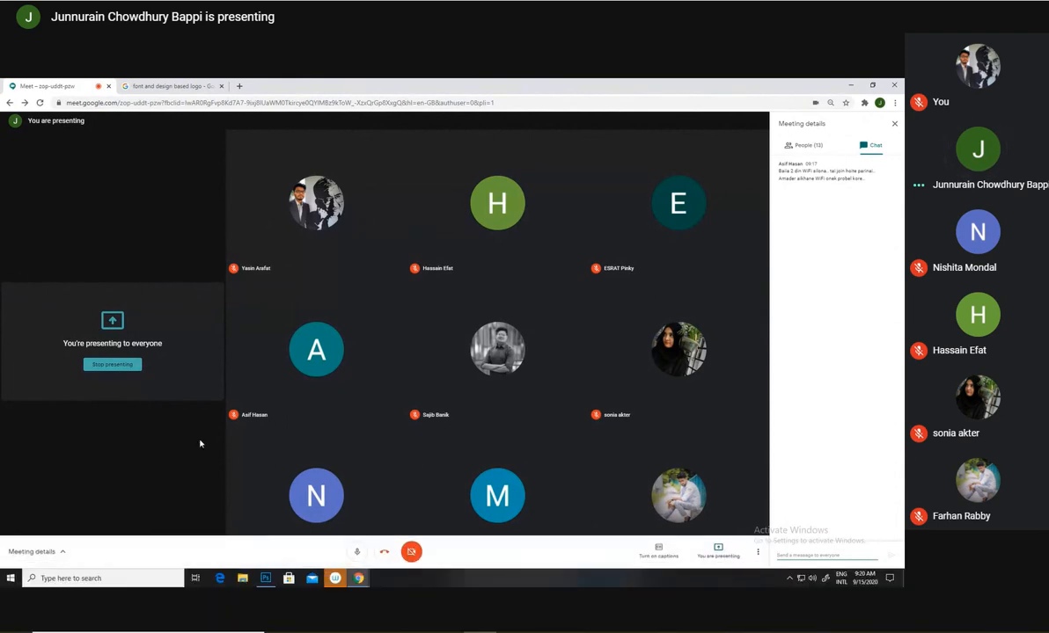
click(267, 579)
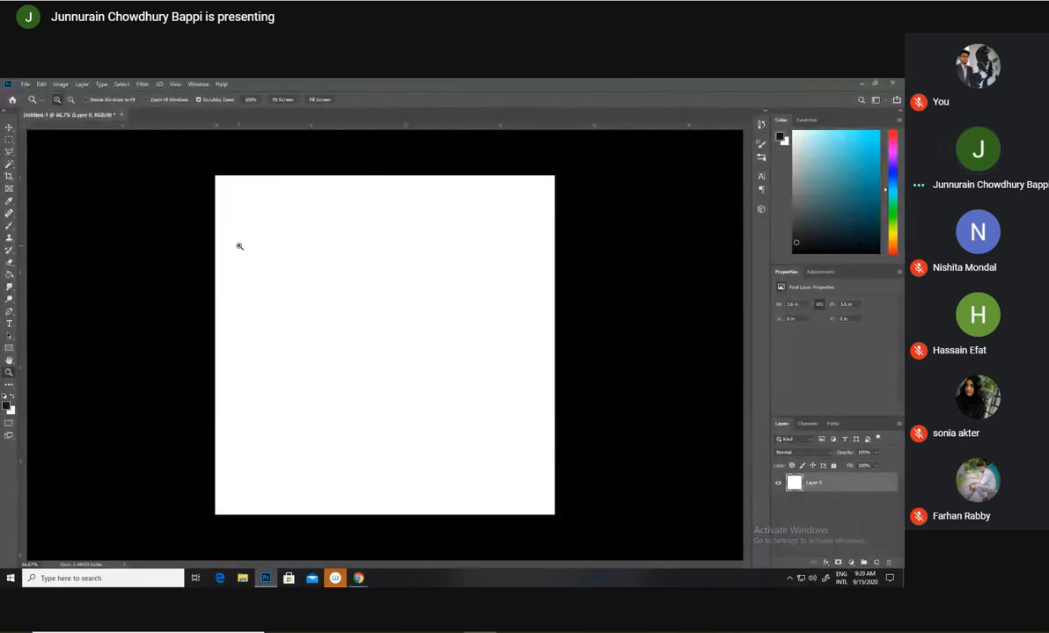
click(8, 323)
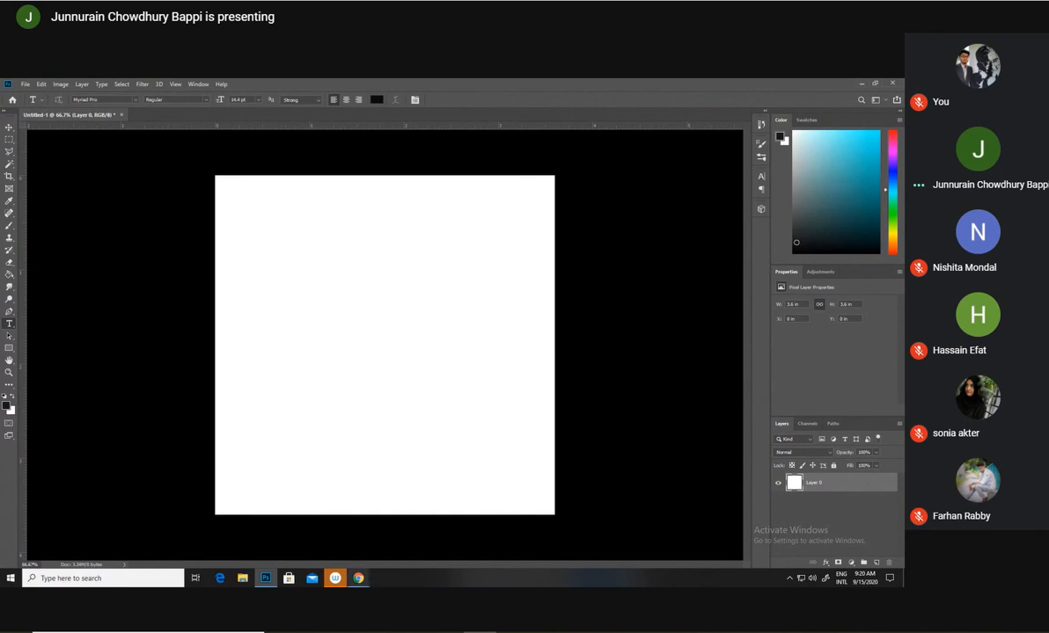
Switch to the browser, search Google for "typography" and highlight "legible, clear, and visually" in the featured definition
mouse_move(335, 576)
click(381, 519)
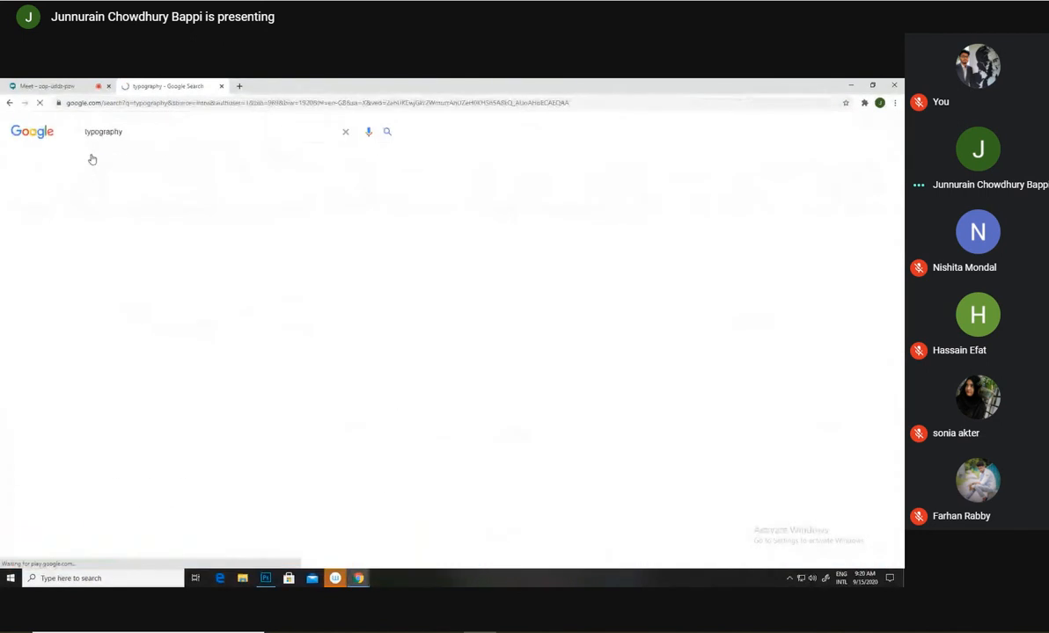
mouse_move(506, 612)
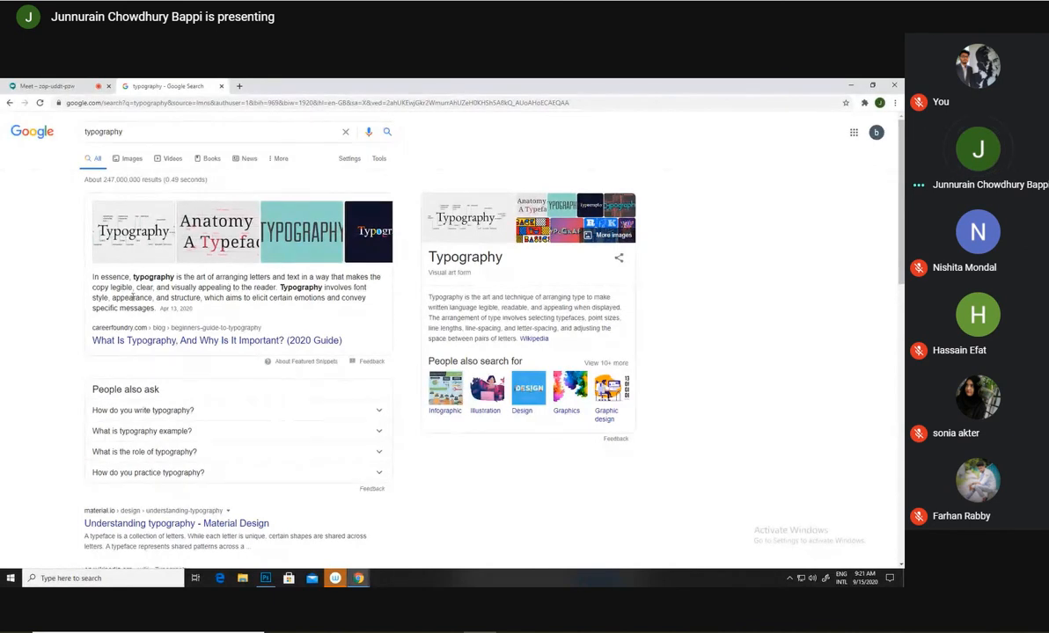
drag(116, 288, 204, 288)
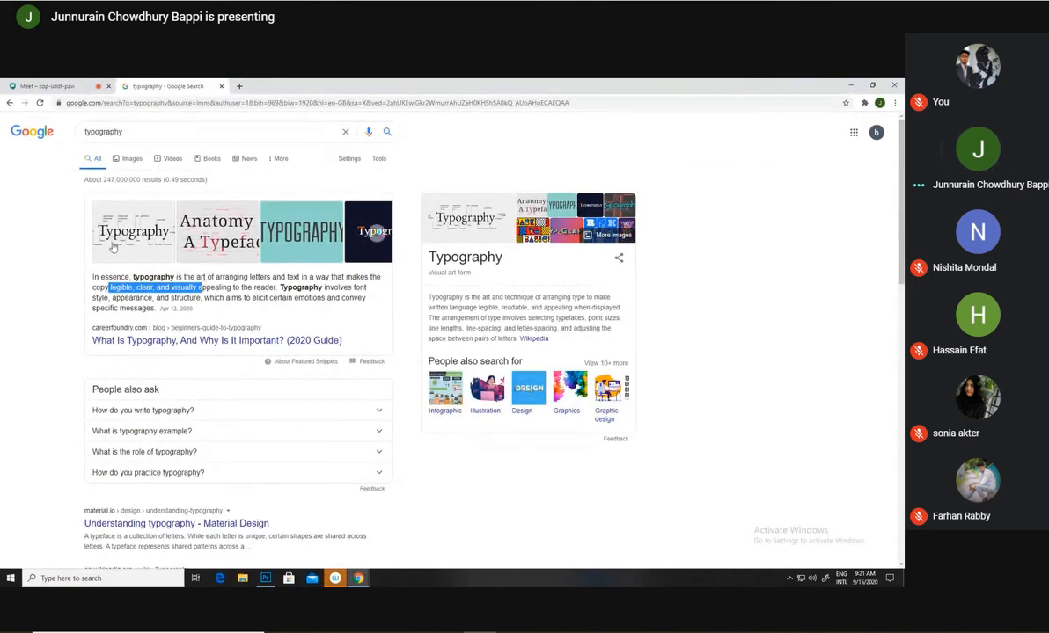
Open the typography image results and preview the "God's Plan" lettering, "20 Typography Instagram Accounts to Follow" and "Beginning Graphic Design: Typography" images
click(127, 158)
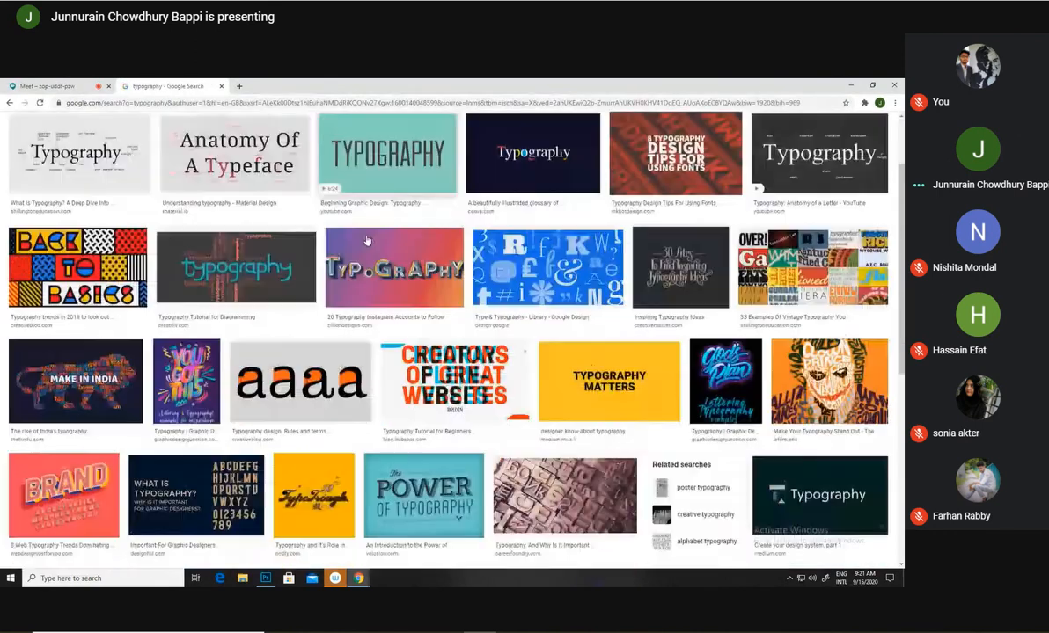
scroll(727, 322, down, 2)
click(727, 322)
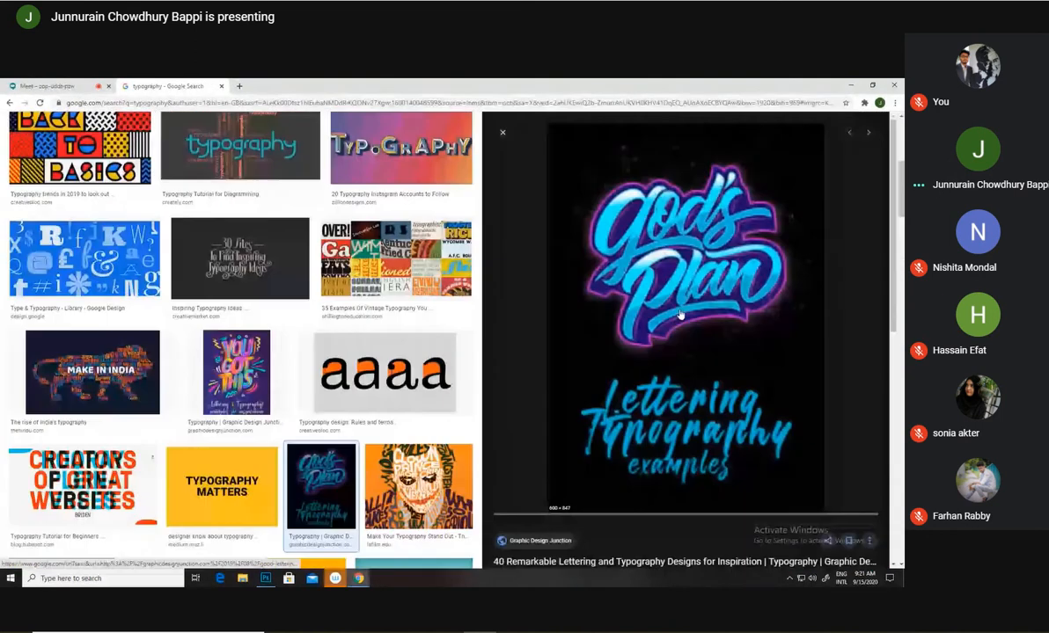
scroll(355, 272, up, 5)
click(400, 467)
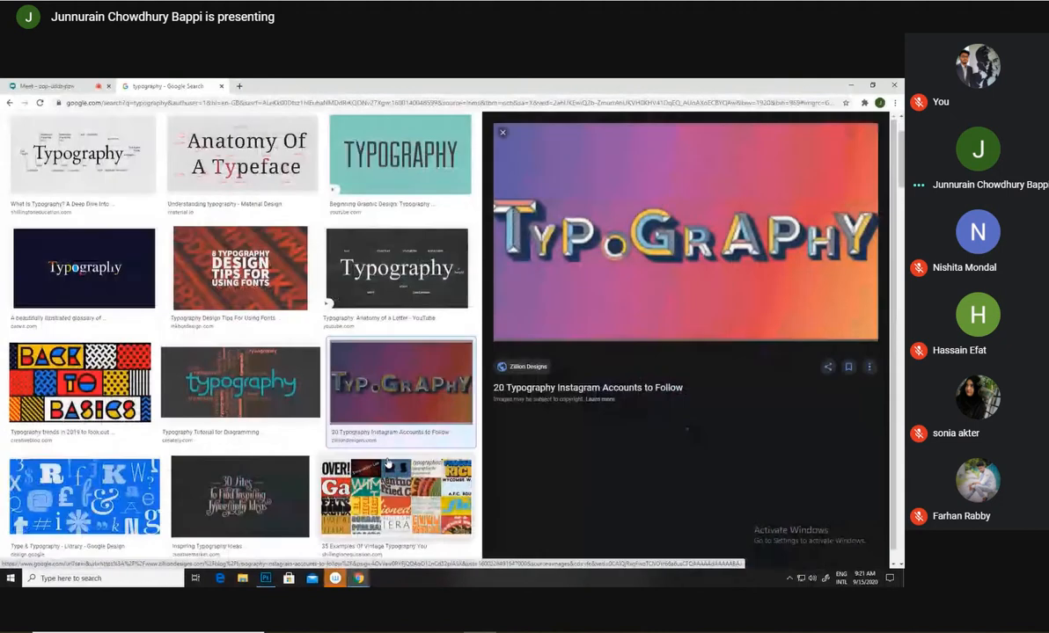
scroll(472, 327, up, 3)
click(412, 280)
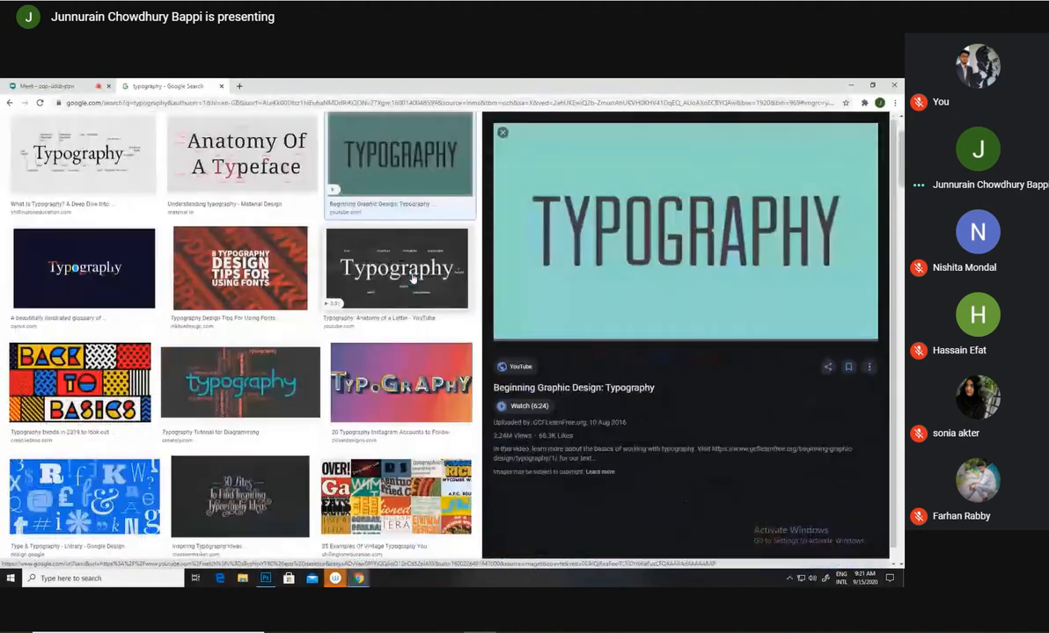
scroll(383, 387, up, 2)
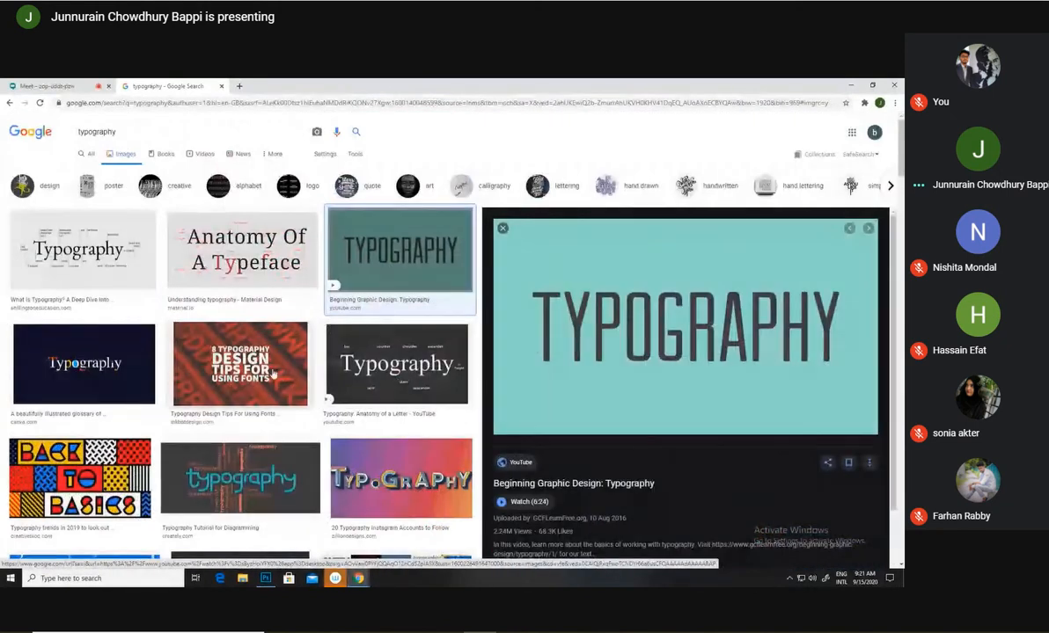
Preview "An Introduction to the Power of Typography" and the line-art alphabet from "Typography Tutorial for Beginners" in the image results
scroll(170, 376, down, 2)
scroll(169, 374, down, 5)
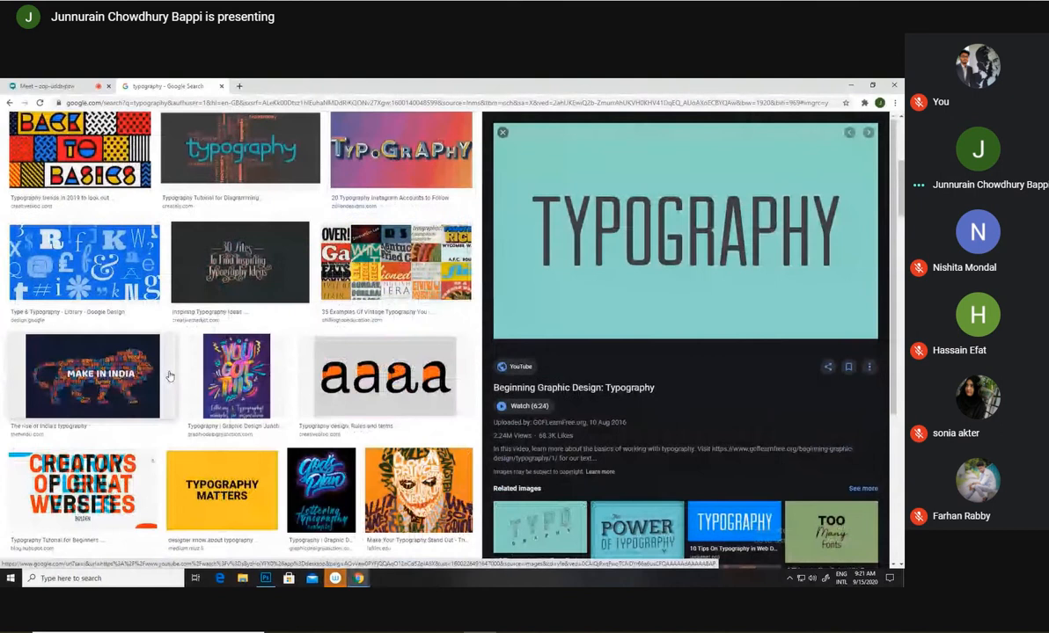
scroll(78, 371, down, 4)
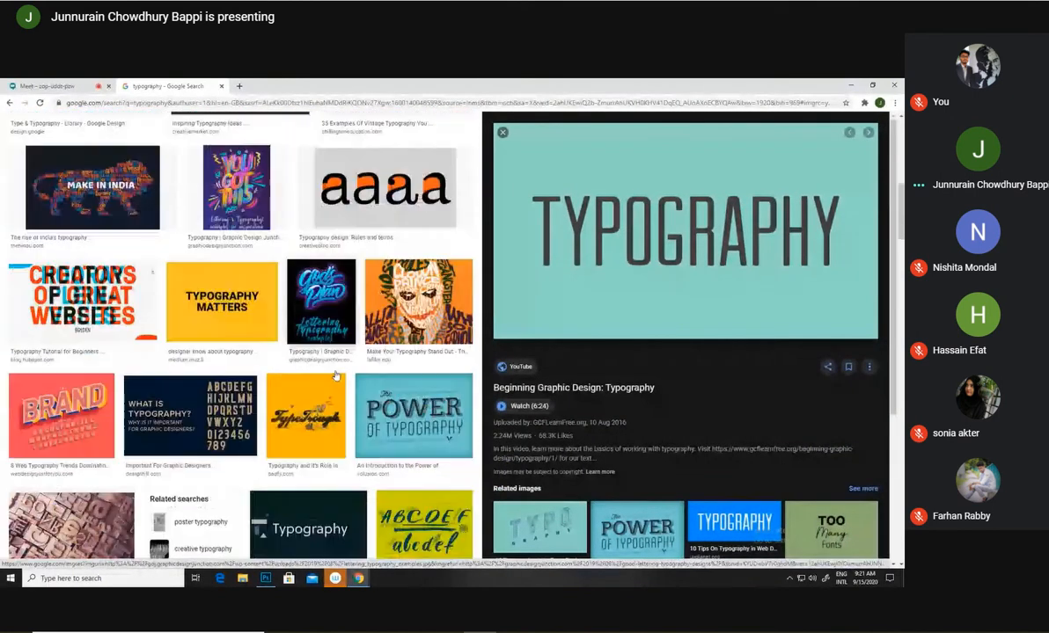
click(419, 407)
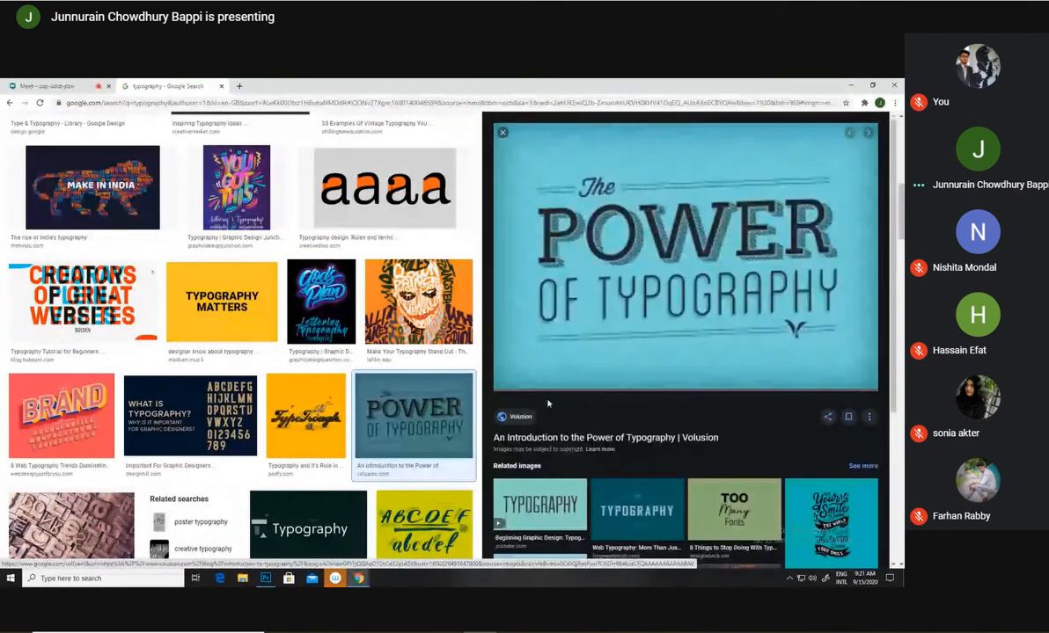
scroll(455, 410, down, 5)
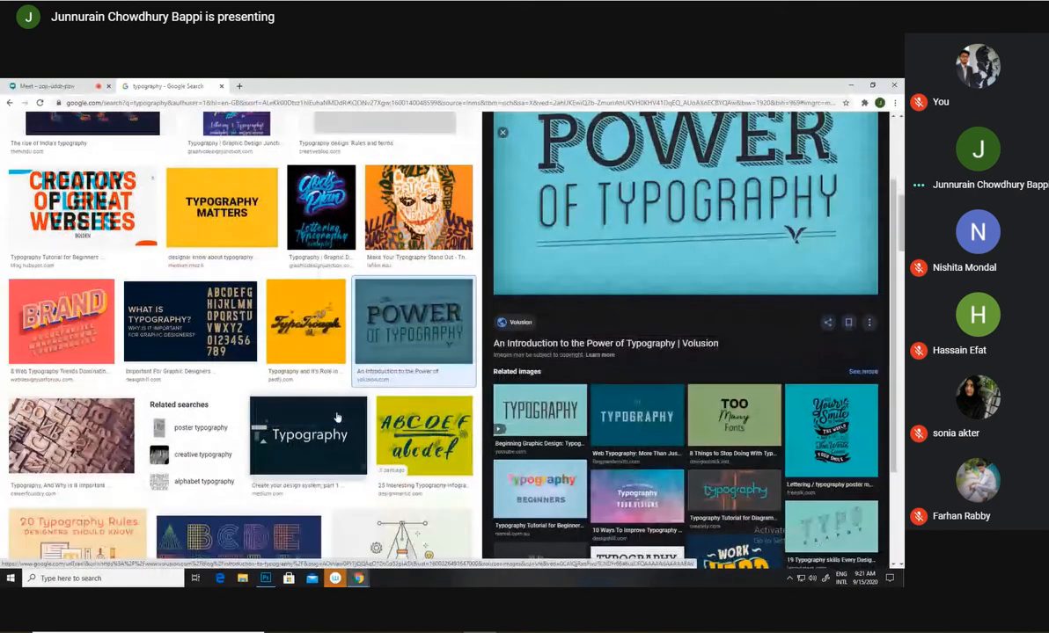
click(266, 399)
scroll(265, 398, up, 10)
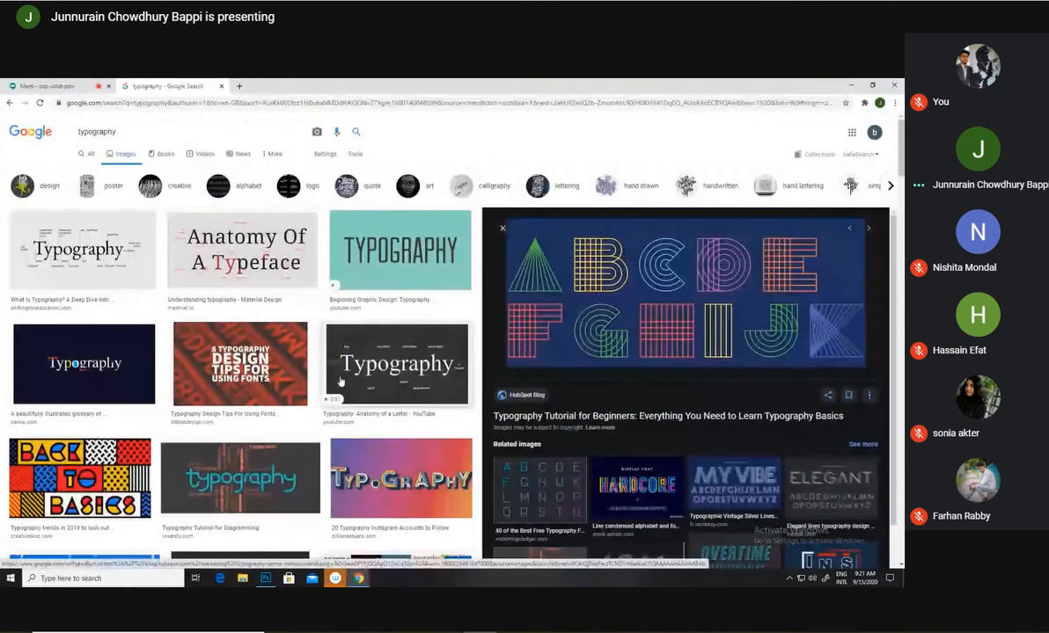
Preview the yellow hand-lettered alphabet from "25 Interesting Typography Infographics" and return to the start of the image results
scroll(335, 382, down, 1)
scroll(340, 381, down, 6)
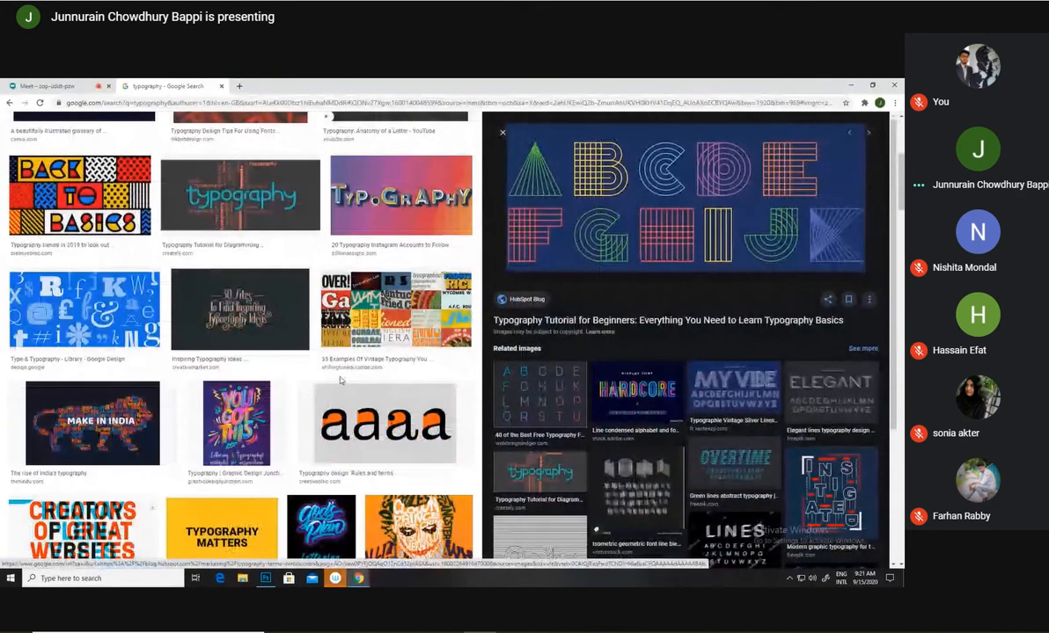
scroll(340, 381, down, 5)
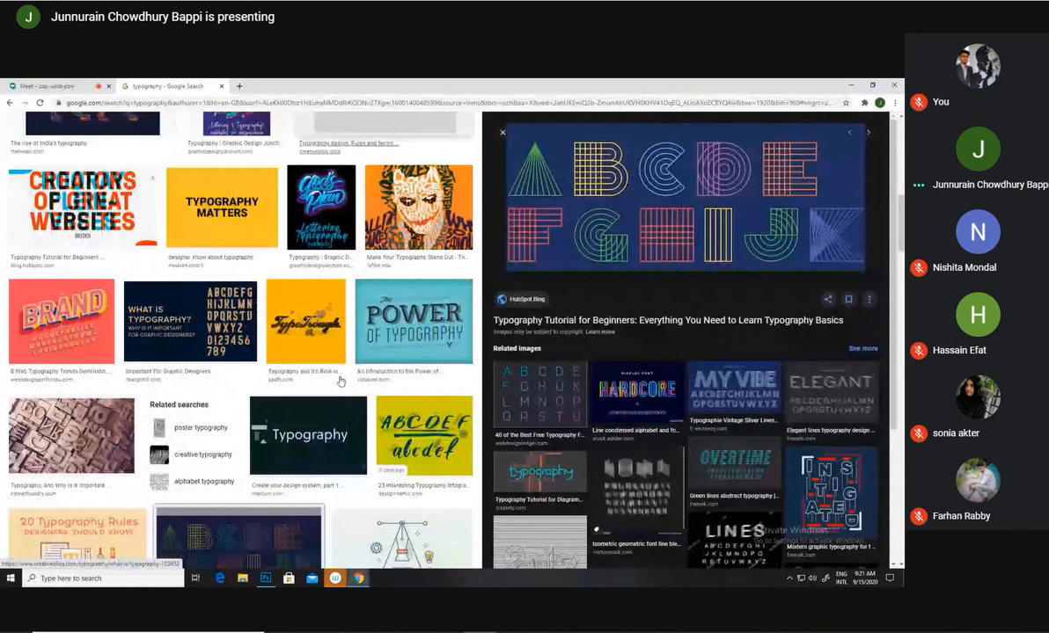
click(408, 413)
scroll(406, 409, up, 1)
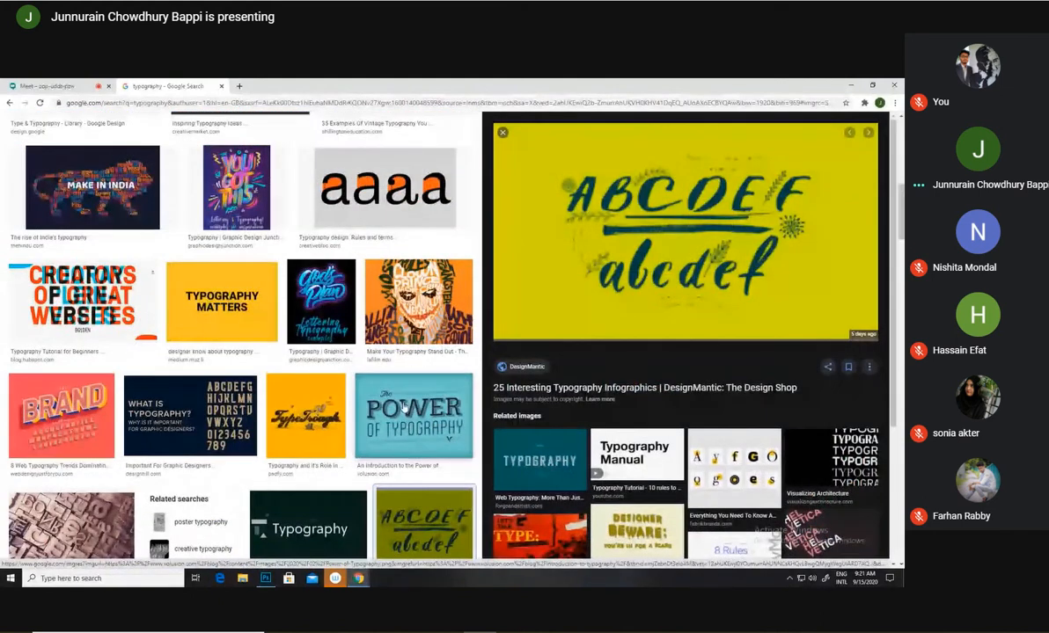
scroll(403, 407, up, 8)
Check the meeting call and the blank Photoshop document, and go back to look over the typography image results
key(ctrl+shift+Tab)
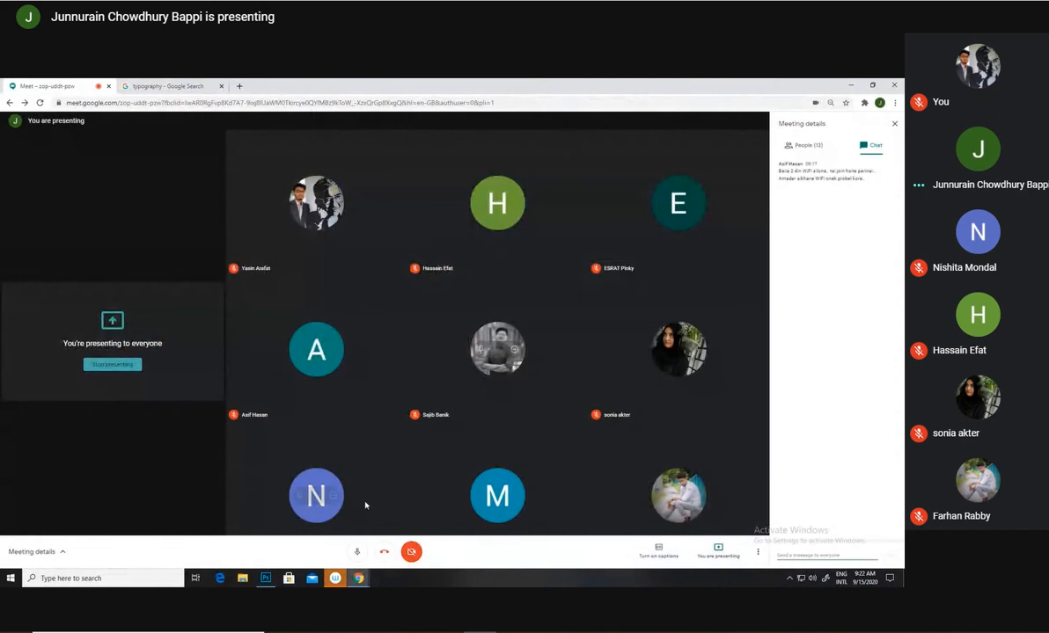
click(266, 577)
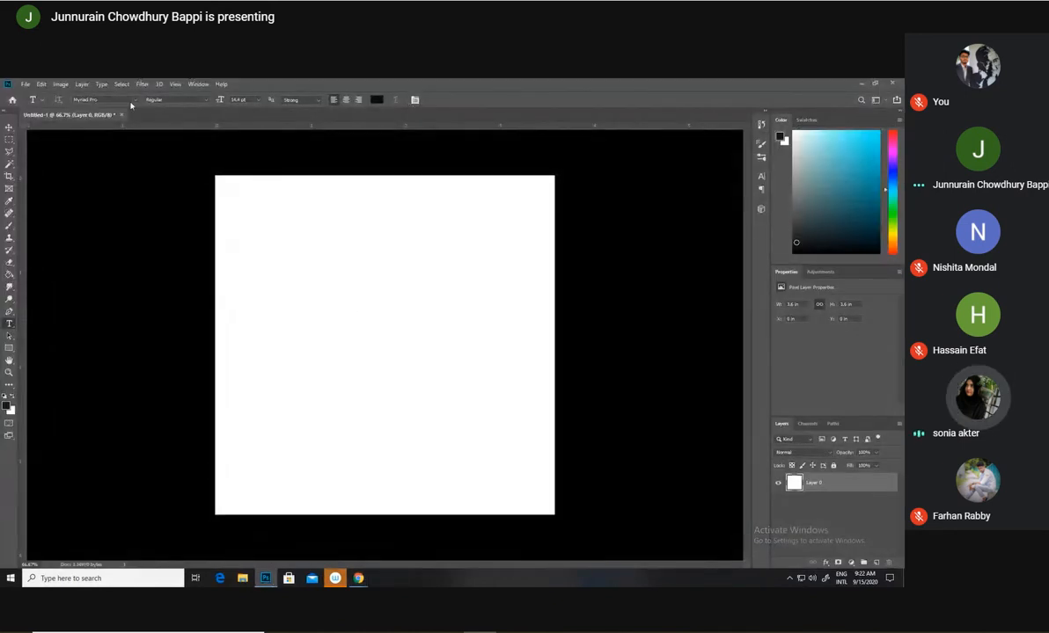
mouse_move(360, 572)
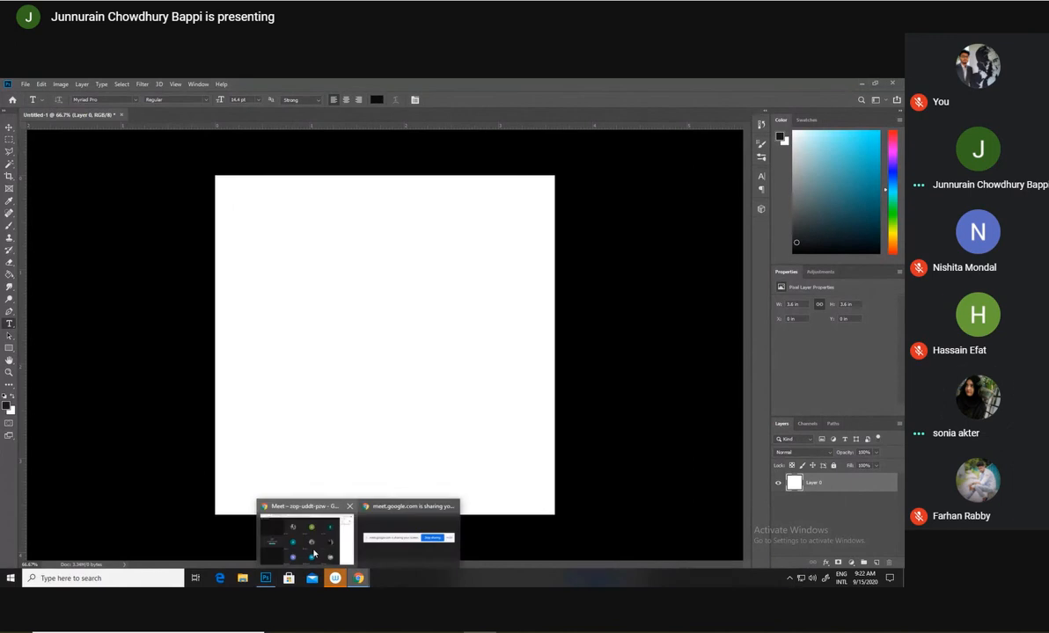
click(304, 528)
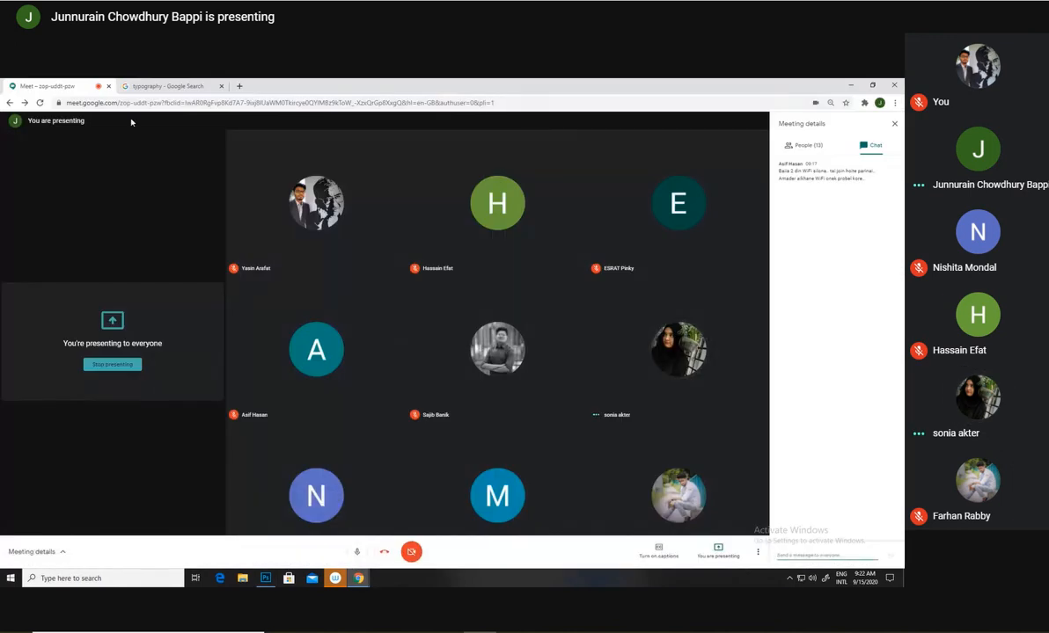
click(141, 85)
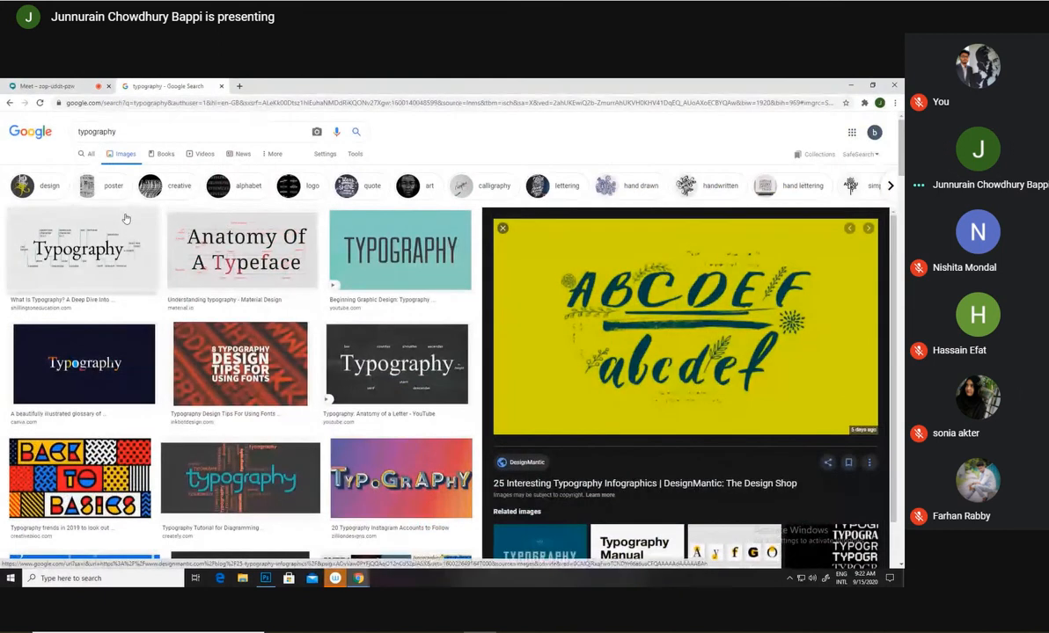
scroll(137, 241, down, 5)
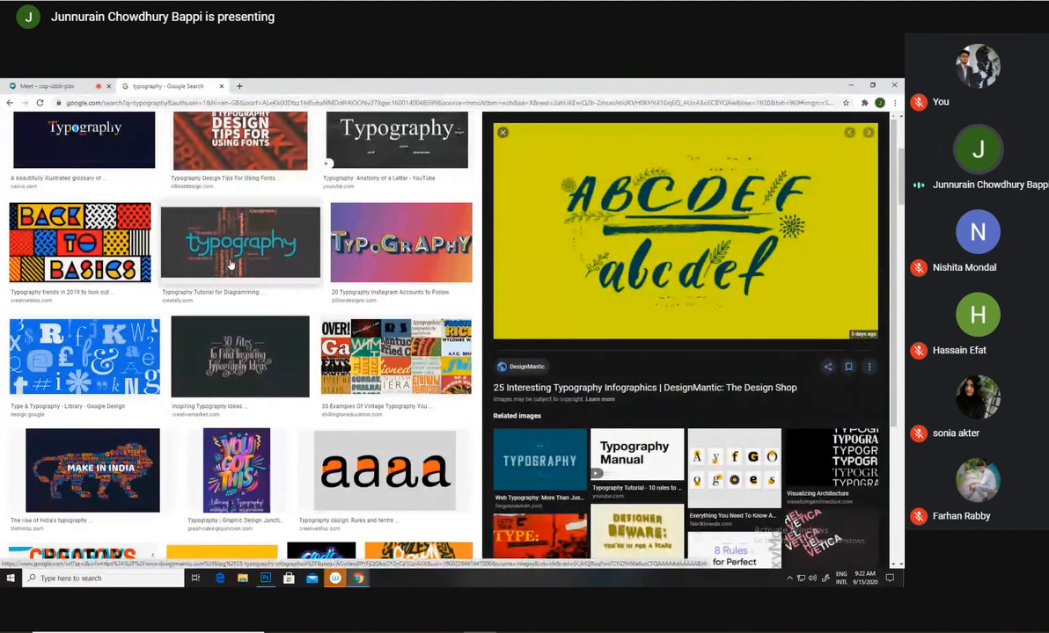
scroll(230, 263, up, 5)
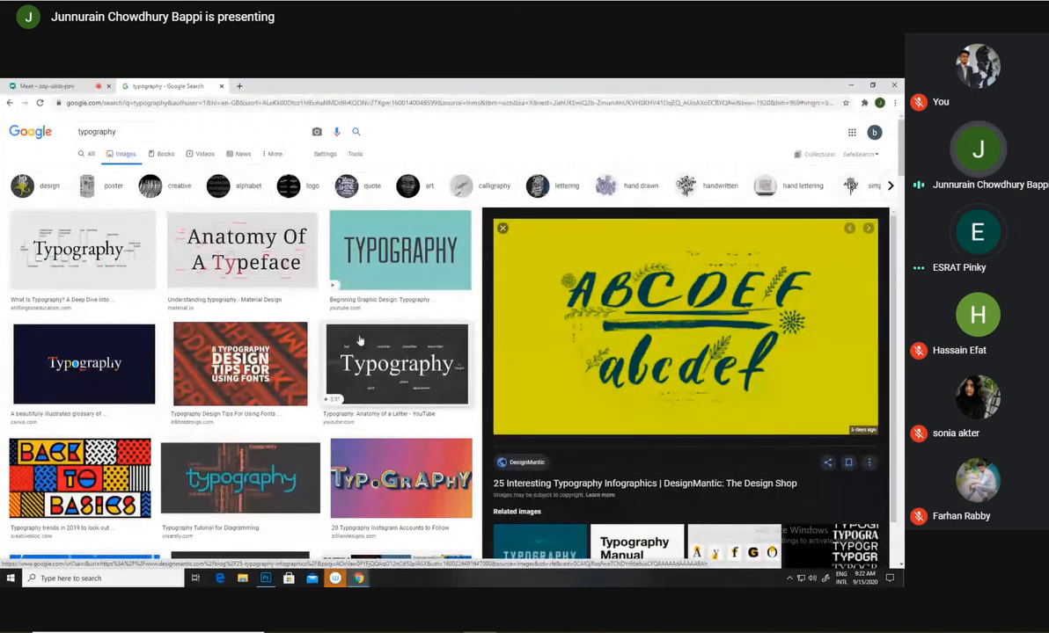
Switch to Photoshop, look at the available fonts and add the word "TEXT" to the canvas in Myriad Pro
click(268, 579)
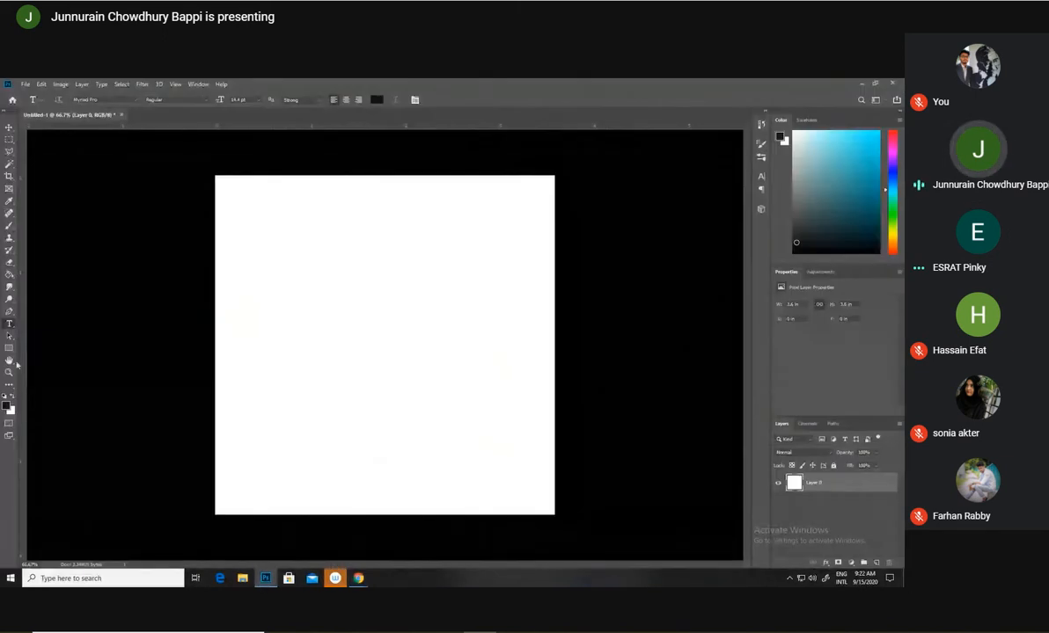
click(138, 101)
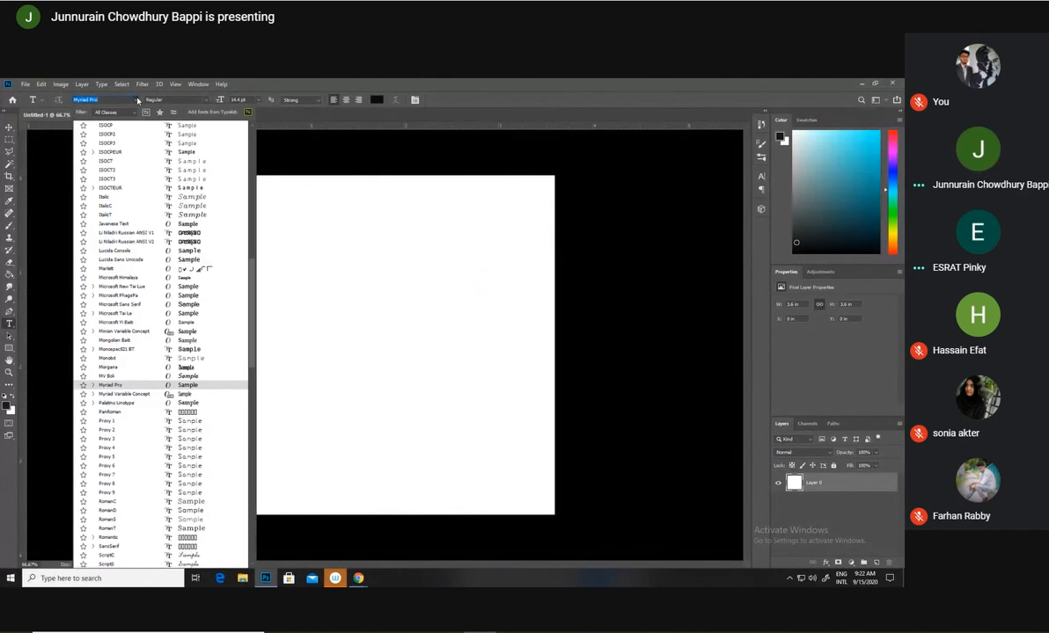
click(138, 100)
click(294, 352)
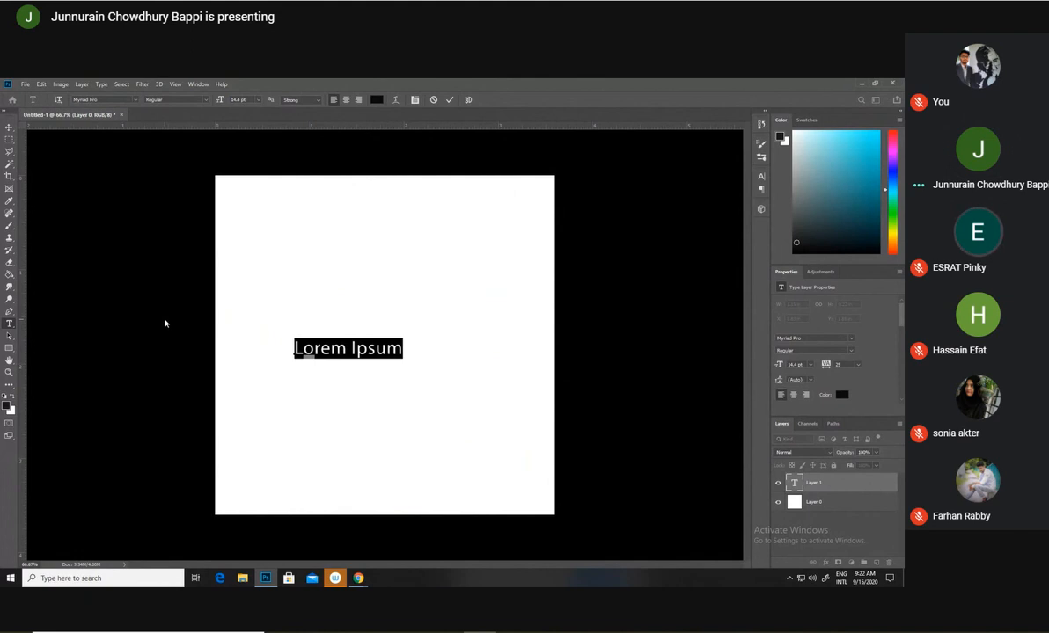
text(text)
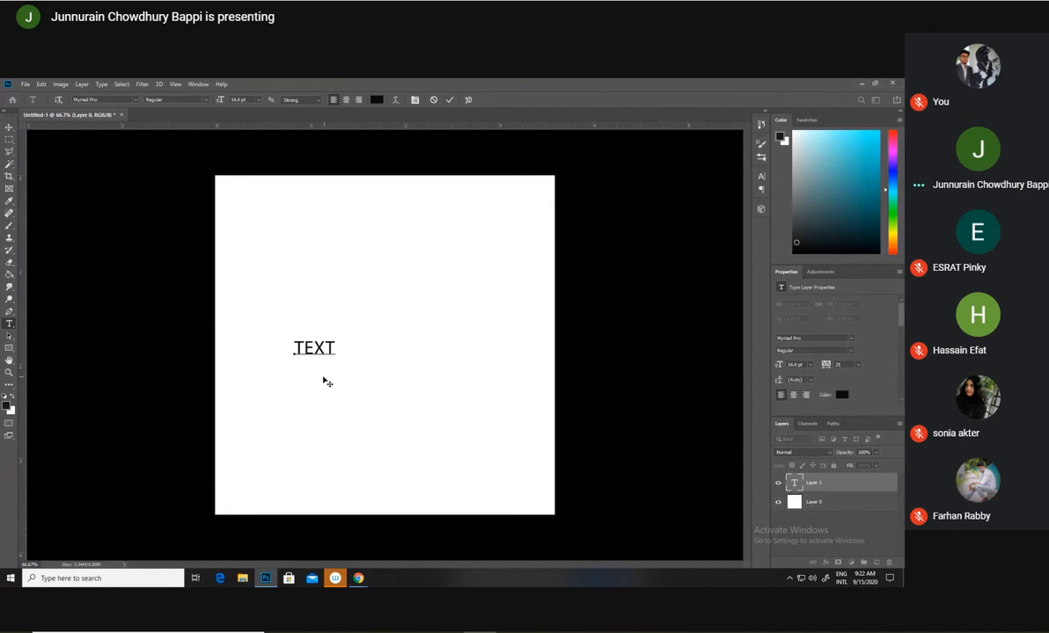
Move the word "TEXT" to the horizontal centre of the canvas, slightly above the middle, and highlight it briefly
drag(328, 380, 400, 346)
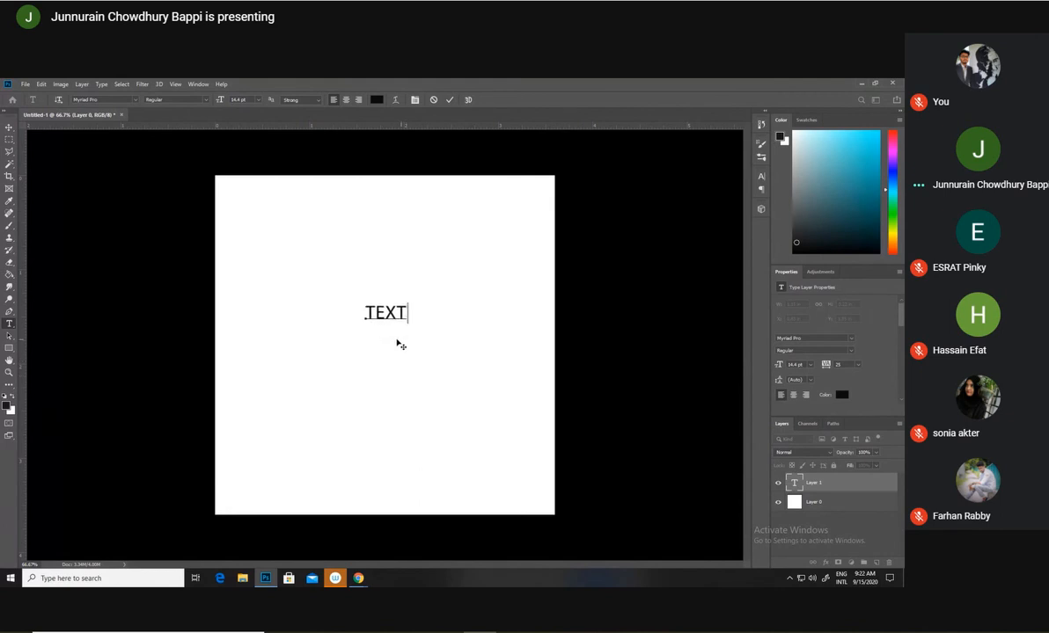
key(ctrl+a)
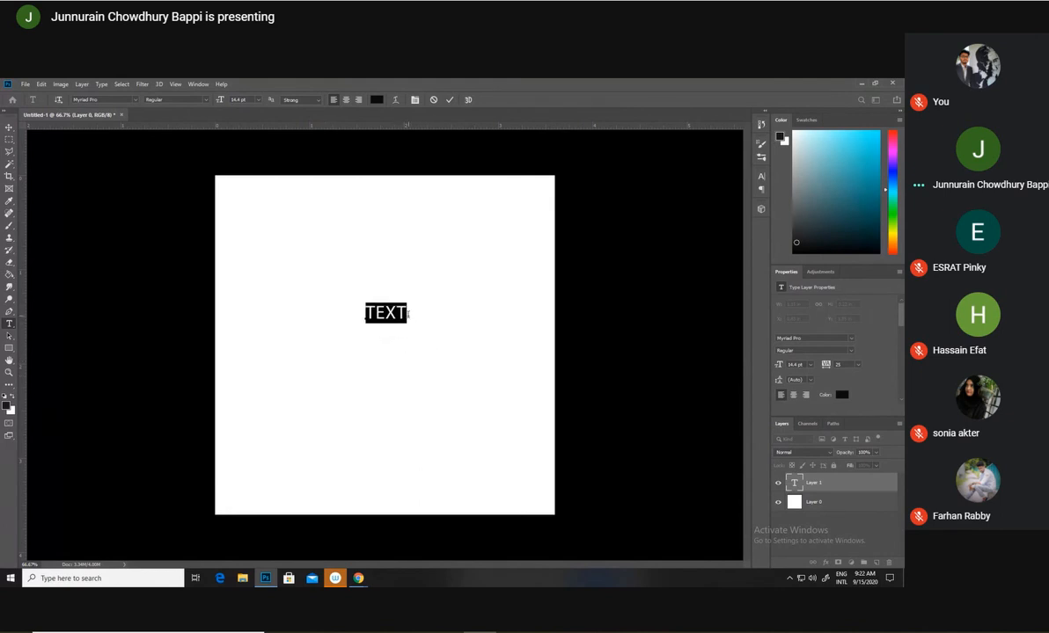
click(407, 314)
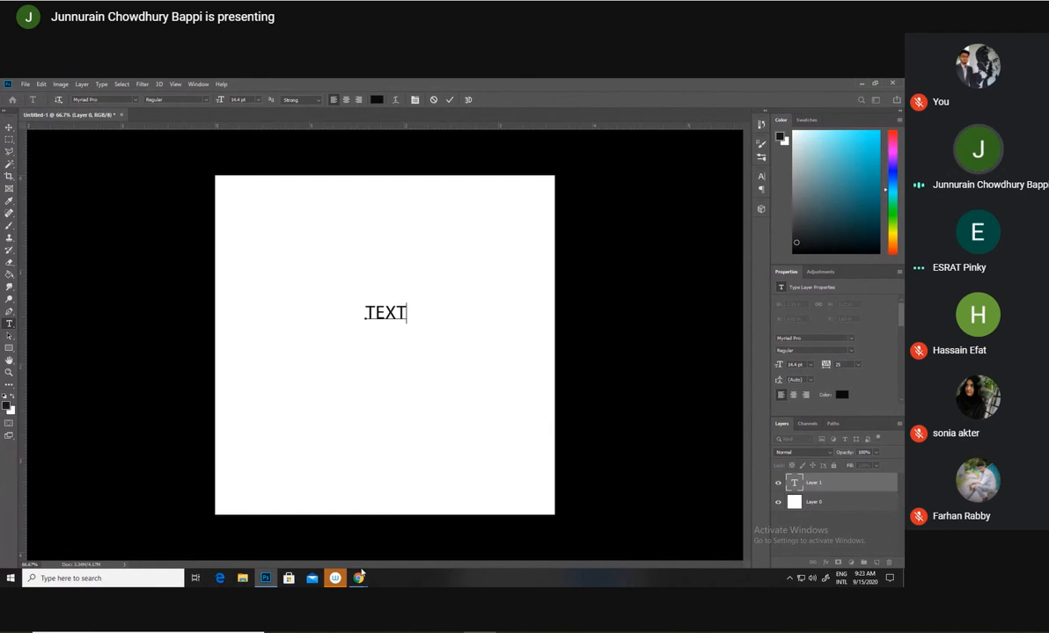
Switch back to the browser and look at the related images below the yellow hand-lettered alphabet preview
mouse_move(358, 576)
click(404, 532)
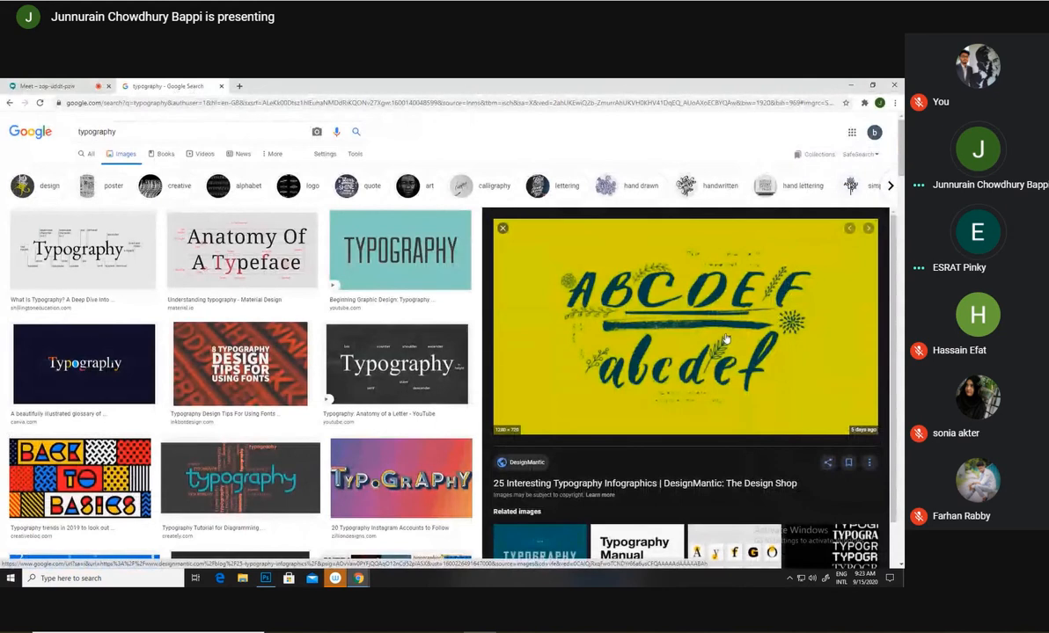
scroll(726, 327, down, 3)
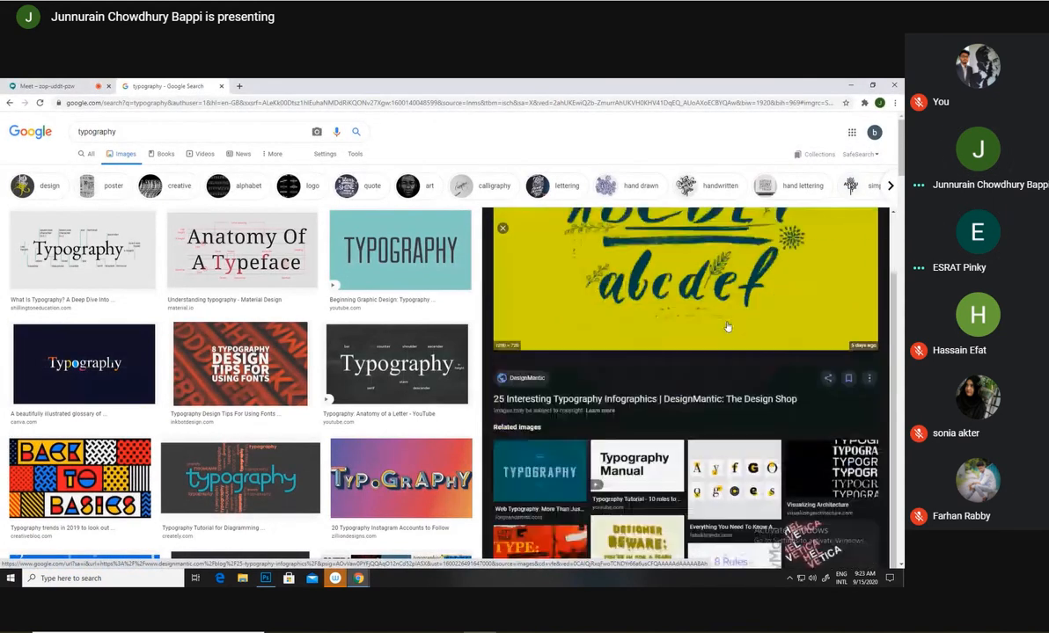
Look through the typography image results, previewing "30 Sites to Find Inspiring Typography Ideas", "Write My Essay" and the "Let's Start the Journey Today" lettering
scroll(708, 318, up, 3)
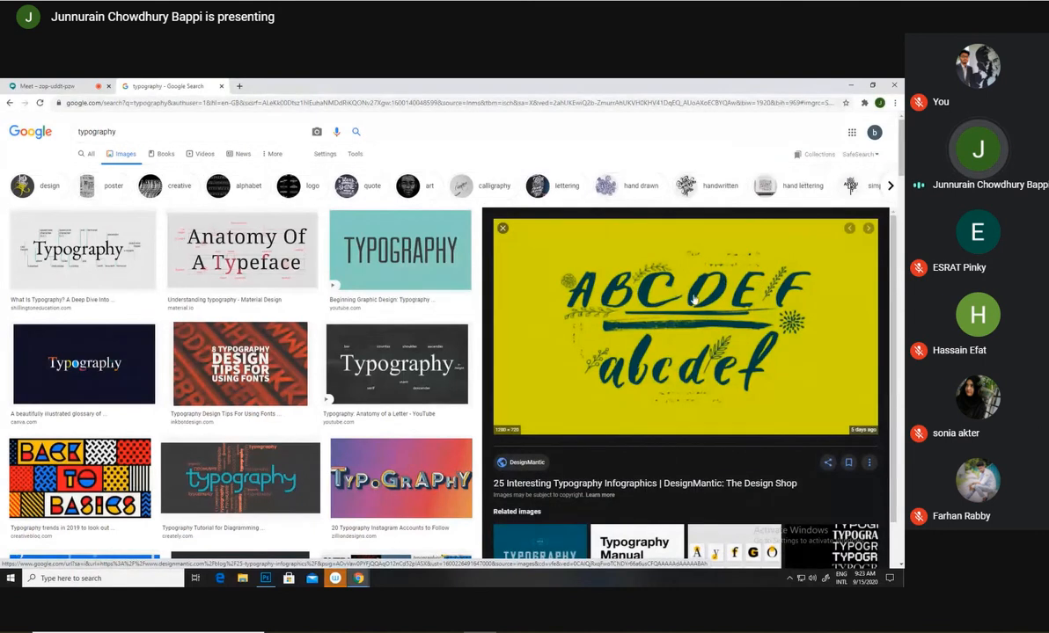
scroll(276, 347, down, 2)
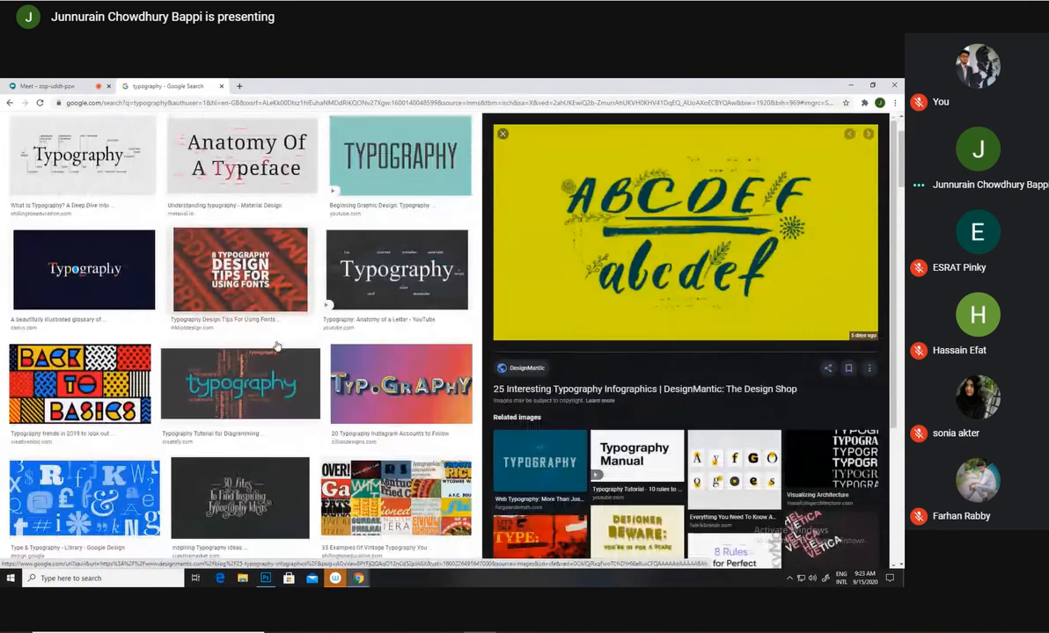
scroll(253, 385, down, 2)
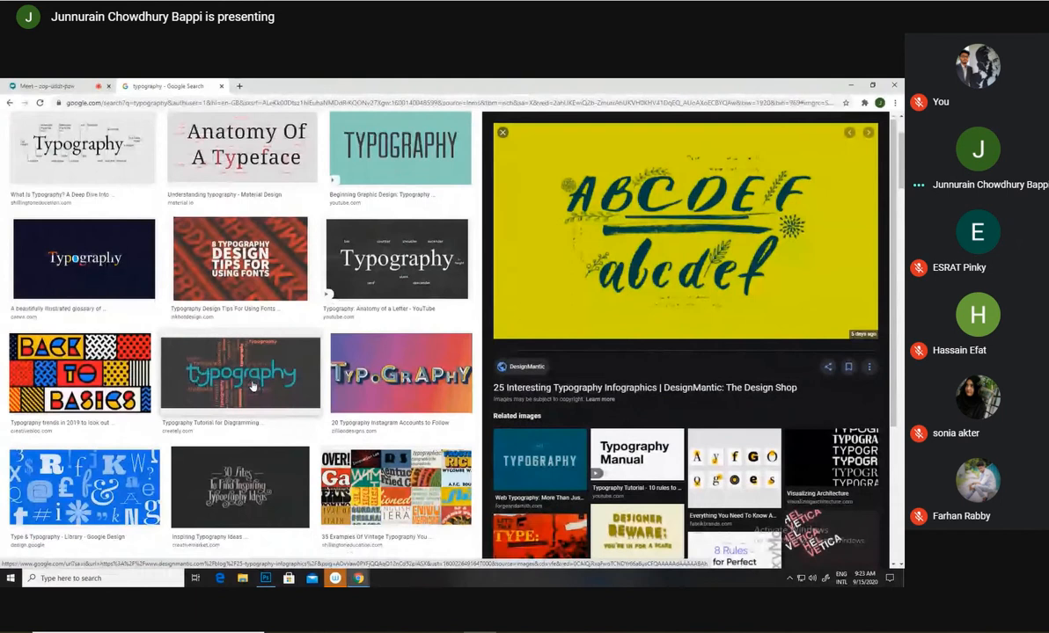
click(242, 391)
scroll(499, 342, up, 2)
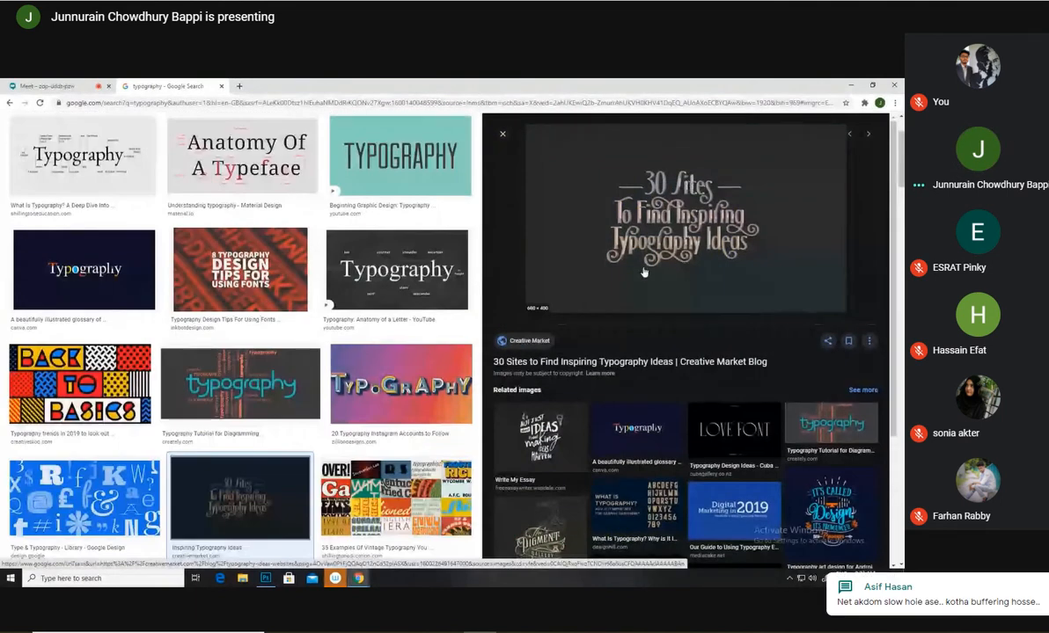
click(539, 436)
scroll(650, 325, up, 1)
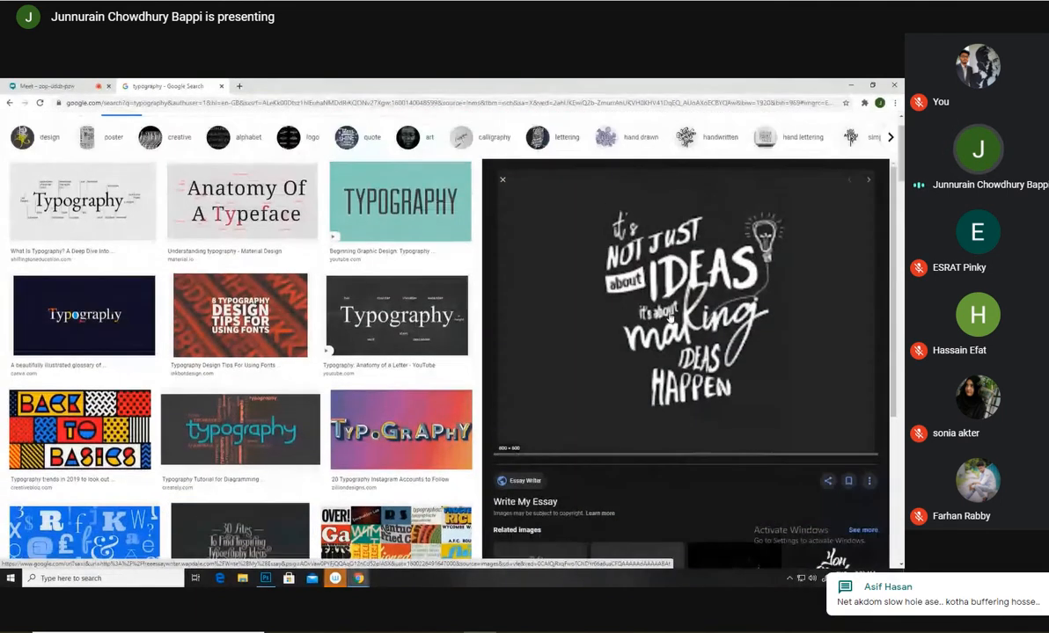
scroll(691, 361, down, 4)
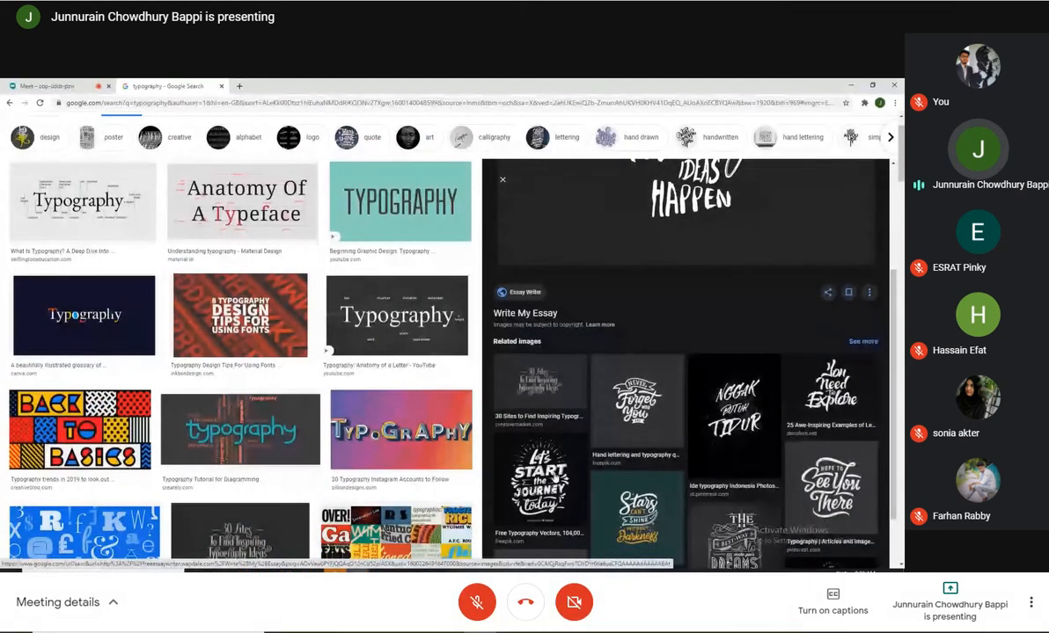
click(539, 482)
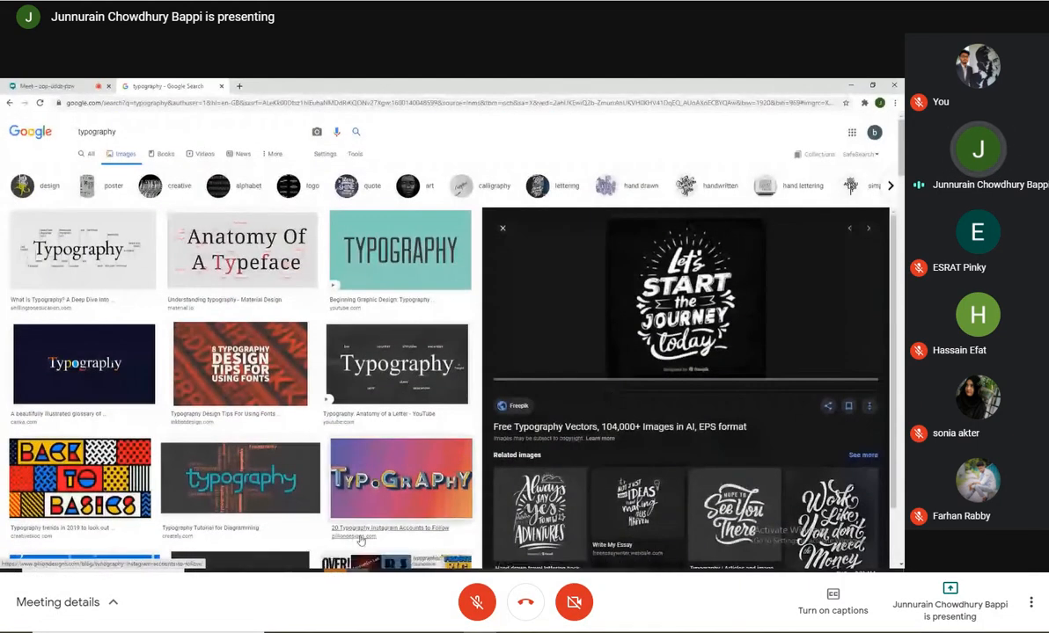
Switch to Photoshop to look at the word "TEXT", check the Meet call in Chrome, and return to the typography image results
click(264, 573)
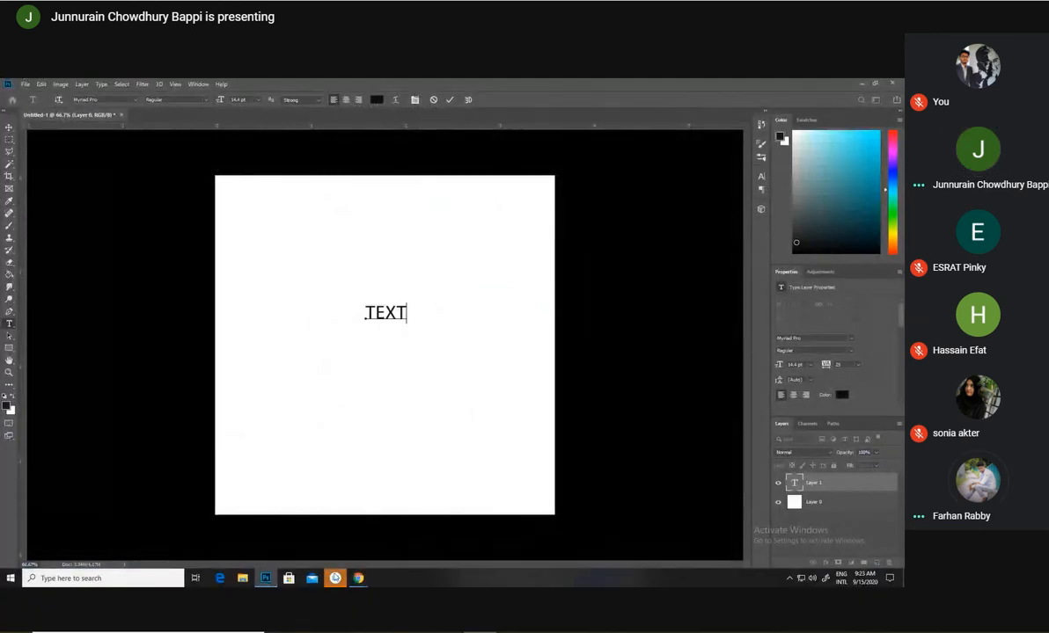
mouse_move(349, 572)
click(315, 539)
click(55, 86)
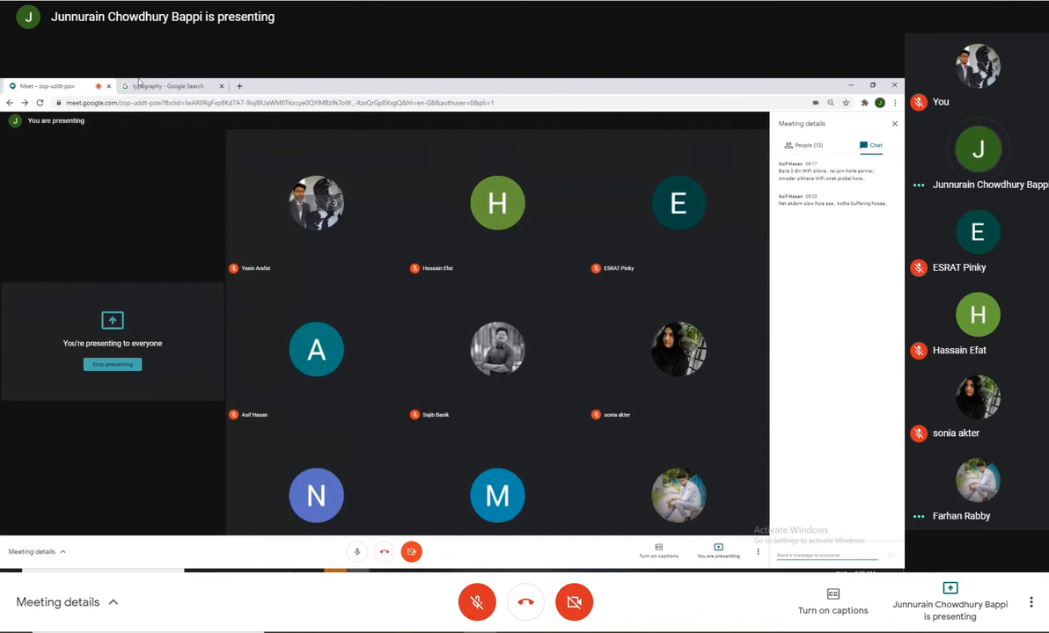
click(138, 86)
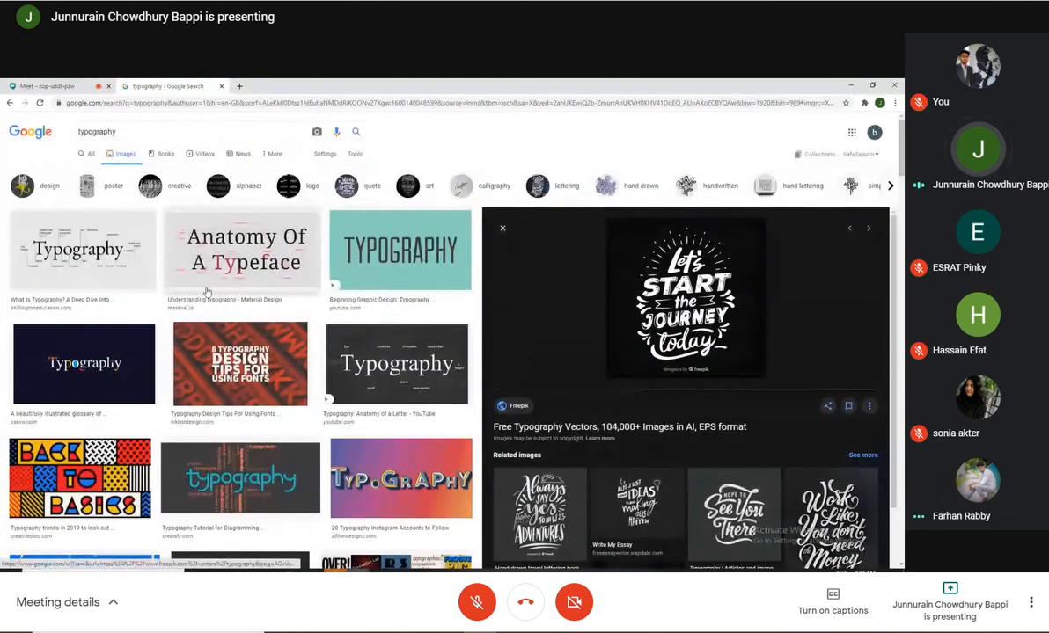
Look through the typography results and related images, and preview the "Birth School Work Death" lettering
scroll(208, 291, down, 5)
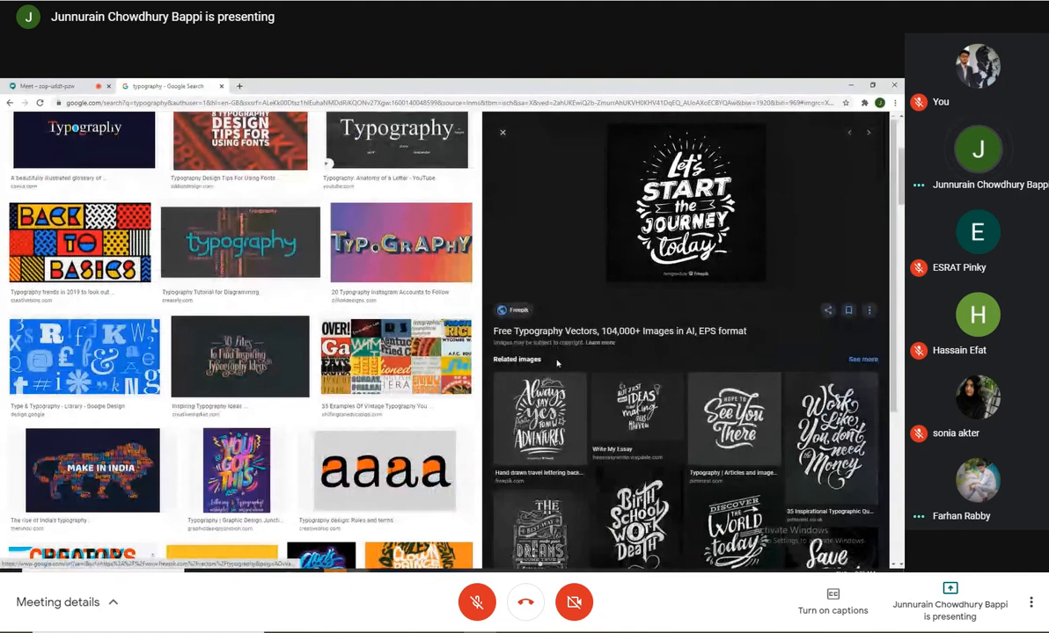
scroll(658, 402, down, 2)
click(636, 435)
scroll(717, 377, up, 3)
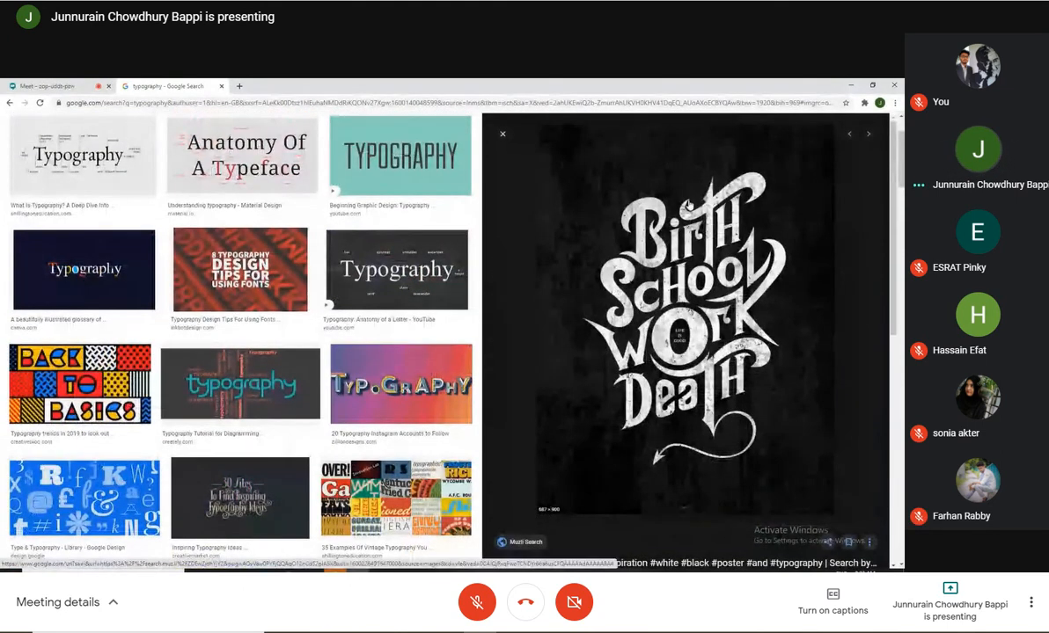
Switch to Photoshop, highlight the word "TEXT" on the canvas for comparison, and return to the Chrome image preview
click(265, 571)
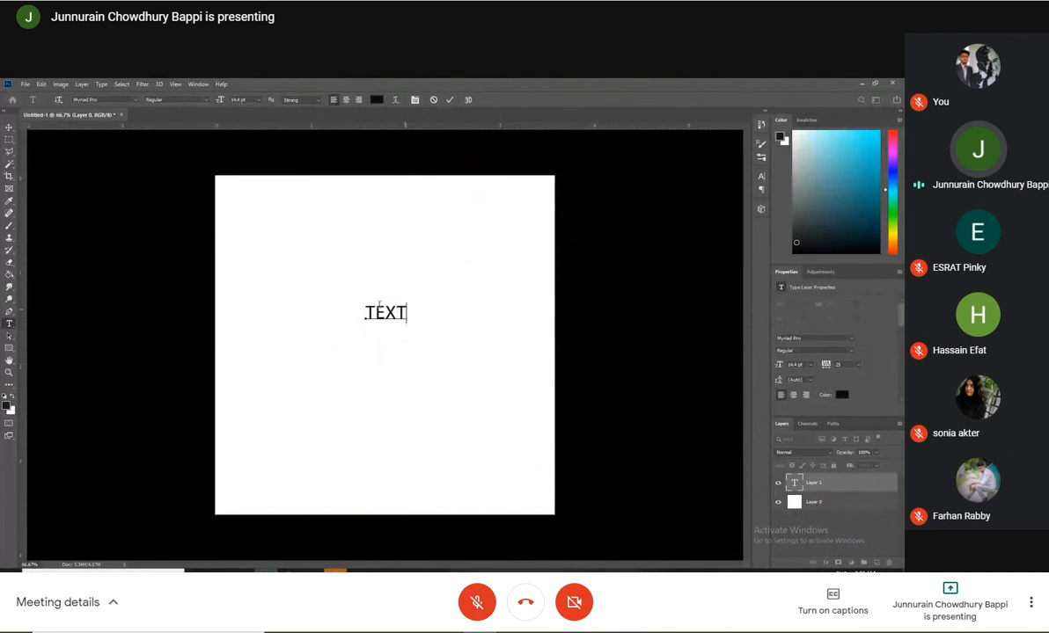
double_click(379, 310)
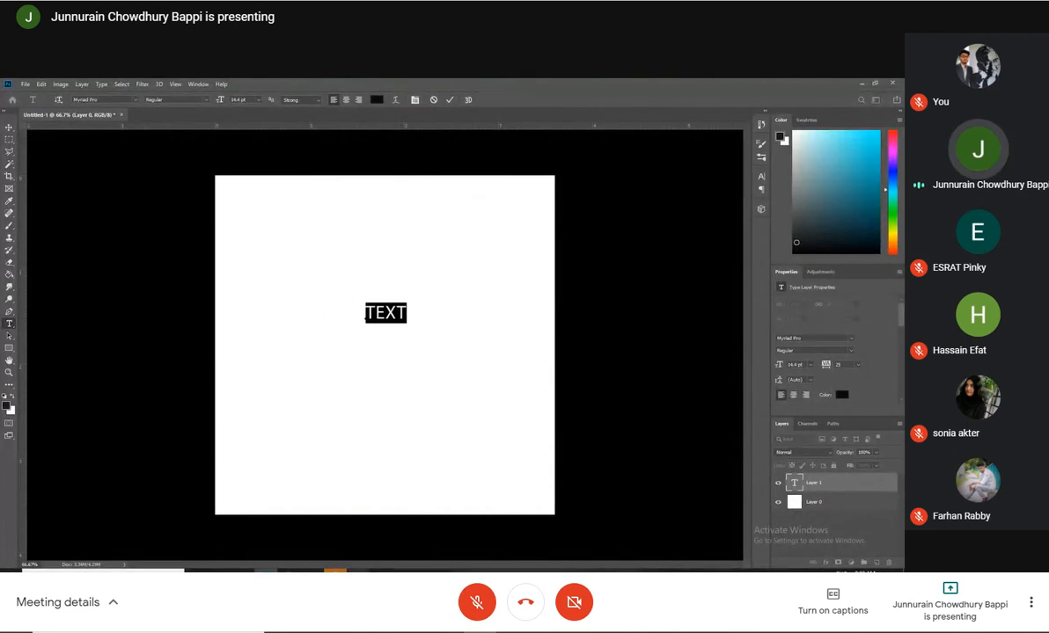
mouse_move(335, 571)
click(322, 526)
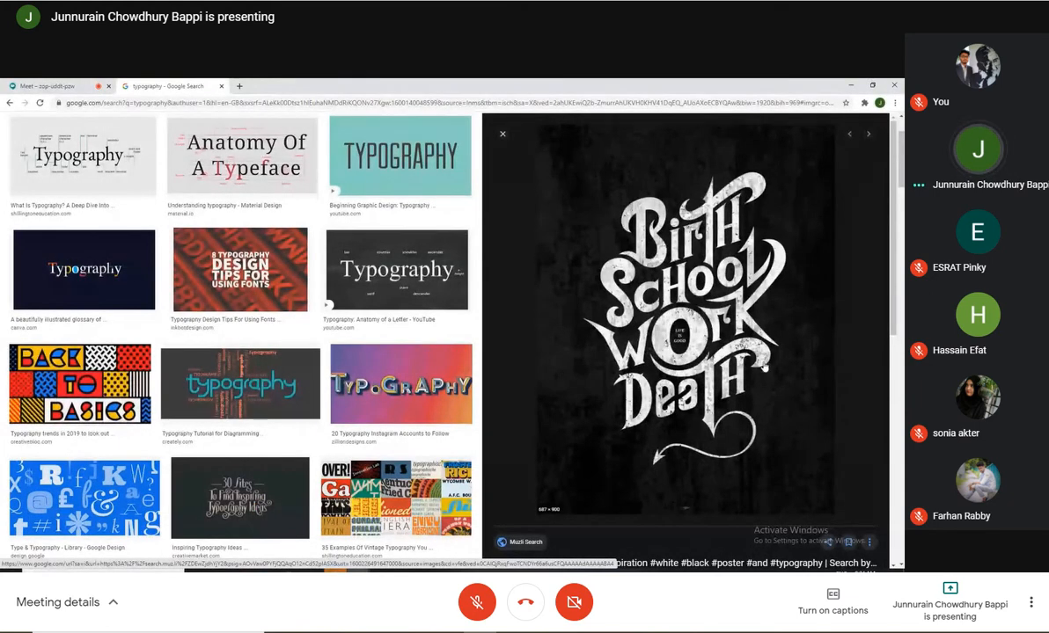
Examine the "Birth School Work Death" lettering and its related images, and preview the full "The Black Boater" poster
scroll(720, 350, down, 5)
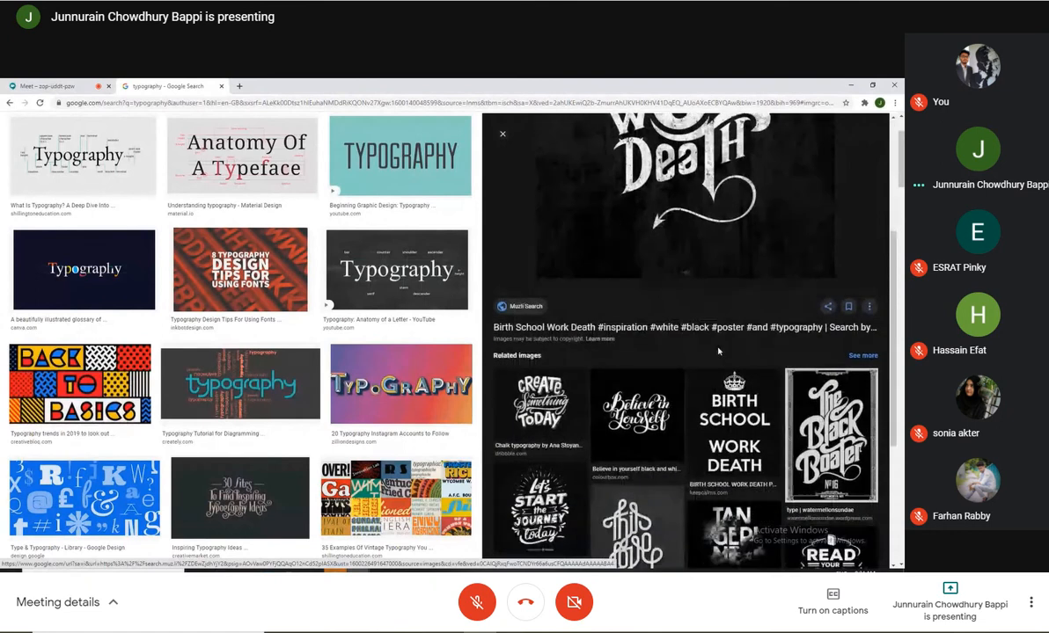
scroll(618, 340, up, 5)
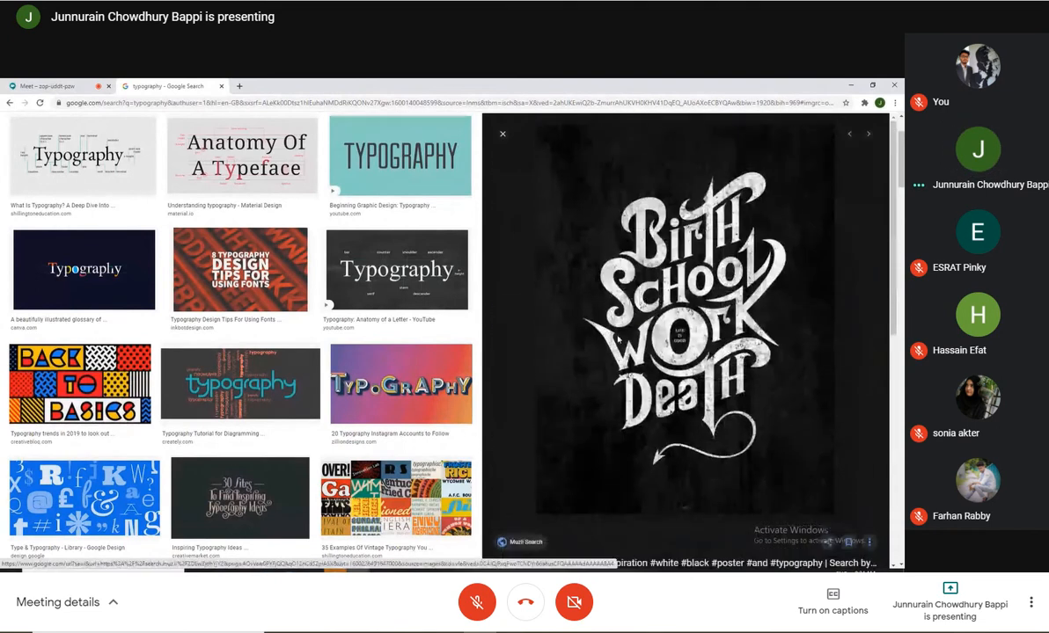
scroll(617, 338, down, 5)
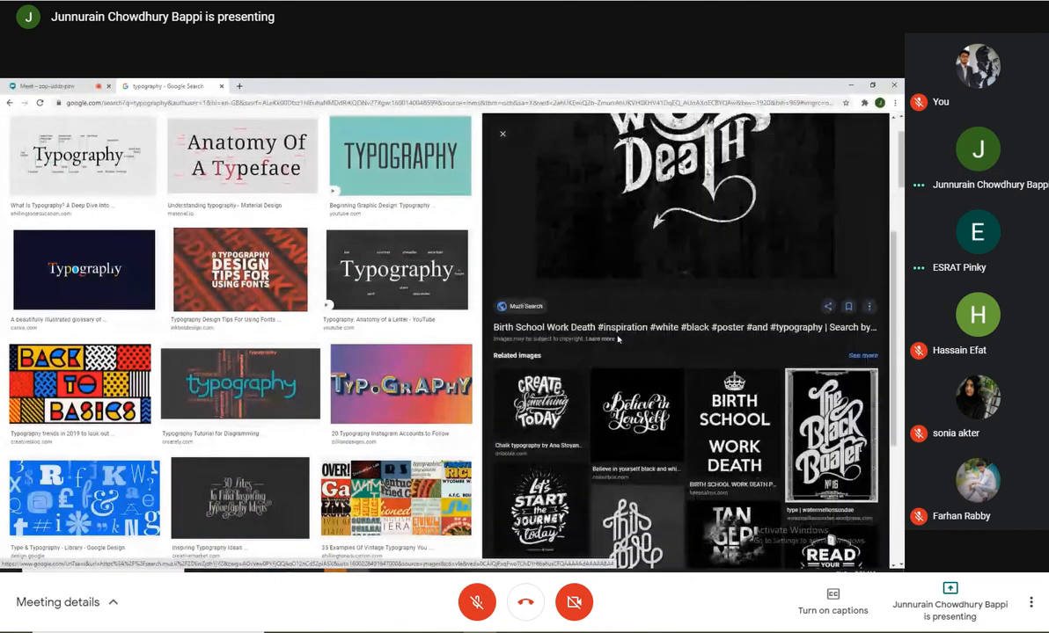
click(818, 431)
scroll(710, 343, up, 2)
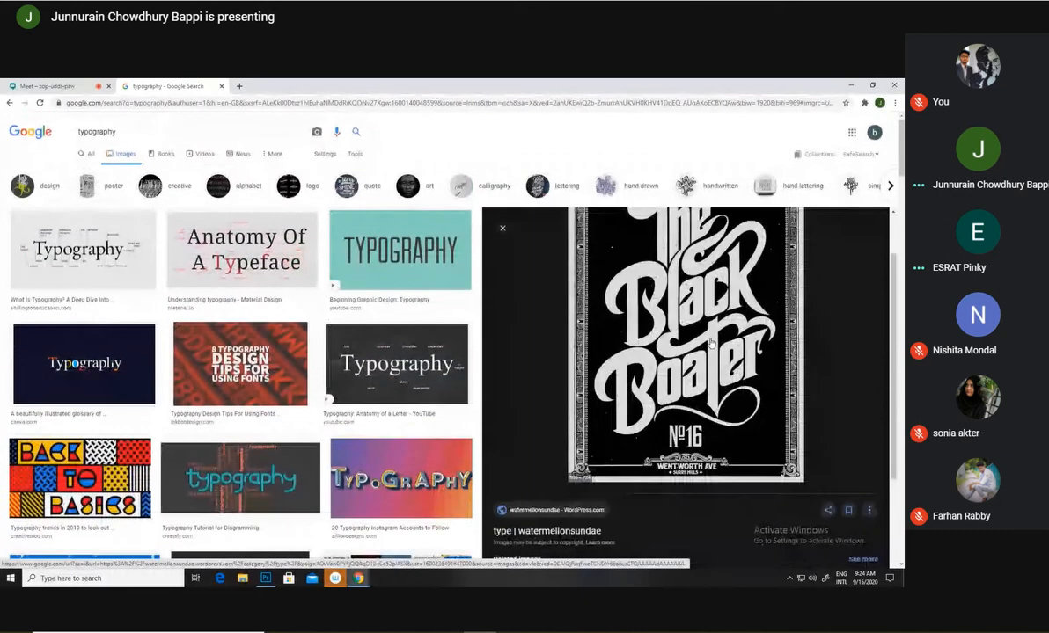
scroll(711, 343, up, 2)
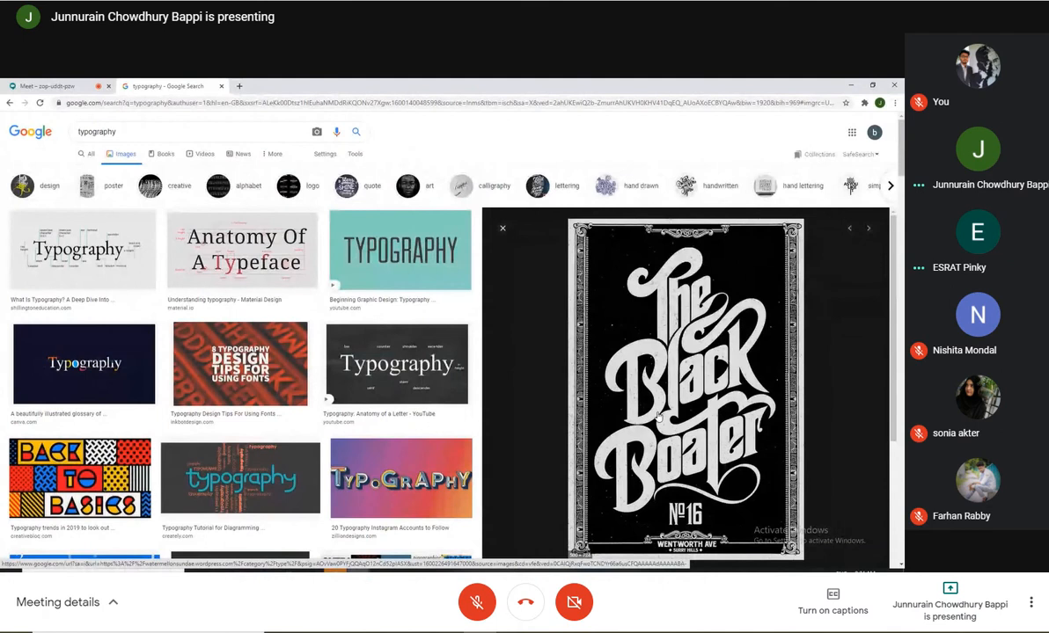
Look at the typography results filtered by calligraphy with the microphone briefly unmuted, then go back and check the meeting call
key(ctrl+d)
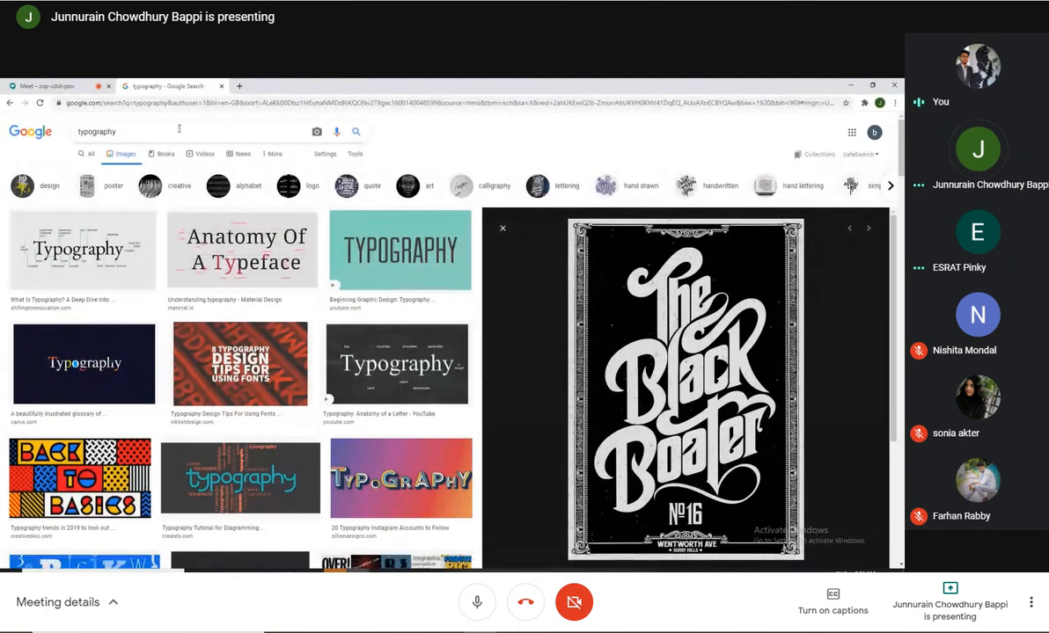
click(455, 186)
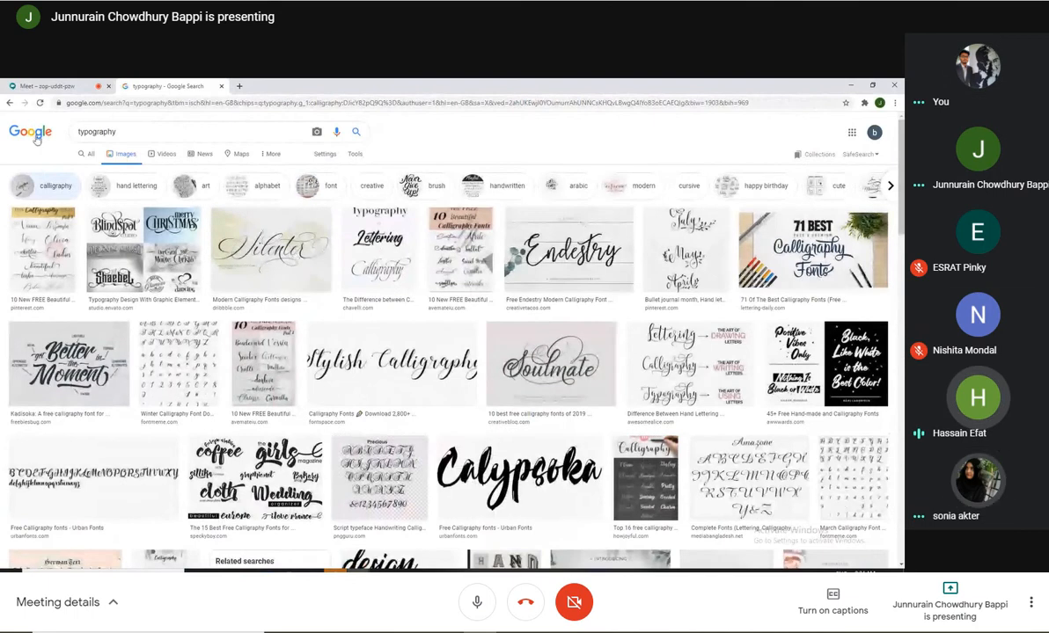
key(ctrl+d)
click(10, 104)
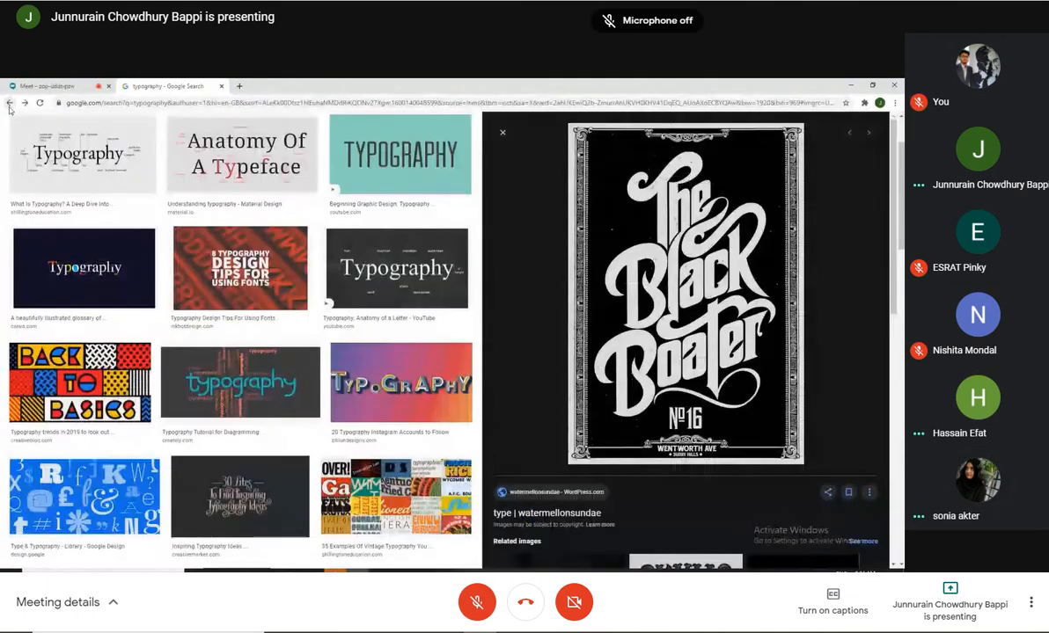
click(70, 87)
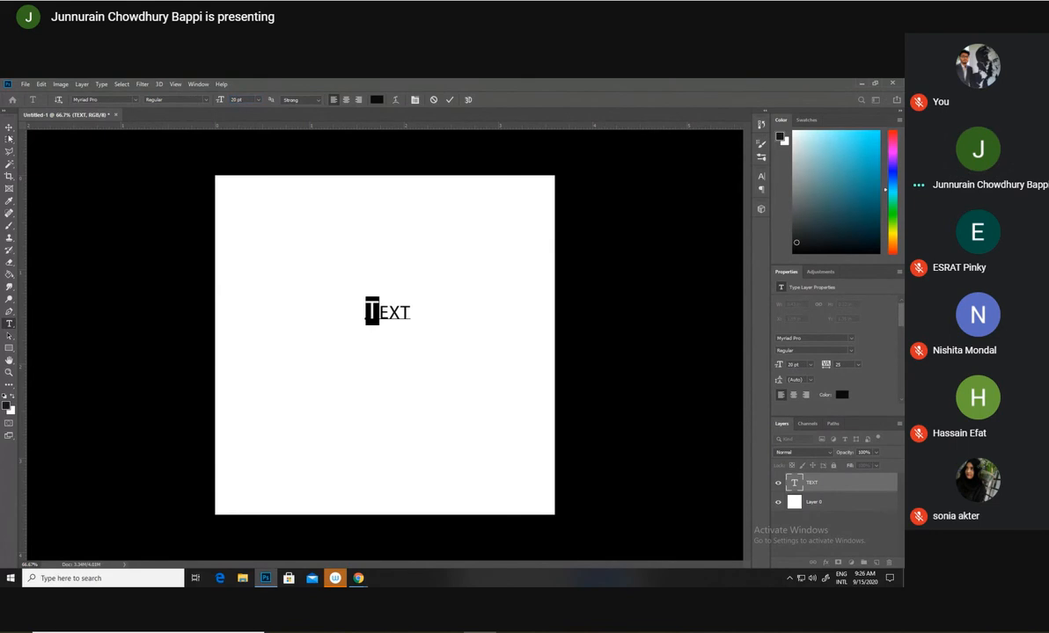
Finish the text edit and enlarge the view of the word "TEXT" to 139% to examine its larger first letter
key(z)
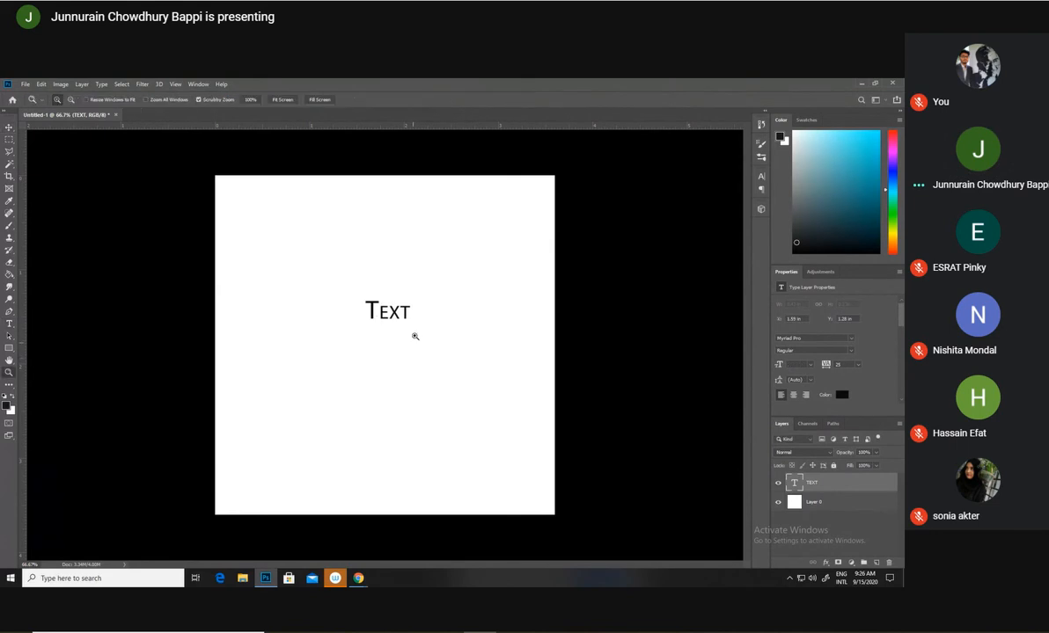
drag(416, 334, 456, 356)
drag(366, 332, 264, 361)
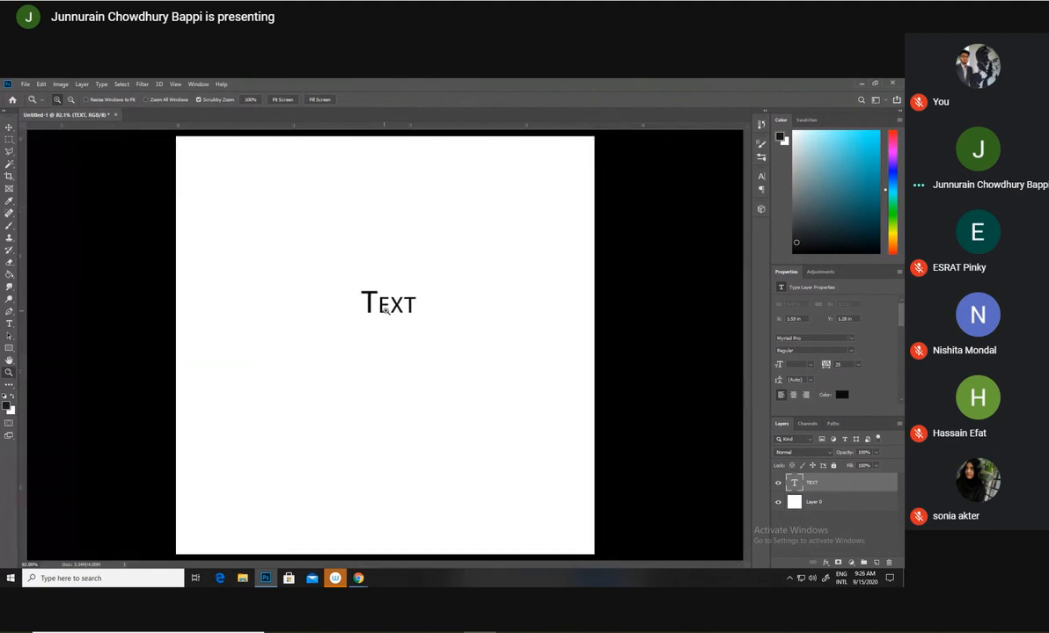
drag(369, 310, 458, 323)
drag(449, 392, 390, 398)
drag(326, 395, 371, 396)
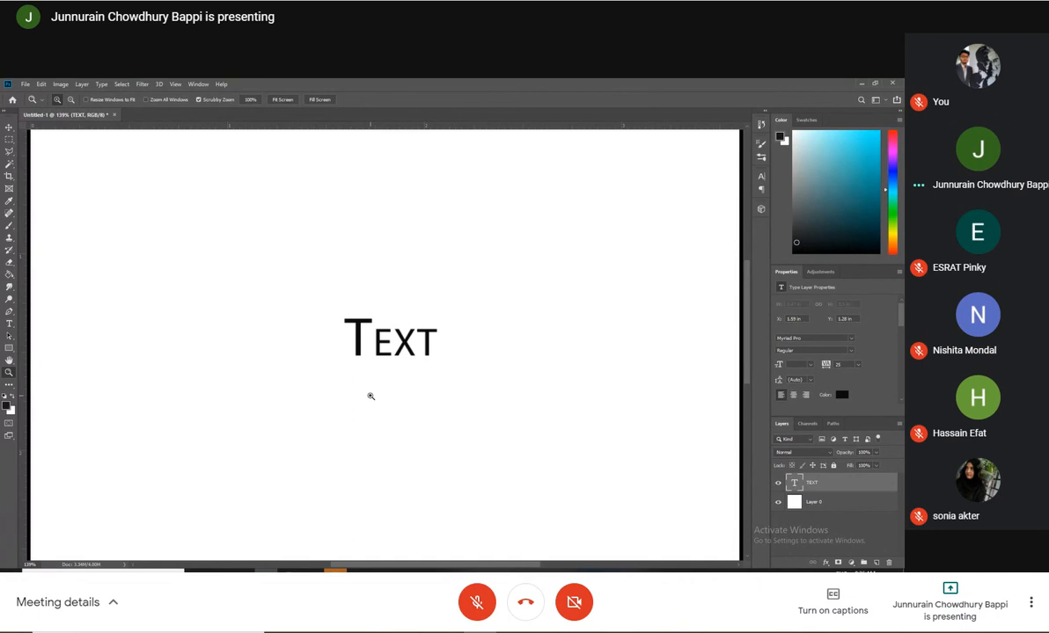
Unmute the meeting microphone briefly and mute it again
key(ctrl+d)
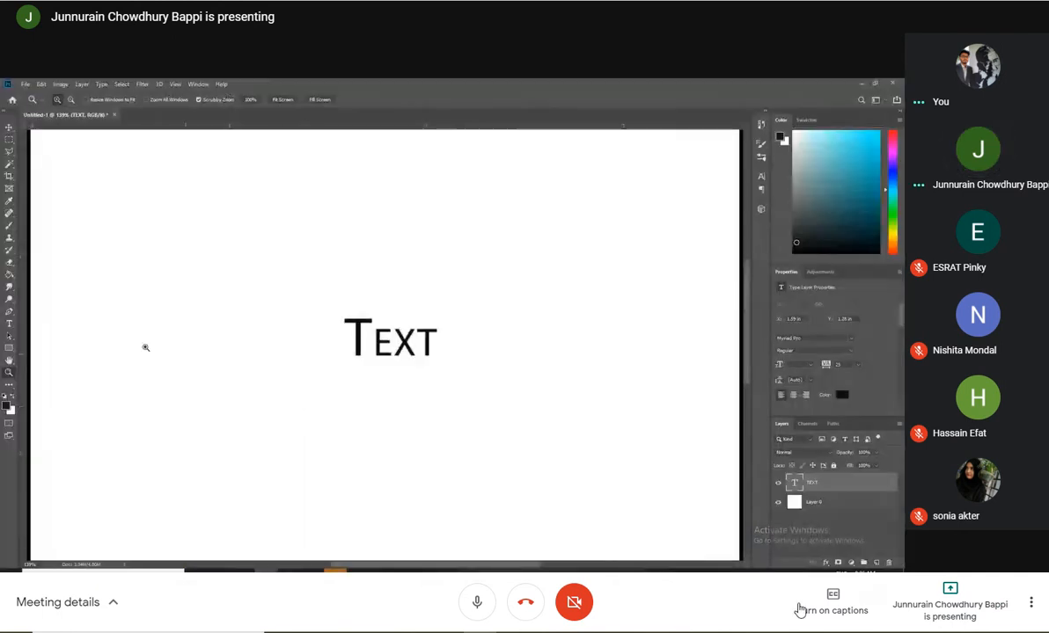
click(482, 615)
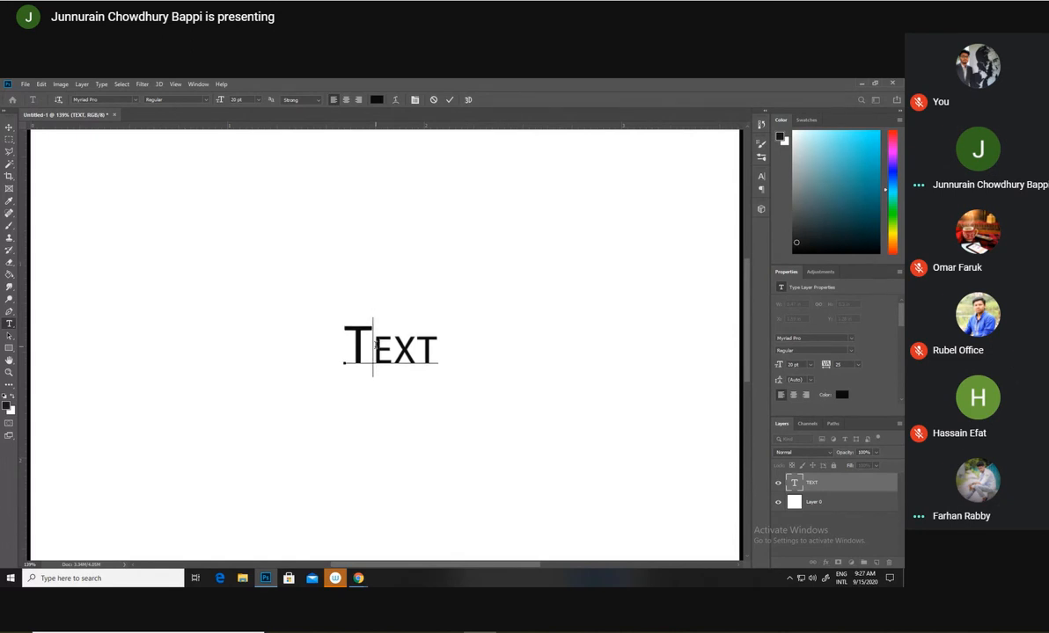
Try inserting a "Z" after the first letter of the word "TEXT", removing it again each time
text(Z)
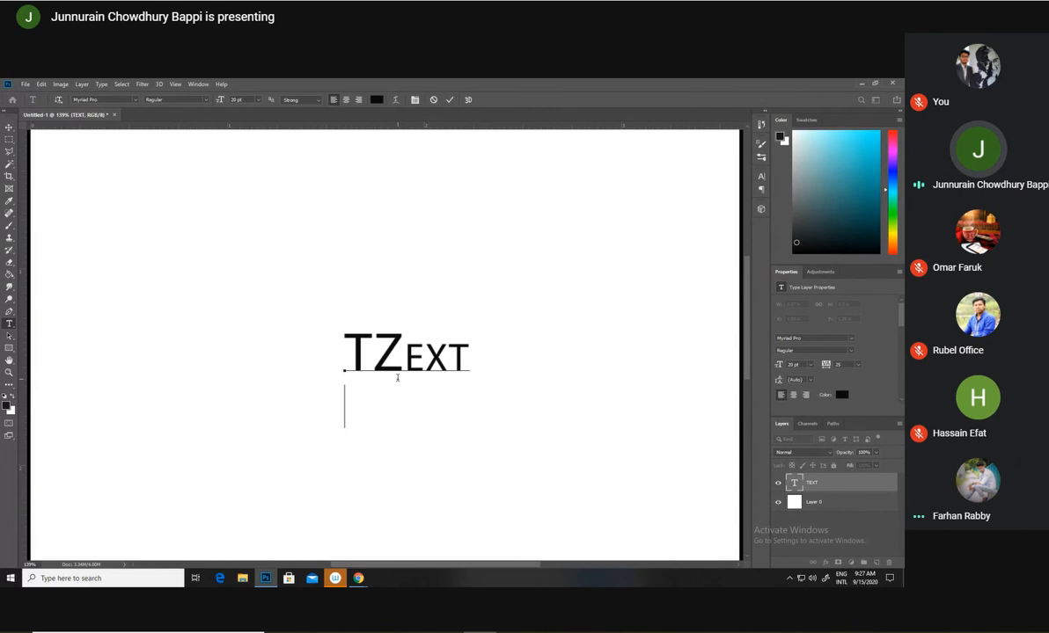
key(BackSpace)
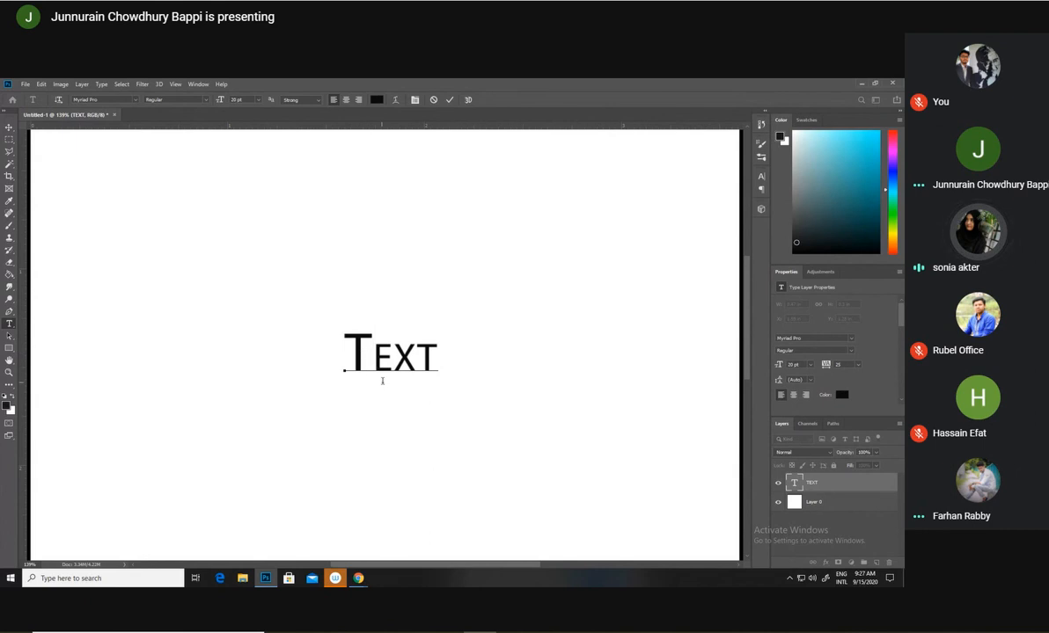
text(Z)
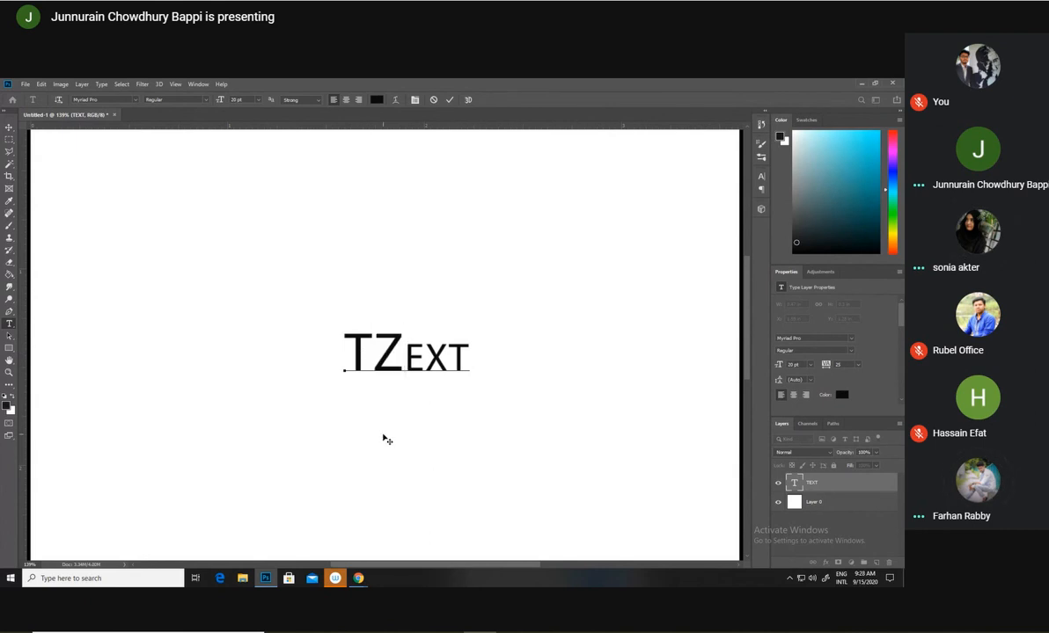
key(BackSpace)
key(Right)
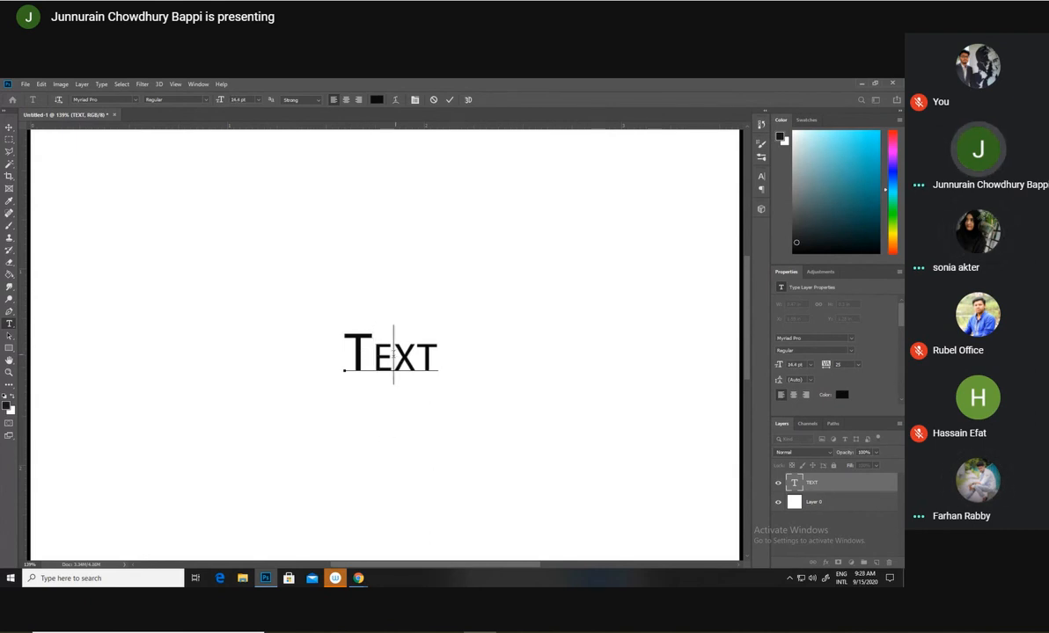
Select the whole word "TEXT" and set all its letters to one font size, trying 36 pt before settling on 48 pt
click(9, 373)
drag(261, 383, 227, 390)
drag(370, 332, 386, 403)
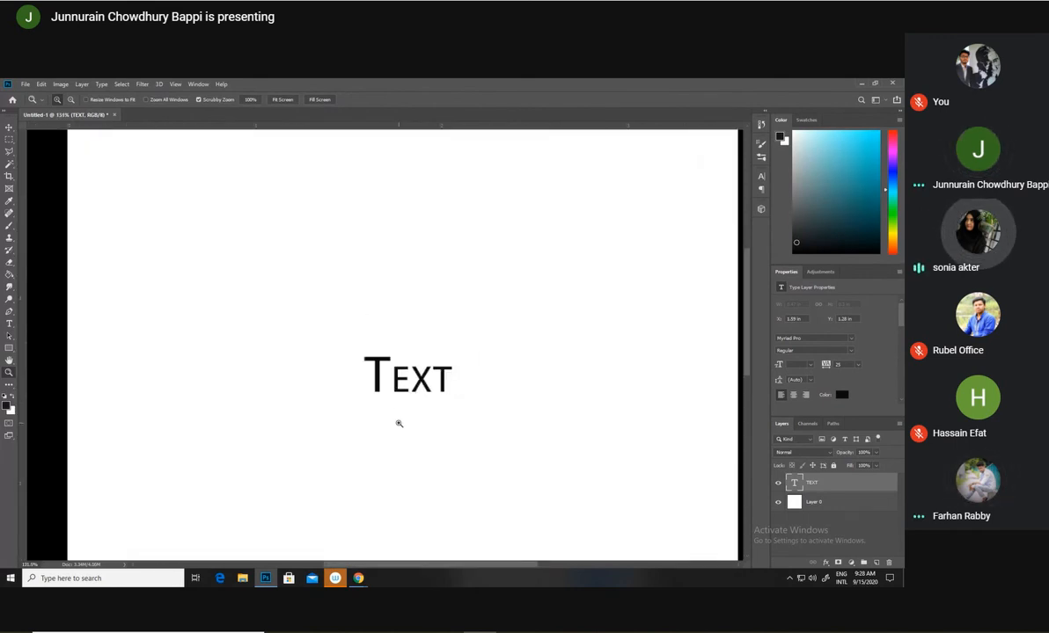
click(8, 323)
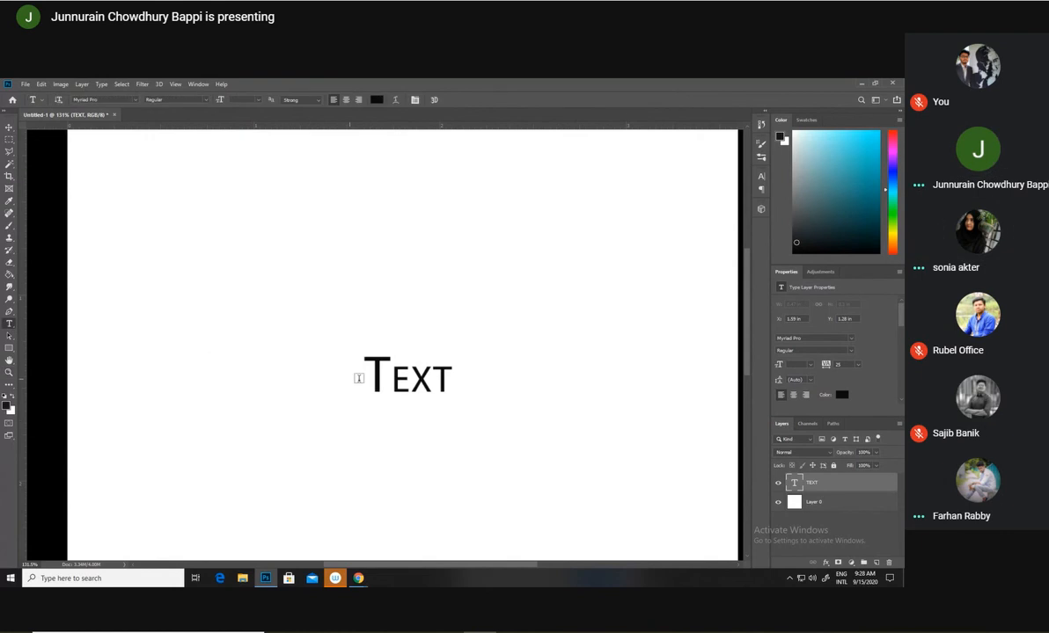
click(433, 378)
key(ctrl+a)
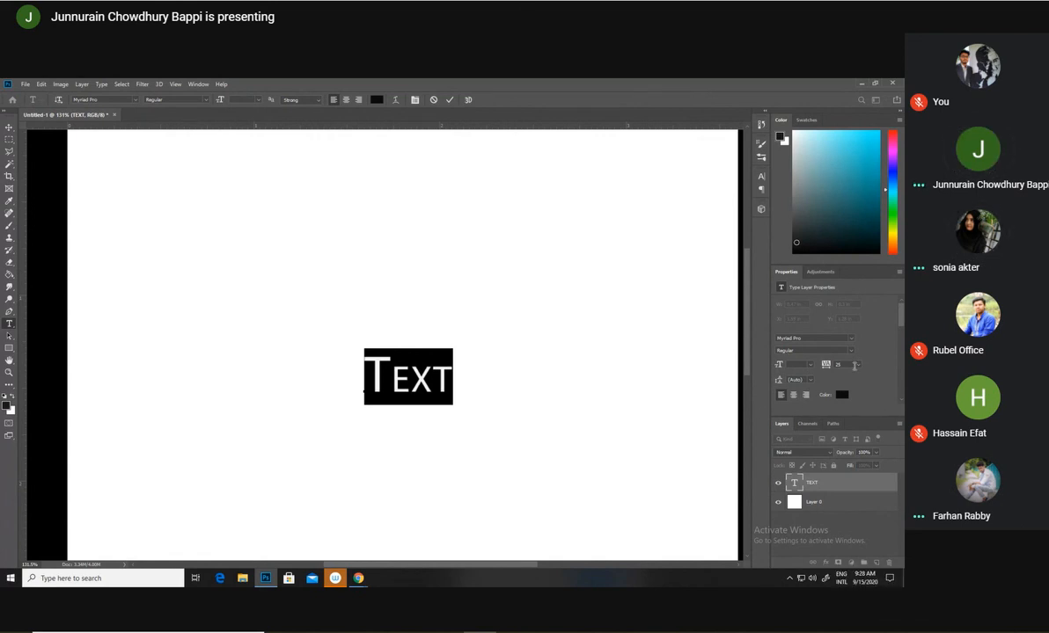
click(257, 101)
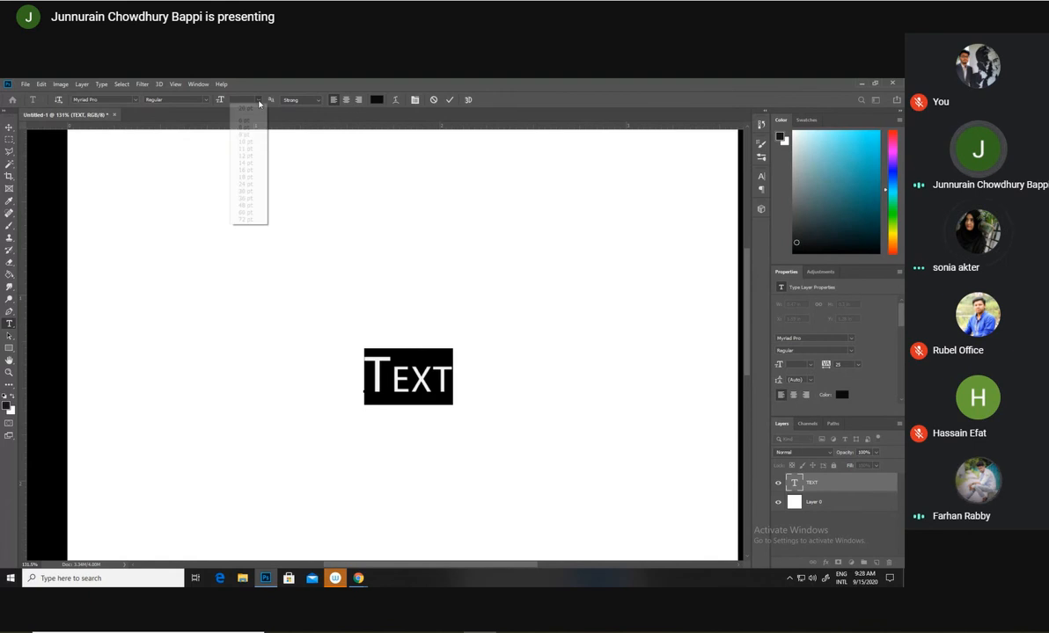
click(251, 199)
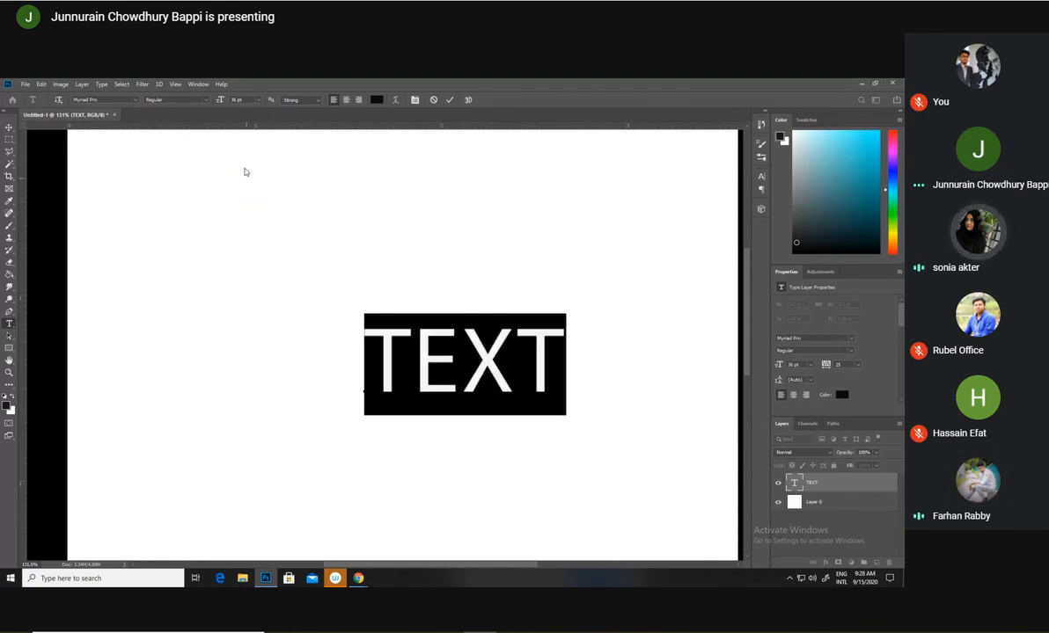
click(257, 100)
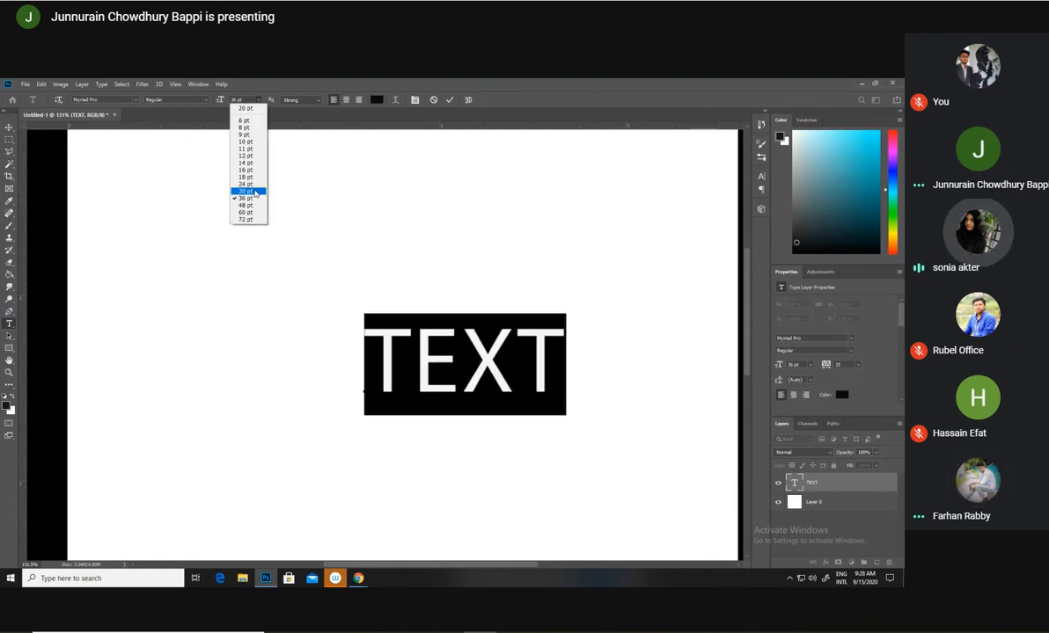
click(250, 206)
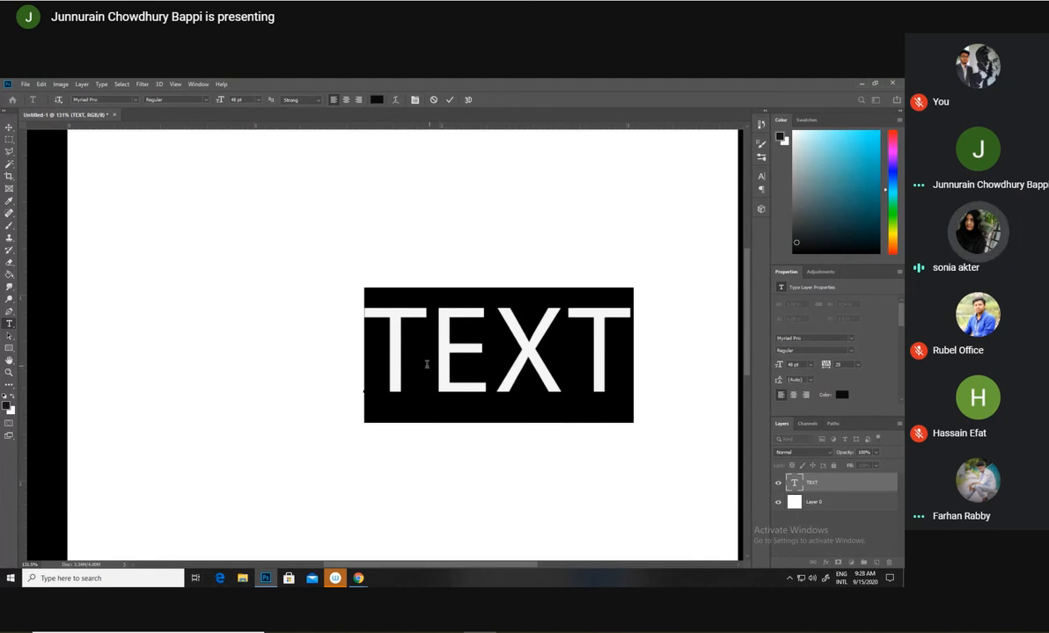
Move the enlarged word "TEXT" nearer the middle of the canvas, viewing the document at 102%
click(9, 128)
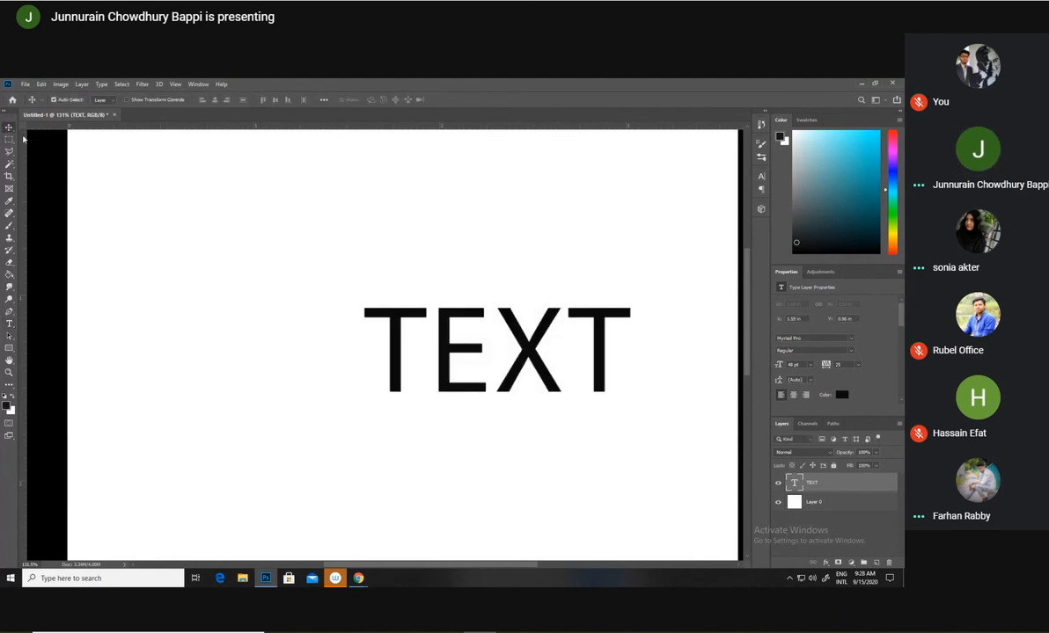
mouse_move(430, 347)
mouse_down()
mouse_move(396, 348)
mouse_move(413, 348)
mouse_up()
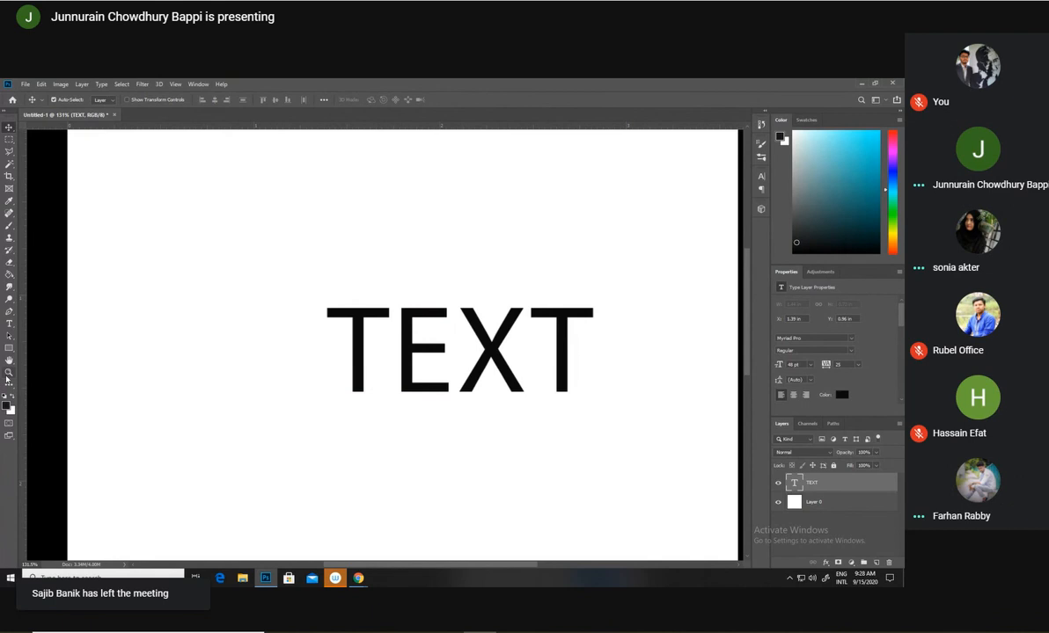
click(8, 374)
drag(489, 471, 459, 462)
drag(467, 340, 485, 340)
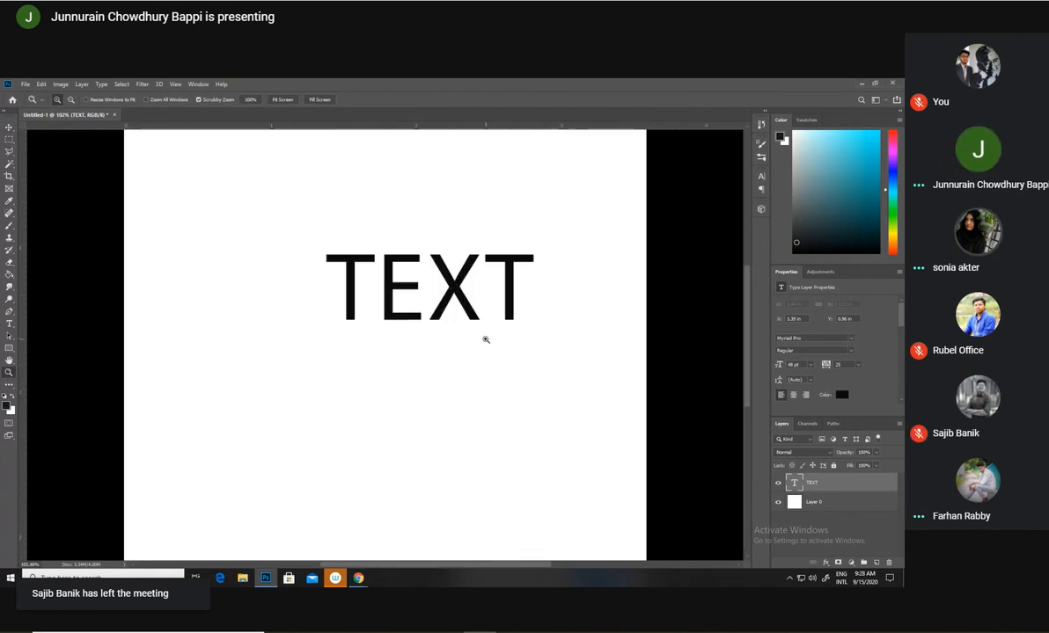
click(9, 128)
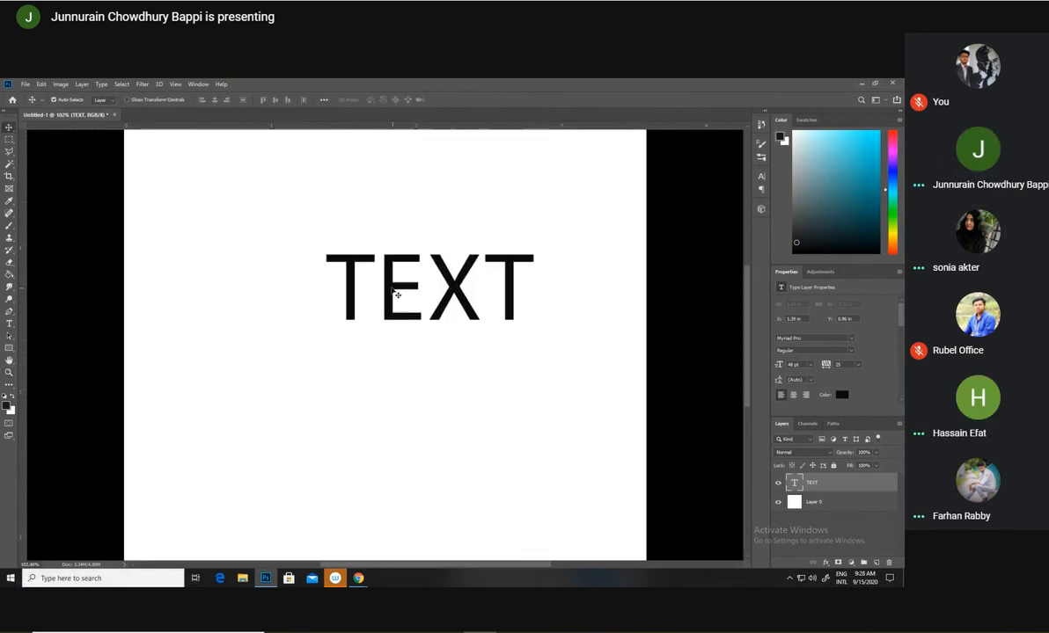
drag(397, 294, 364, 348)
Rasterize the "TEXT" type layer into a pixel layer
click(8, 323)
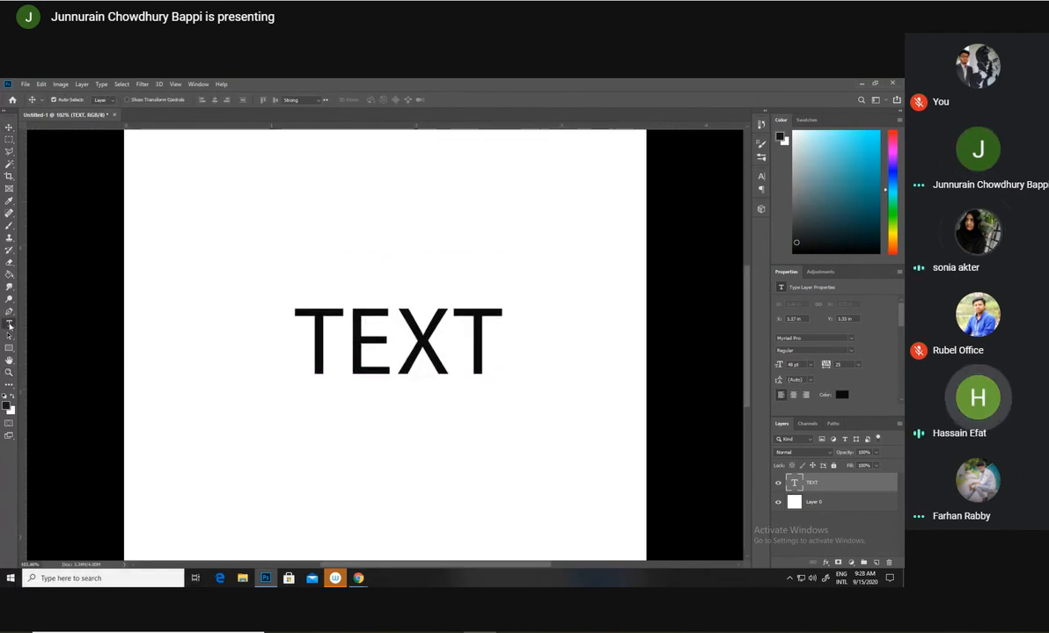
right_click(826, 486)
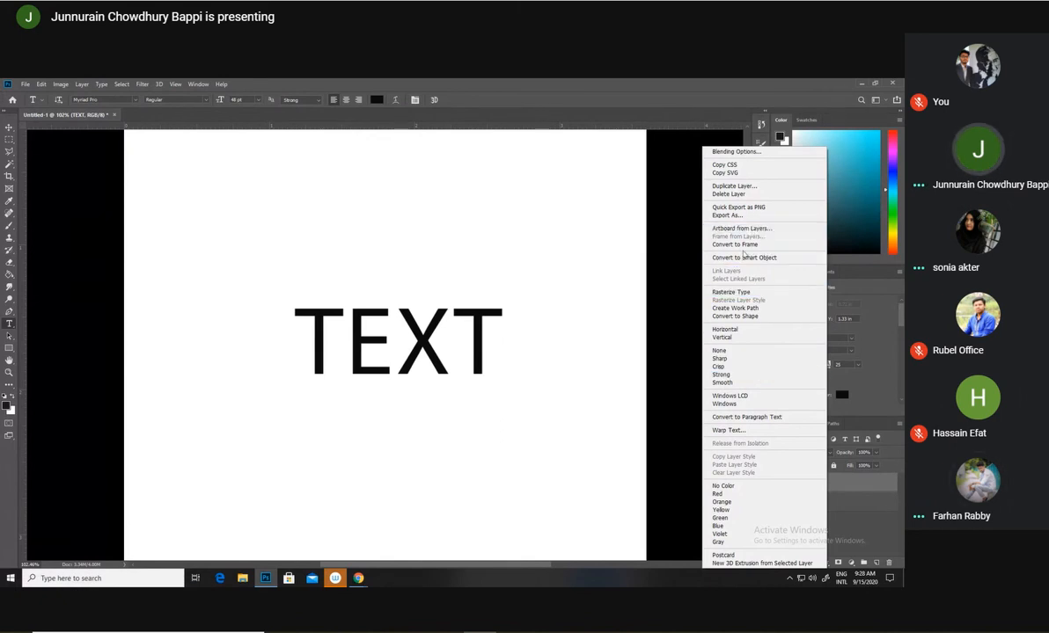
click(731, 291)
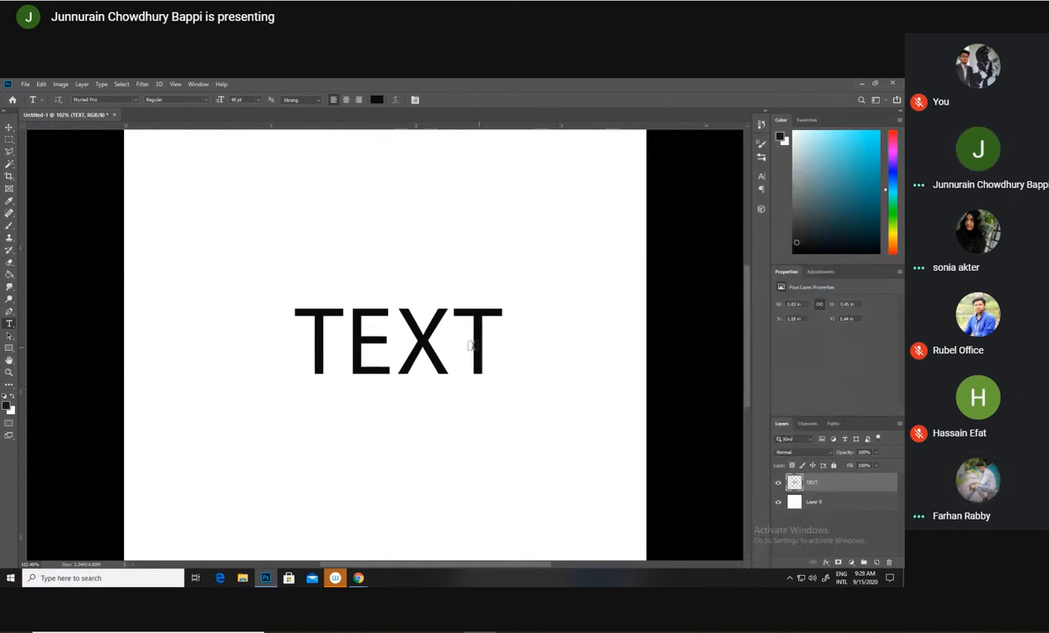
Try marquee selections over the middle bar of the letter E, clear them, and look through the rasterized layer's options
click(8, 141)
drag(374, 334, 392, 349)
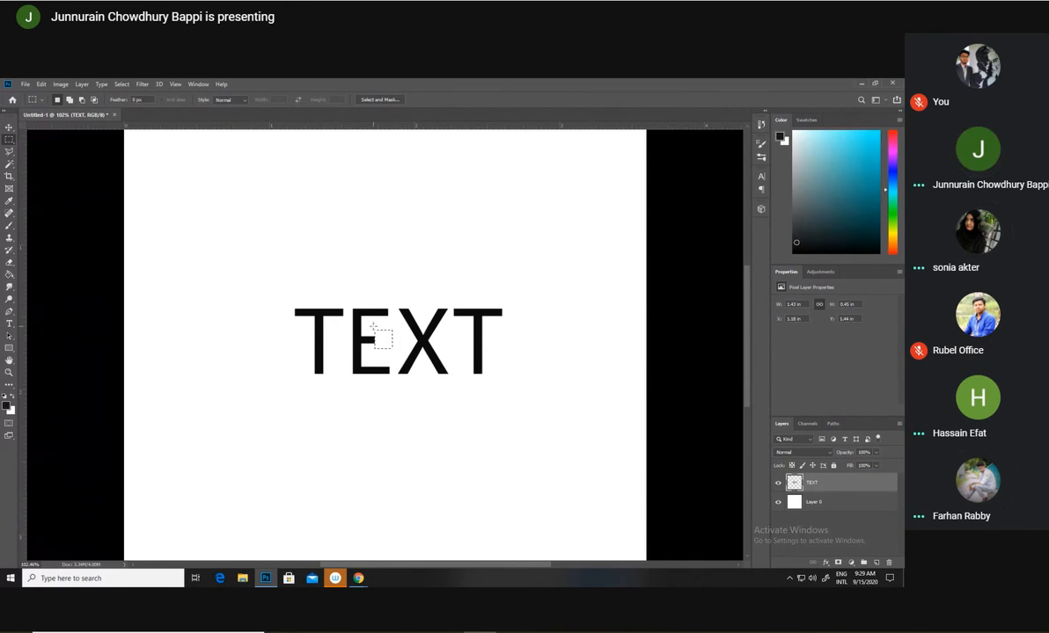
drag(374, 332, 392, 348)
click(403, 350)
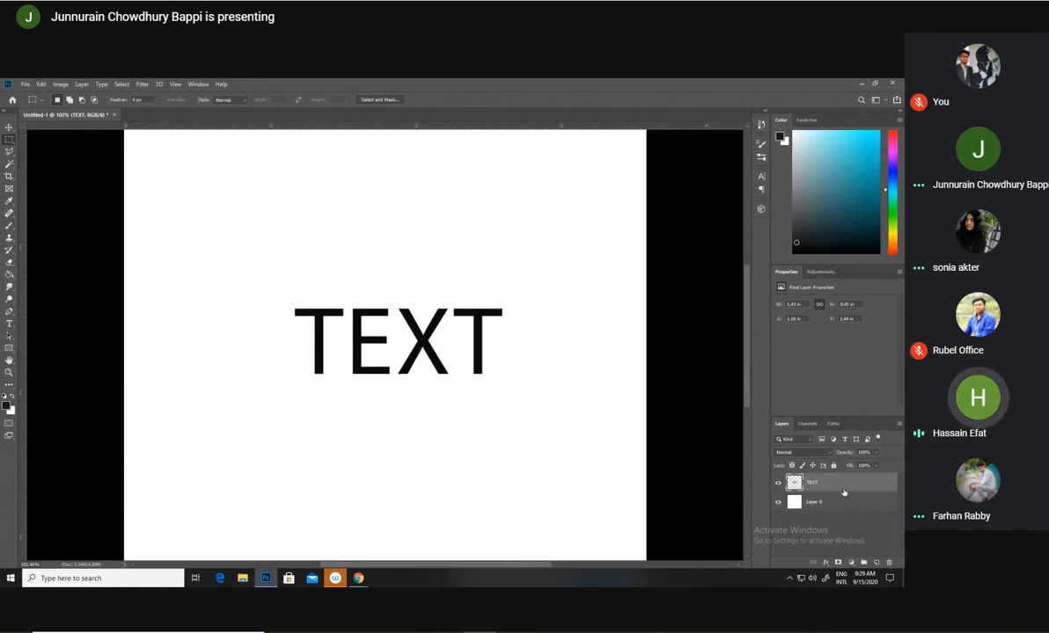
right_click(797, 483)
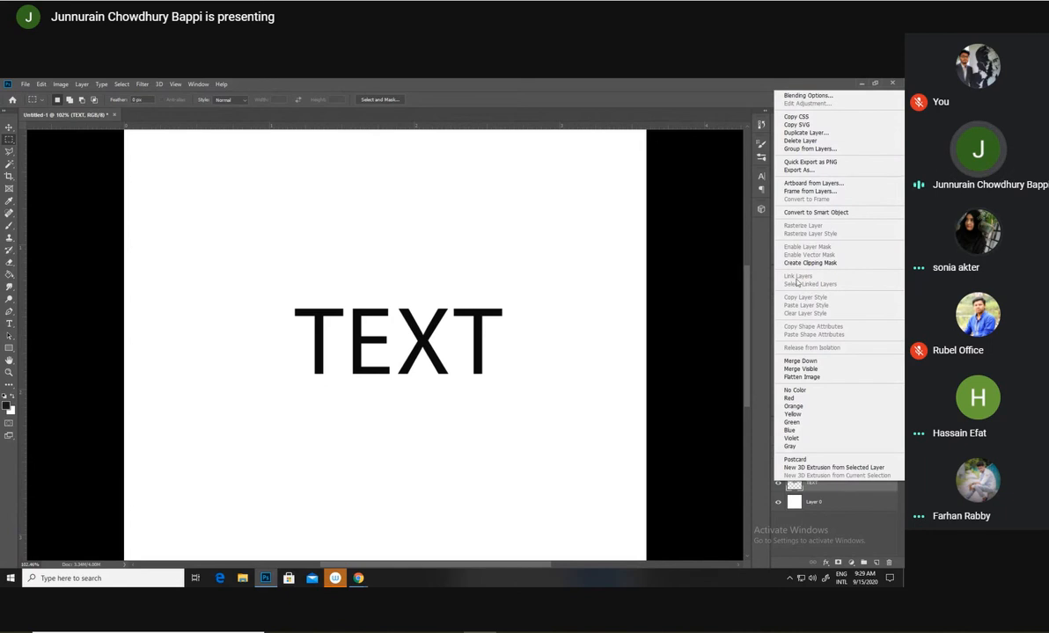
click(828, 525)
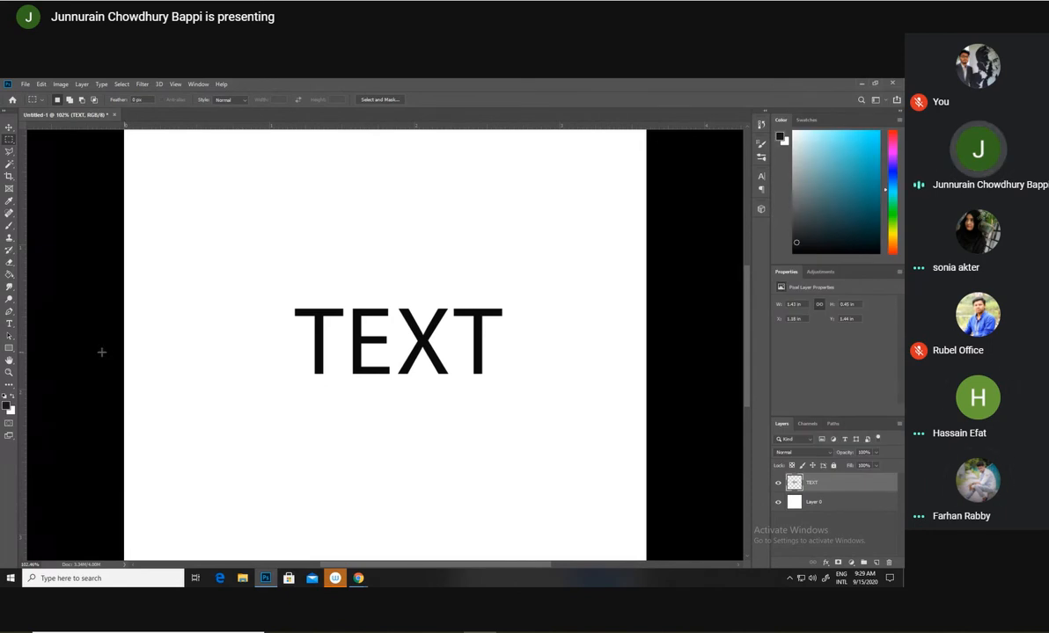
Add a second 48 pt text "TEXT" and place it below the rasterized word
click(7, 326)
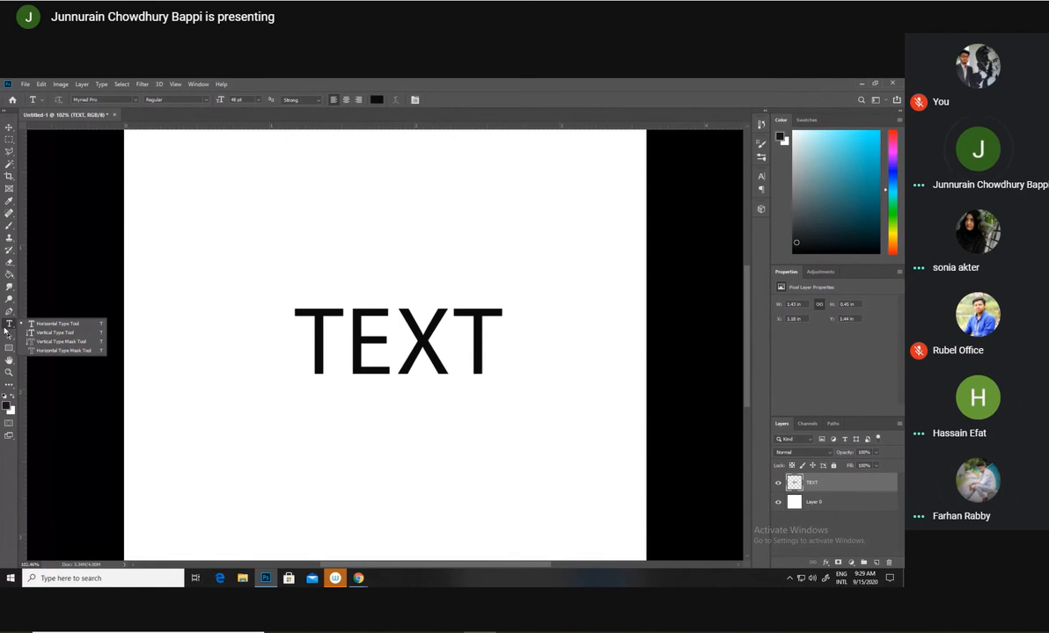
click(6, 329)
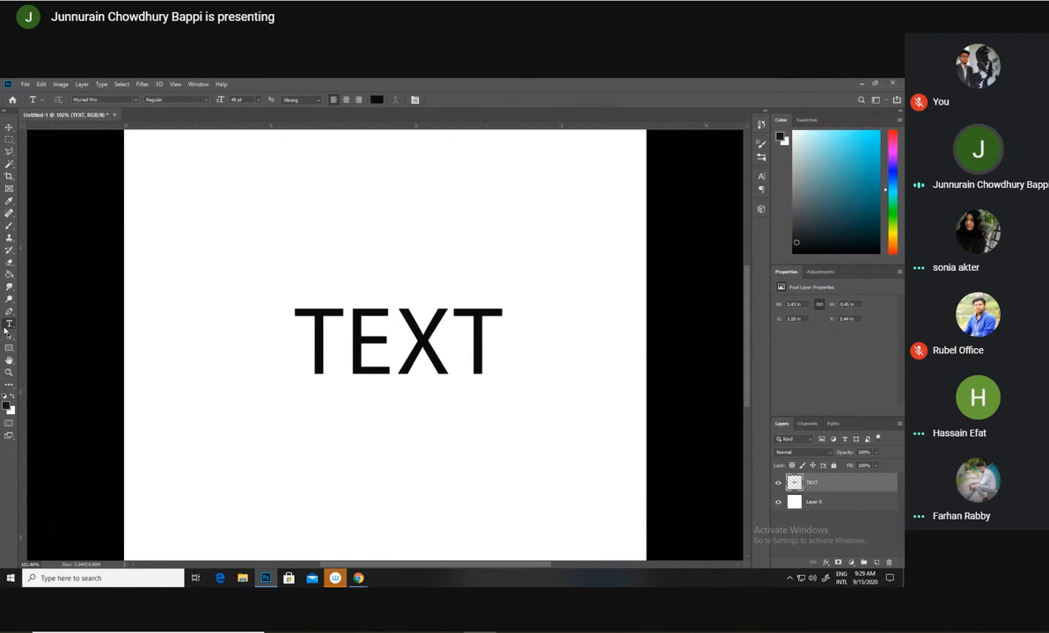
click(314, 447)
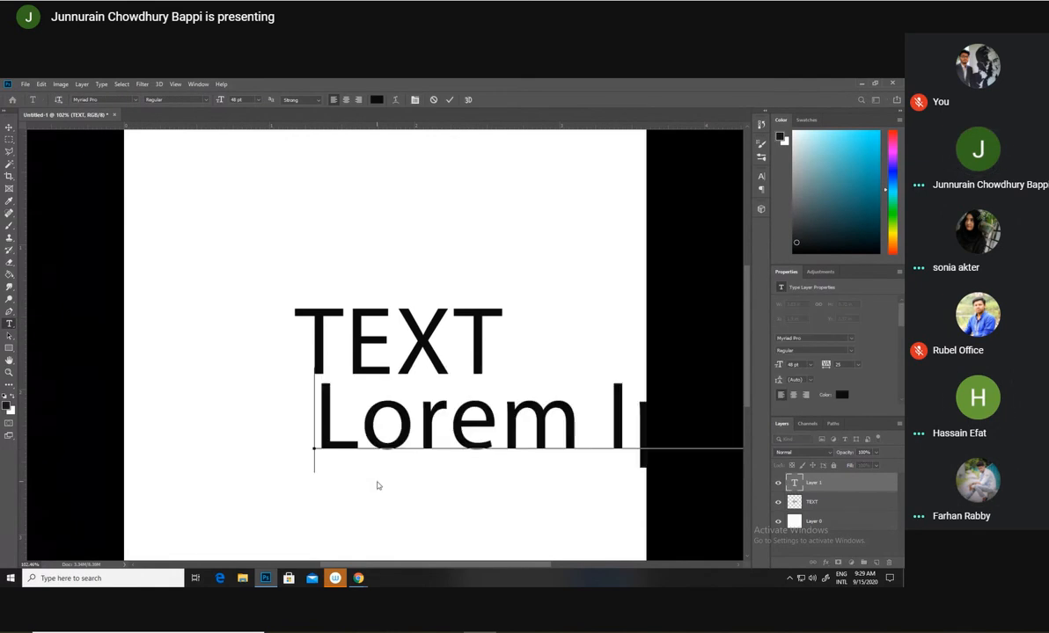
key(BackSpace)
text(EXT)
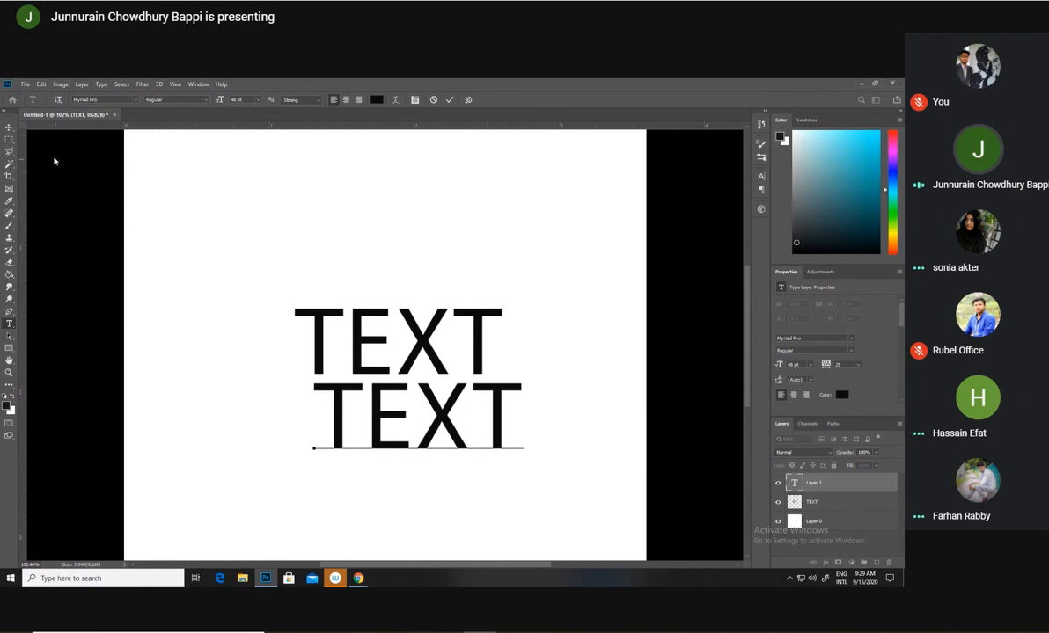
click(8, 128)
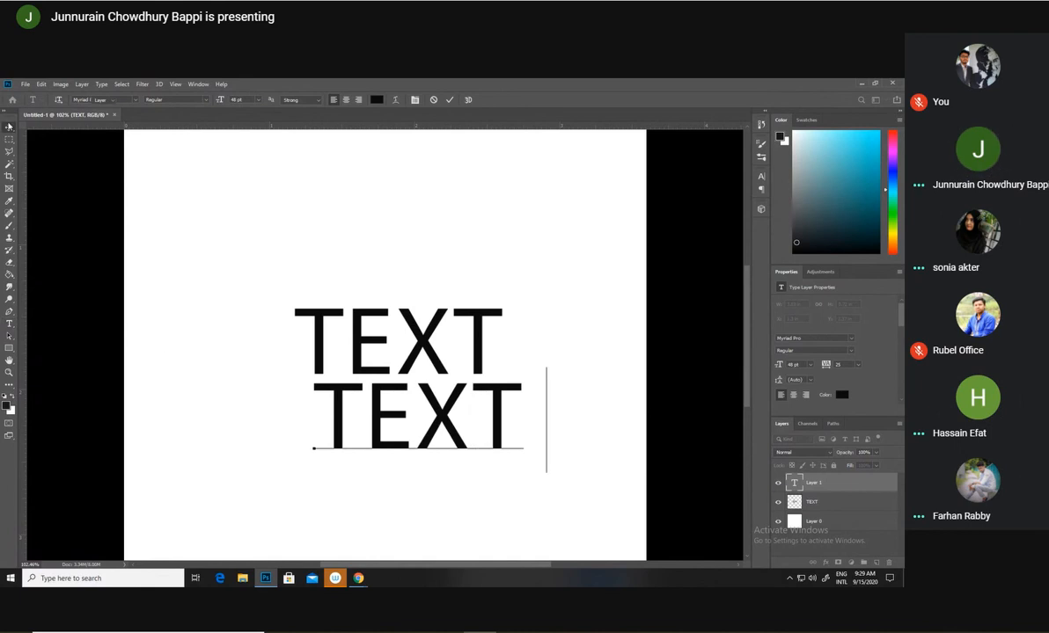
mouse_move(374, 414)
mouse_down()
mouse_move(372, 437)
mouse_move(363, 430)
mouse_up()
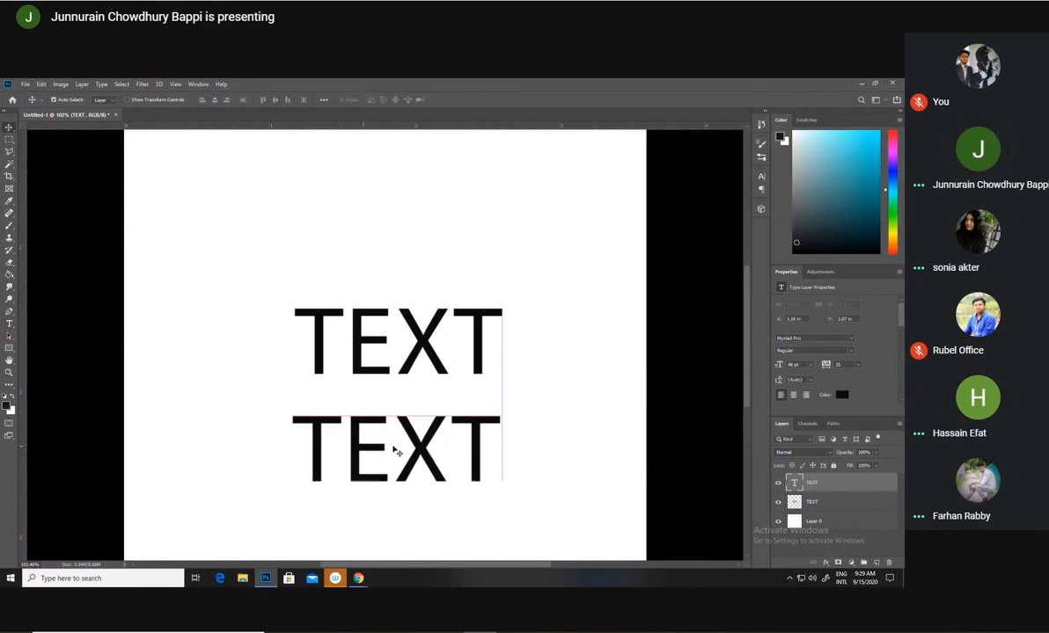
Look through the lower text layer's options, shift the word slightly down, and delete its layer
right_click(838, 490)
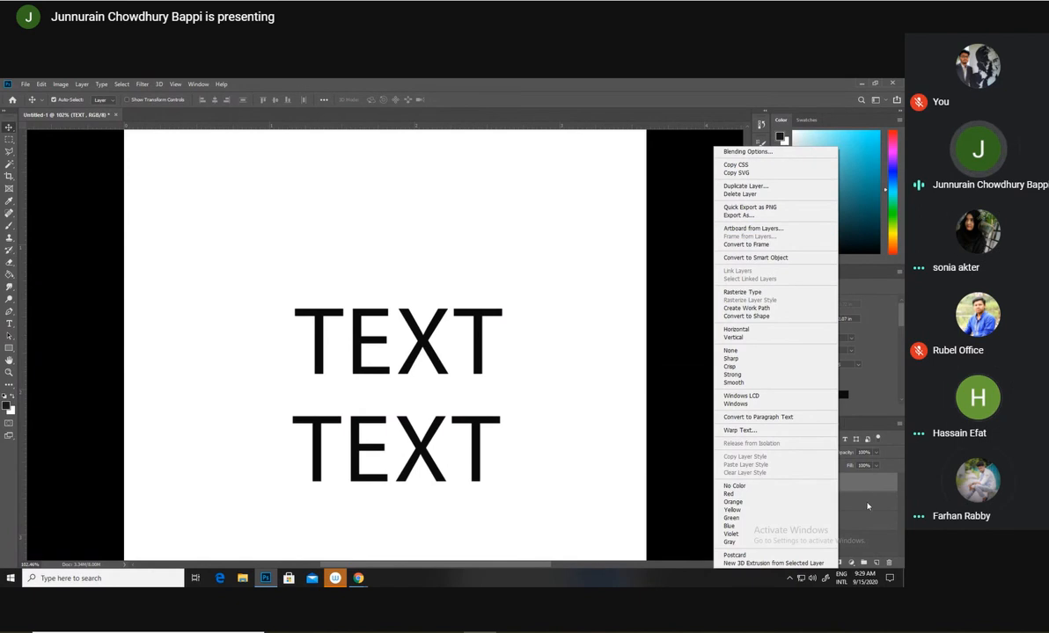
click(392, 365)
drag(482, 429, 477, 444)
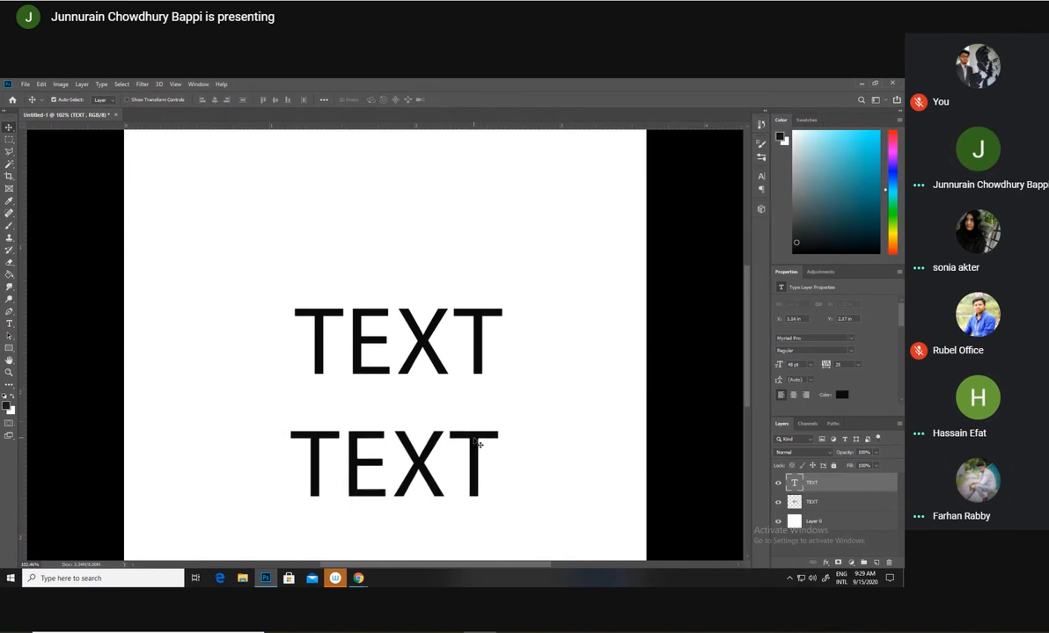
key(Delete)
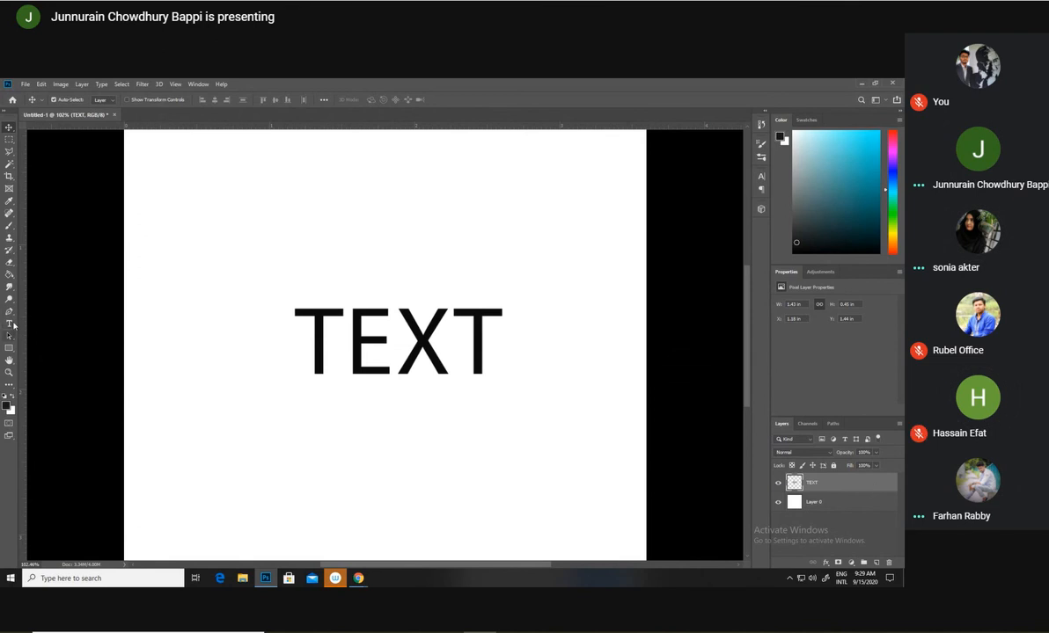
Add another text "TEXT" below the existing word and rasterize its type layer
click(10, 324)
click(300, 459)
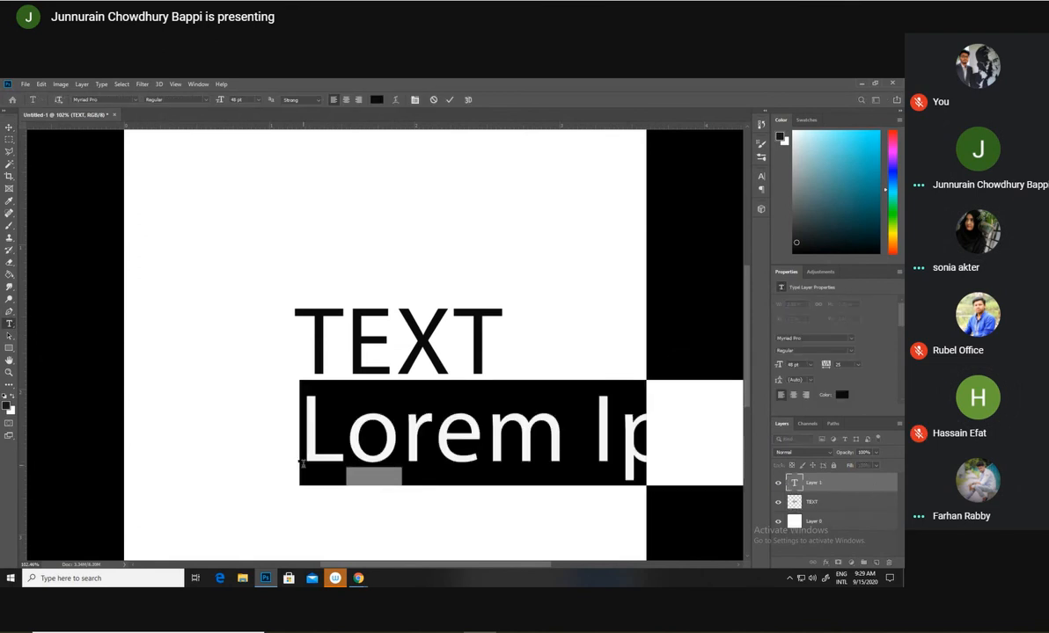
text(TEXT)
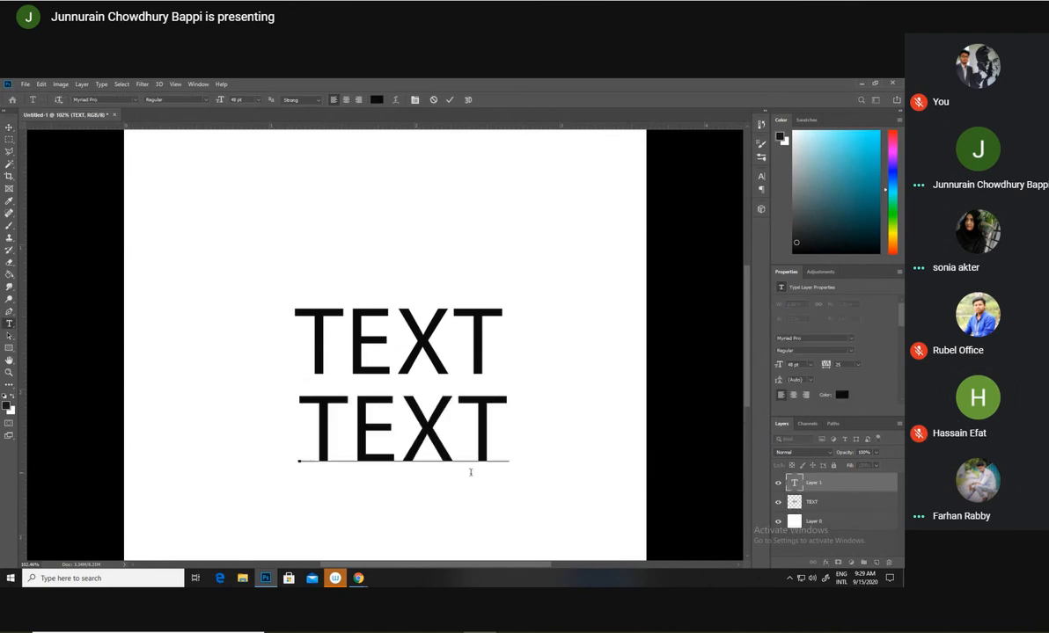
right_click(818, 491)
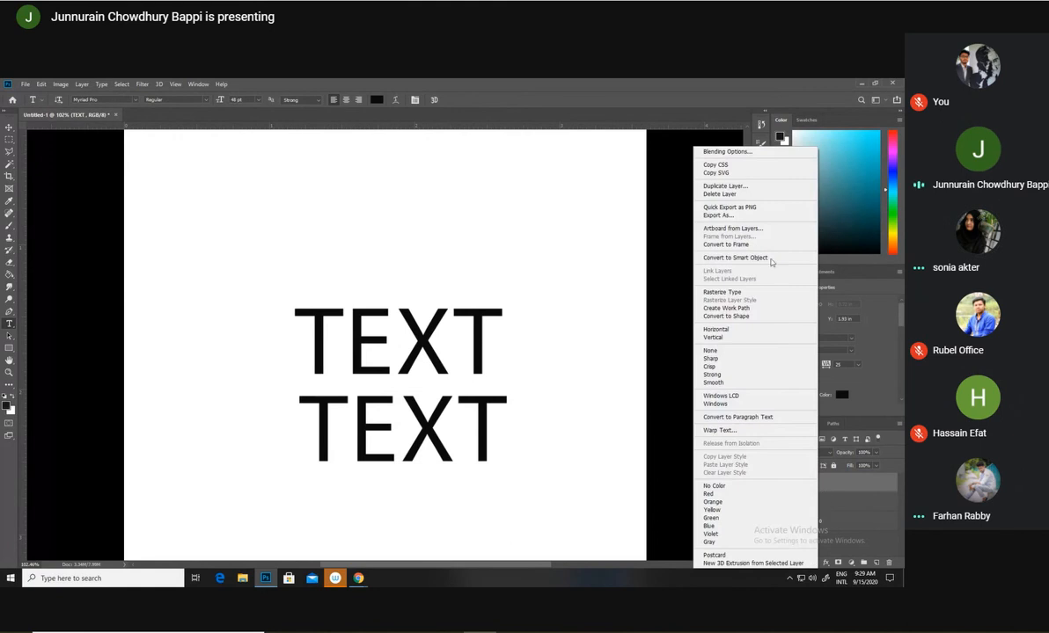
click(722, 292)
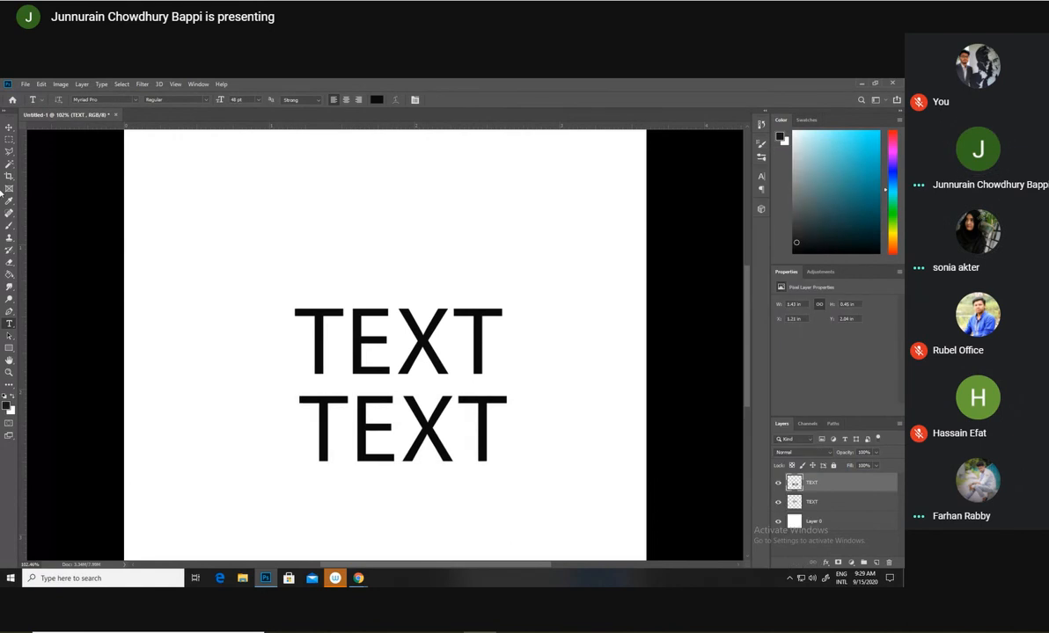
Try a marquee selection on the lower word's E, move that word into line under the first, and delete its layer
click(9, 139)
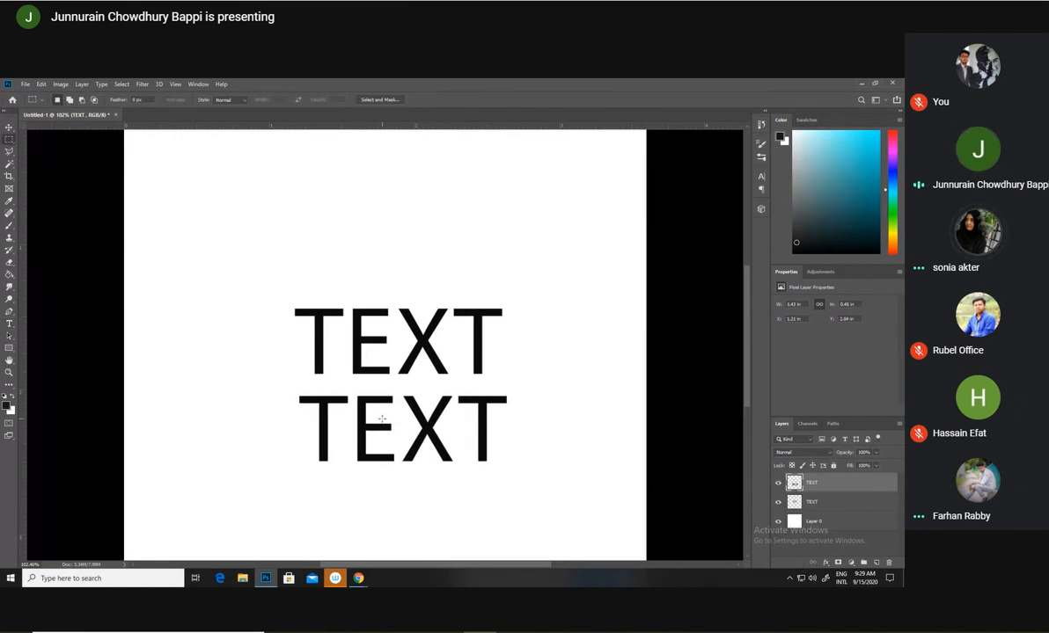
drag(386, 422, 388, 431)
click(8, 127)
mouse_move(341, 387)
mouse_down()
mouse_move(357, 392)
mouse_move(352, 401)
mouse_up()
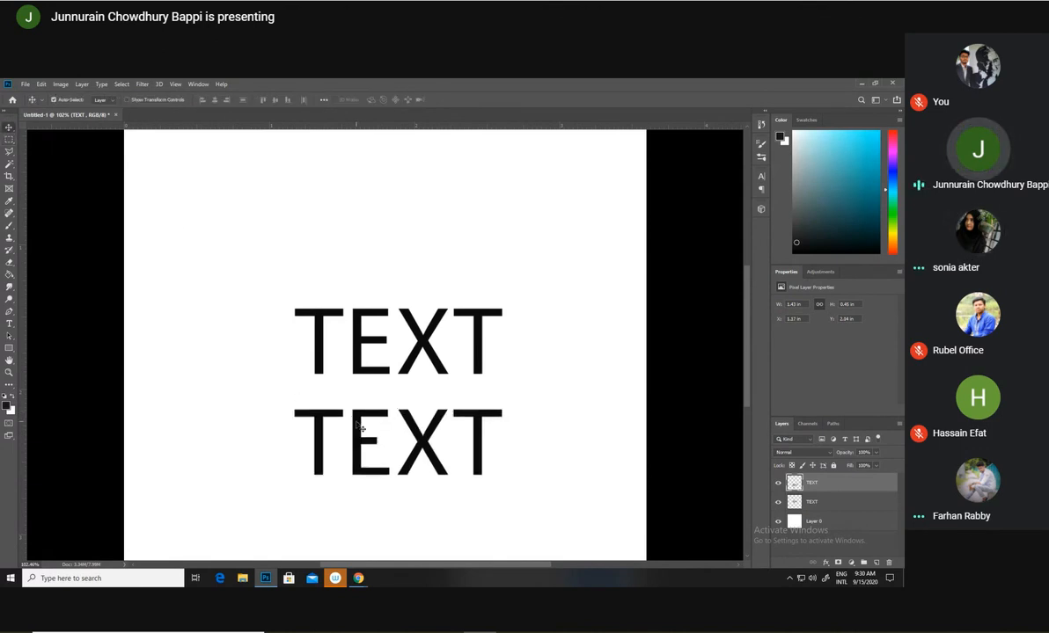
key(Delete)
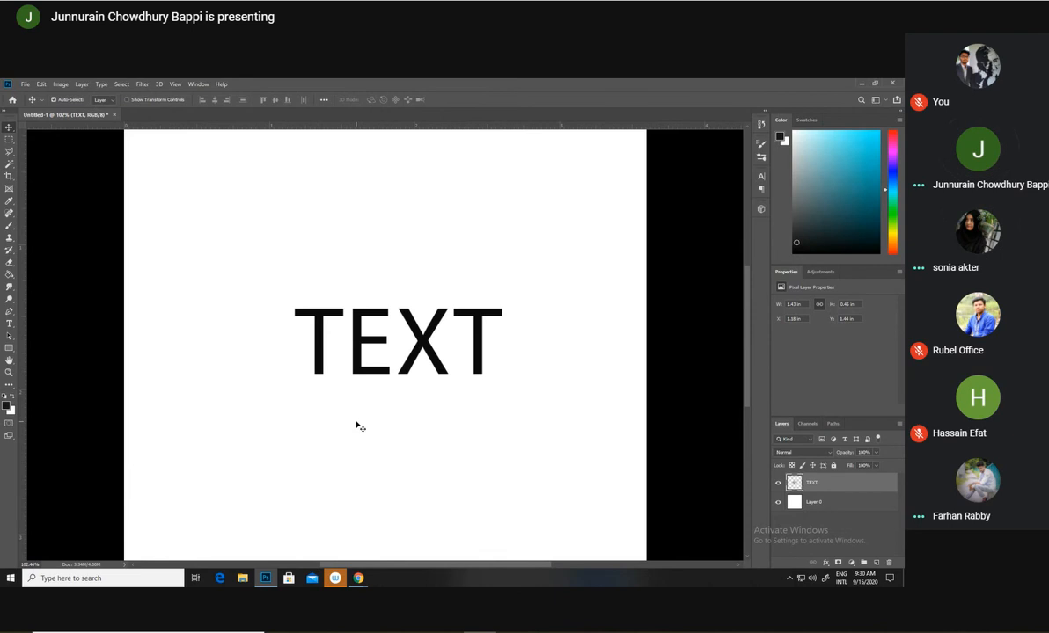
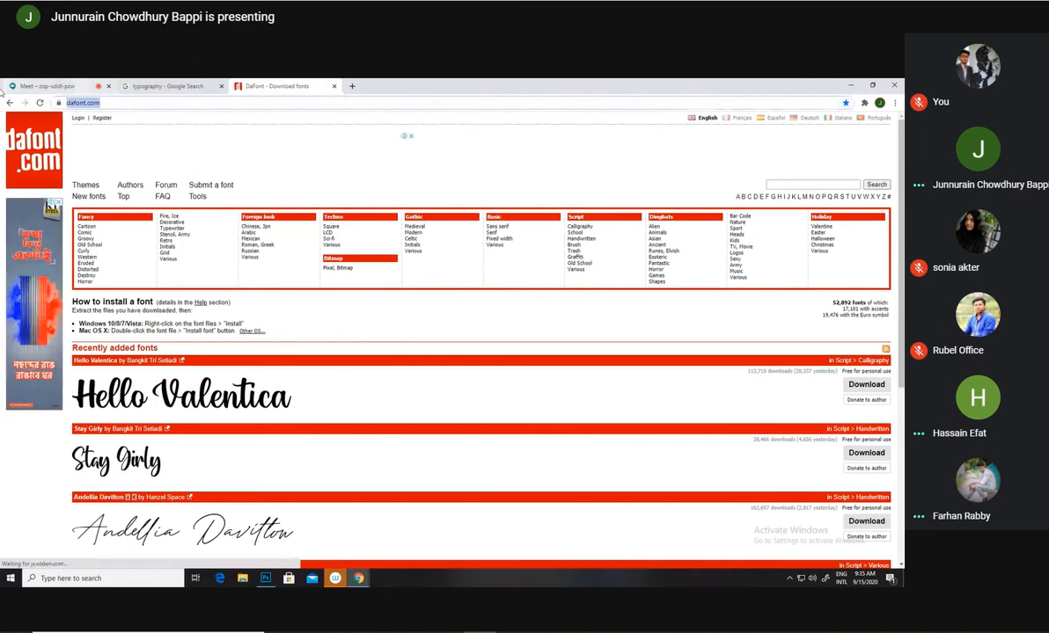
click(46, 87)
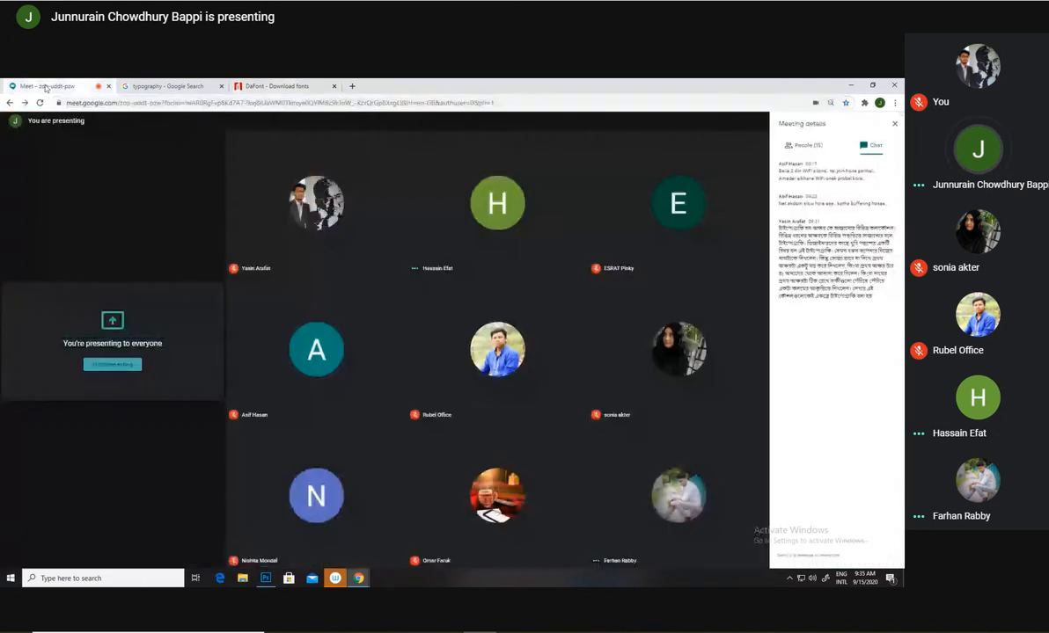
click(812, 556)
text(https://www.dafont.com/)
key(Return)
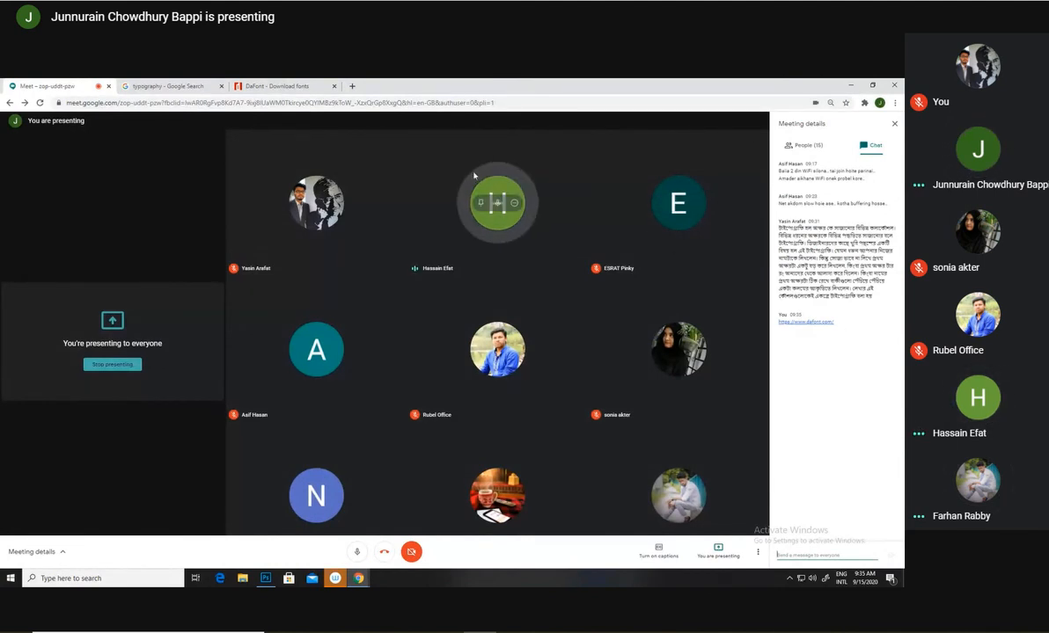
click(273, 85)
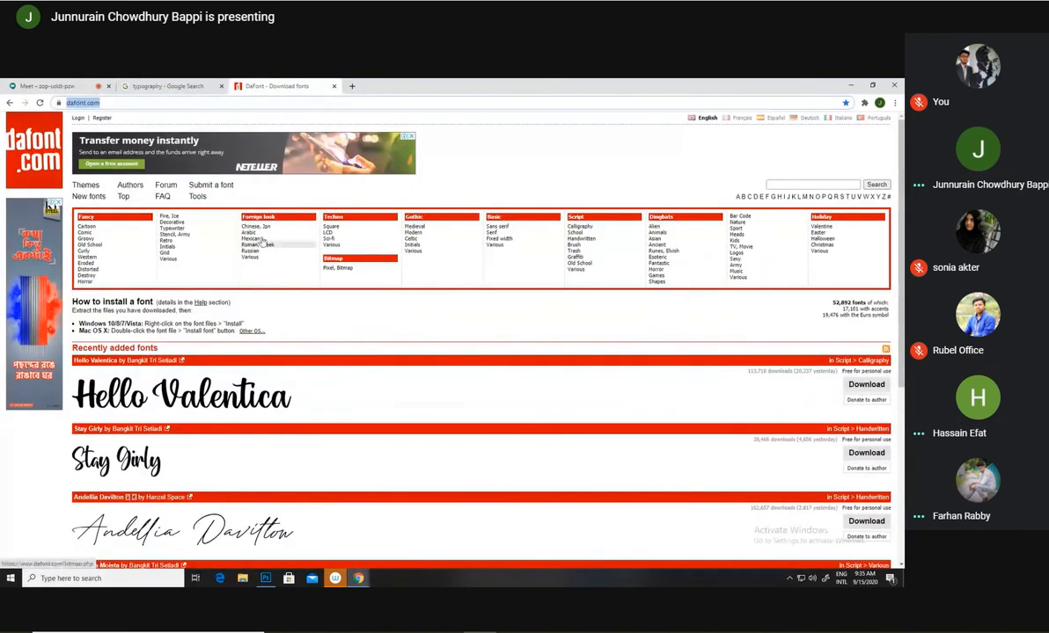
click(62, 85)
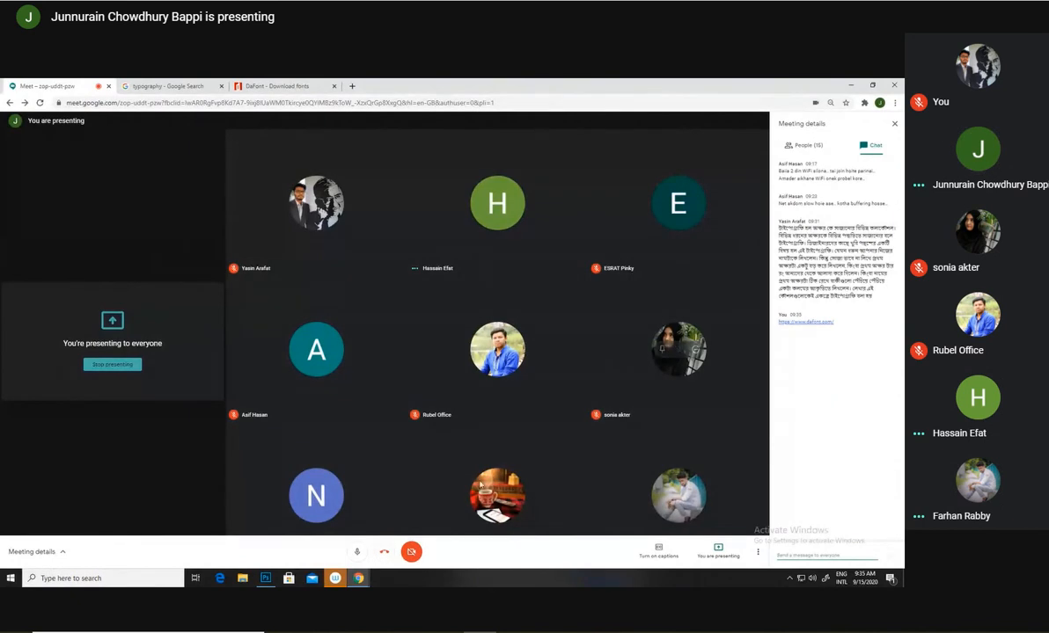
Switch to Photoshop, delete the two lower words' layers, and move the remaining rasterized word down to mid-canvas
click(266, 578)
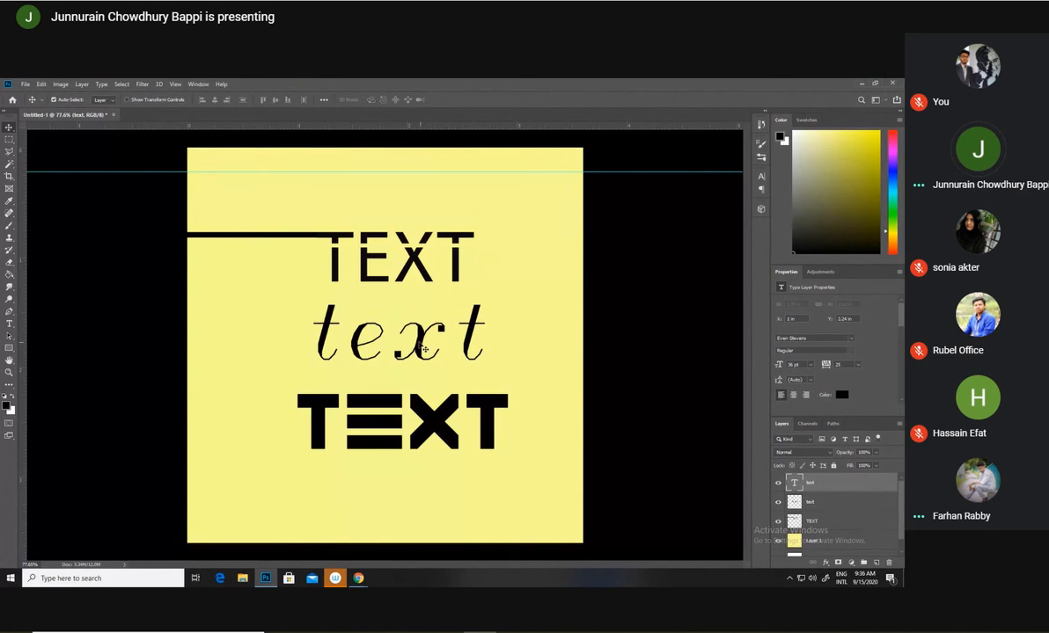
drag(420, 343, 432, 349)
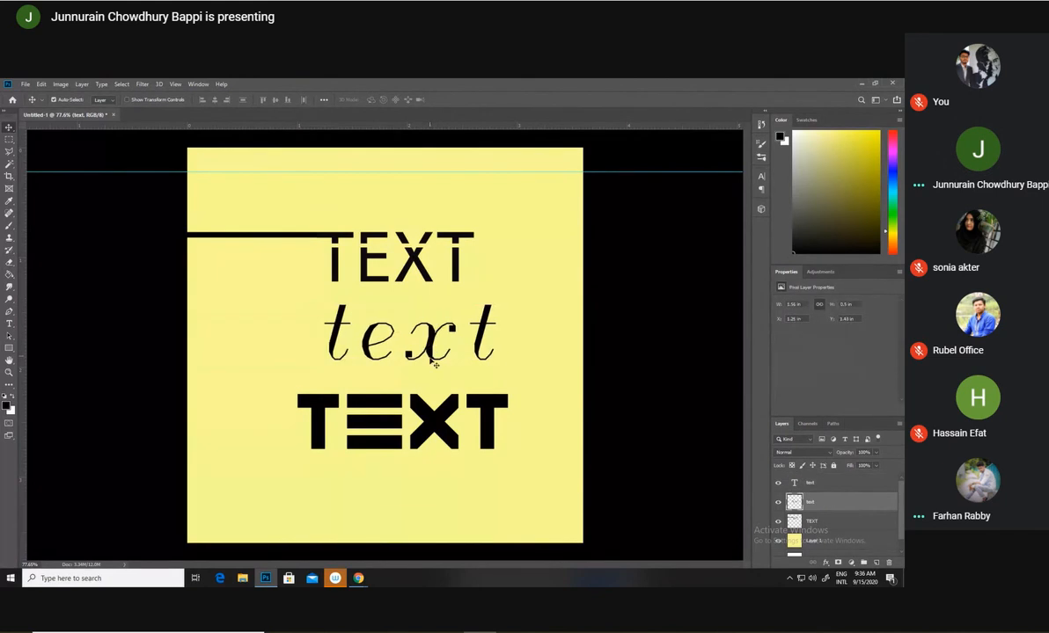
key(Delete)
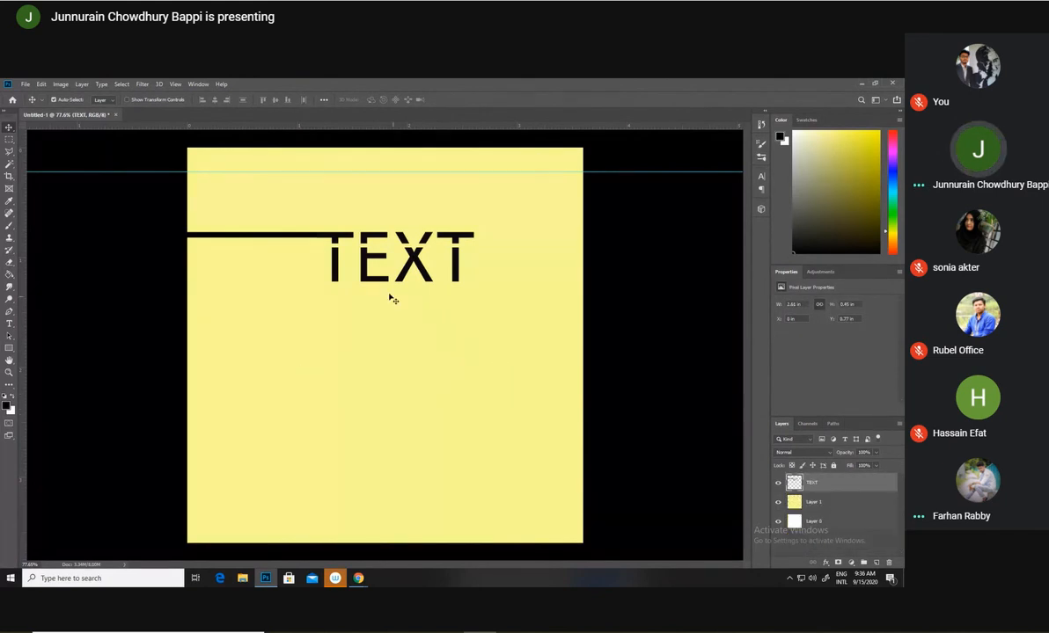
drag(365, 258, 365, 322)
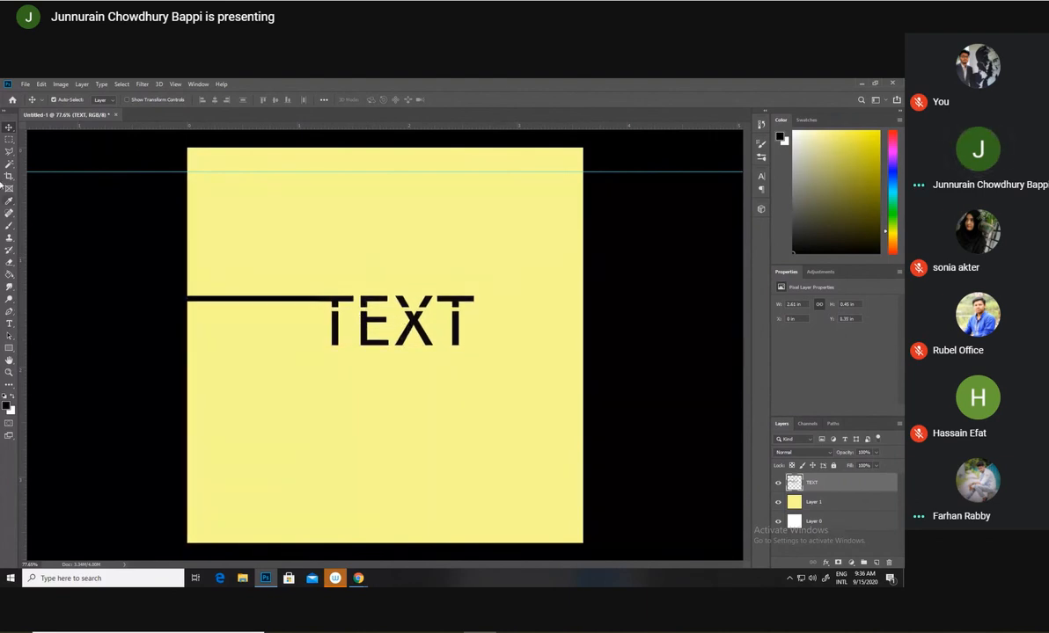
Select the letters XT of the rasterized word with a marquee, shift them away from the E, and deselect
key(m)
drag(392, 286, 485, 356)
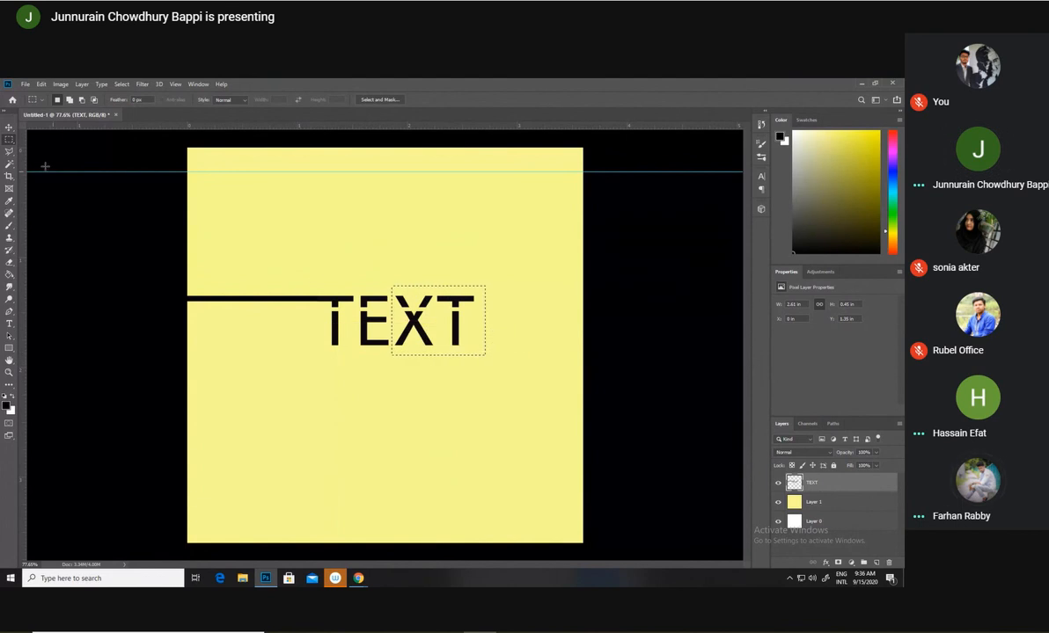
click(9, 127)
drag(392, 303, 445, 410)
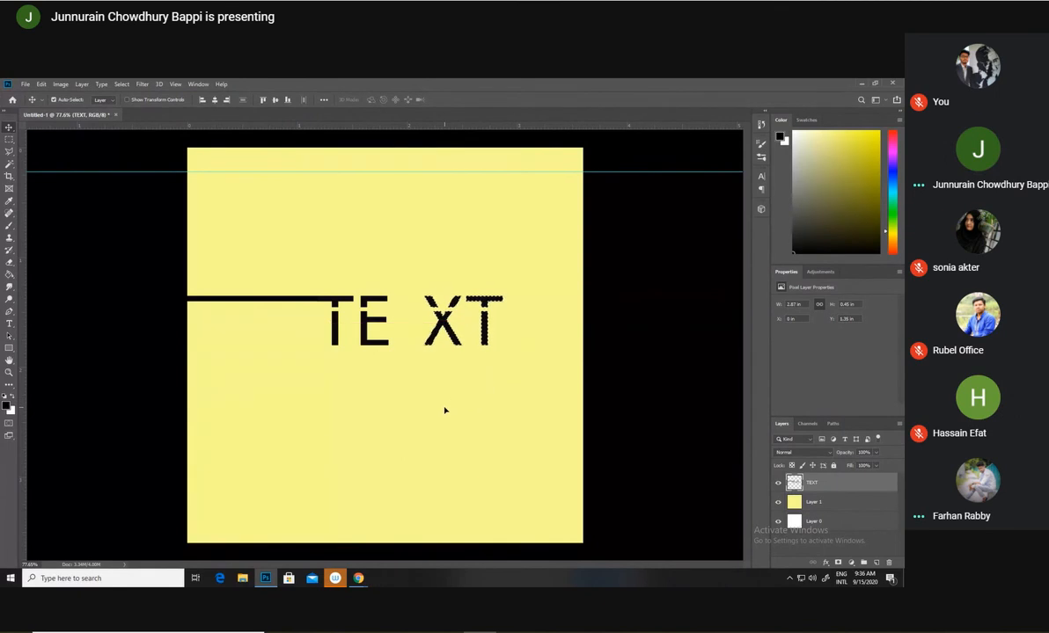
key(ctrl+d)
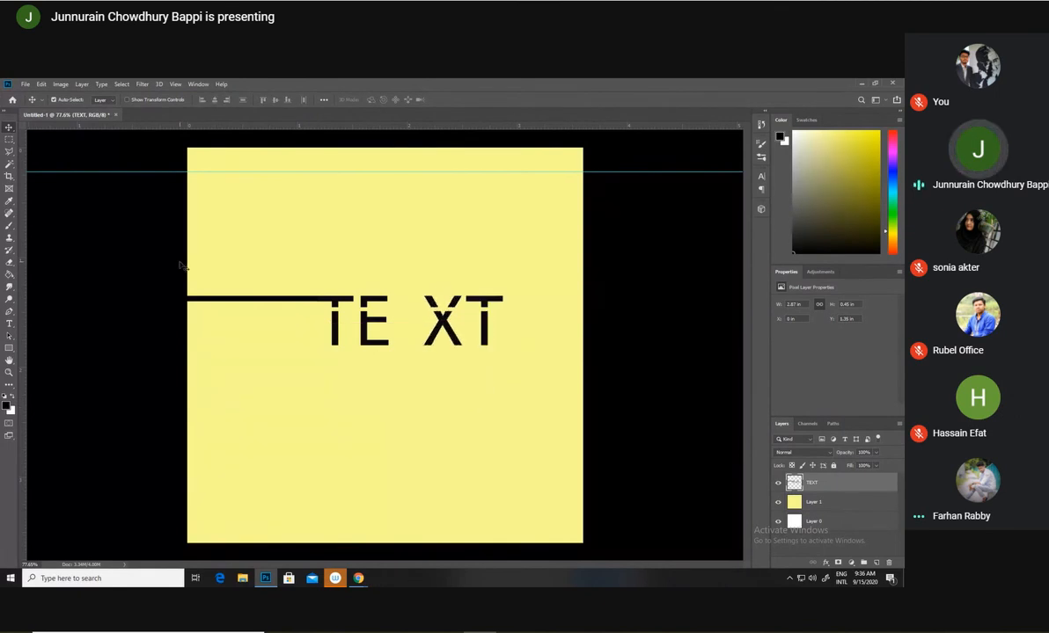
Marquee-select the letter E, rotate it about -23.6°, place it midway between the T and X, and deselect
click(8, 139)
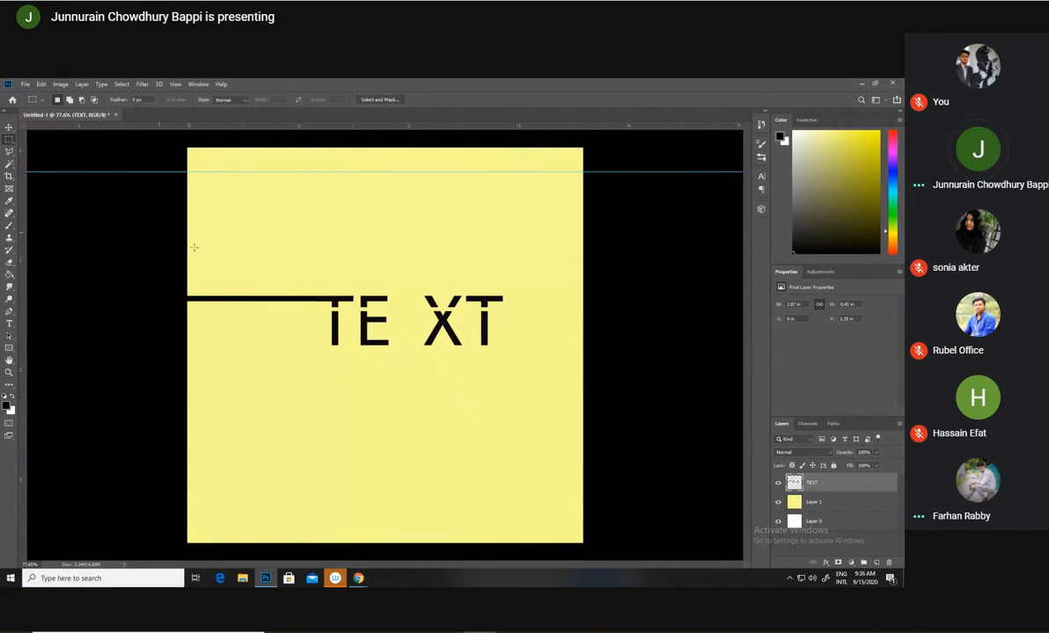
drag(355, 291, 398, 351)
click(10, 128)
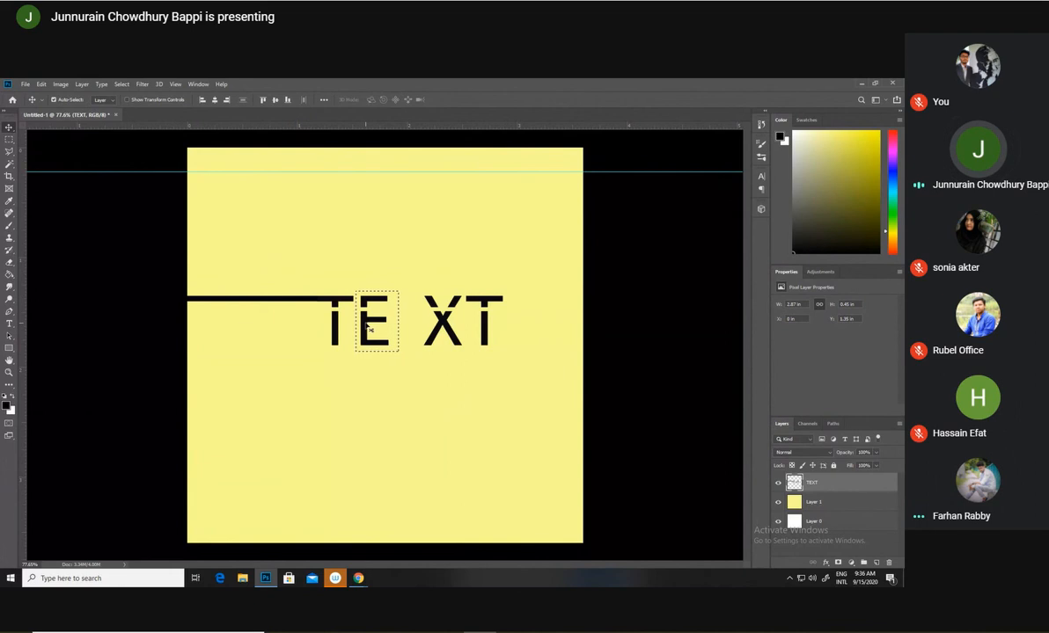
drag(370, 327, 375, 370)
key(ctrl+t)
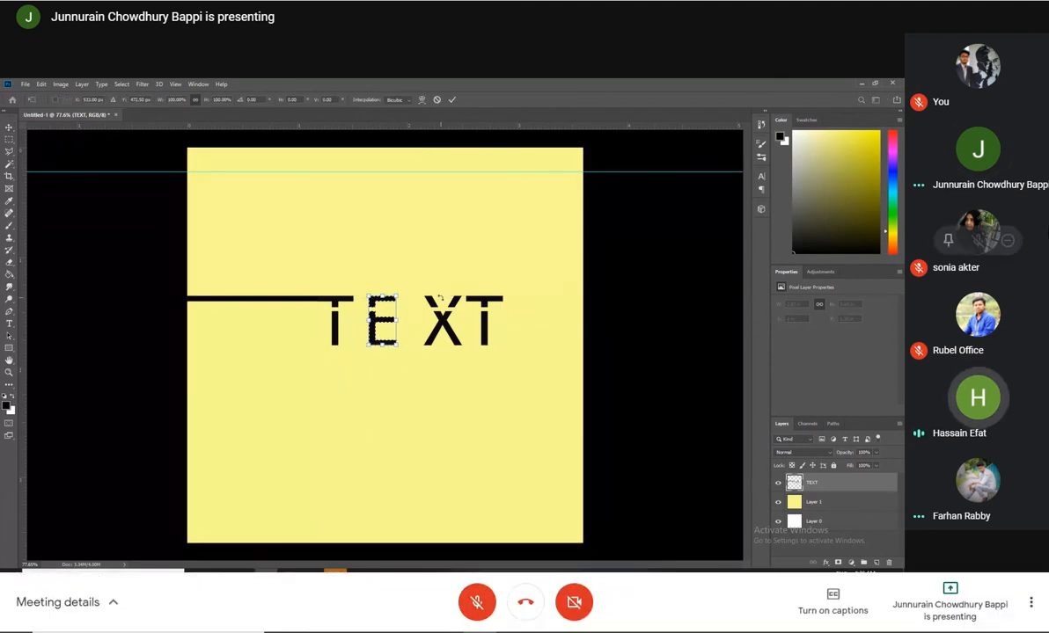
drag(432, 286, 421, 257)
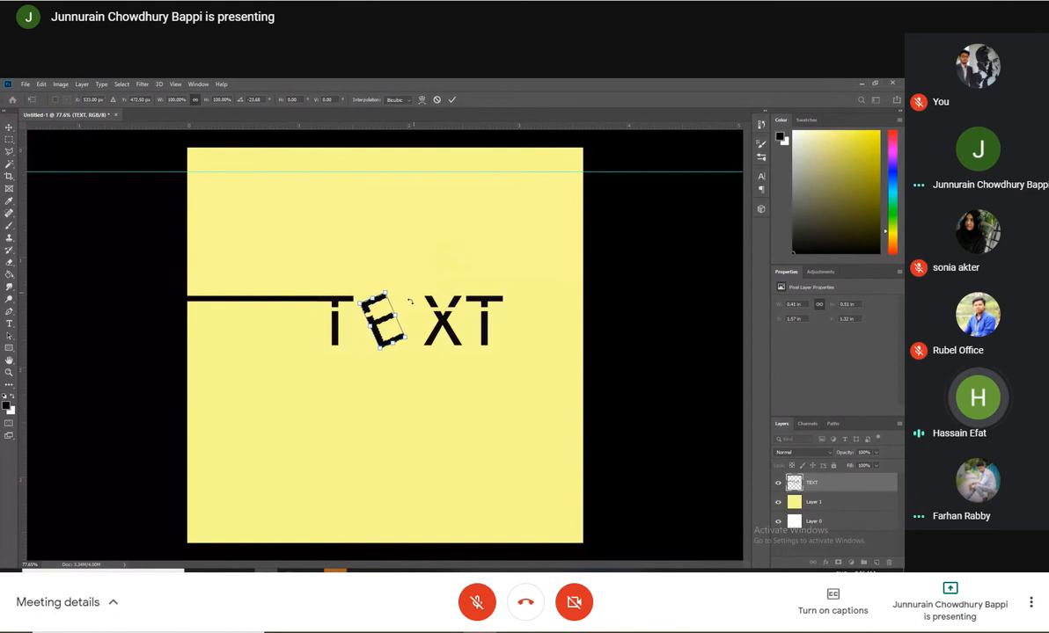
click(13, 129)
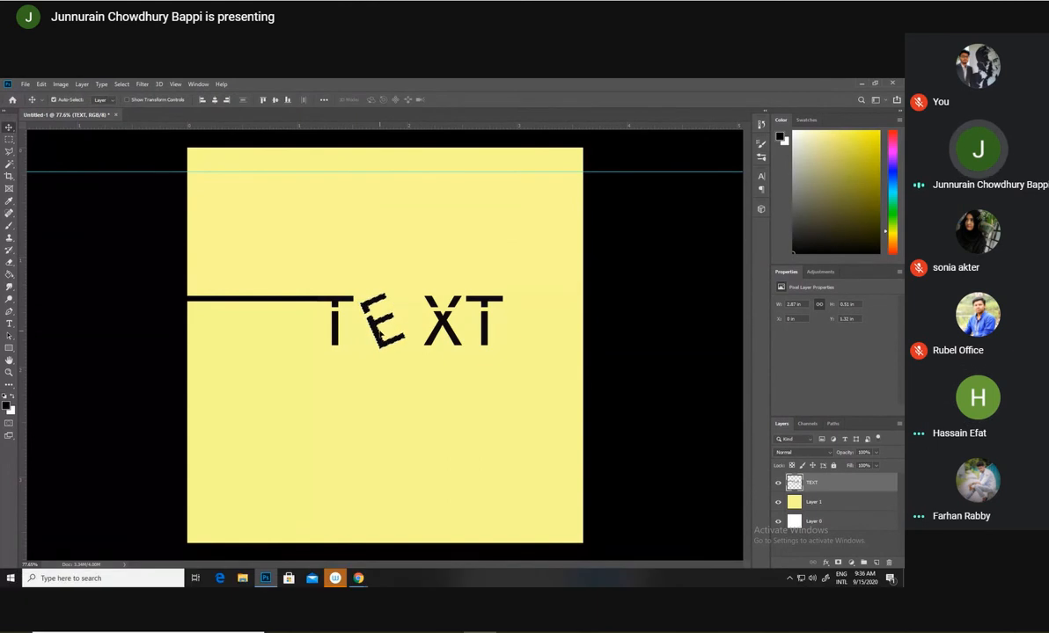
drag(380, 330, 384, 380)
key(ctrl)
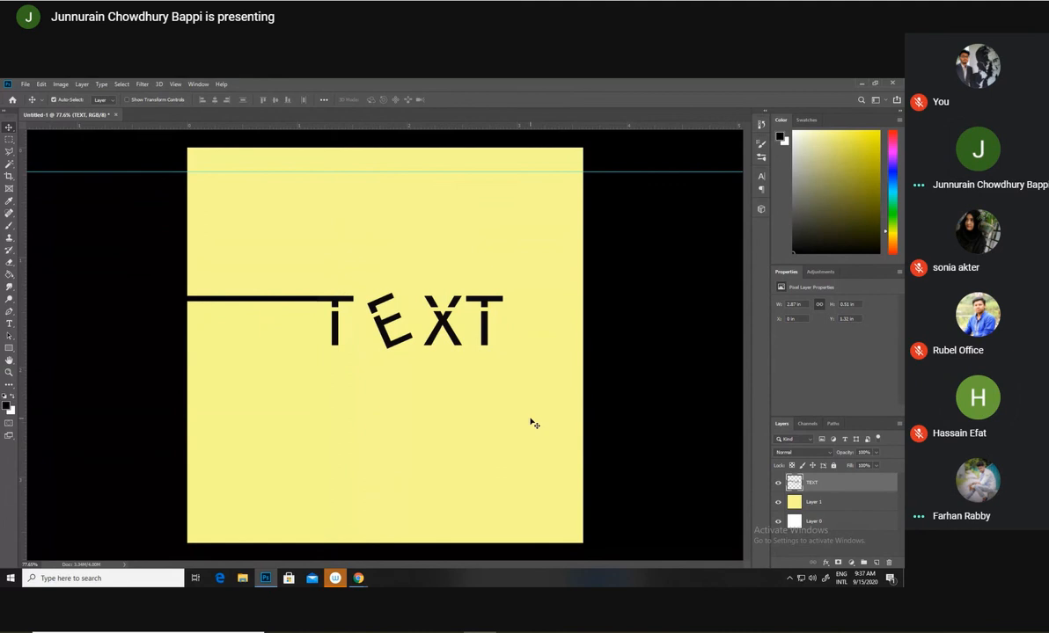
mouse_move(361, 577)
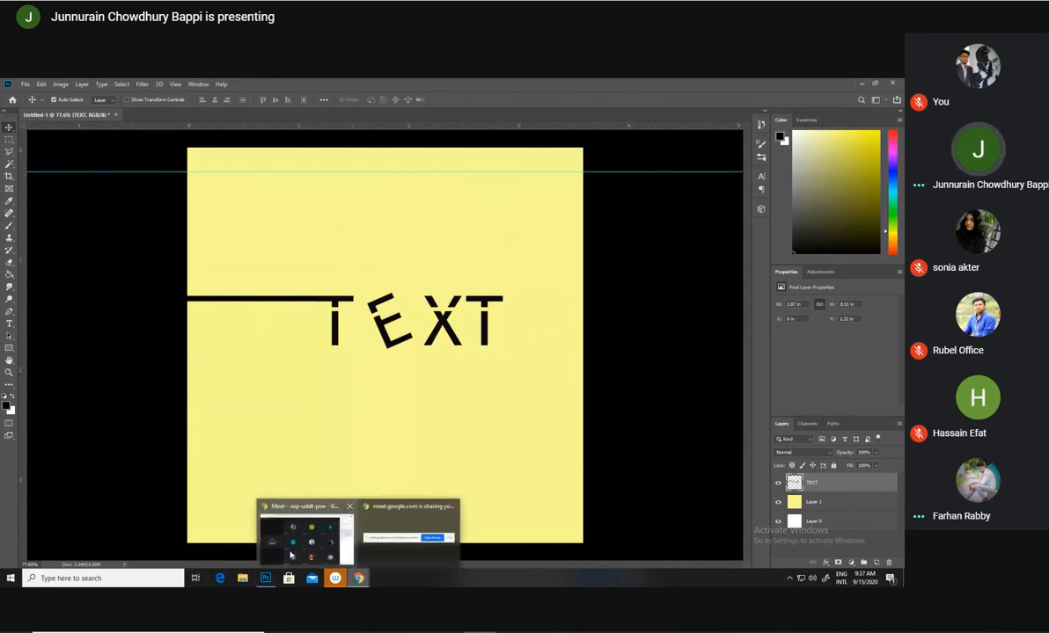
click(293, 547)
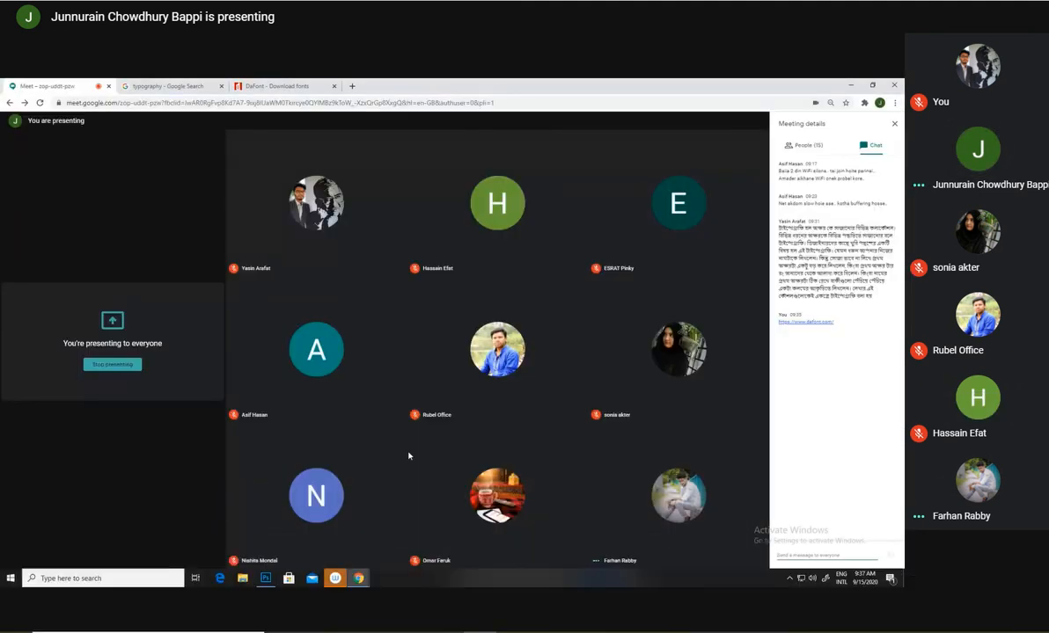
click(268, 578)
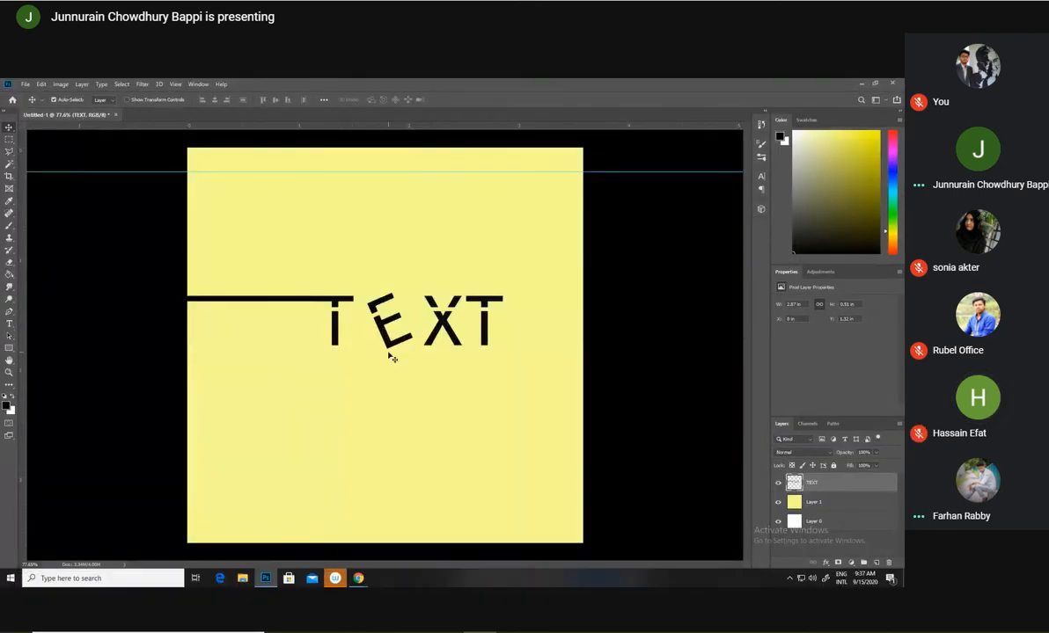
Duplicate the edited word below the original and adjust the vertical gap between the two copies
drag(385, 338, 412, 404)
mouse_move(387, 330)
mouse_down()
mouse_move(387, 232)
mouse_move(385, 319)
mouse_up()
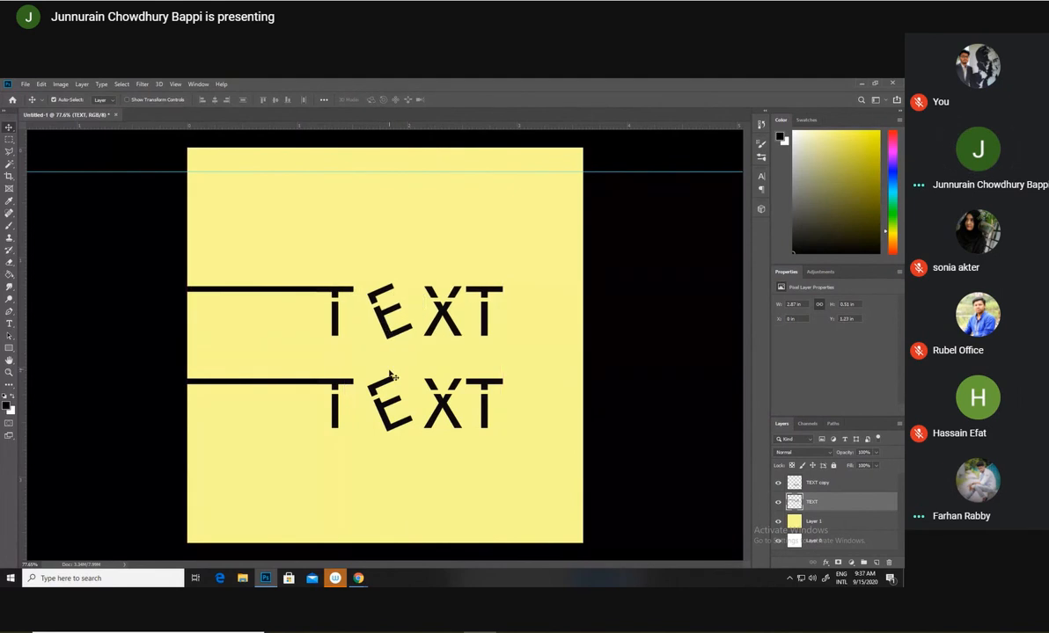
drag(381, 407, 381, 390)
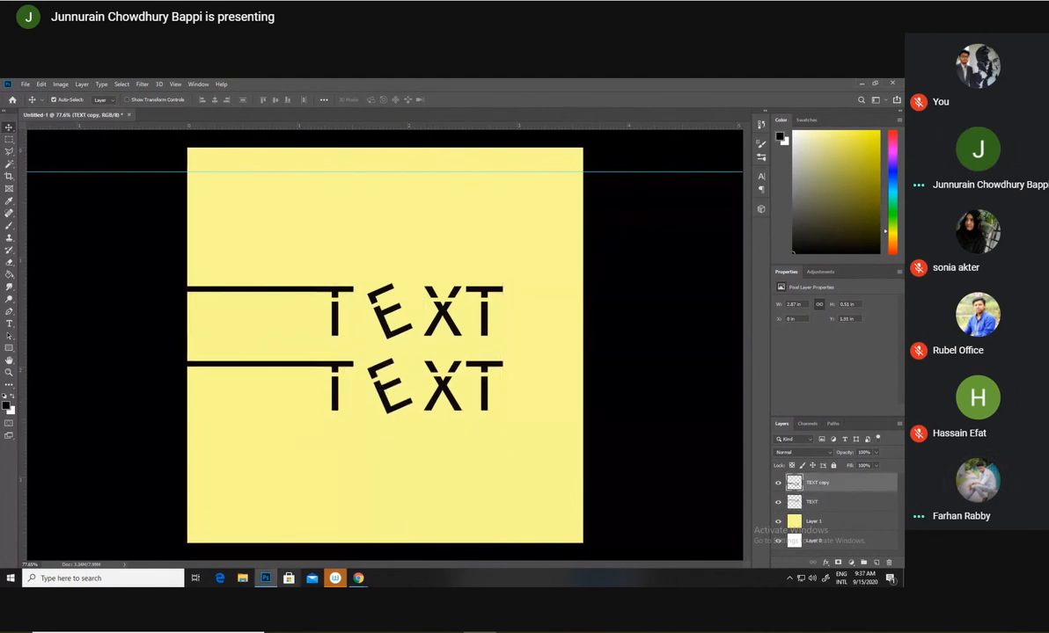
Switch to Google Meet, admit the waiting participant, and return to Photoshop
mouse_move(356, 576)
click(398, 530)
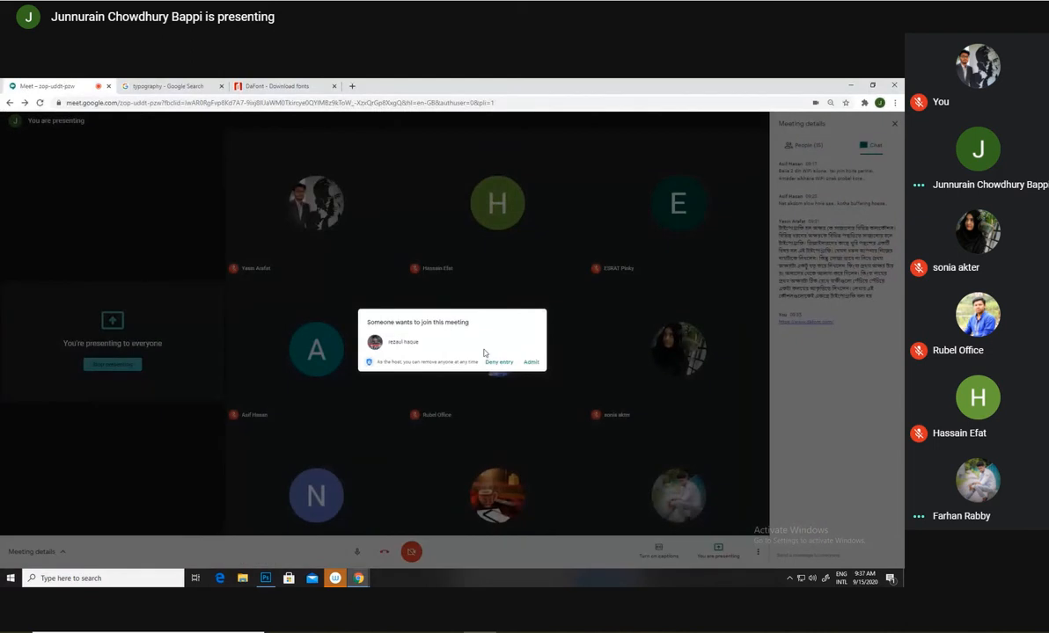
click(531, 363)
click(265, 577)
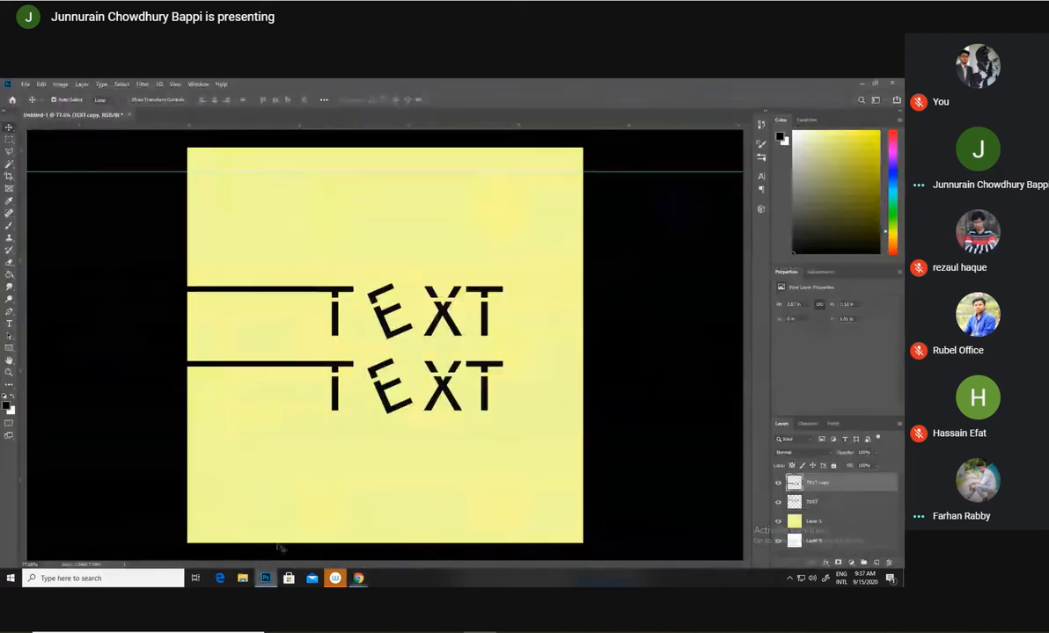
Nudge the lower copy down, rotate its tilted E upright by about 22.1°, and move it beside the first T
drag(386, 397, 385, 399)
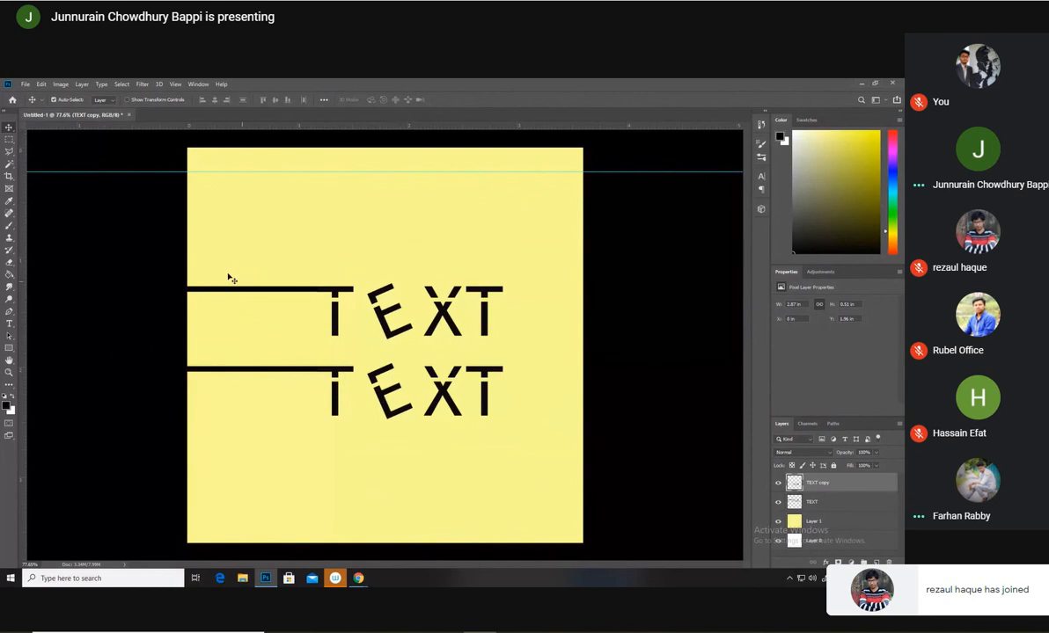
click(9, 140)
drag(362, 361, 415, 426)
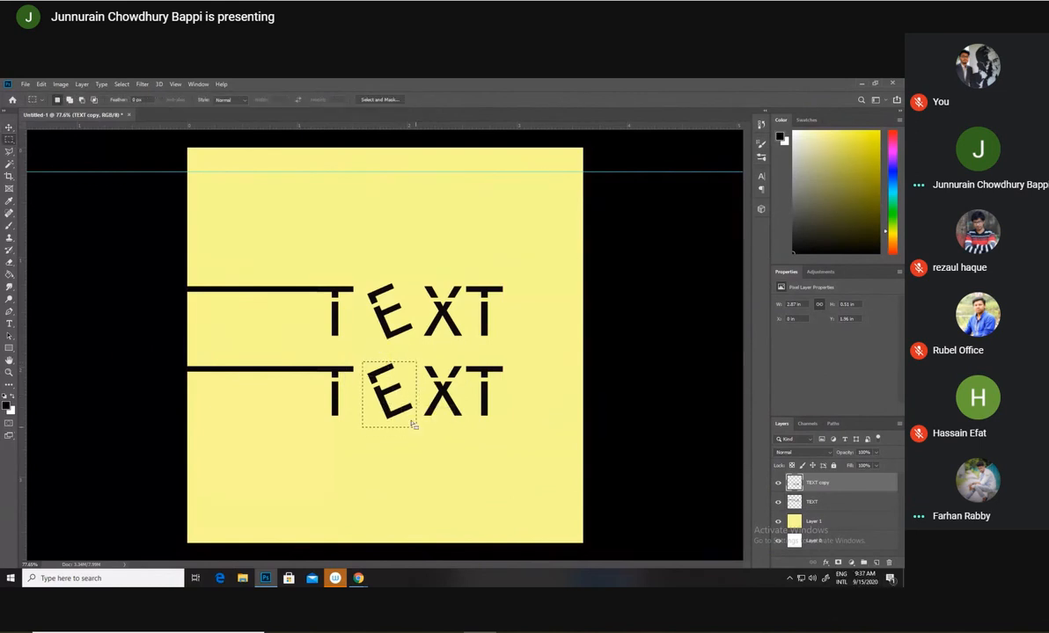
click(10, 128)
drag(381, 394, 372, 393)
key(ctrl+t)
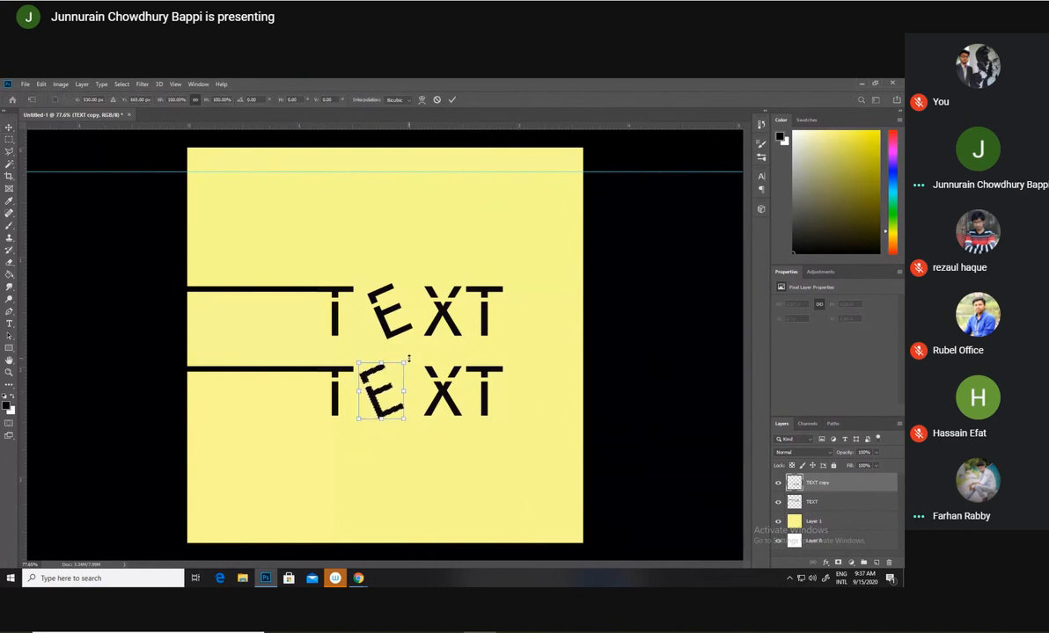
drag(411, 359, 416, 373)
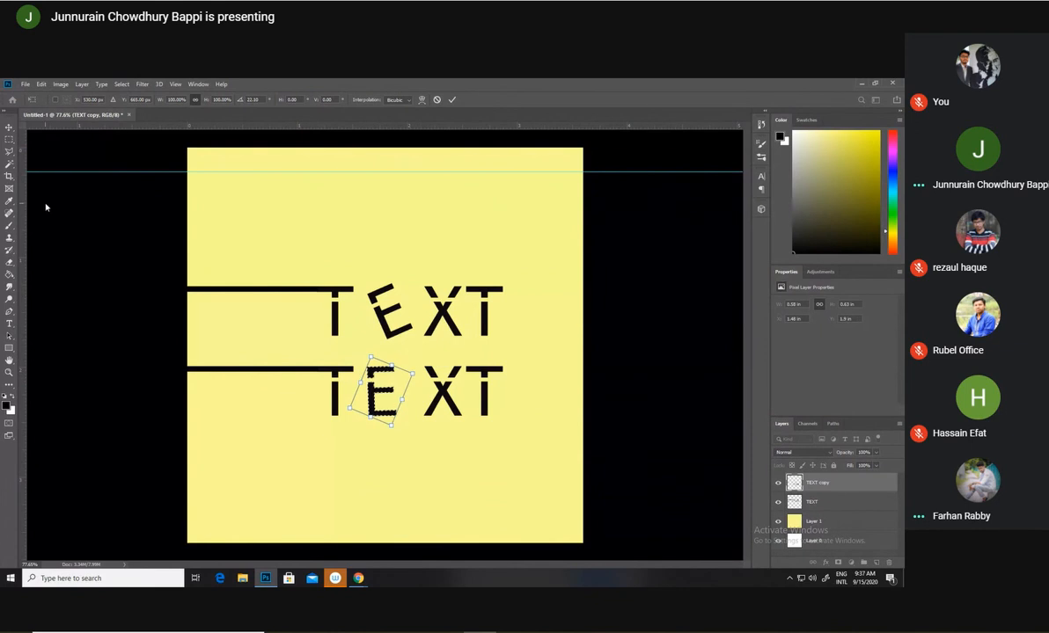
key(Escape)
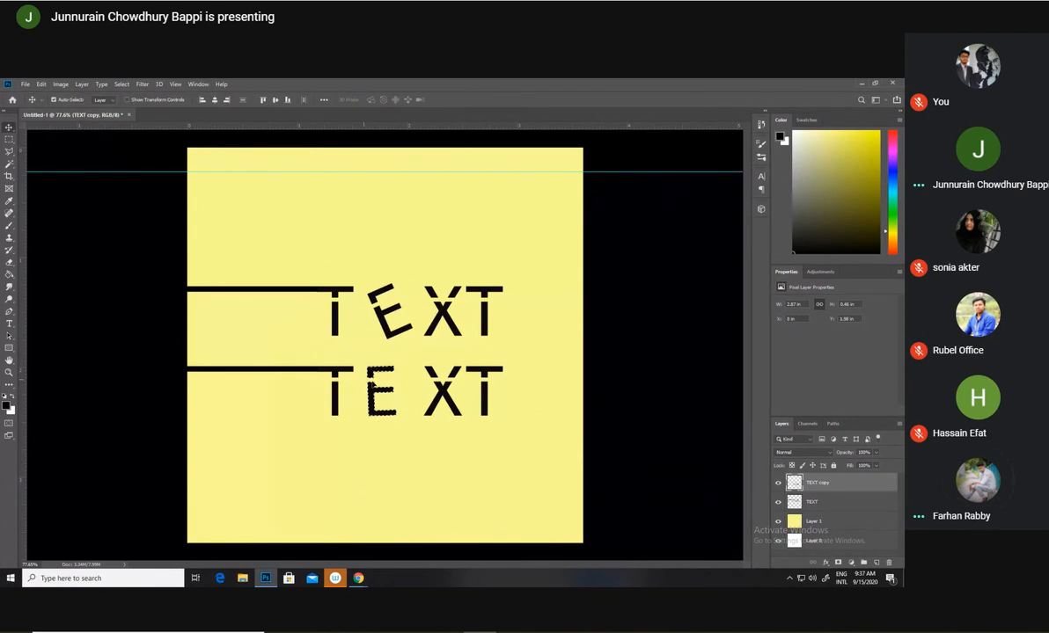
mouse_move(374, 396)
mouse_down()
mouse_move(360, 391)
mouse_move(368, 398)
mouse_move(372, 379)
mouse_up()
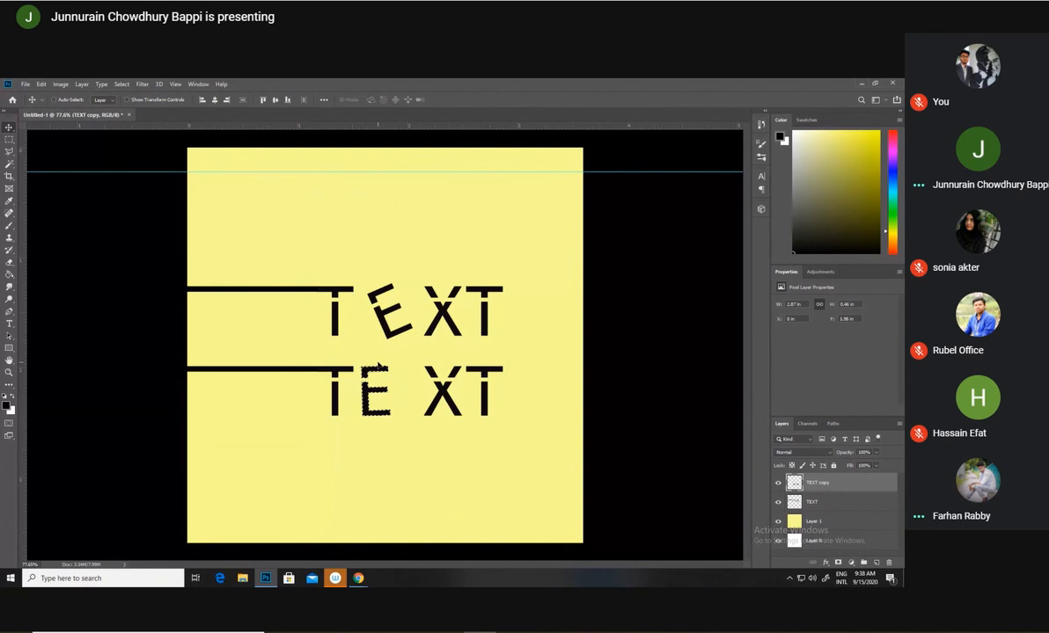
key(ctrl+d)
Marquee-select the lower word's XT, move it up against the straightened E, and deselect
click(8, 139)
drag(408, 358, 505, 426)
click(9, 128)
drag(445, 393, 415, 421)
key(ctrl+d)
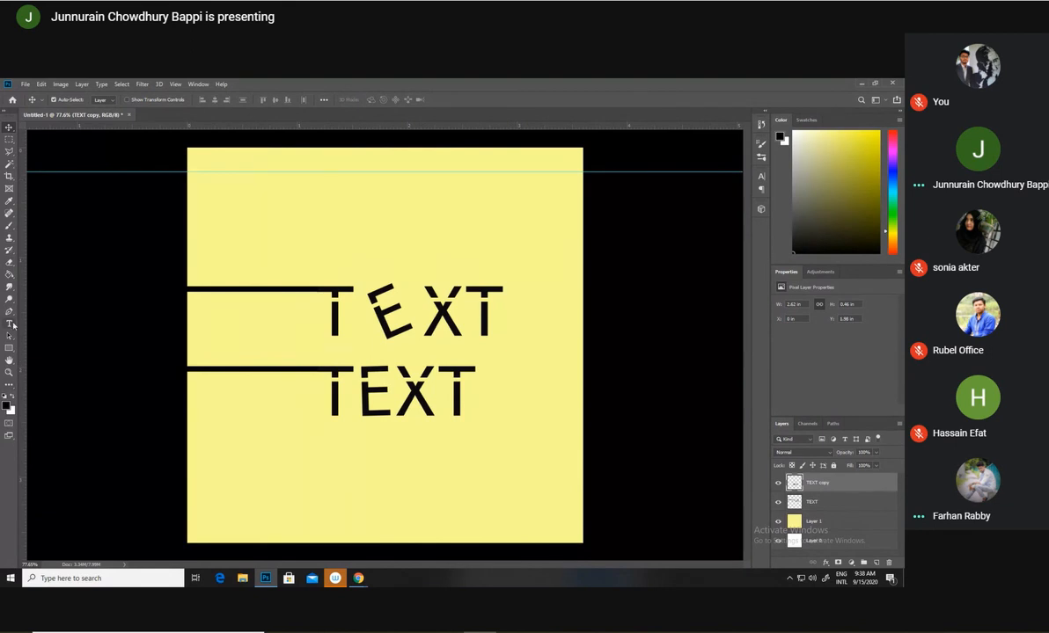
Add the text TEXT in Myriad Pro above the two edited words, replacing the placeholder text
click(10, 324)
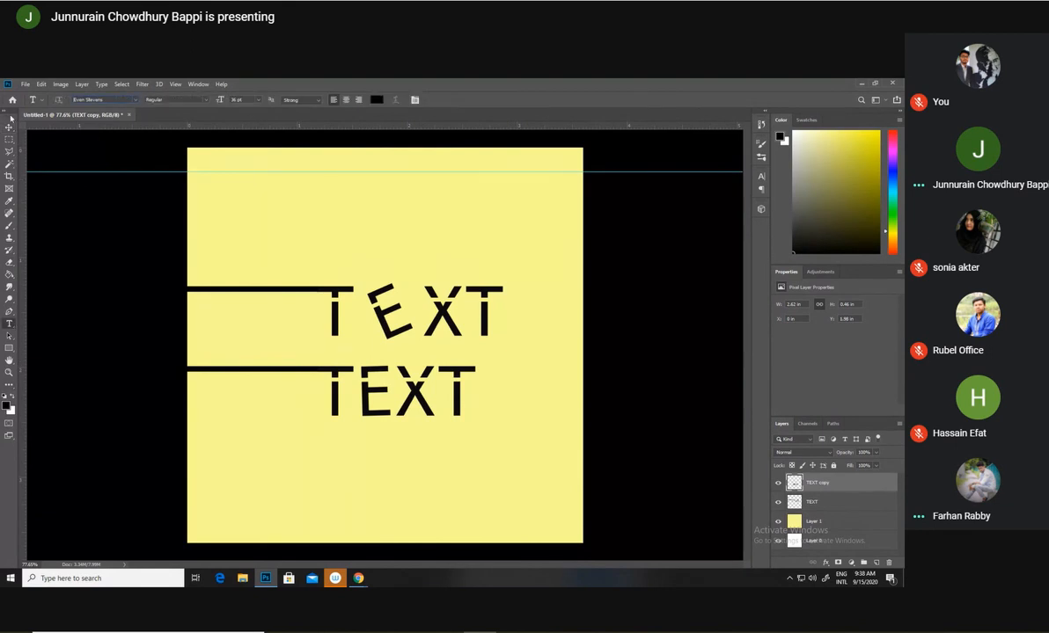
drag(113, 98, 76, 100)
text(my)
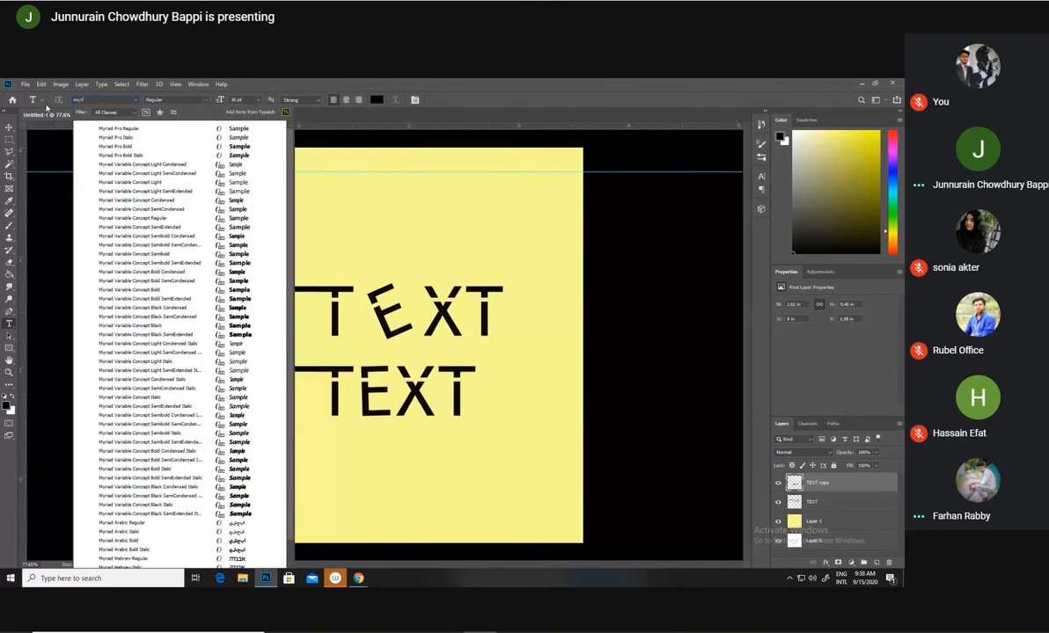
text(ri)
click(134, 129)
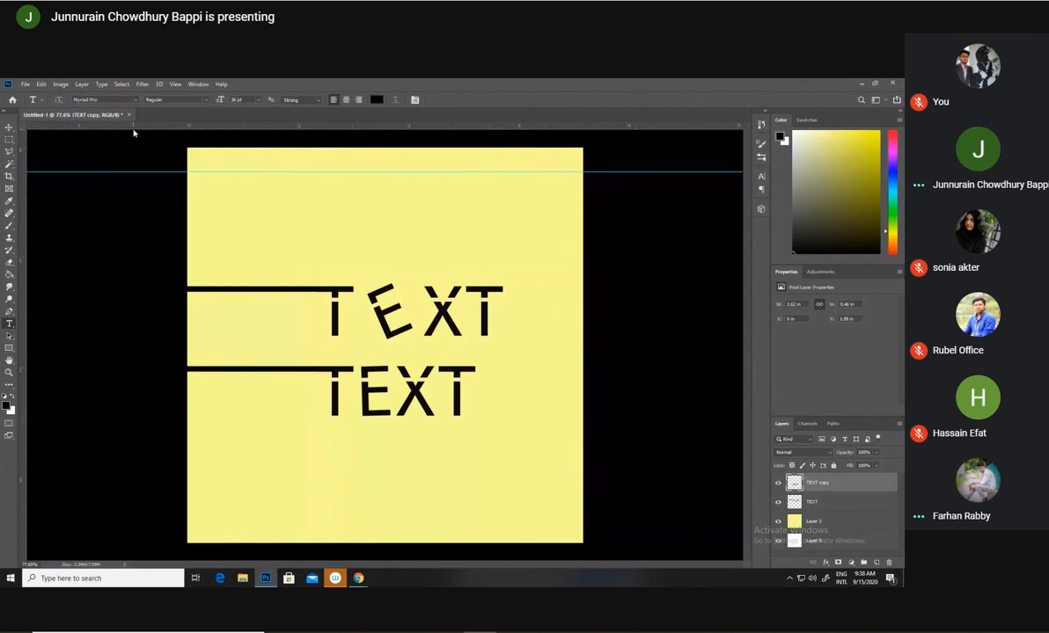
click(340, 219)
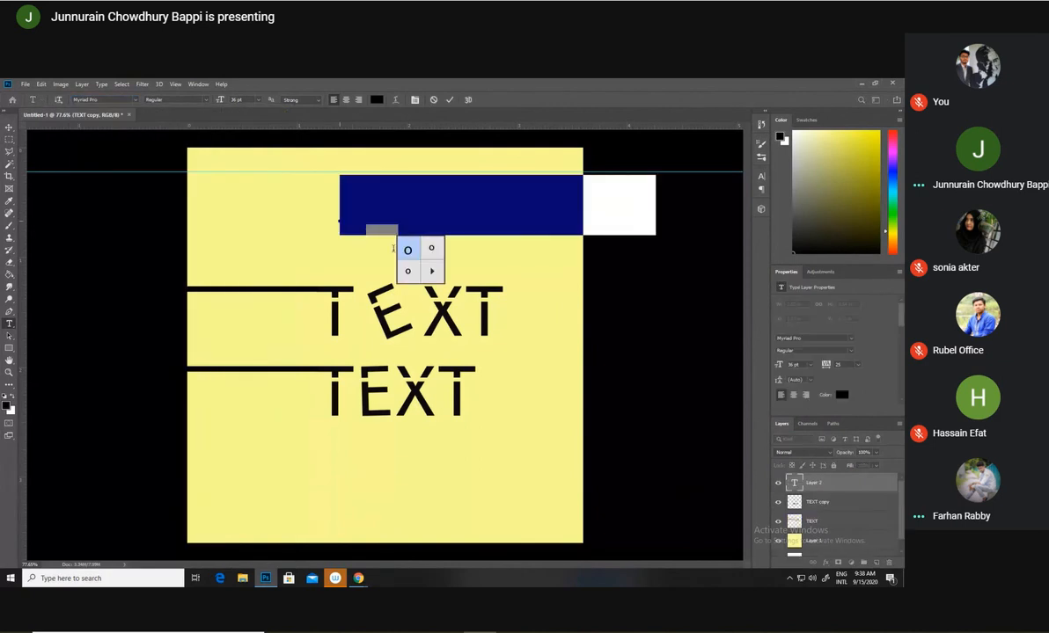
key(BackSpace)
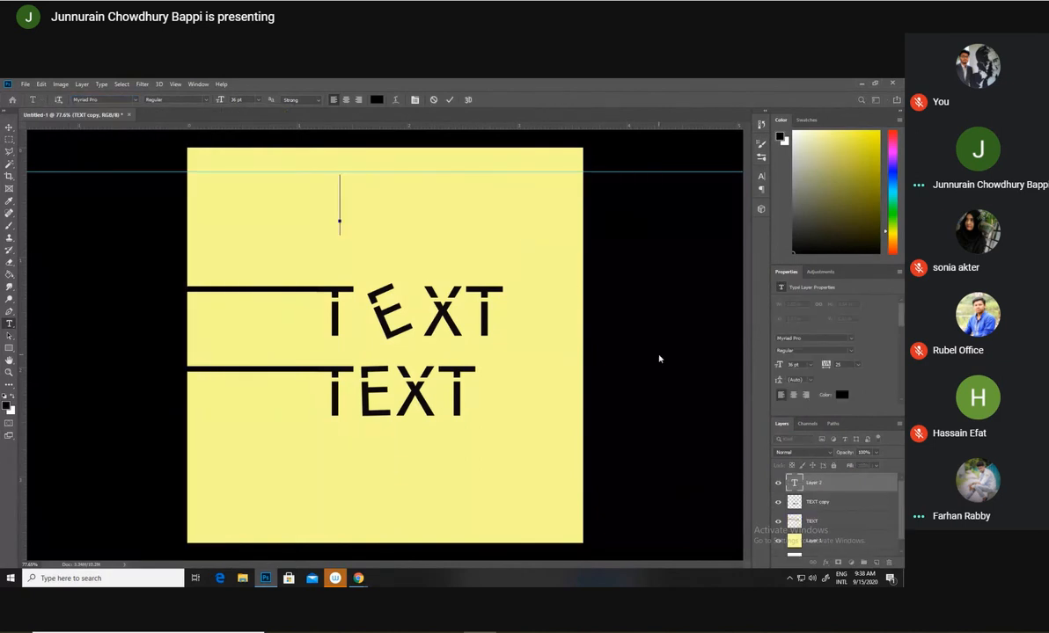
text(TEXT)
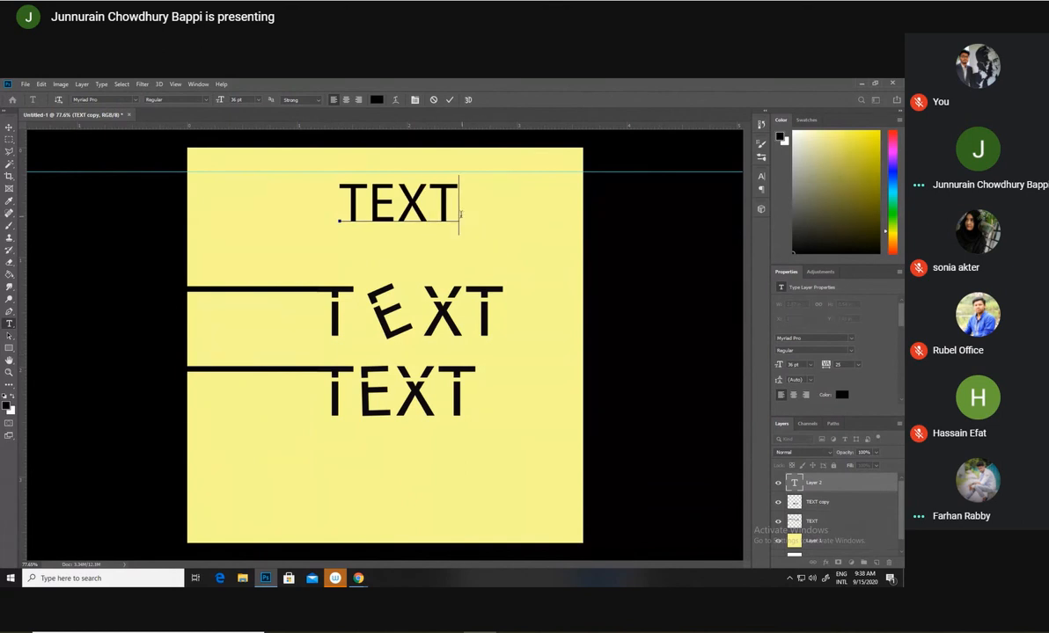
Set the new TEXT to 48 pt and move it just above the word with the tilted E
drag(458, 206, 260, 141)
click(259, 100)
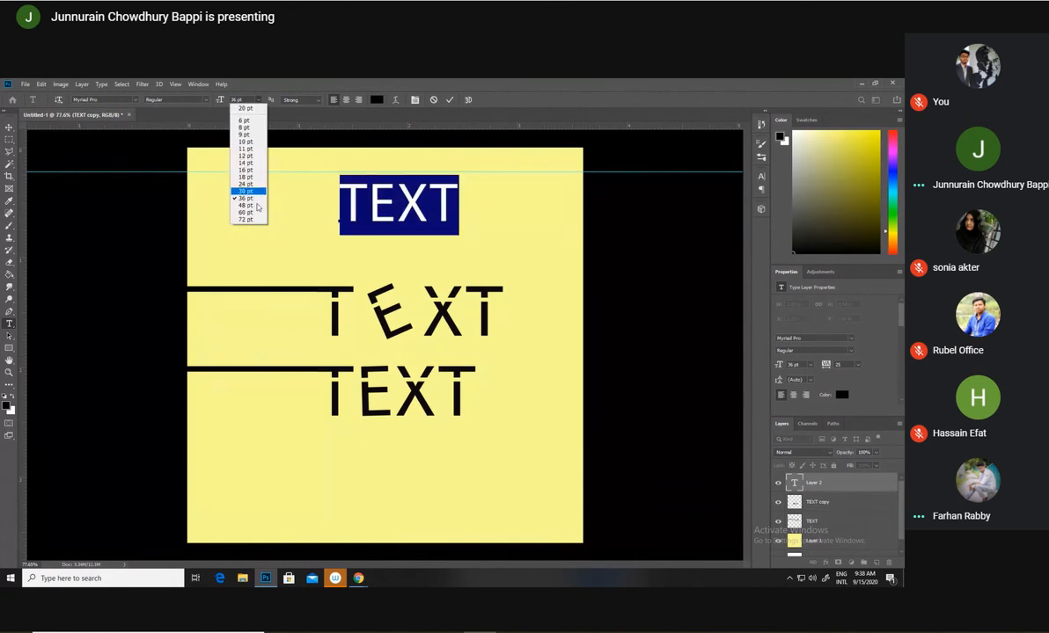
click(231, 191)
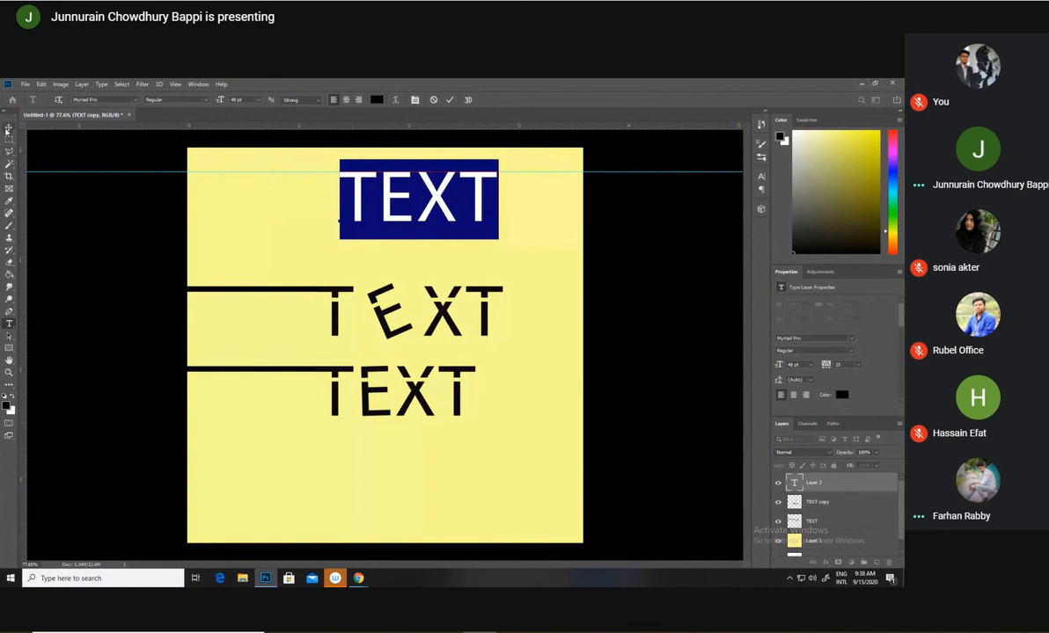
click(8, 129)
drag(361, 201, 337, 233)
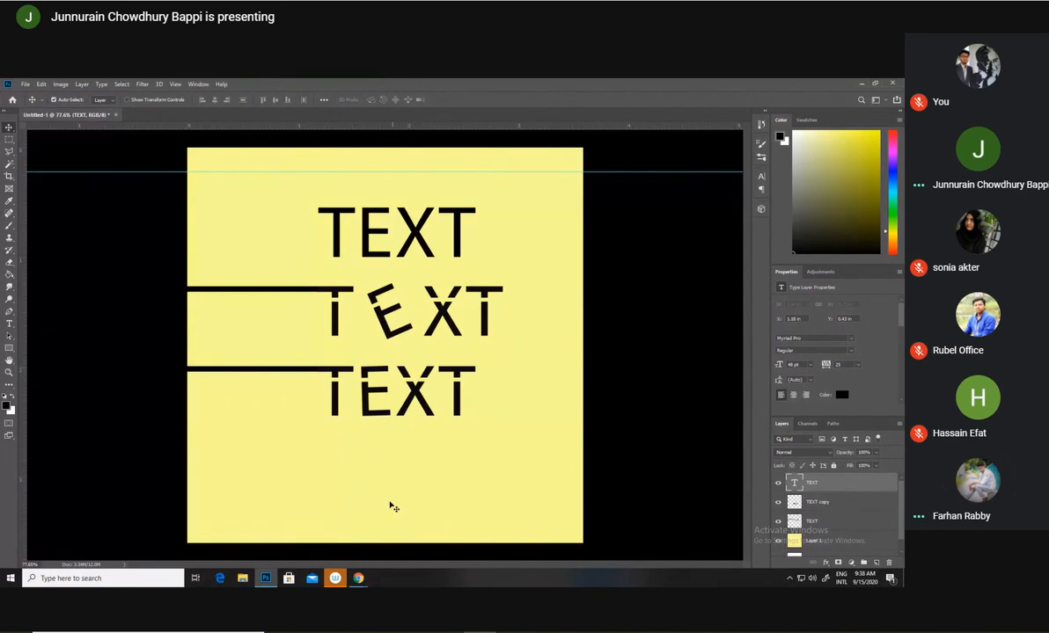
Switch to Google Meet to check the participants and chat, and return to Photoshop
click(351, 564)
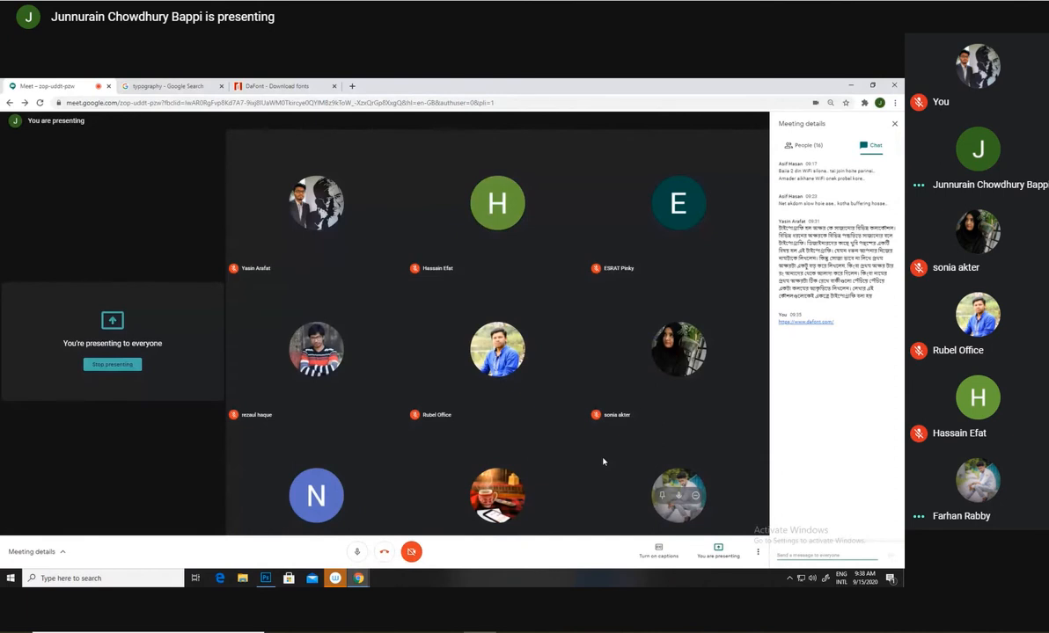
click(265, 578)
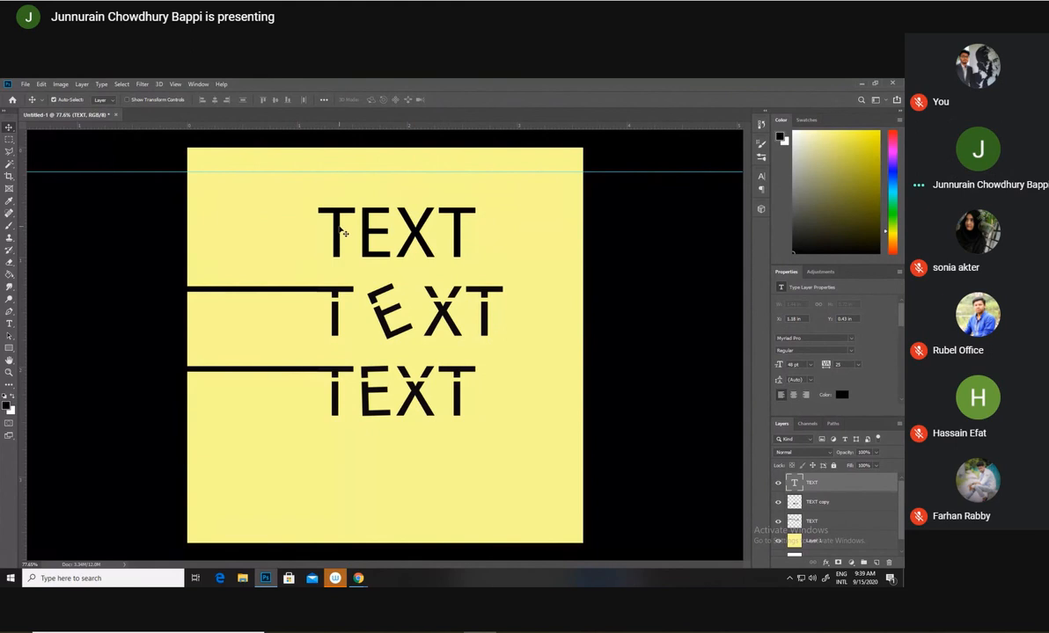
Duplicate the plain TEXT below the lowest word and rasterize the copy's type layer
drag(340, 233, 416, 464)
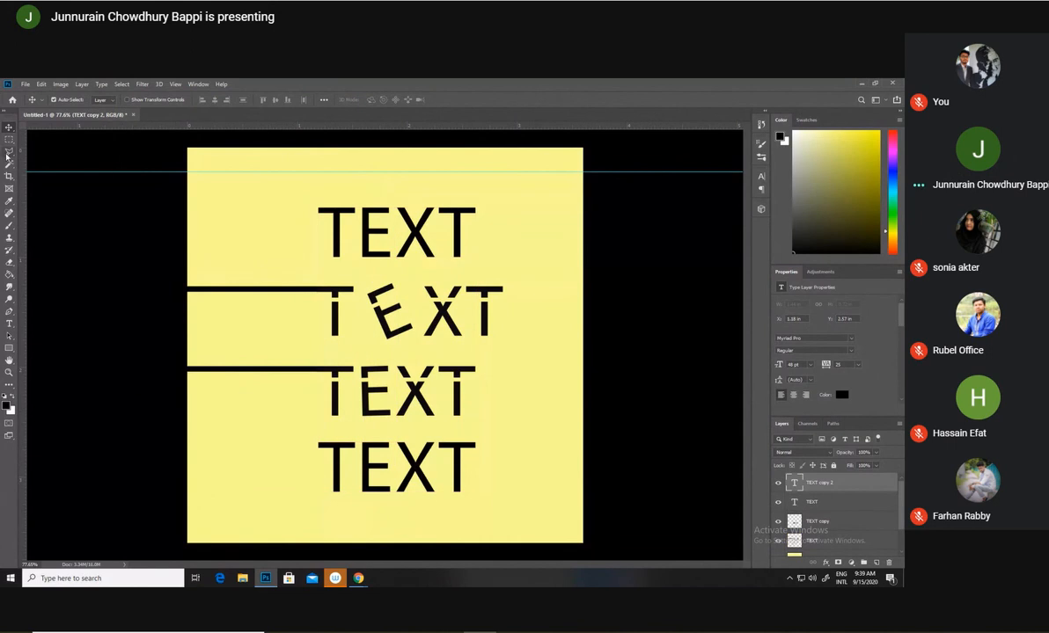
click(8, 310)
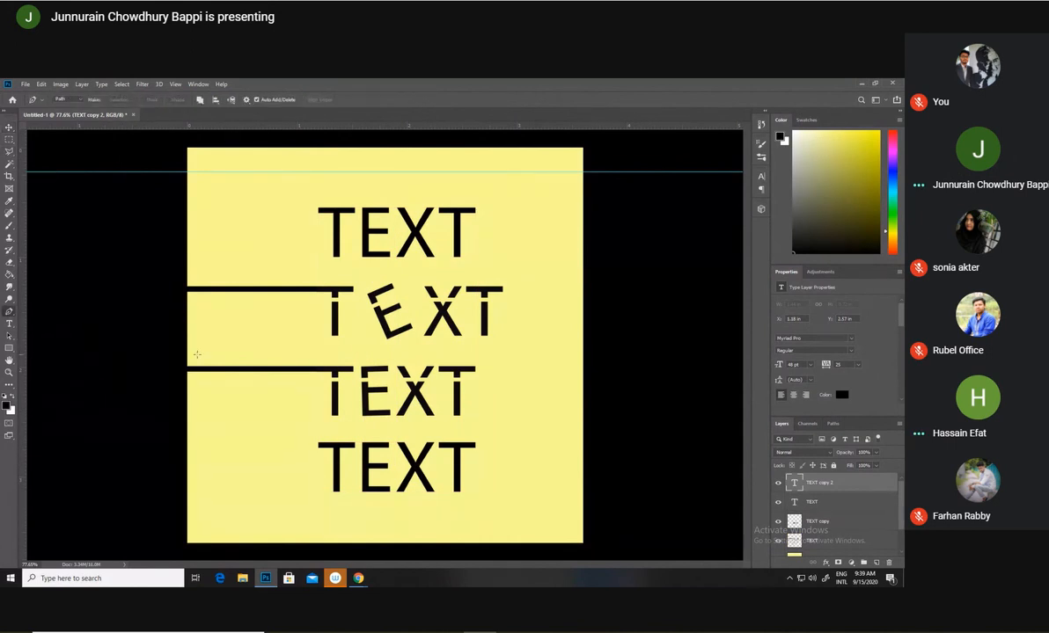
right_click(799, 484)
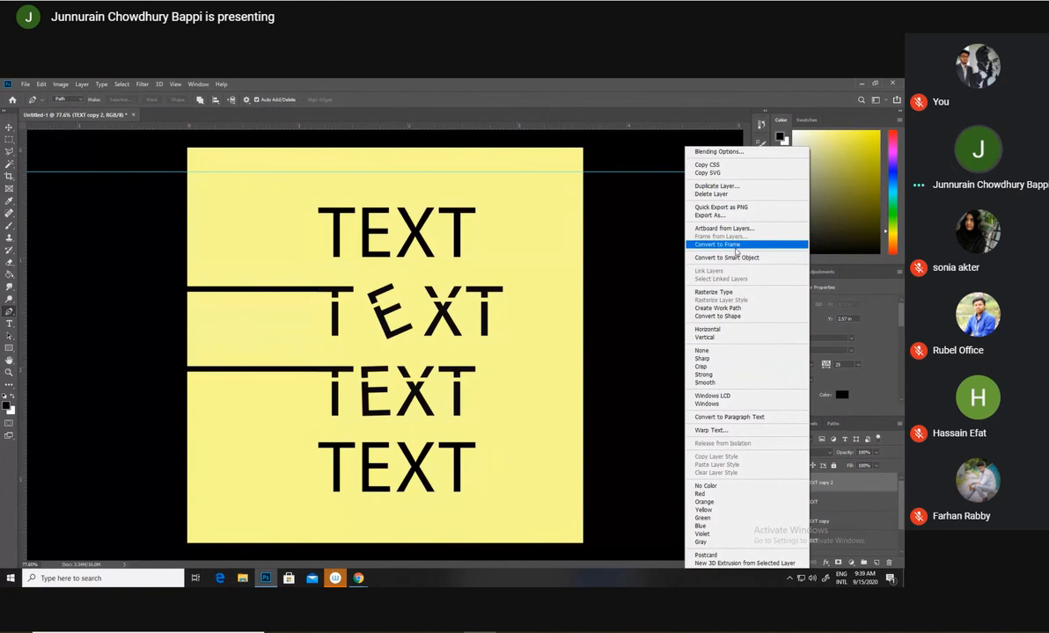
click(737, 291)
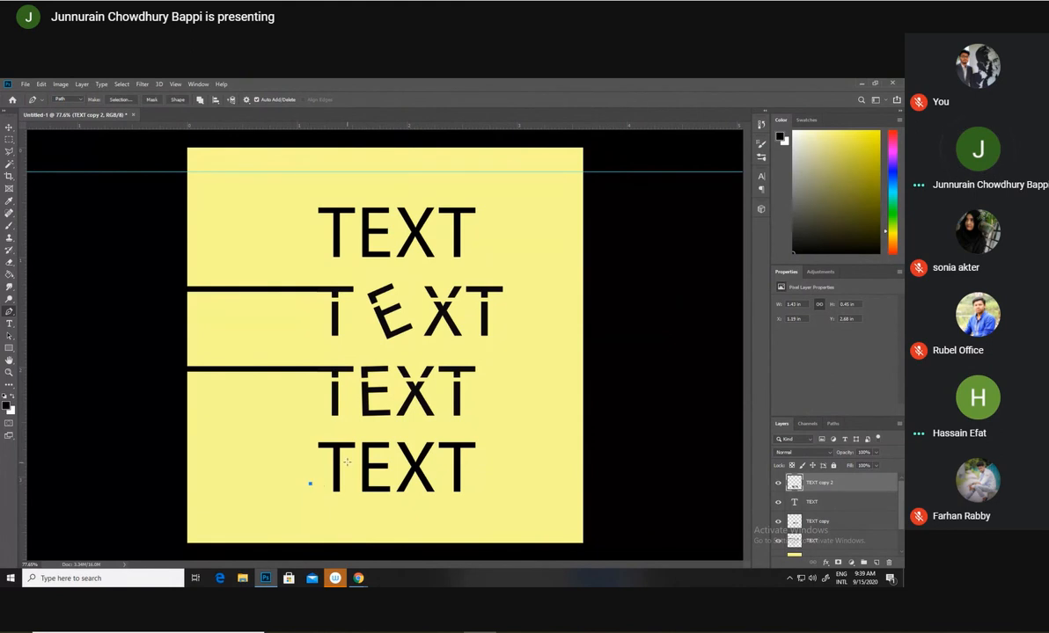
Draw a thin closed wavy path across the bottom TEXT with the Curvature Pen tool, undoing the first misplaced curve
drag(309, 483, 403, 451)
key(ctrl+z)
right_click(9, 312)
click(61, 309)
click(350, 458)
click(382, 452)
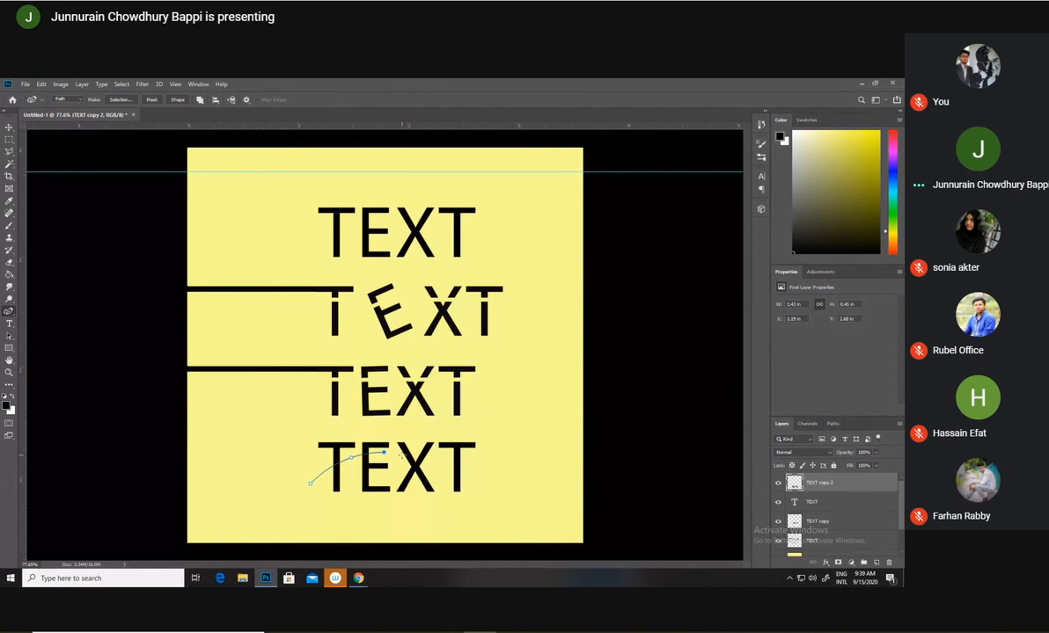
click(435, 460)
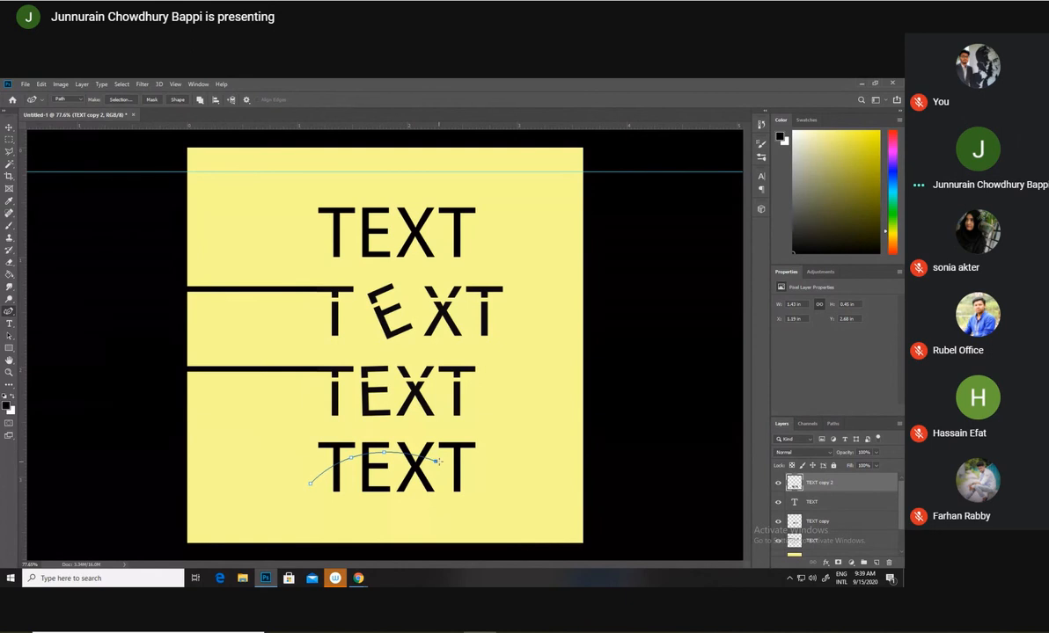
click(499, 448)
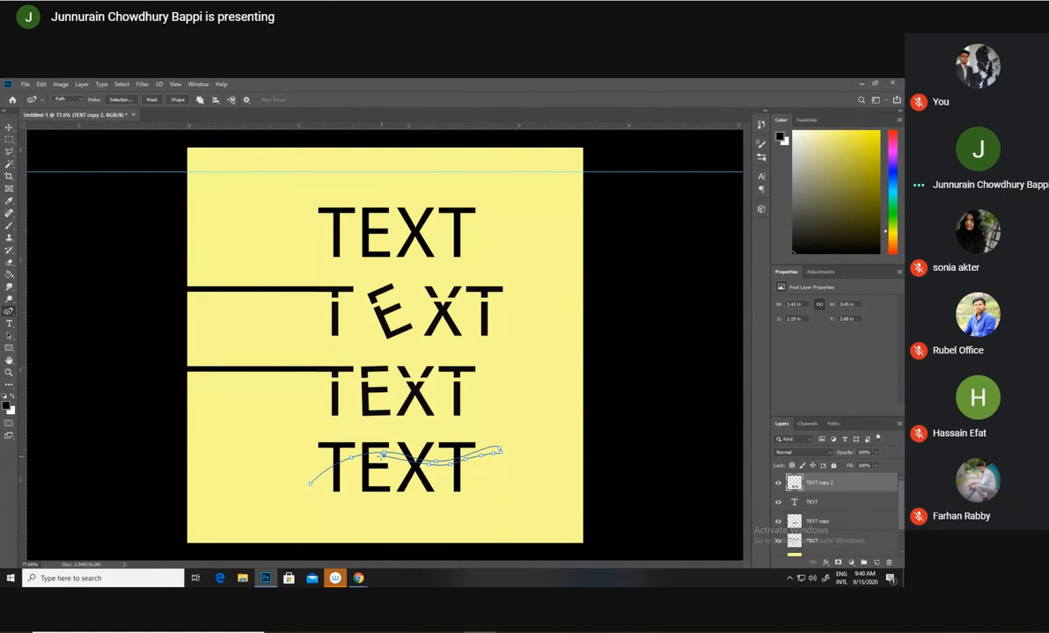
click(355, 461)
click(318, 482)
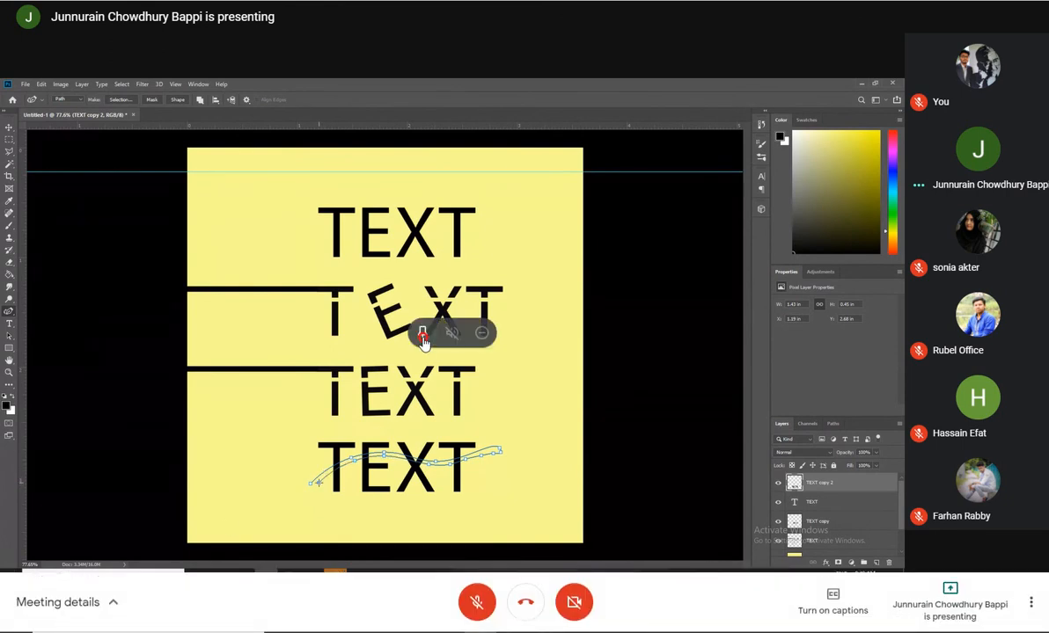
click(422, 334)
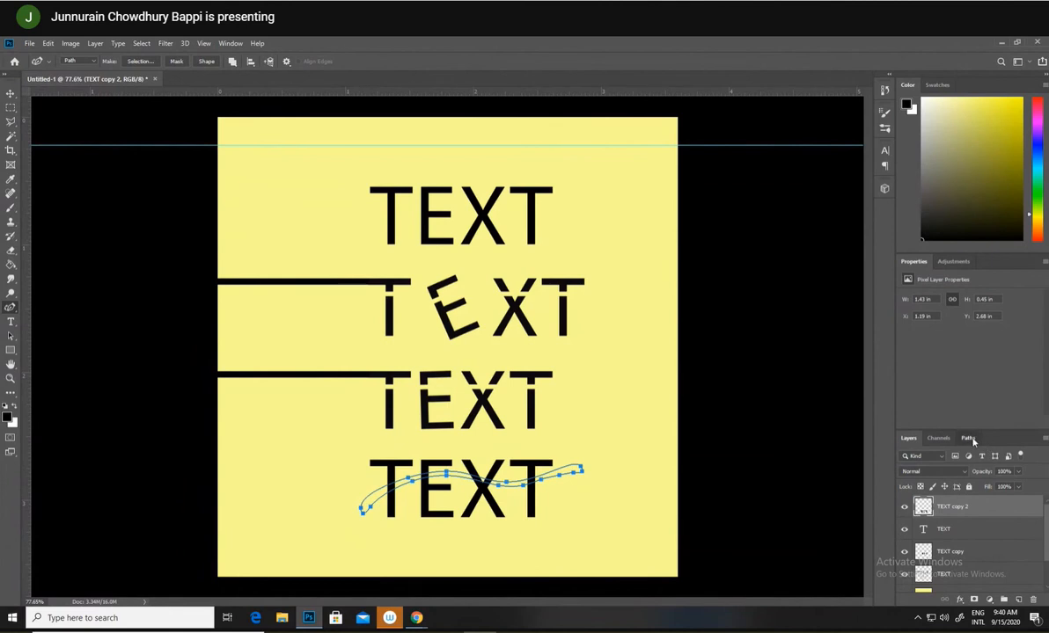
Make a selection from the wavy work path, delete that strip from the bottom TEXT, and deselect
click(968, 438)
right_click(955, 460)
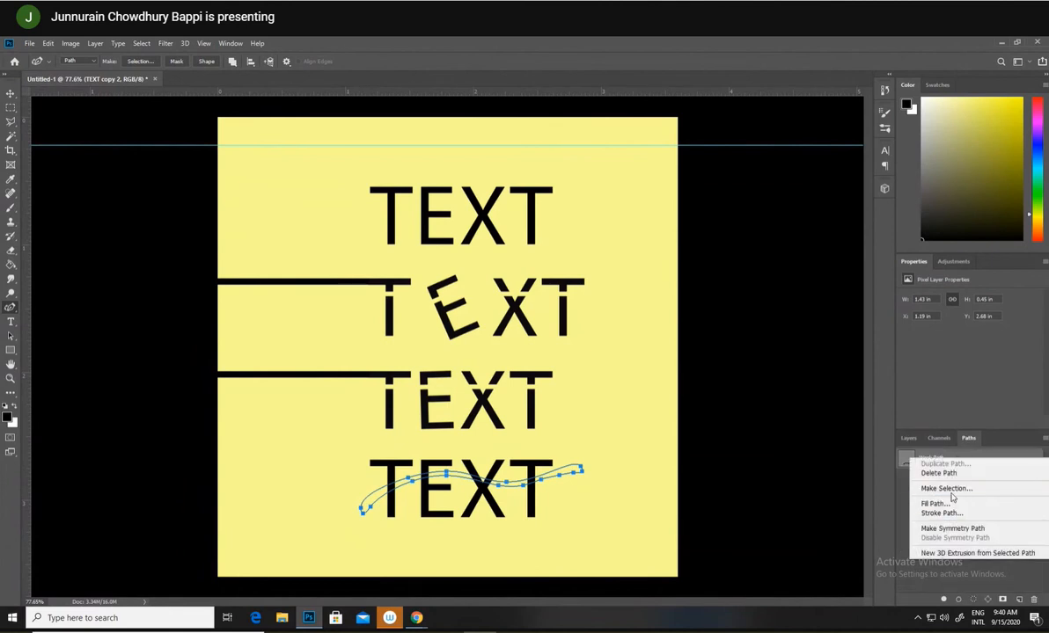
click(946, 488)
key(Return)
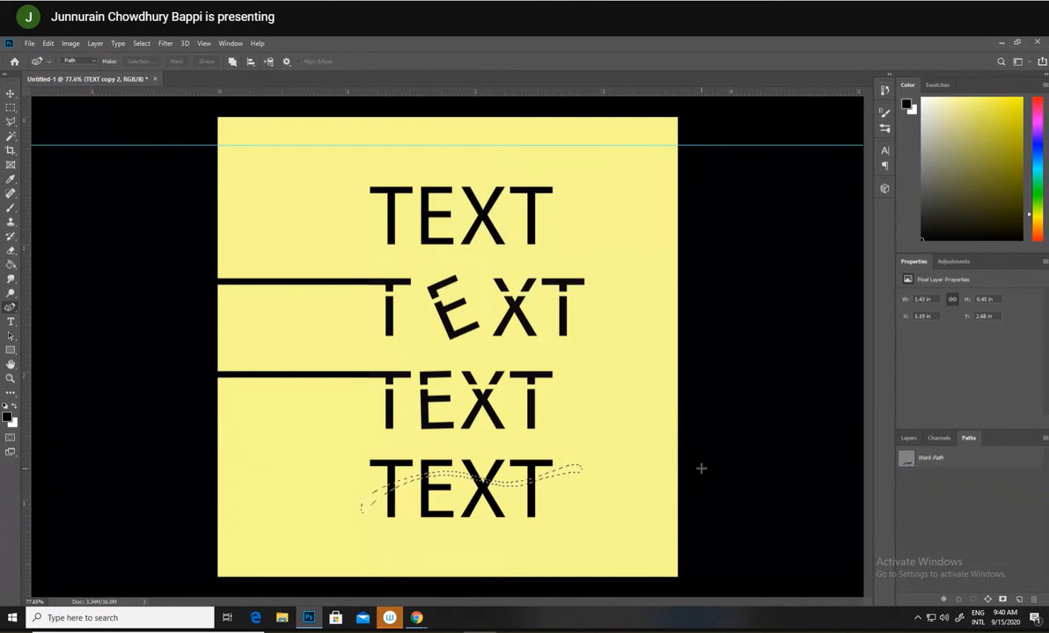
key(Delete)
key(ctrl+d)
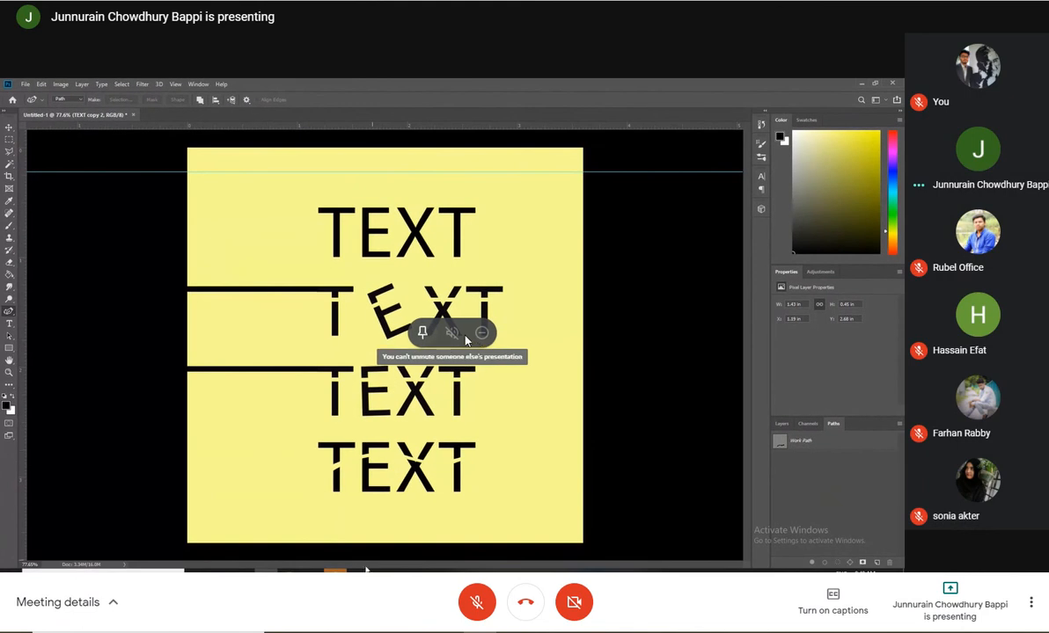
Pin the presentation in Google Meet, and return to the Photoshop document with the Type tool active
click(423, 336)
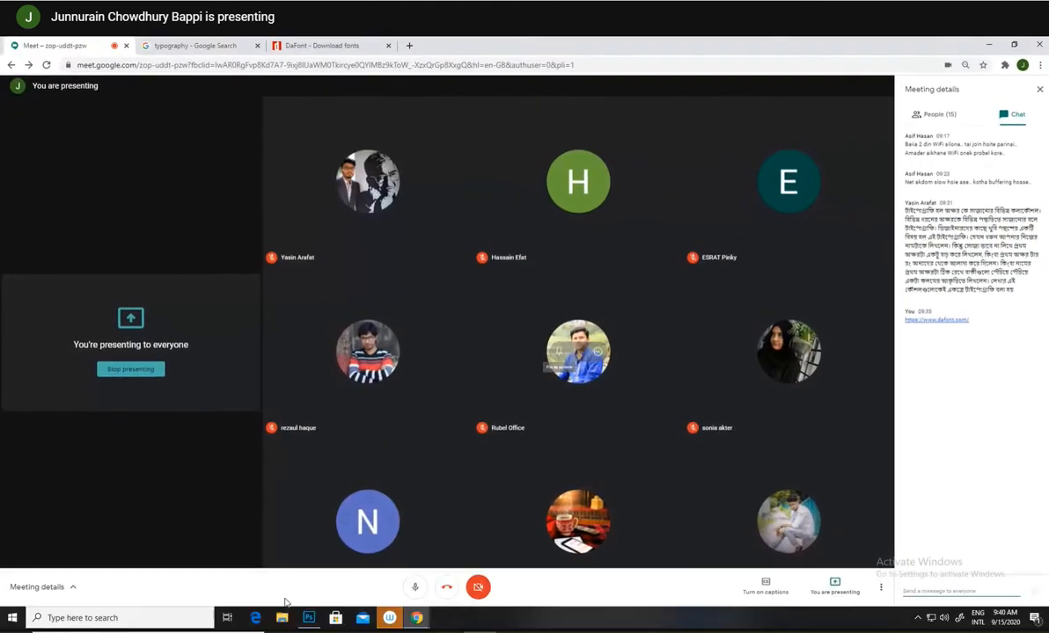
click(308, 618)
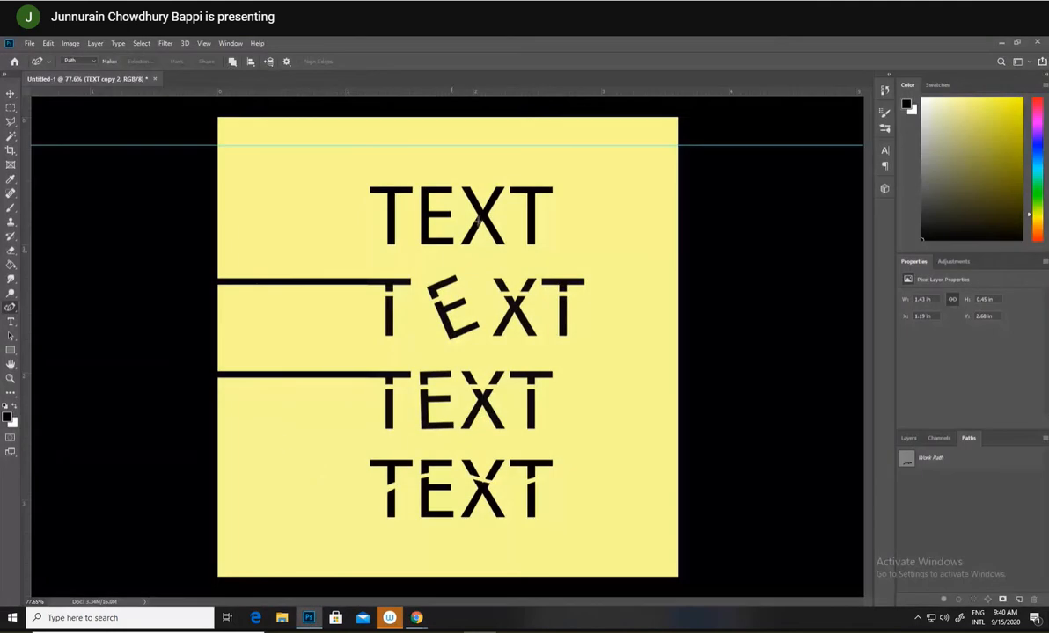
click(11, 321)
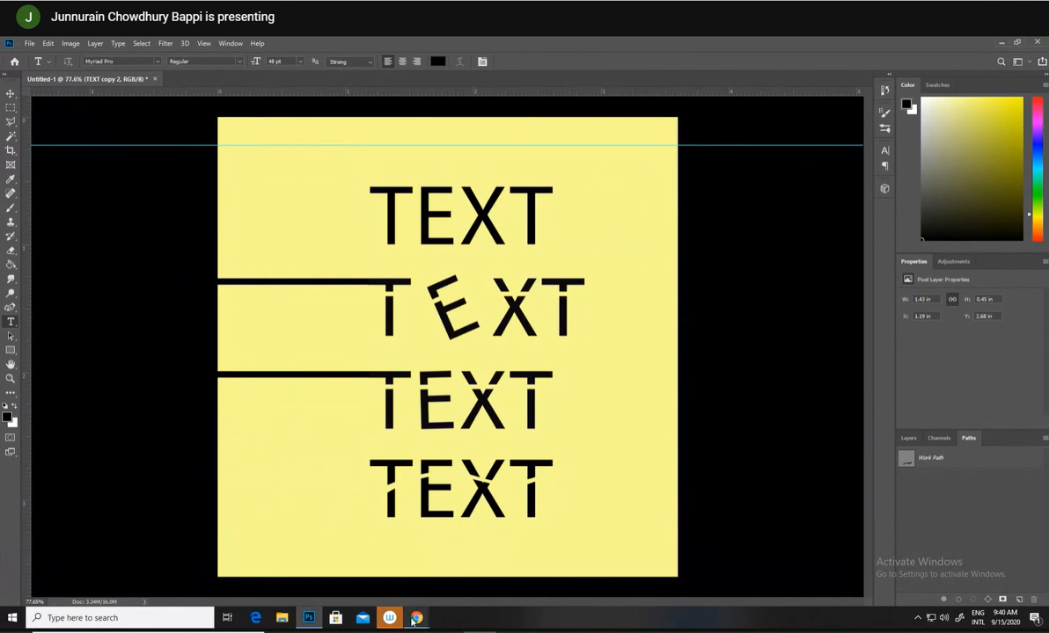
mouse_move(416, 618)
click(389, 585)
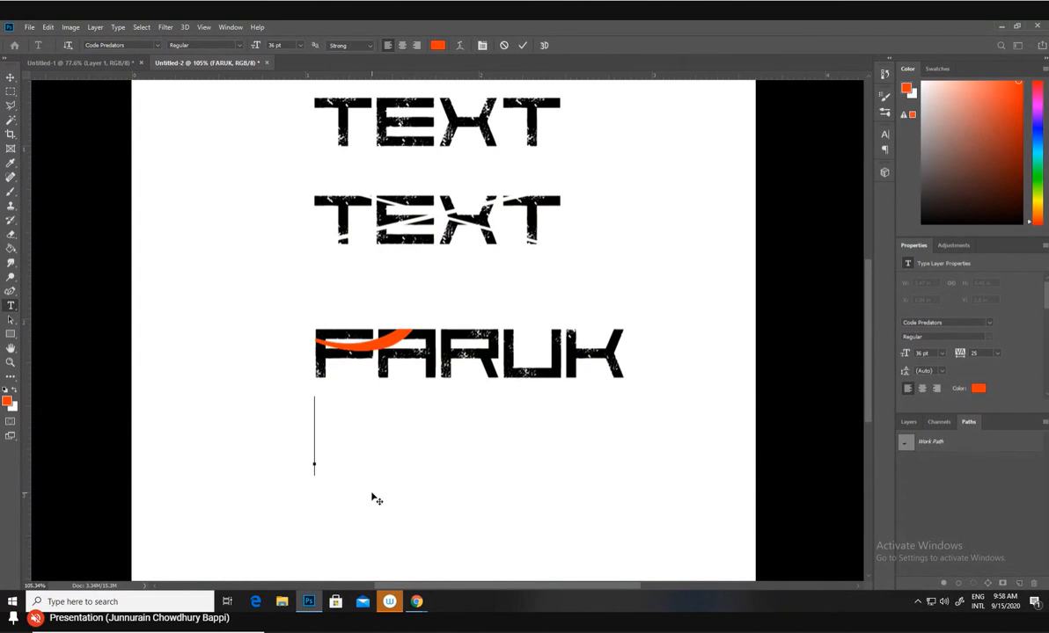
Unmute the meeting microphone, and try the letters BA in orange below the word with the orange swoosh before removing them
mouse_move(358, 596)
click(483, 605)
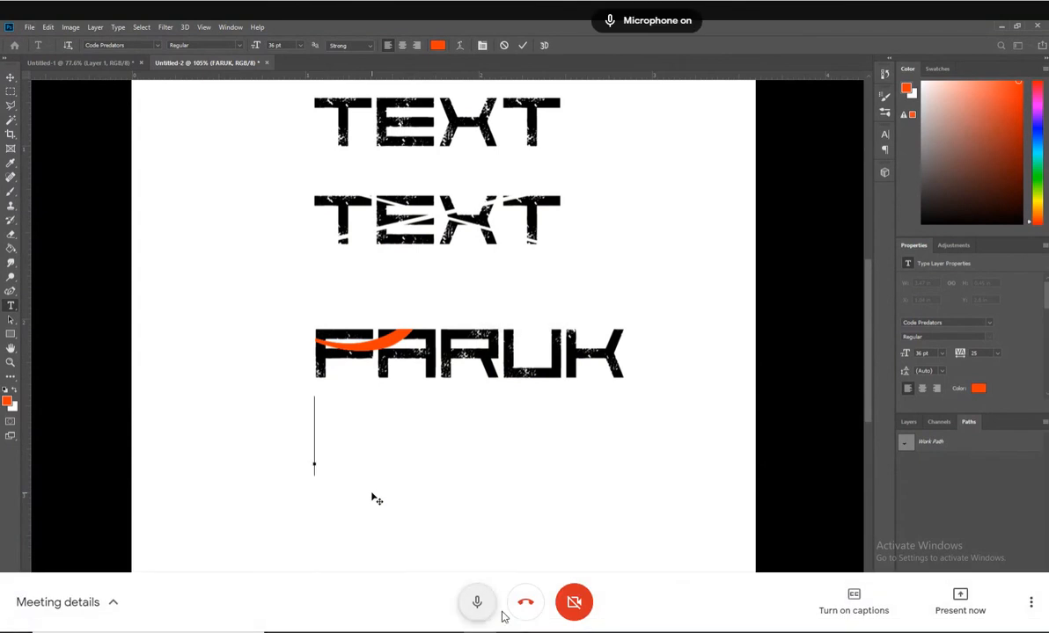
mouse_move(484, 623)
text(BA)
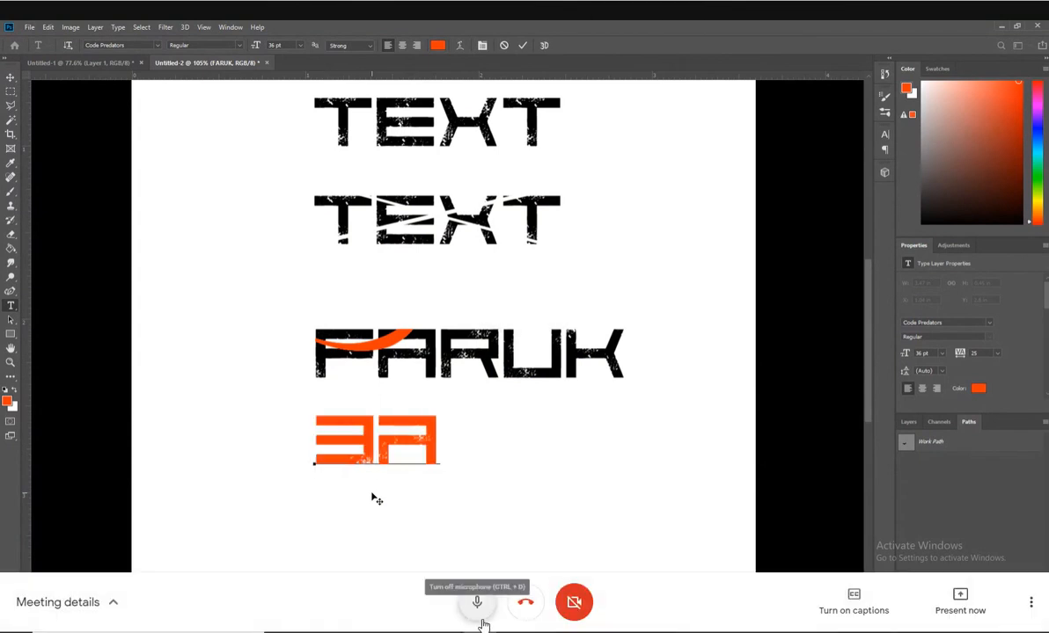
key(BackSpace)
key(BackSpace)
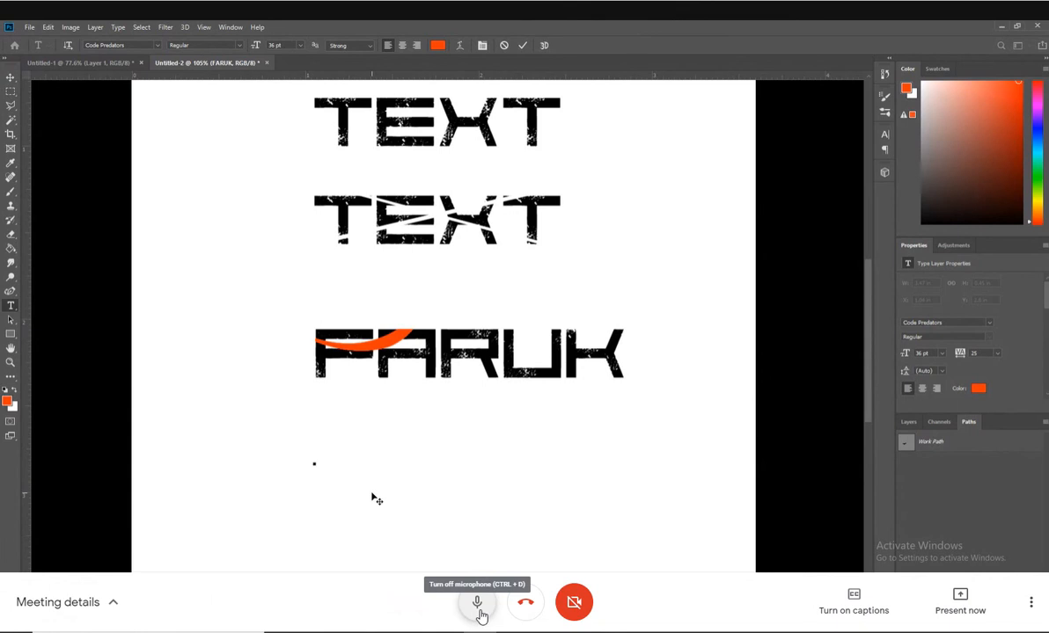
Mute the microphone, enter BANGLADESH in dark green Code Predators type, and move it down and left to the page edge
click(1037, 183)
click(480, 611)
click(1011, 194)
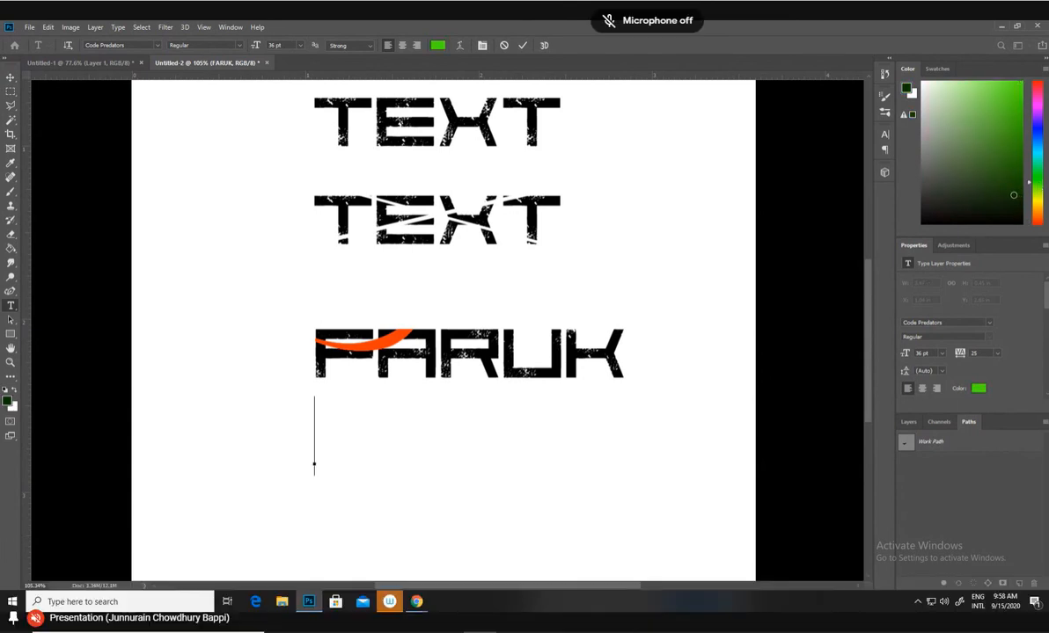
text(3an)
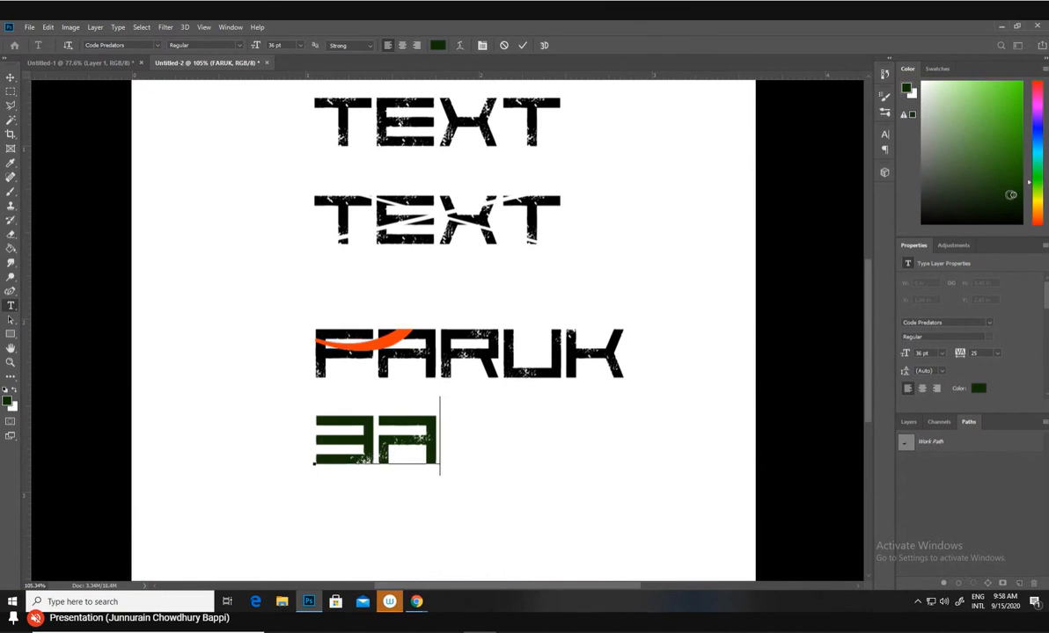
text(glades)
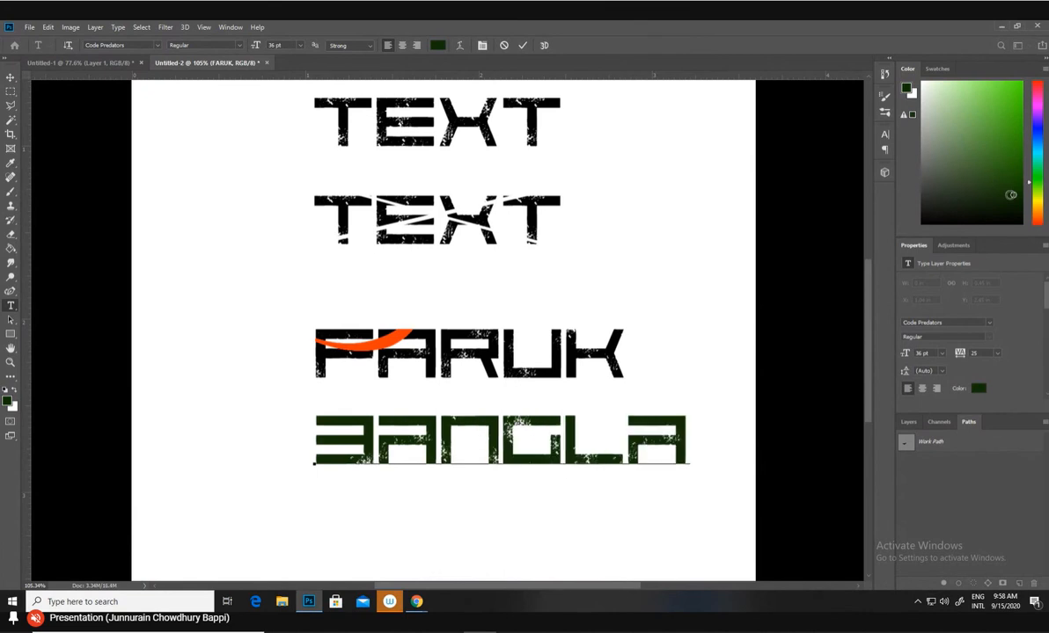
click(10, 78)
drag(439, 446, 262, 481)
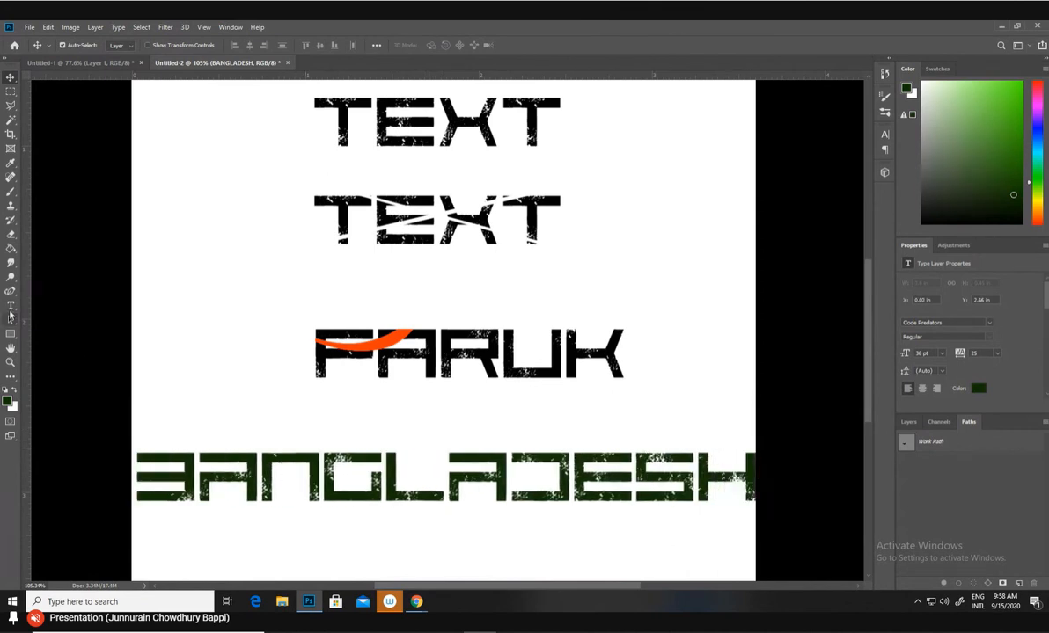
Set the BANGLADESH text size to 30 pt and move the word up and right below the word with the orange swoosh
click(10, 306)
drag(751, 476, 24, 471)
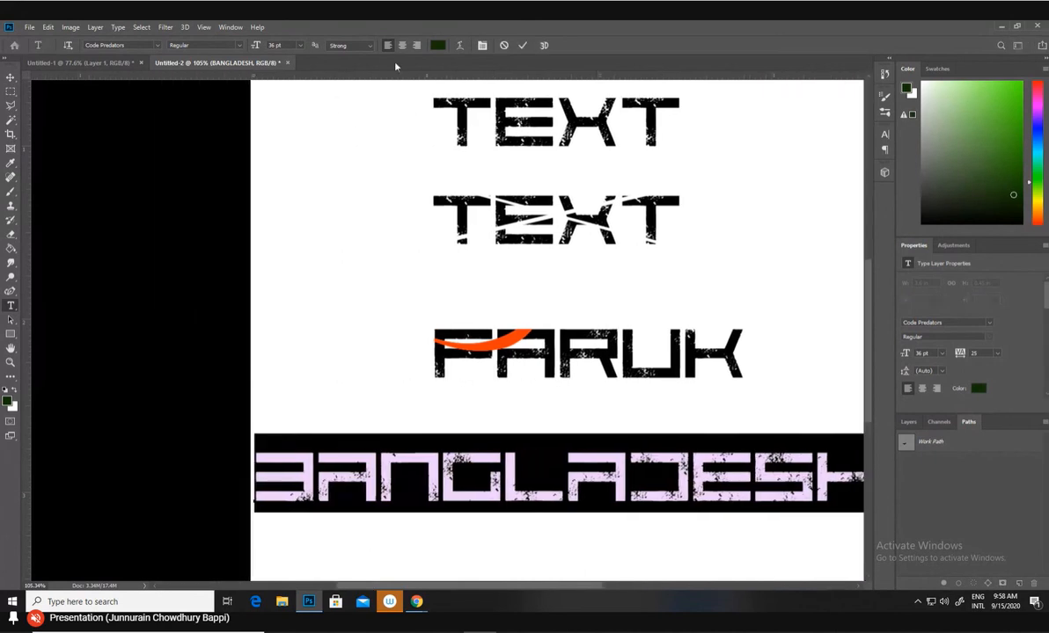
click(300, 47)
click(277, 141)
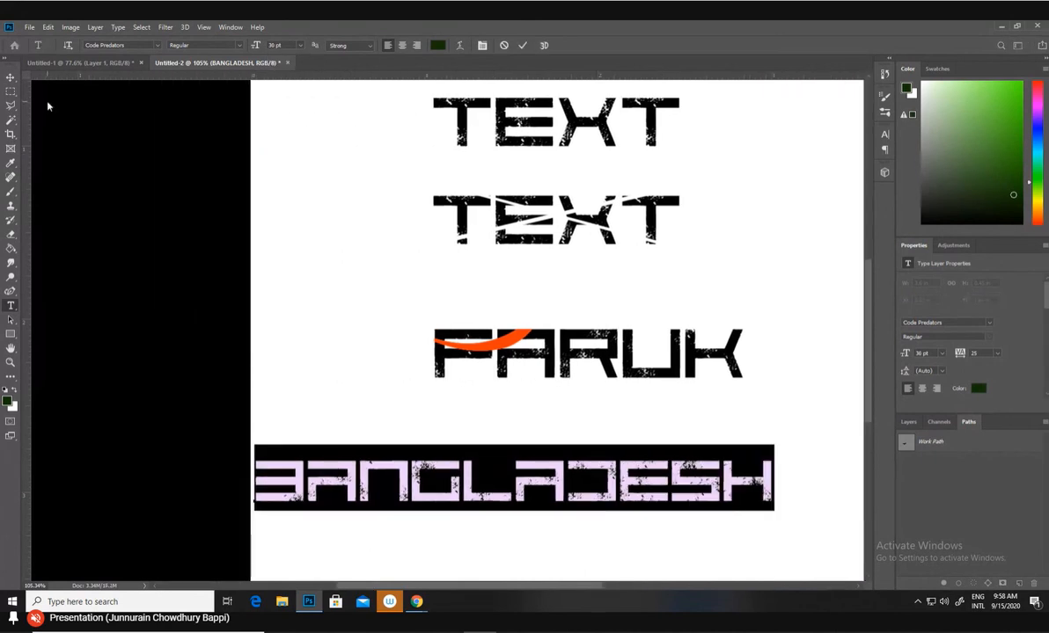
click(11, 77)
drag(463, 438, 530, 419)
Switch to Google Meet, resume the paused screen presentation, and return to the Photoshop document
mouse_move(417, 601)
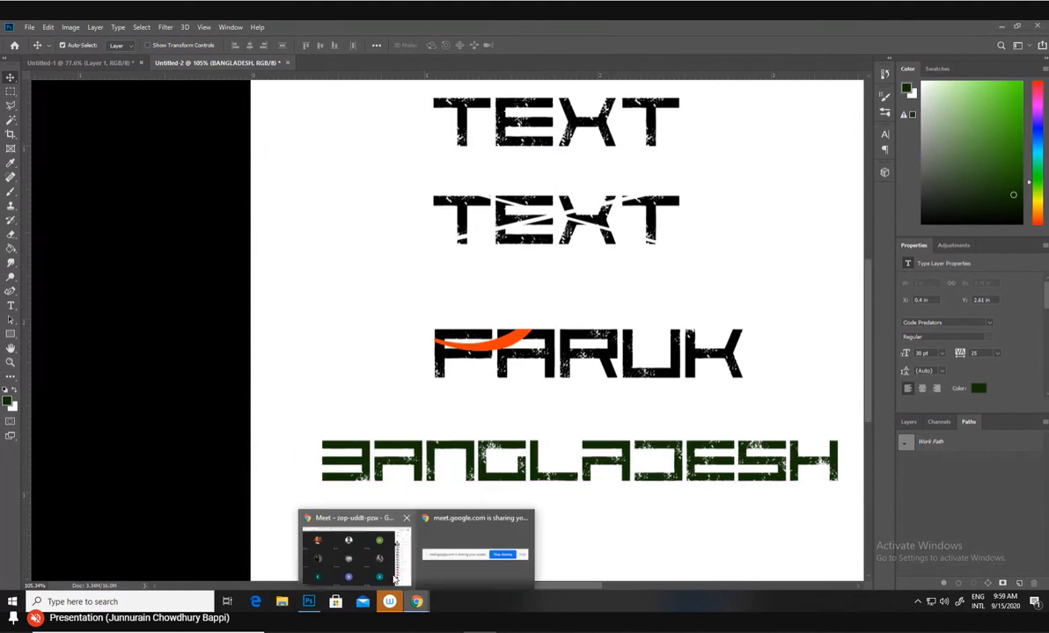
click(395, 577)
click(829, 570)
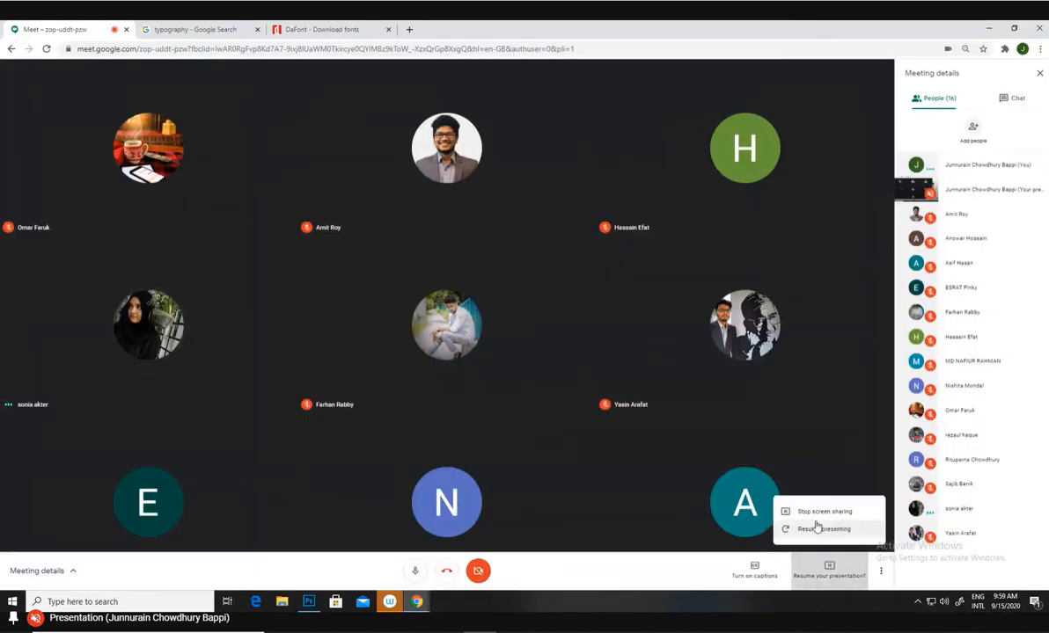
click(818, 528)
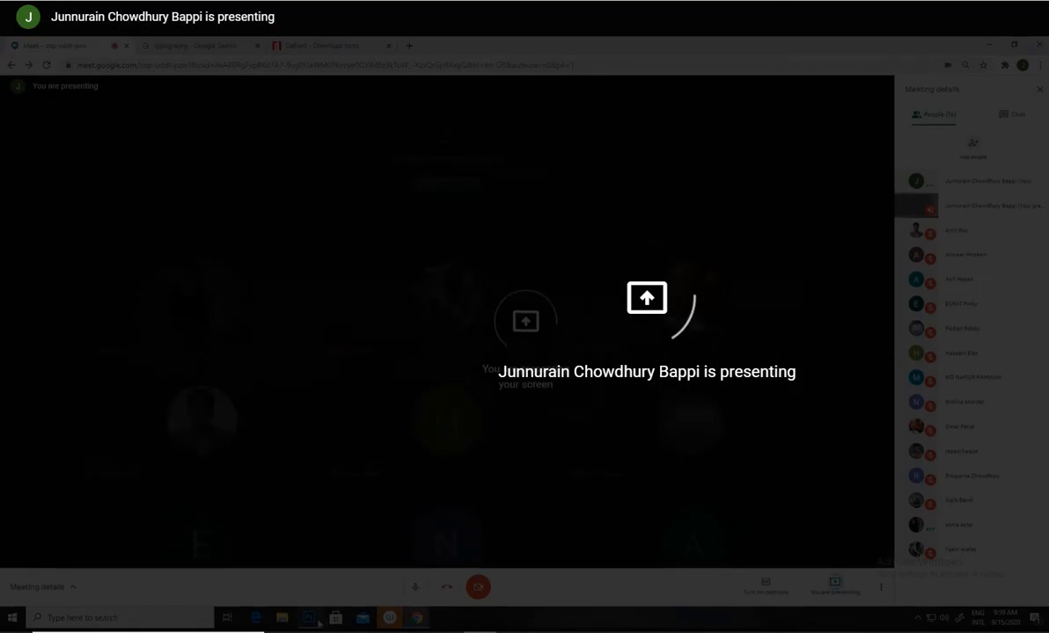
click(316, 621)
Nudge the BANGLADESH text slightly up and to the right on the page
scroll(372, 519, down, 1)
key(z)
drag(403, 504, 355, 480)
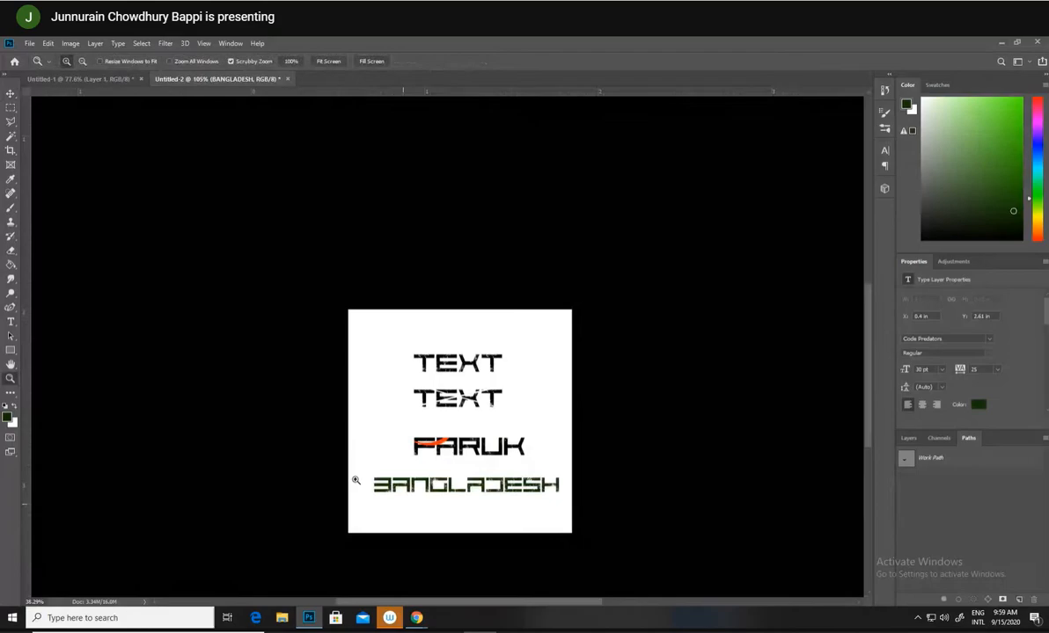
drag(456, 499, 493, 529)
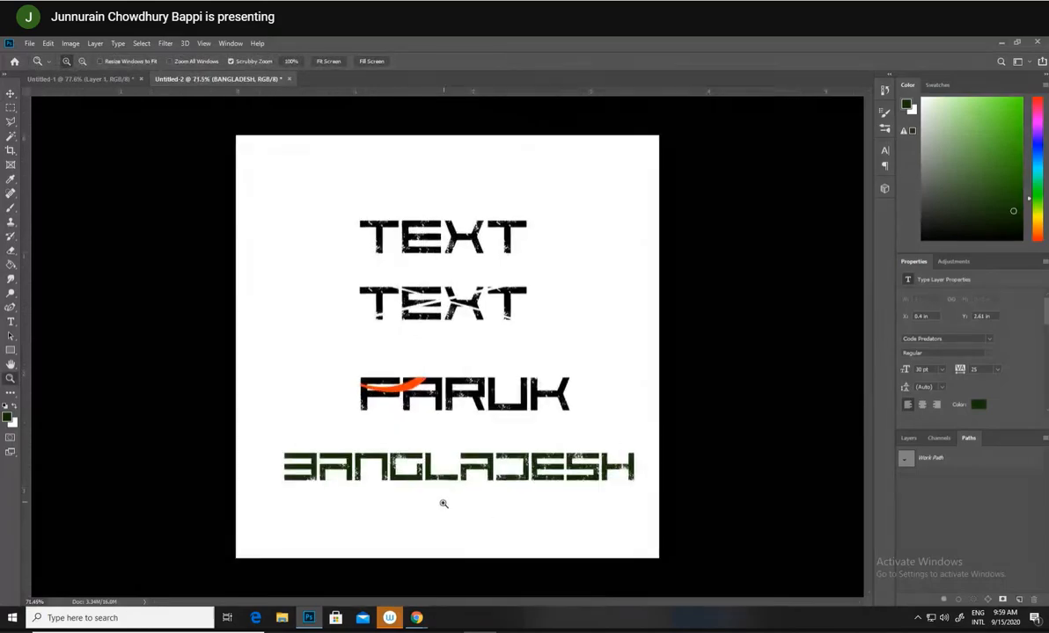
drag(443, 504, 480, 534)
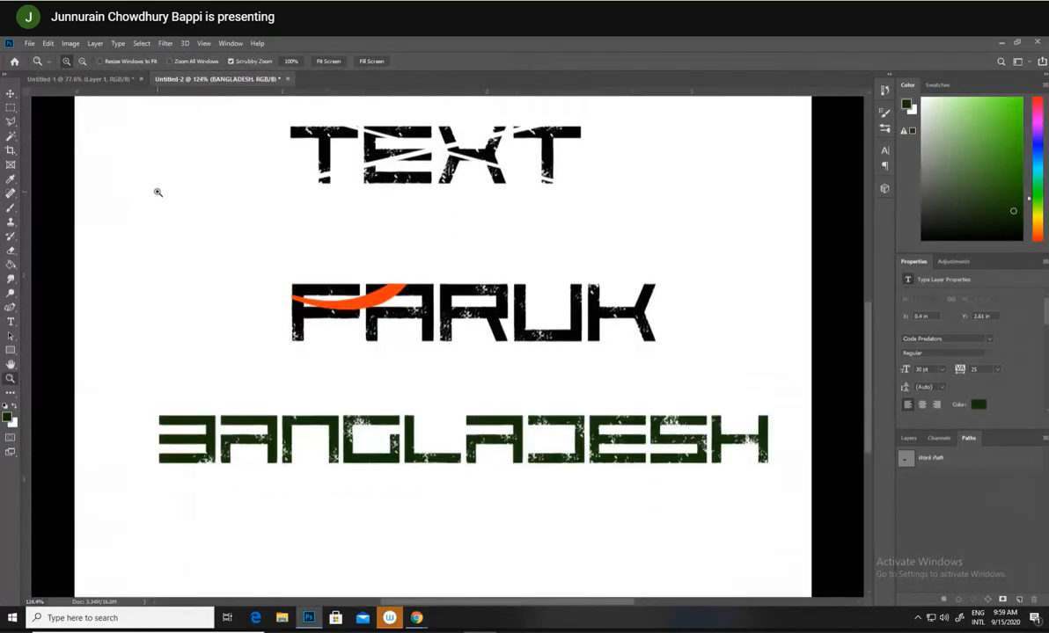
click(11, 93)
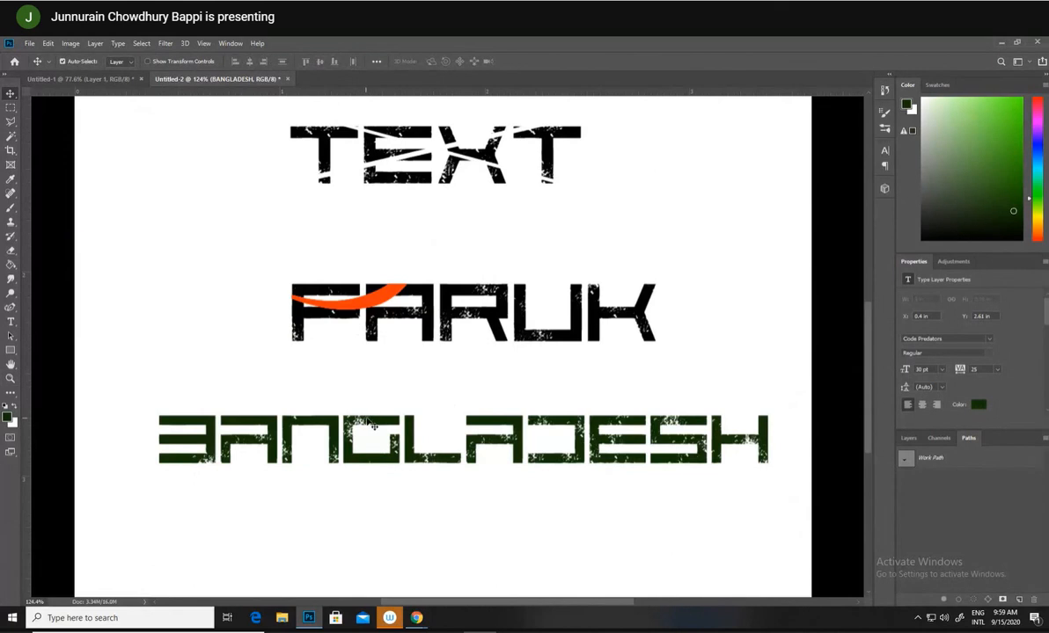
drag(343, 396, 349, 392)
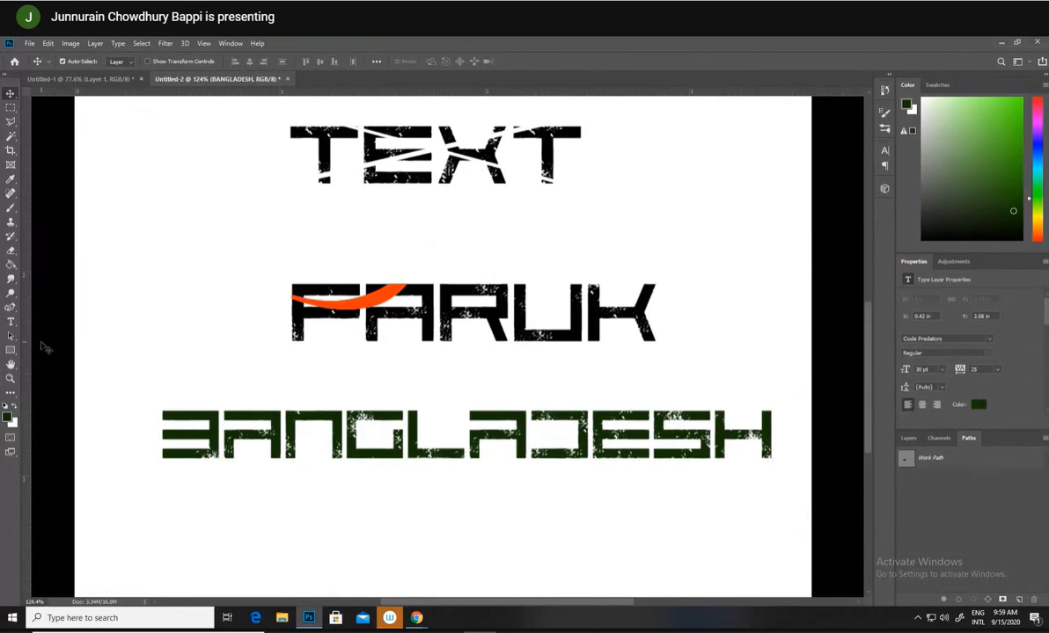
Draw a closed, upward-curving swoosh path across the letters BAN of BANGLADESH with the Curvature Pen tool
click(10, 307)
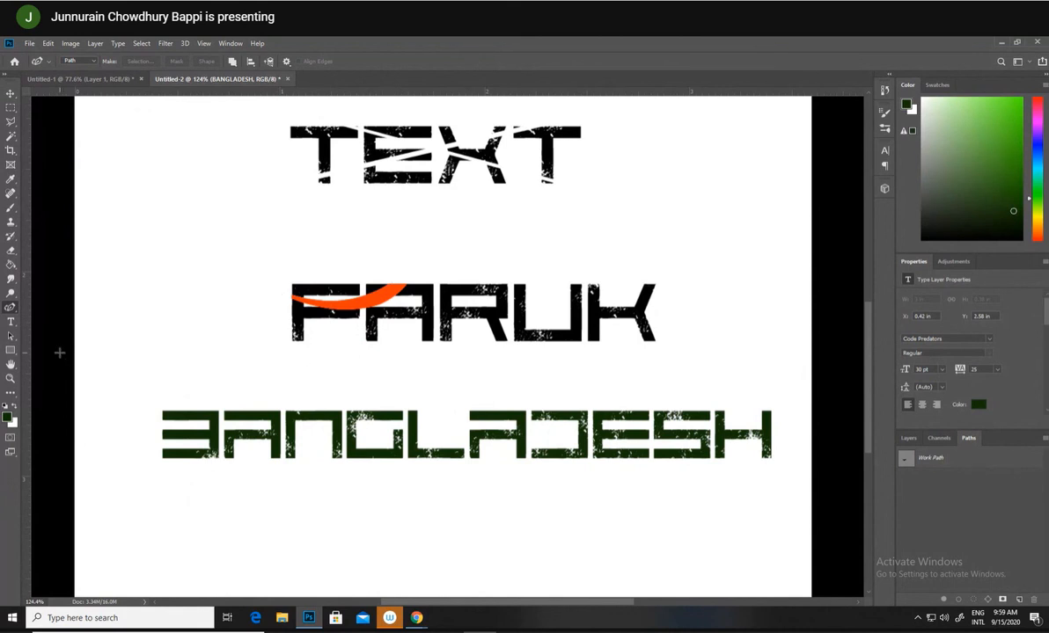
click(140, 430)
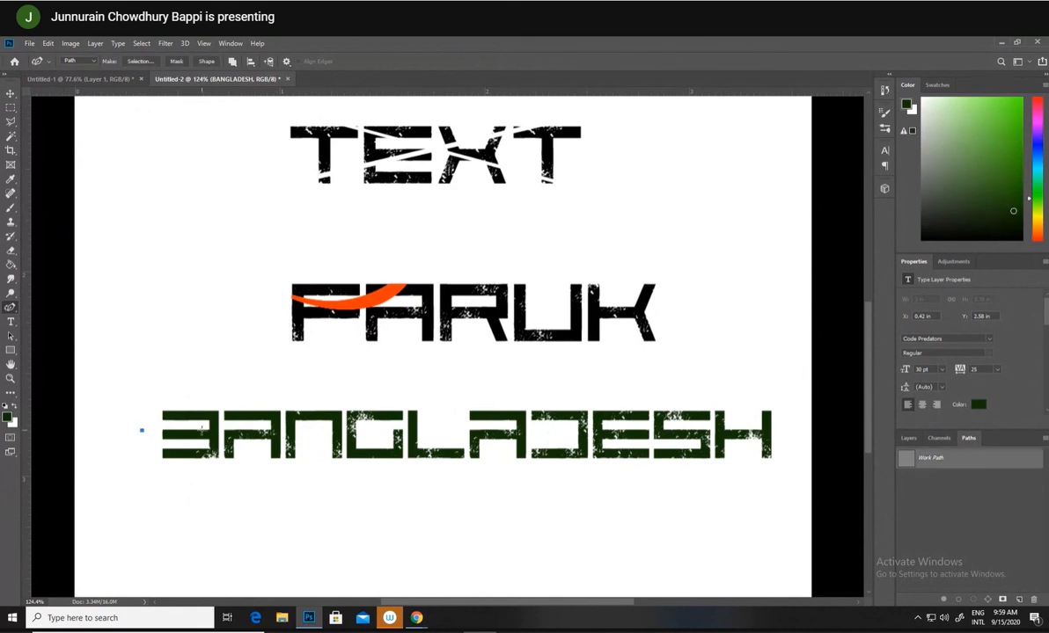
click(320, 398)
click(283, 428)
click(238, 441)
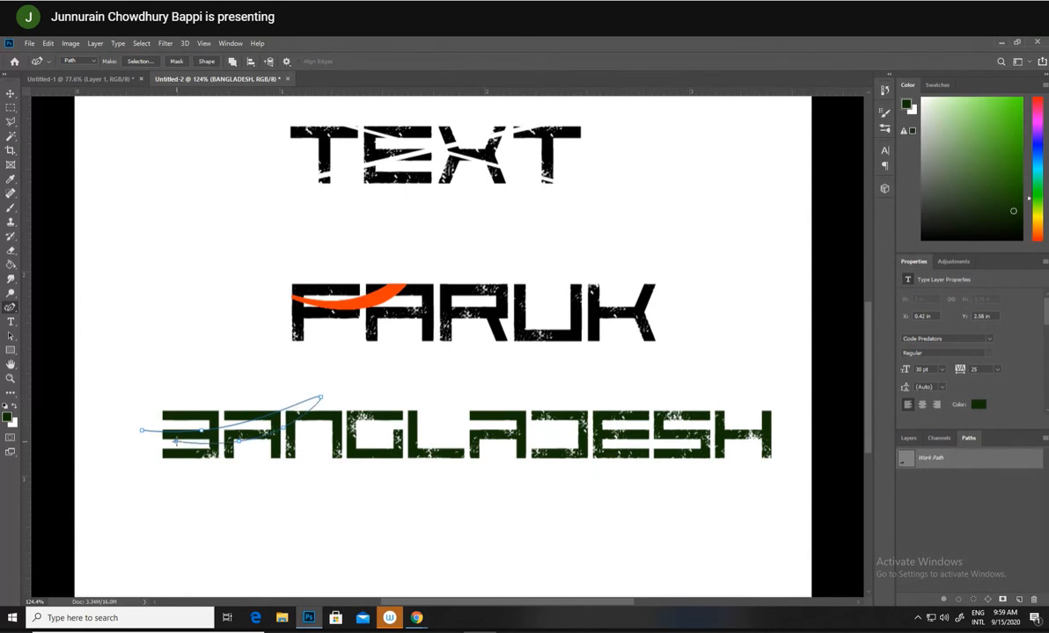
click(140, 431)
right_click(935, 458)
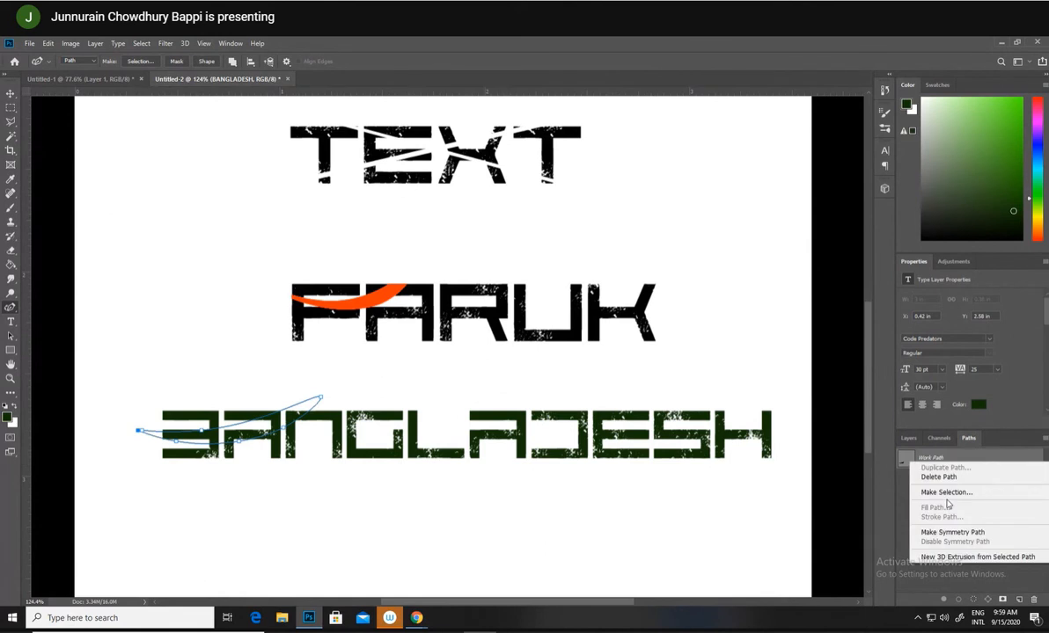
click(934, 455)
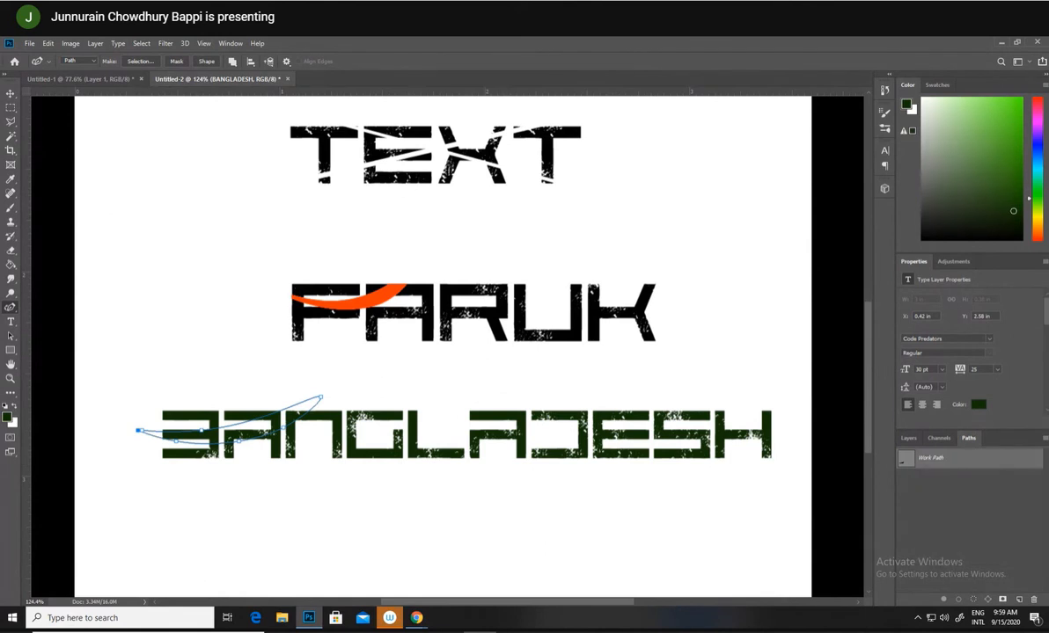
Create a new path and draw a closed, arched swoosh across the letters DESH of BANGLADESH
click(1019, 599)
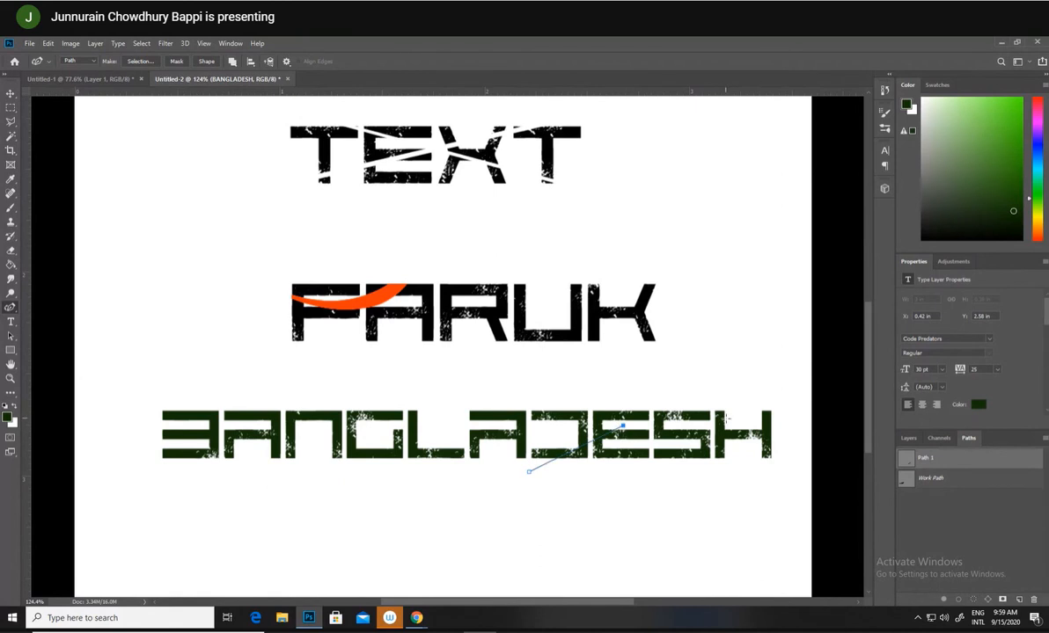
drag(740, 419, 749, 422)
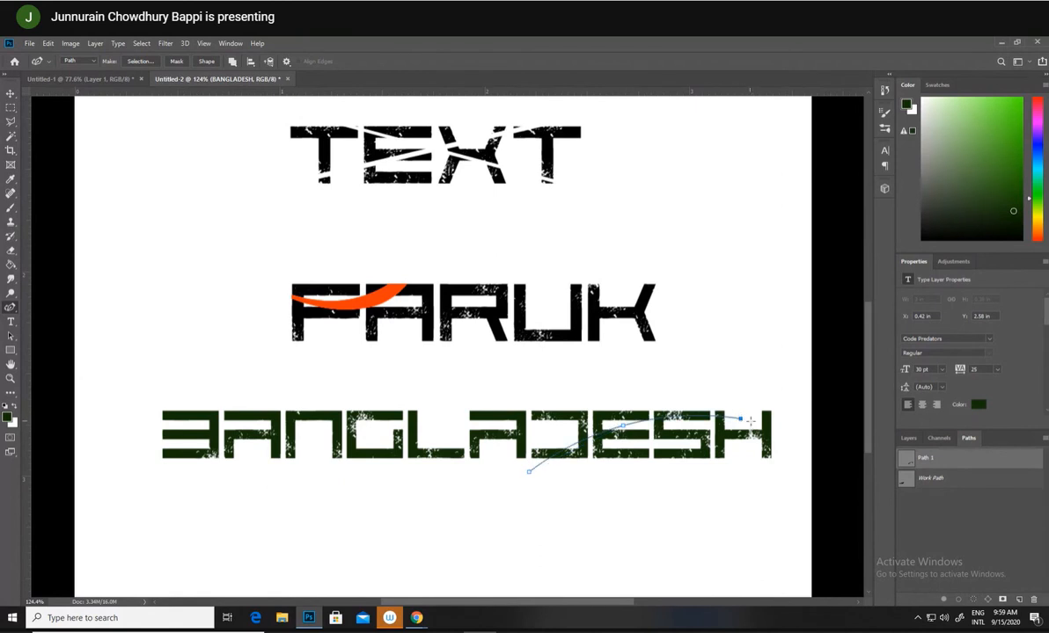
click(803, 451)
click(792, 448)
click(700, 423)
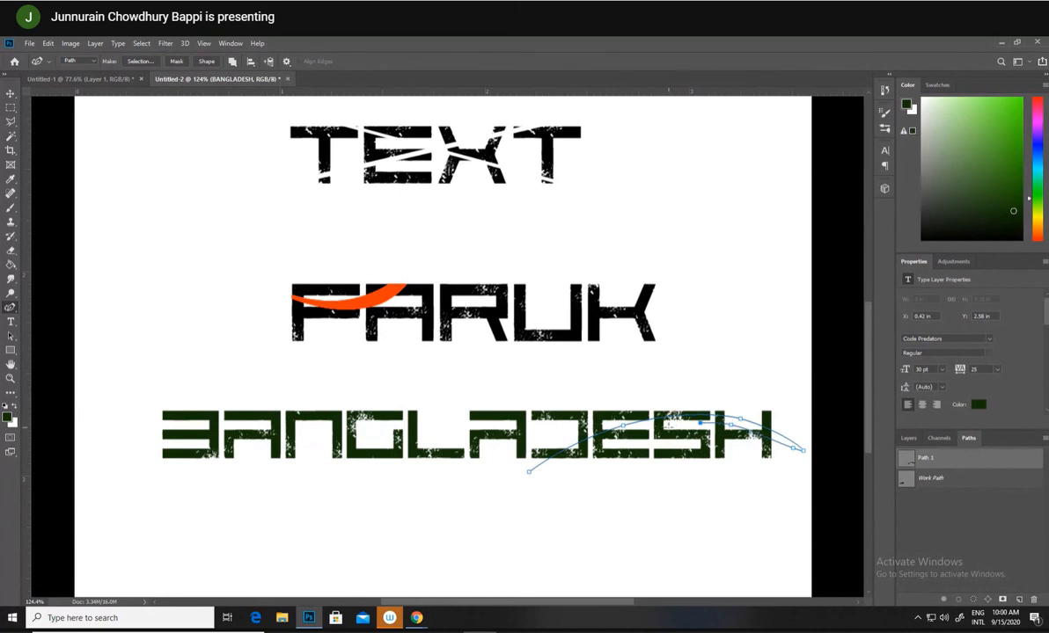
click(647, 431)
click(614, 443)
click(562, 464)
click(531, 471)
click(530, 473)
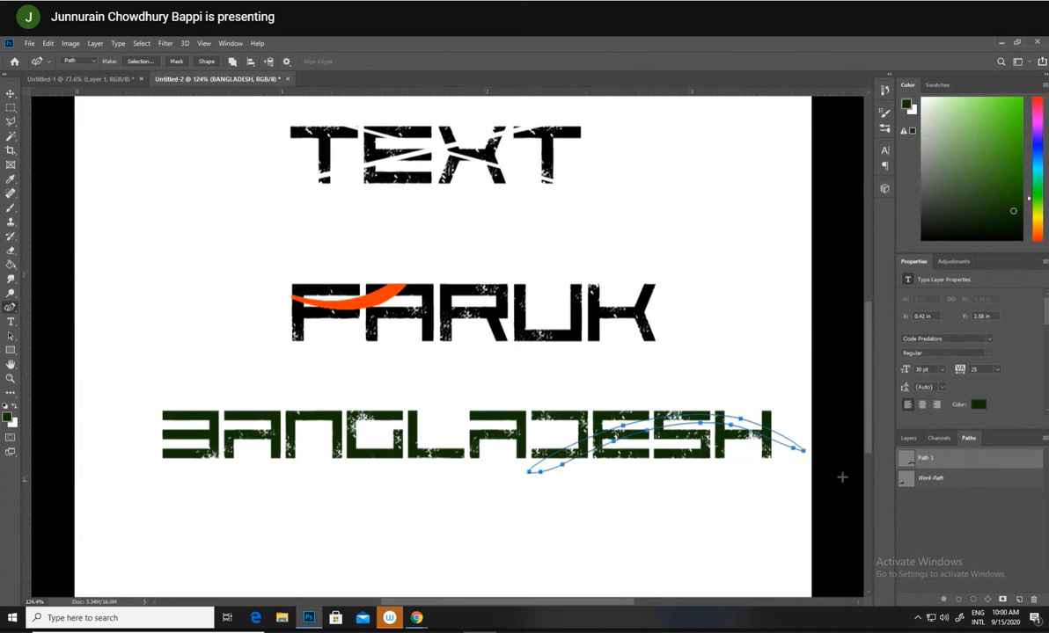
Make a selection from the arched path with a feather radius of 0 pixels and set the Brush colour to bright orange
right_click(972, 465)
click(970, 492)
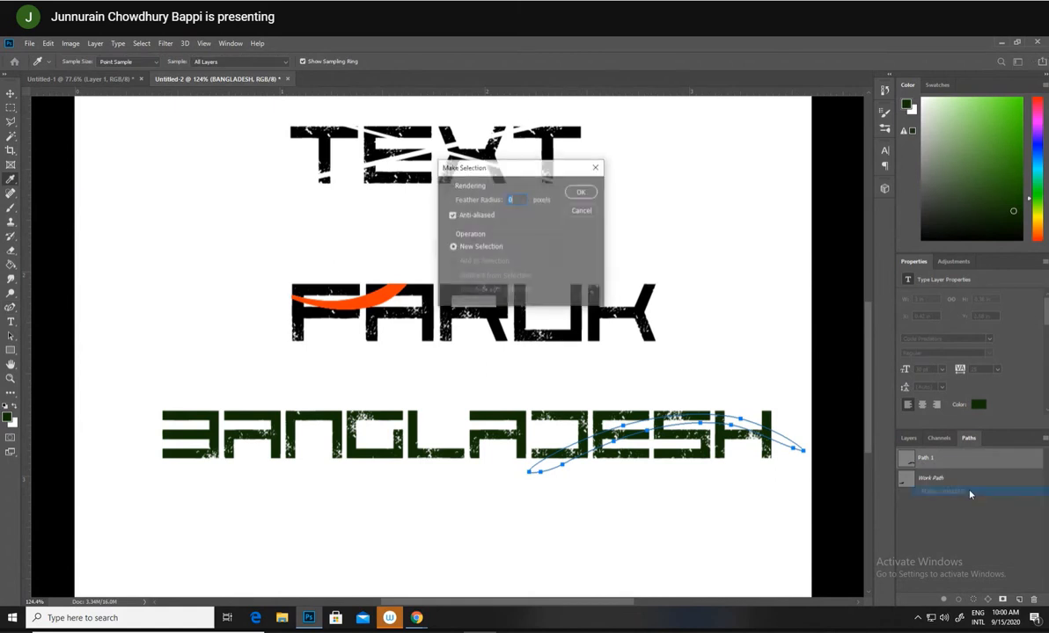
key(Return)
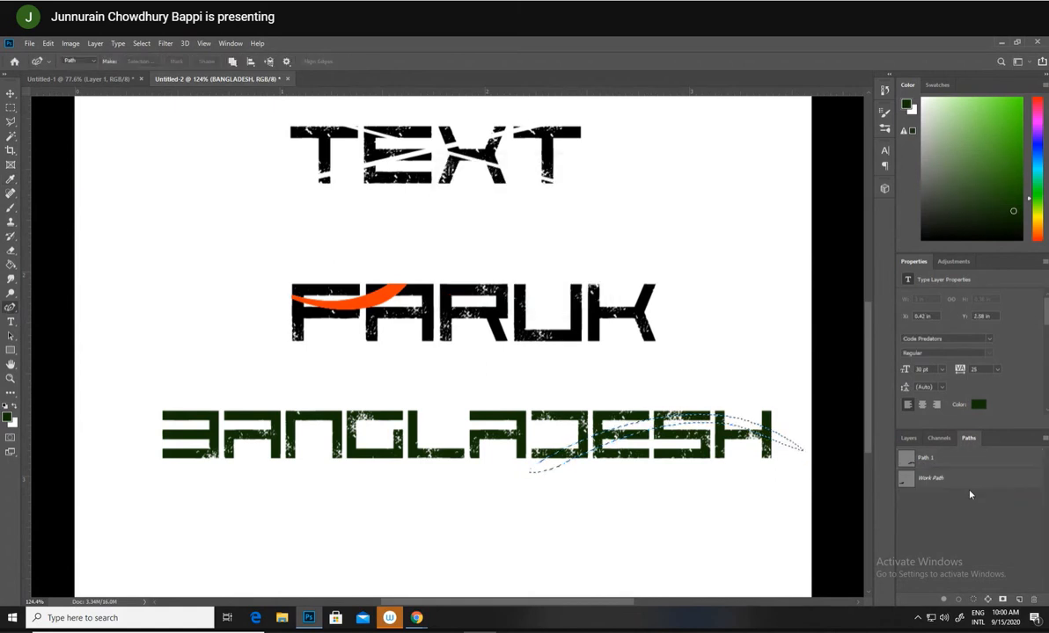
key(b)
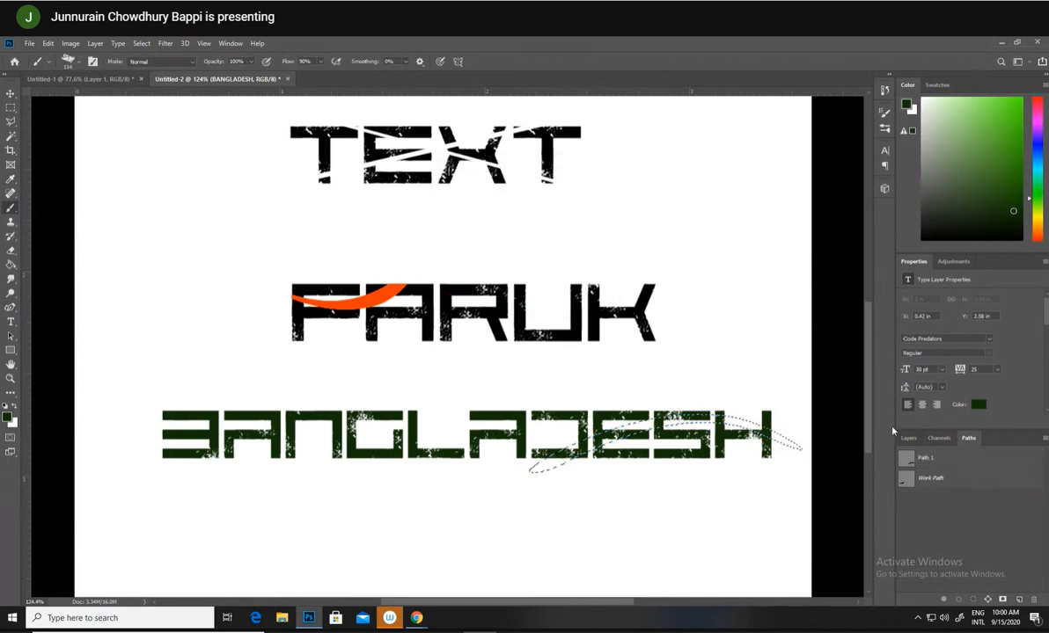
click(1036, 235)
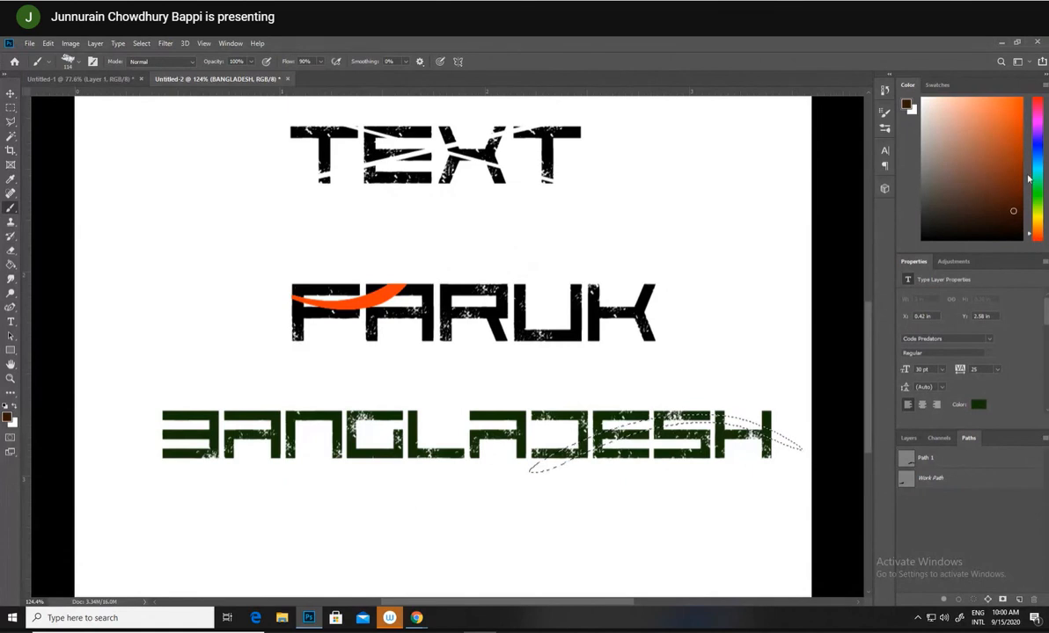
mouse_move(1019, 167)
mouse_down()
mouse_move(1008, 117)
mouse_move(986, 162)
mouse_move(1023, 109)
mouse_up()
Rasterize the BANGLADESH type layer, paint the arched selection solid reddish orange, and deselect
click(908, 437)
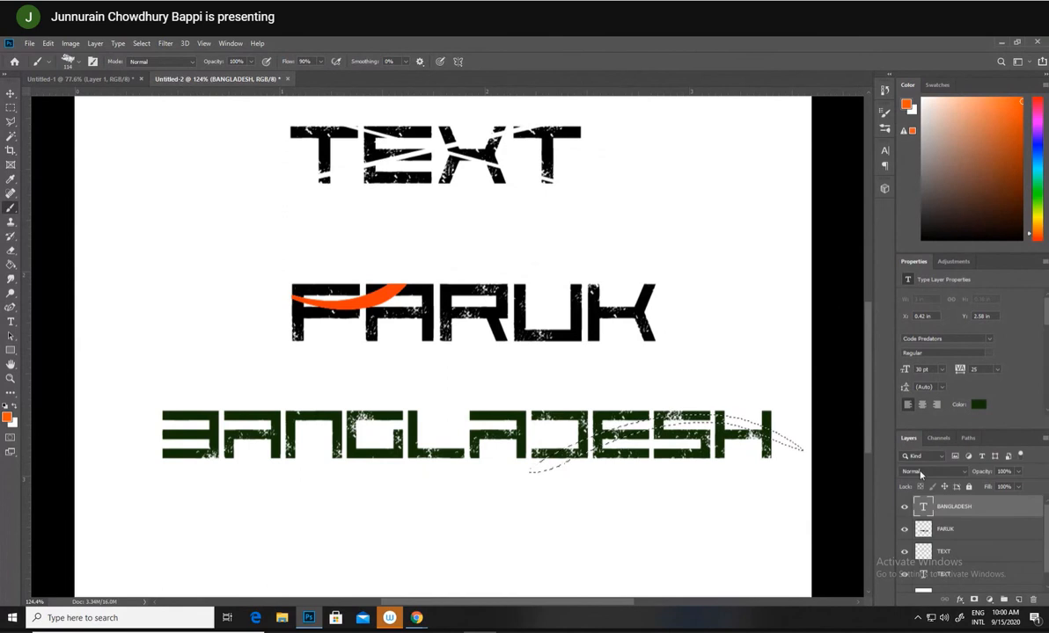
right_click(941, 503)
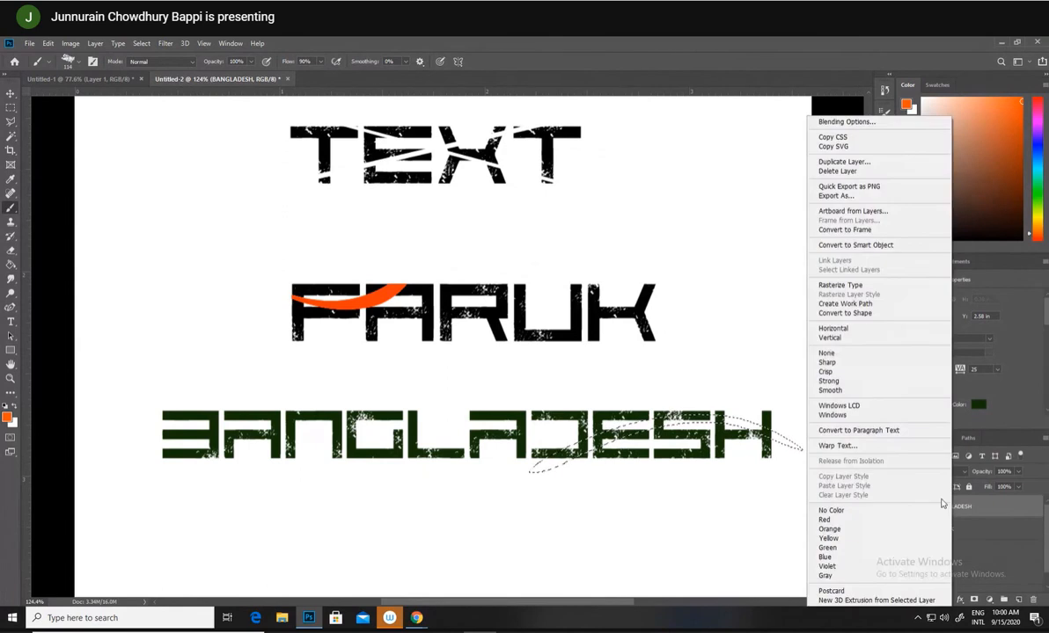
click(840, 285)
mouse_move(774, 413)
mouse_down()
mouse_move(709, 416)
mouse_move(515, 463)
mouse_move(505, 438)
mouse_up()
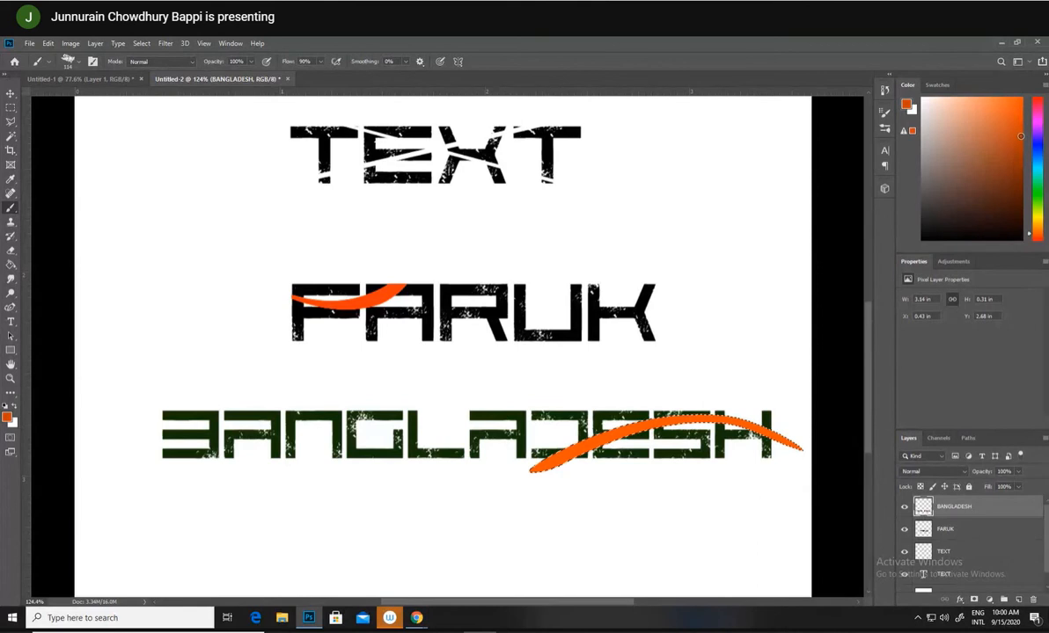
click(1016, 185)
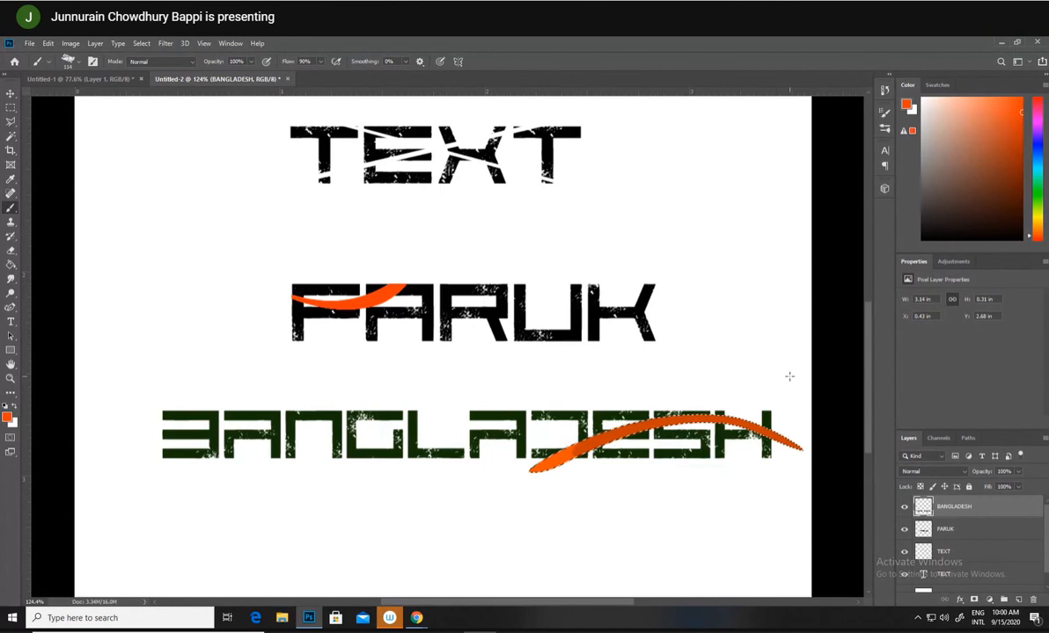
mouse_move(783, 436)
mouse_down()
mouse_move(719, 422)
mouse_move(495, 492)
mouse_up()
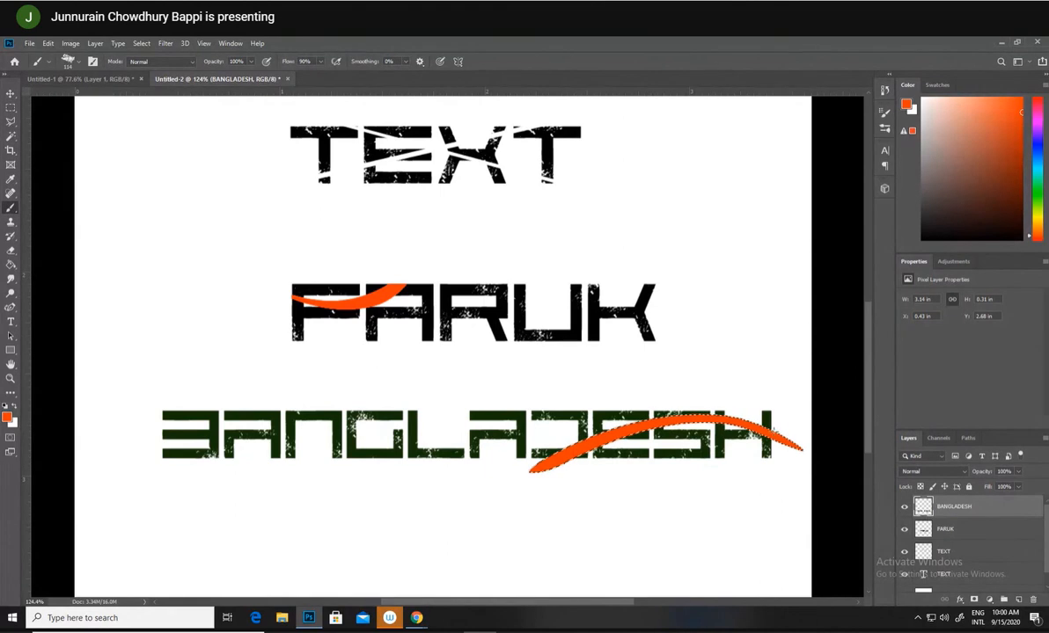
key(ctrl+d)
Make a selection from the work path over BAN, paint it with the same orange, and deselect
click(968, 437)
click(941, 479)
right_click(944, 480)
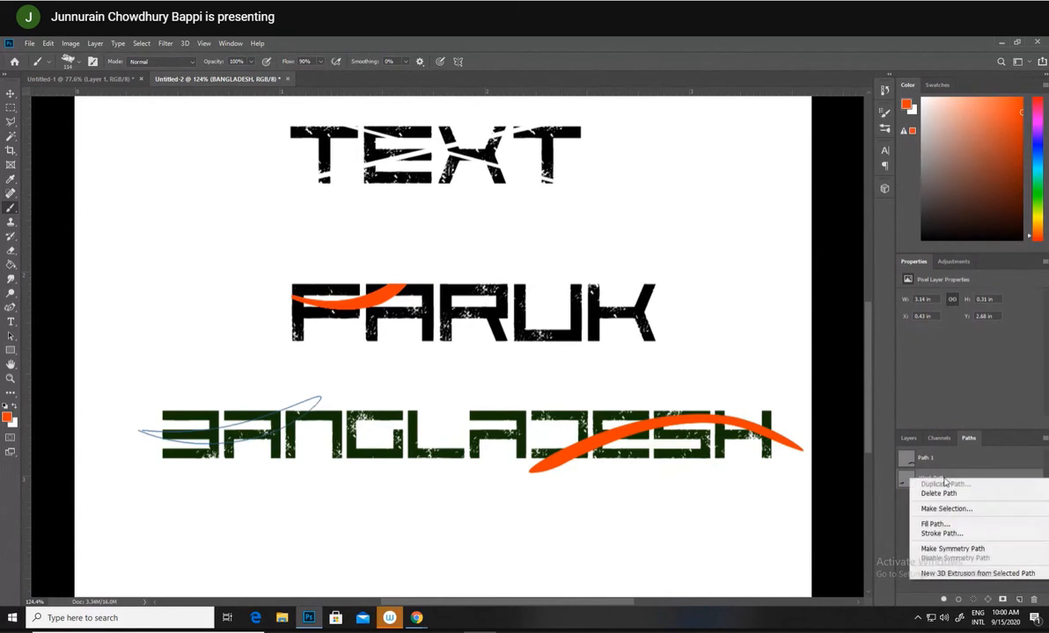
click(945, 509)
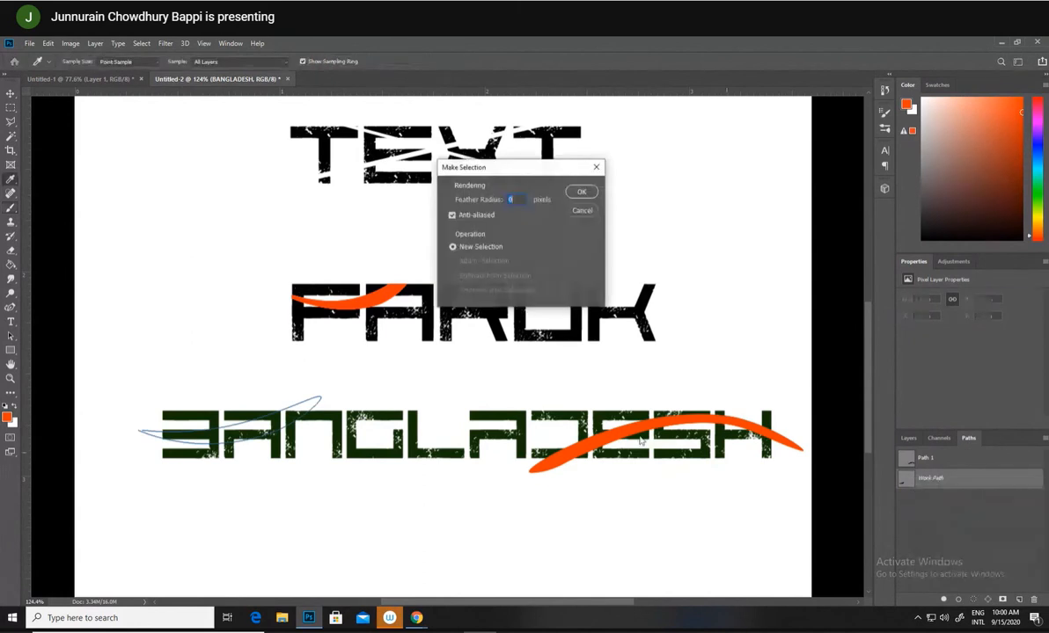
click(581, 194)
key(b)
mouse_move(313, 398)
mouse_down()
mouse_move(211, 437)
mouse_move(143, 430)
mouse_up()
key(ctrl+d)
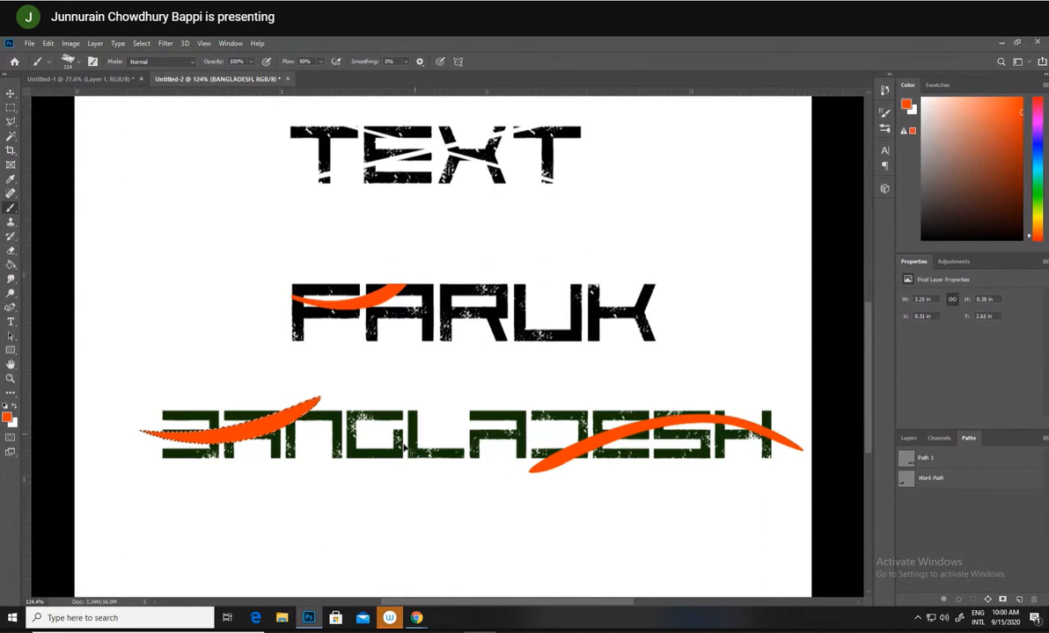
Delete the tip of the BAN swoosh that sticks out above the letters using a rectangular selection, and deselect
click(11, 106)
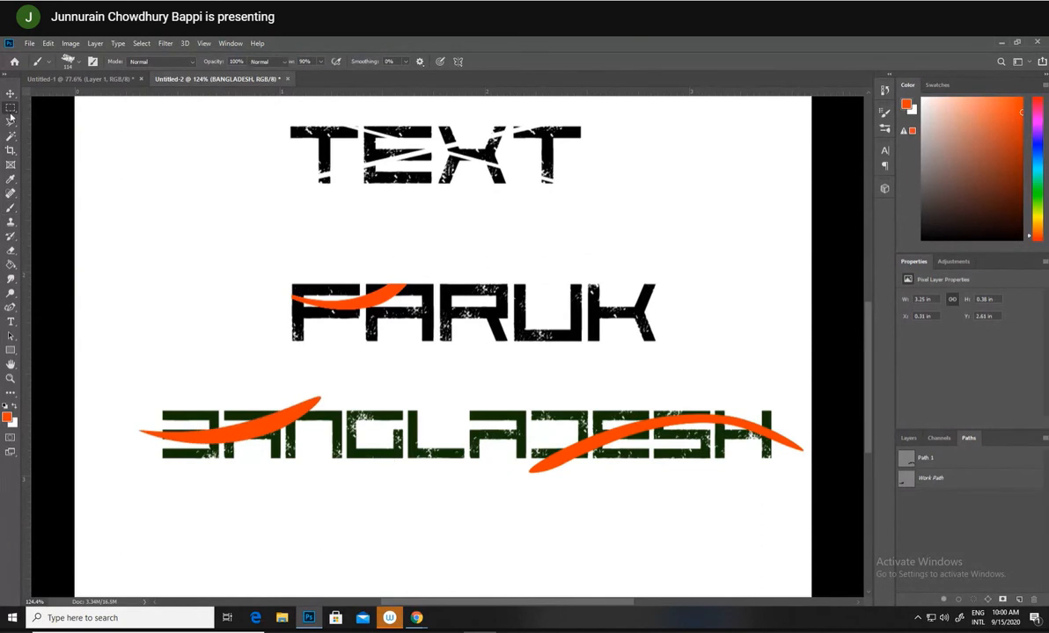
drag(158, 397, 404, 408)
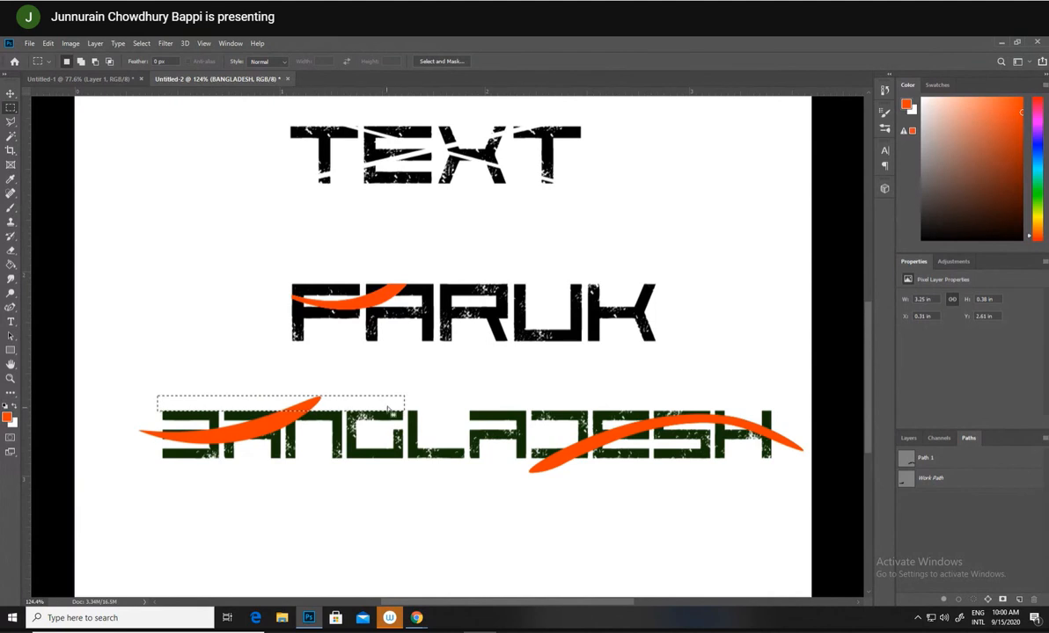
key(Delete)
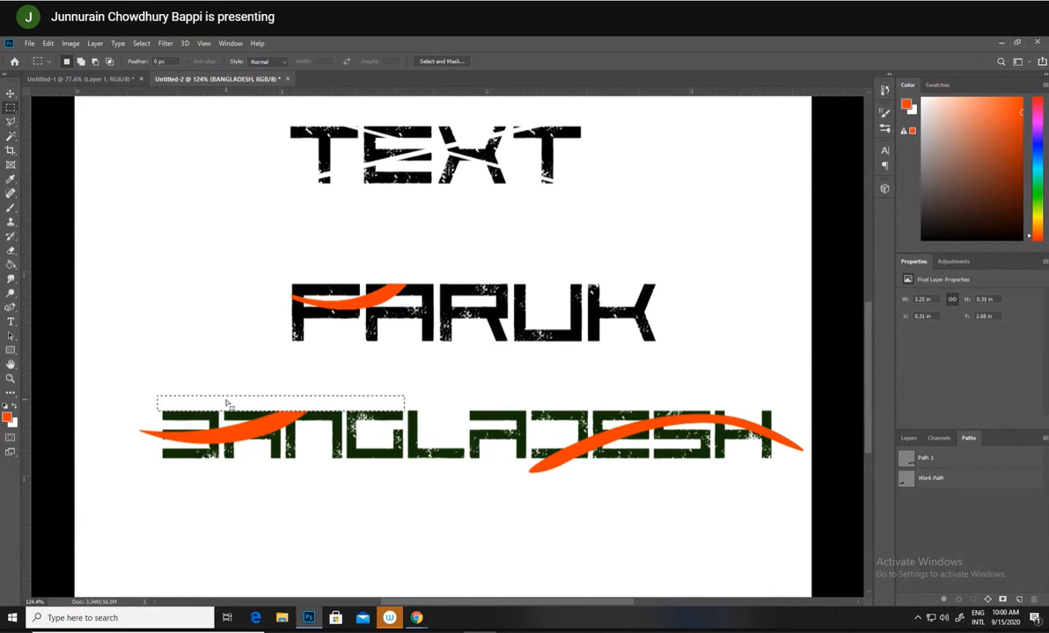
click(227, 402)
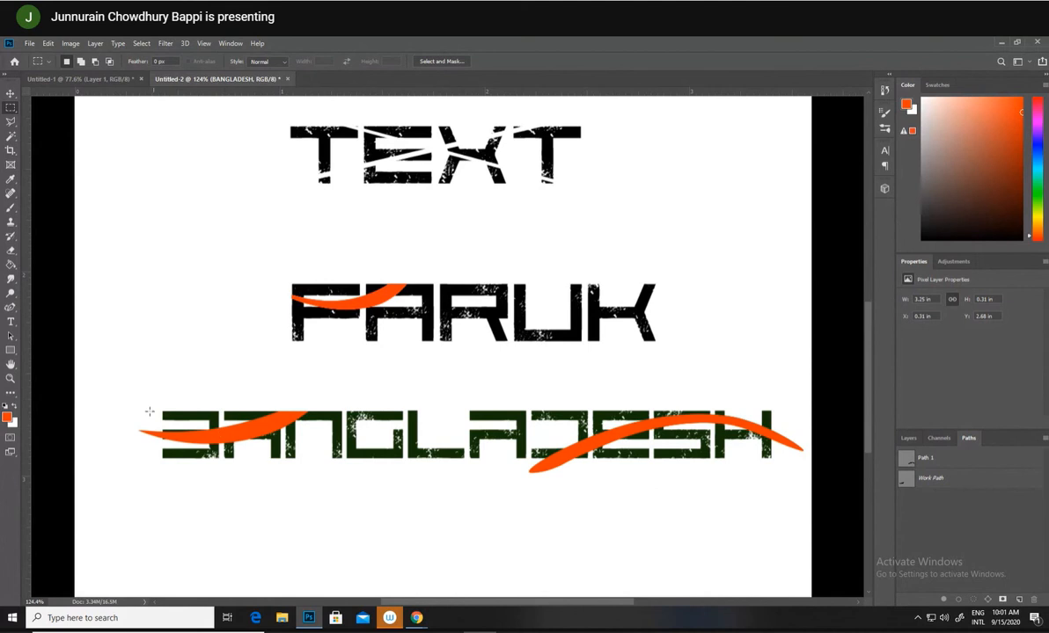
Delete the end of the orange swoosh that sticks out before the B of BANGLADESH using a rectangular selection, and deselect
drag(116, 384, 162, 480)
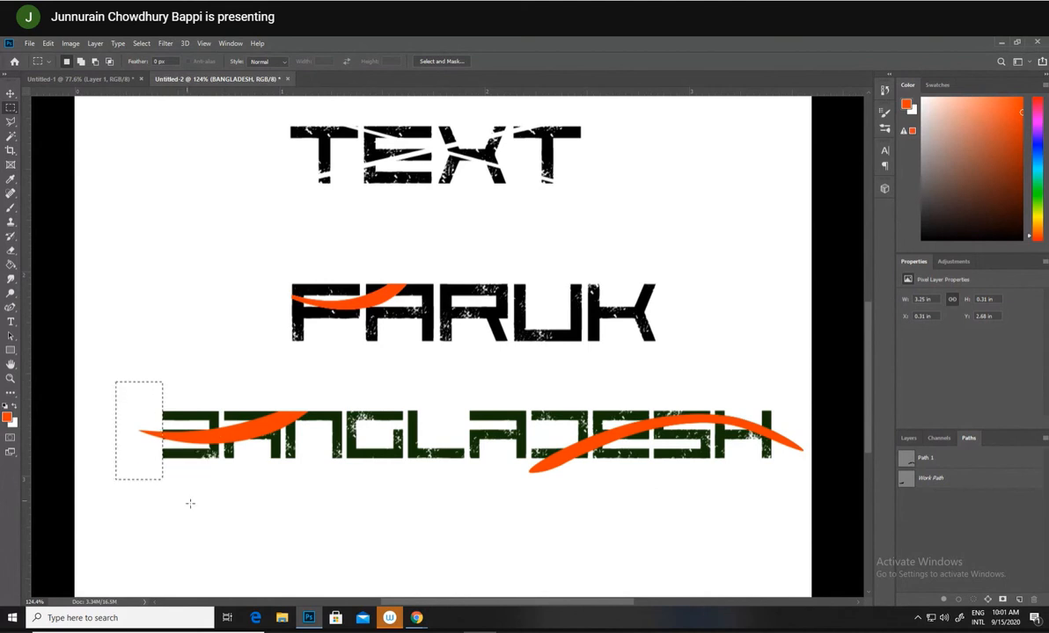
key(Delete)
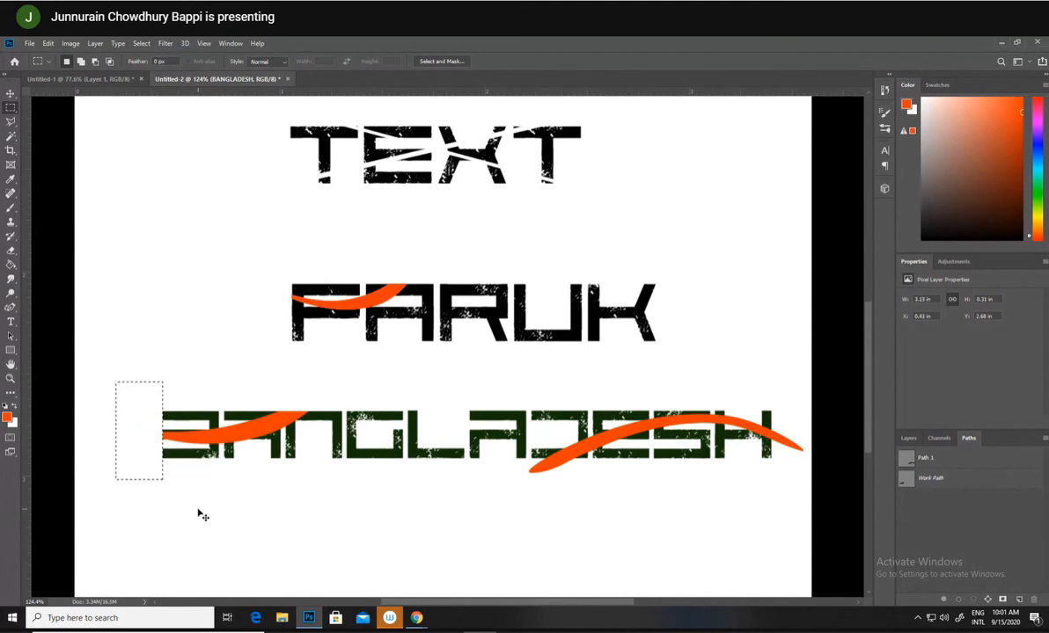
click(198, 512)
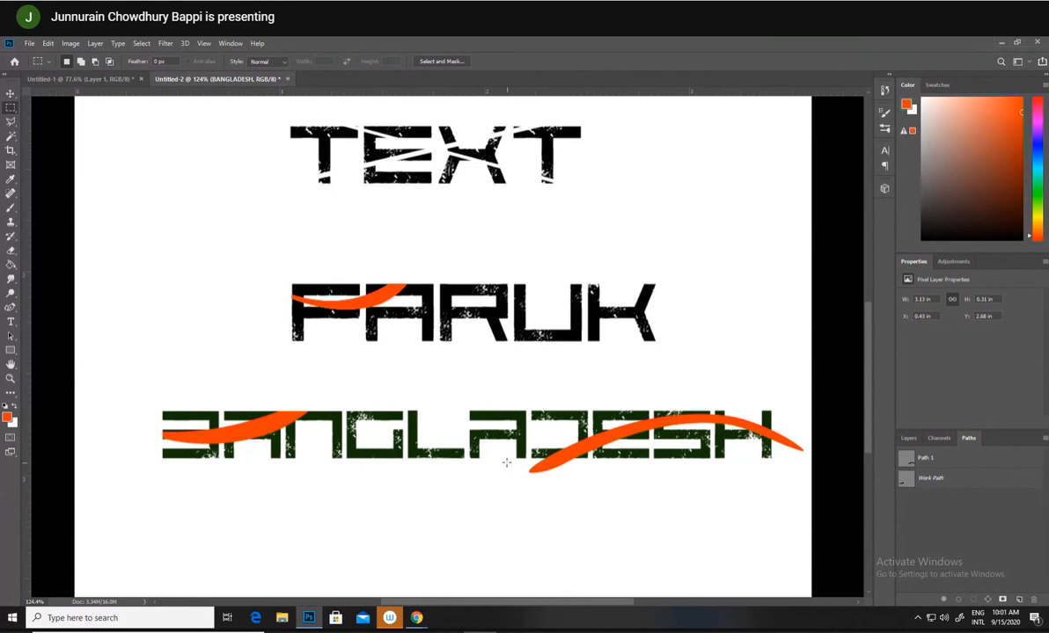
Delete the parts of the arched orange swoosh that extend below the D and past the H of BANGLADESH, and deselect
drag(506, 459, 573, 482)
drag(478, 459, 604, 483)
key(Delete)
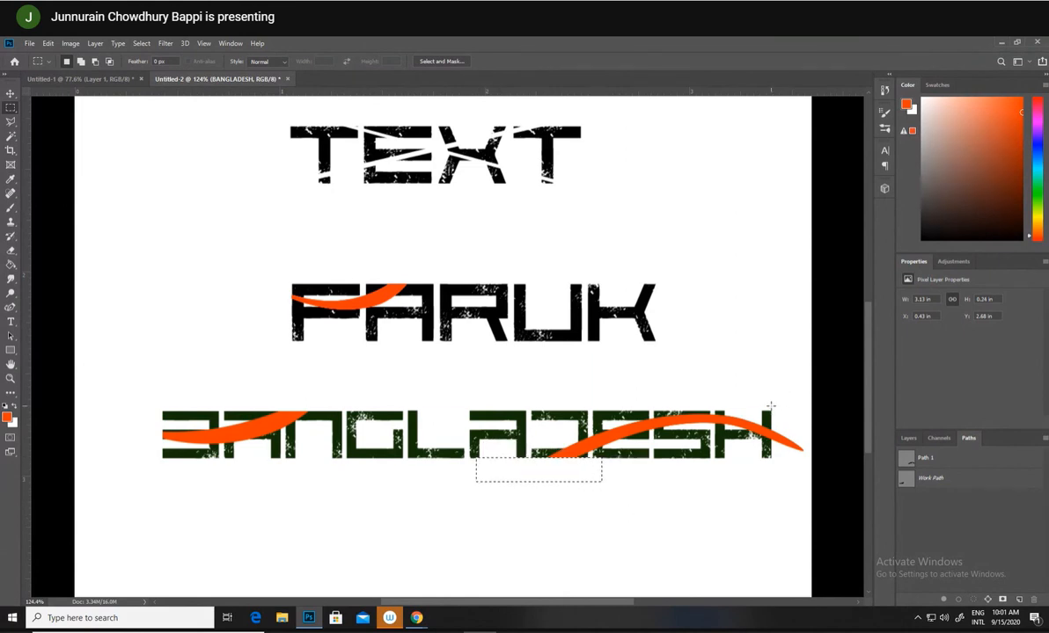
drag(771, 406, 807, 468)
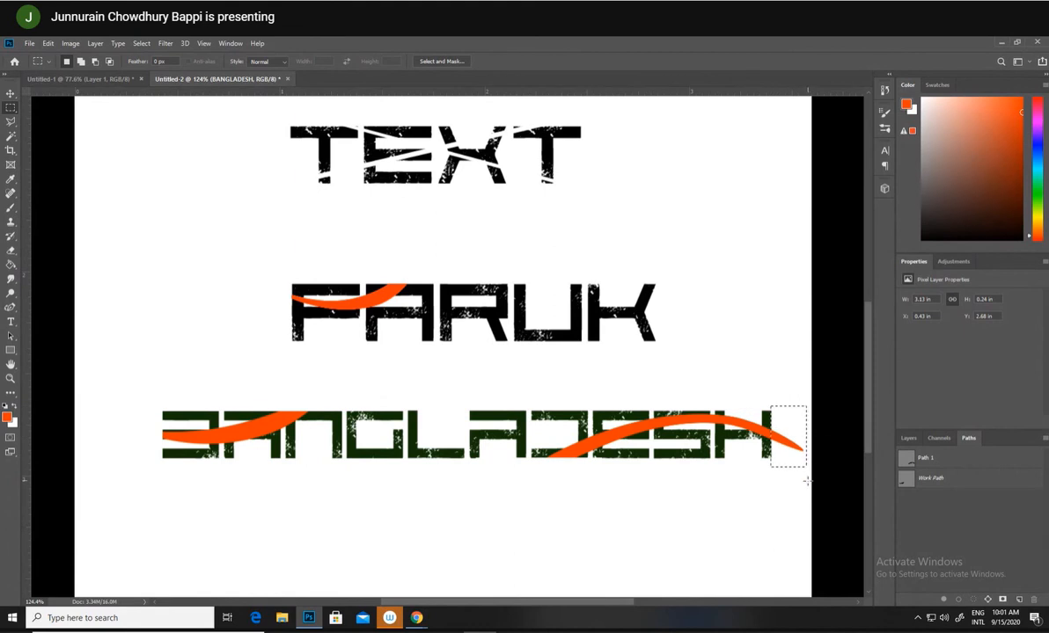
key(Delete)
click(773, 536)
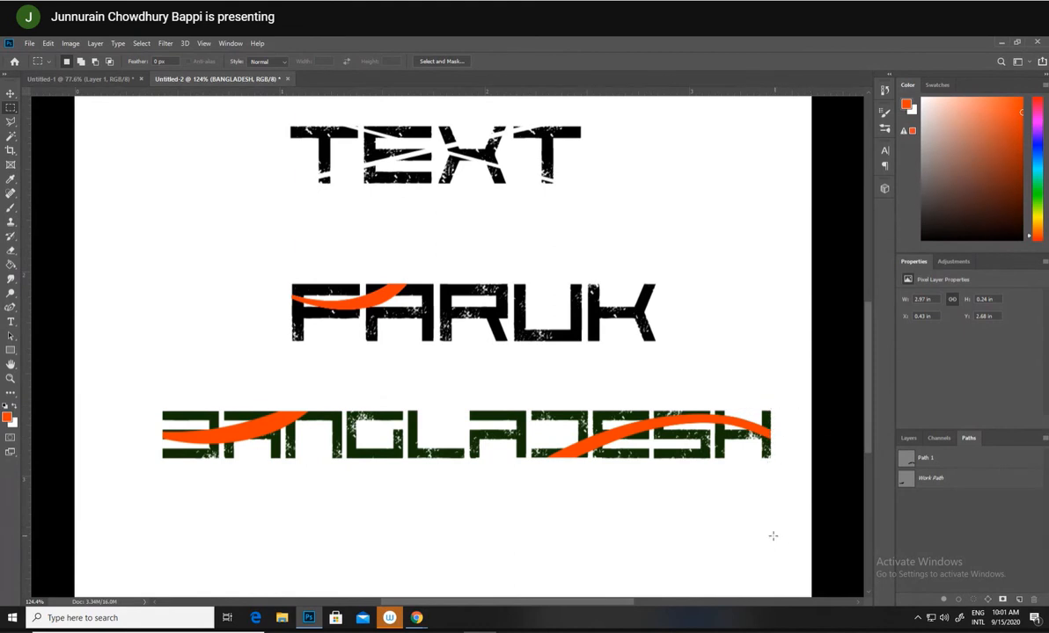
Switch to the Google Meet window, admit the waiting participant, and return to Photoshop
click(11, 379)
drag(383, 473, 324, 500)
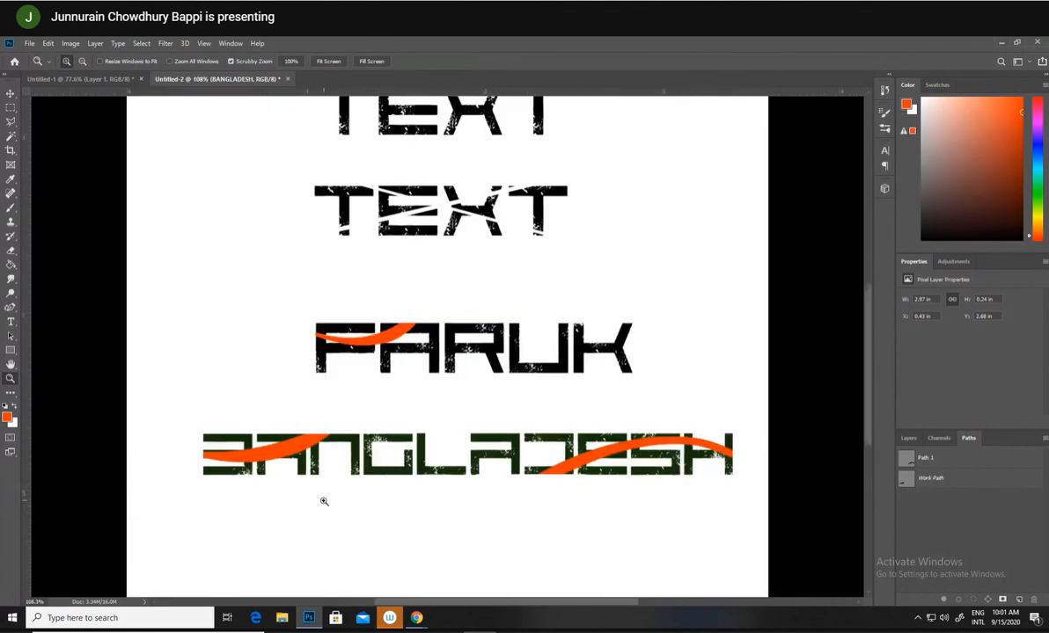
mouse_move(416, 617)
click(371, 554)
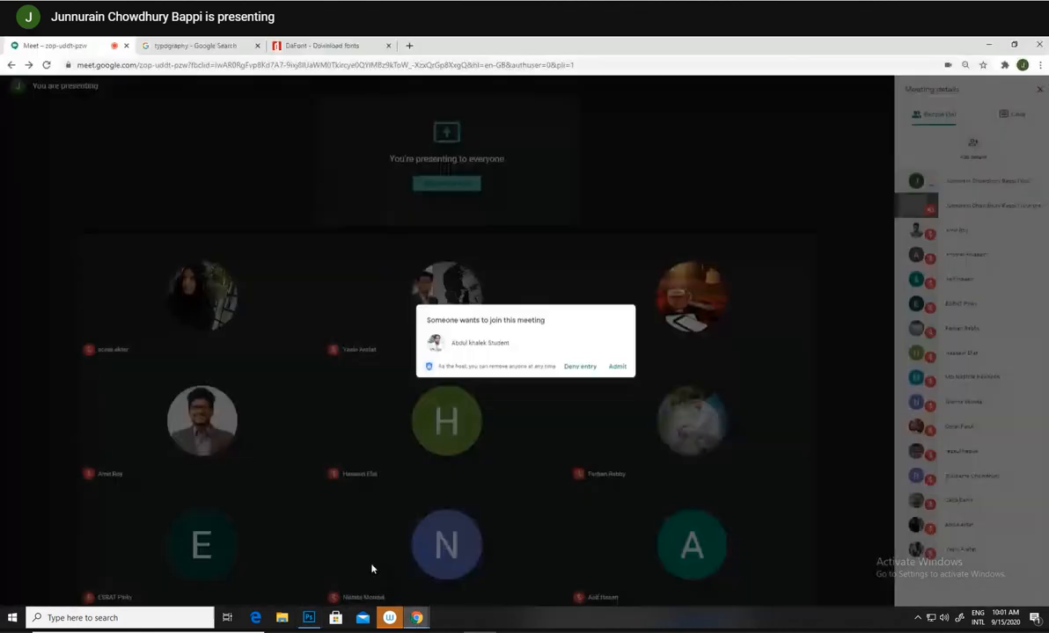
click(616, 367)
click(309, 617)
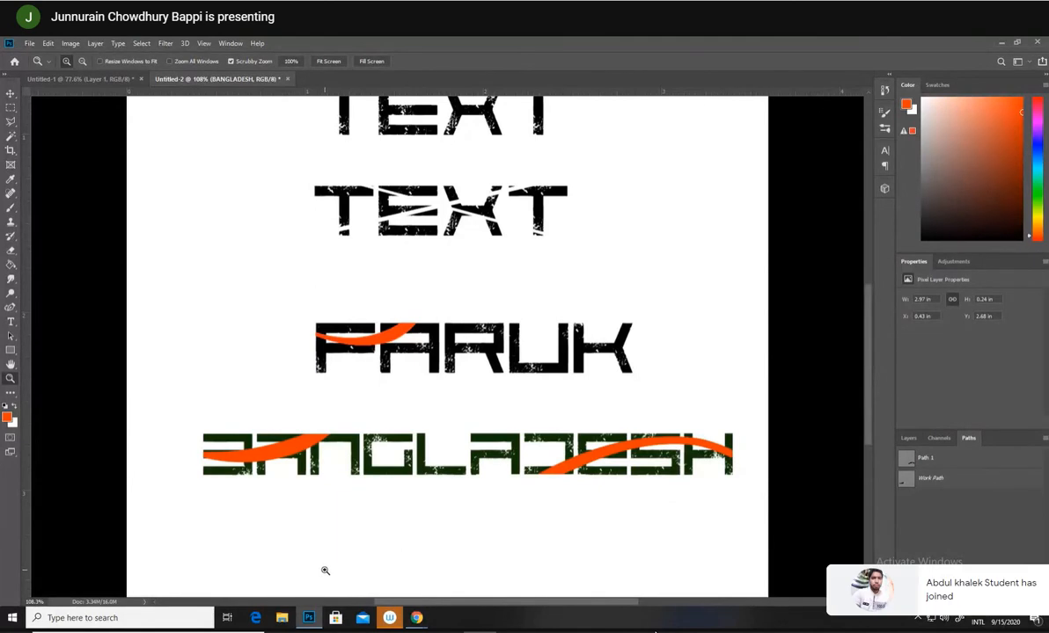
scroll(449, 535, down, 2)
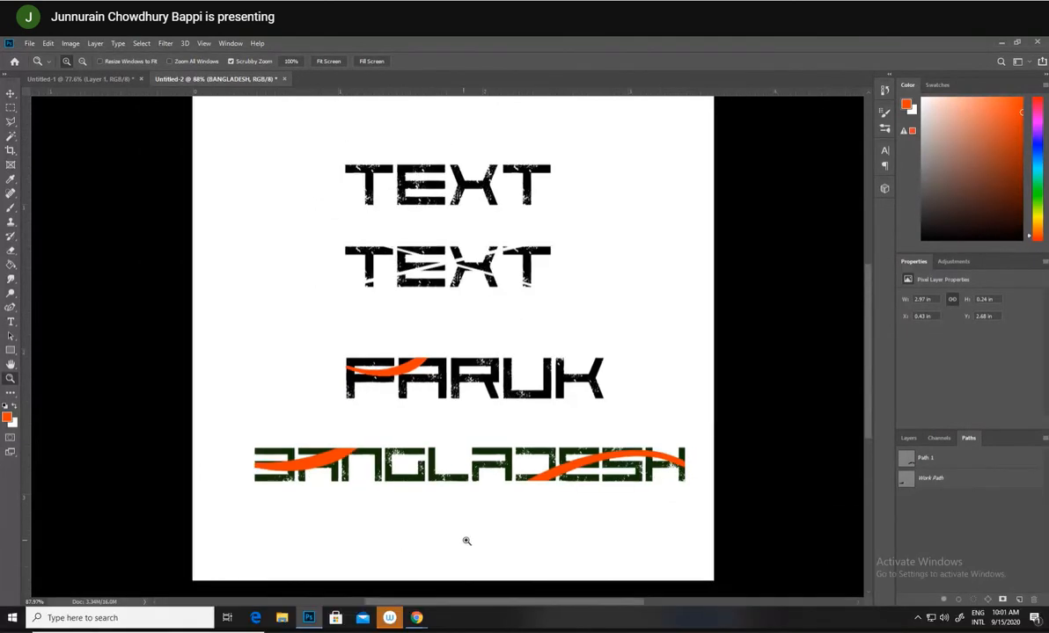
scroll(428, 467, down, 1)
scroll(444, 473, up, 4)
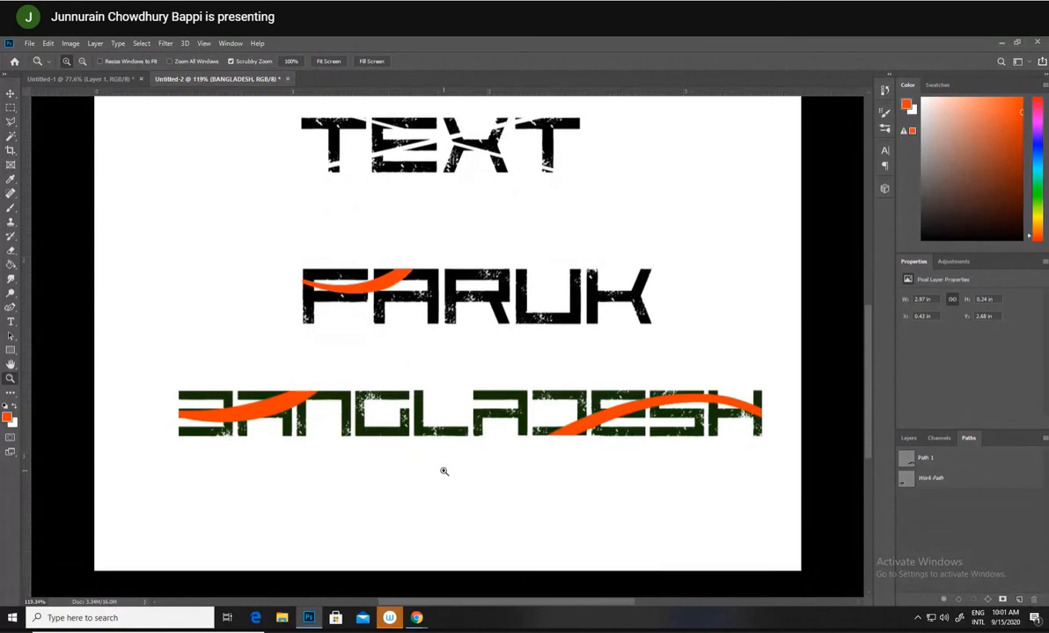
scroll(362, 333, down, 2)
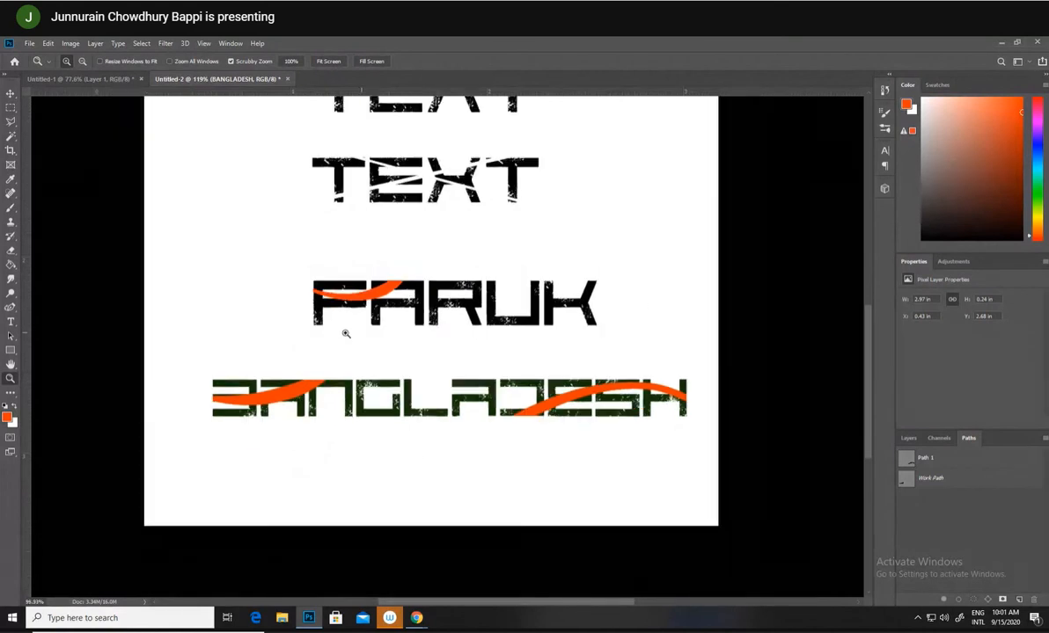
scroll(486, 490, up, 3)
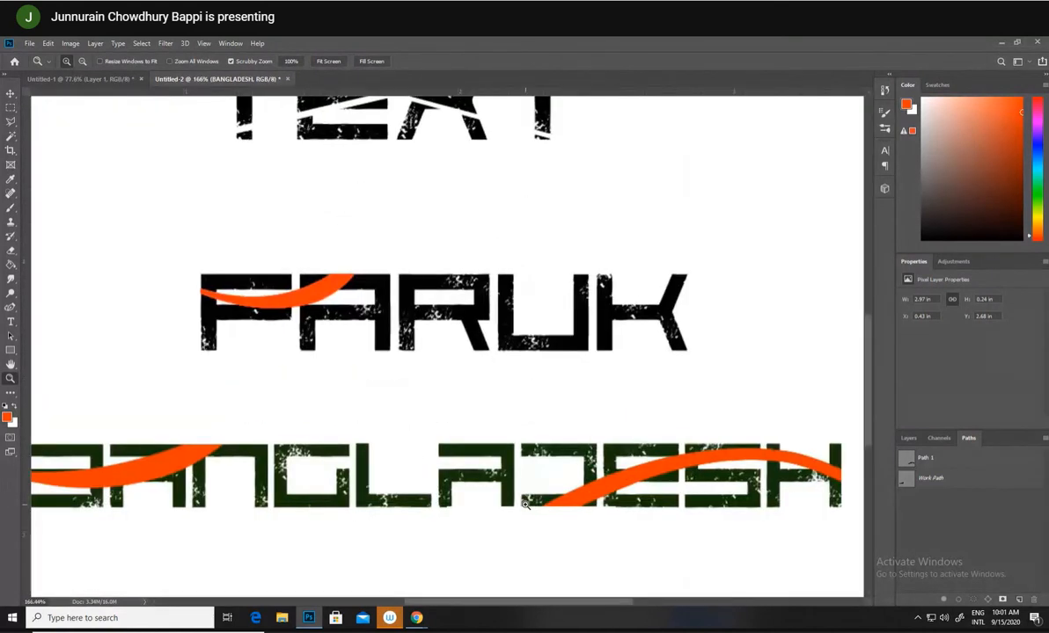
scroll(482, 512, down, 2)
Check the Google Meet window and its participants, and return to Photoshop
mouse_move(410, 621)
click(353, 574)
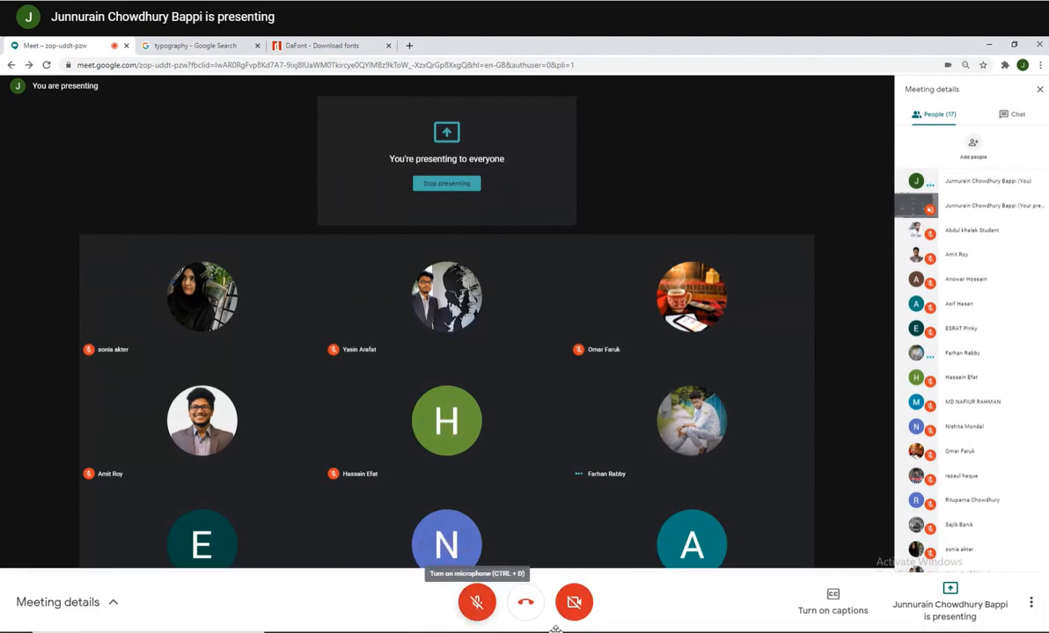
click(309, 619)
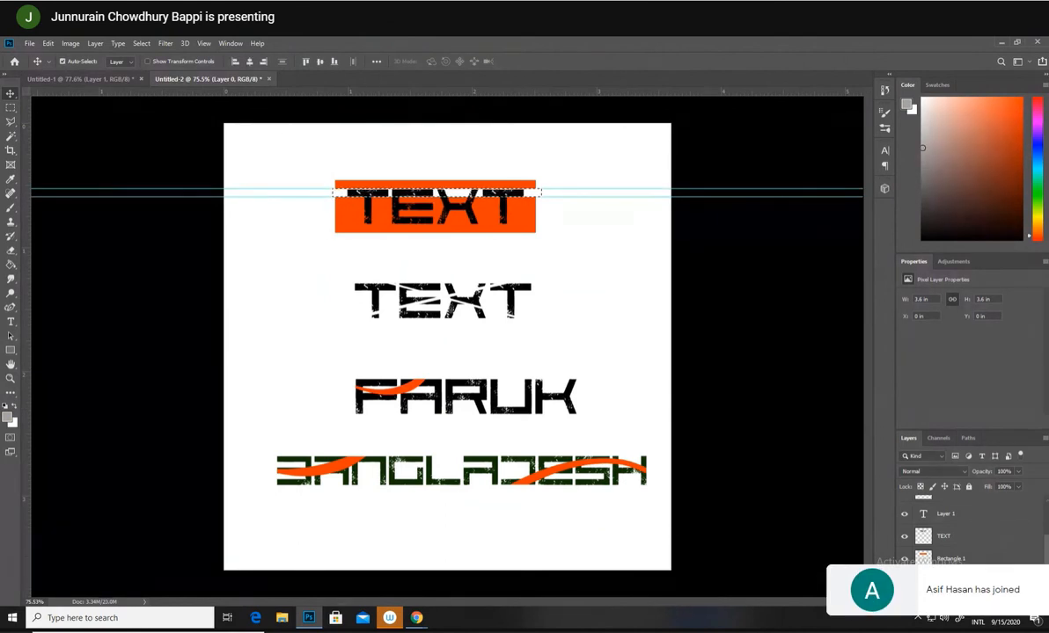
Paint the selected strip across the upper part of TEXT grey on the Rectangle 1 layer, and deselect
click(958, 559)
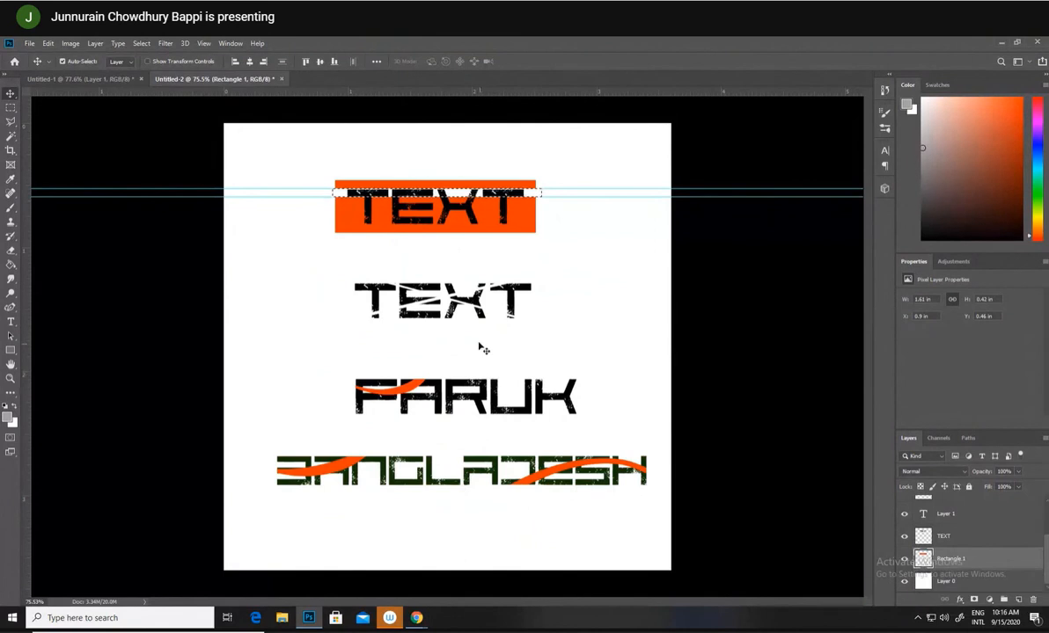
key(b)
drag(186, 182, 66, 189)
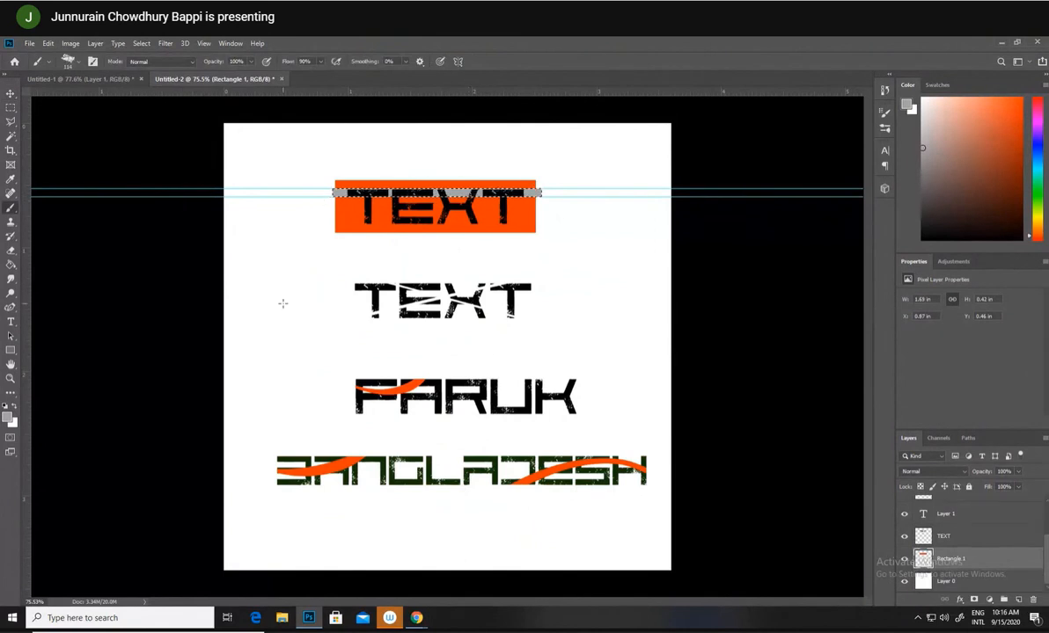
key(ctrl+d)
Move both horizontal guides off the TEXT design, one above the canvas and the other to its upper edge
click(10, 92)
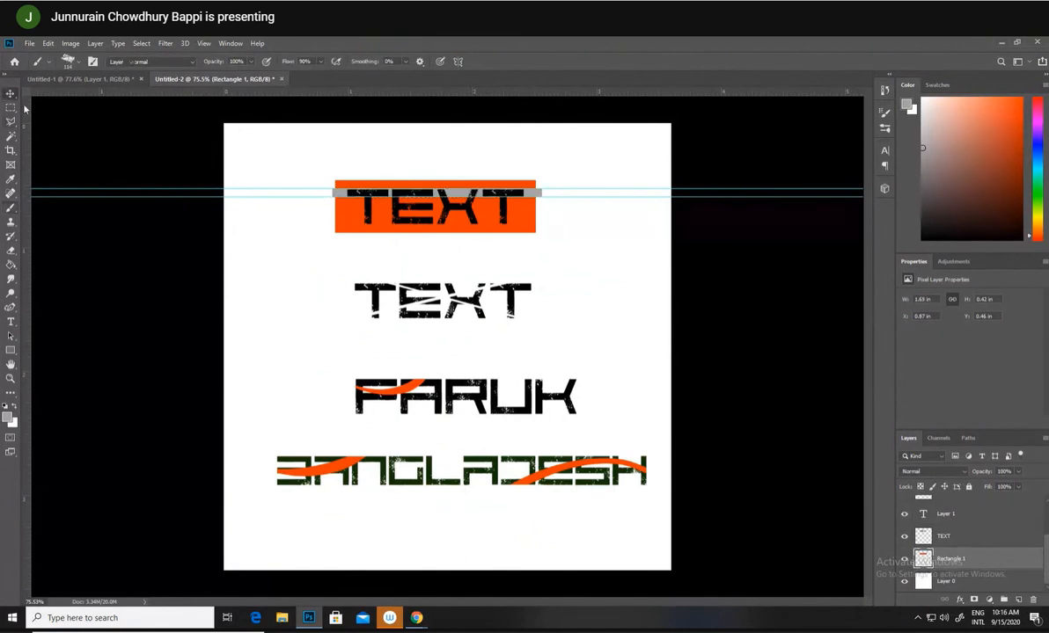
drag(316, 188, 313, 99)
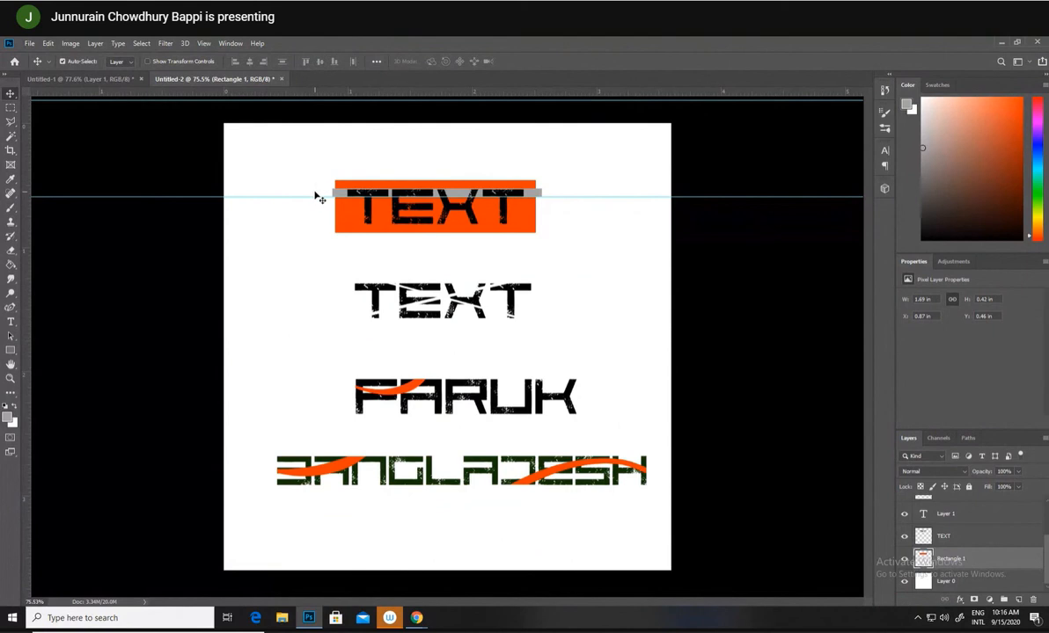
drag(315, 190, 314, 121)
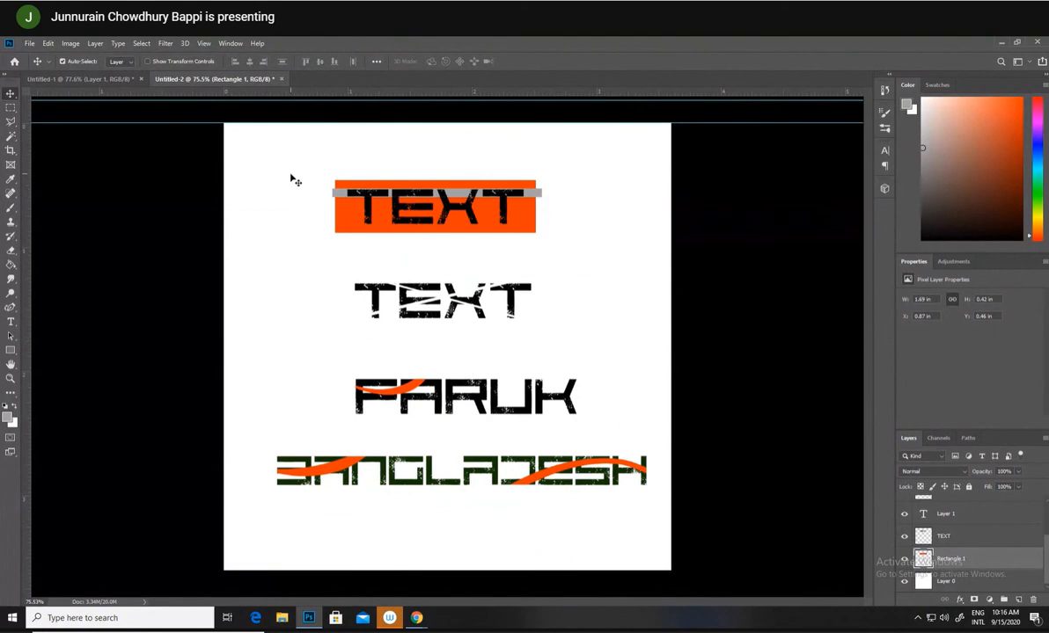
Delete both ends of the grey strip that protrude beyond the orange rectangle using rectangular selections, and deselect
click(9, 108)
drag(309, 174, 335, 242)
key(Delete)
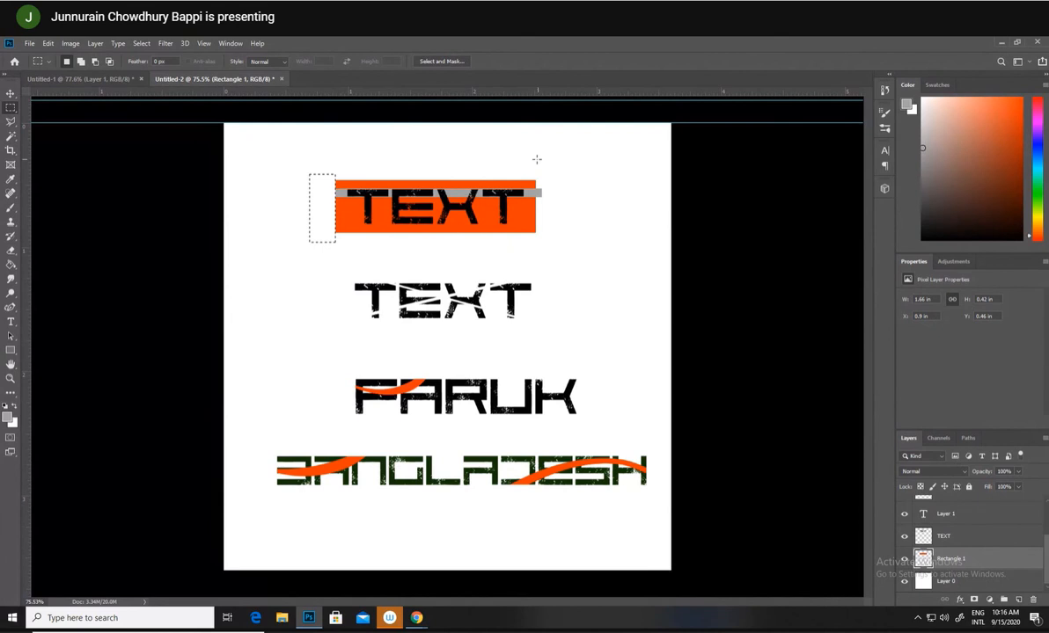
drag(536, 160, 562, 260)
drag(536, 148, 561, 248)
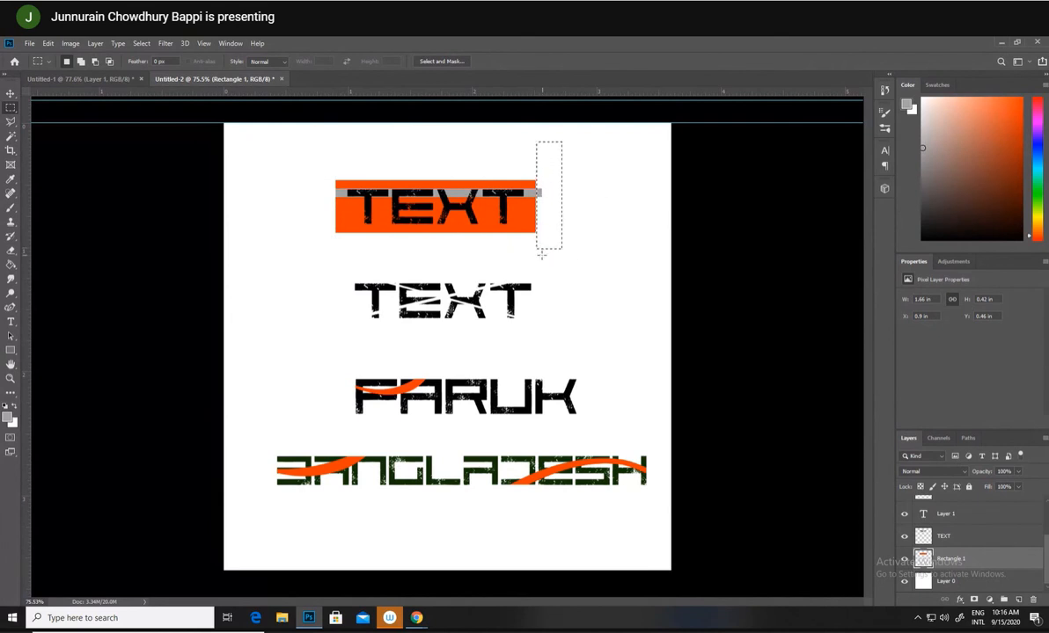
drag(533, 138, 564, 252)
key(Delete)
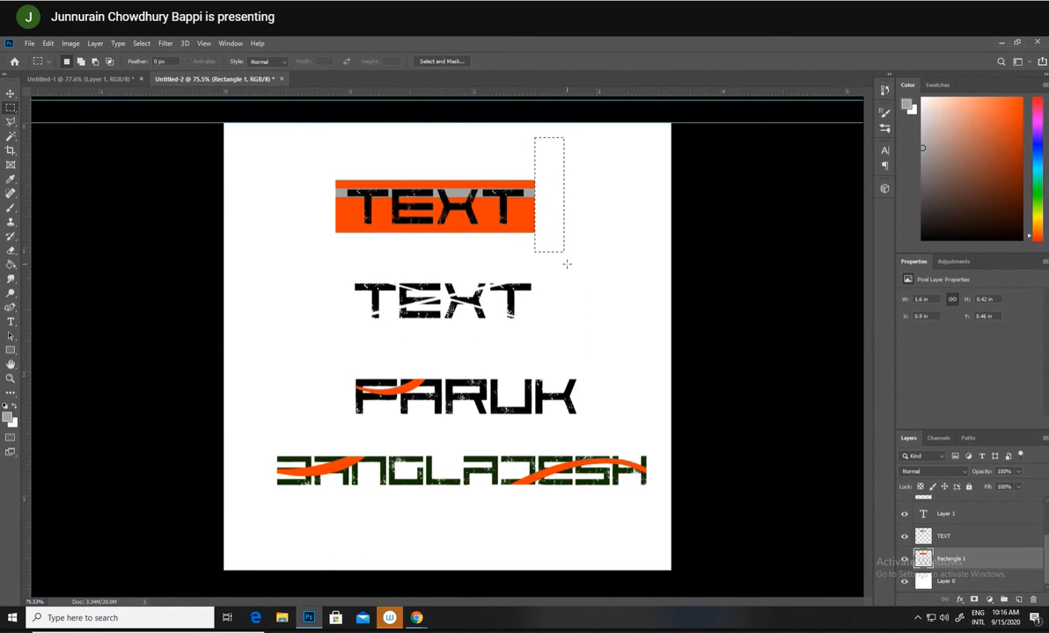
key(ctrl+d)
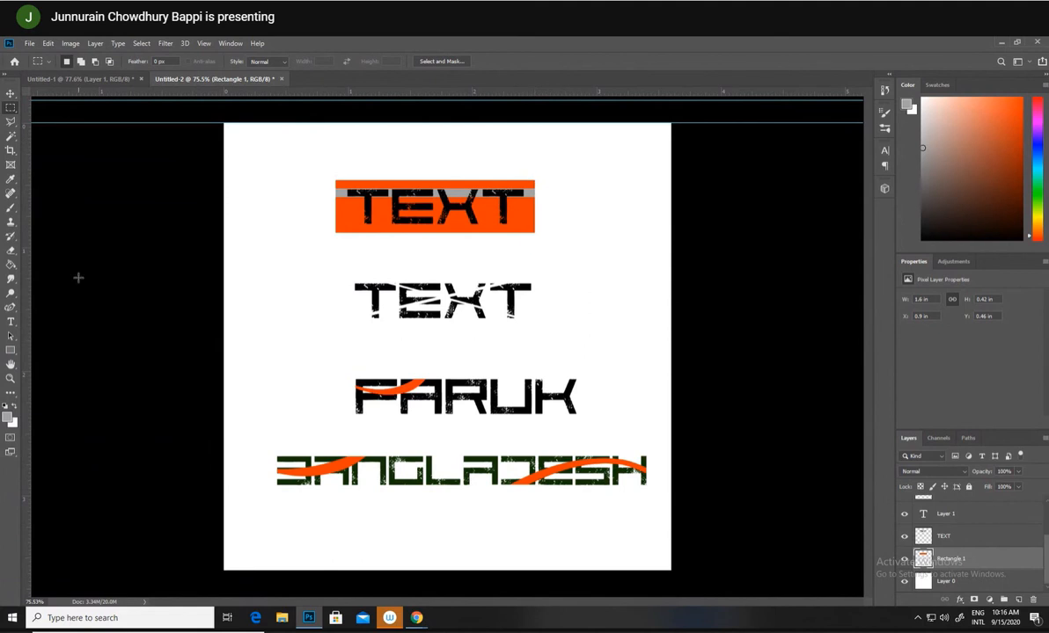
Select the grey strip across TEXT with the Magic Wand, repaint it near-white with the Brush, and deselect
click(13, 378)
drag(262, 346, 240, 338)
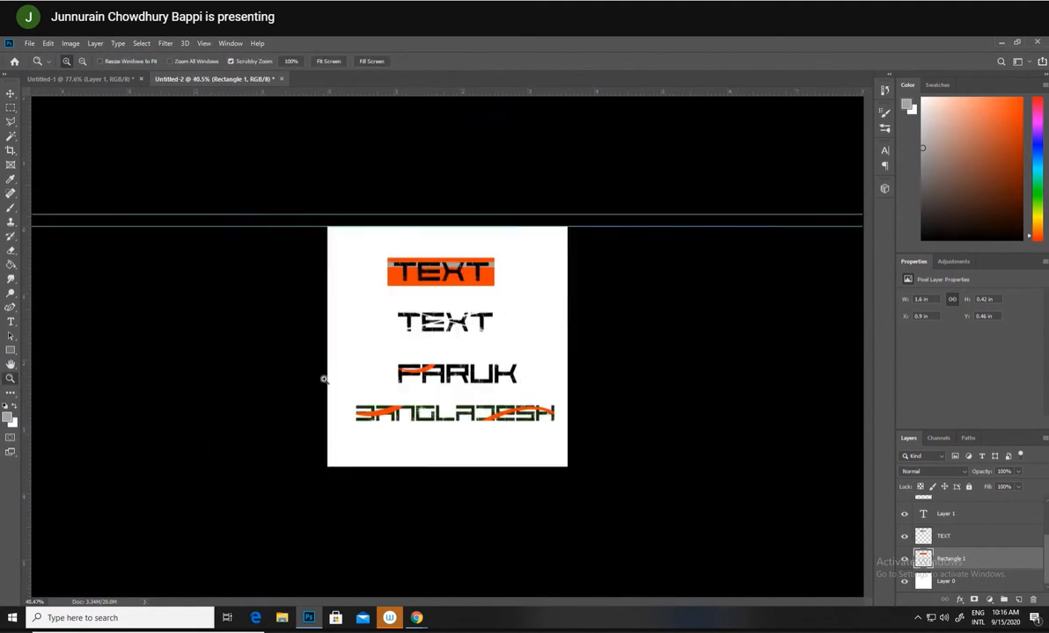
drag(358, 359, 501, 310)
scroll(493, 308, up, 1)
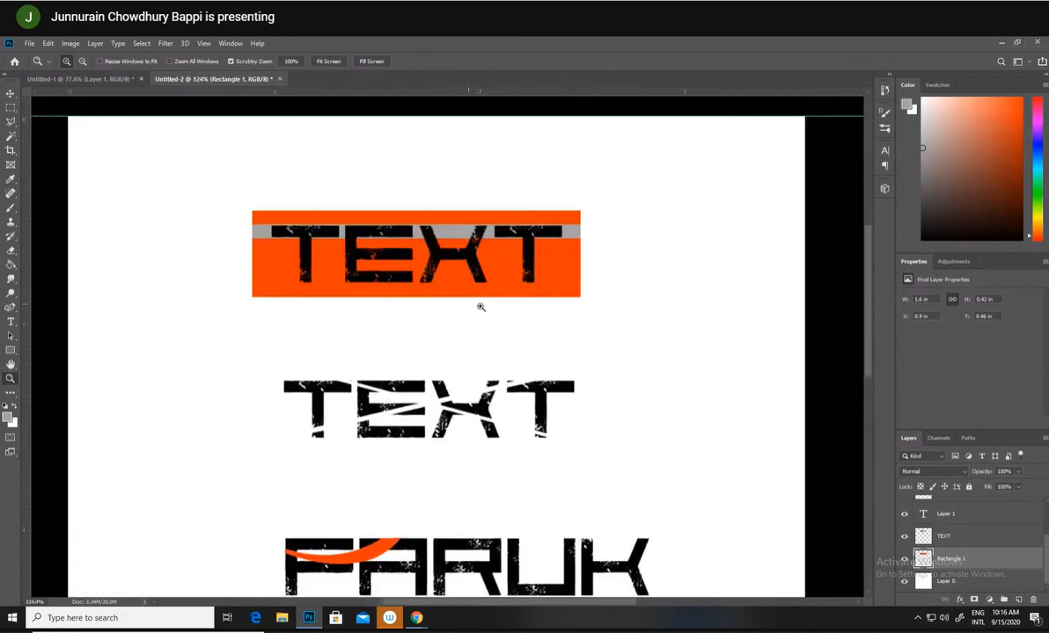
scroll(469, 303, up, 2)
click(11, 135)
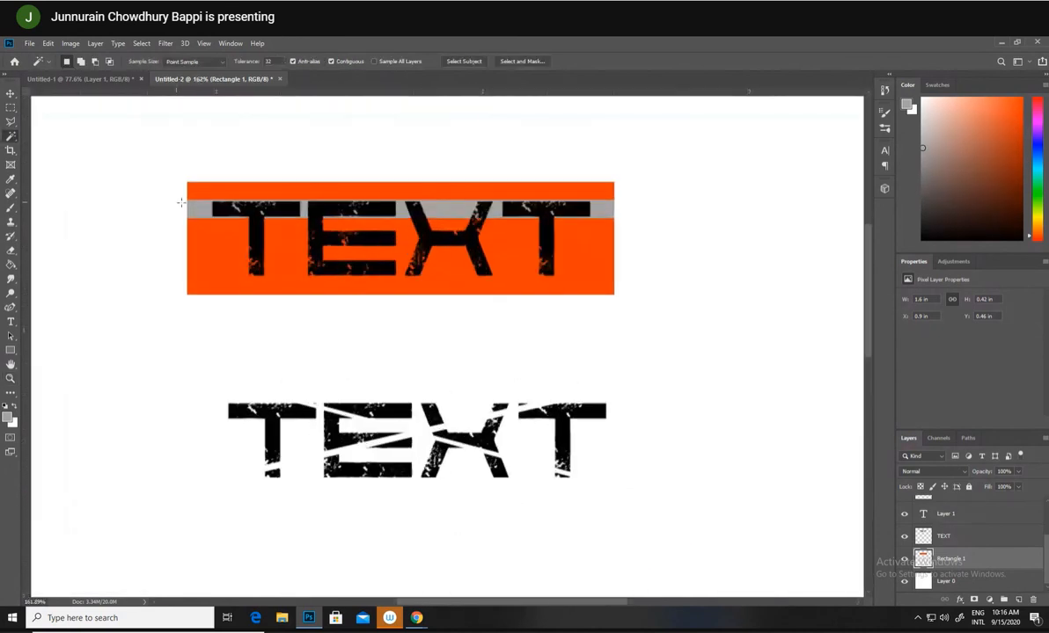
click(203, 213)
key(b)
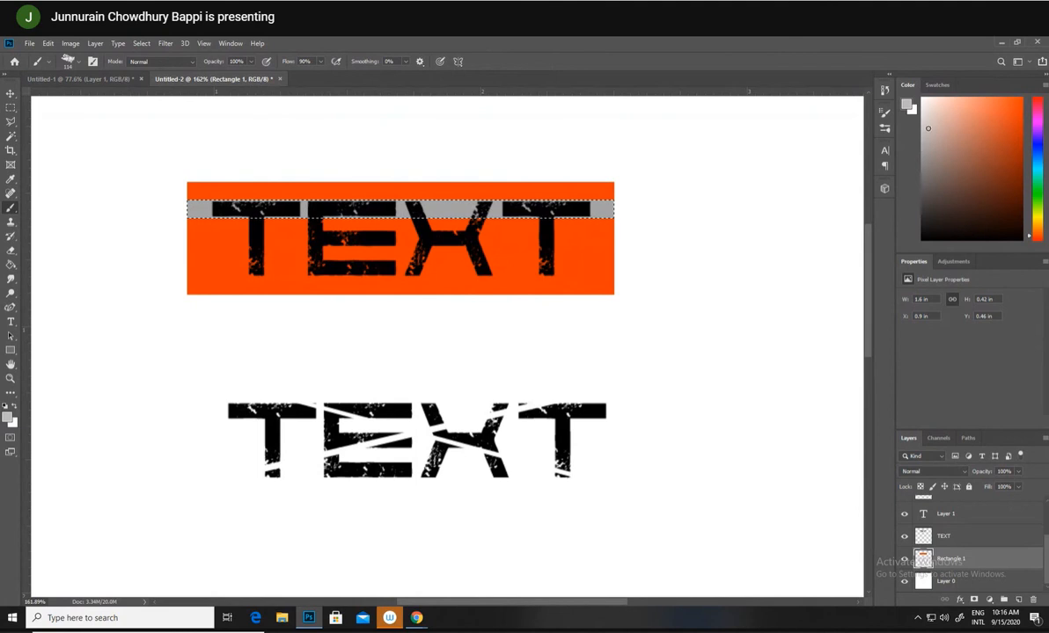
drag(607, 209, 192, 208)
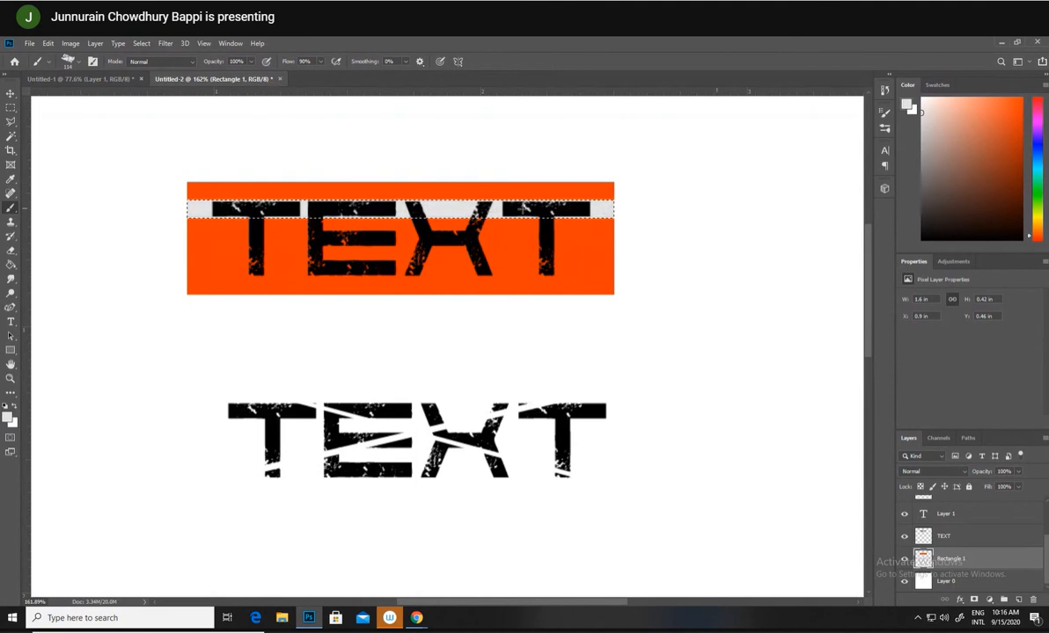
click(925, 108)
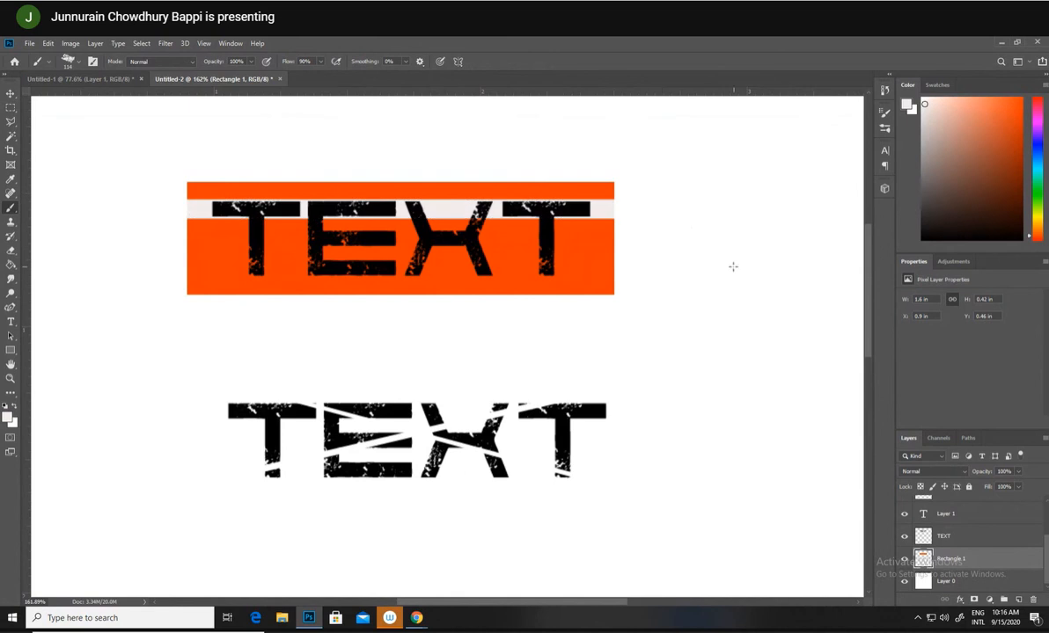
View the whole lettering canvas, and switch to the Google Meet window
key(z)
drag(730, 278, 693, 280)
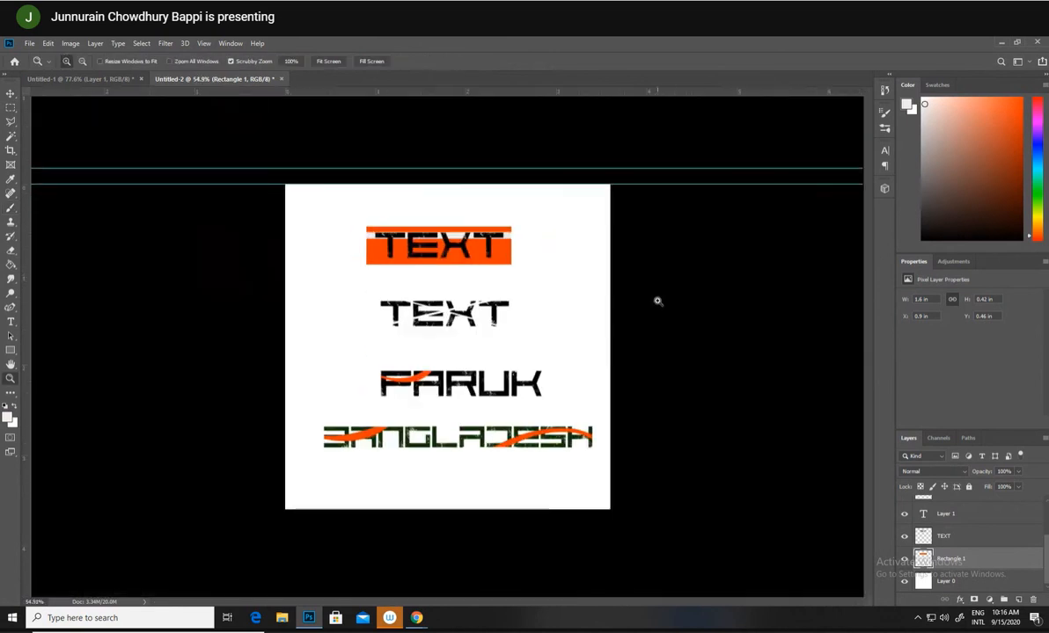
mouse_move(417, 618)
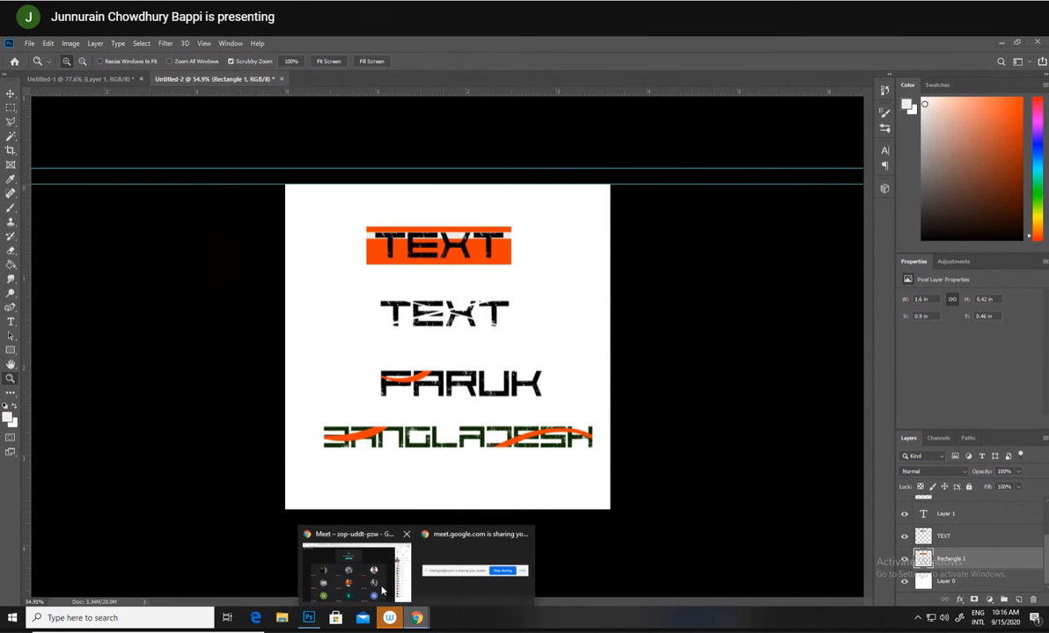
click(379, 585)
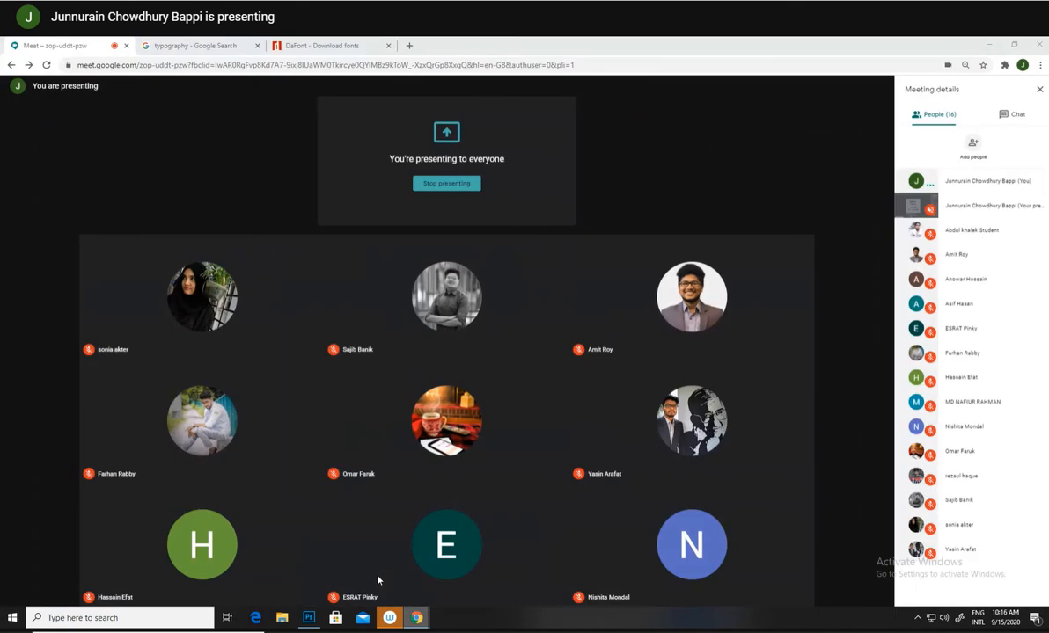
click(916, 619)
click(916, 620)
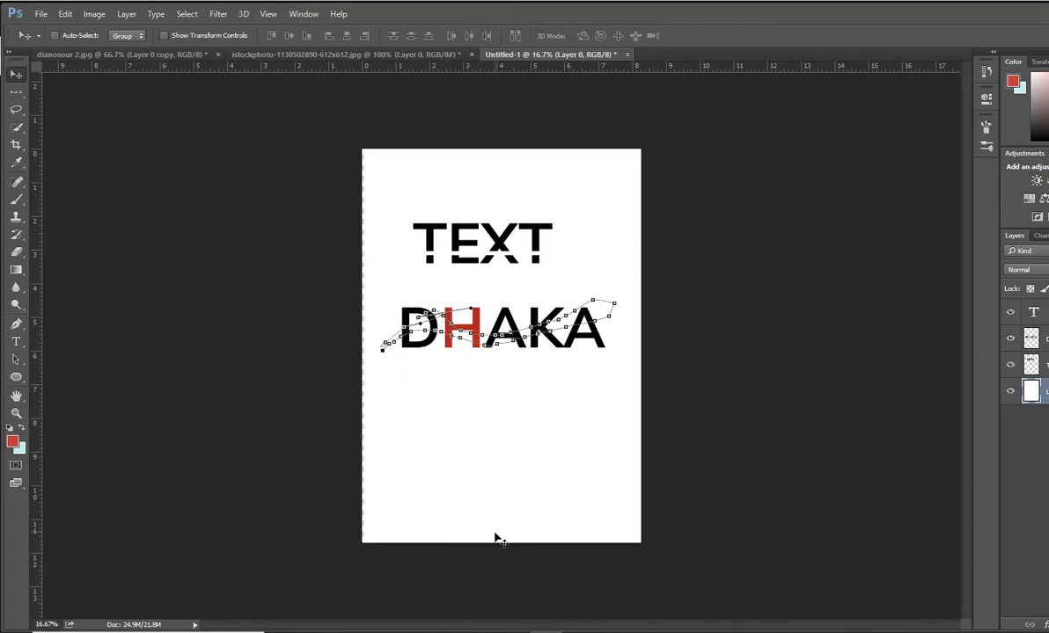
Shift the white background layer slightly, and place a single-row marquee selection across the middle of DHAKA
drag(385, 306, 376, 299)
drag(465, 359, 451, 362)
click(15, 94)
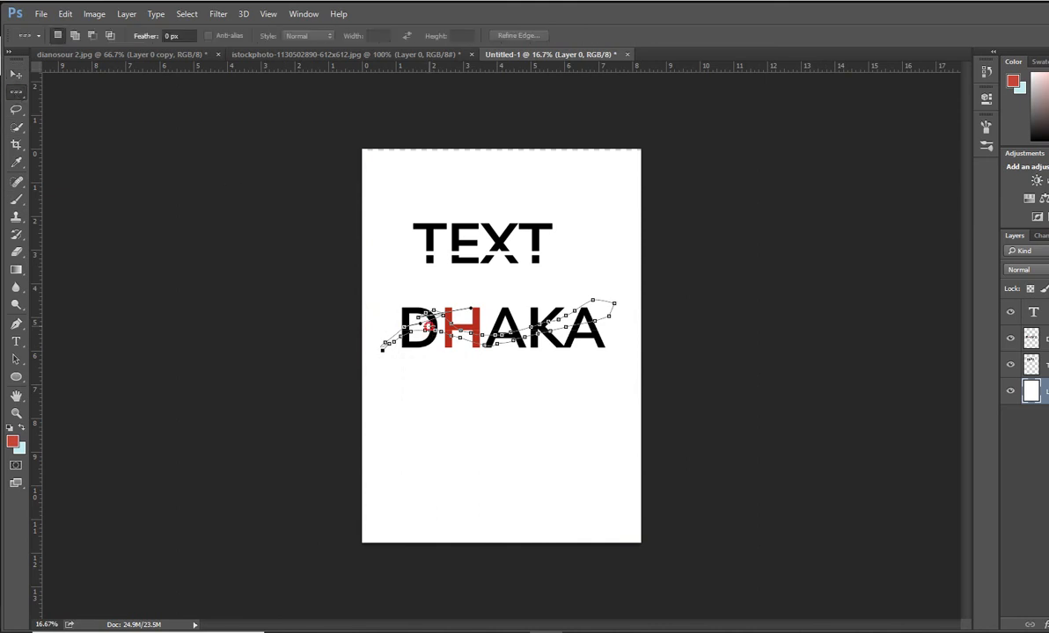
mouse_move(429, 326)
mouse_down()
mouse_move(444, 306)
mouse_move(438, 331)
mouse_up()
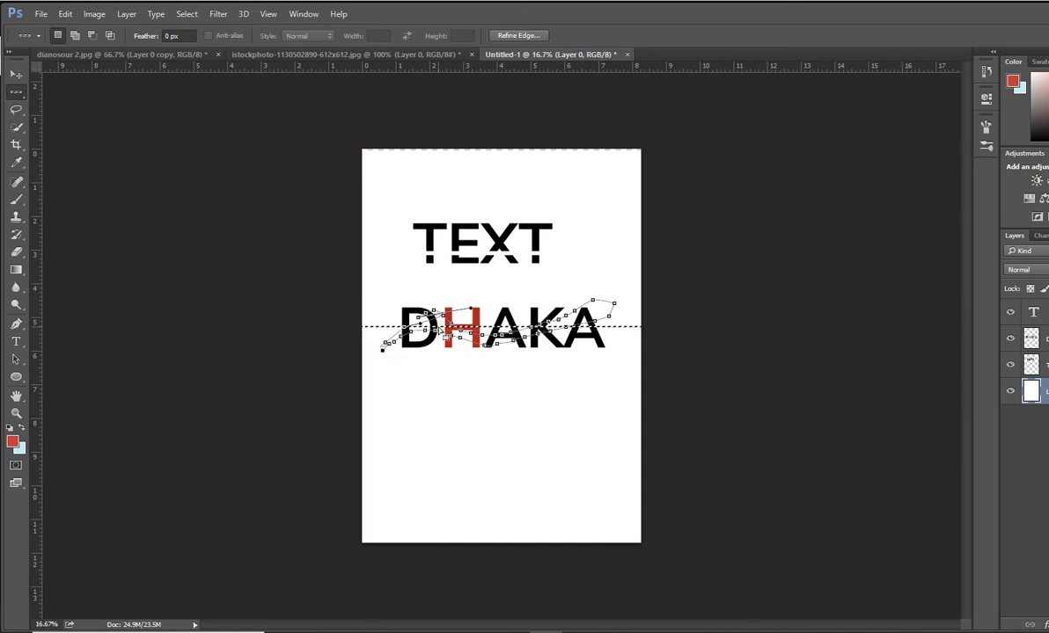
Try to cut the DHAKA lettering along the single-row selection with the Clone Stamp and the Eraser on the DHAKA layer
click(16, 216)
click(459, 321)
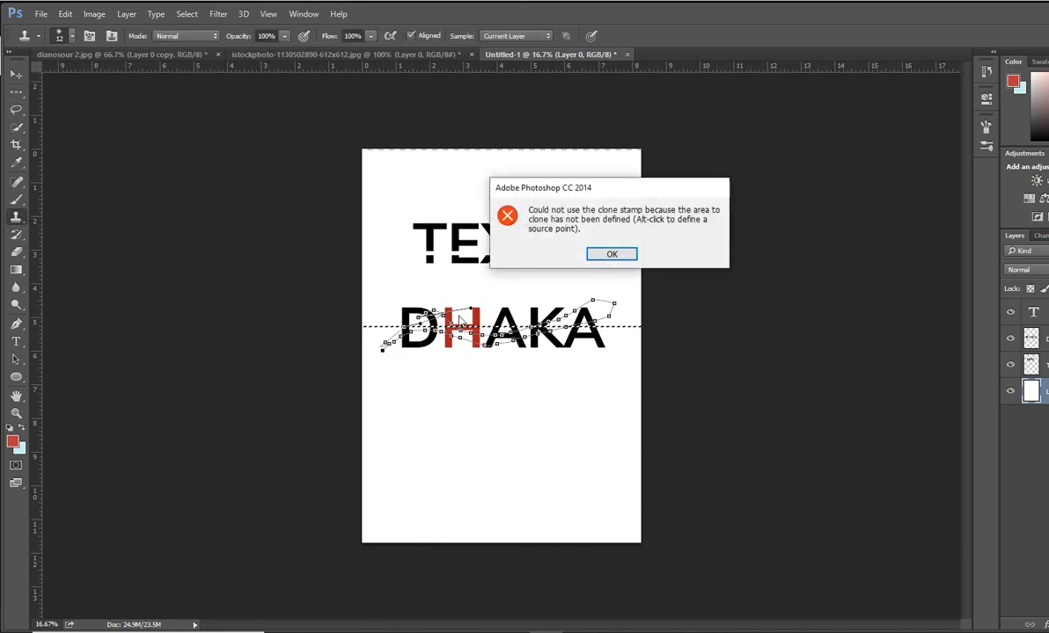
click(612, 253)
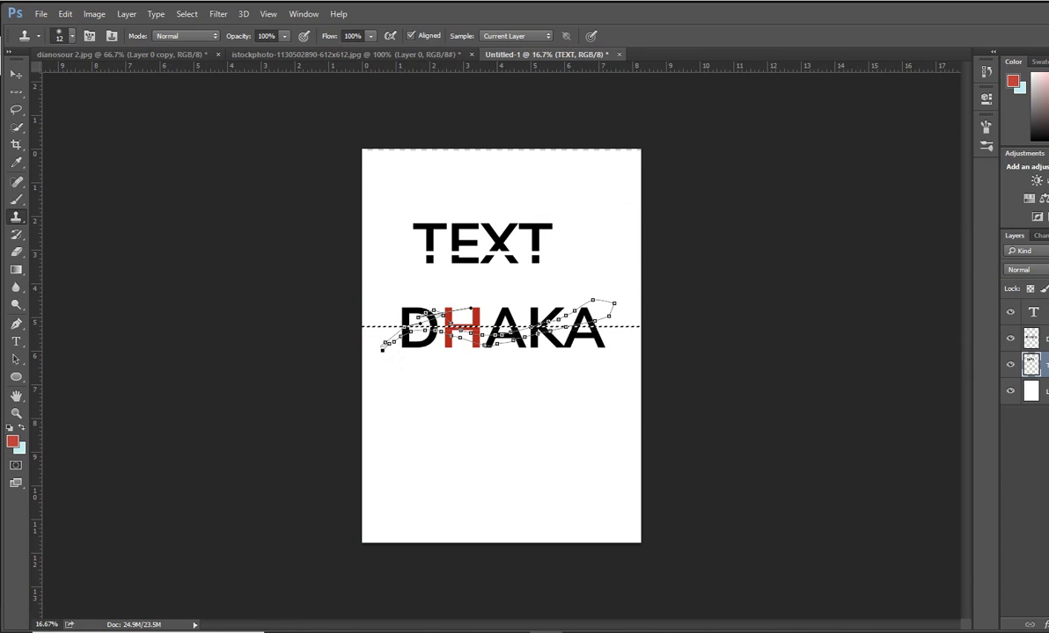
click(1031, 338)
click(470, 337)
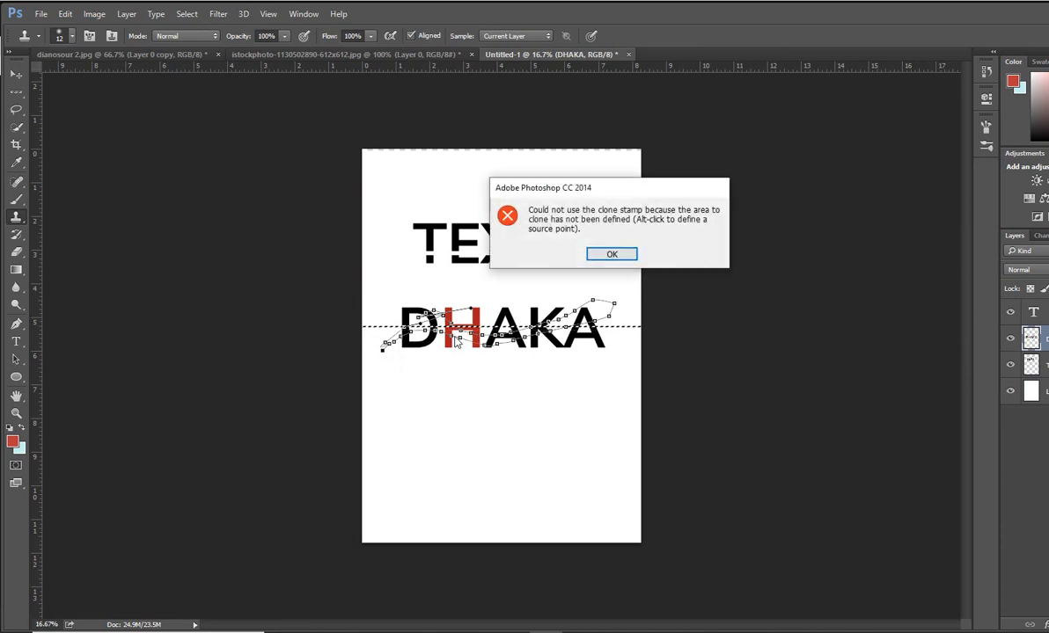
click(610, 253)
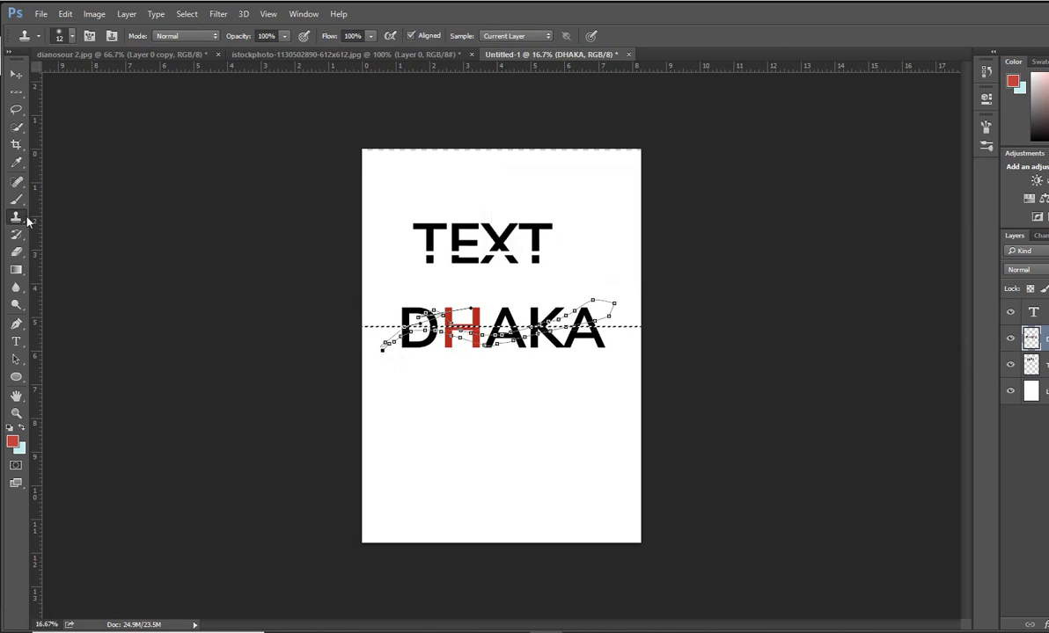
click(15, 252)
click(418, 343)
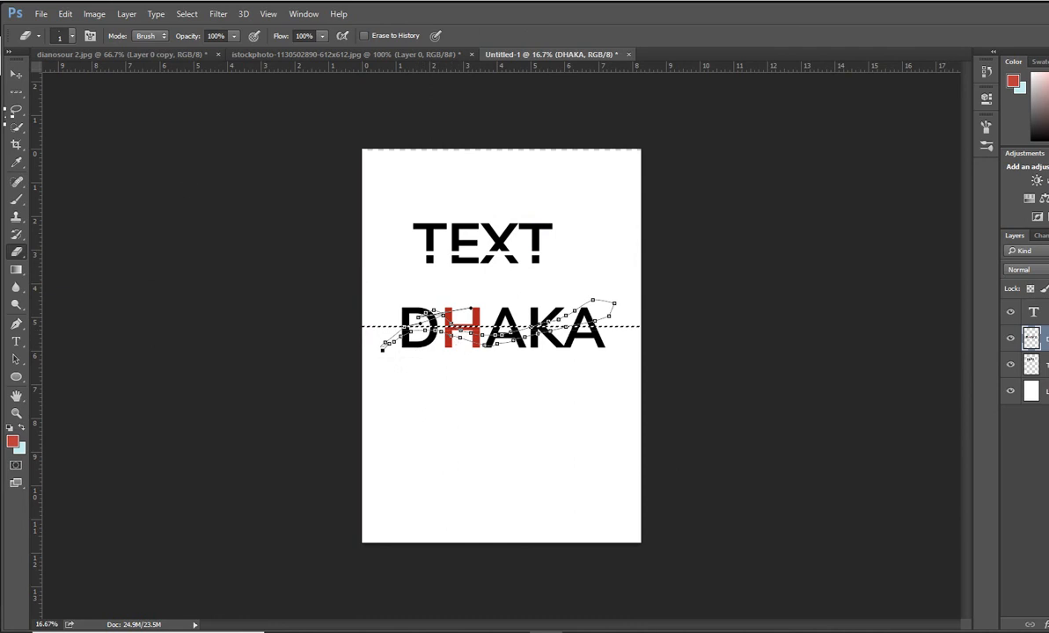
Step back through the document's history past the eraser stroke and the single-row marquee selections
click(988, 70)
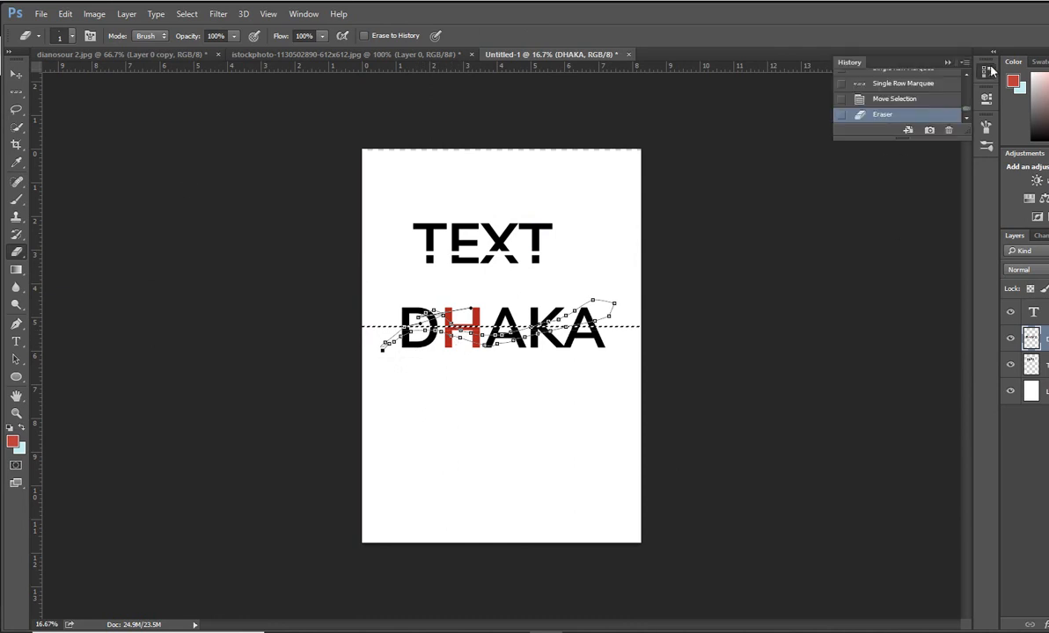
click(902, 82)
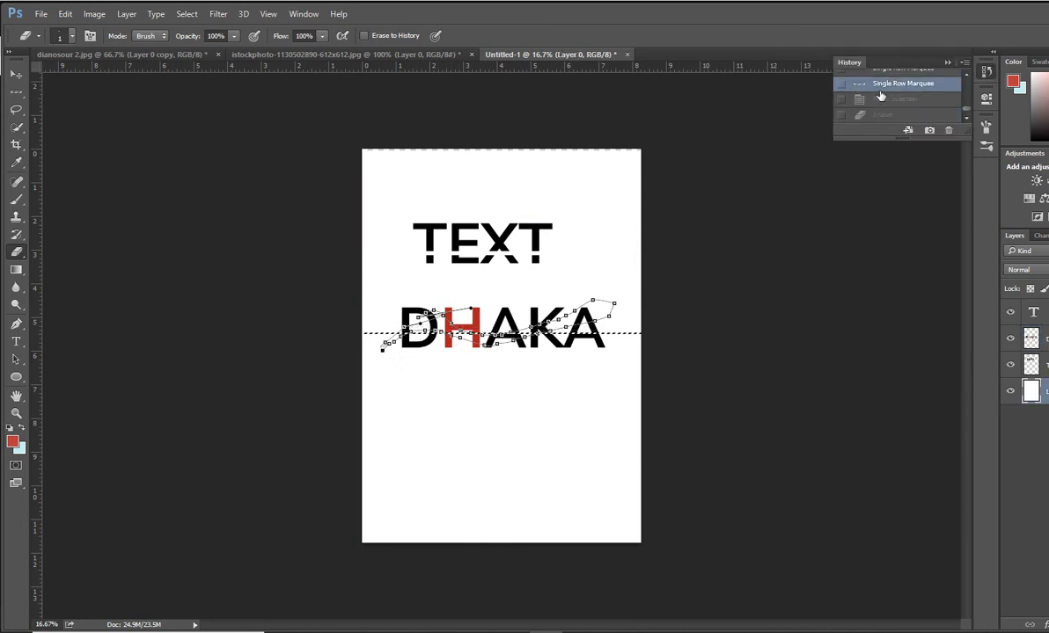
scroll(875, 95, up, 1)
click(876, 96)
scroll(874, 95, up, 1)
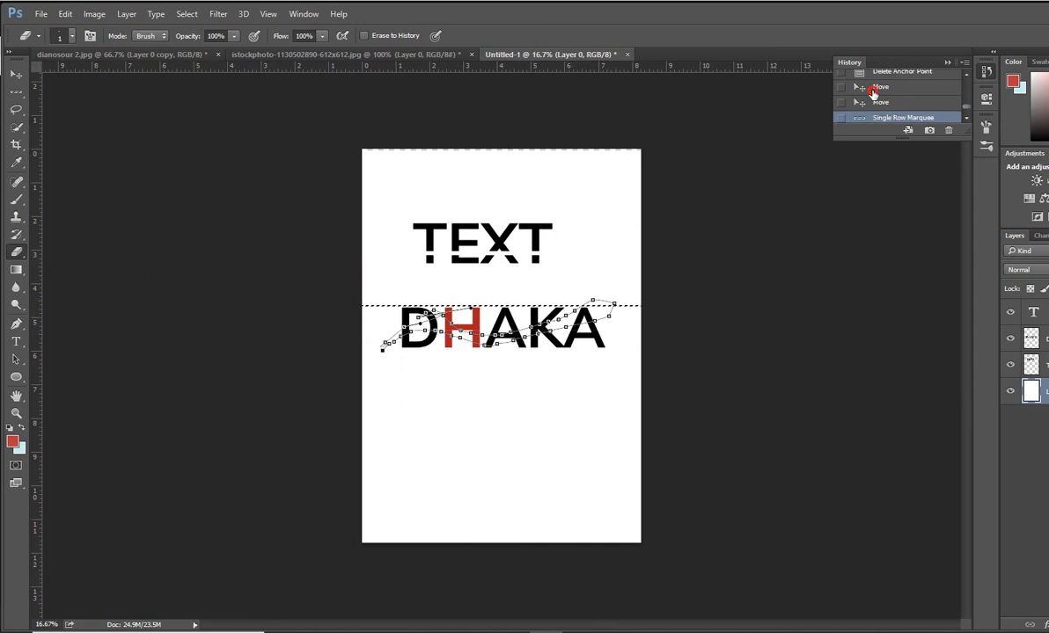
click(872, 92)
scroll(871, 86, up, 1)
click(889, 81)
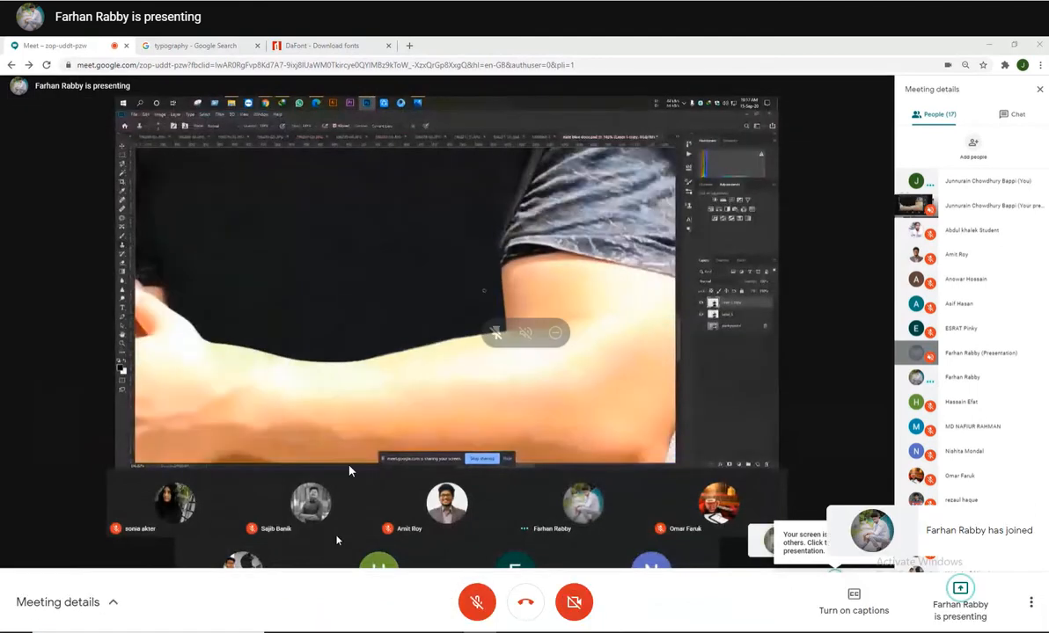
Switch the Google Meet view so the participant's shared presentation is pinned as the large view
click(497, 334)
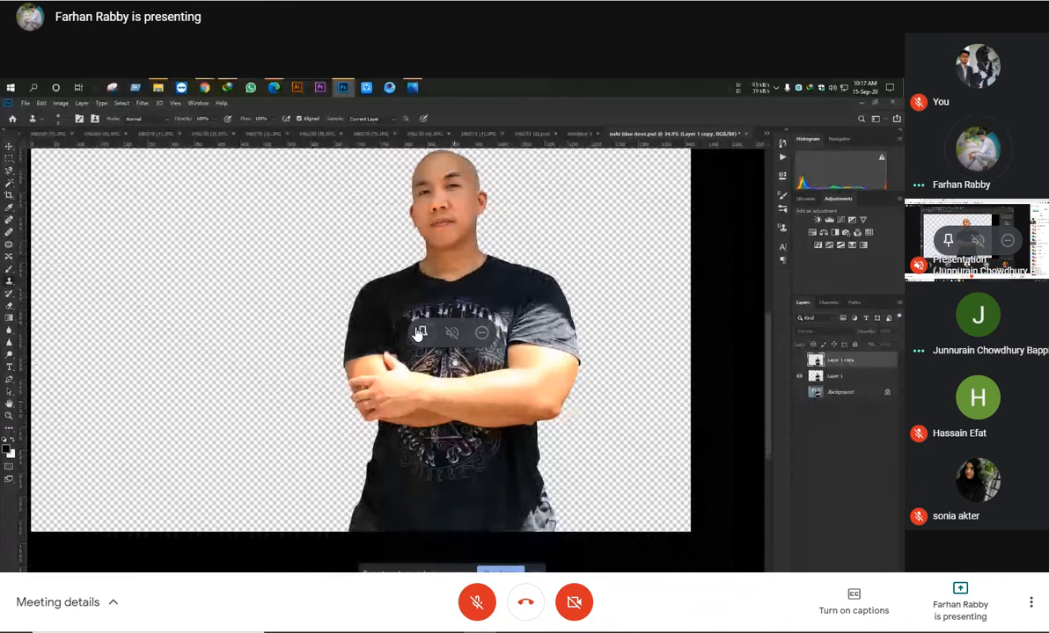
click(422, 332)
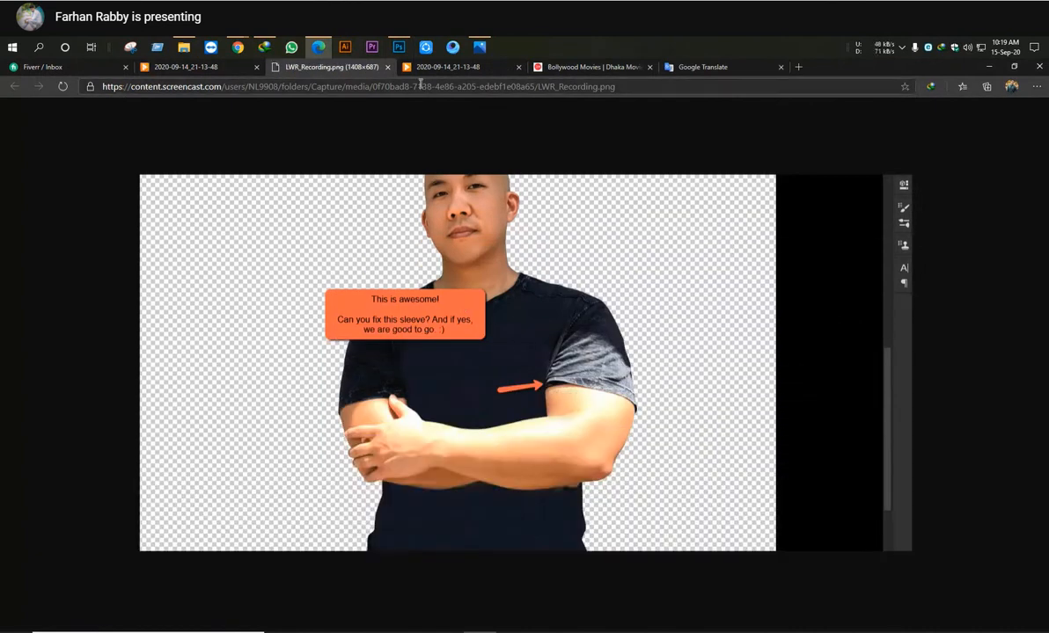
Open the buyer's latest Loom link from the Fiverr inbox, and close the LWR_Recording.png, duplicate 2020-09-14_21-13-48 and Bollywood Movies pages
click(102, 68)
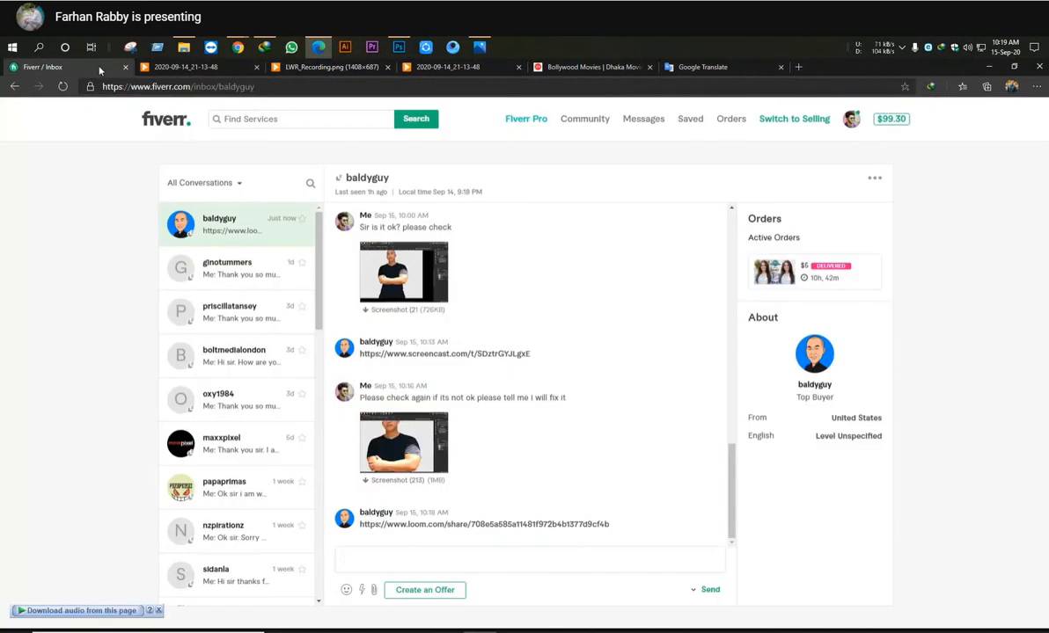
click(413, 520)
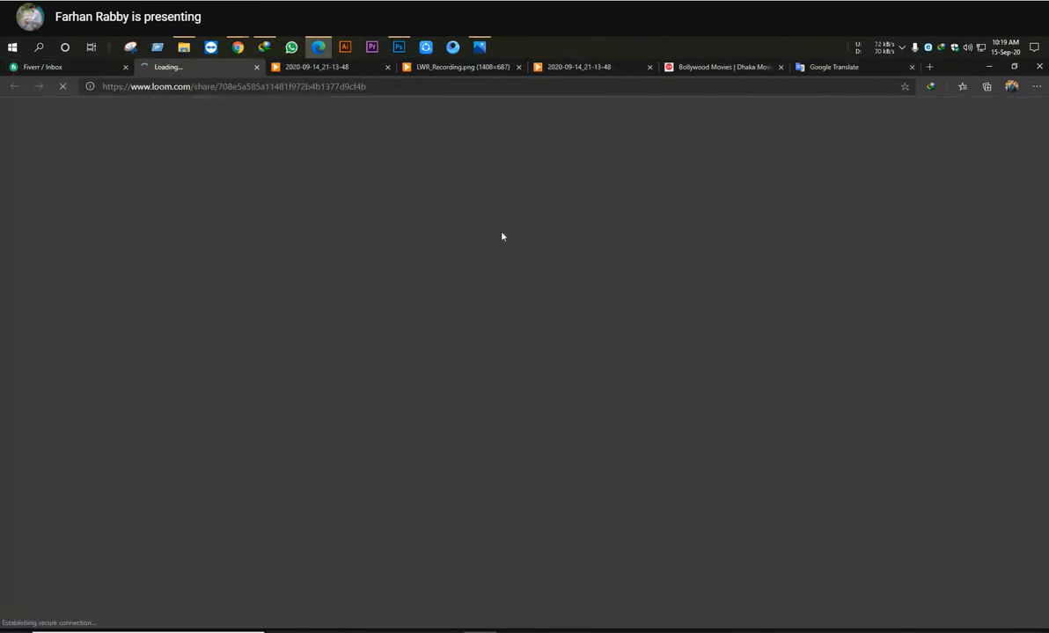
click(519, 67)
click(517, 70)
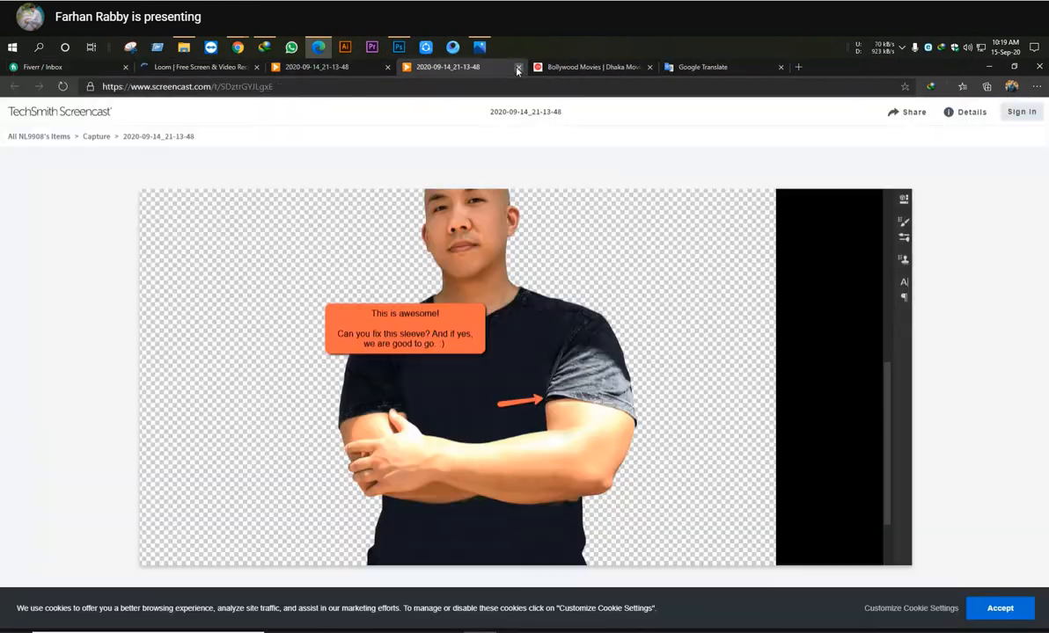
click(517, 70)
click(517, 70)
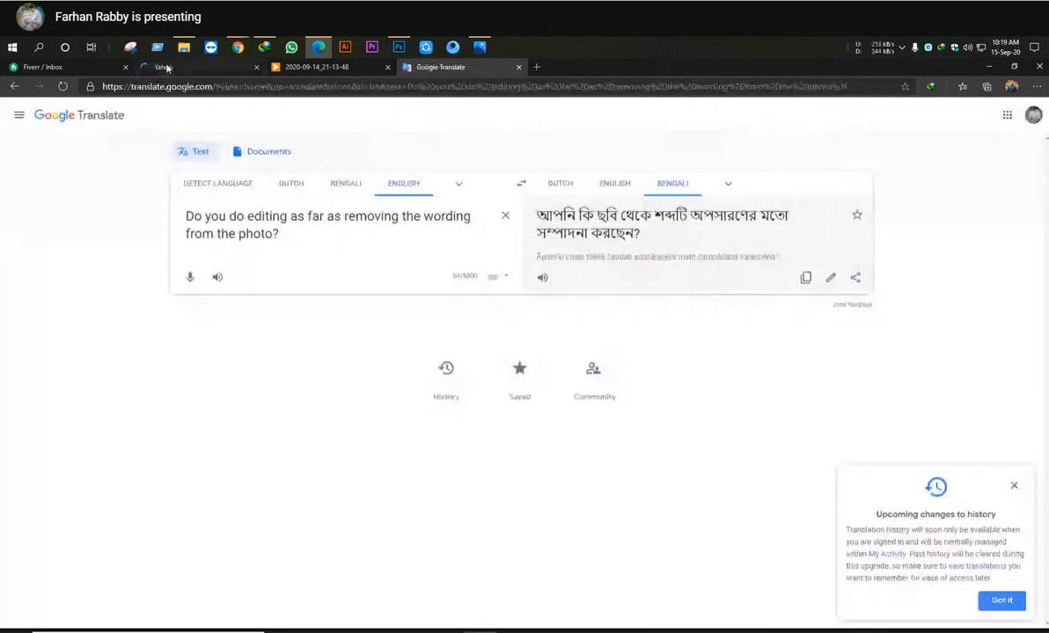
Watch the Loom feedback video in full screen, pausing where the T-shirt's sleeve hem is pointed out, and return to the page
click(154, 64)
click(484, 246)
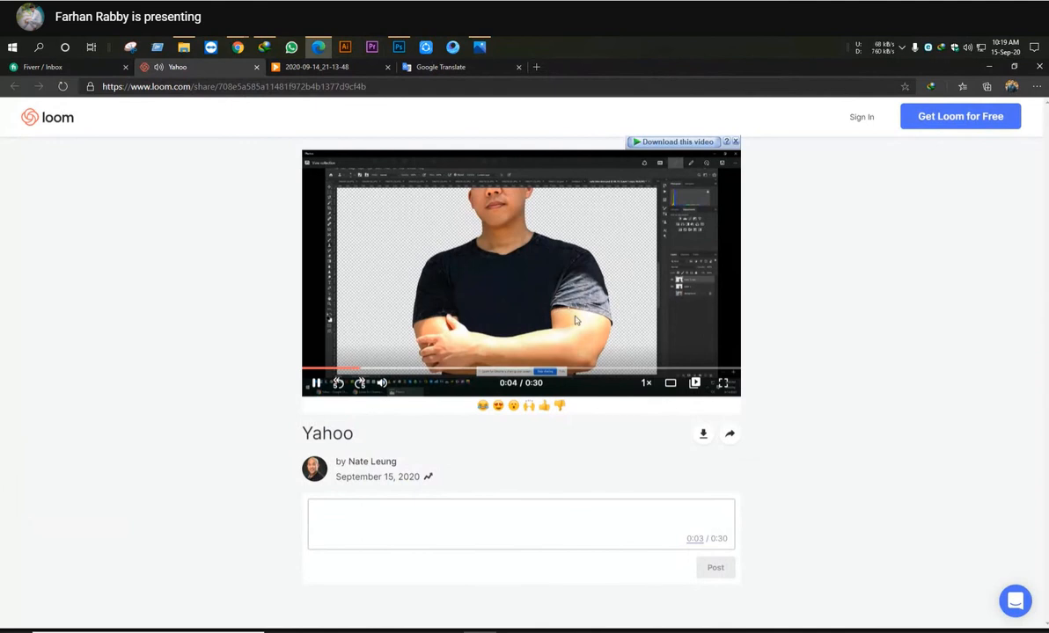
click(722, 383)
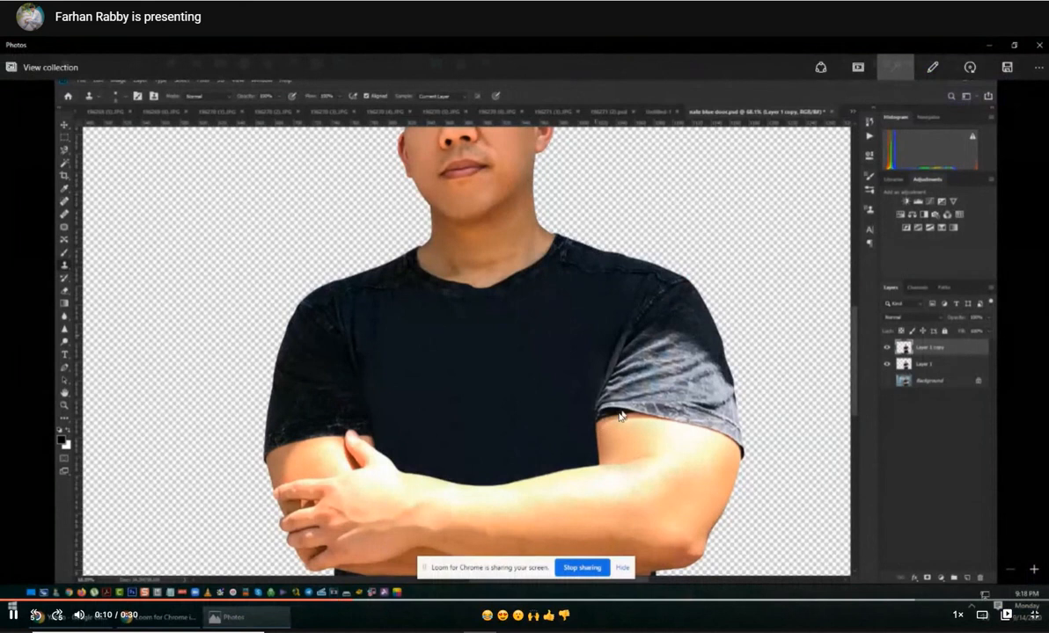
click(495, 443)
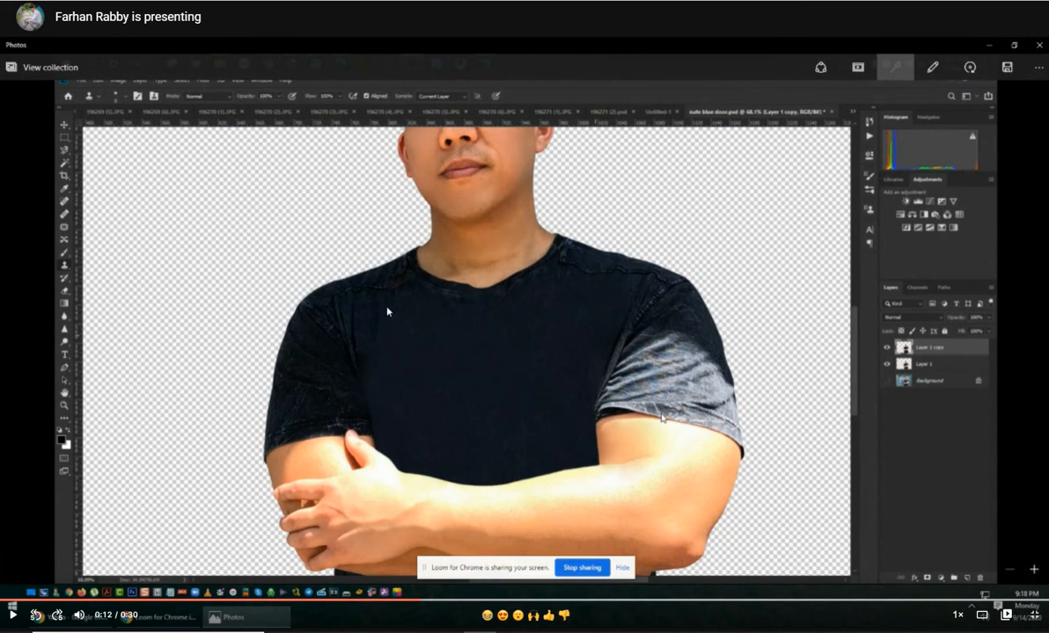
key(space)
click(754, 504)
click(1034, 617)
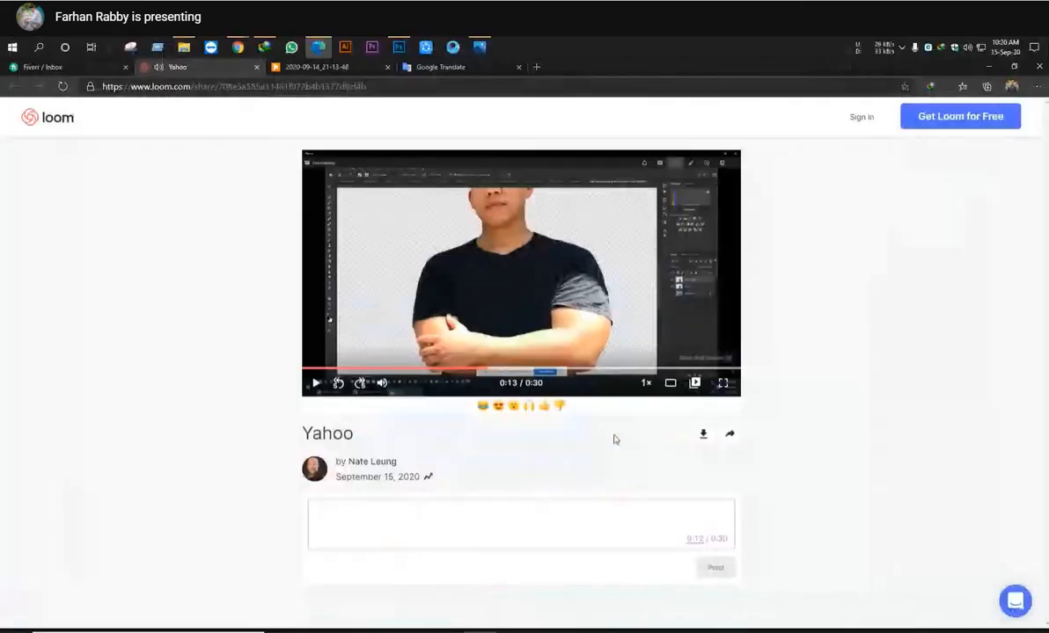
Switch to Photoshop and make the hidden Layer 1 copy visible for retouching the grey sleeve's hem
click(398, 48)
scroll(562, 396, up, 1)
drag(607, 396, 420, 395)
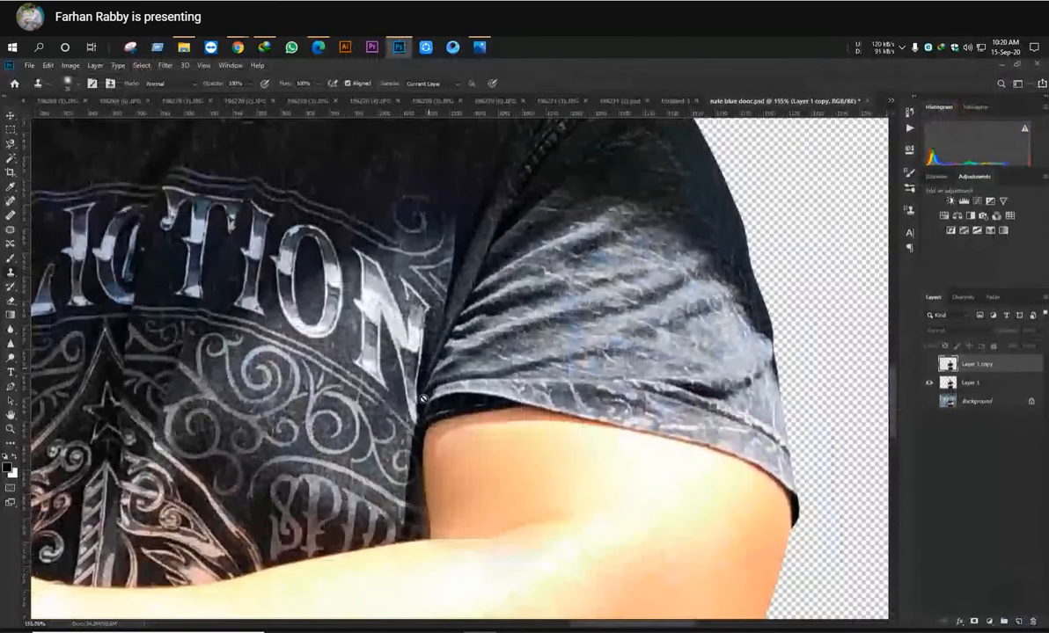
scroll(440, 422, up, 5)
drag(544, 414, 434, 384)
alt+click(667, 396)
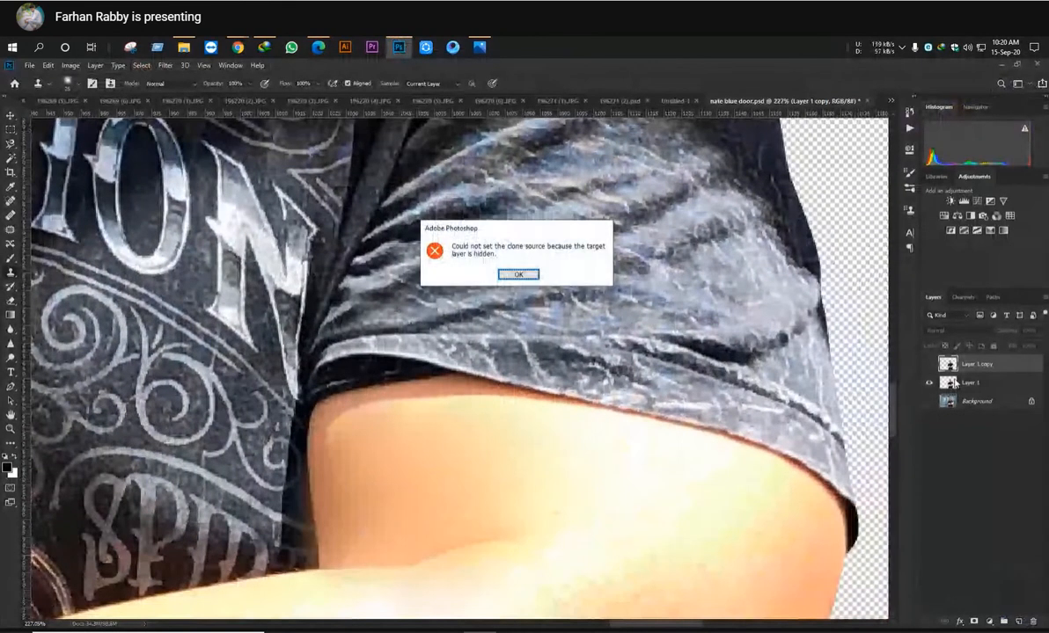
click(518, 275)
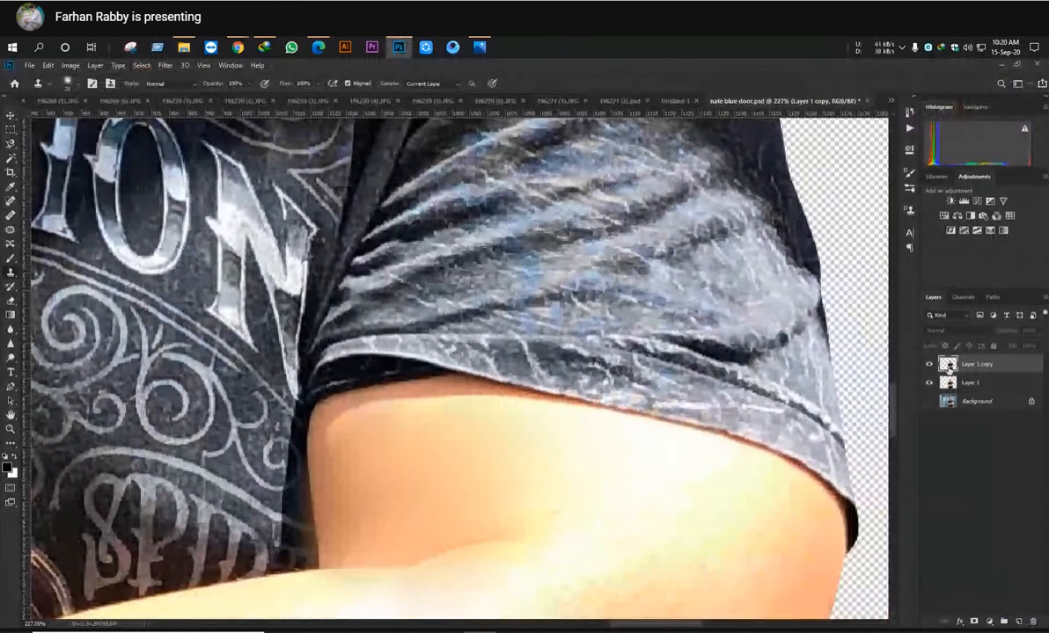
click(929, 363)
Try to clone light sleeve fabric over the dark strip beneath the grey sleeve's hem
scroll(555, 409, up, 3)
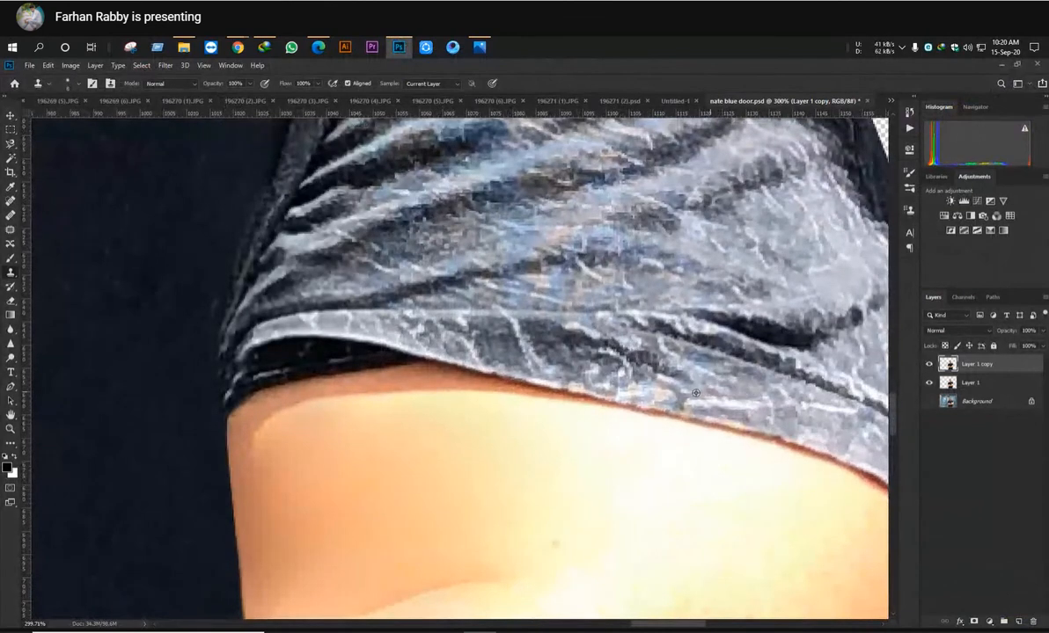
scroll(422, 360, up, 2)
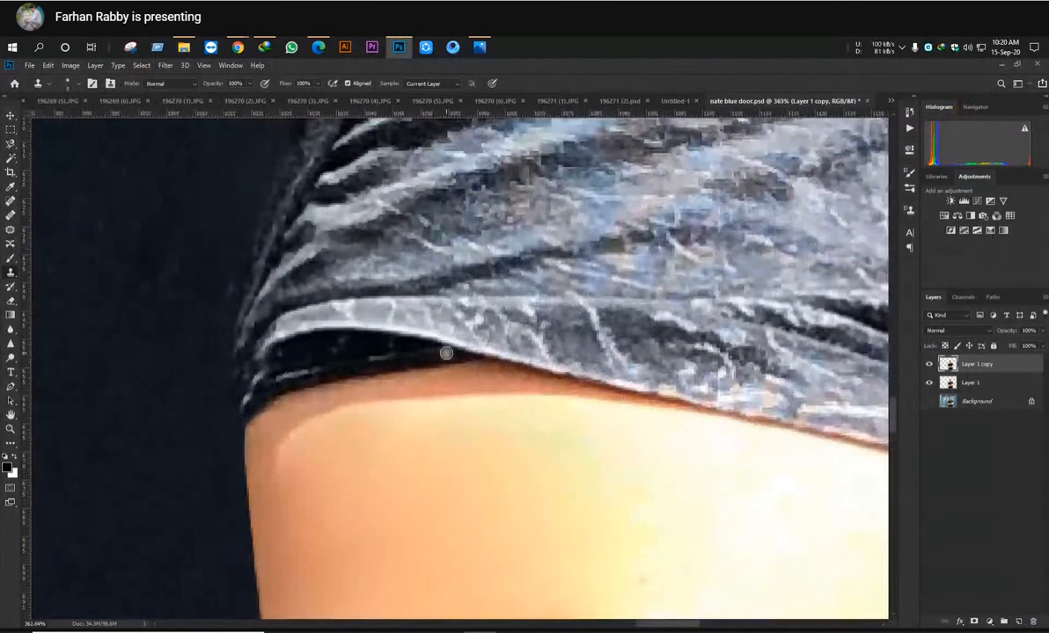
mouse_move(443, 354)
mouse_down()
mouse_move(428, 355)
mouse_move(461, 354)
mouse_move(347, 312)
mouse_up()
scroll(505, 331, down, 4)
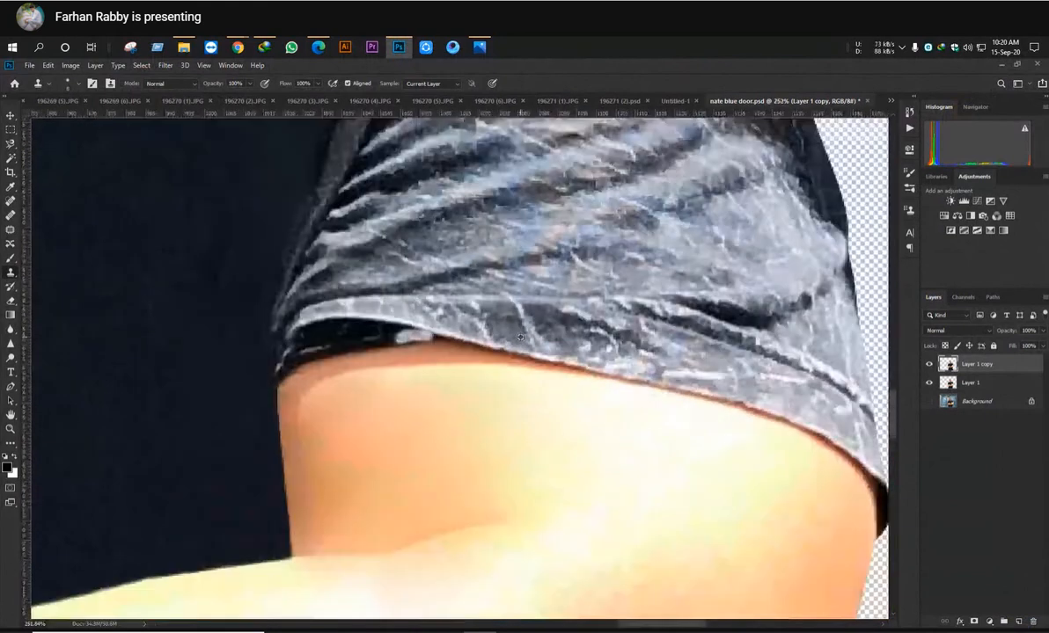
scroll(404, 336, up, 1)
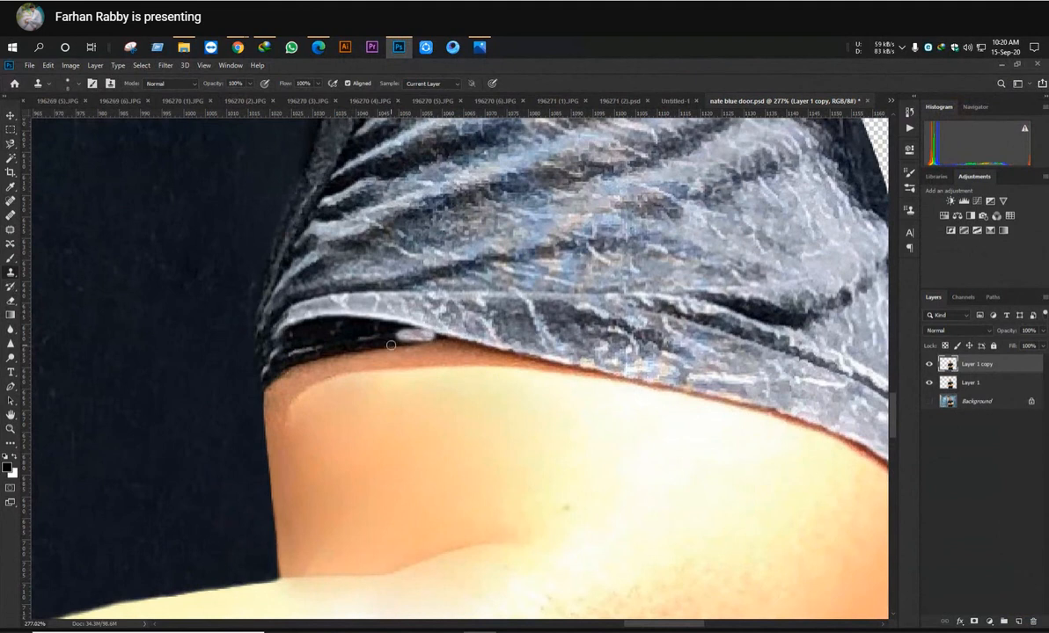
key(ctrl+z)
scroll(413, 346, up, 2)
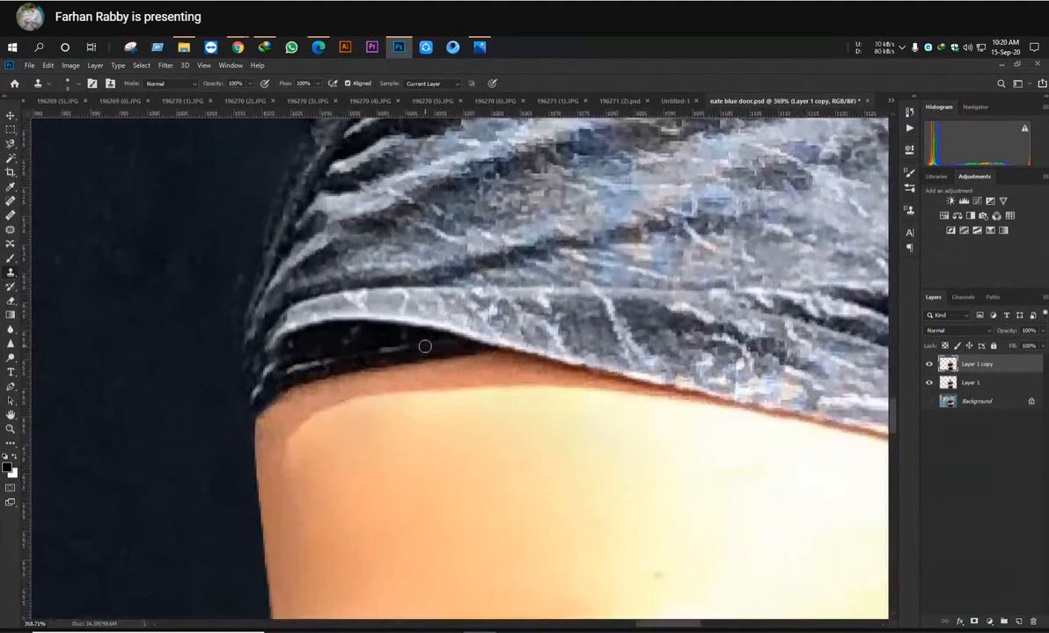
Trace the dark strip beneath the grey sleeve's hem with the Pen tool and load the path as a selection
key(p)
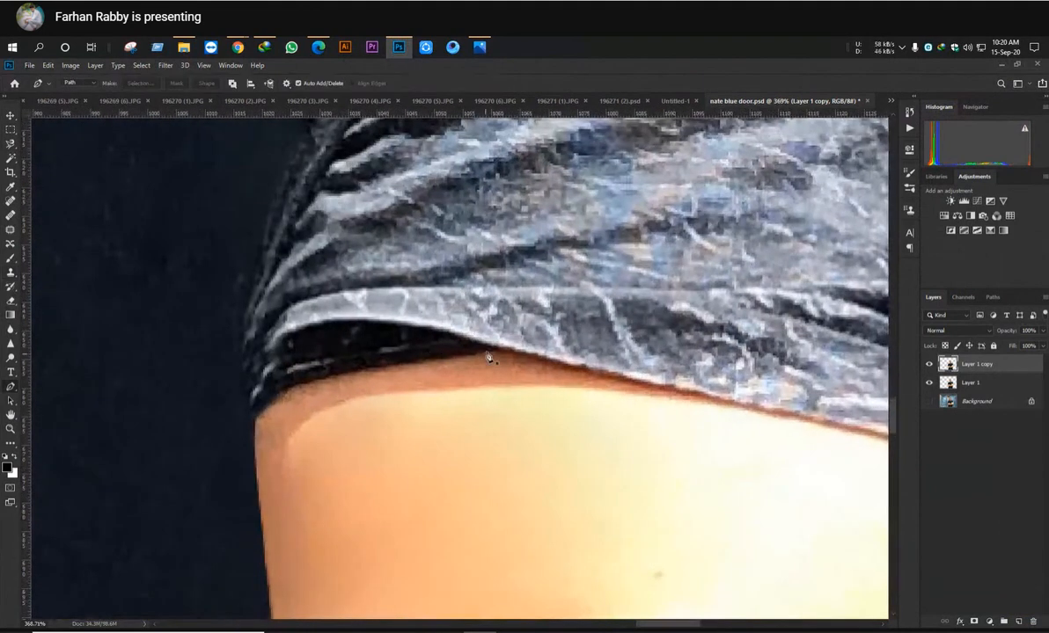
click(494, 346)
drag(379, 364, 340, 371)
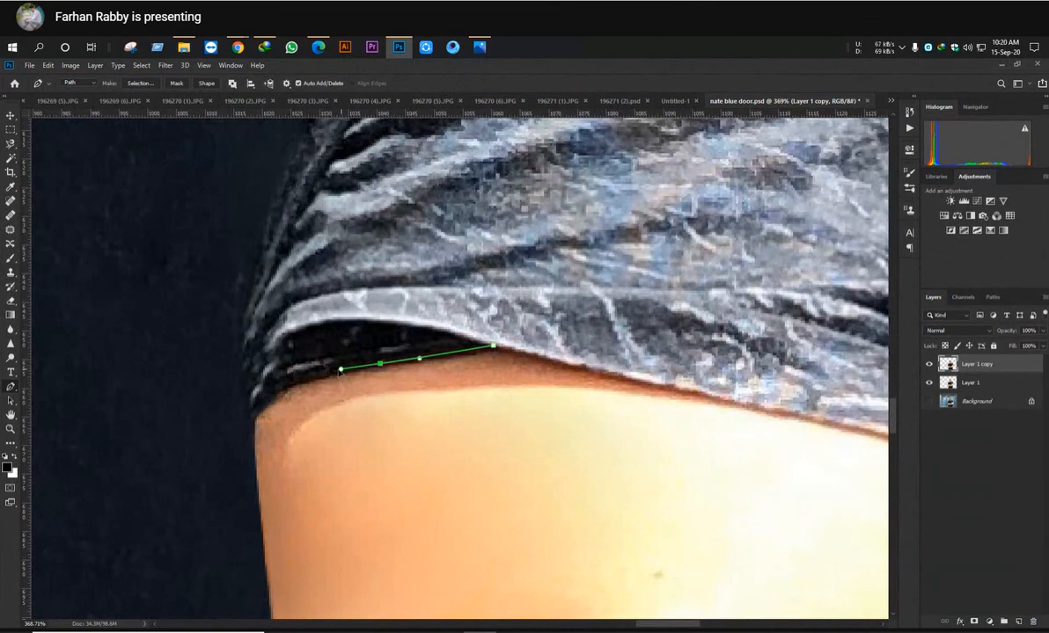
click(283, 385)
click(253, 412)
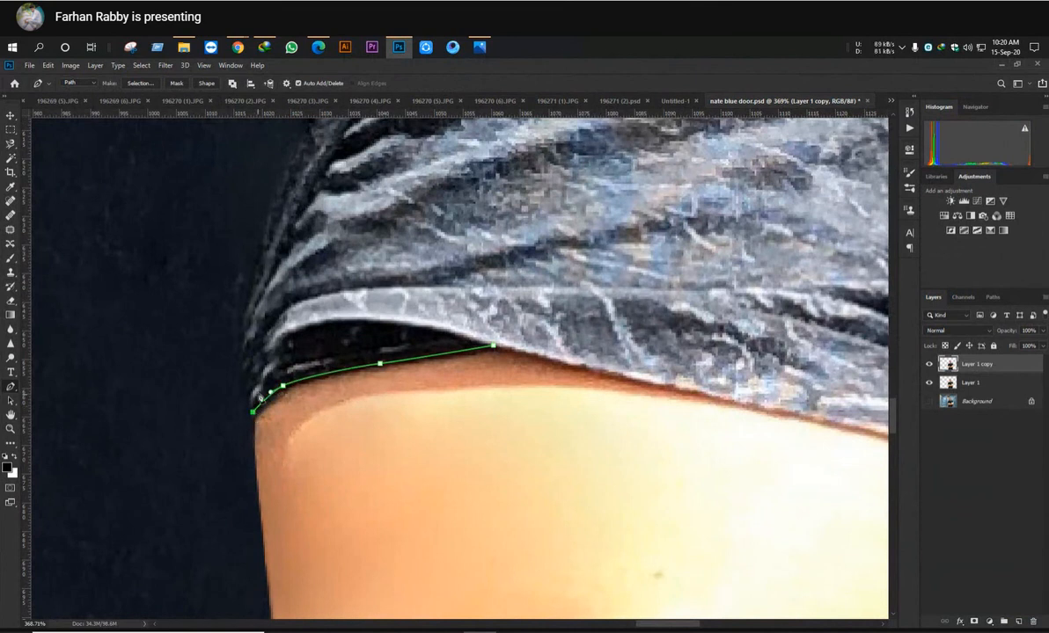
drag(262, 367, 360, 315)
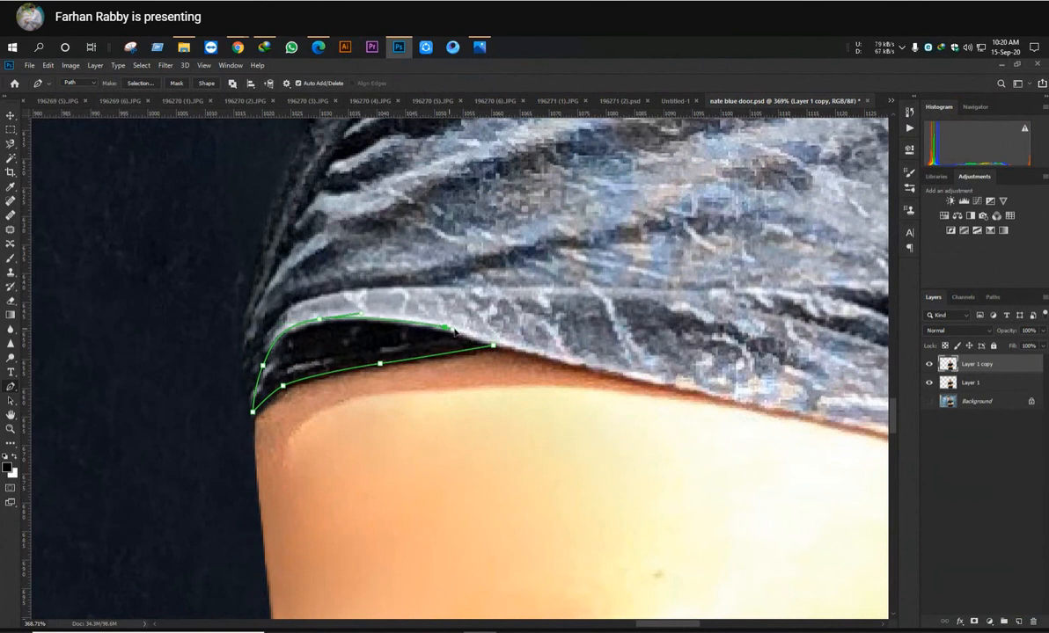
click(494, 346)
key(ctrl+Return)
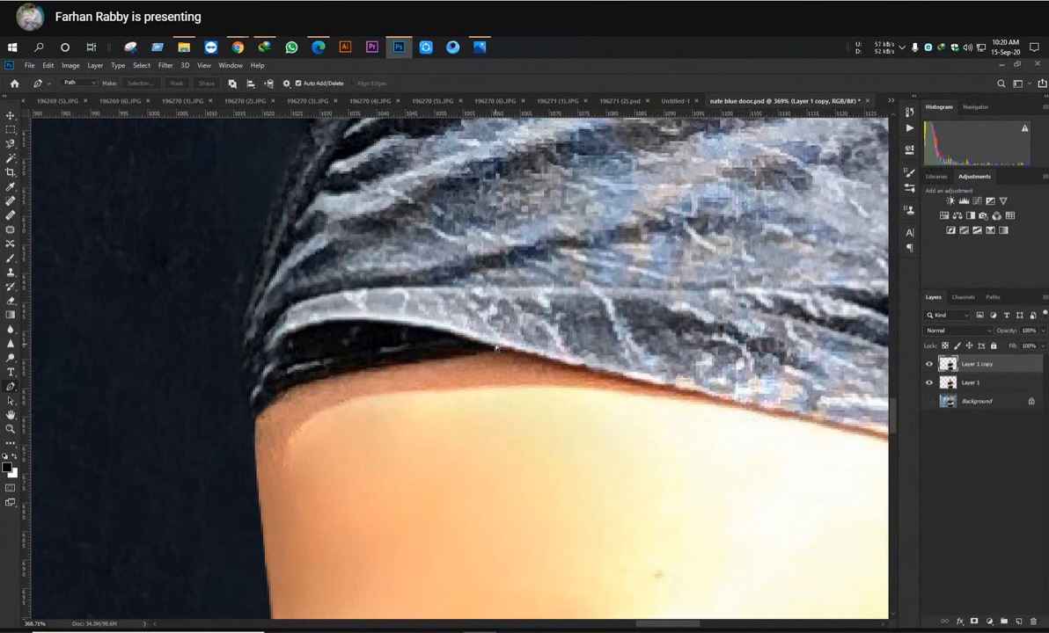
scroll(466, 343, down, 3)
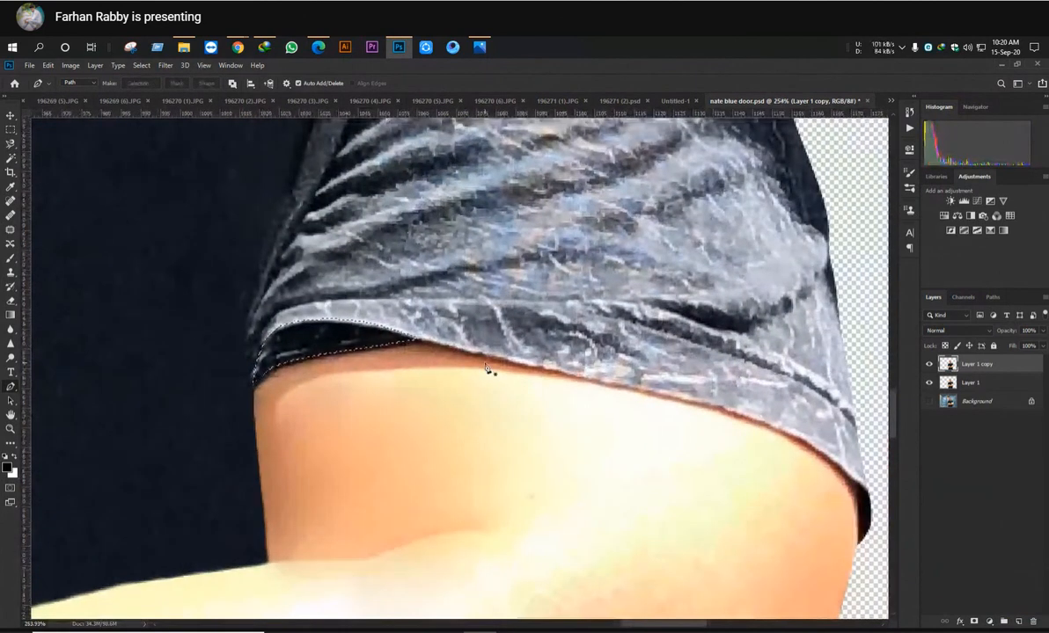
Try to cover the selected dark strip with the Clone Stamp tool
key(s)
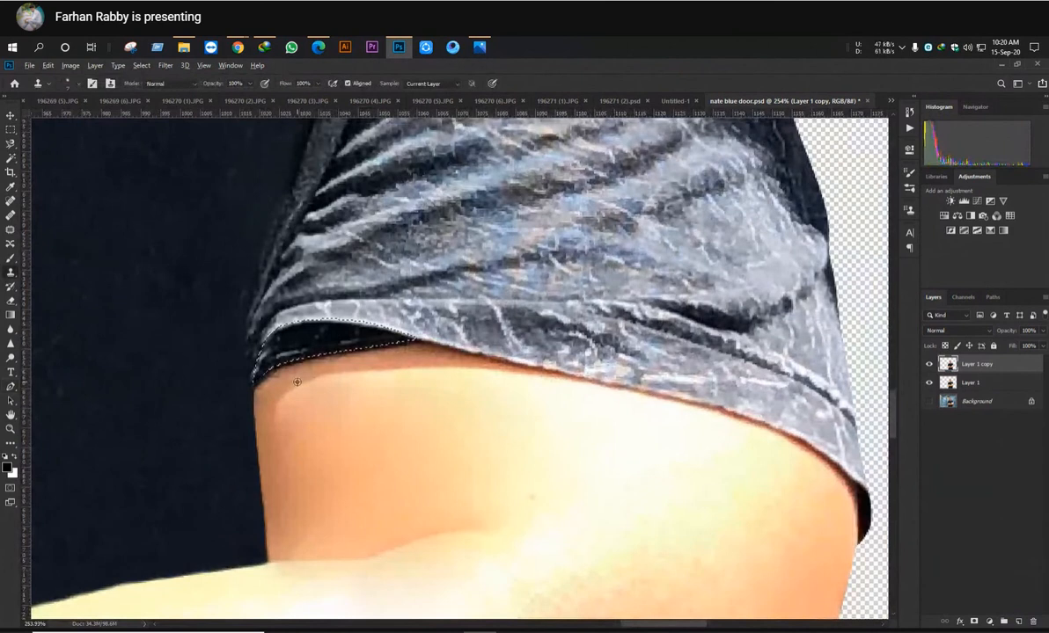
scroll(444, 397, up, 3)
scroll(467, 396, down, 4)
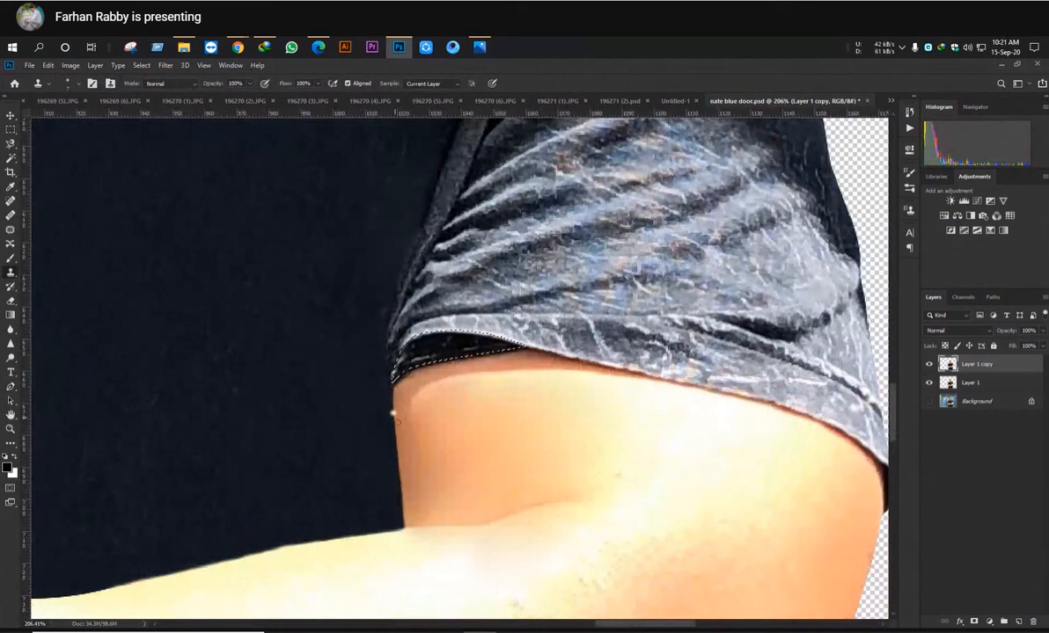
scroll(413, 380, up, 2)
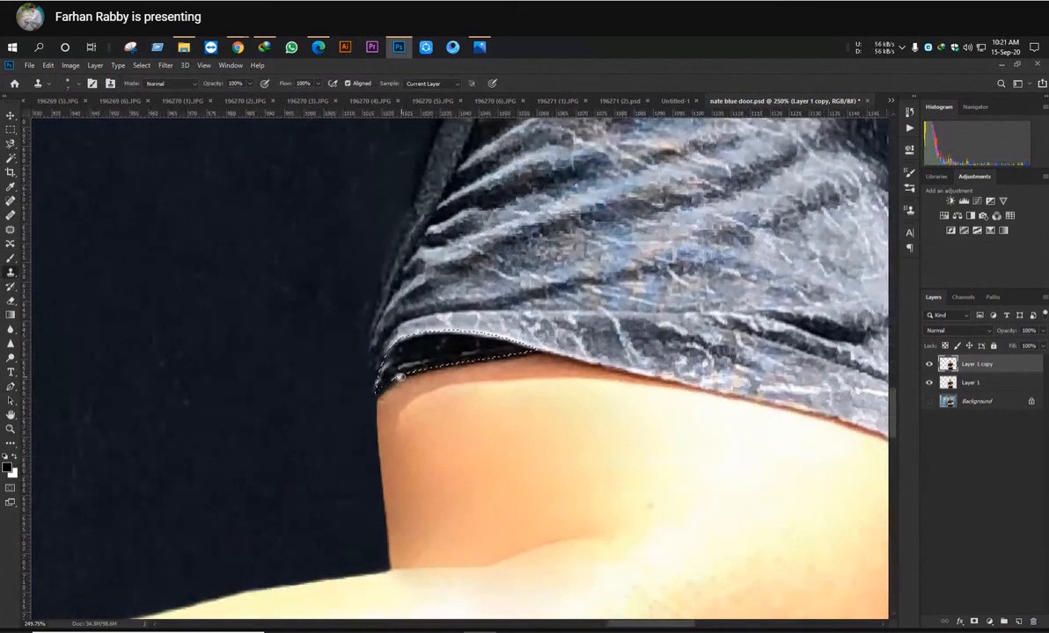
scroll(389, 382, down, 2)
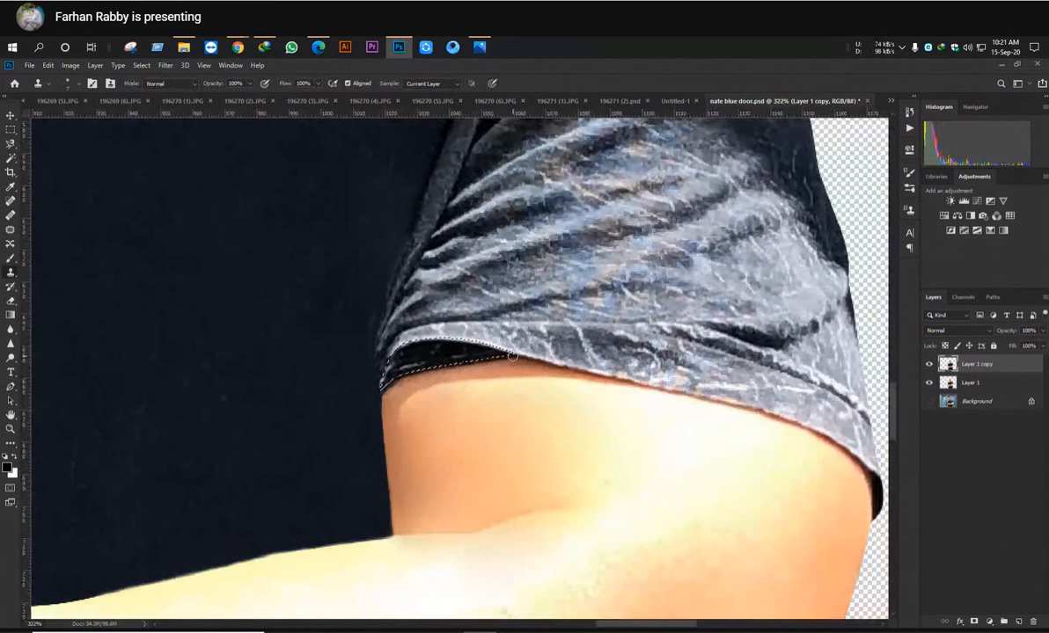
Restore the dark strip's path and try to reposition its end anchor where the strip meets the hem
scroll(512, 356, up, 3)
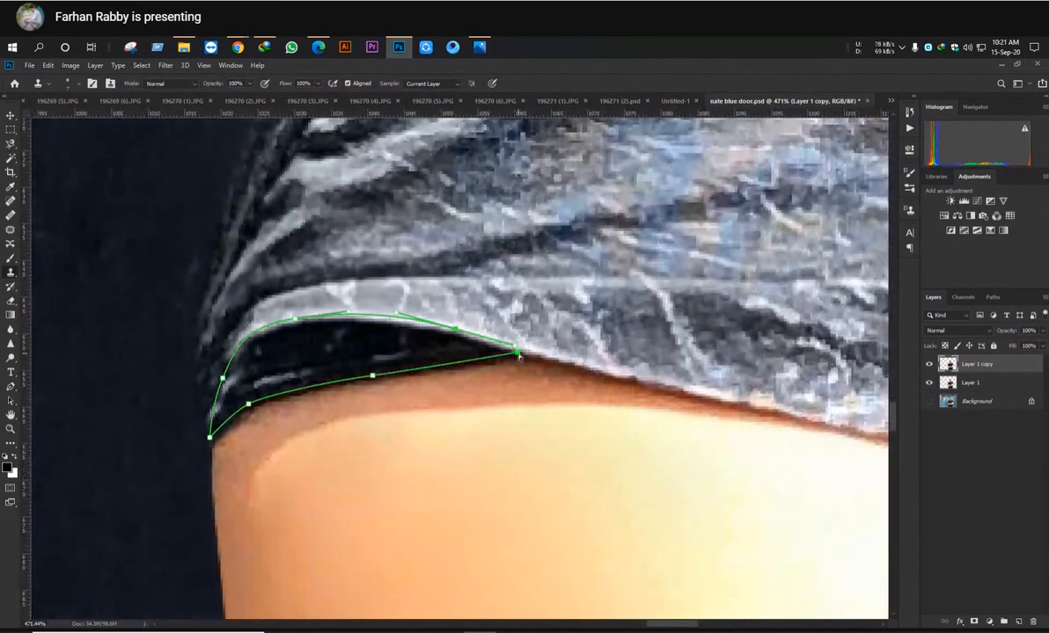
drag(518, 354, 521, 359)
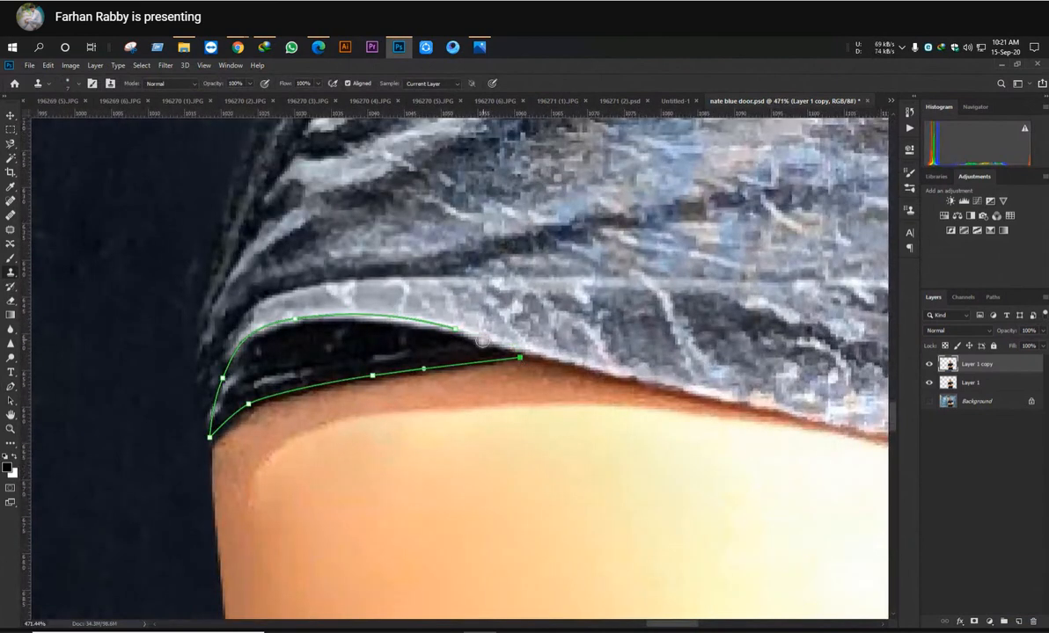
key(p)
click(520, 360)
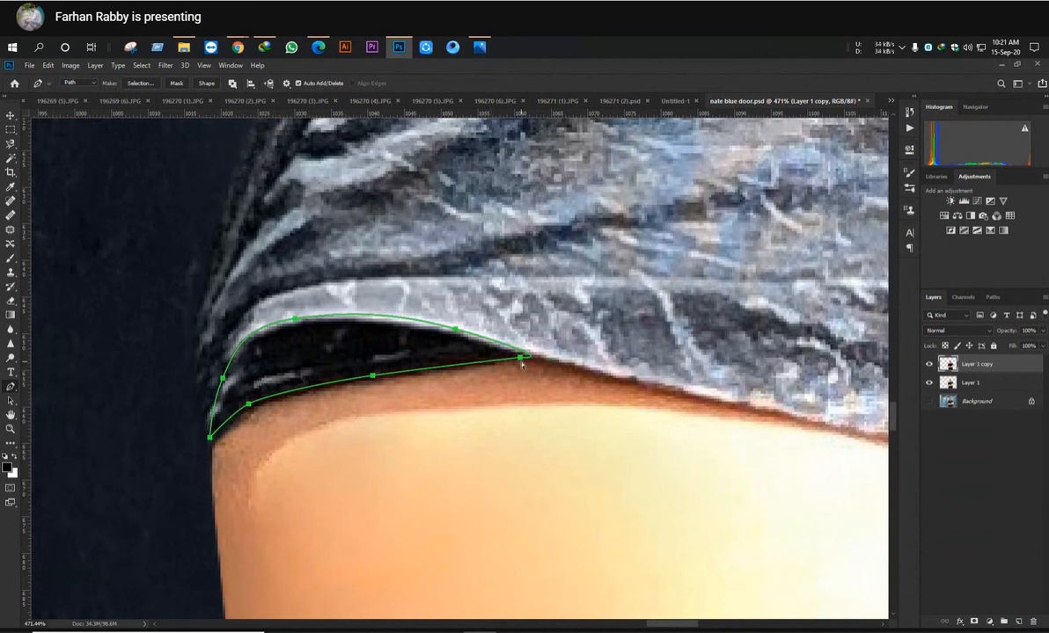
click(521, 359)
drag(520, 359, 520, 363)
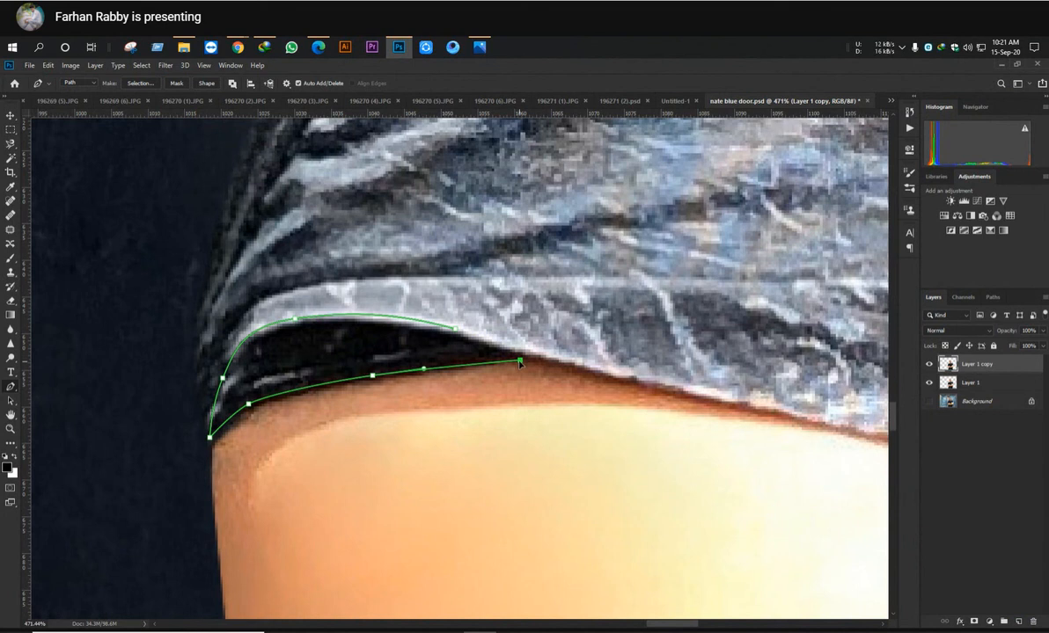
drag(519, 362, 520, 364)
drag(519, 362, 438, 366)
Examine the opposite sleeve's hem around the thumb and compare it with the grey sleeve's hem
scroll(438, 366, down, 3)
drag(349, 399, 627, 396)
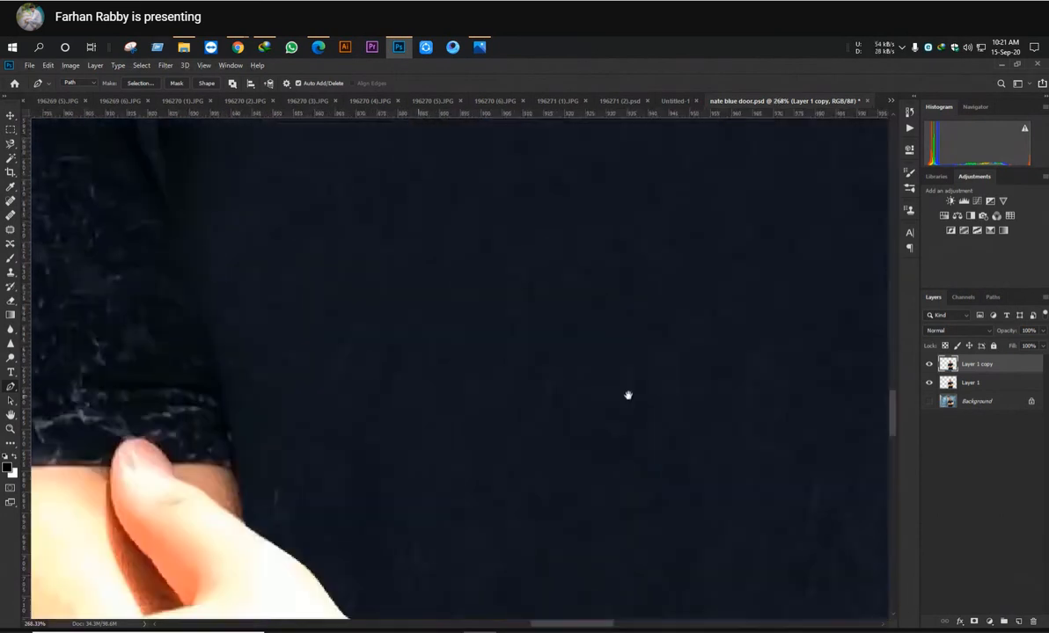
scroll(469, 406, down, 4)
drag(467, 407, 503, 377)
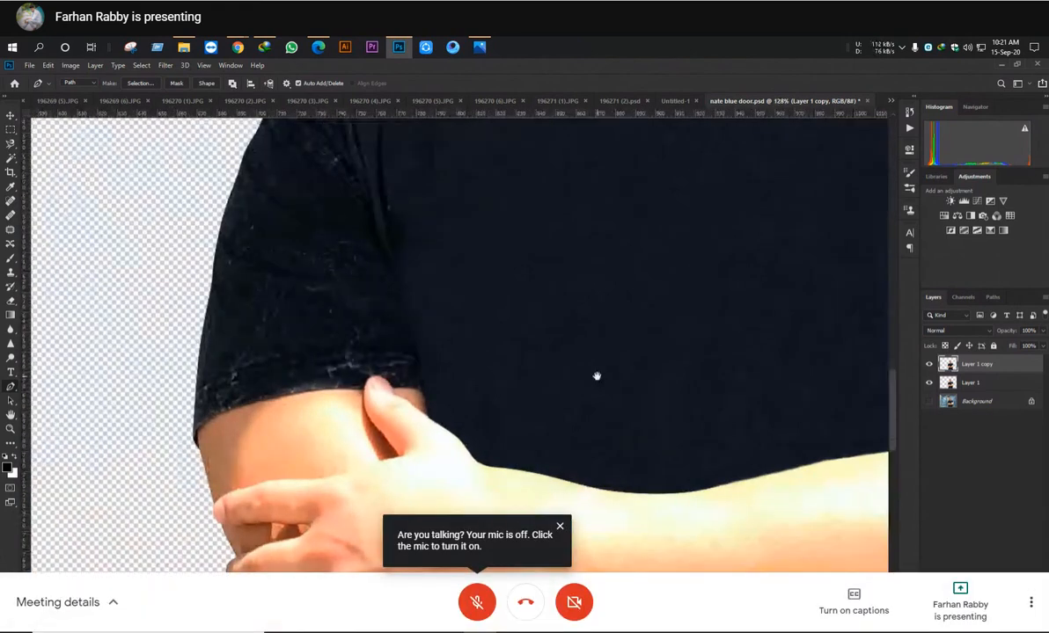
drag(597, 376, 523, 380)
scroll(105, 440, up, 5)
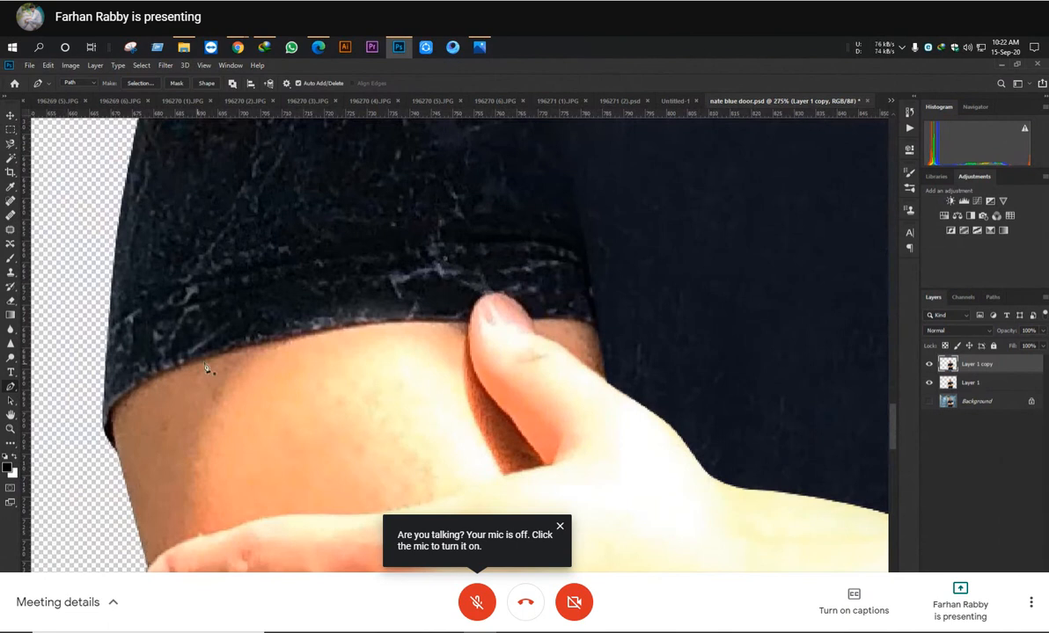
scroll(475, 329, down, 3)
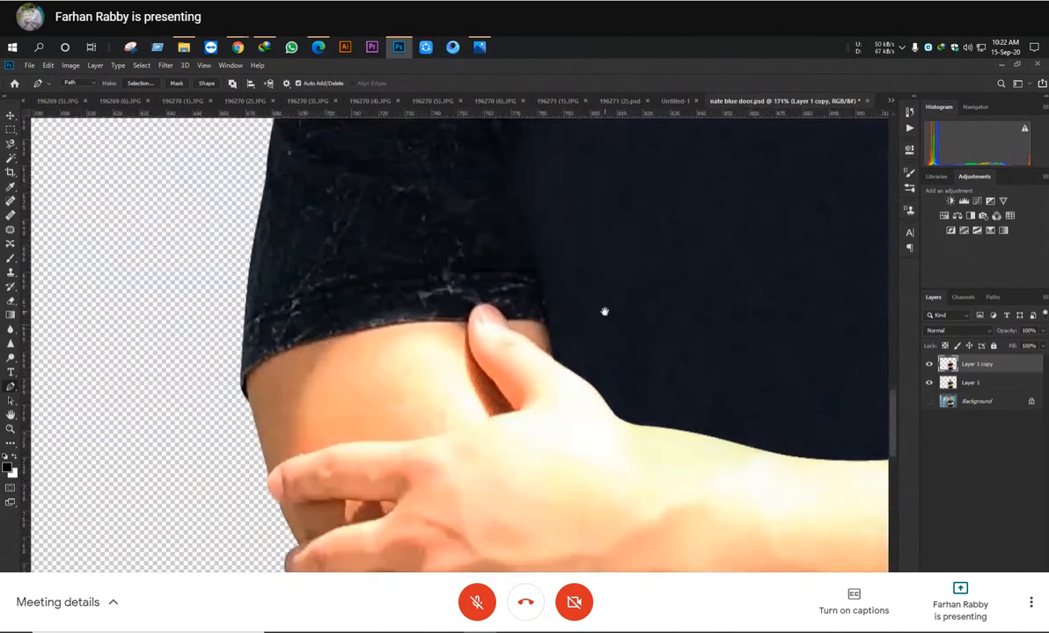
drag(721, 297, 347, 365)
scroll(348, 365, down, 2)
scroll(514, 357, right, 3)
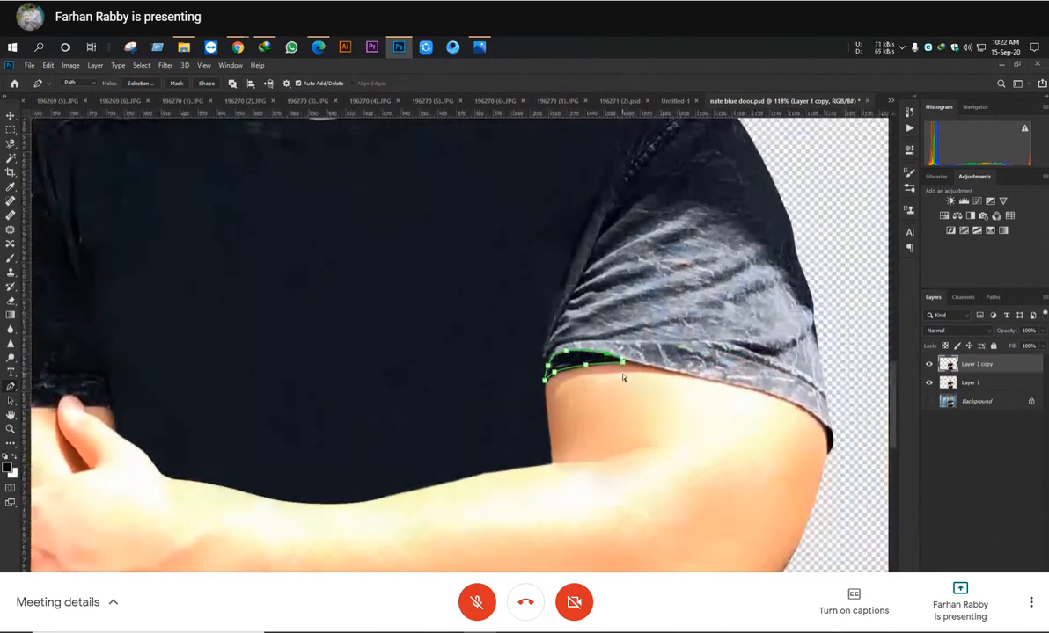
Undo the path drawn around the dark strip
key(ctrl+z)
key(ctrl+z)
key(ctrl+z)
key(ctrl+z)
key(ctrl+z)
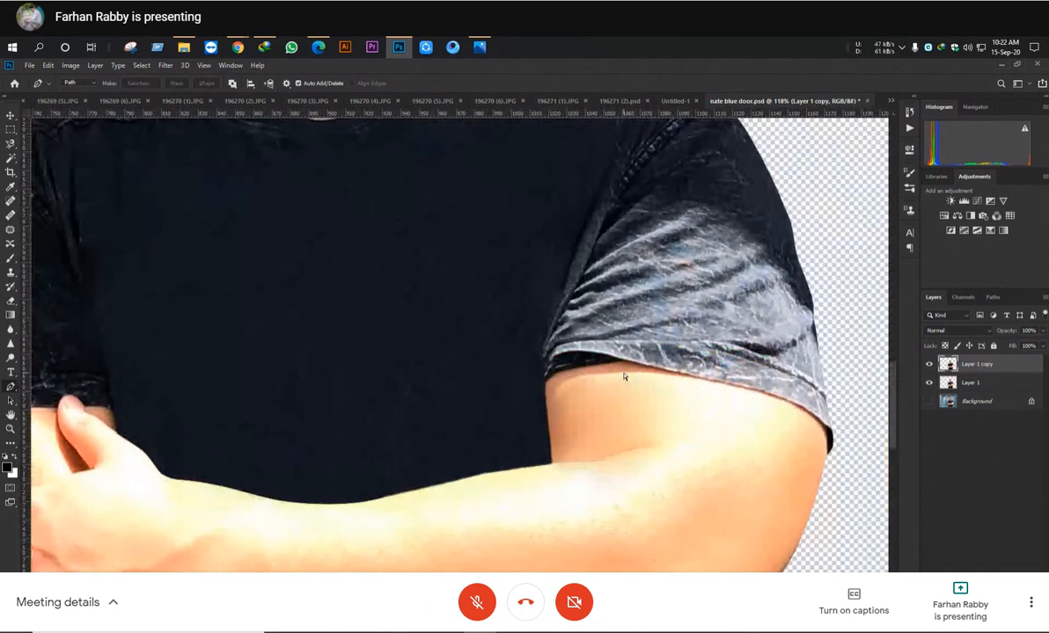
Draw a new Pen path around the dark strip, extending it along the lower edge of the grey sleeve's hem
scroll(634, 371, up, 5)
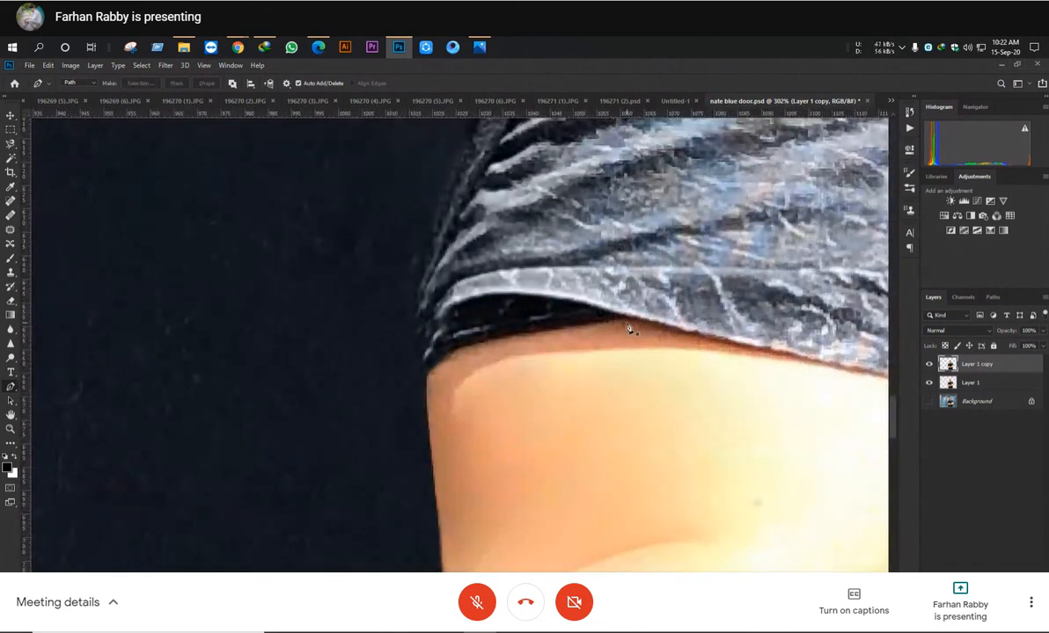
click(806, 358)
drag(683, 335, 675, 333)
click(636, 327)
drag(567, 326, 513, 343)
click(427, 371)
drag(586, 358, 627, 371)
drag(699, 394, 581, 365)
click(677, 381)
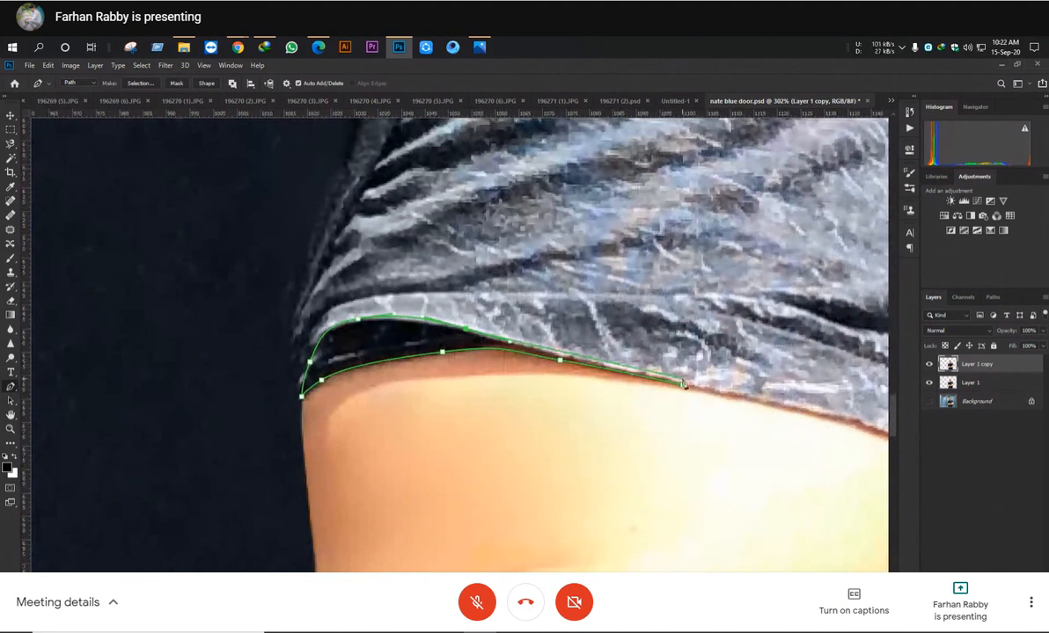
Close the path at its end on the hem edge and convert it into a selection
click(682, 386)
drag(689, 389, 605, 365)
scroll(606, 374, down, 3)
key(ctrl+Return)
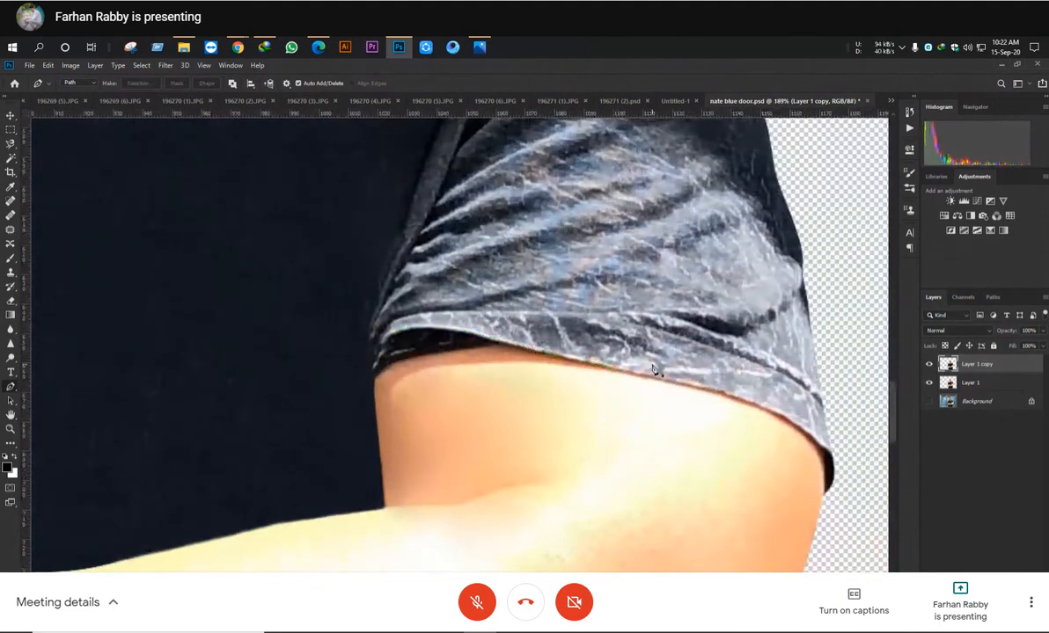
Clone the grey hem texture over the narrow tapering part of the selected dark strip using the Clone Stamp
scroll(727, 410, up, 2)
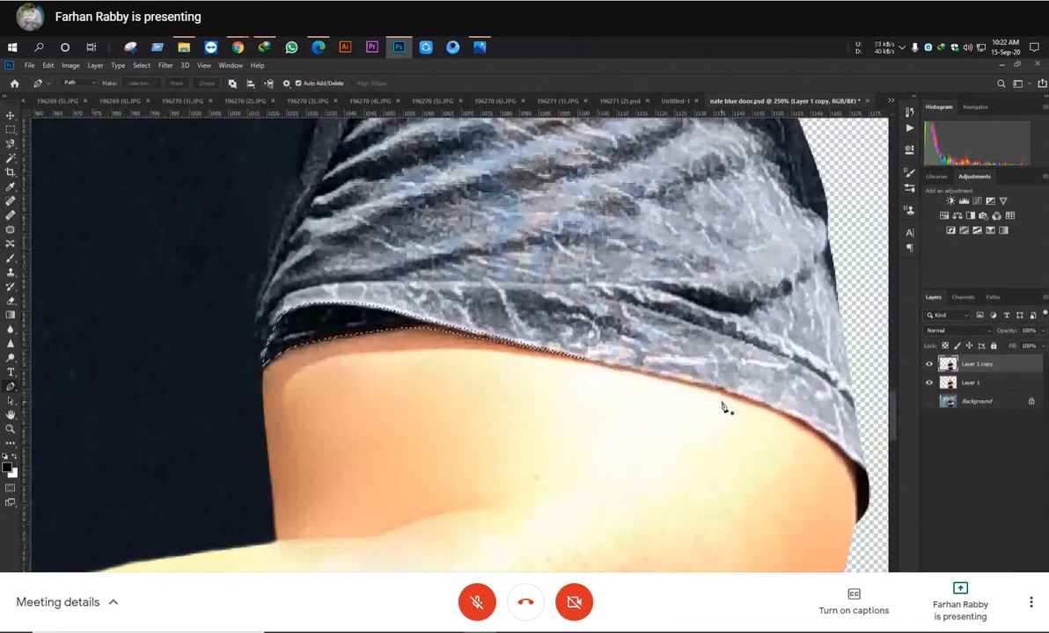
key(s)
scroll(731, 388, up, 2)
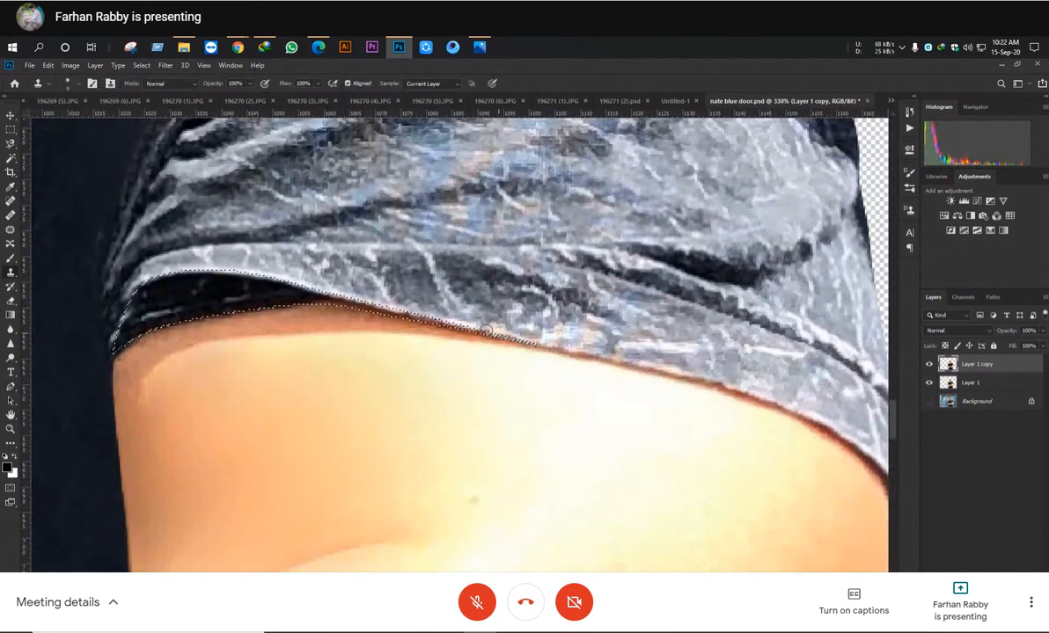
drag(485, 331, 454, 323)
drag(793, 378, 810, 411)
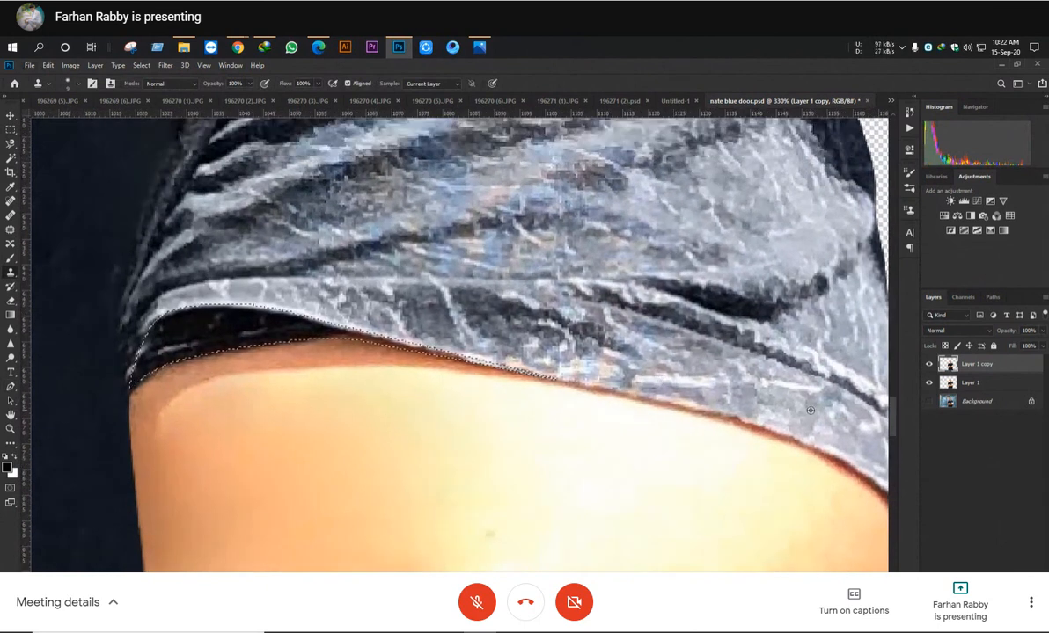
alt+click(504, 344)
mouse_move(508, 364)
mouse_down()
mouse_move(381, 338)
mouse_move(498, 371)
mouse_up()
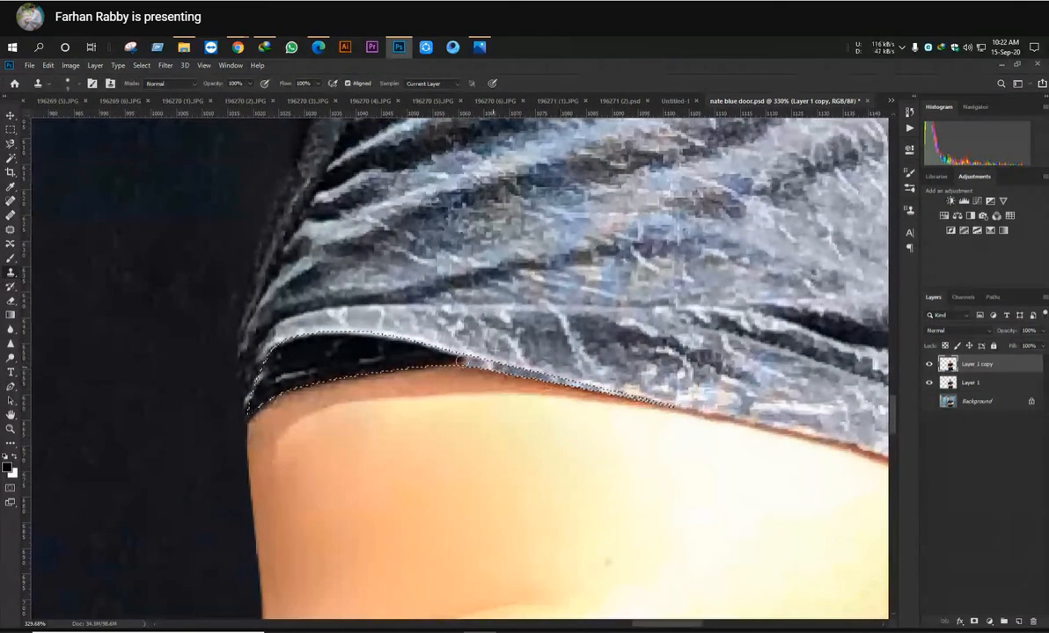
mouse_move(431, 356)
mouse_down()
mouse_move(534, 352)
mouse_move(463, 341)
mouse_move(521, 359)
mouse_up()
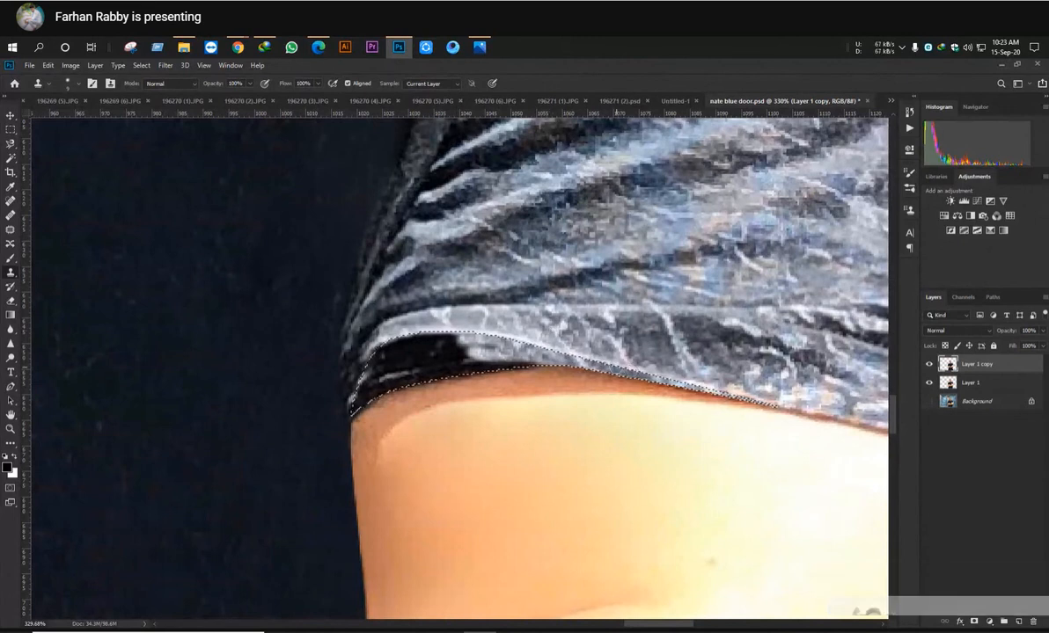
Enlarge the Clone Stamp brush and clone grey hem texture across the wider part of the strip towards the shirt body
scroll(477, 370, down, 3)
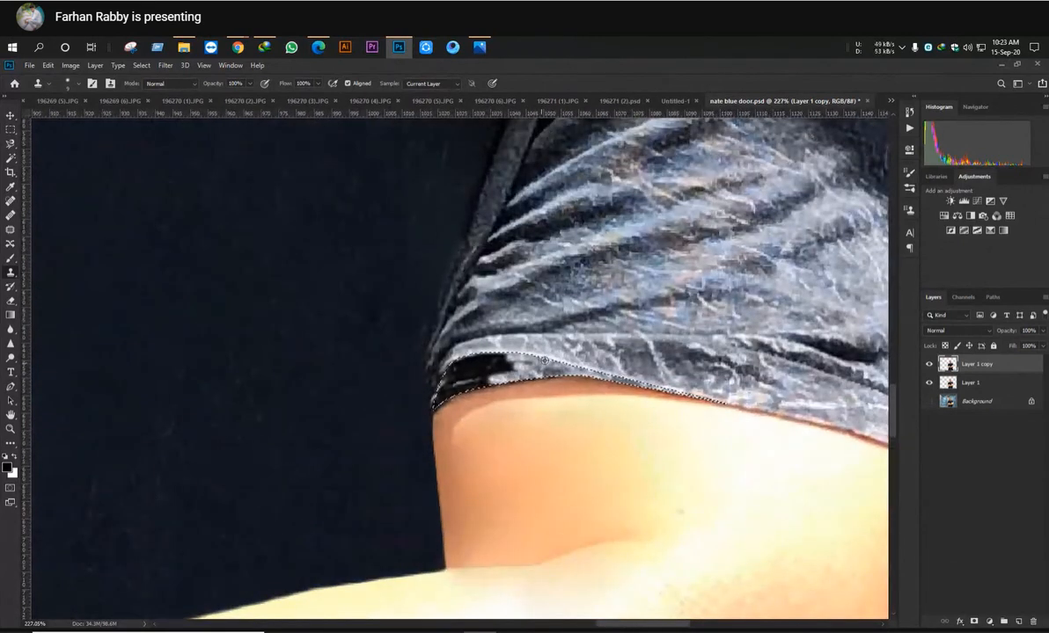
scroll(508, 360, down, 2)
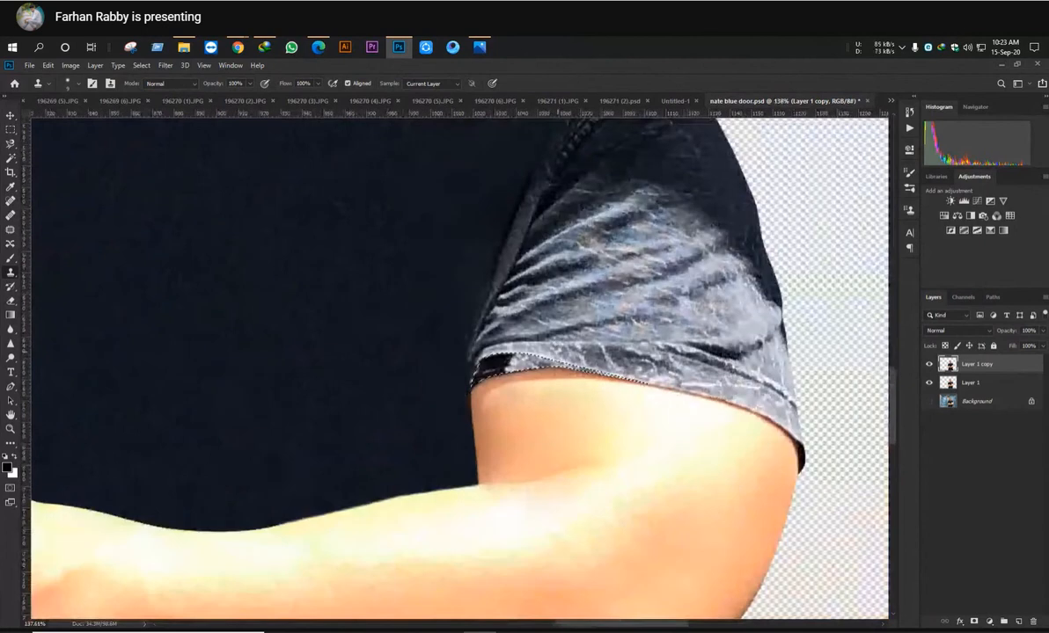
scroll(588, 339, up, 5)
key(])
key(])
mouse_move(588, 339)
mouse_down()
mouse_move(601, 338)
mouse_move(523, 351)
mouse_up()
alt+click(650, 319)
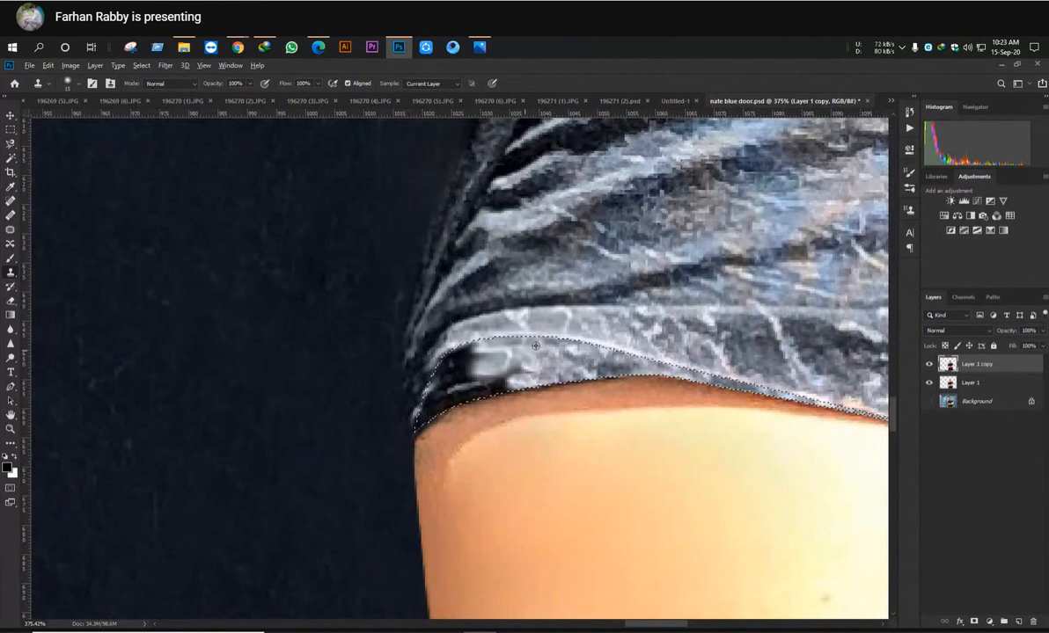
drag(509, 369, 531, 358)
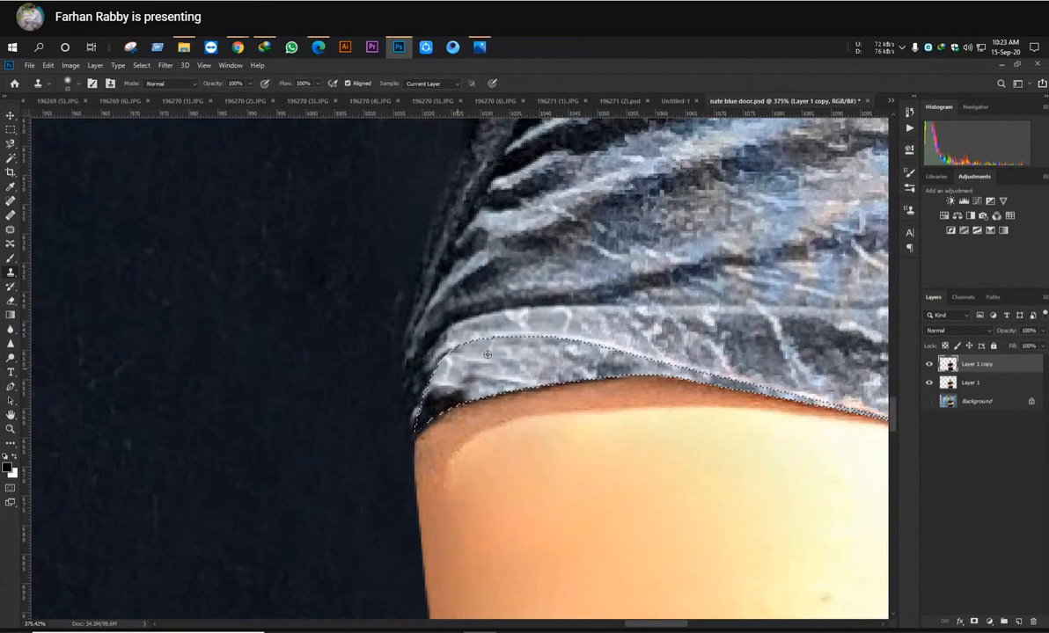
Fill the strip's remaining dark corner beside the shirt body with cloned hem texture and remove the selection
scroll(487, 355, down, 1)
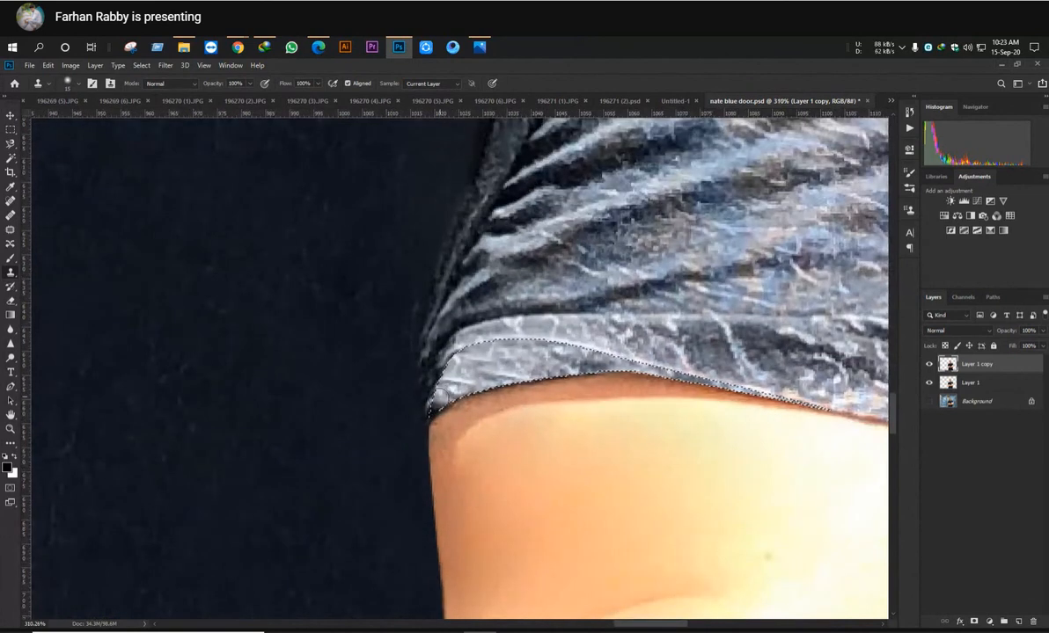
scroll(492, 361, down, 2)
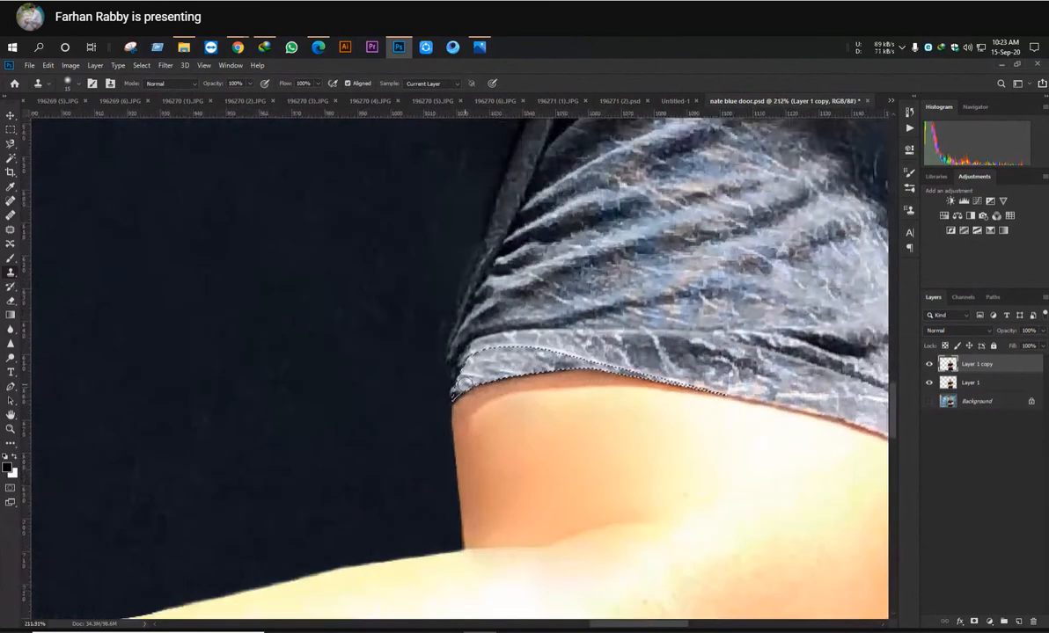
scroll(464, 382, up, 1)
scroll(537, 412, up, 1)
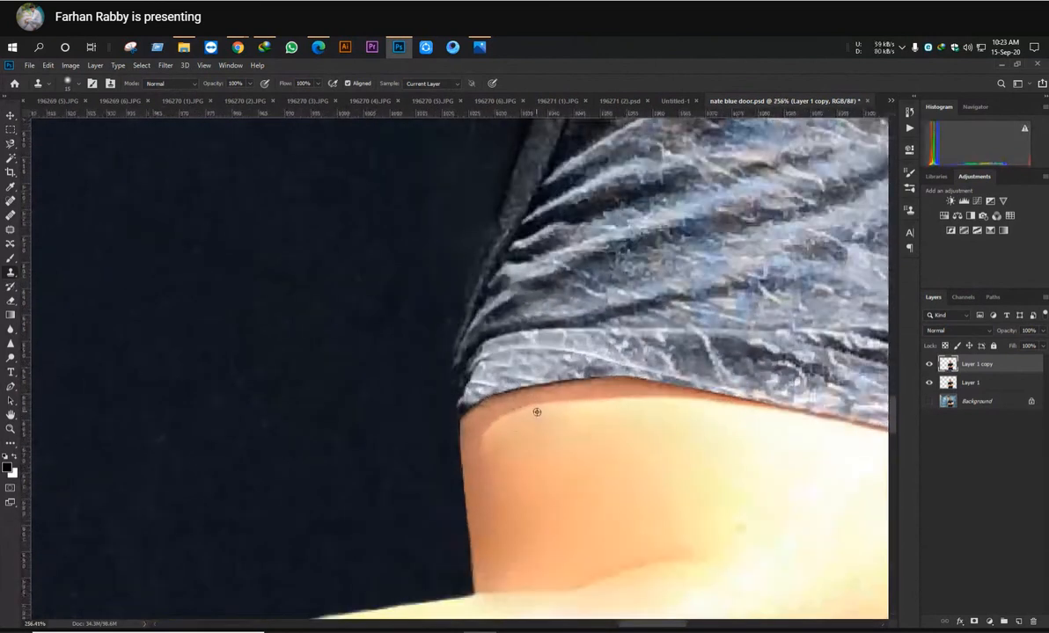
Touch up the hem's inner corner where sleeve, arm and shirt body meet, using a smaller Clone Stamp brush
scroll(515, 350, up, 1)
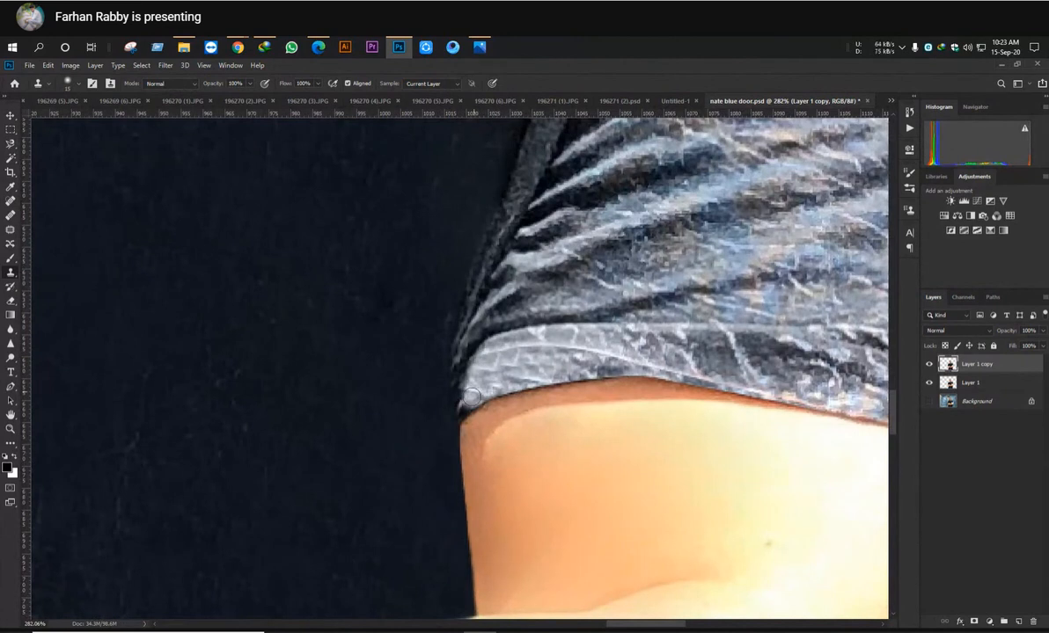
scroll(494, 354, up, 7)
drag(461, 400, 626, 332)
scroll(563, 353, down, 5)
scroll(626, 331, up, 2)
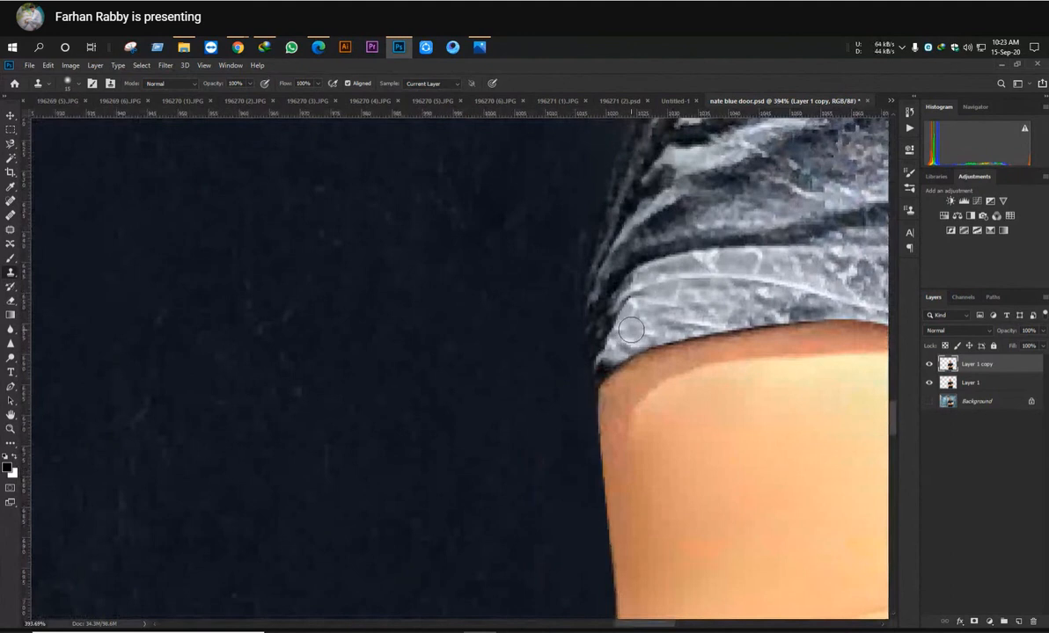
scroll(627, 324, up, 2)
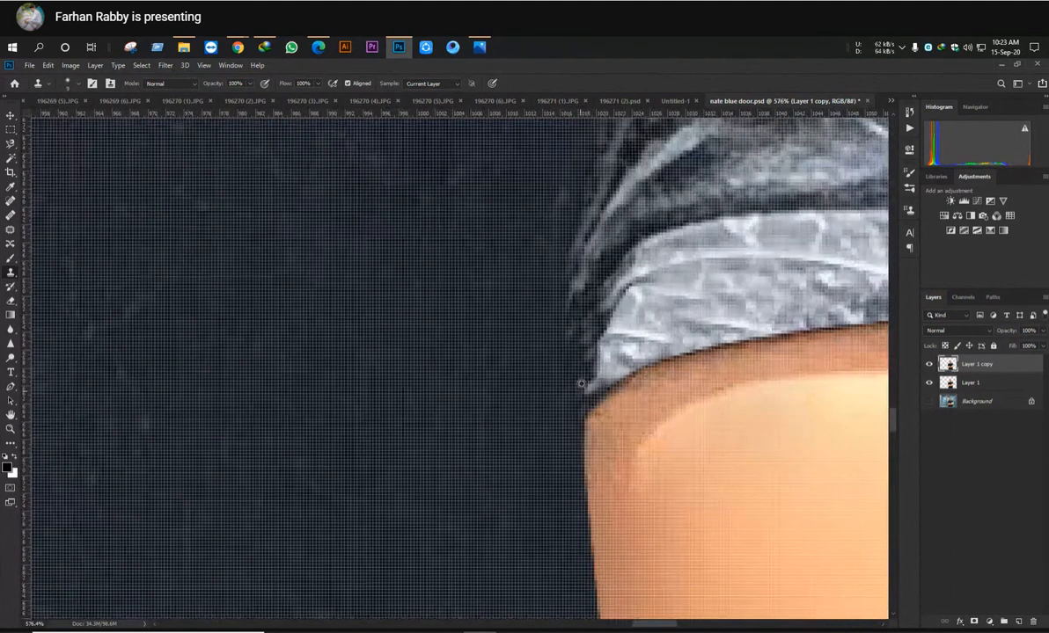
scroll(600, 341, down, 3)
scroll(574, 356, up, 4)
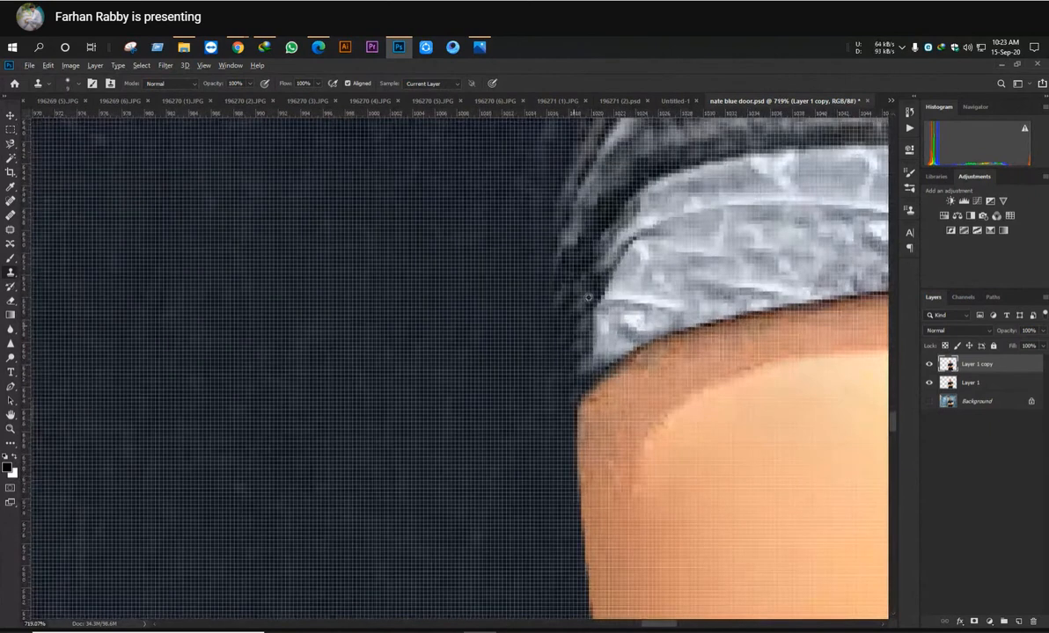
Retouch the hem's inner edge along the shirt body with a further Clone Stamp stroke
scroll(592, 270, down, 10)
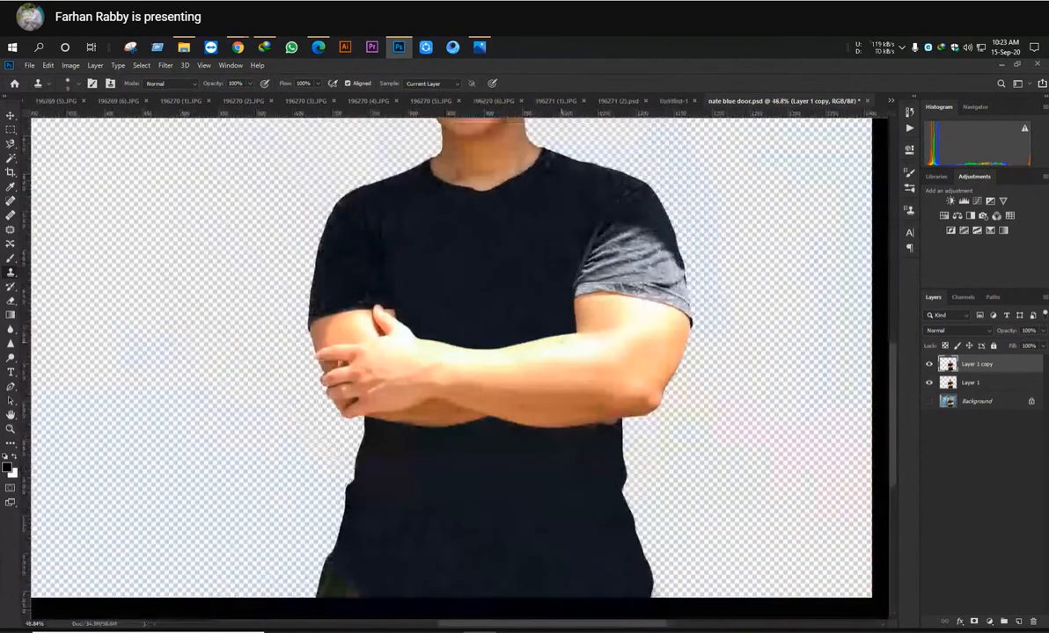
scroll(561, 341, up, 7)
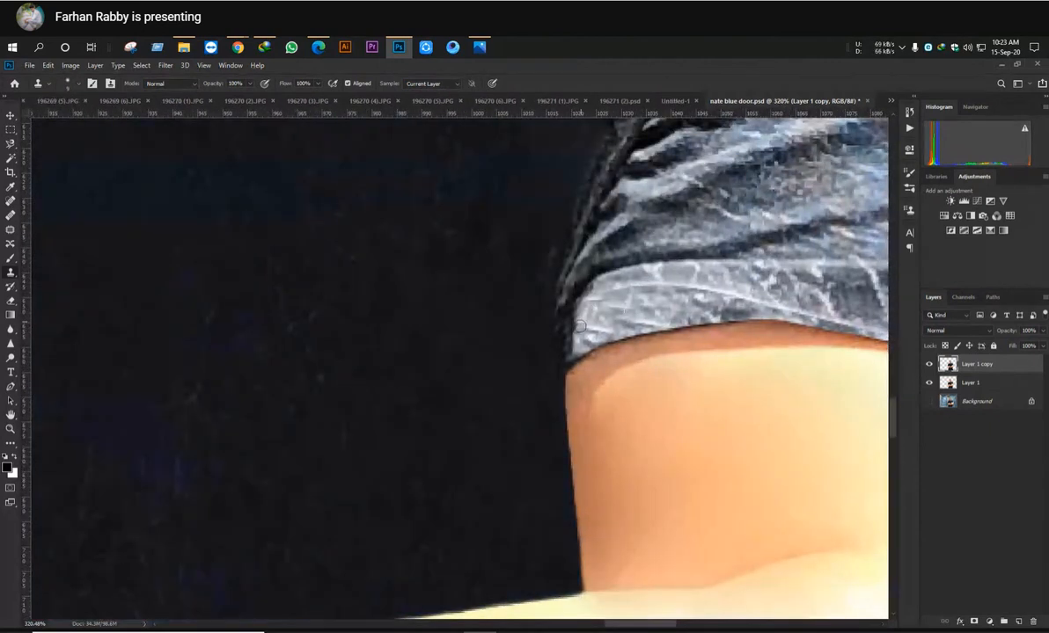
scroll(607, 303, down, 3)
scroll(616, 280, up, 4)
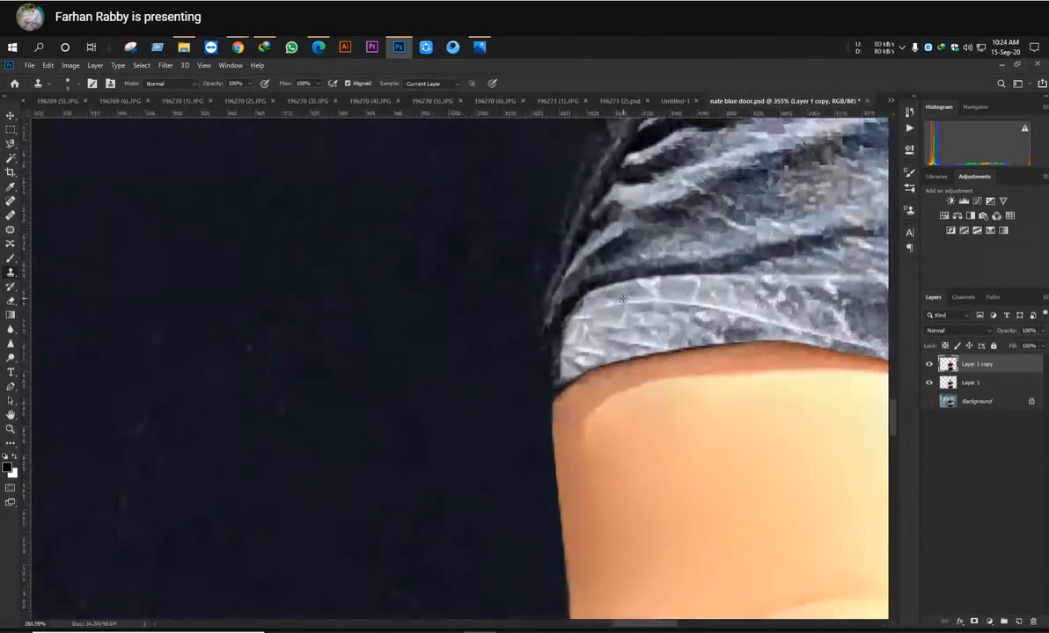
drag(590, 299, 571, 351)
Examine the retouched grey hem up close and against the whole T-shirt, arms and opposite sleeve
scroll(571, 351, down, 10)
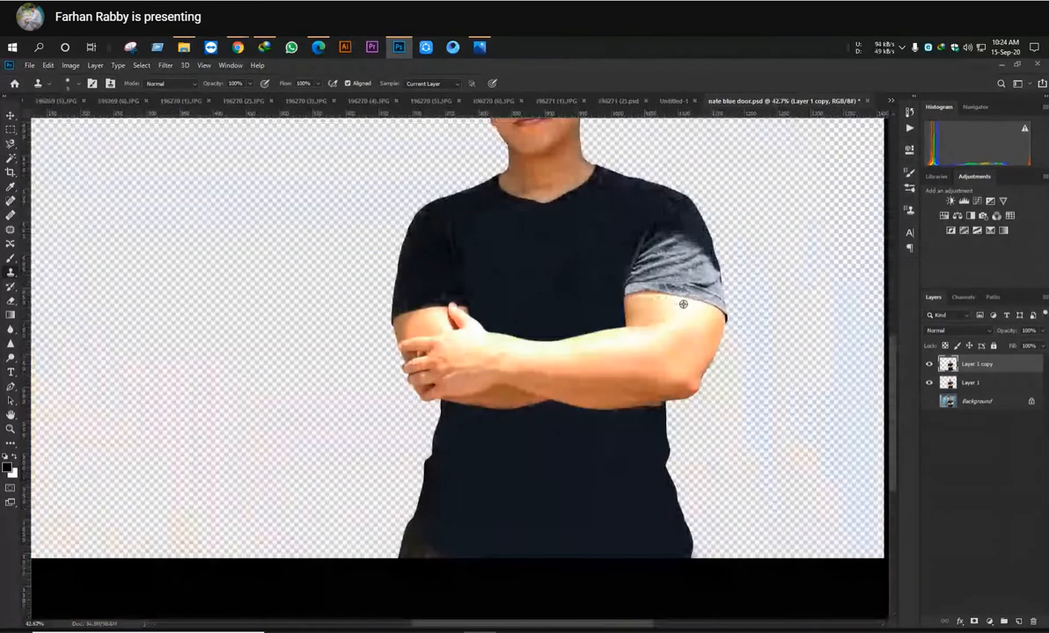
scroll(704, 327, down, 2)
scroll(624, 321, up, 3)
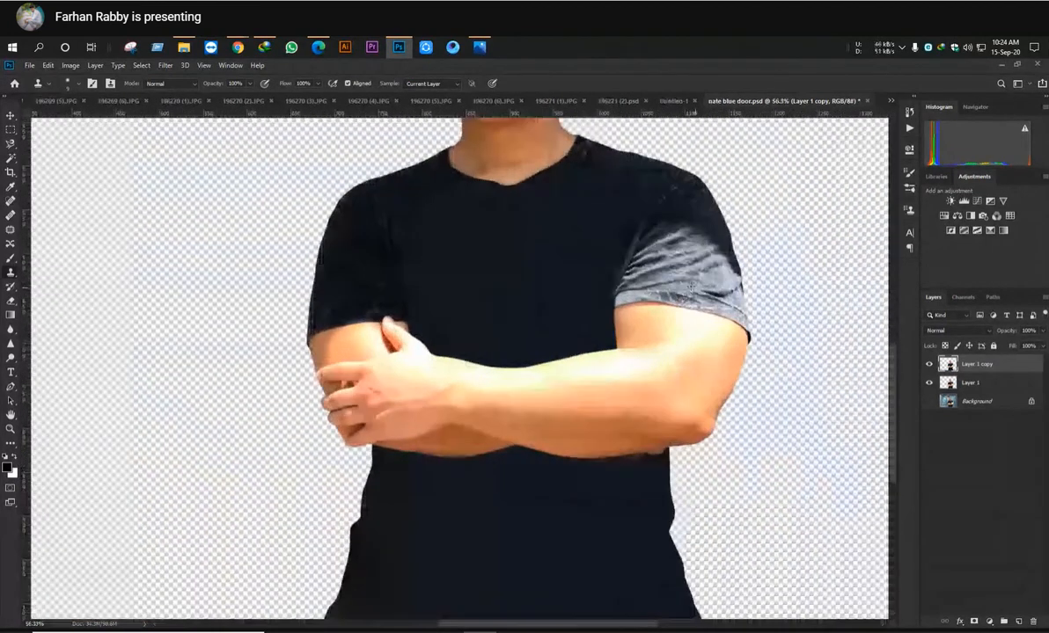
scroll(625, 321, up, 2)
scroll(624, 321, down, 2)
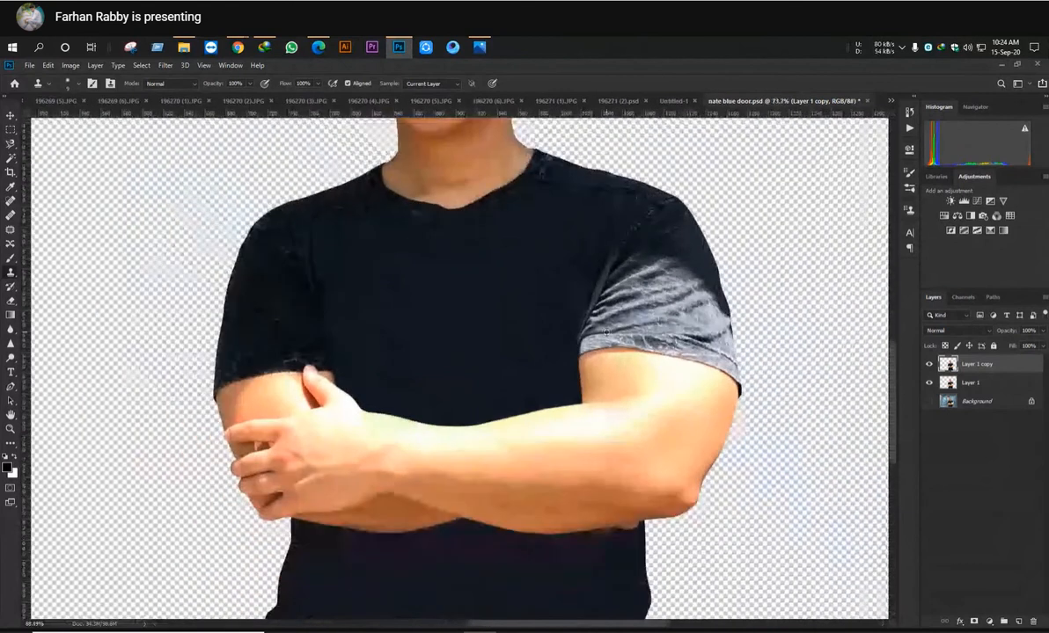
scroll(583, 351, up, 3)
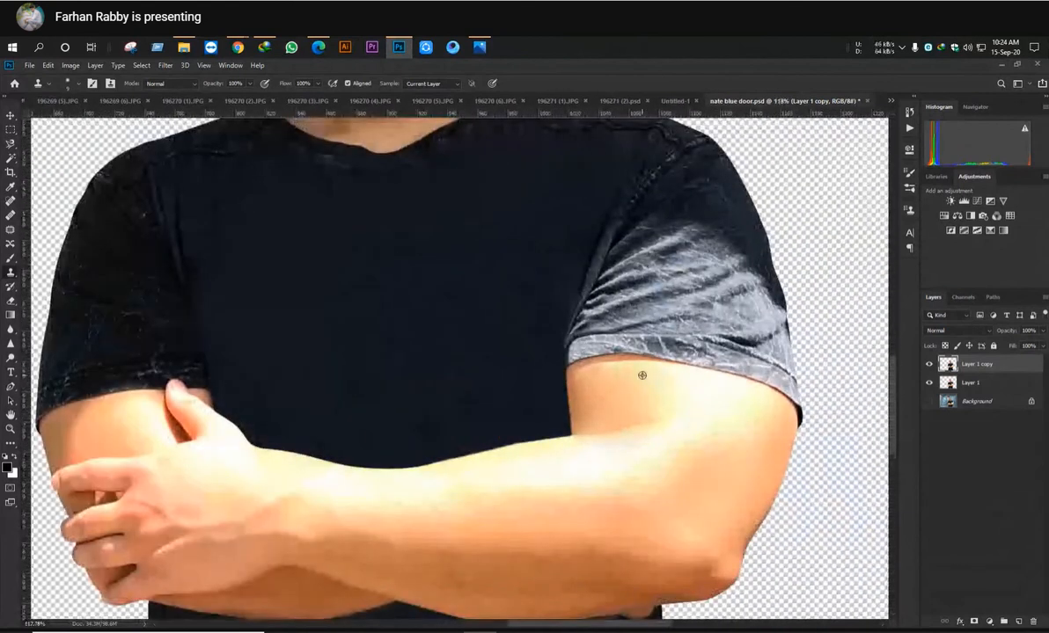
scroll(644, 375, up, 2)
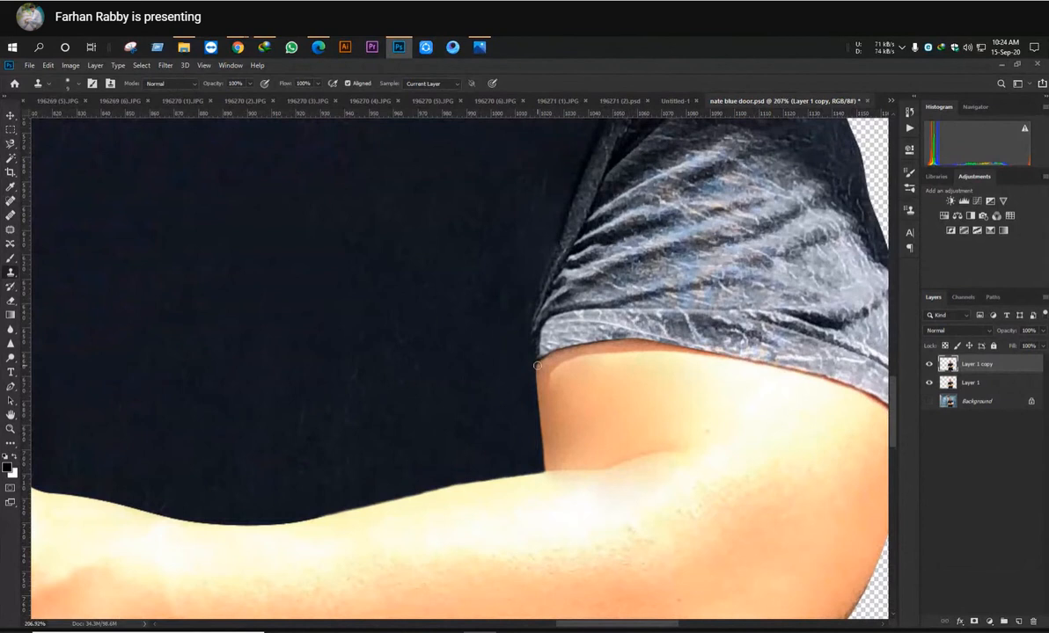
scroll(538, 365, up, 1)
scroll(539, 365, down, 3)
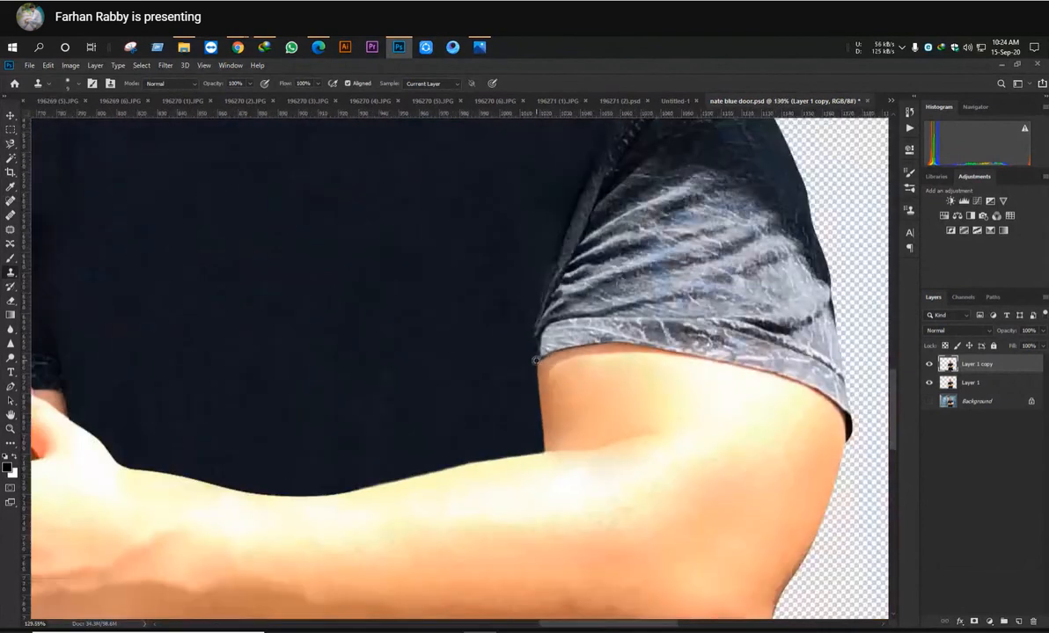
scroll(538, 363, down, 2)
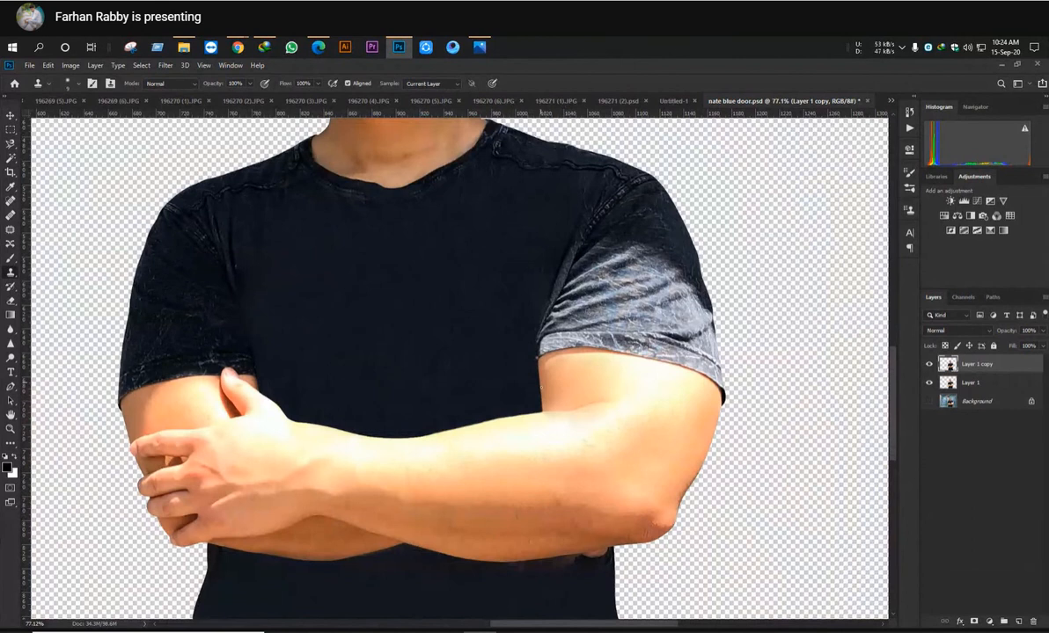
scroll(546, 413, up, 3)
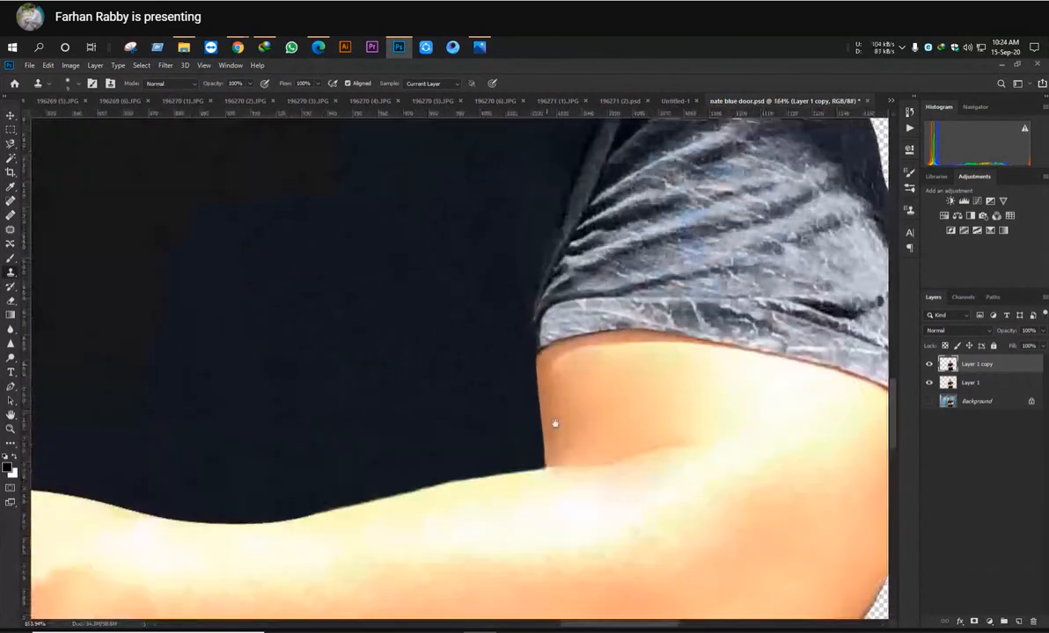
scroll(536, 405, down, 1)
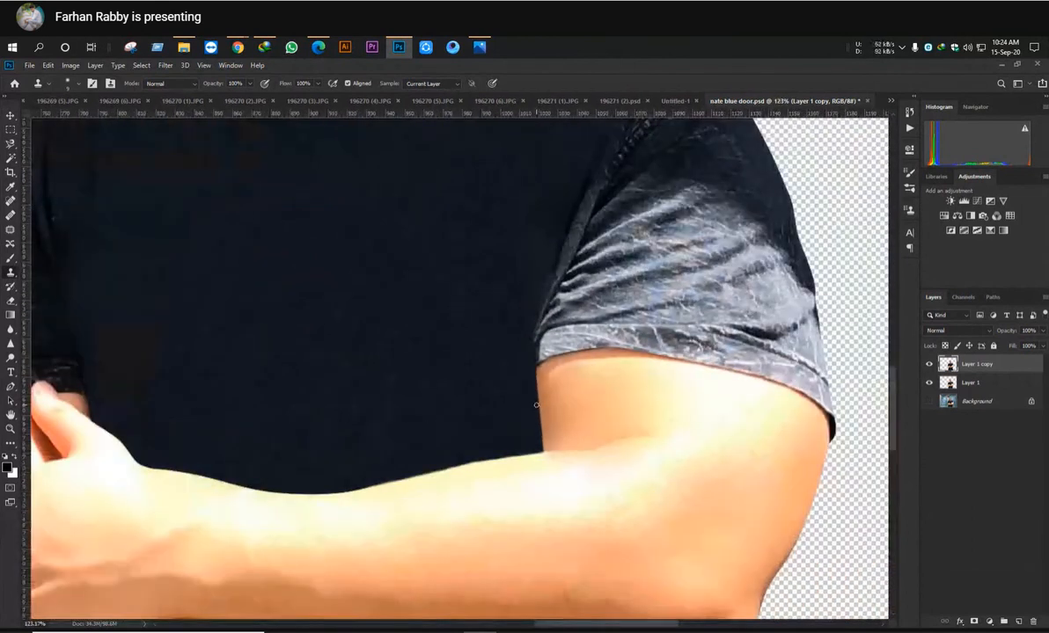
scroll(536, 405, down, 2)
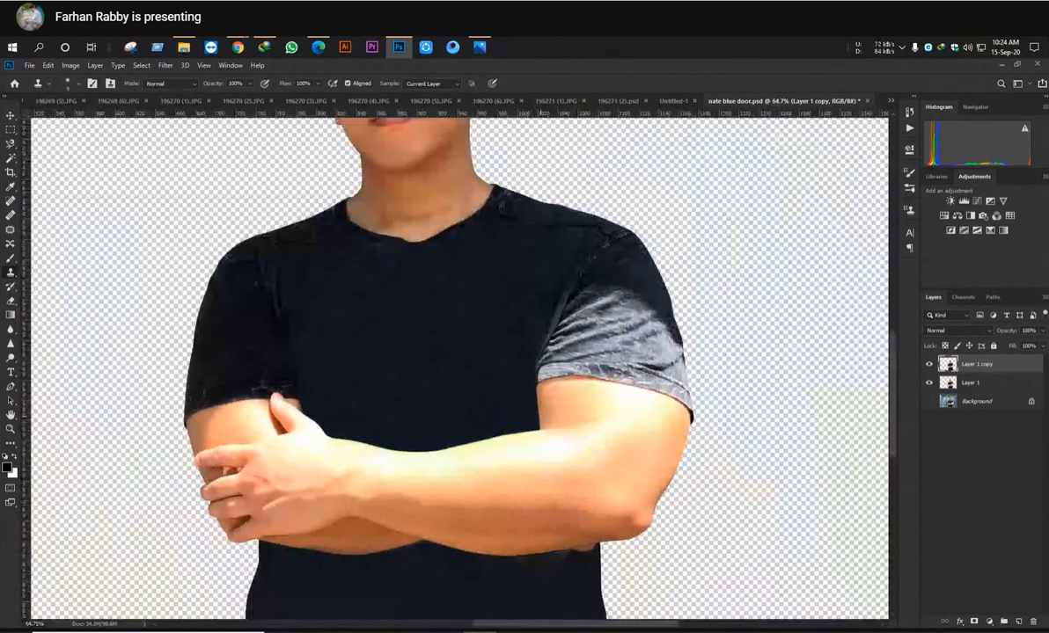
scroll(538, 406, up, 2)
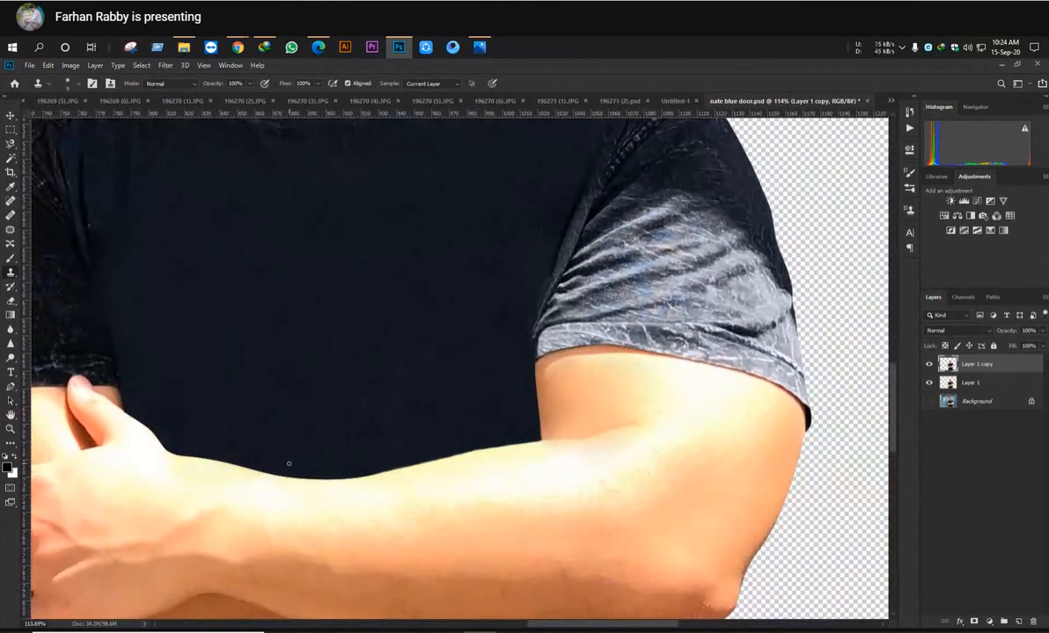
scroll(470, 412, down, 2)
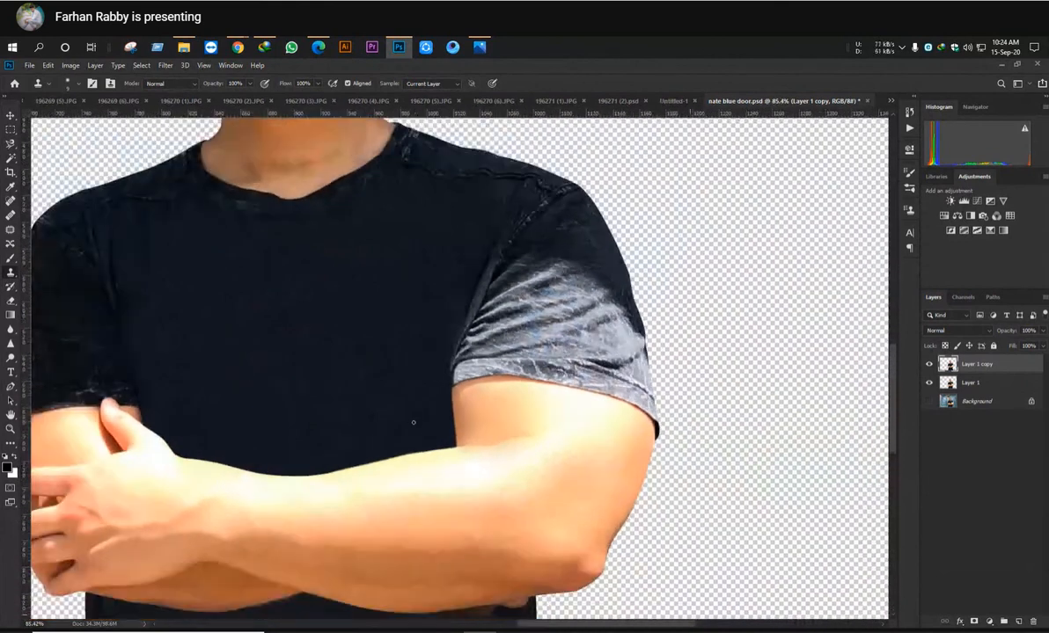
scroll(466, 414, down, 2)
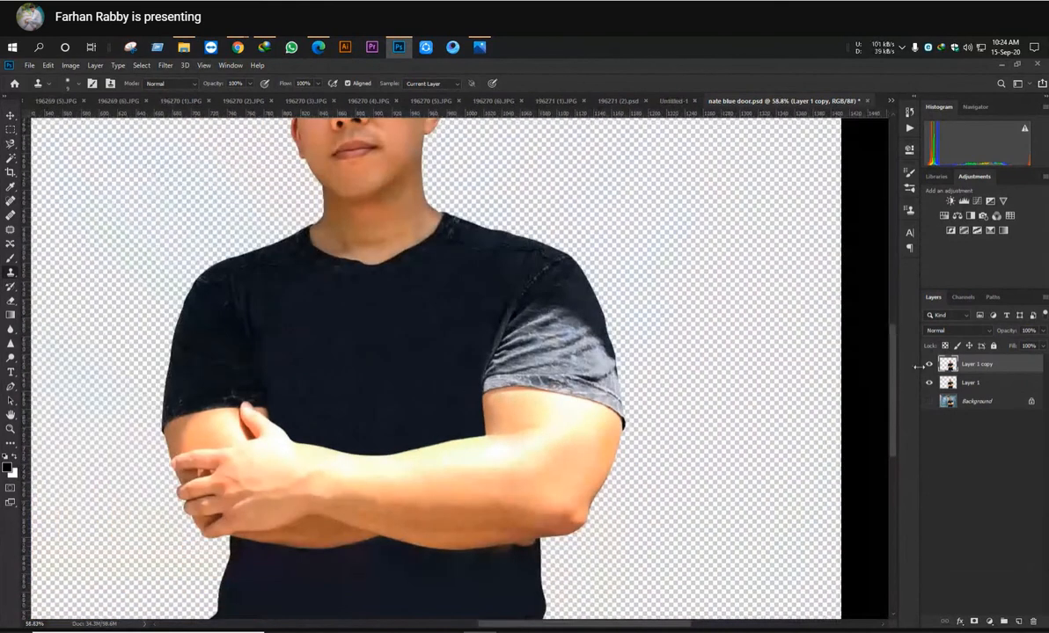
Hide the Layer 1 copy layer to compare the retouched shirt and hem with the original
click(928, 363)
scroll(347, 495, up, 3)
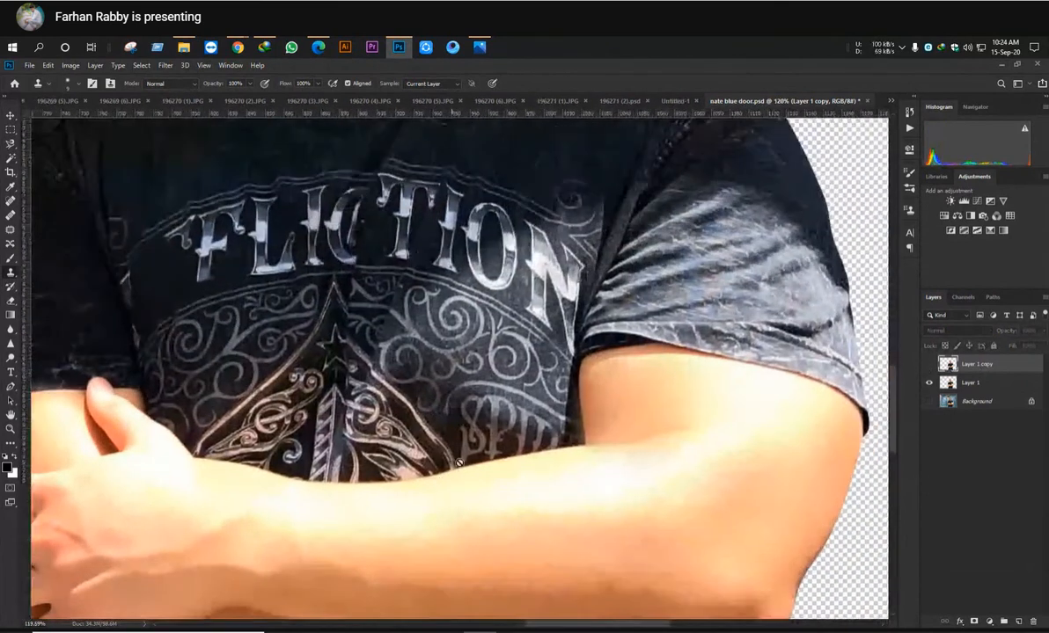
scroll(562, 399, down, 1)
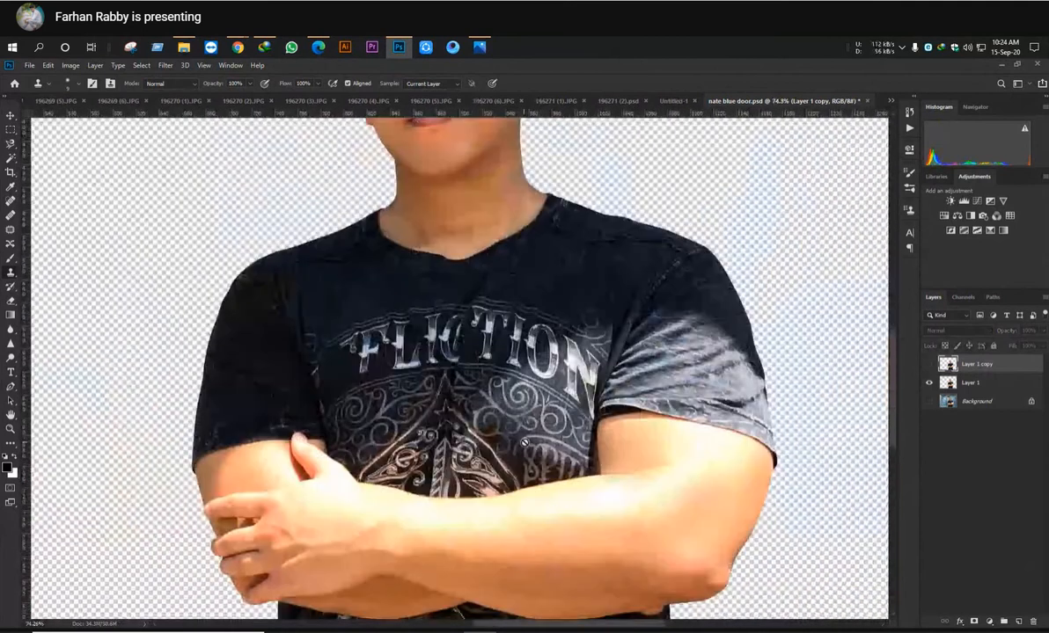
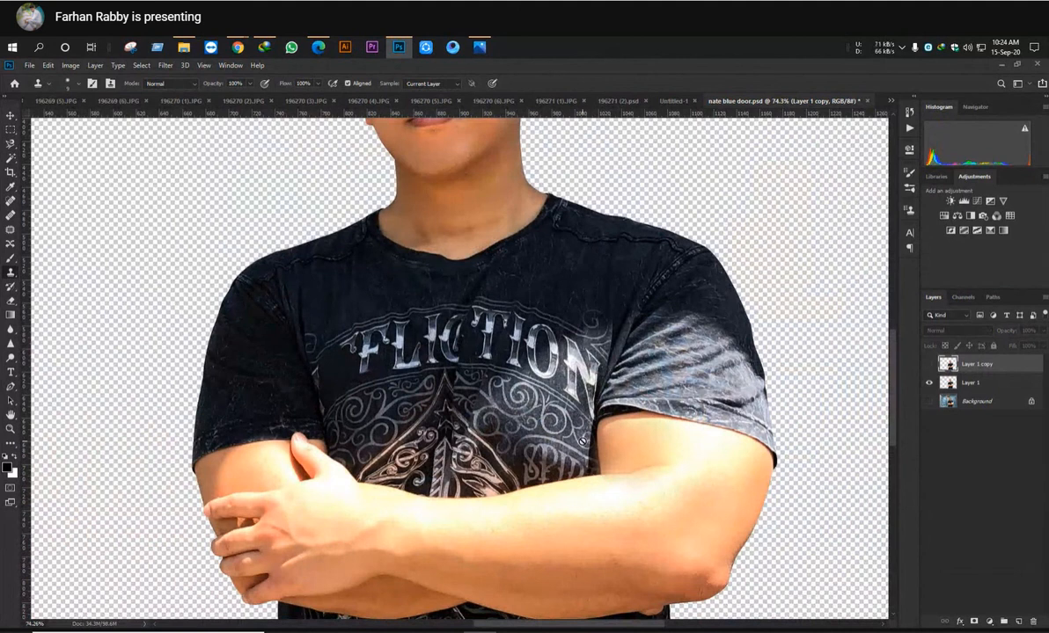
Examine the original printed shirt and sleeve hem, and bring the Layer 1 copy layer back into view for comparison
scroll(542, 416, up, 3)
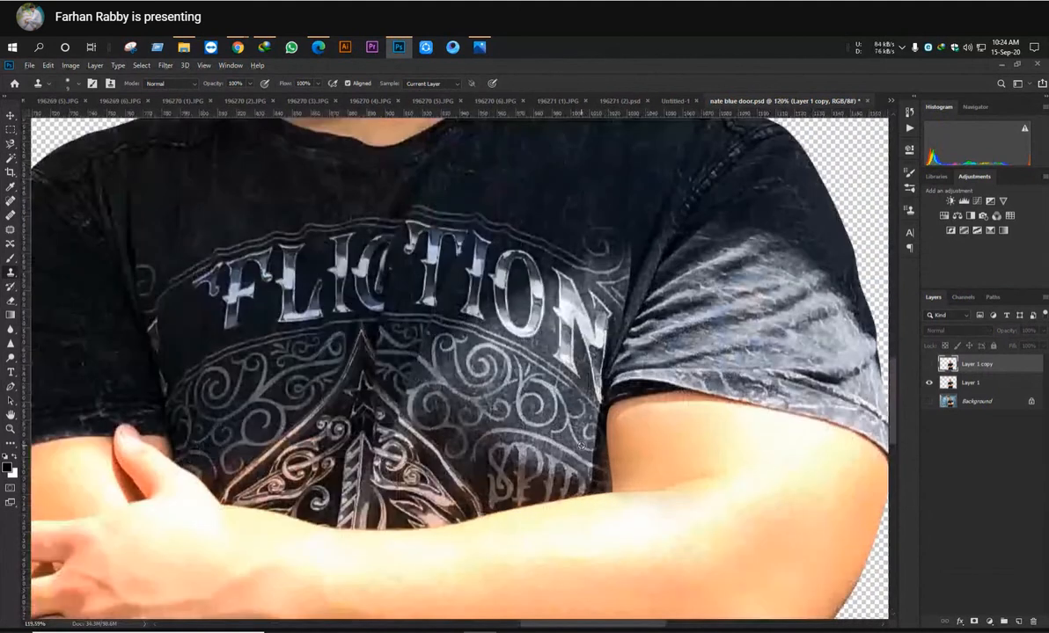
scroll(541, 427, down, 2)
scroll(540, 431, up, 1)
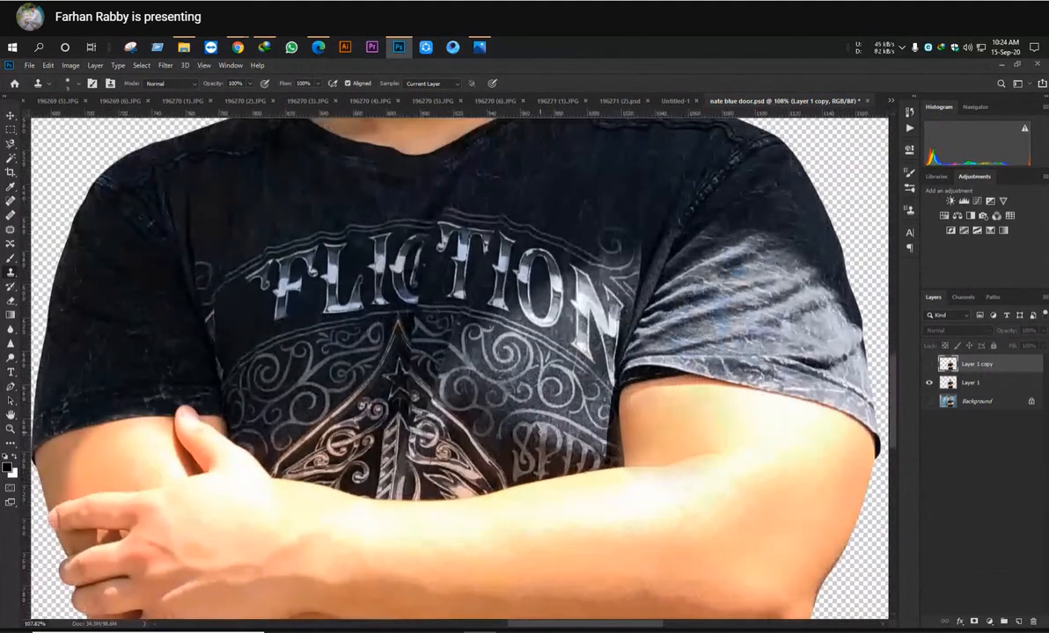
scroll(540, 407, down, 1)
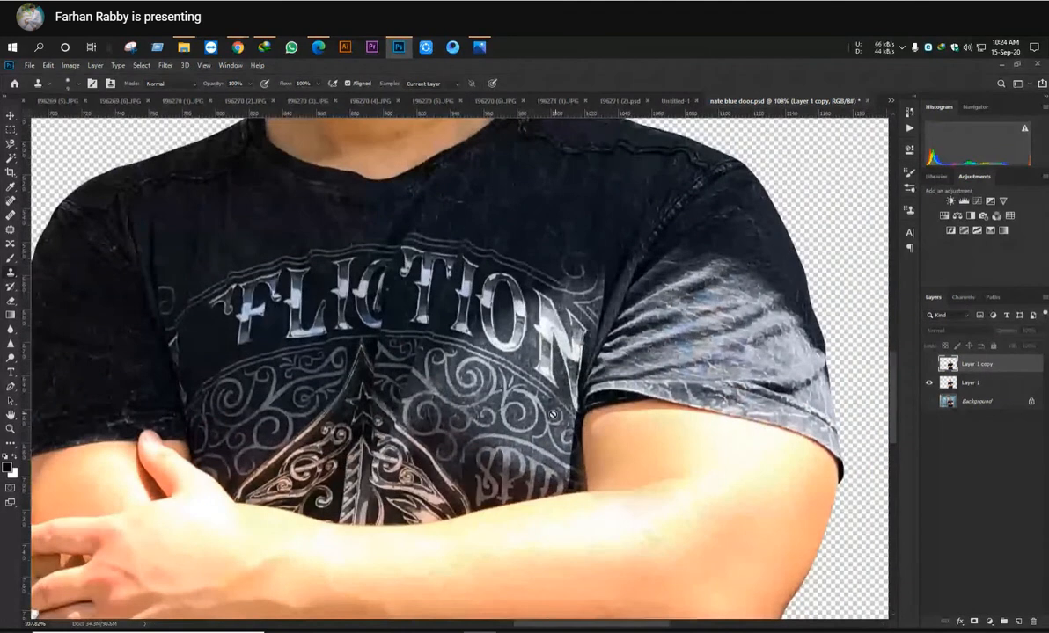
scroll(519, 389, down, 2)
scroll(553, 398, up, 2)
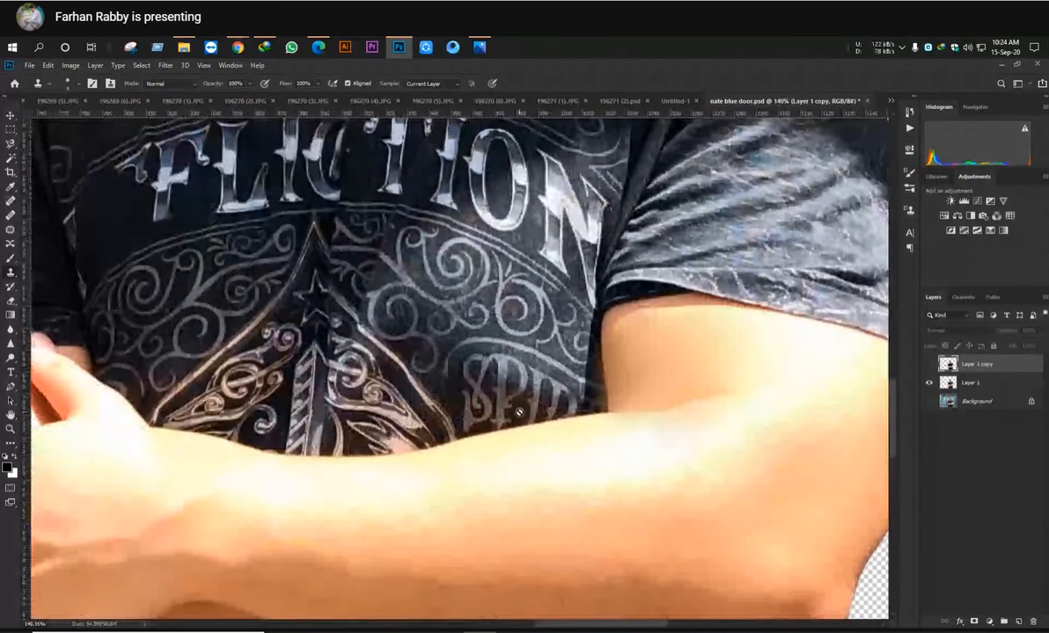
scroll(528, 404, down, 1)
scroll(504, 410, up, 1)
scroll(506, 413, down, 1)
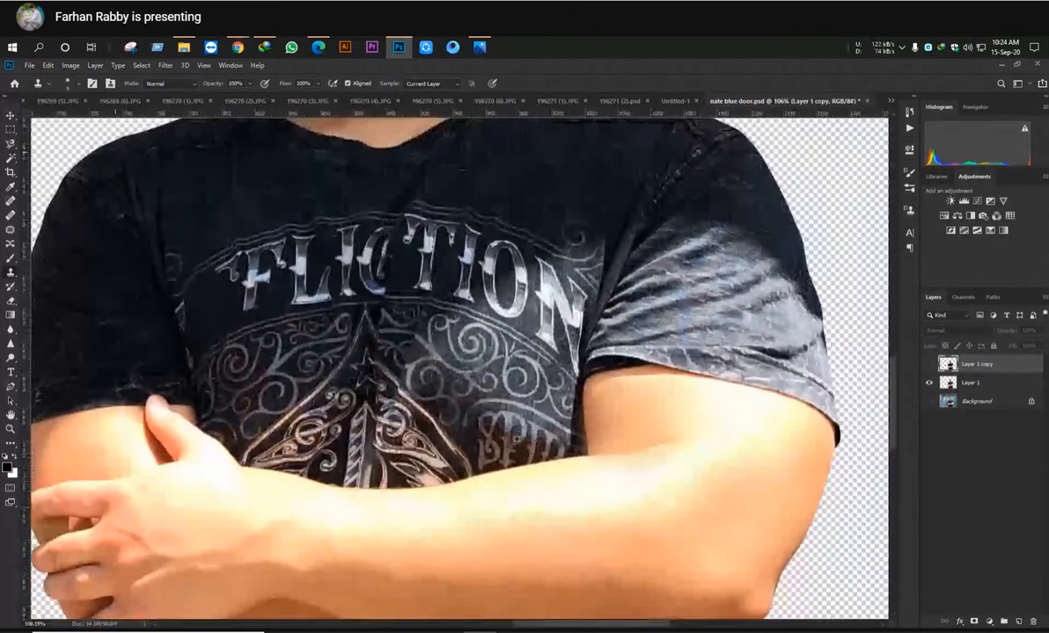
scroll(518, 424, up, 1)
scroll(528, 435, down, 1)
scroll(529, 436, down, 1)
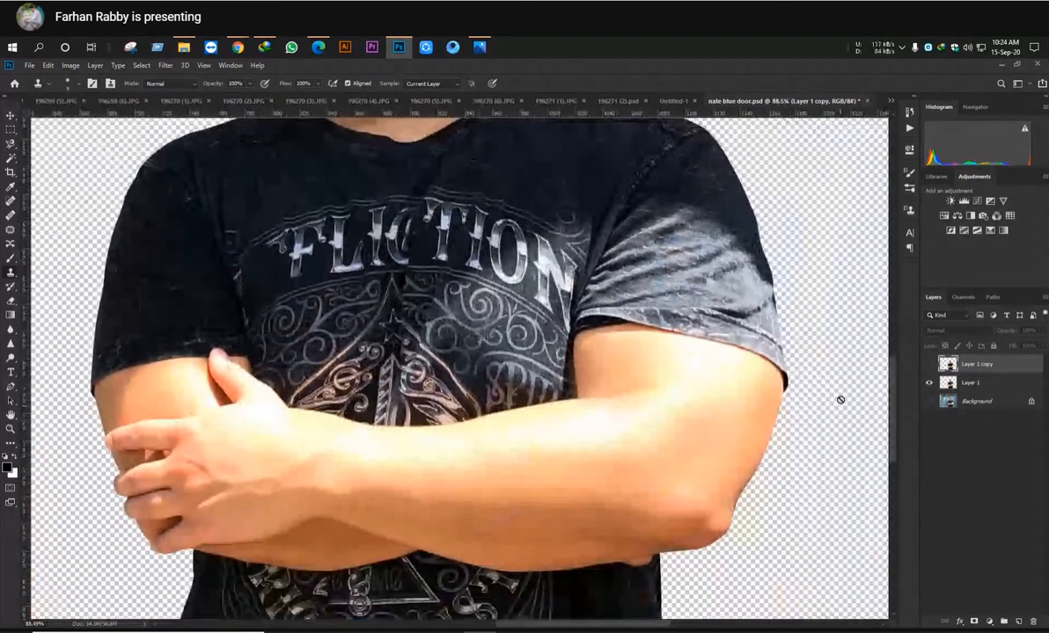
click(928, 364)
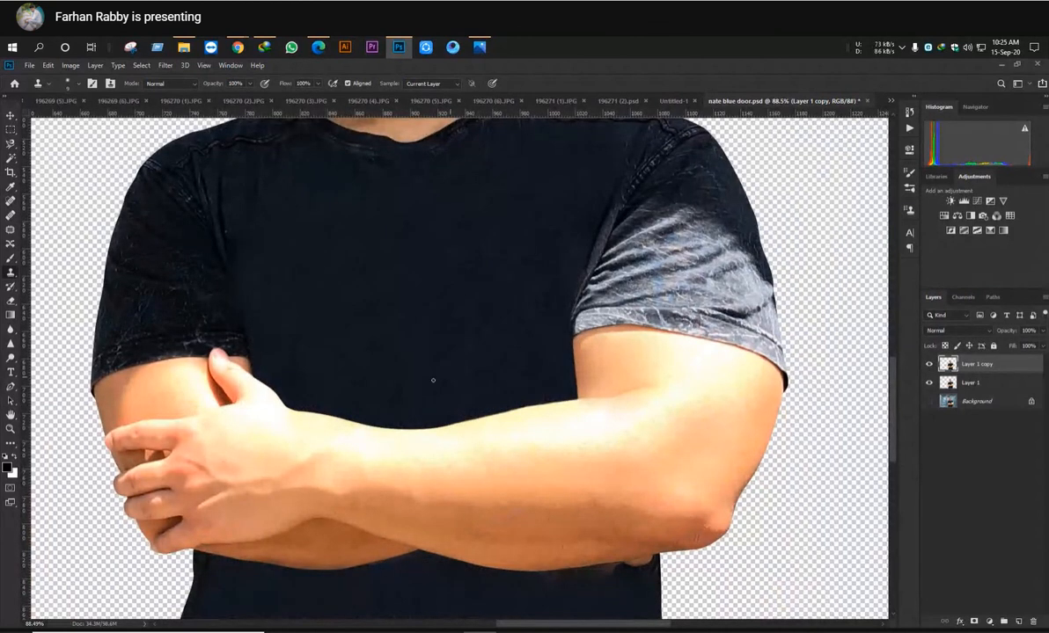
scroll(416, 382, down, 1)
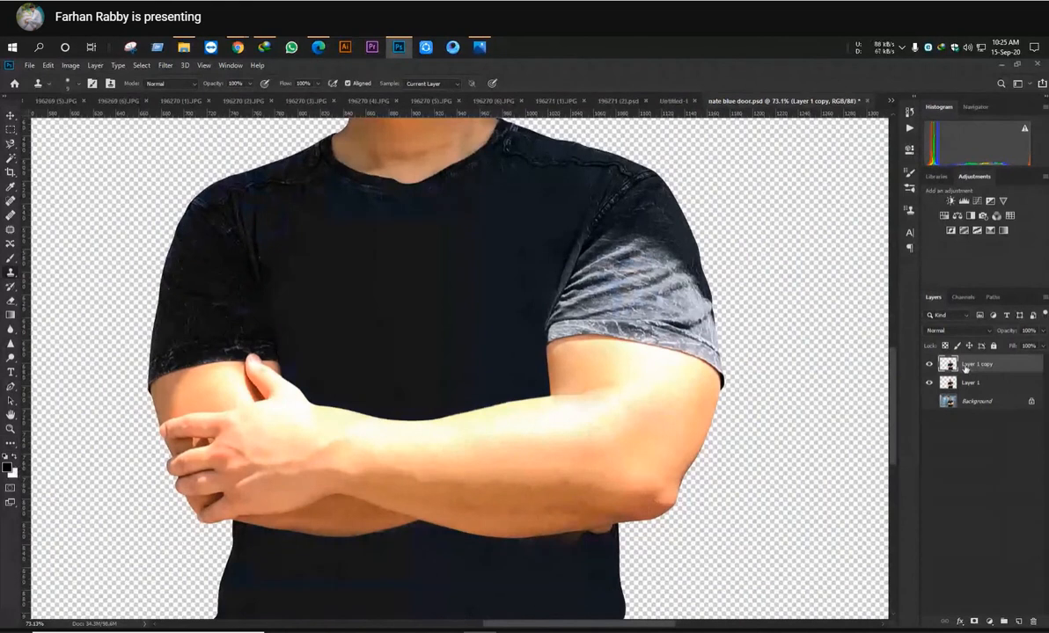
Add a new empty layer above Layer 1 copy and set the foreground color to fdffe5
click(1016, 622)
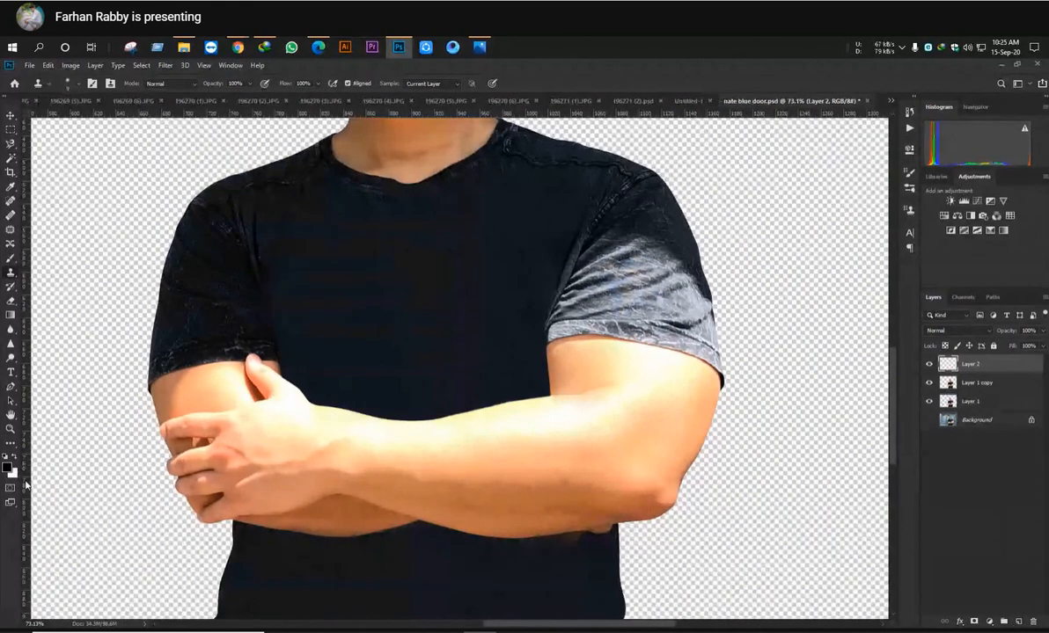
click(9, 468)
text(fdffe5)
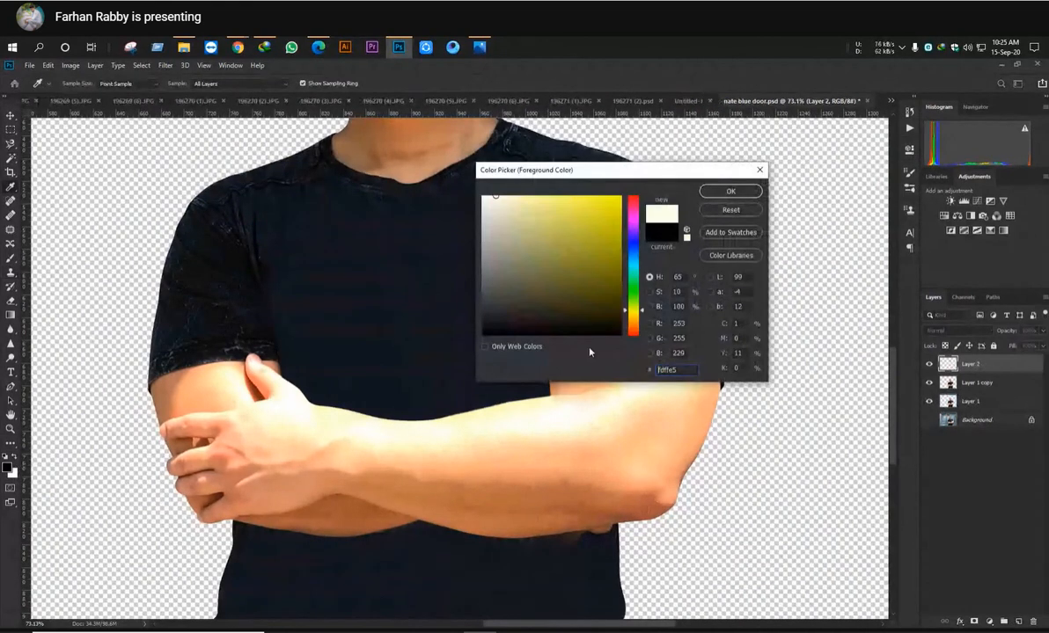
click(722, 191)
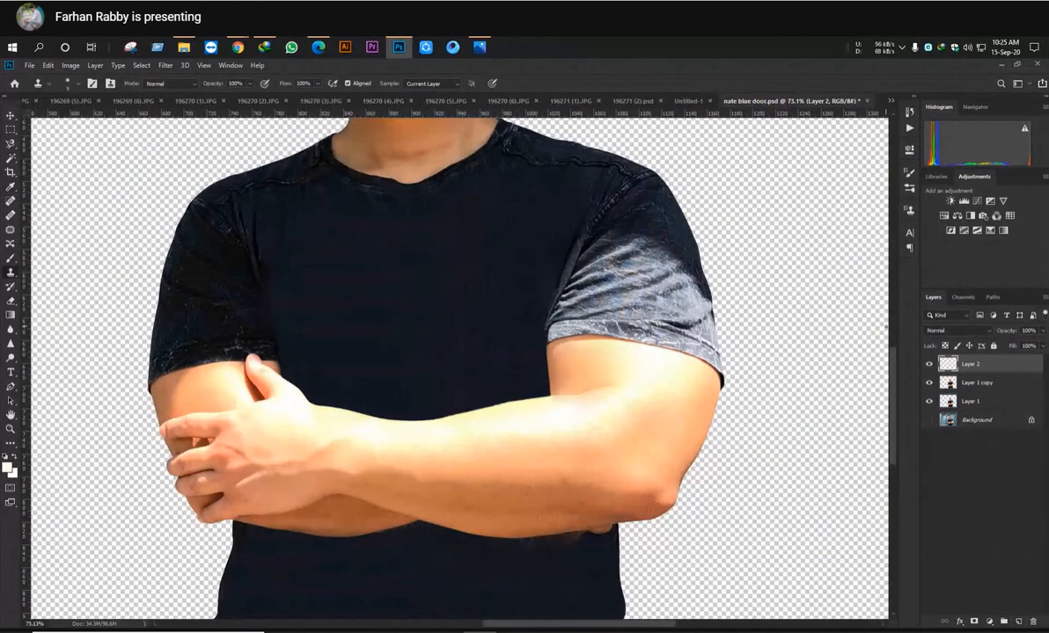
Paint one soft 800 px Brush spot on the middle of the shirt's chest and set its layer to Screen blending
key(b)
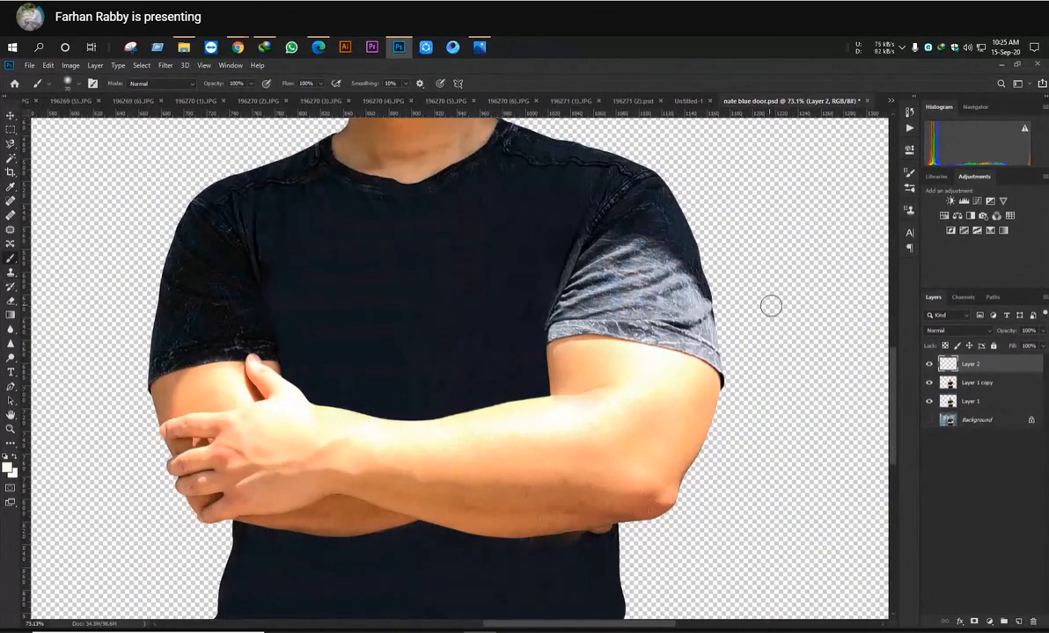
key(bracketright)
key(bracketright)
key(bracketright)
key(bracketright)
key(bracketright)
key(bracketright)
key(bracketright)
key(bracketright)
key(bracketright)
key(bracketright)
key(bracketright)
key(bracketright)
key(bracketright)
key(bracketright)
key(bracketright)
key(bracketright)
key(bracketright)
key(bracketright)
key(bracketright)
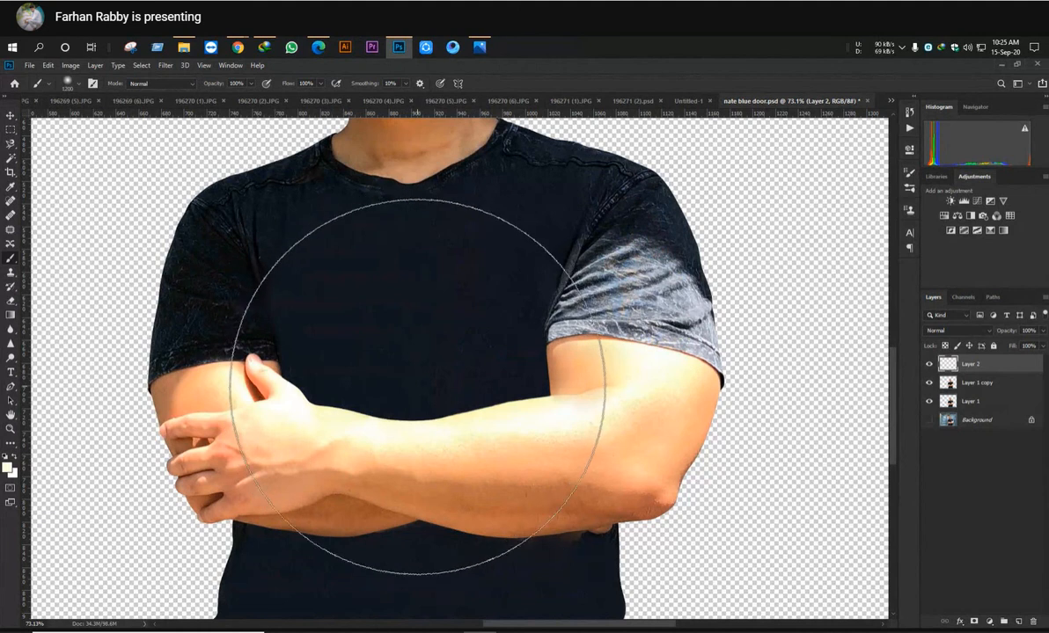
key(bracketleft)
key(bracketleft)
key(bracketleft)
key(bracketleft)
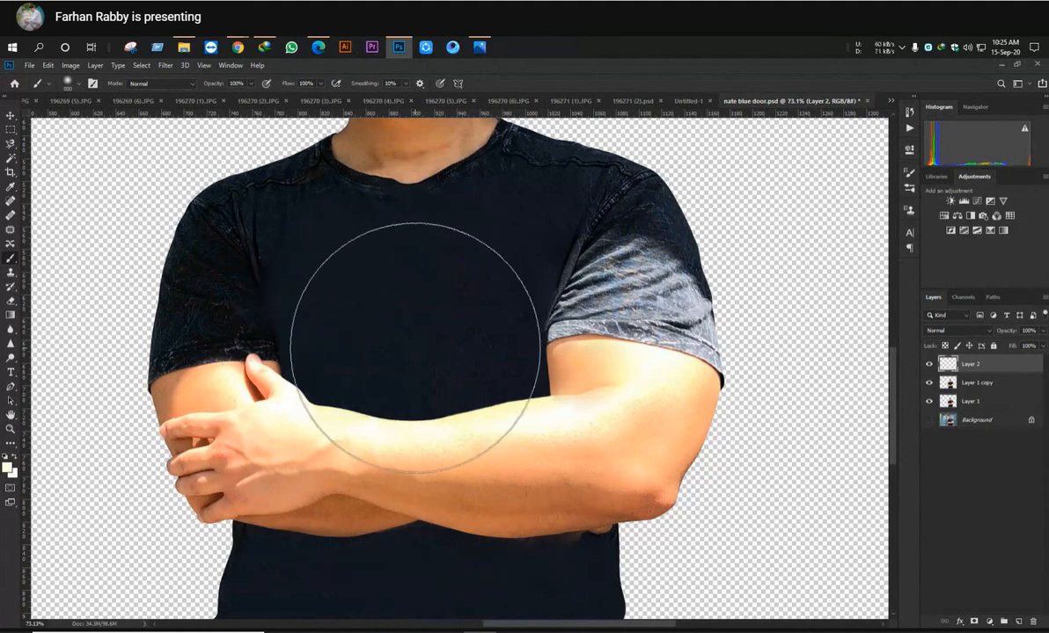
click(435, 352)
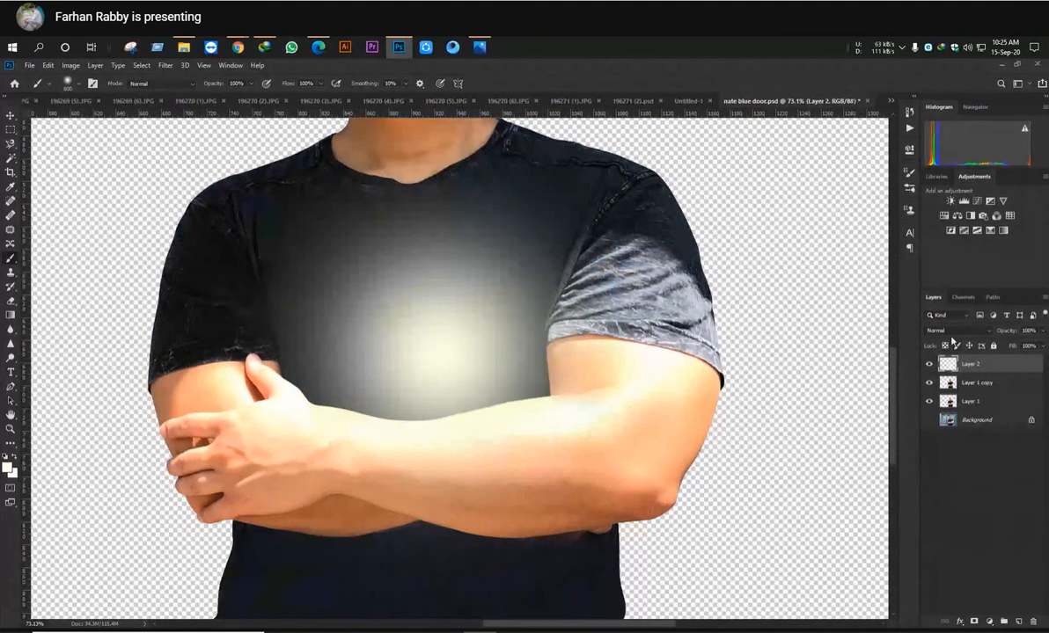
click(953, 332)
click(936, 423)
Try scaling the glow to 318.96% with Free Transform and positioning it around the crossed arms
key(ctrl+t)
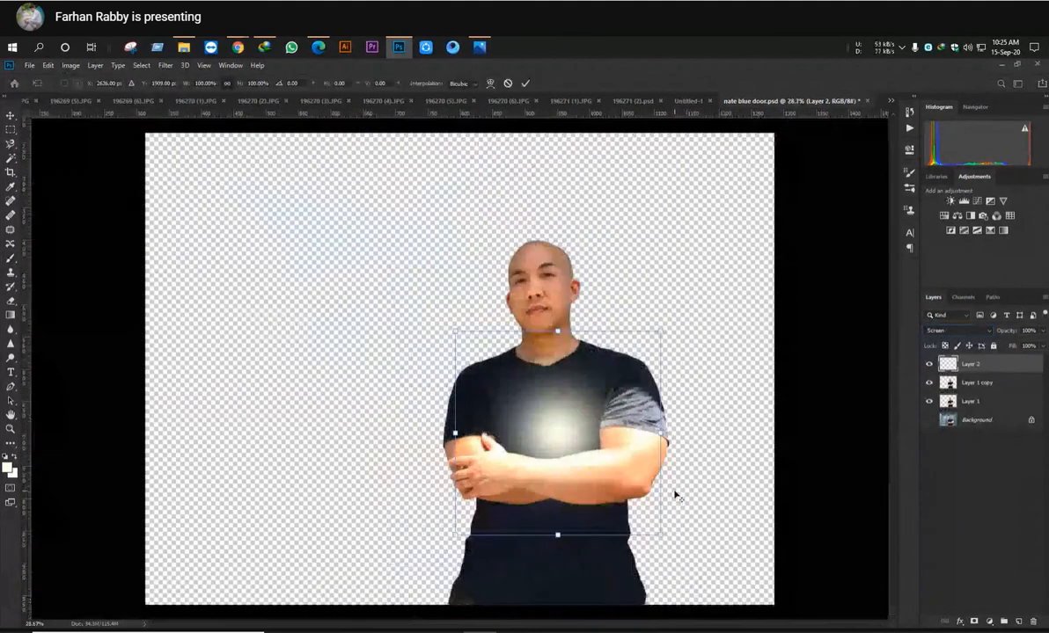
key(ctrl+0)
drag(660, 534, 807, 629)
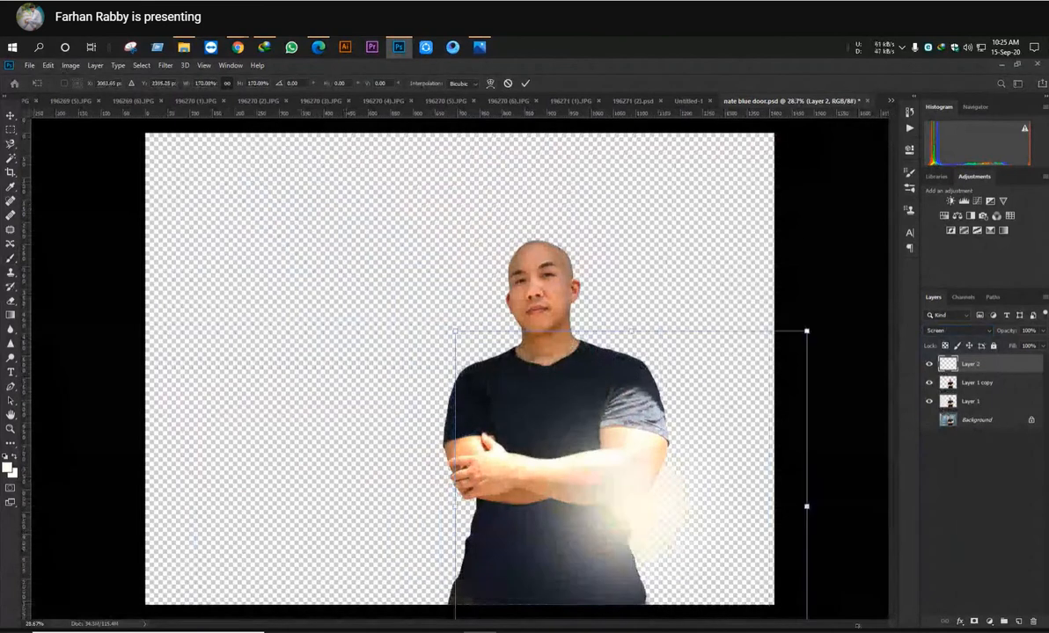
drag(615, 454, 576, 403)
drag(414, 279, 7, 82)
drag(426, 302, 522, 465)
Try the enlarged glow at 18% and 36% opacity, shift it slightly over the shirt, and cancel the transform
click(1041, 333)
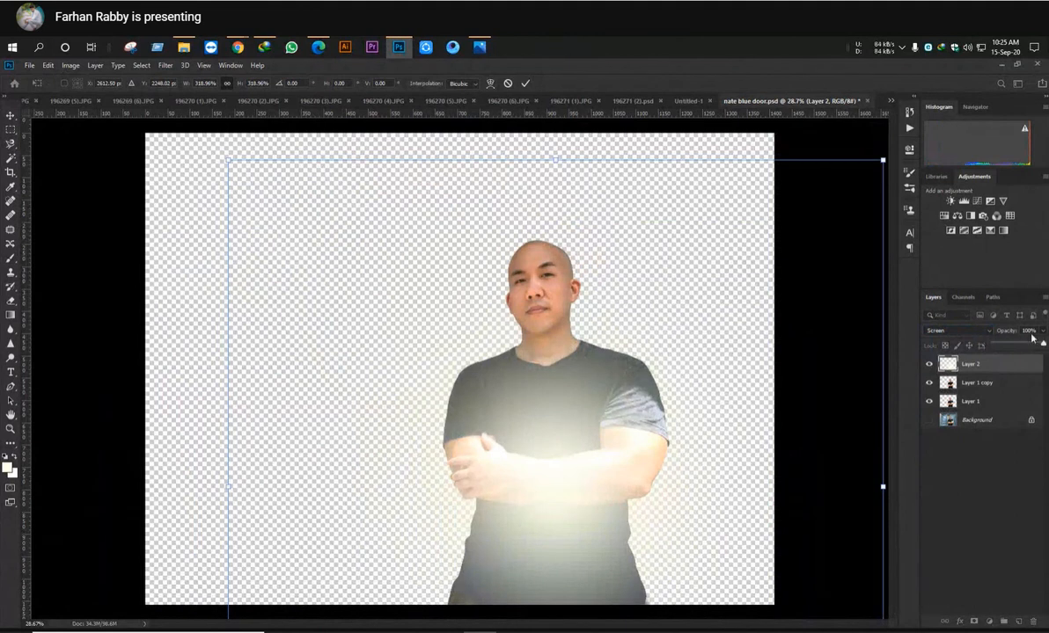
drag(1021, 344, 1003, 348)
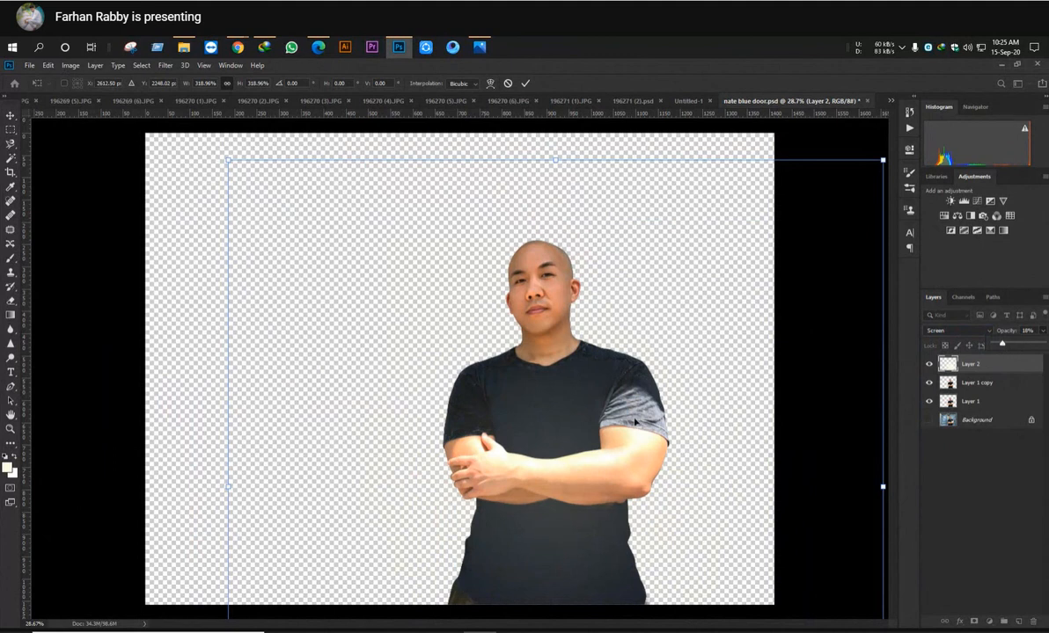
scroll(614, 435, up, 3)
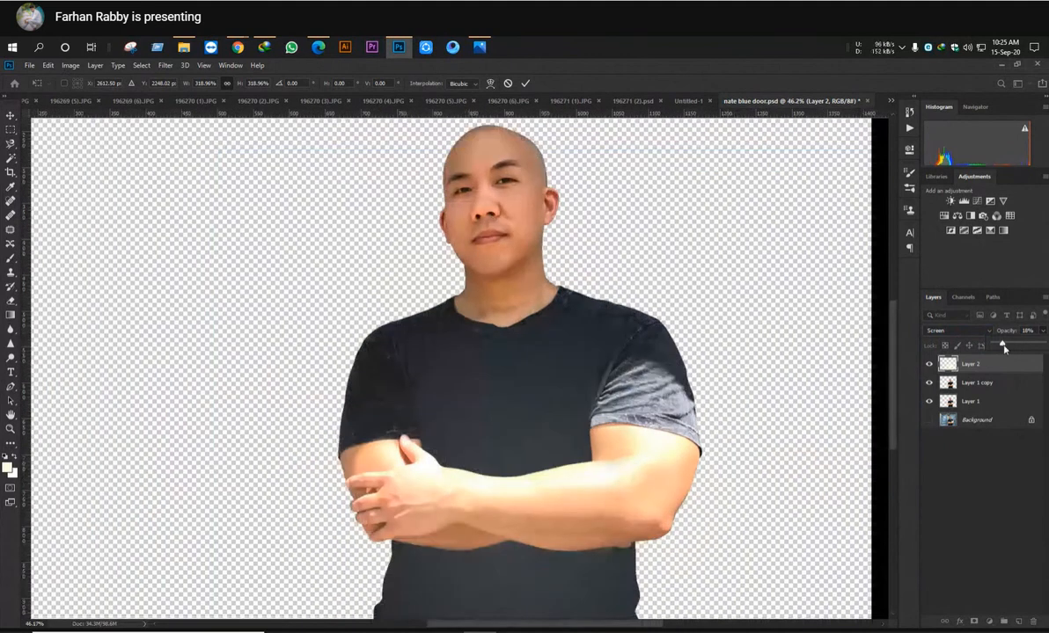
drag(1005, 347, 1011, 345)
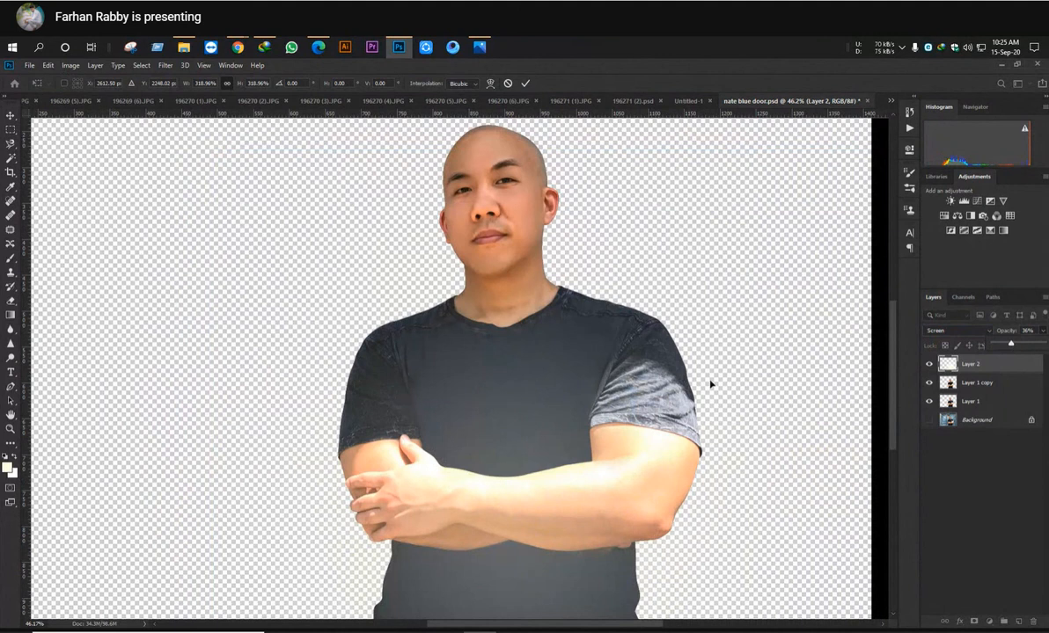
scroll(708, 385, down, 2)
drag(710, 409, 609, 362)
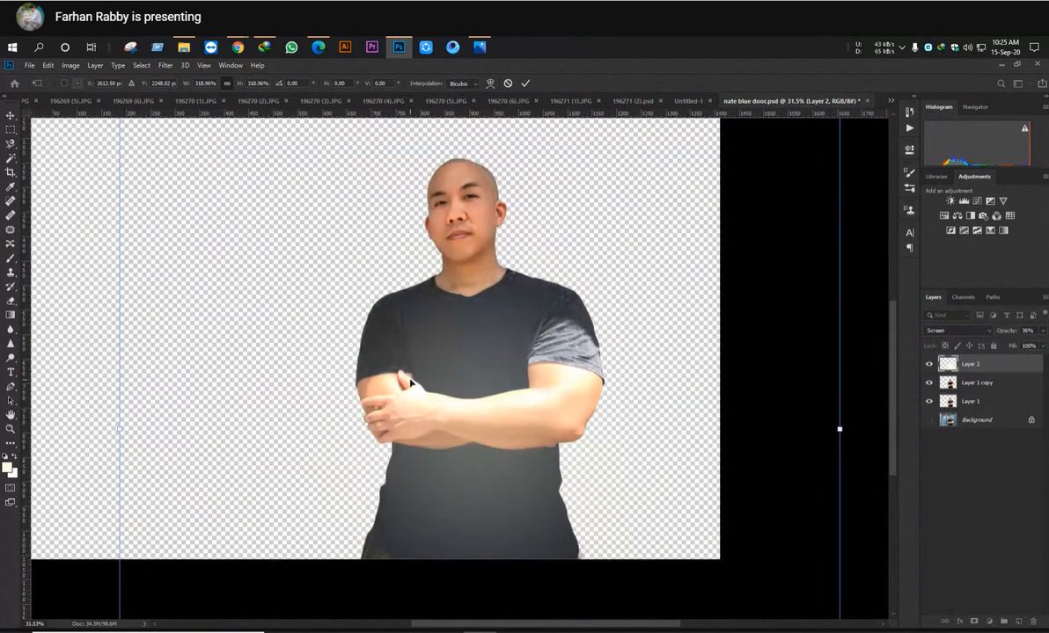
mouse_move(479, 365)
mouse_down()
mouse_move(485, 352)
mouse_move(490, 370)
mouse_up()
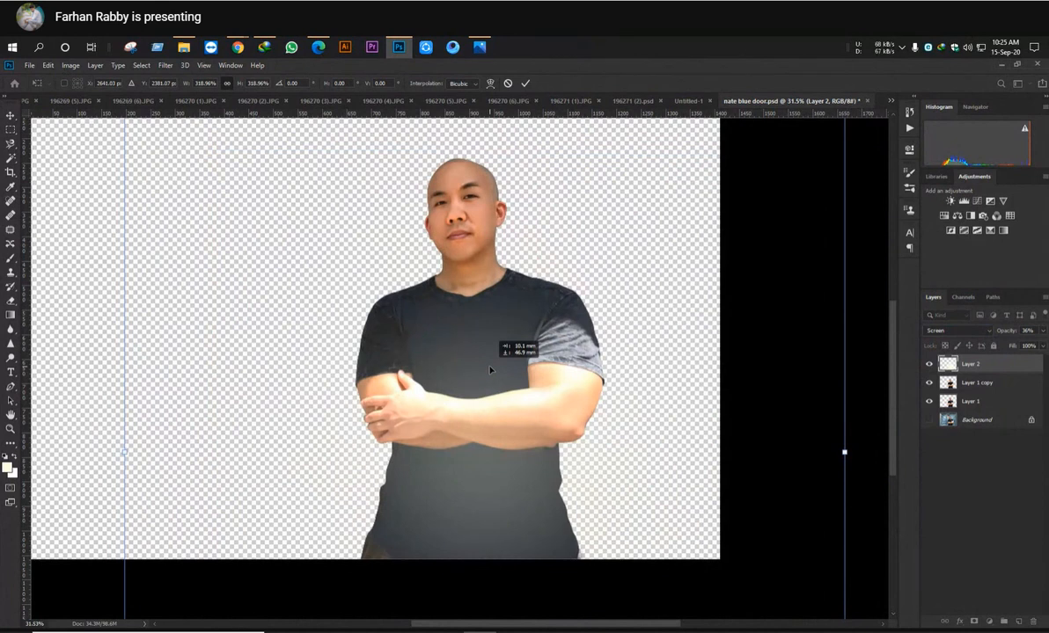
click(509, 86)
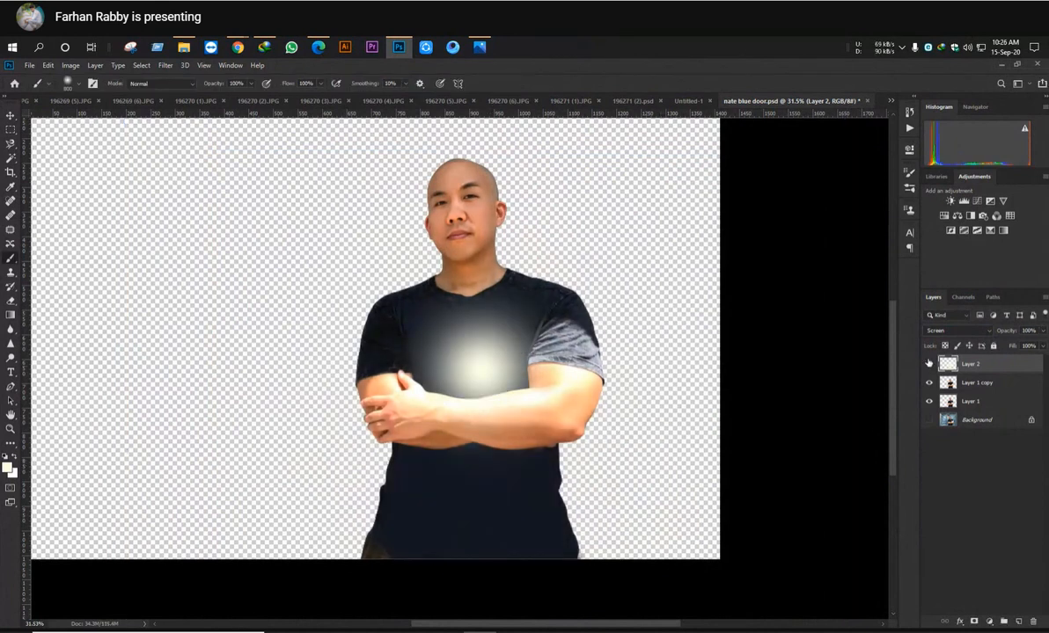
Hide the Layer 2 glow and add a new empty layer above it
click(928, 362)
click(1018, 621)
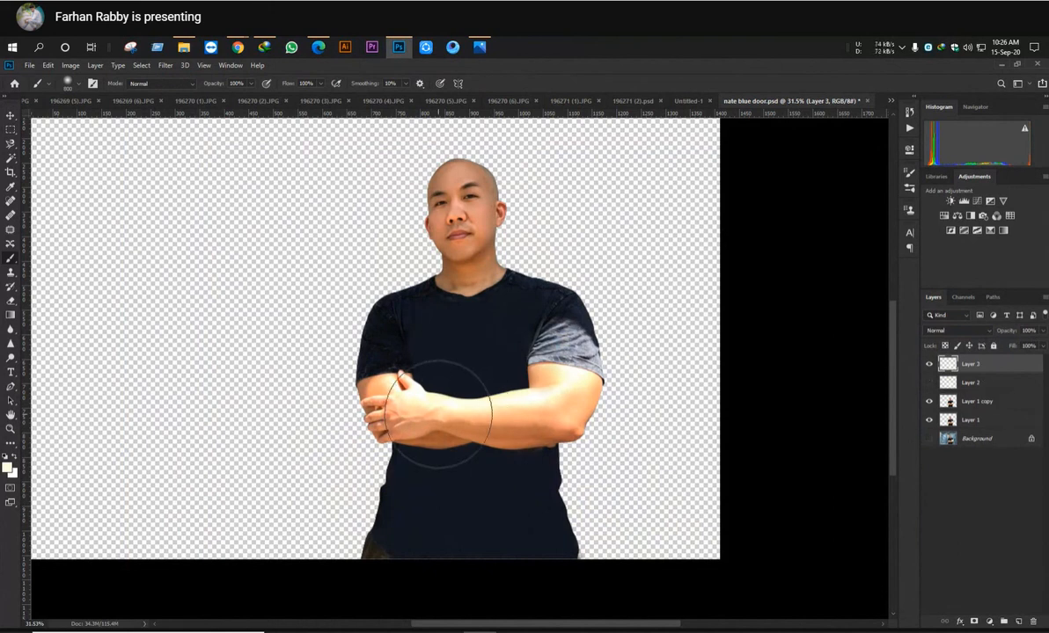
scroll(503, 450, up, 2)
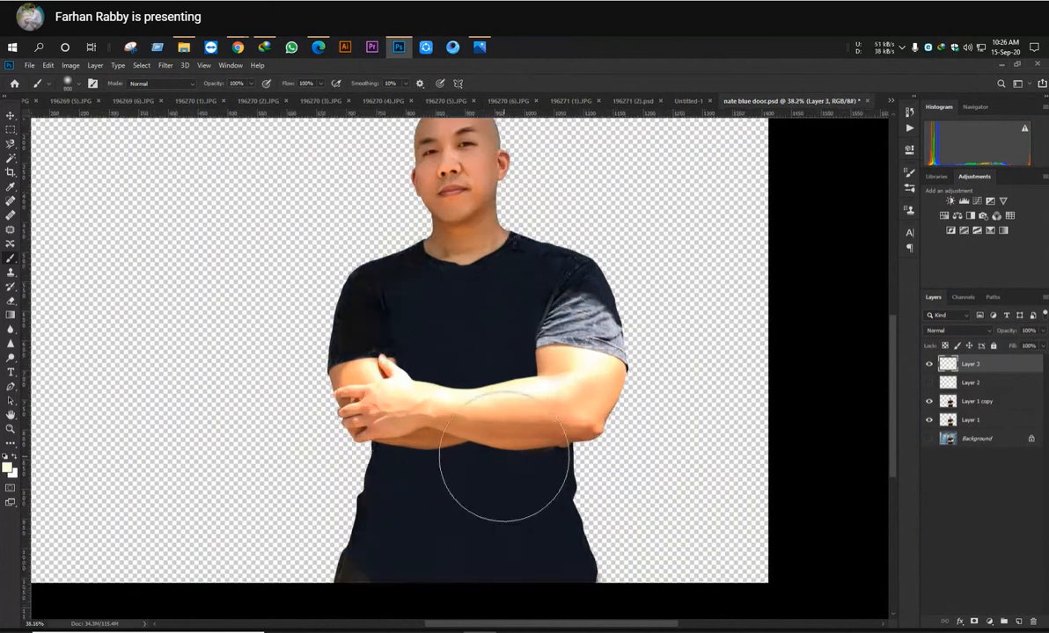
scroll(502, 449, up, 1)
scroll(497, 442, down, 2)
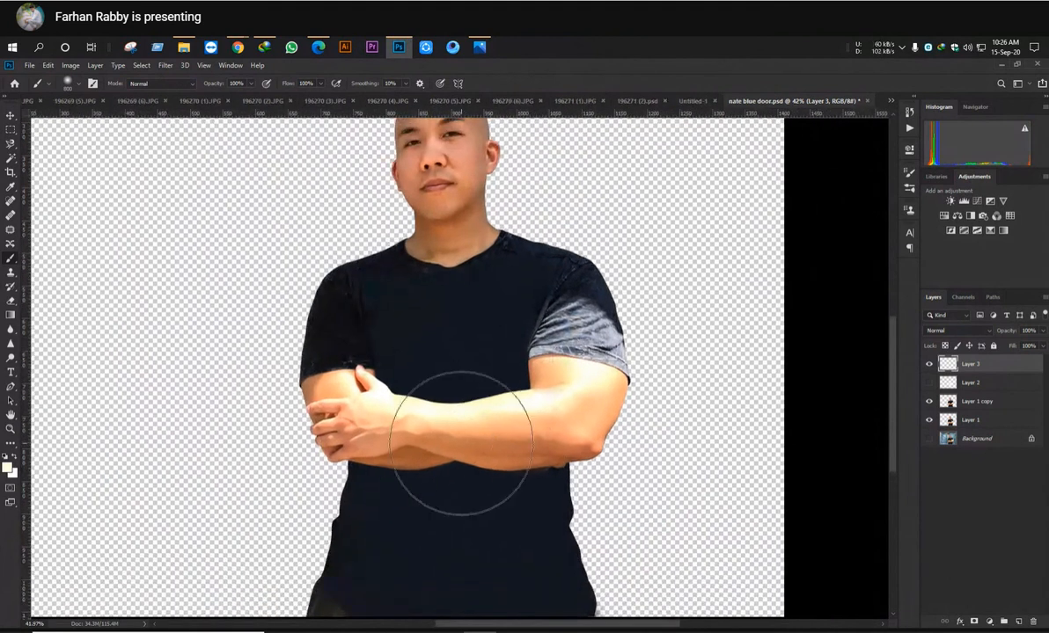
scroll(441, 416, up, 3)
scroll(443, 414, up, 1)
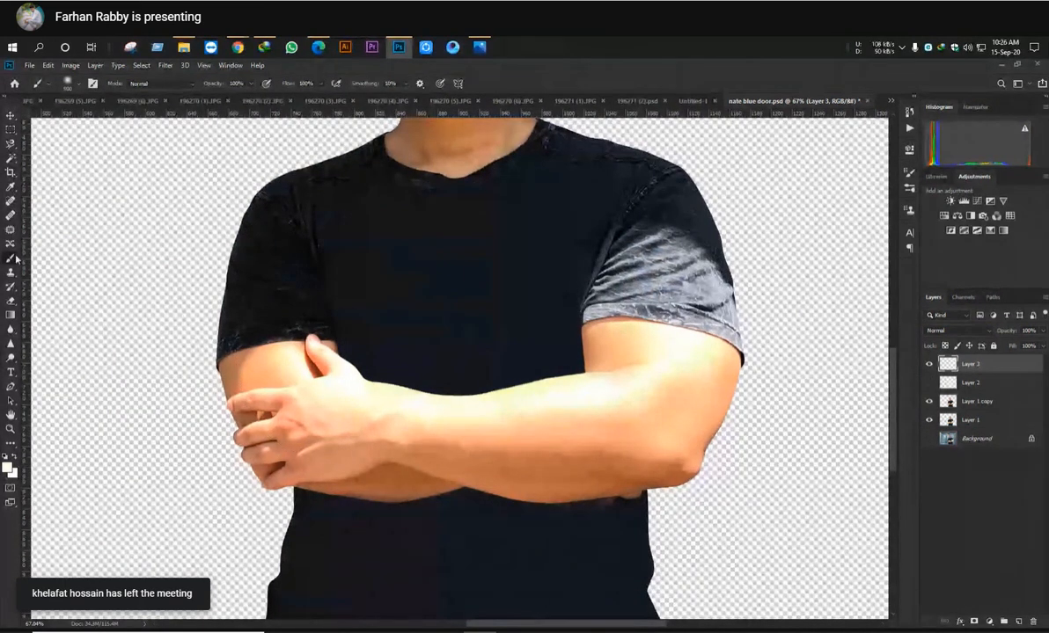
click(11, 129)
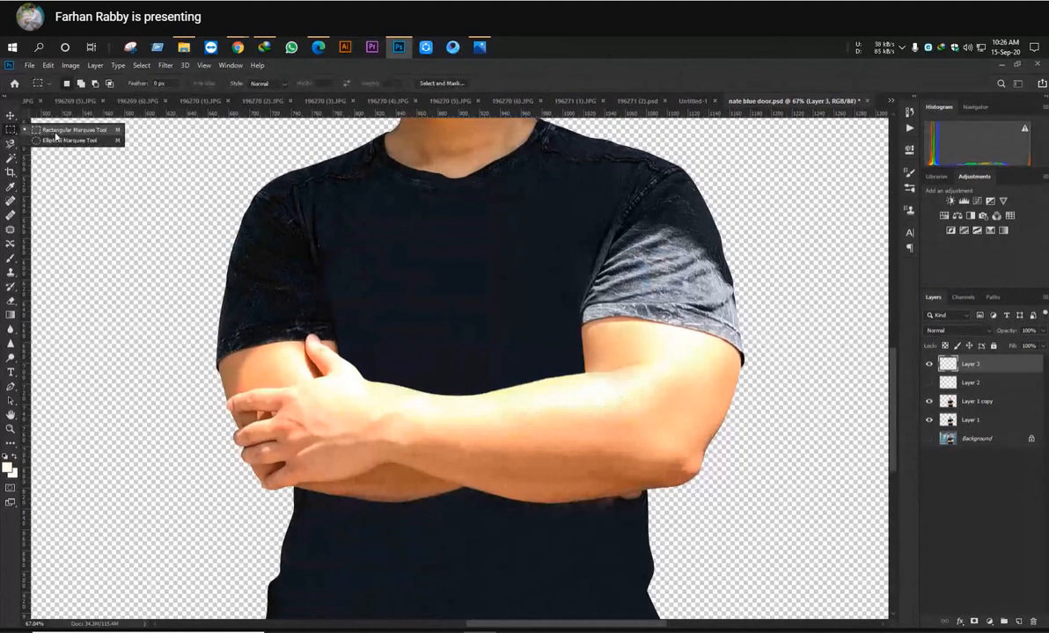
With Layer 1 copy hidden, start a Pen path beside the raised thumb and curve it diagonally upward across the shirt's print
key(p)
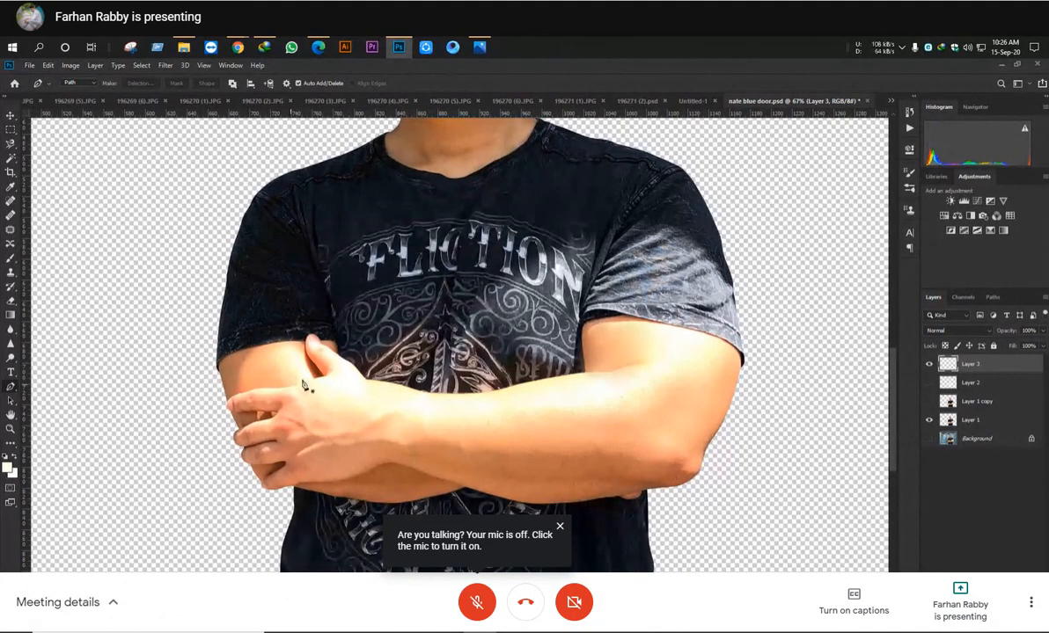
click(357, 369)
click(417, 327)
click(440, 316)
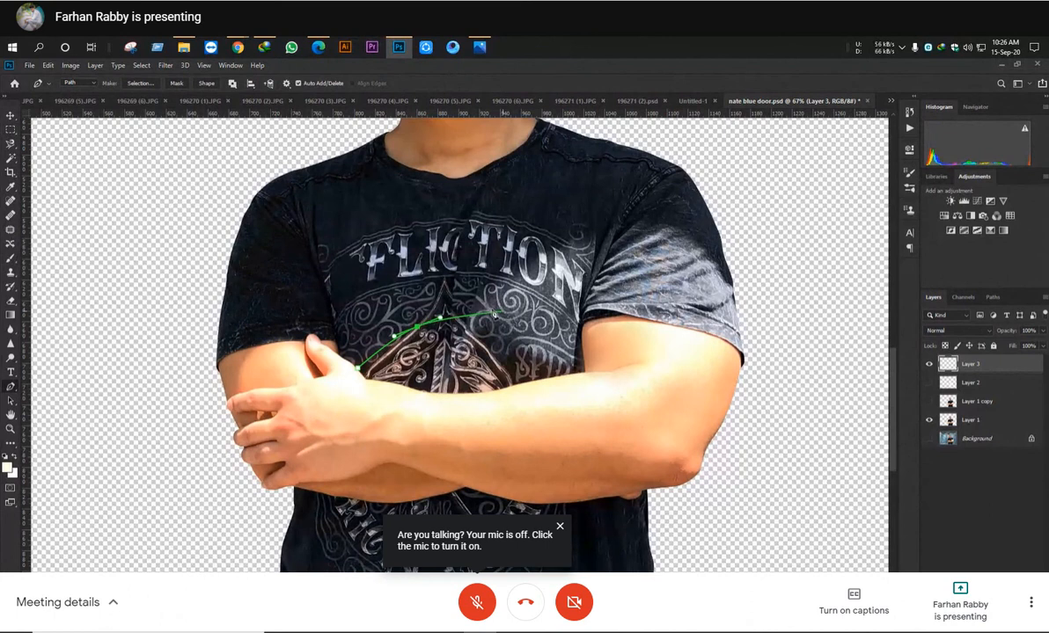
click(475, 304)
click(486, 298)
click(495, 291)
drag(495, 290, 500, 283)
Extend the Pen path over the last letter of the print, down beside the grey sleeve and back along the forearm's upper edge
drag(537, 260, 556, 254)
drag(580, 266, 578, 331)
click(575, 357)
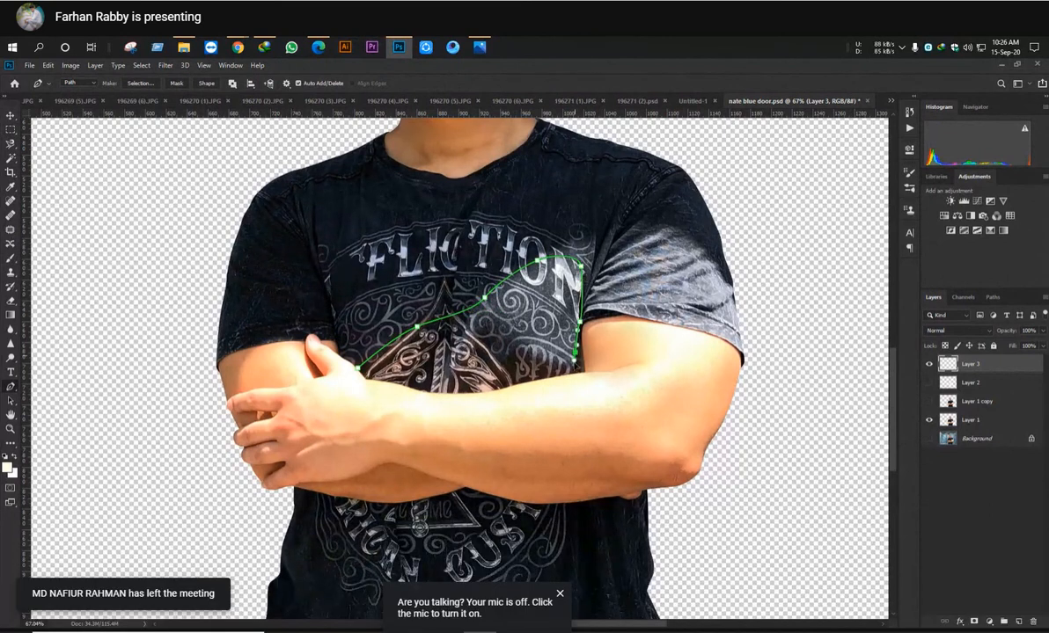
click(571, 377)
drag(499, 394, 483, 396)
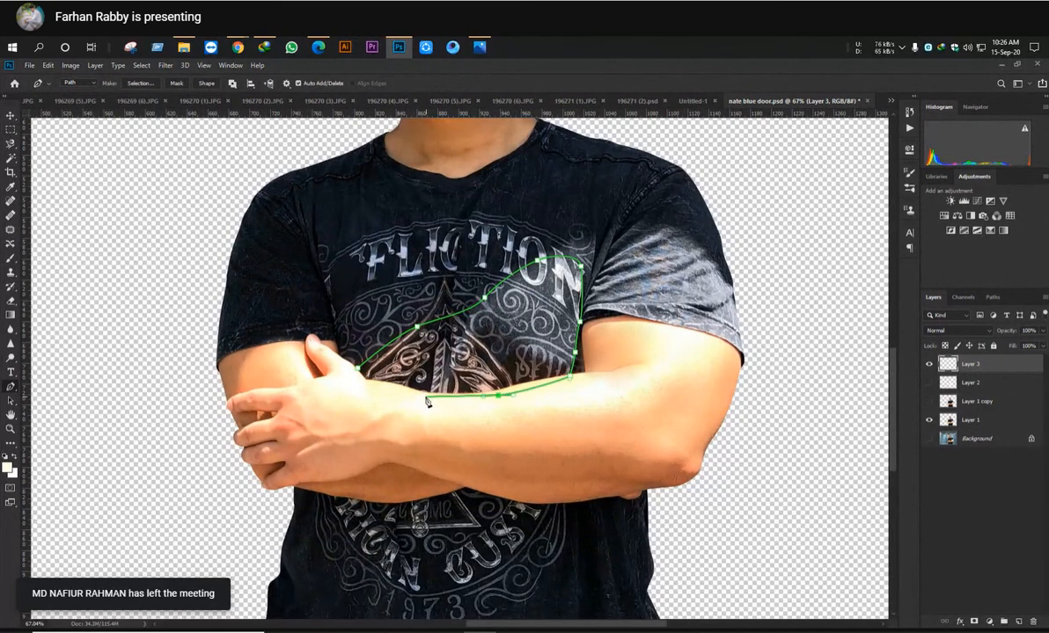
scroll(657, 271, up, 3)
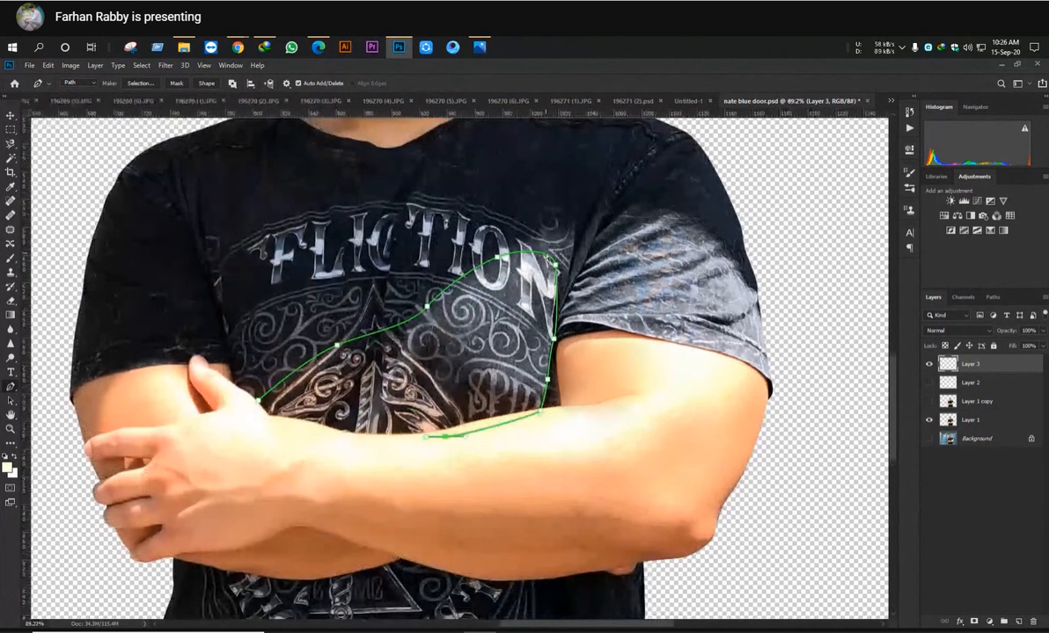
Undo the last path points and redraw the curve over the print's last letters, turning down along the grey sleeve's edge
key(ctrl+z)
key(ctrl+z)
key(ctrl+z)
key(ctrl+z)
key(ctrl+z)
key(ctrl+z)
click(515, 239)
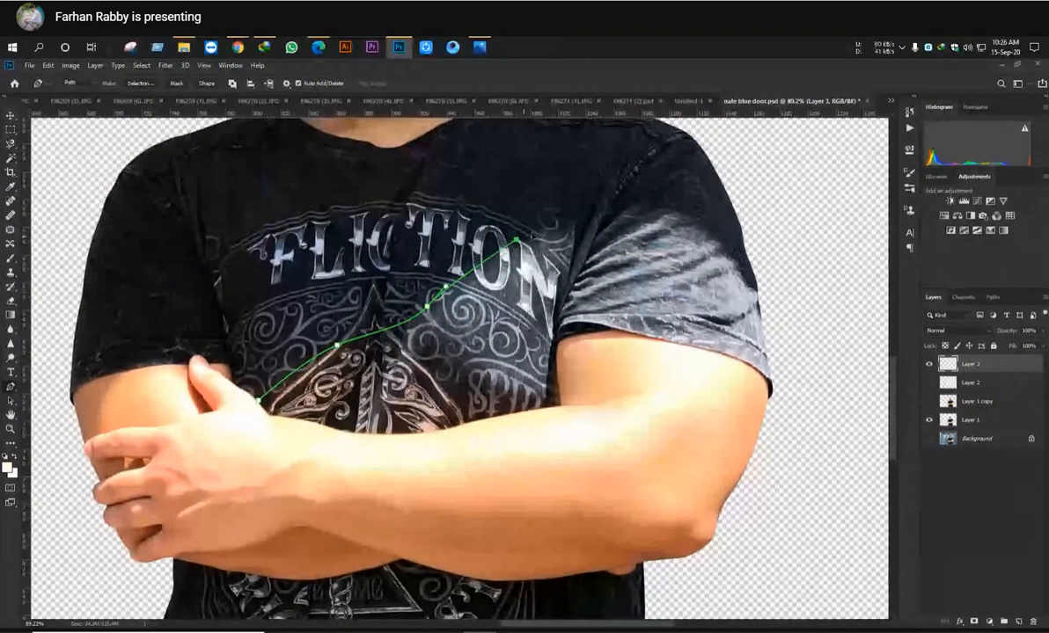
drag(573, 224, 568, 279)
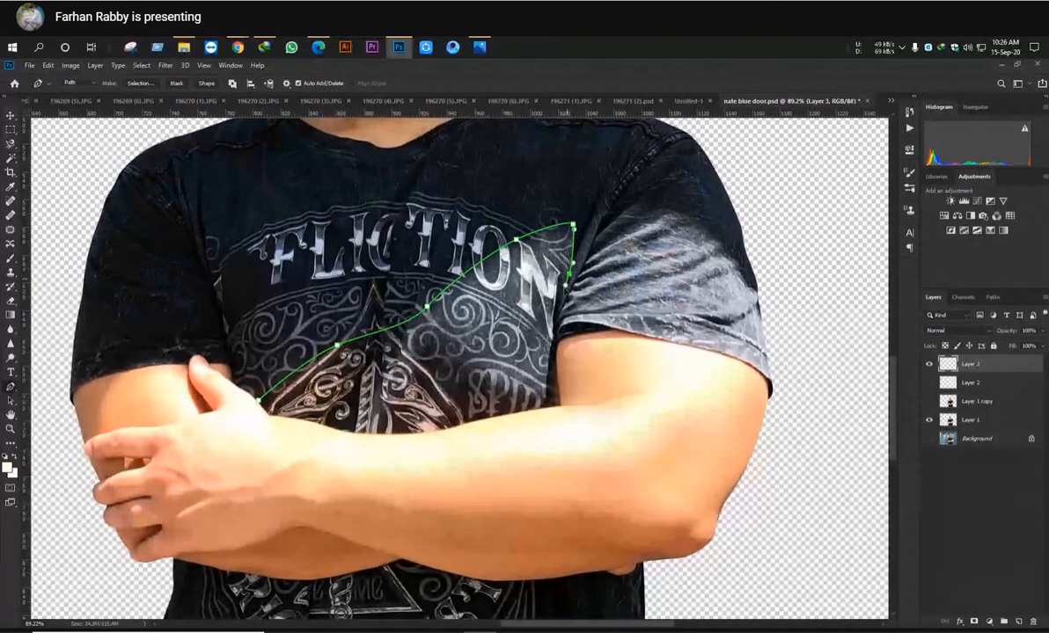
drag(555, 321, 547, 388)
Trace the path roughly along the forearm's upper edge to the thumb, close it, and check its fit against the arm
click(545, 410)
click(463, 432)
drag(414, 439, 390, 440)
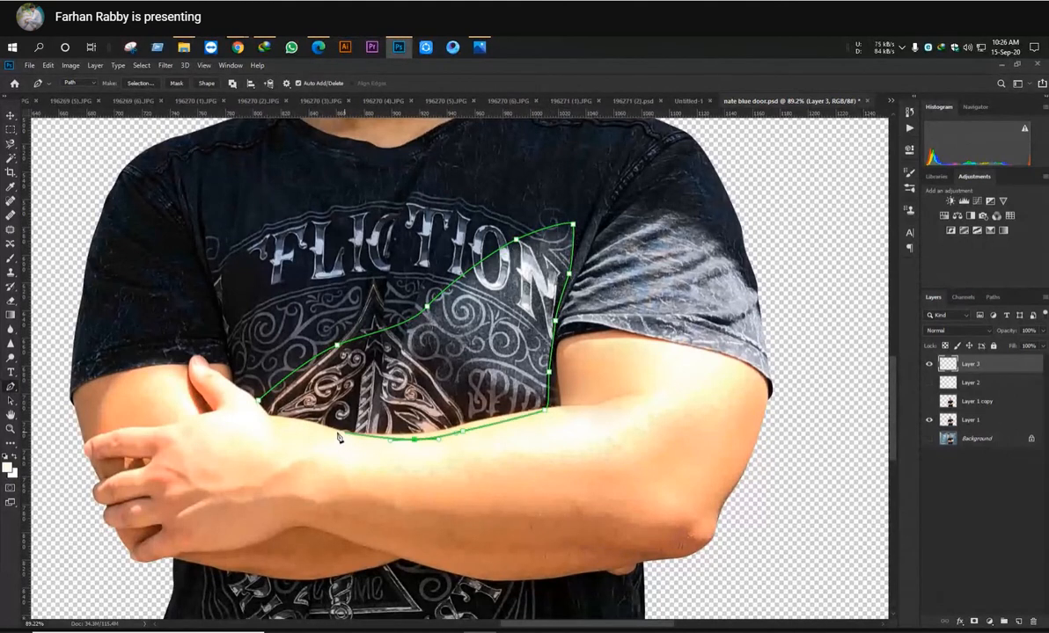
drag(323, 431, 260, 411)
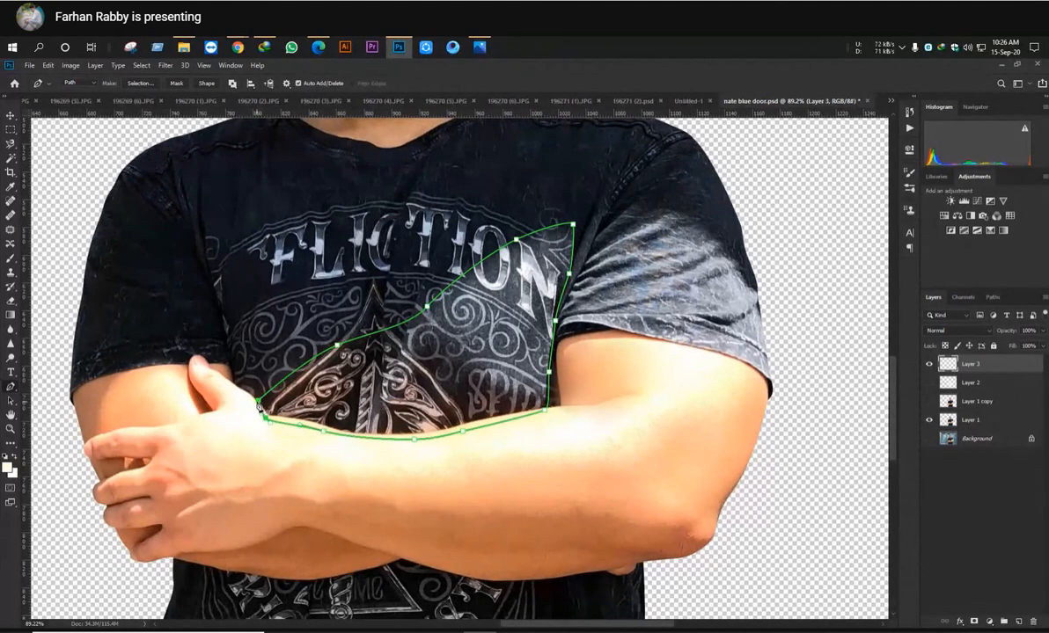
click(259, 402)
scroll(398, 395, down, 4)
scroll(489, 379, up, 1)
scroll(467, 372, down, 4)
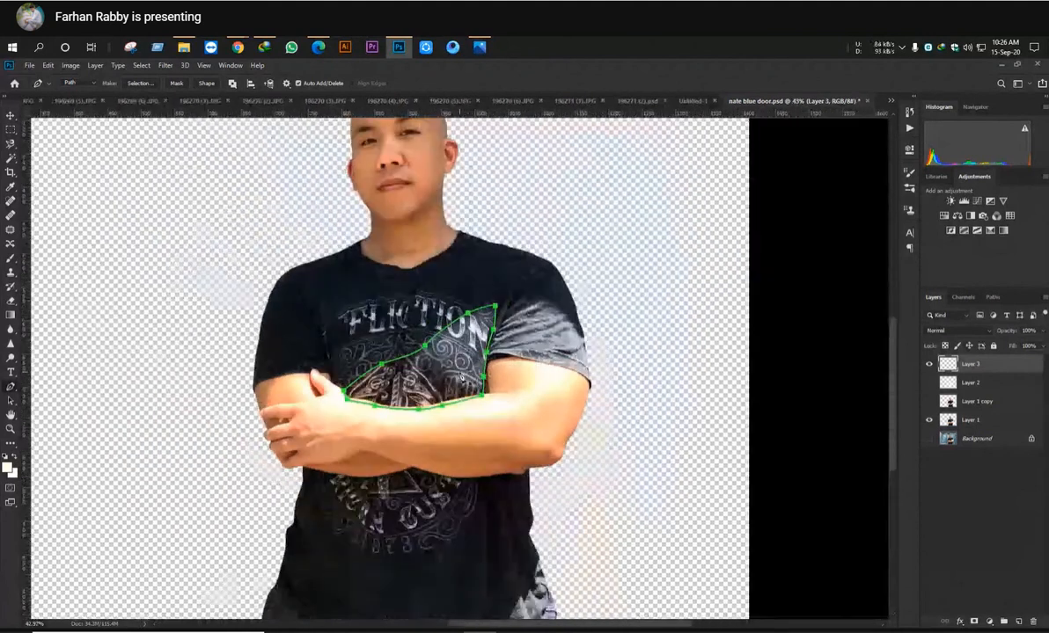
scroll(379, 414, up, 3)
scroll(409, 409, up, 2)
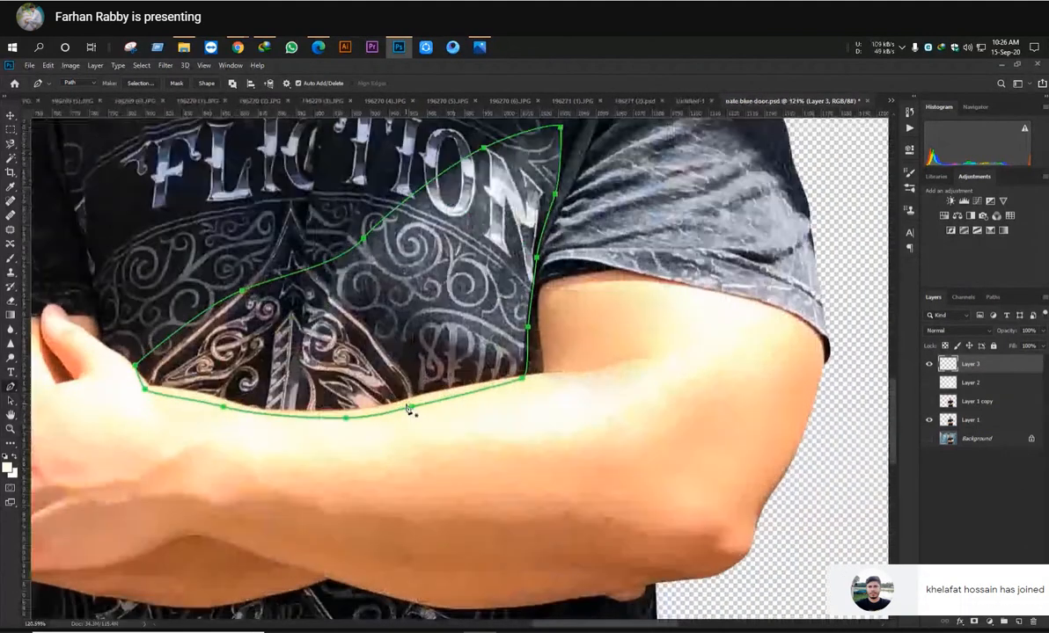
click(410, 406)
scroll(358, 429, down, 2)
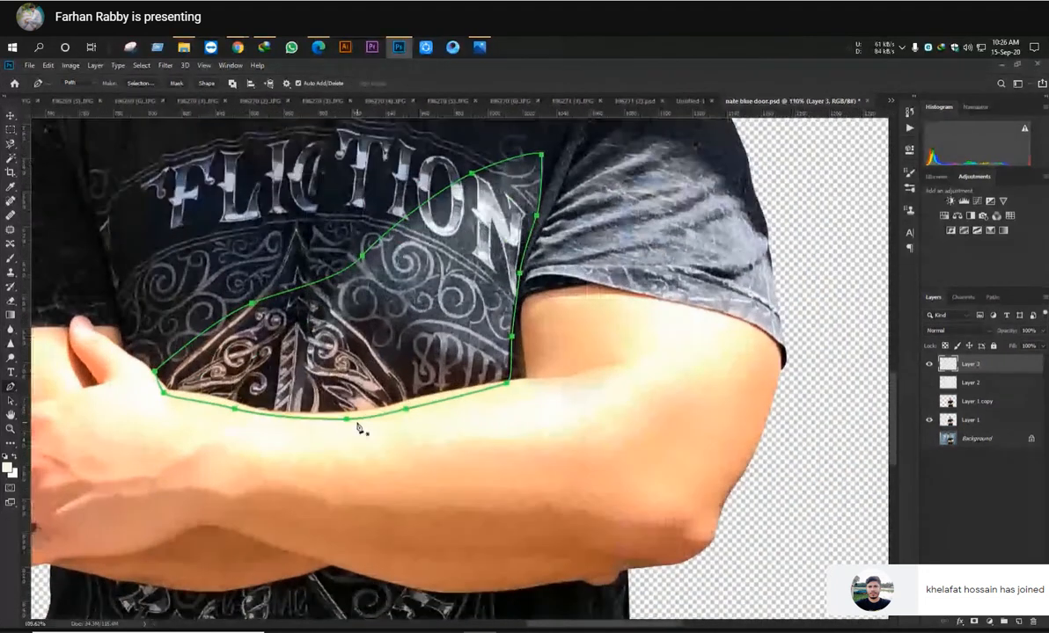
scroll(352, 421, down, 1)
scroll(419, 409, up, 3)
Undo the path points along the forearm back to the segment beside the grey sleeve
key(ctrl+z)
key(ctrl+z)
key(ctrl+z)
key(ctrl+z)
key(ctrl+z)
key(ctrl+z)
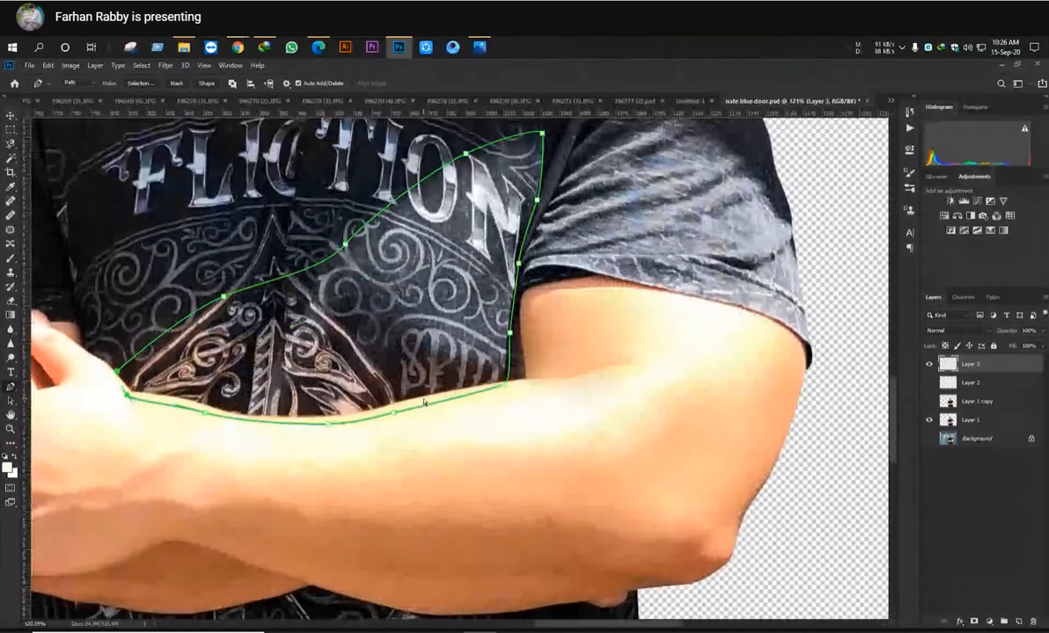
Retrace the forearm's upper edge closely with the Pen path from the sleeve to the raised thumb and close the path
scroll(490, 393, up, 3)
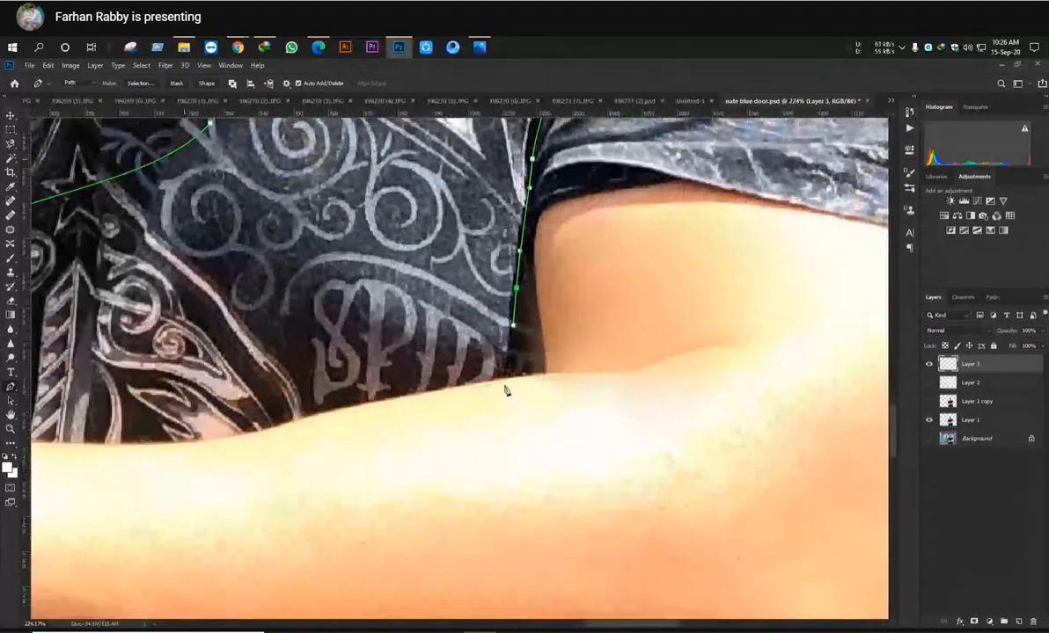
click(399, 408)
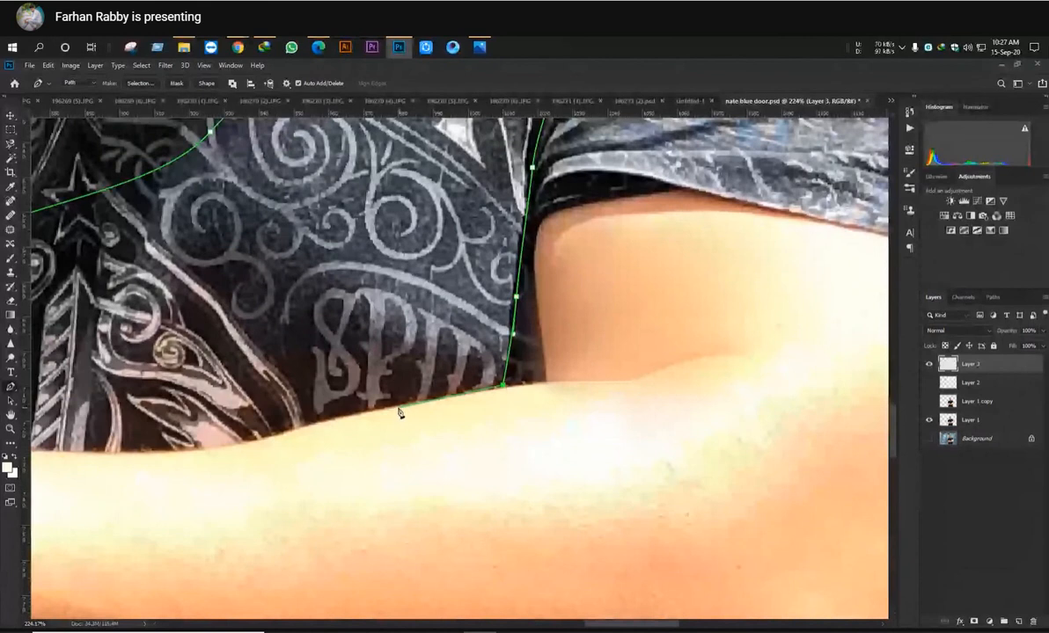
click(365, 414)
drag(298, 434, 498, 348)
click(460, 355)
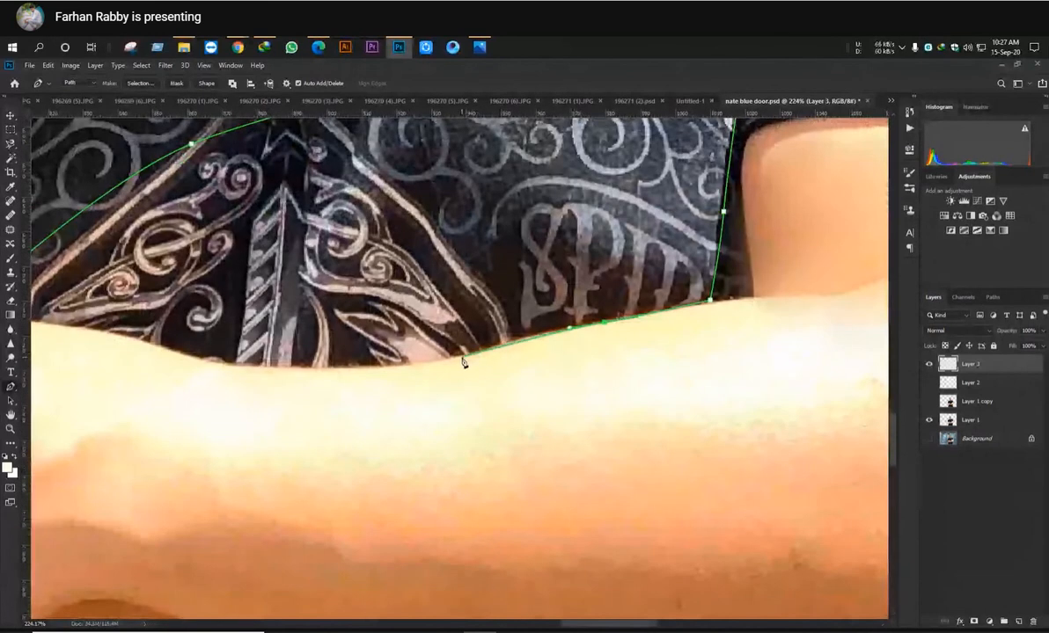
click(427, 364)
click(278, 369)
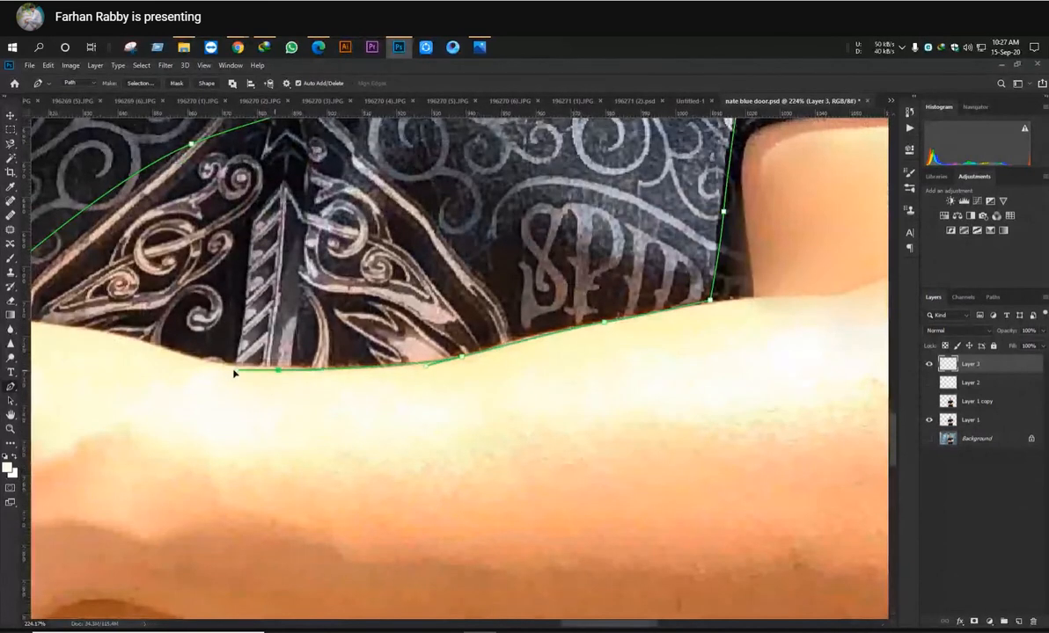
drag(207, 369, 577, 441)
drag(509, 415, 481, 410)
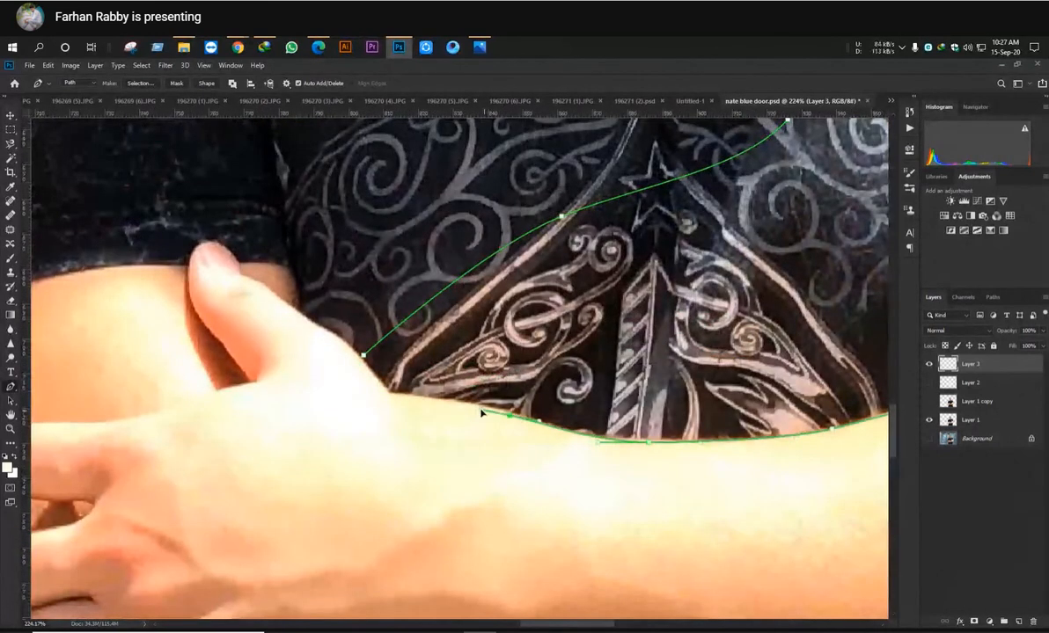
drag(418, 399, 397, 399)
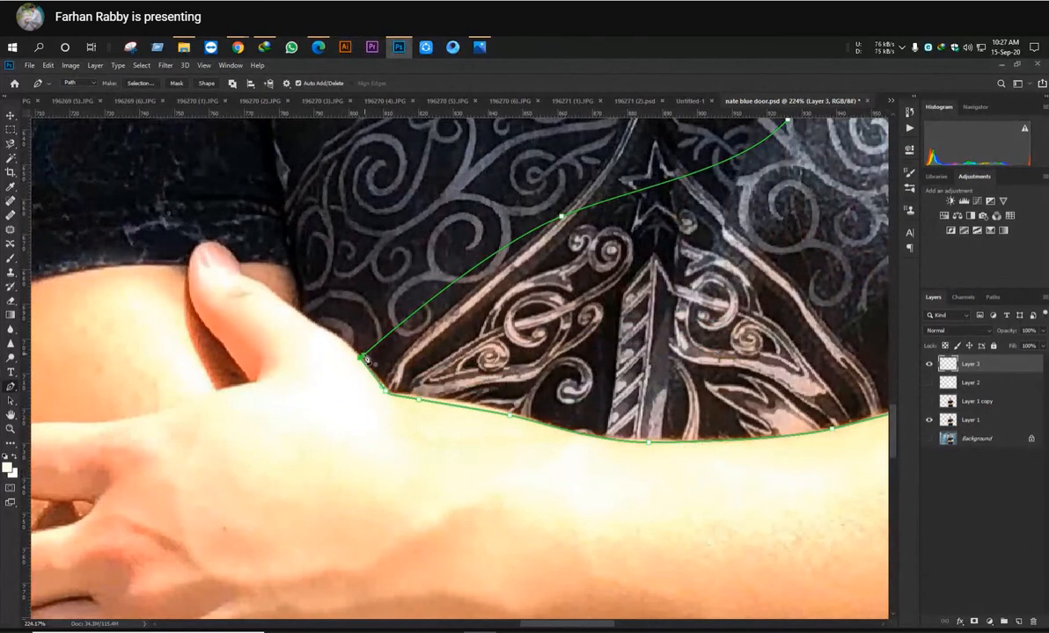
Convert the closed path into a selection and show the plain shirt on Layer 1 copy
scroll(363, 359, down, 3)
scroll(489, 324, down, 4)
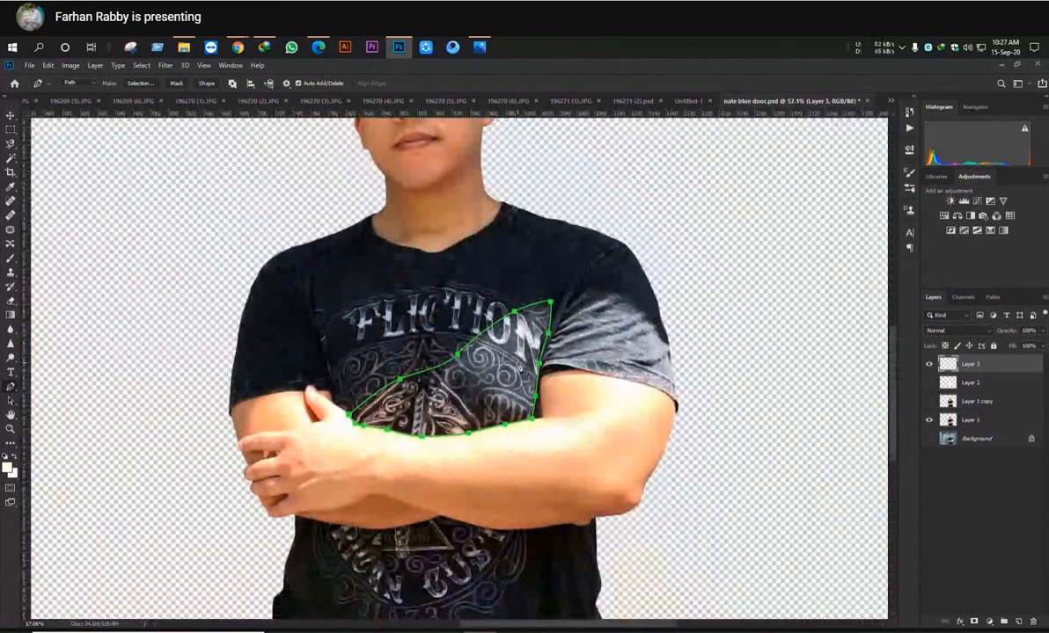
scroll(519, 370, up, 2)
key(ctrl+Return)
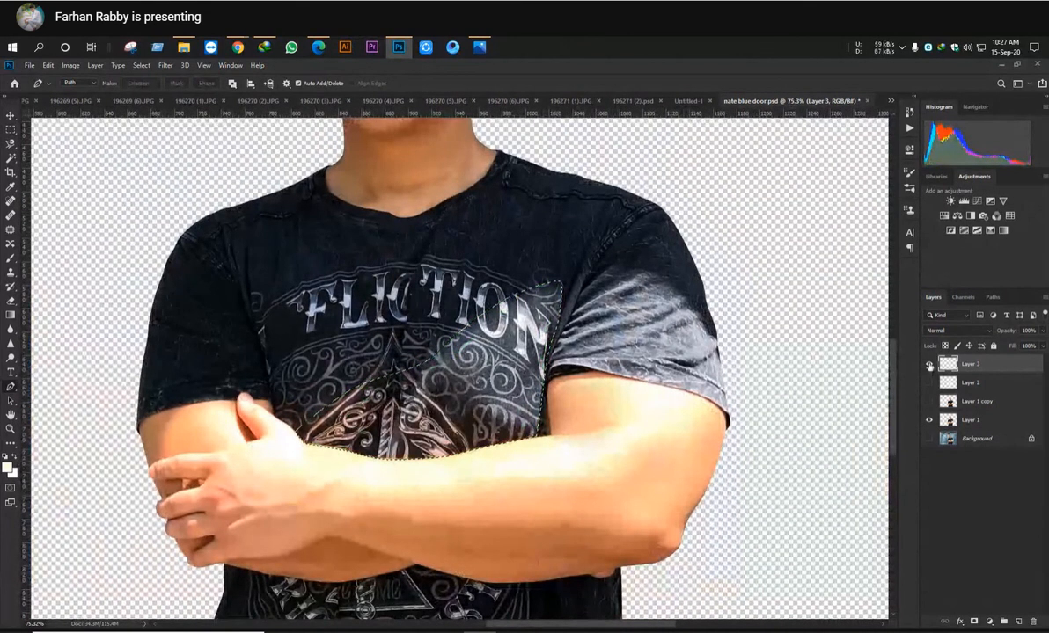
click(928, 401)
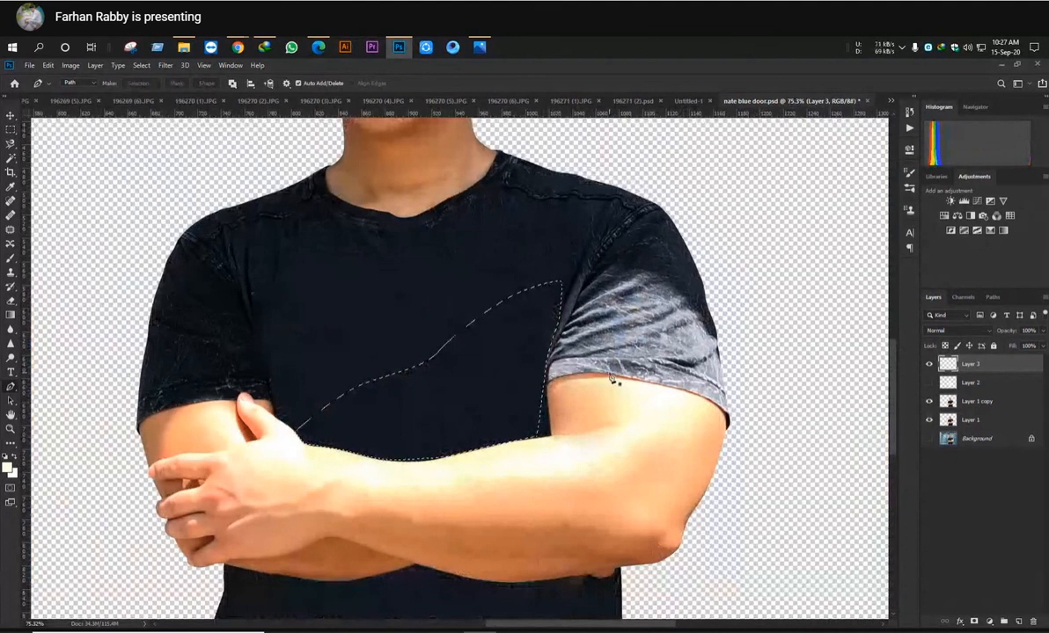
For the Brush tool, sample a light grey from the sunlit sleeve as the foreground colour
scroll(612, 378, up, 3)
drag(574, 386, 617, 337)
scroll(618, 337, down, 2)
drag(531, 320, 573, 348)
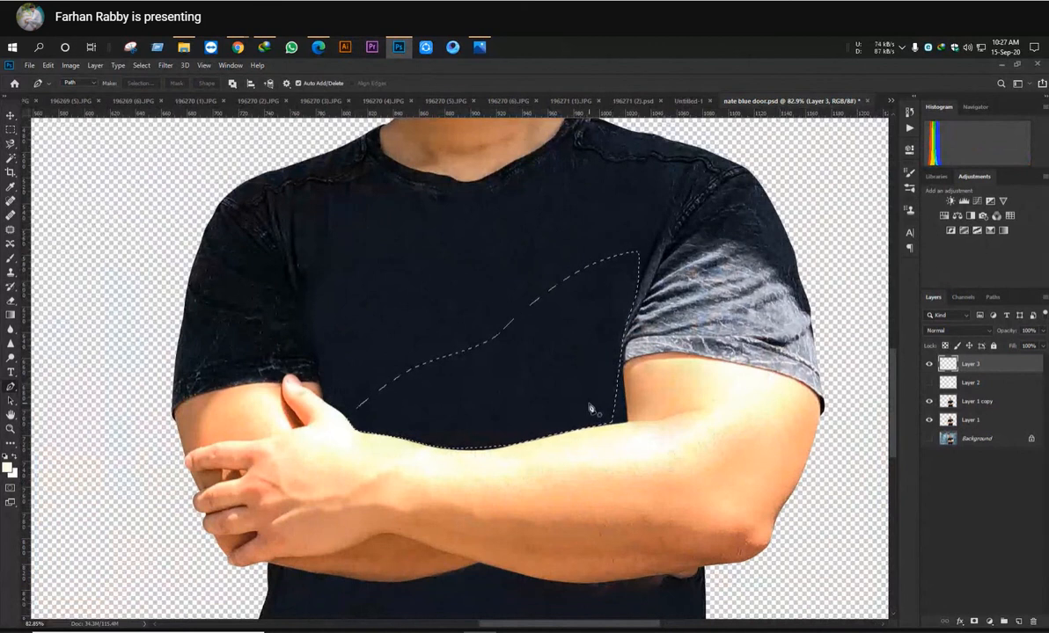
scroll(547, 430, up, 2)
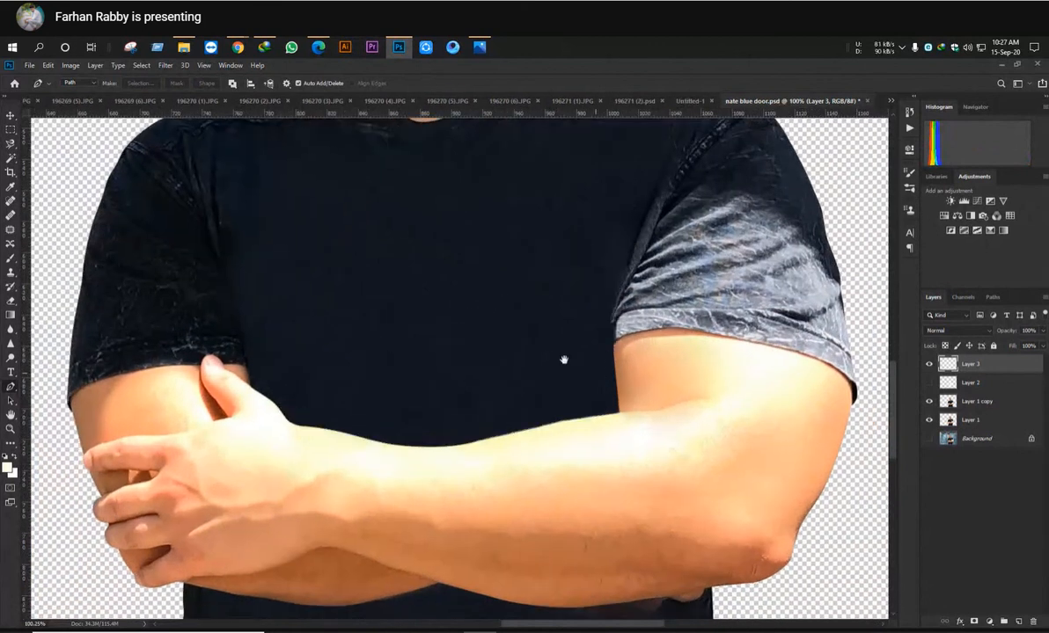
key(b)
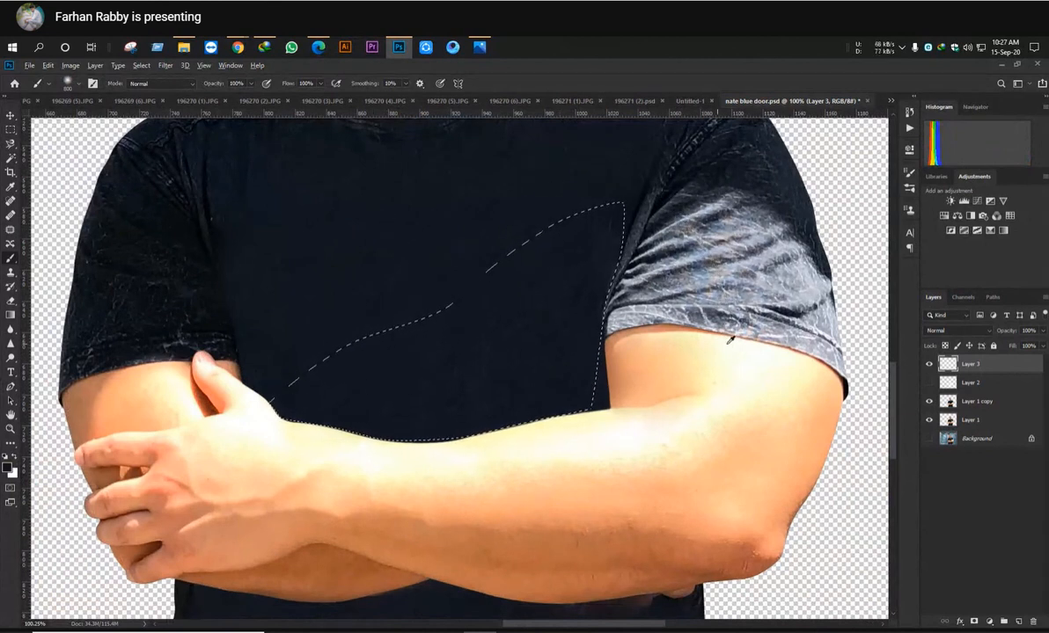
alt+click(765, 361)
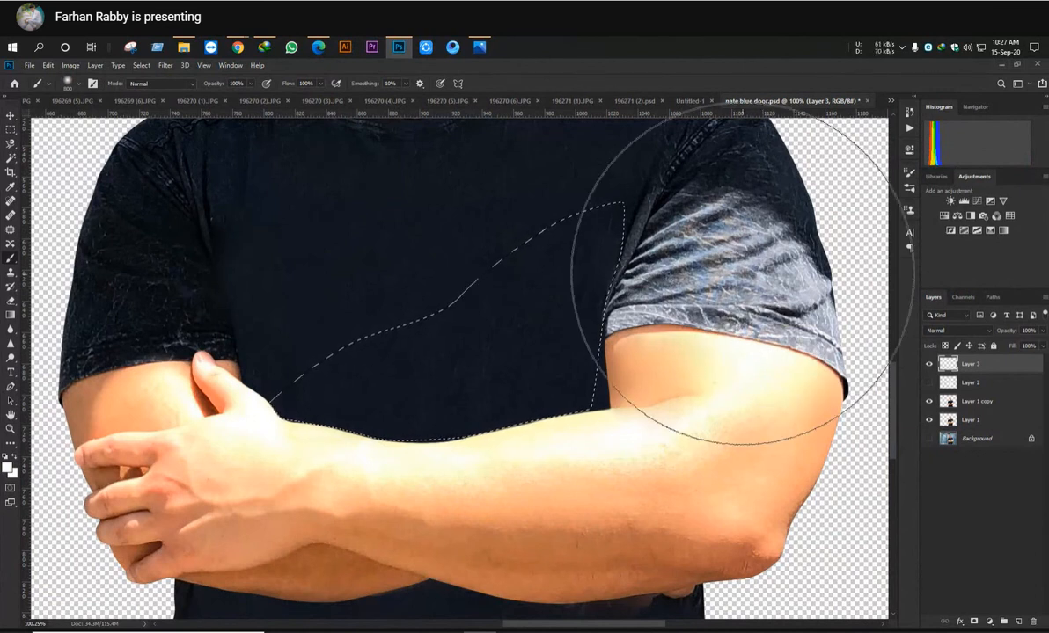
alt+click(747, 248)
alt+click(747, 248)
alt+click(749, 246)
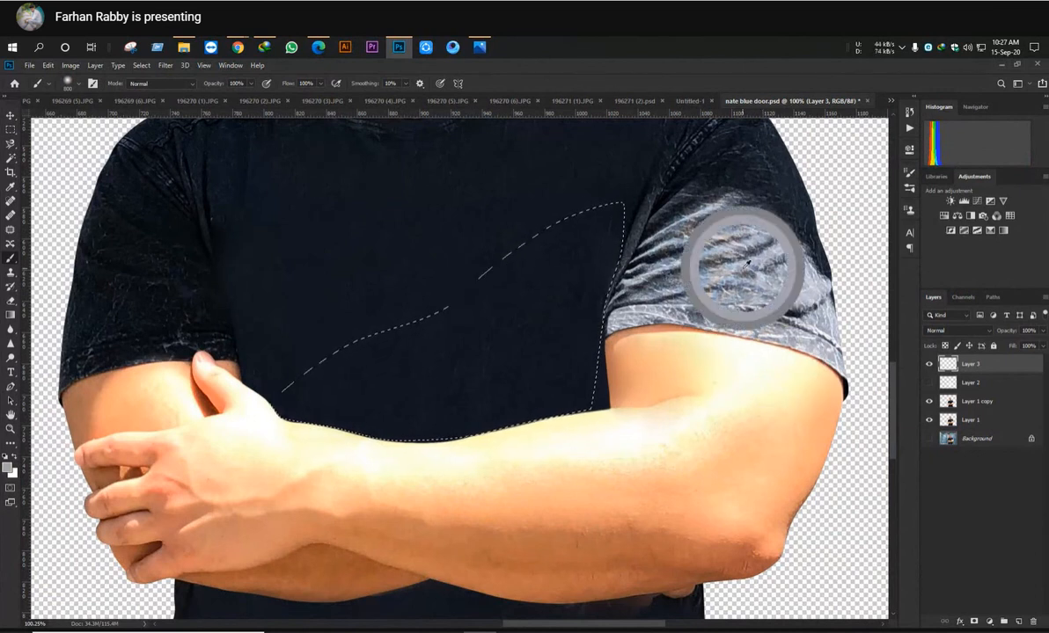
Enlarge the brush and paint the whole chest selection light grey on Layer 3
key(bracketright)
key(bracketright)
mouse_move(584, 255)
mouse_down()
mouse_move(507, 374)
mouse_move(321, 429)
mouse_up()
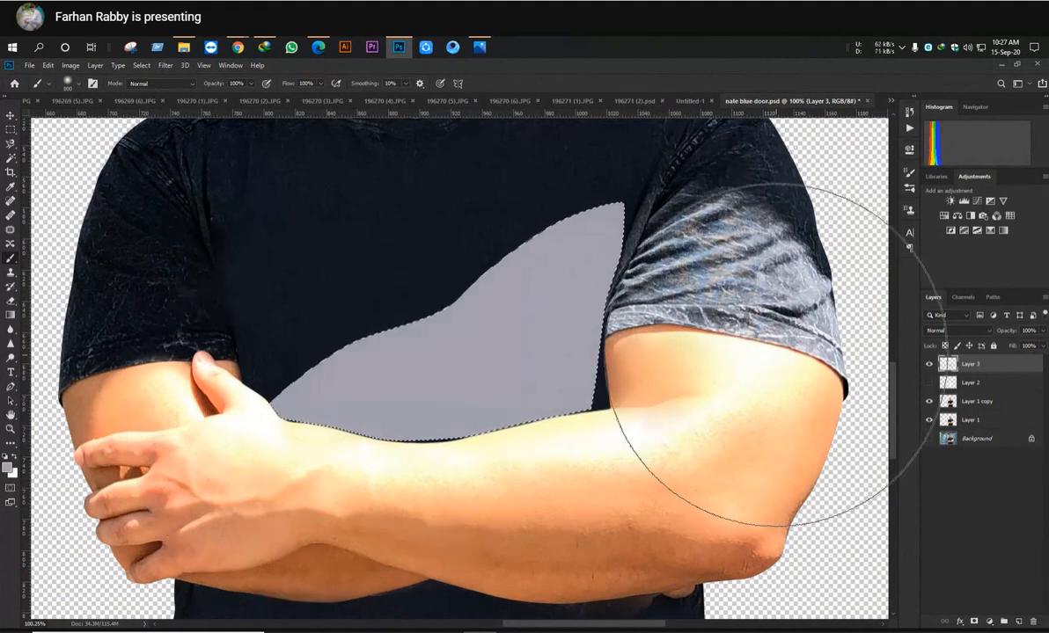
Try Layer 3 at 29% and 74% opacity, settle on 64%, and keep Layer 3 active
click(1042, 332)
drag(1023, 346, 1011, 346)
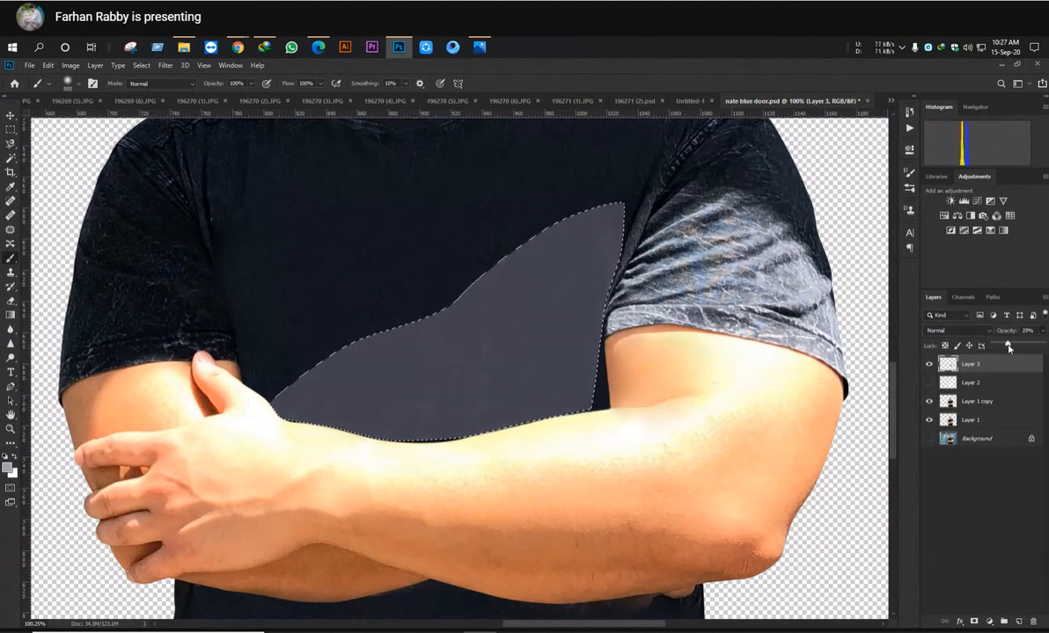
drag(1010, 347, 1031, 348)
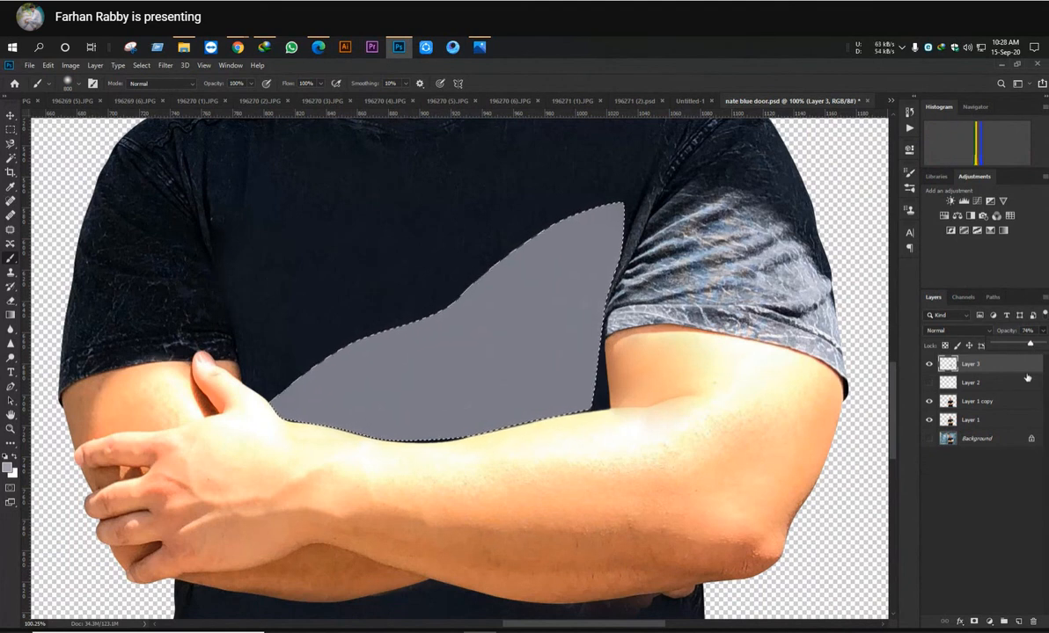
click(1025, 349)
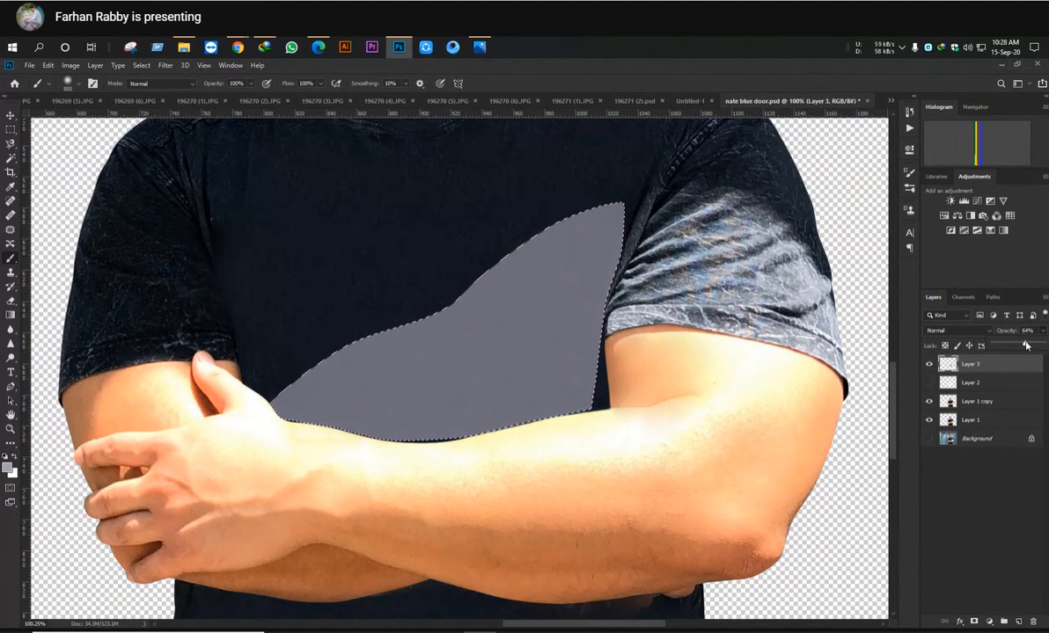
click(1012, 468)
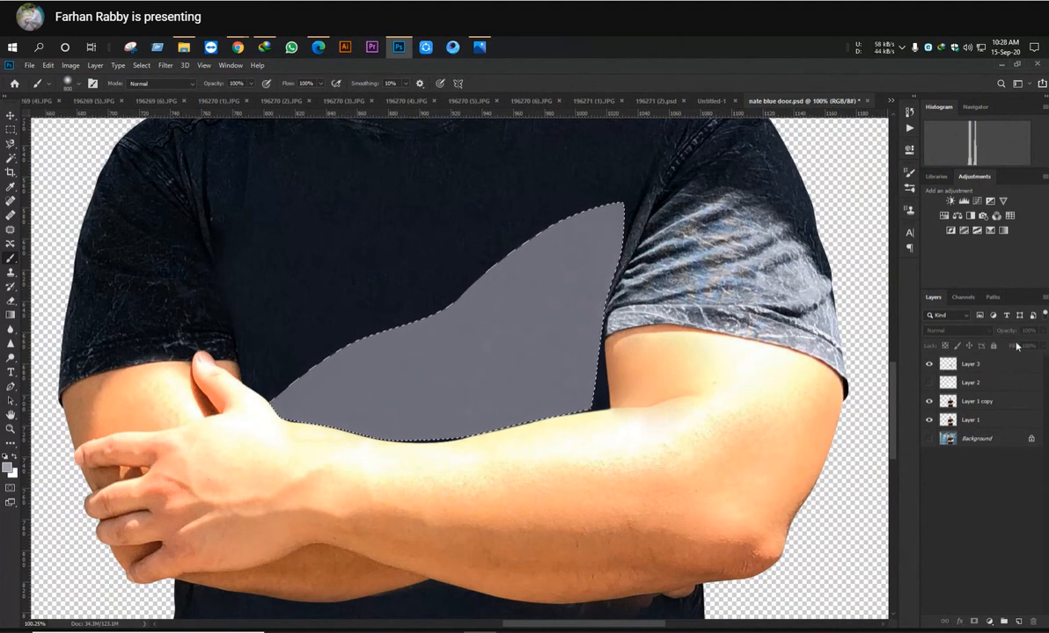
click(992, 361)
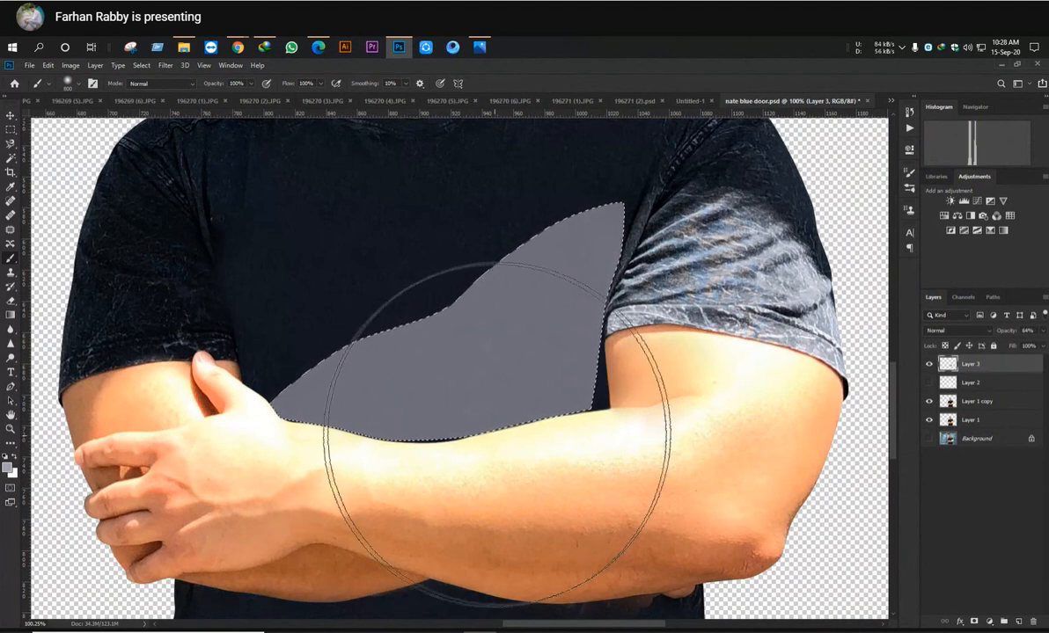
Deselect the grey shape on the chest, leaving the blur filters unused
click(165, 65)
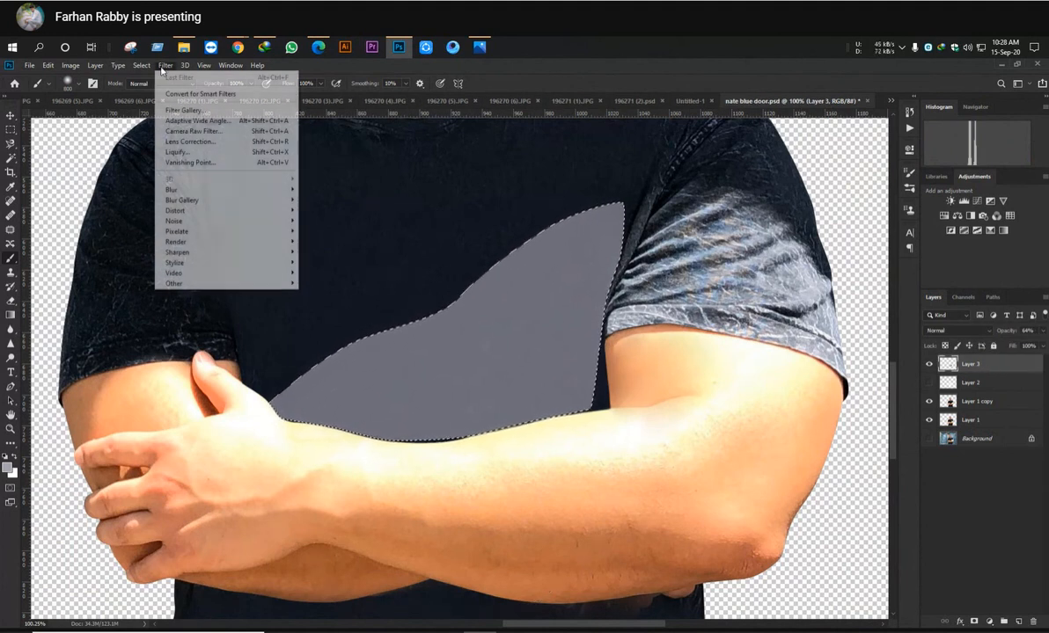
mouse_move(185, 194)
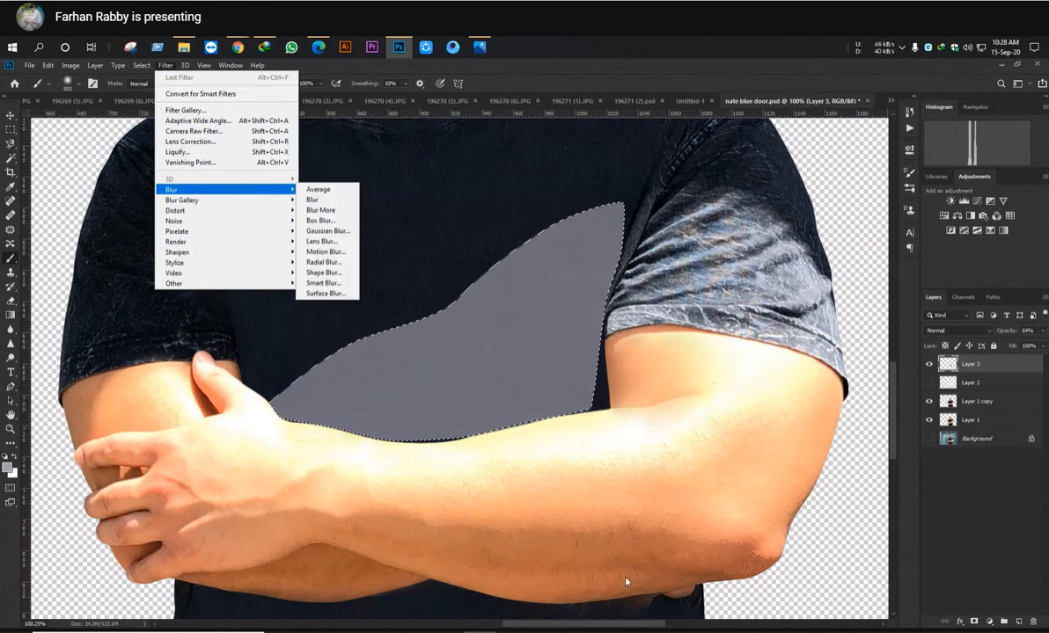
click(992, 369)
key(ctrl+d)
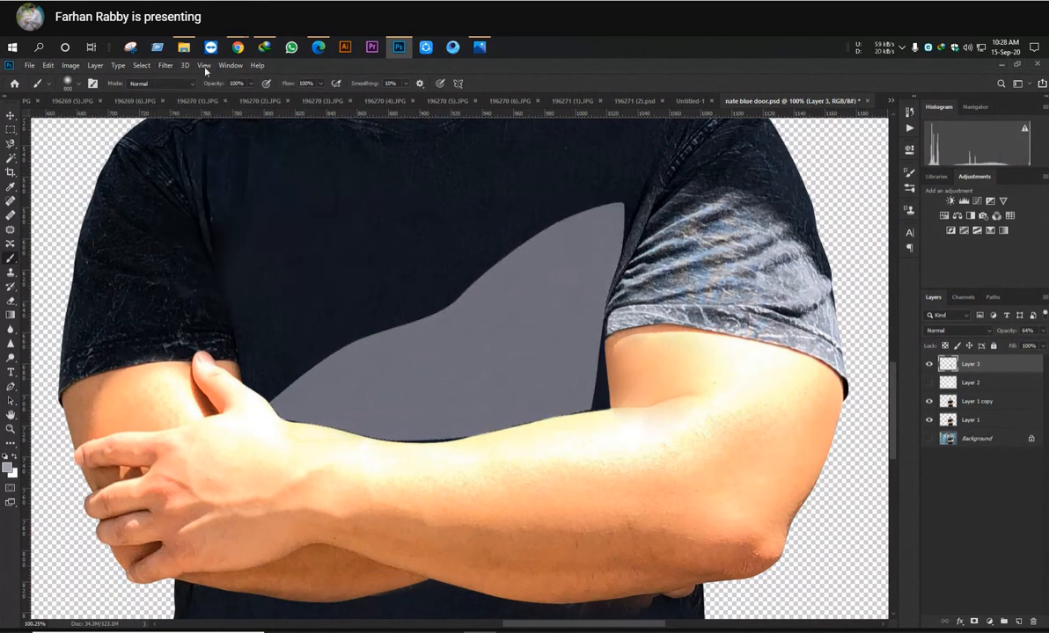
Apply a Gaussian Blur with a radius of 64.0 pixels to the grey chest highlight on Layer 3
click(165, 66)
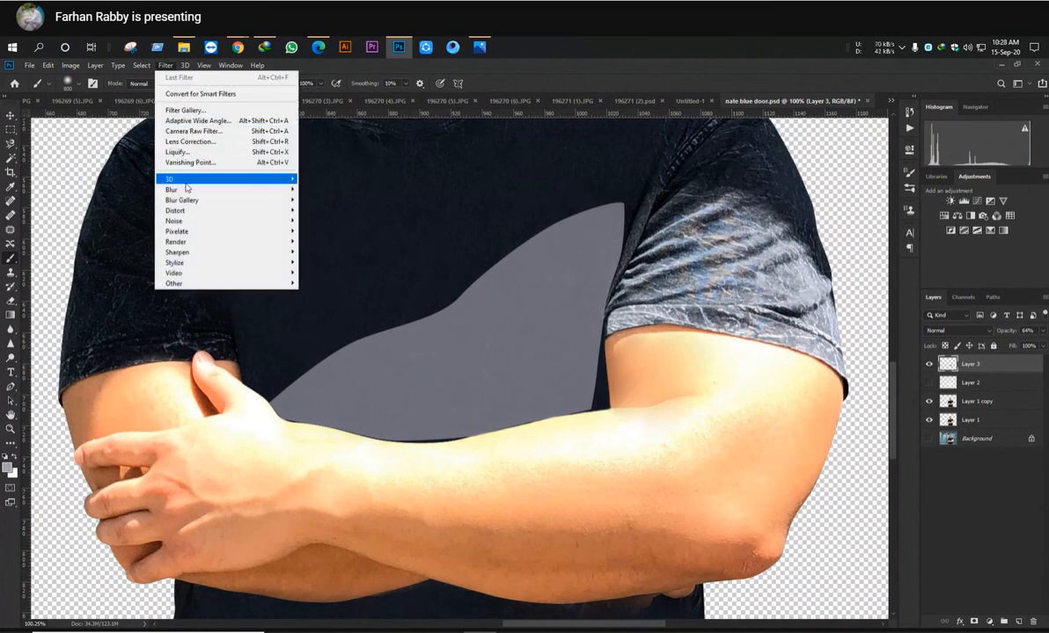
mouse_move(264, 189)
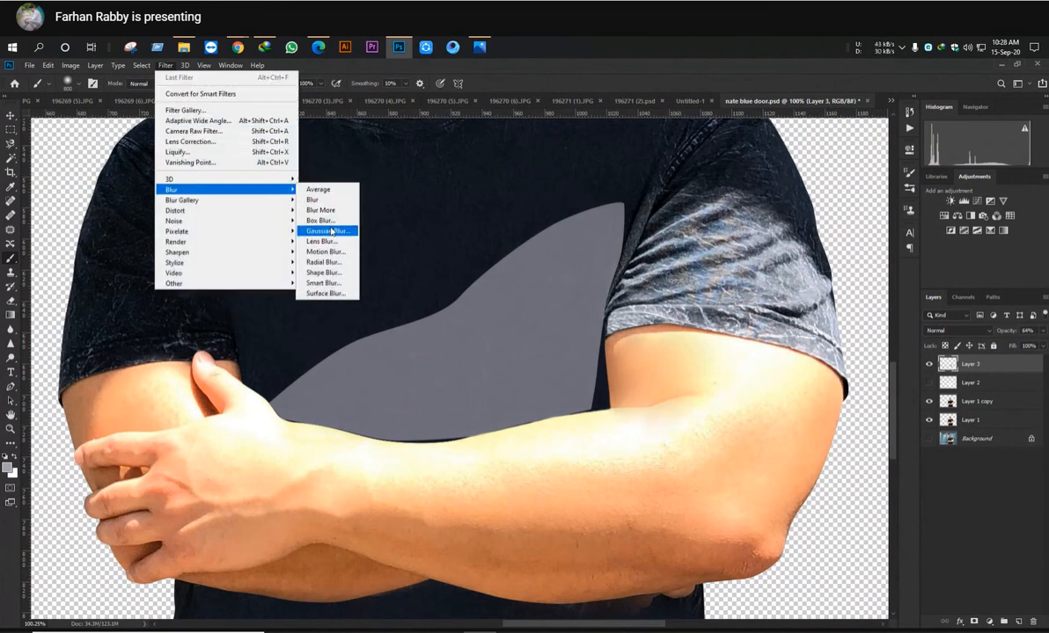
click(327, 231)
drag(721, 177, 744, 190)
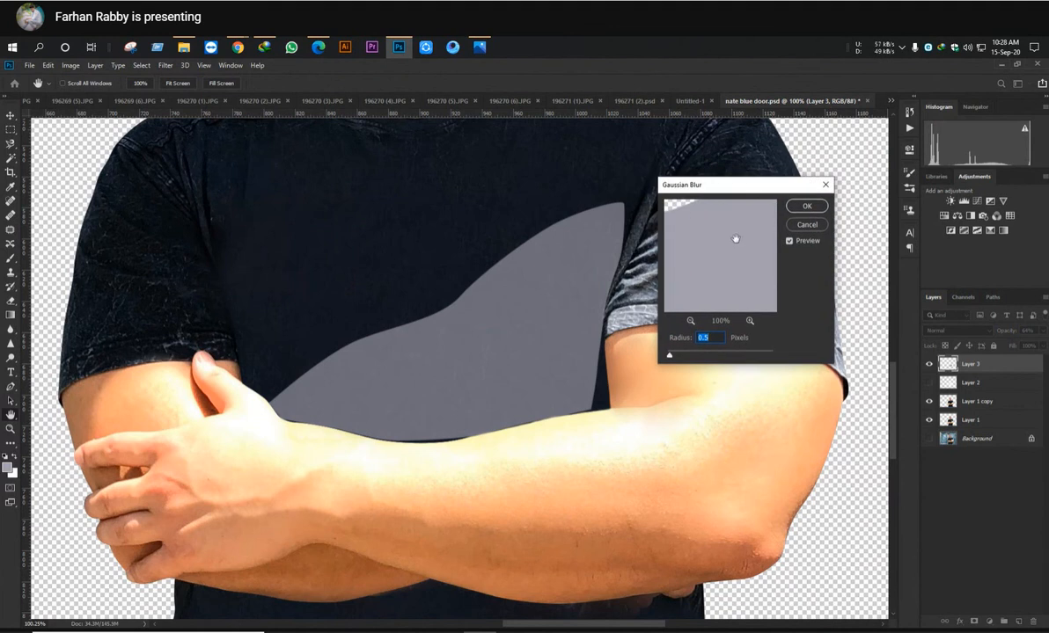
click(691, 323)
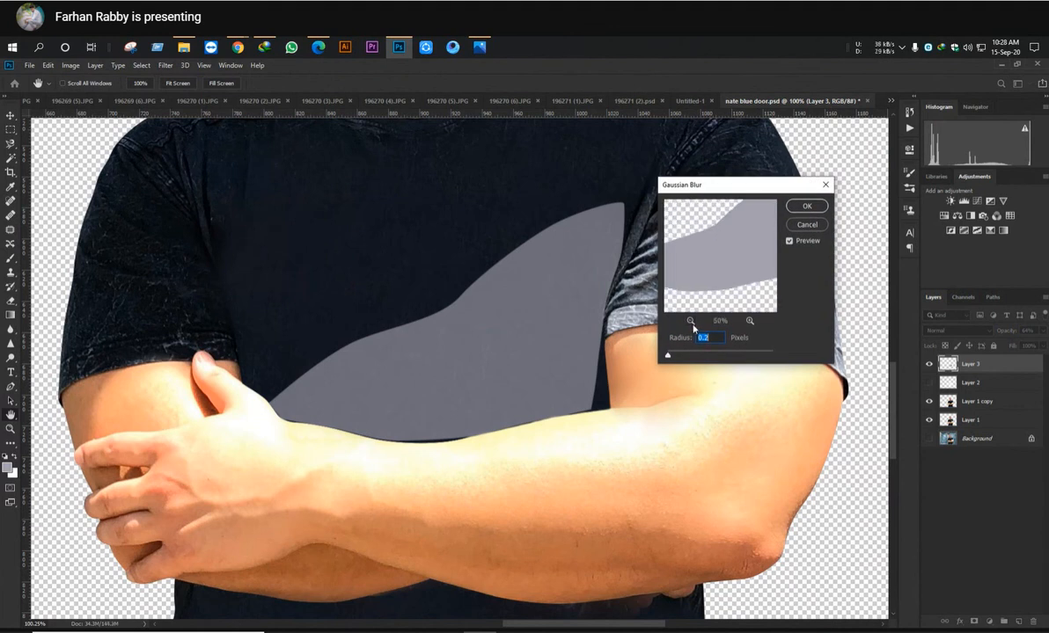
click(692, 351)
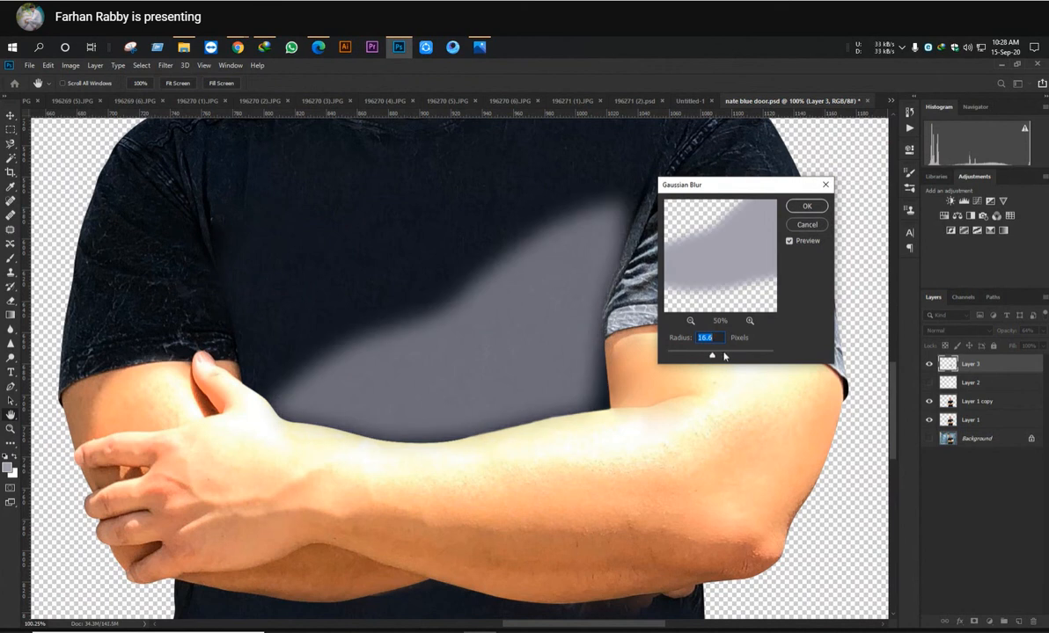
click(724, 355)
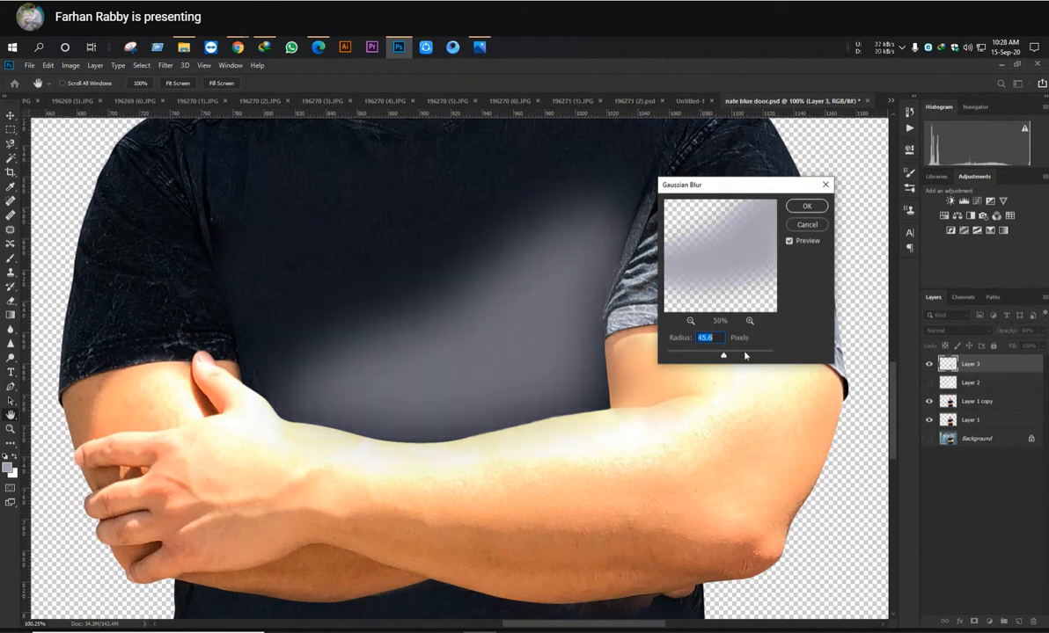
click(743, 351)
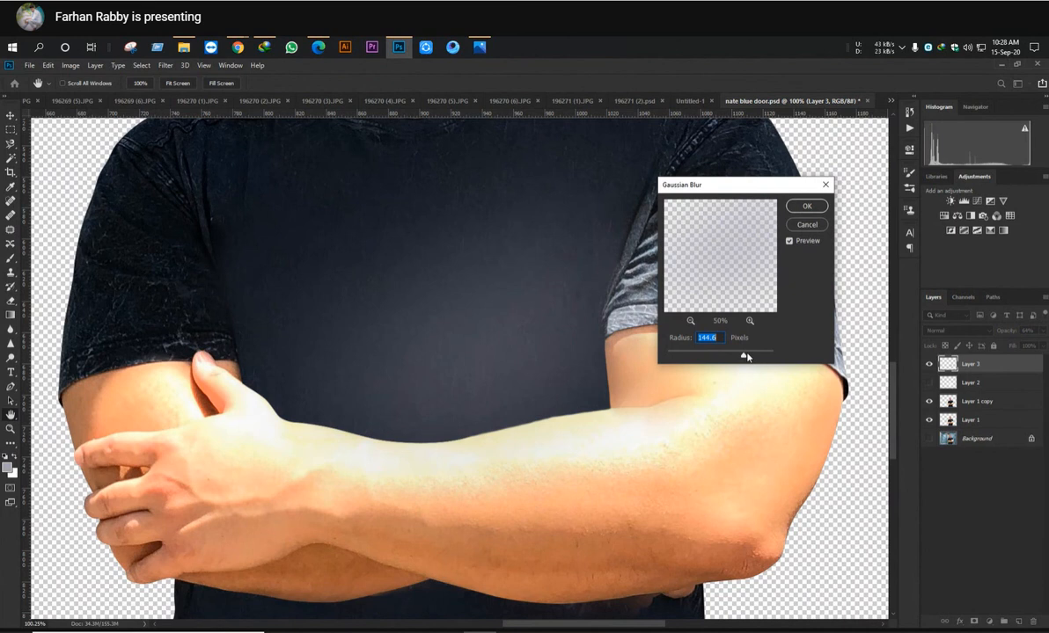
drag(746, 356, 735, 357)
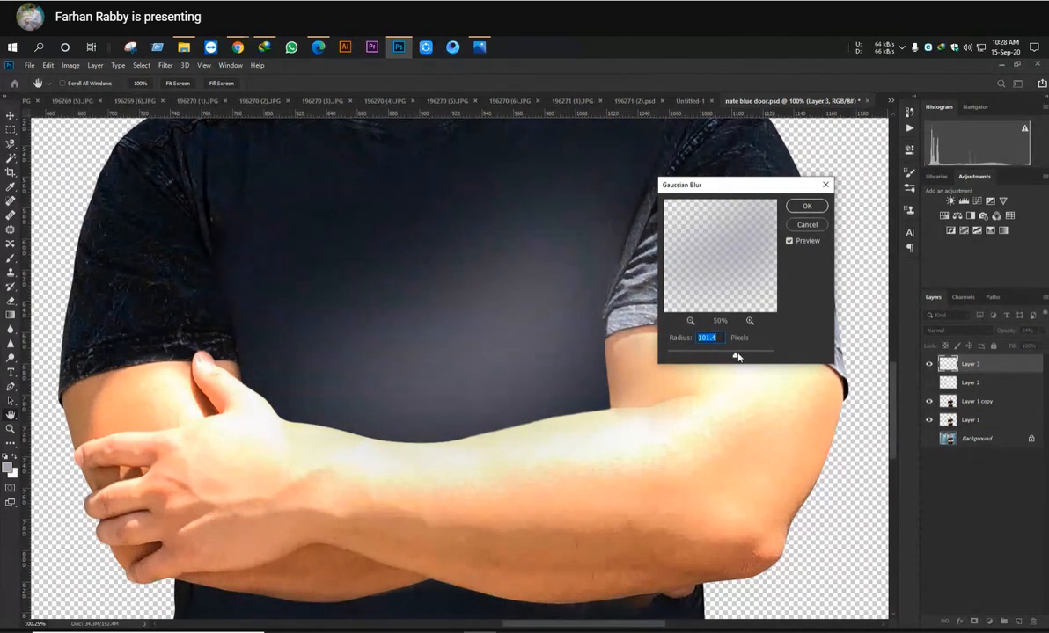
drag(736, 355, 733, 356)
drag(731, 355, 728, 353)
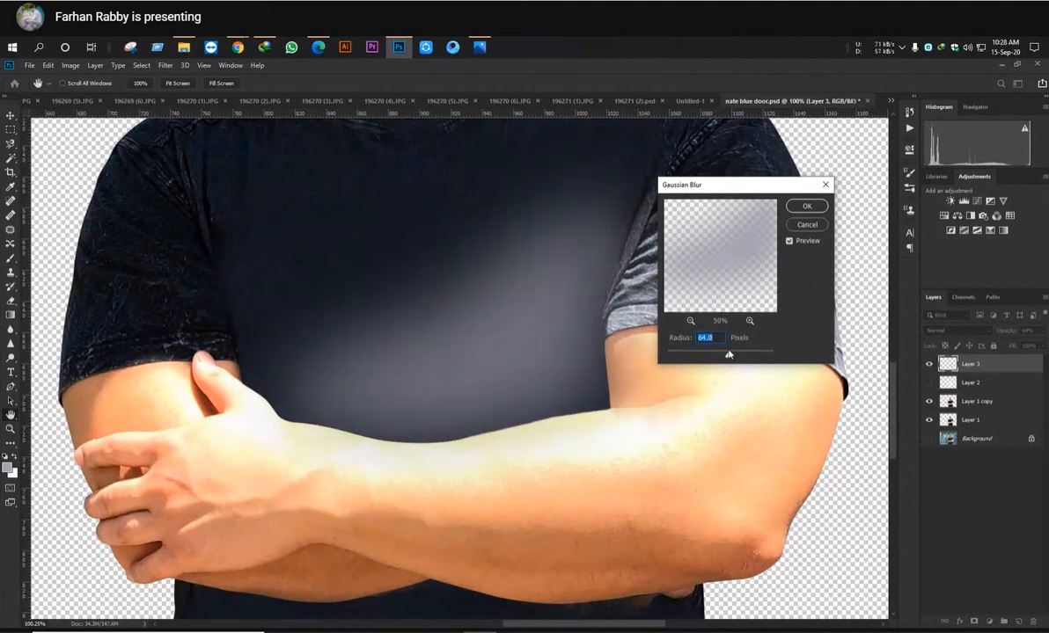
key(alt)
drag(737, 187, 838, 185)
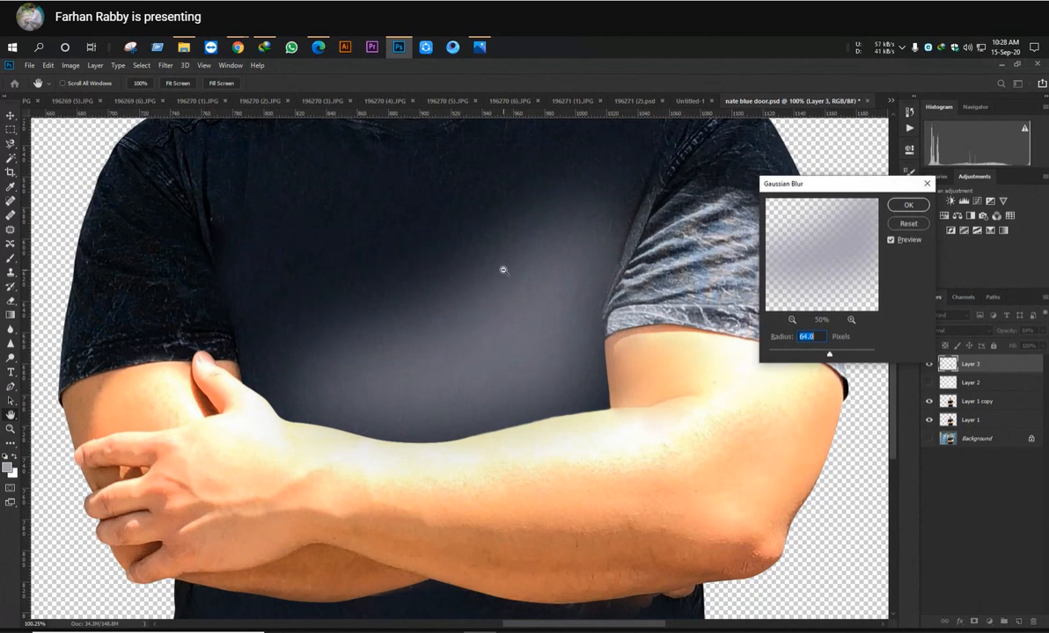
click(919, 205)
Move the blurred highlight on Layer 3 about 14 mm down the chest with Free Transform
scroll(636, 314, down, 3)
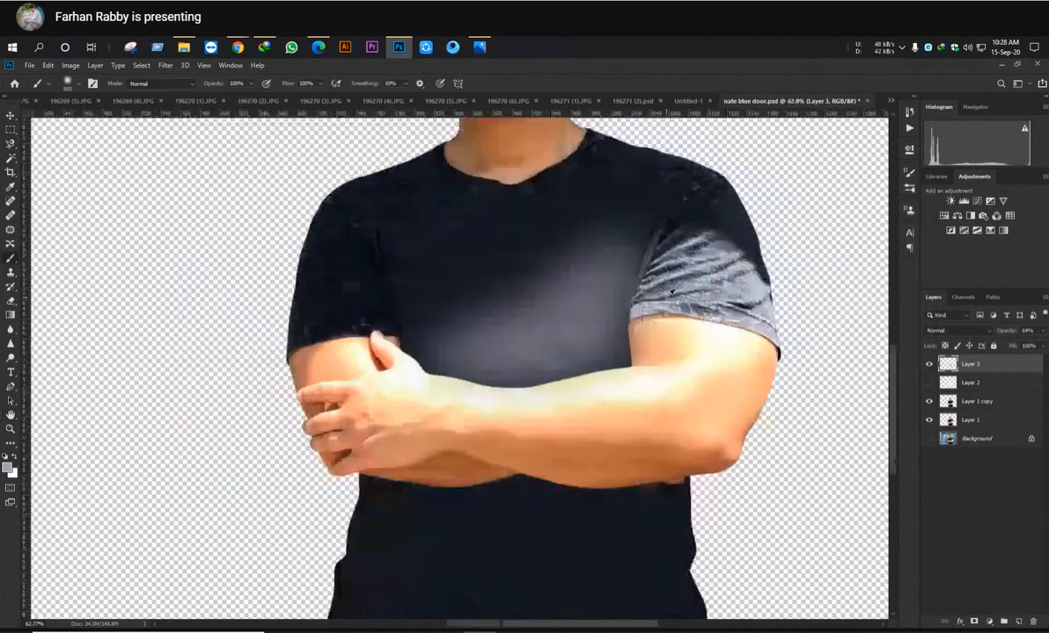
scroll(636, 313, up, 4)
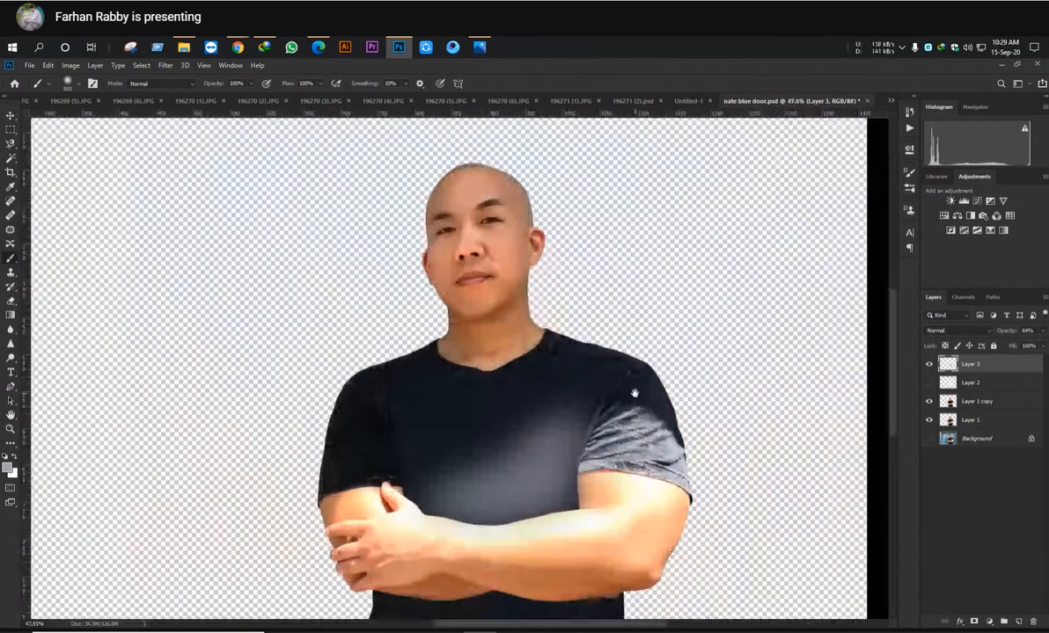
scroll(559, 268, down, 2)
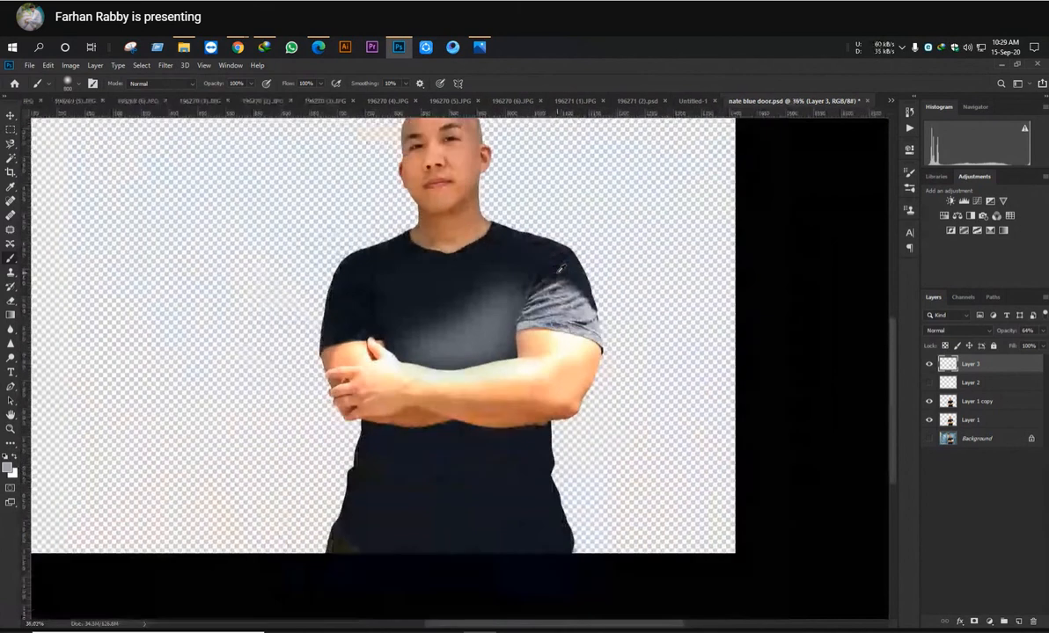
scroll(559, 267, up, 2)
scroll(560, 268, down, 1)
scroll(560, 269, up, 1)
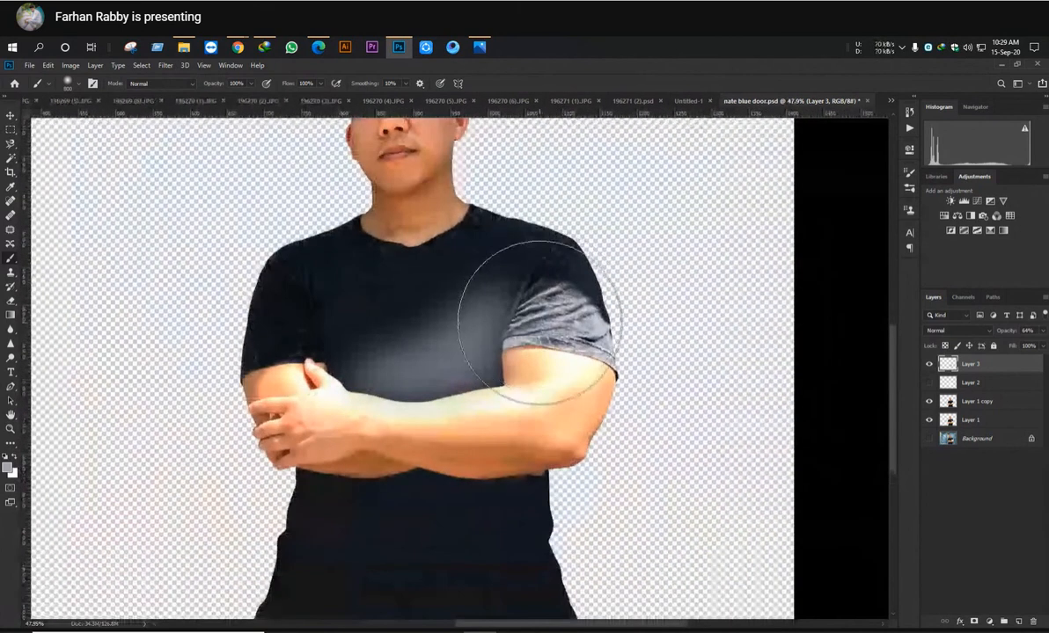
scroll(541, 316, up, 2)
scroll(543, 319, up, 3)
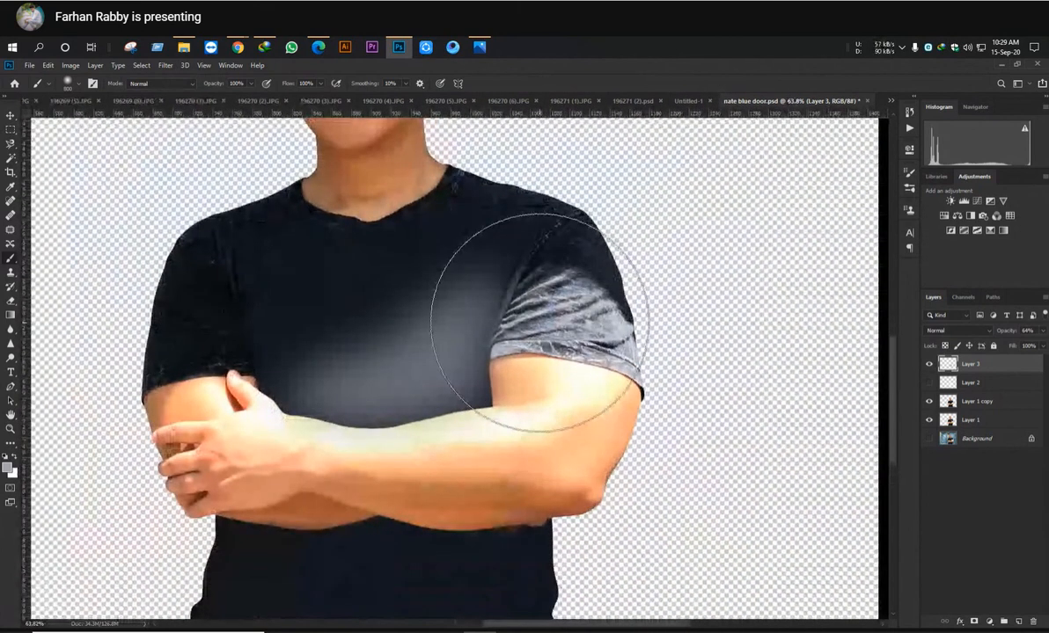
scroll(539, 322, down, 1)
key(ctrl+t)
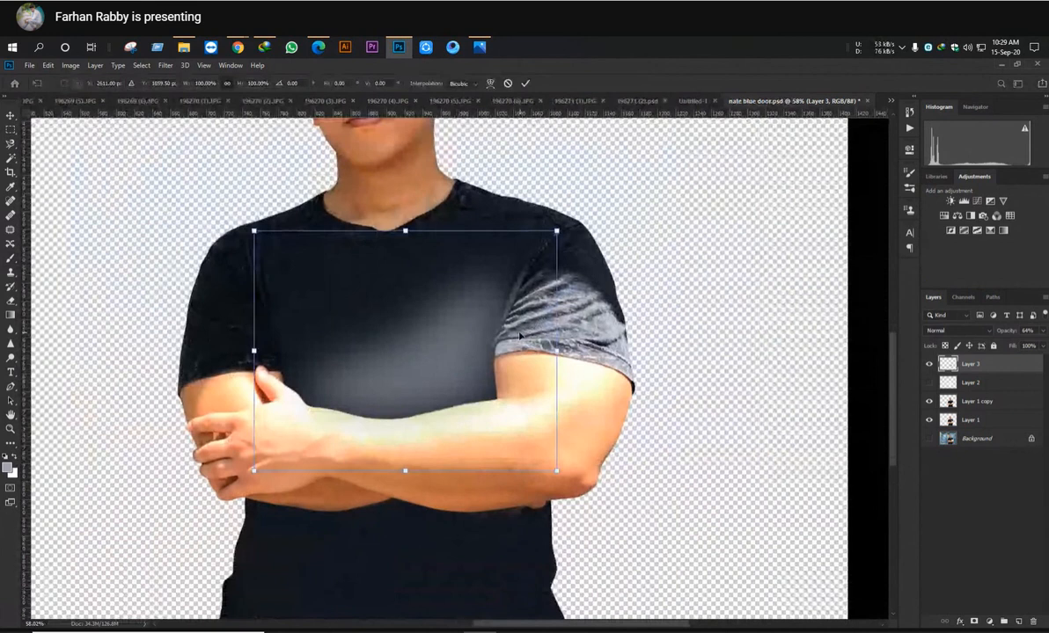
drag(479, 326, 472, 339)
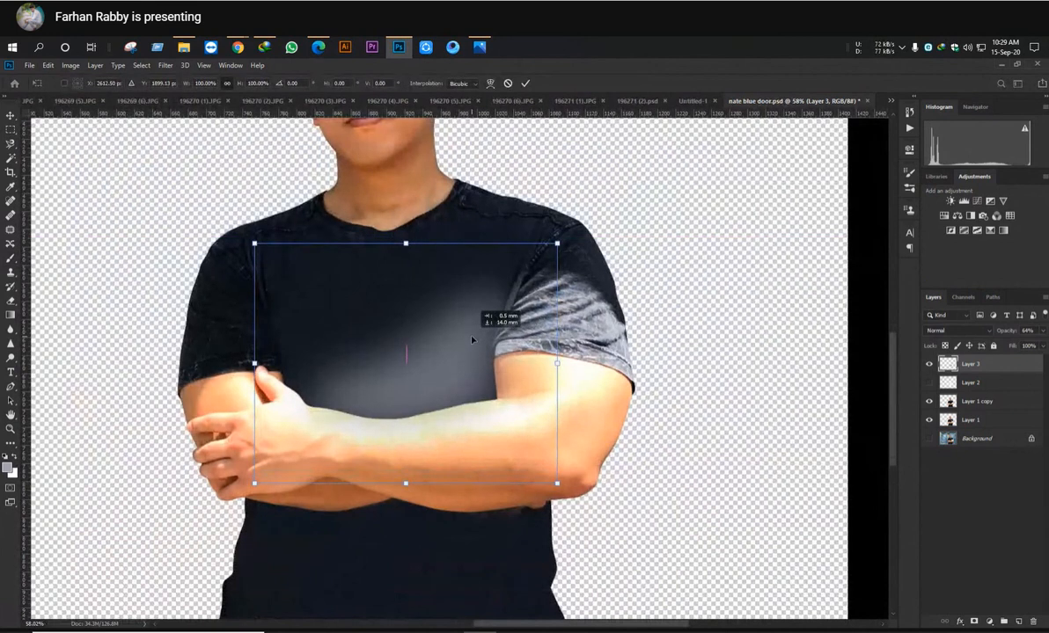
click(525, 84)
Set Layer 3's blend mode to Screen
scroll(585, 364, down, 7)
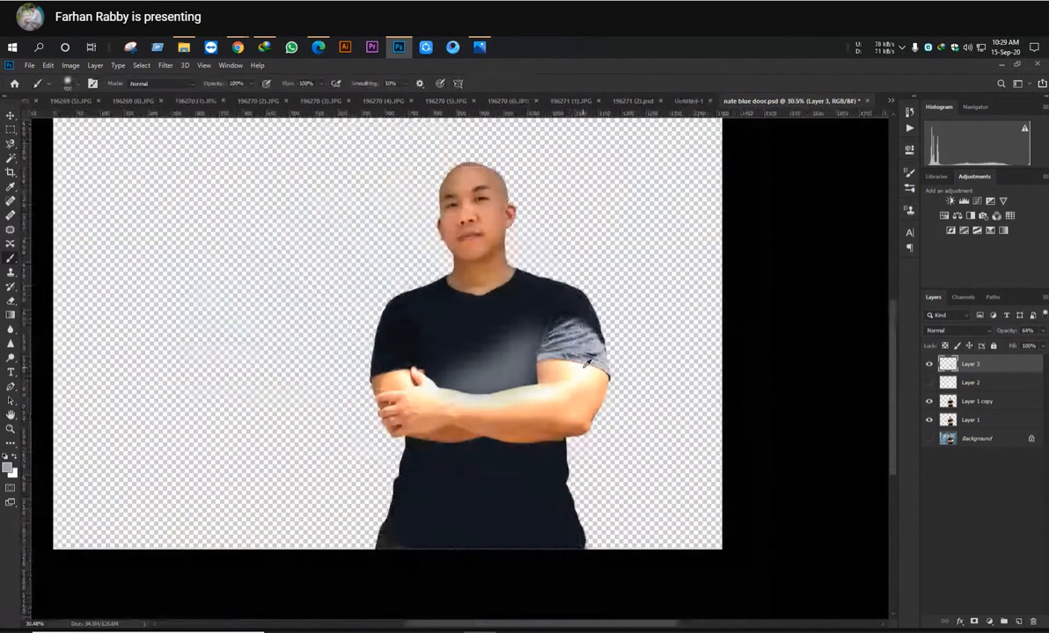
scroll(582, 369, down, 2)
scroll(598, 378, up, 5)
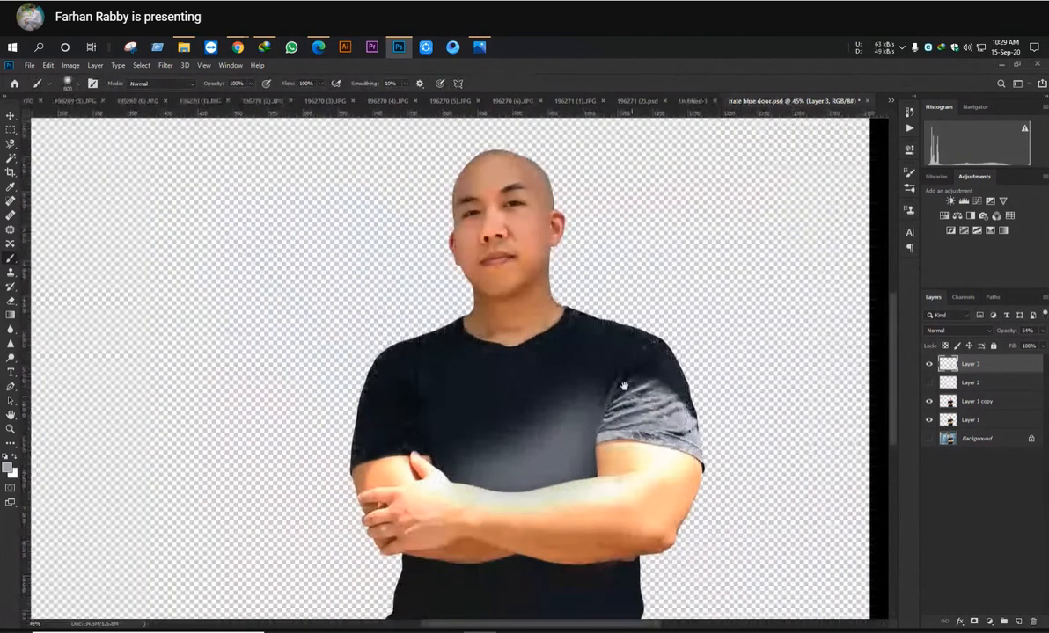
drag(623, 386, 584, 310)
scroll(568, 295, up, 3)
scroll(582, 262, down, 2)
click(957, 330)
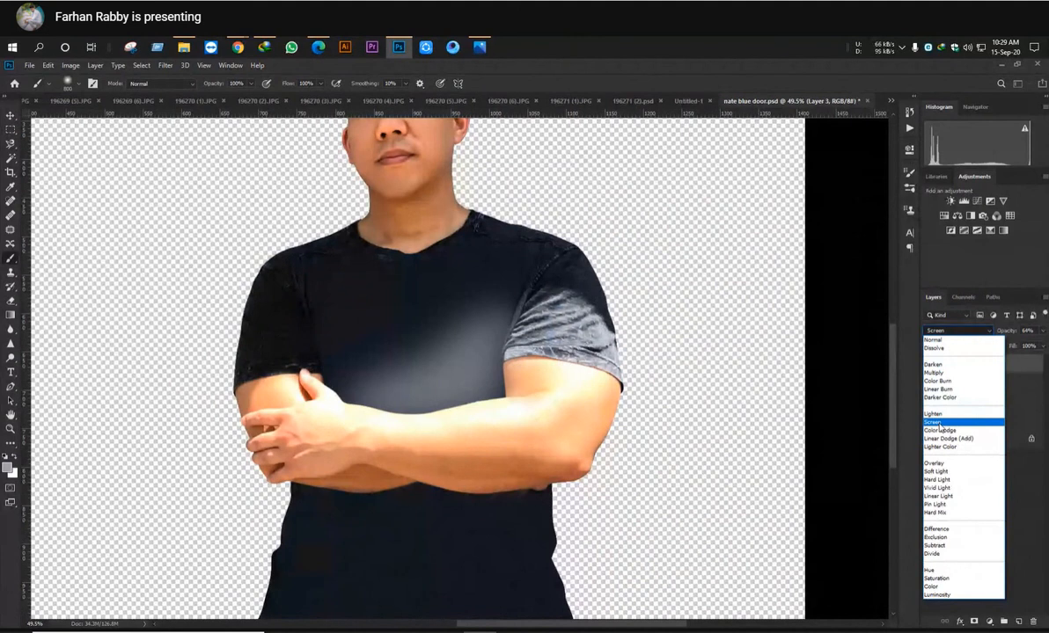
click(940, 424)
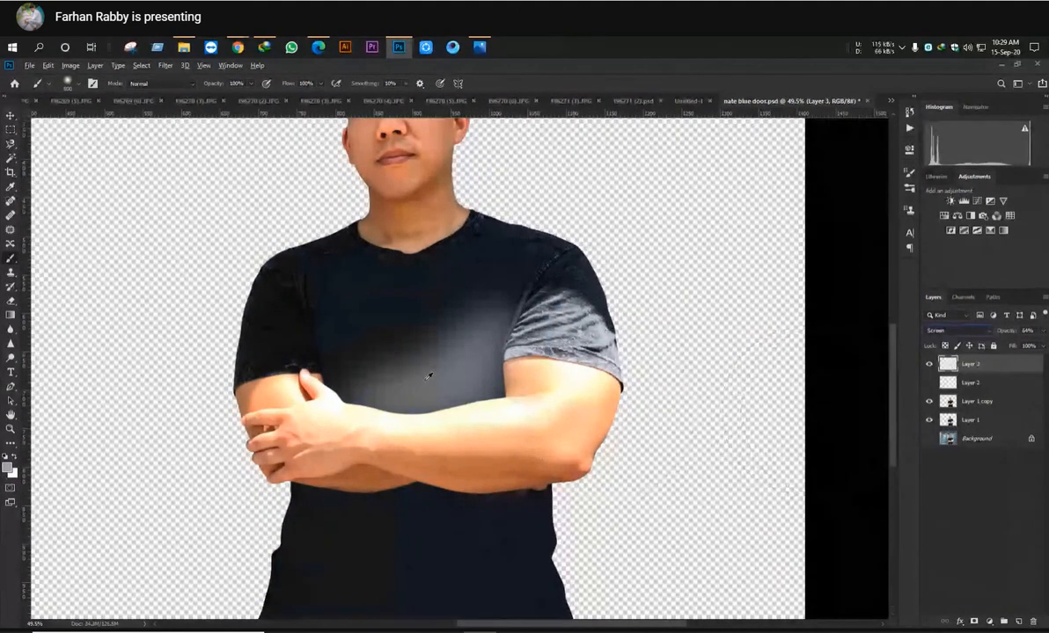
Compare the shirt with and without the Layer 3 highlight, at close range and in full view
scroll(530, 367, up, 3)
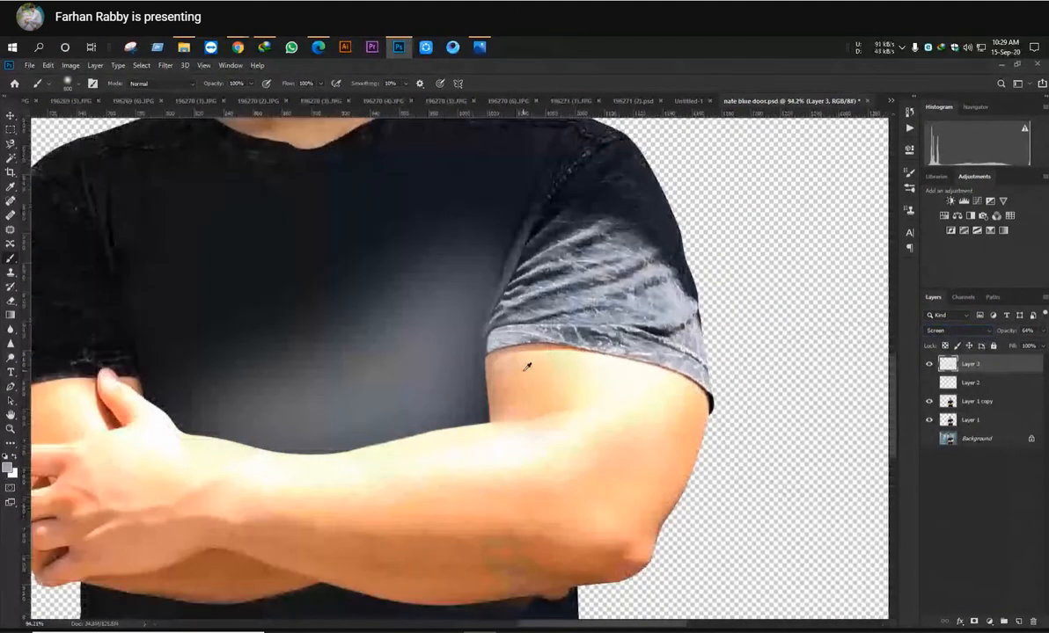
scroll(530, 367, down, 4)
scroll(540, 368, down, 2)
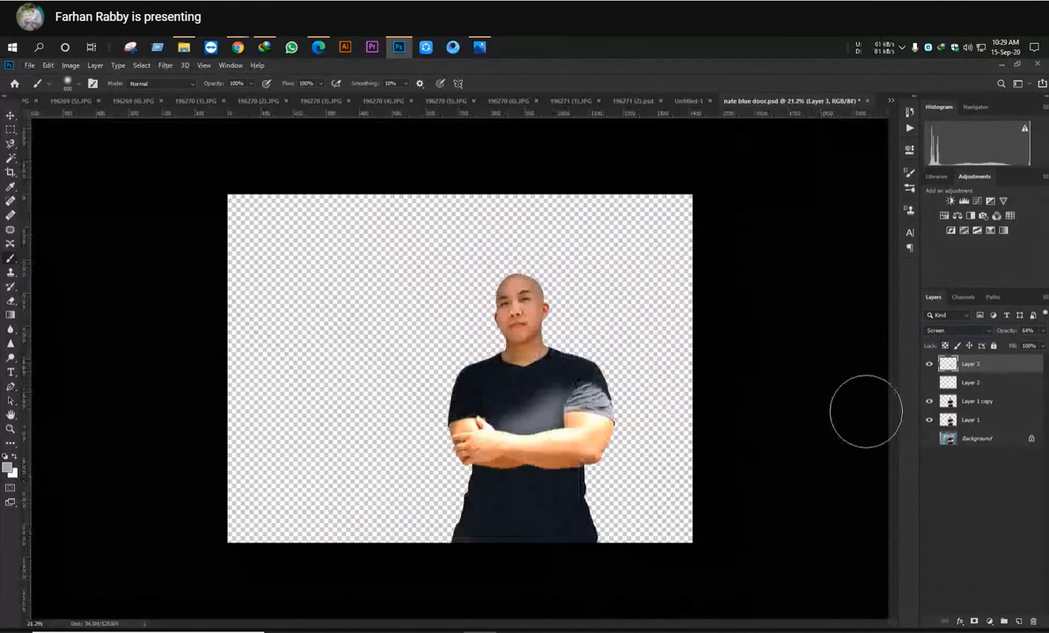
scroll(573, 406, down, 2)
scroll(572, 406, up, 4)
click(928, 363)
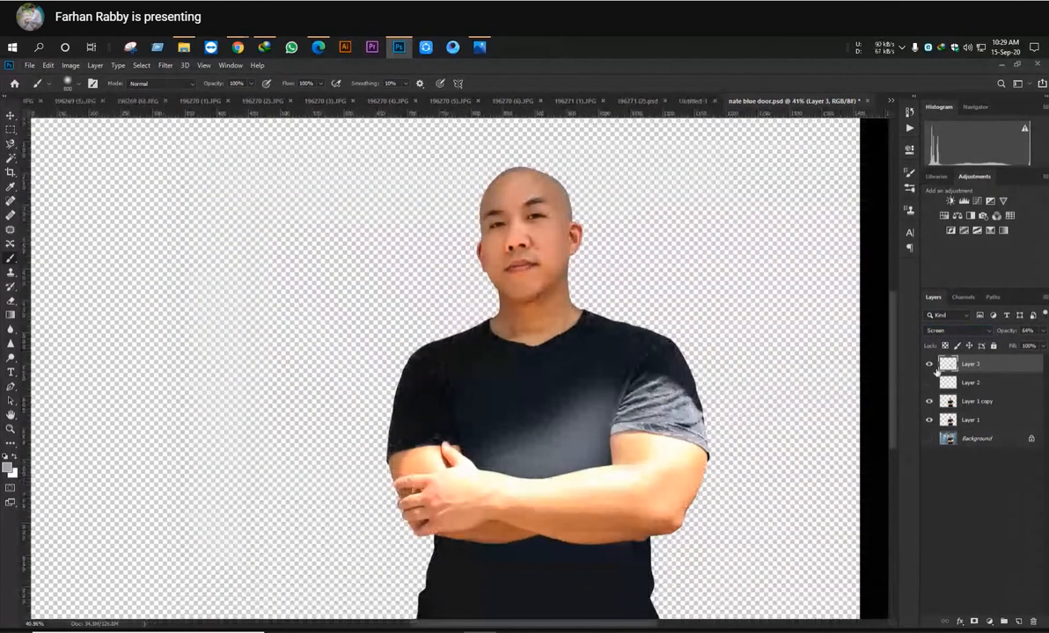
click(928, 364)
click(928, 363)
click(928, 364)
click(928, 363)
click(928, 363)
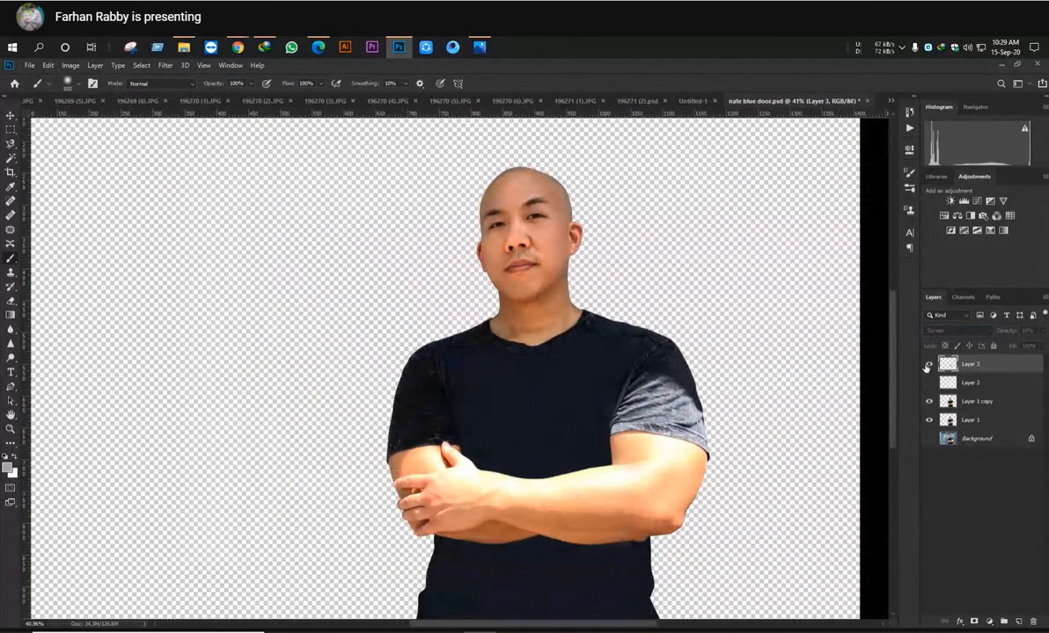
click(928, 363)
Compare the glow on Layer 2 with the highlight on Layer 3, leaving only Layer 3's highlight visible
click(928, 382)
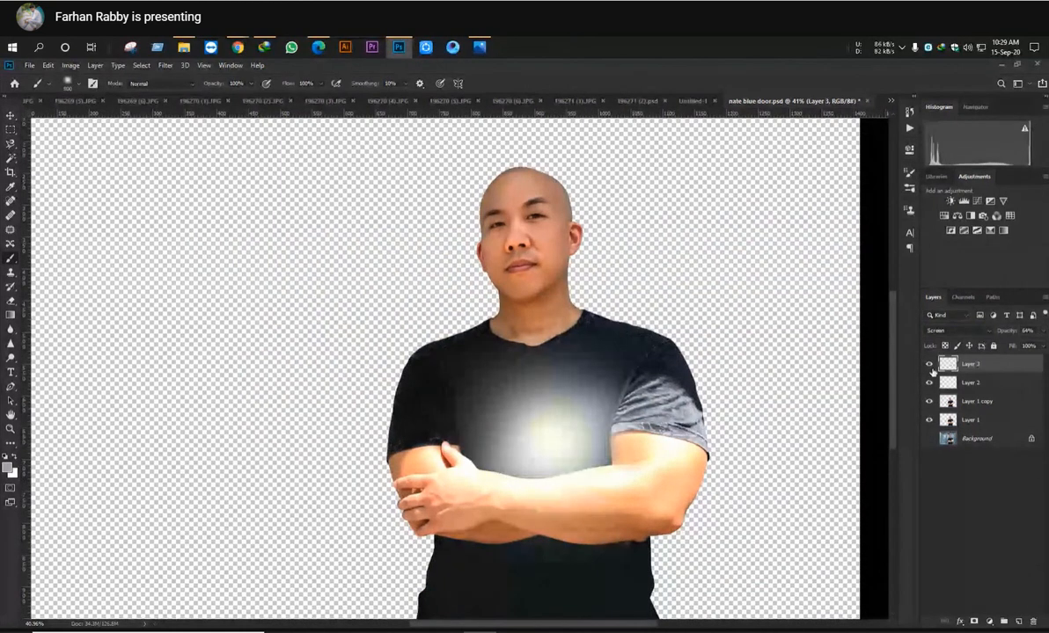
click(928, 363)
click(928, 383)
click(928, 364)
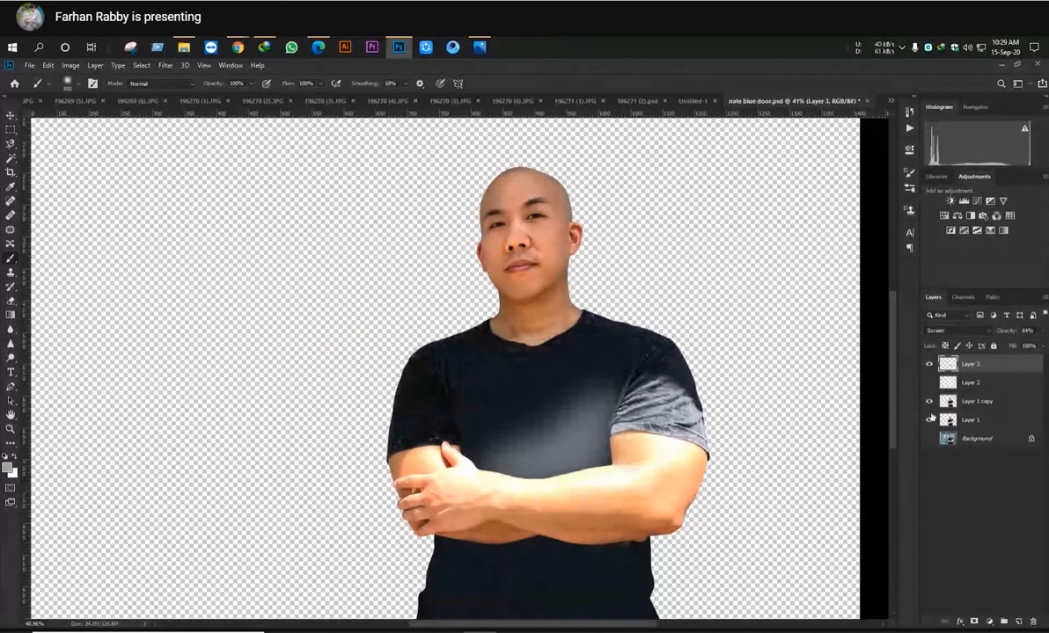
Hide Layer 1 copy and trace the edge of the original dark shadow beside the upper arm as a Pen path
click(929, 402)
scroll(639, 463, up, 6)
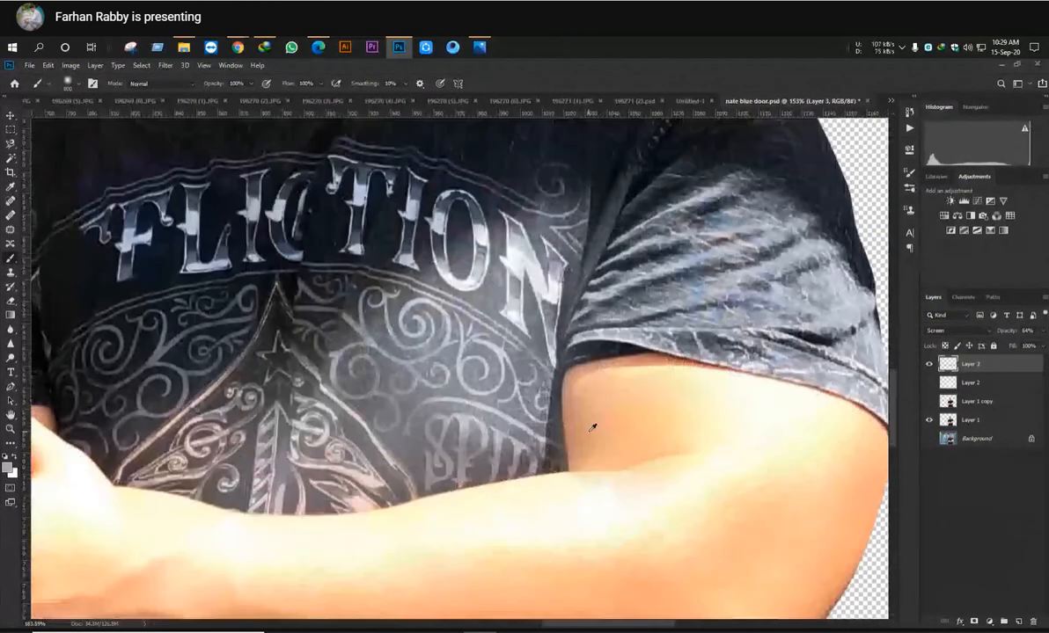
scroll(555, 390, up, 2)
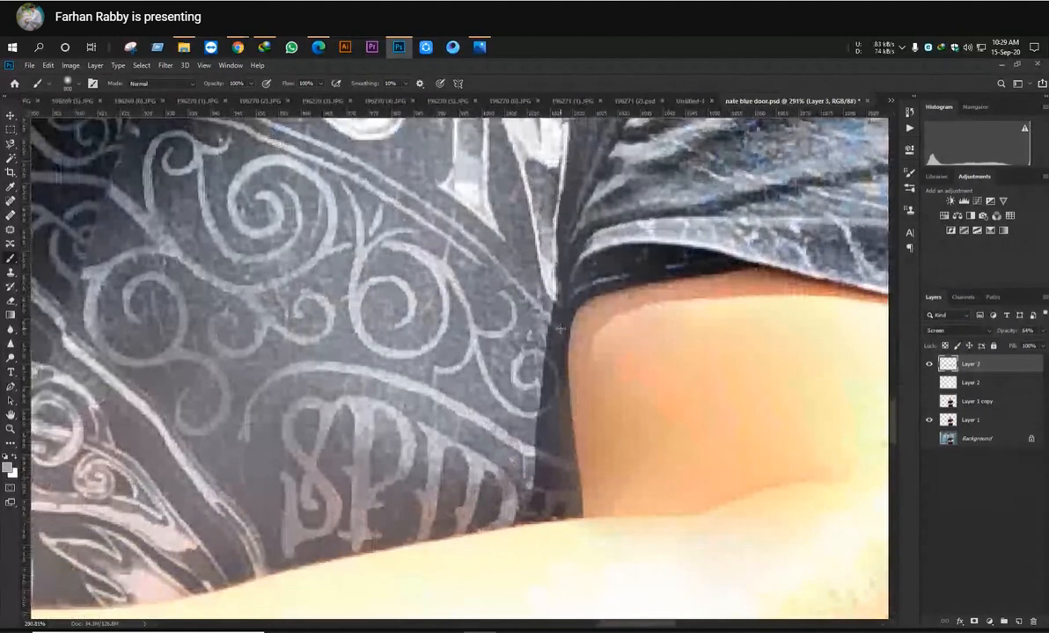
key(p)
click(558, 284)
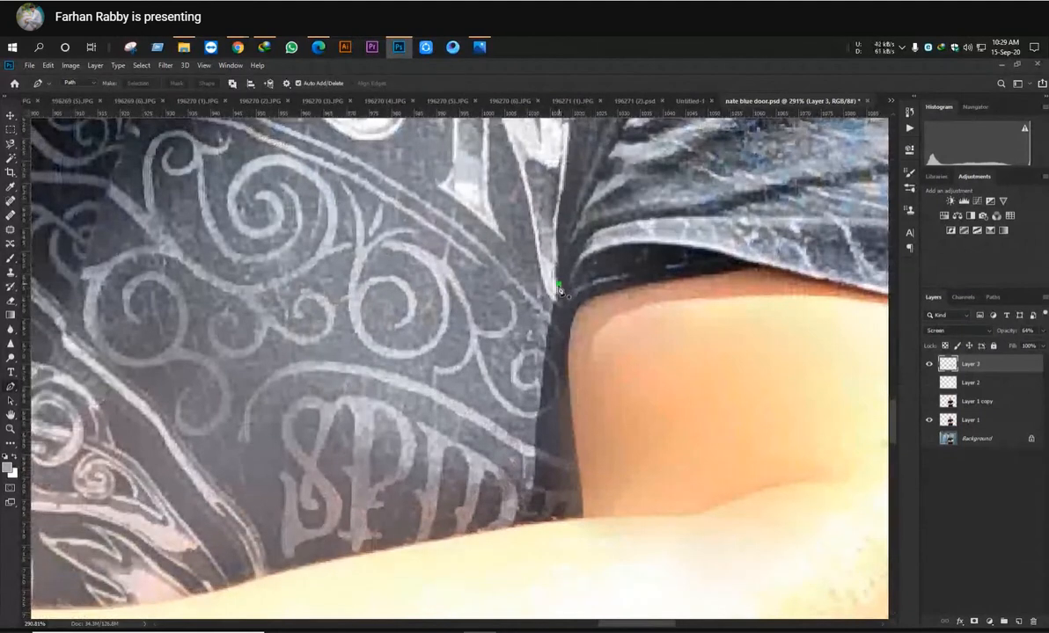
drag(543, 353, 539, 389)
drag(530, 482, 532, 497)
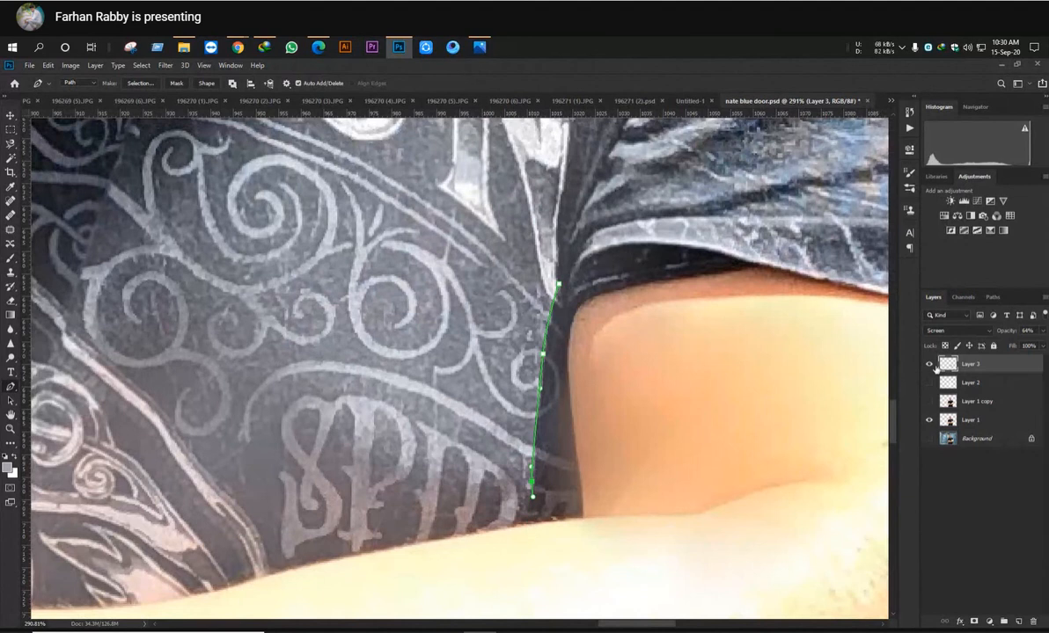
Show Layer 1 copy again and close the shadow path along the forearm and the upper arm up to the sleeve hem
click(928, 365)
click(929, 401)
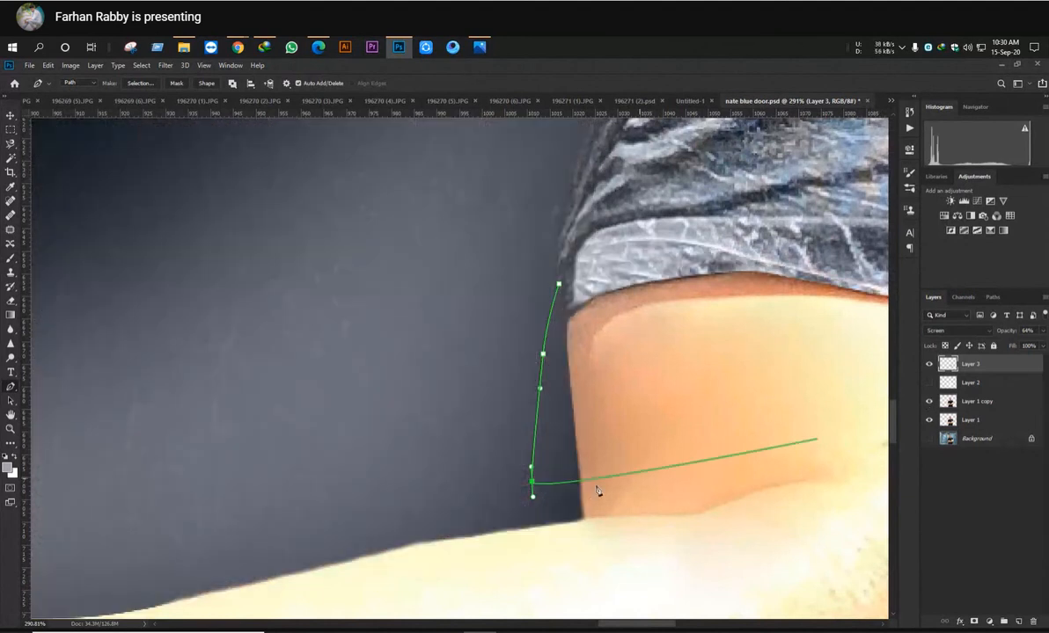
click(529, 530)
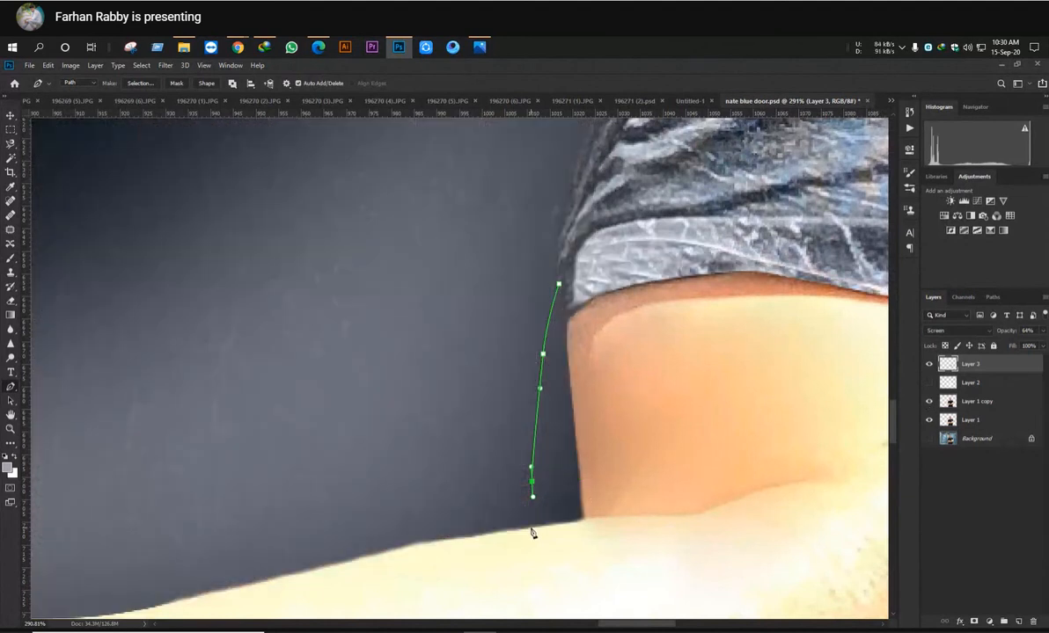
click(580, 520)
scroll(569, 457, up, 2)
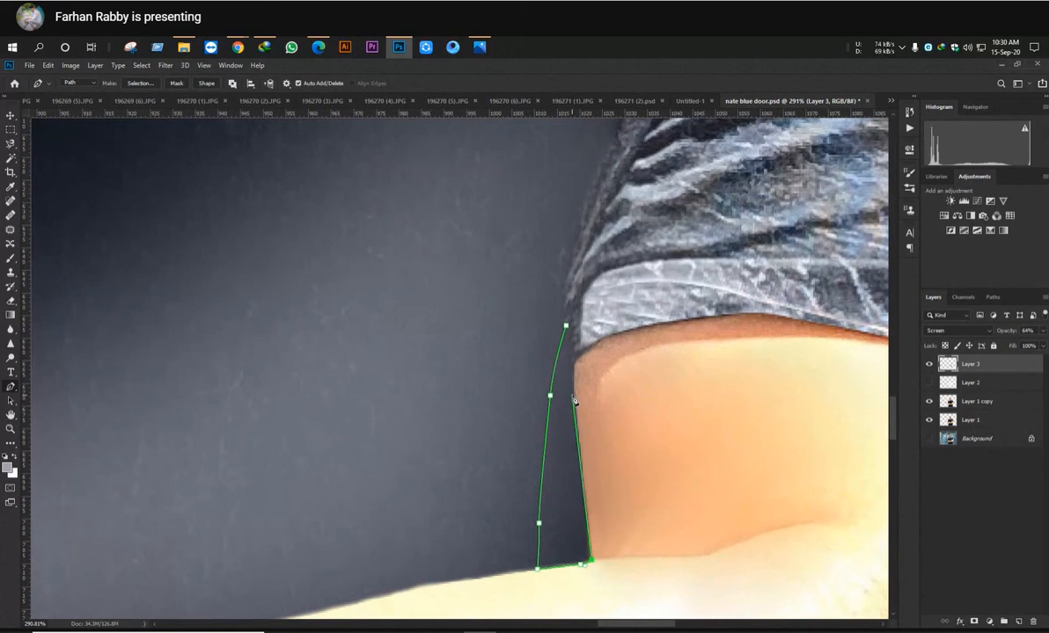
click(574, 391)
click(573, 348)
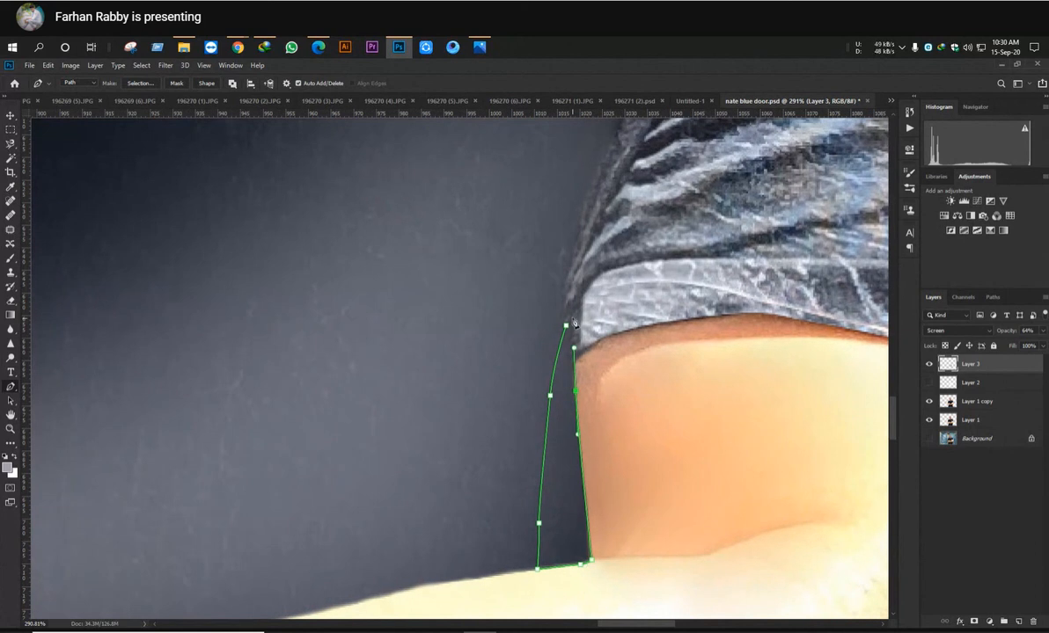
click(568, 325)
scroll(686, 343, down, 5)
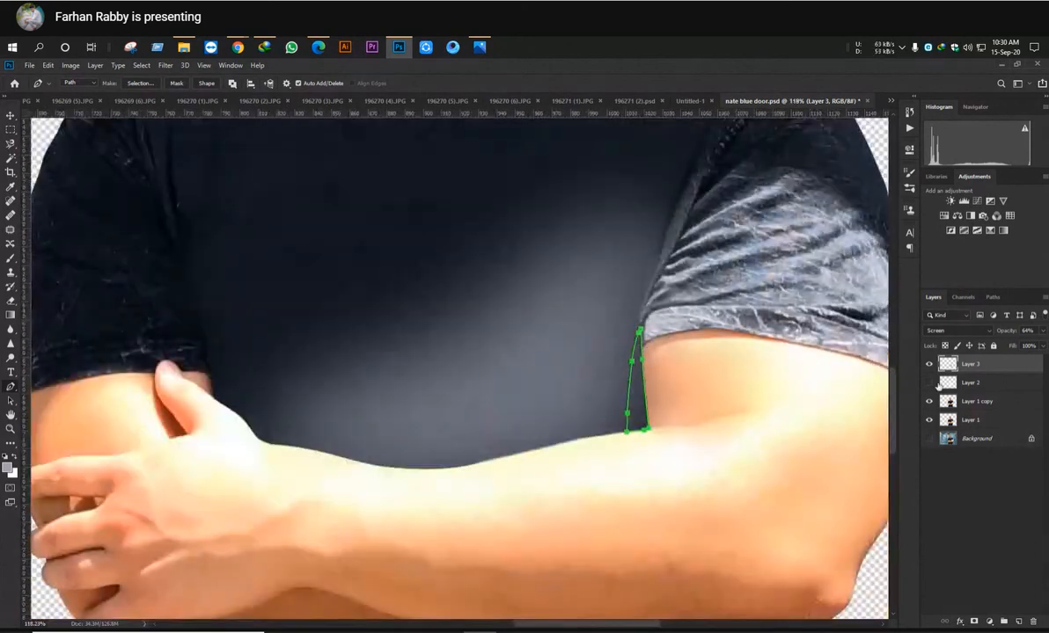
Compare the plain shirt with the original print around the traced shadow by hiding and showing Layer 1 copy
click(963, 401)
click(929, 401)
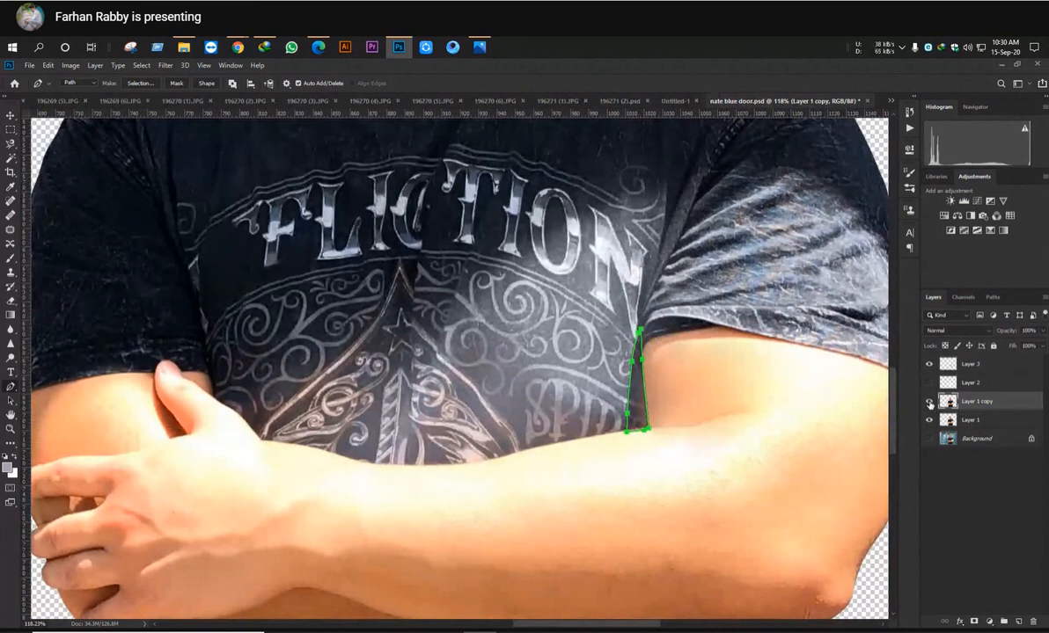
click(929, 402)
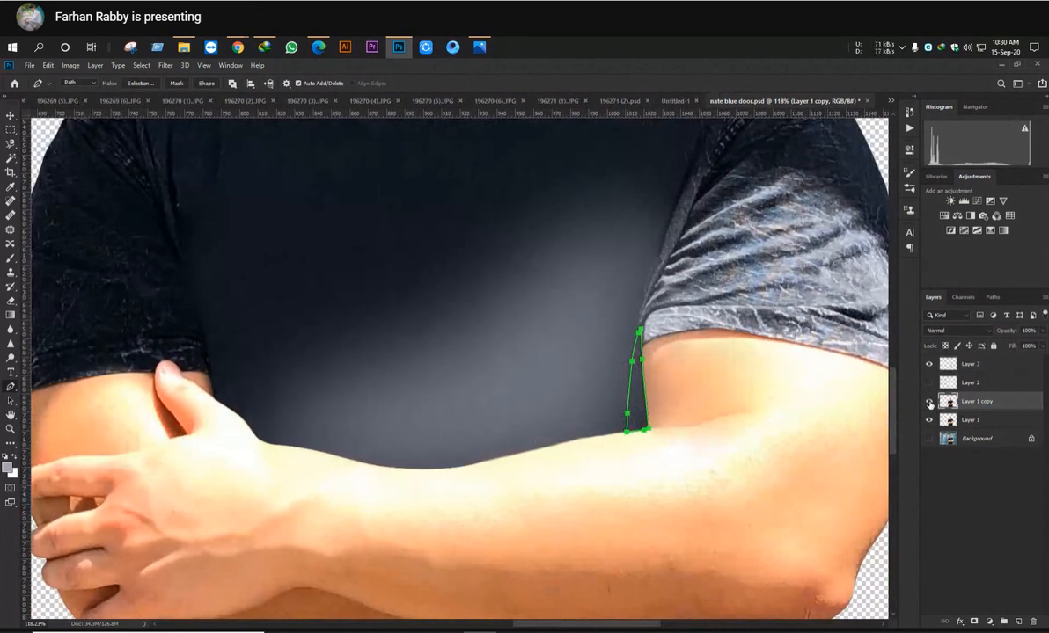
scroll(631, 401, up, 2)
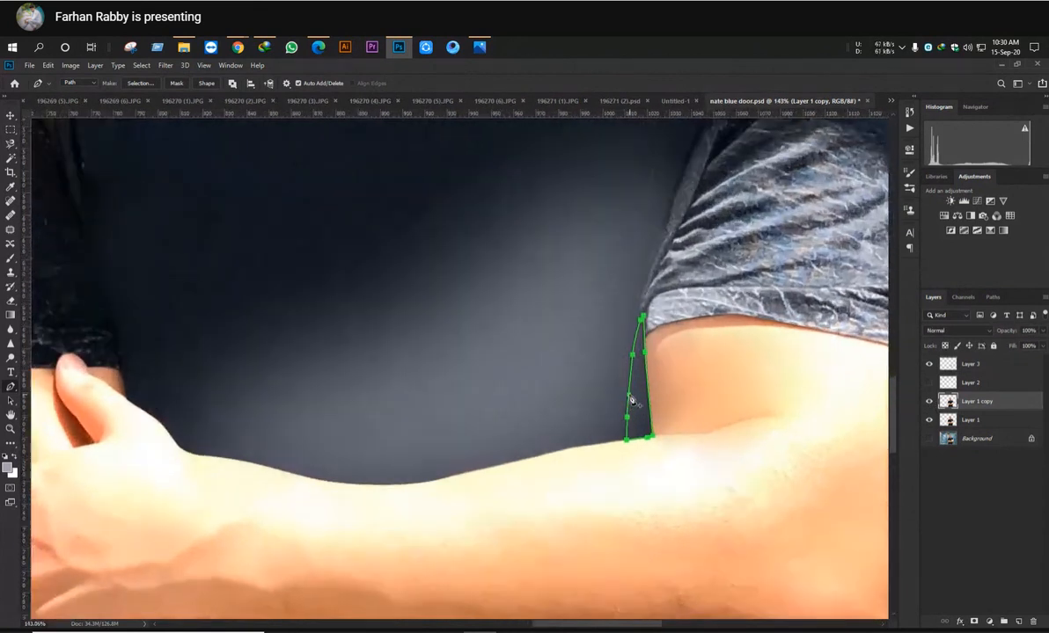
Turn the closed shadow path into a selection and make Layer 3 active with the Eraser tool
click(629, 396)
key(ctrl+Return)
click(968, 364)
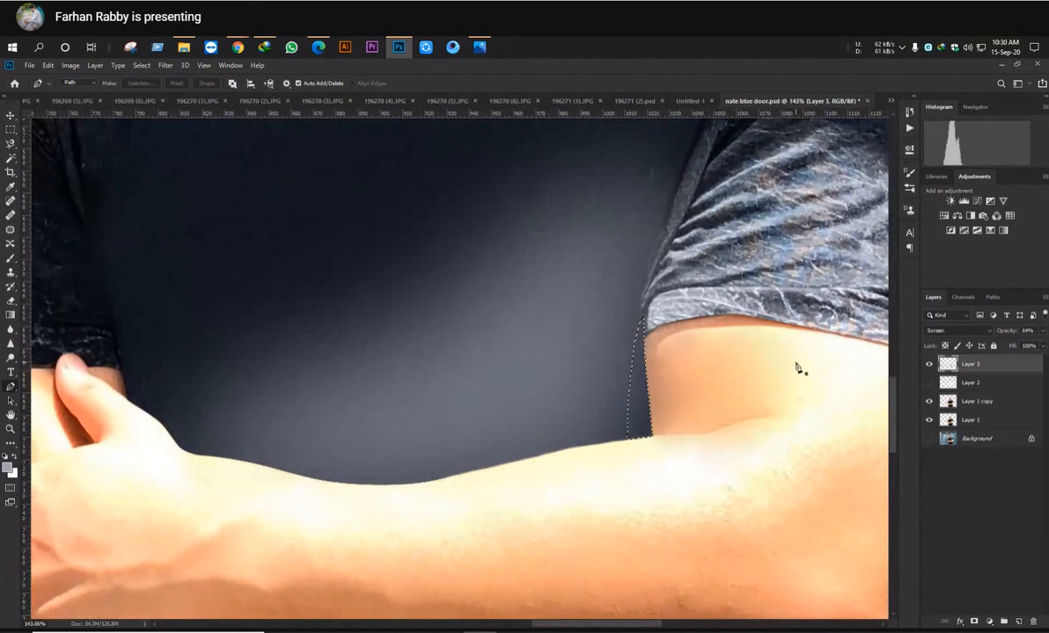
key(e)
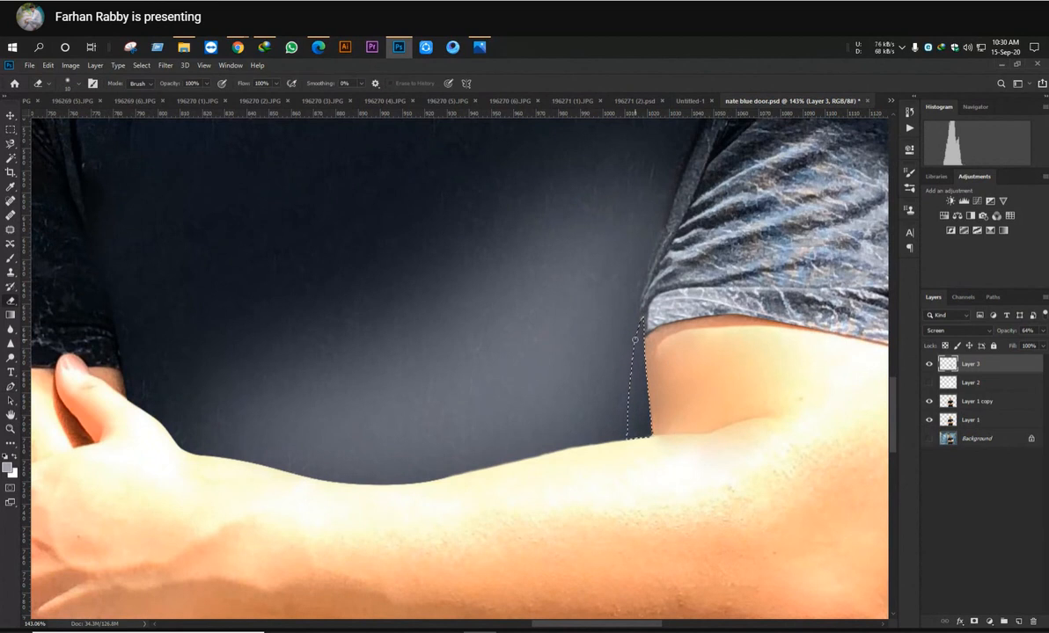
Try erasing the Layer 3 highlight inside the shadow selection at 100% eraser opacity, and undo it
mouse_move(640, 318)
mouse_down()
mouse_move(629, 453)
mouse_move(628, 354)
mouse_move(642, 408)
mouse_move(643, 326)
mouse_move(645, 353)
mouse_up()
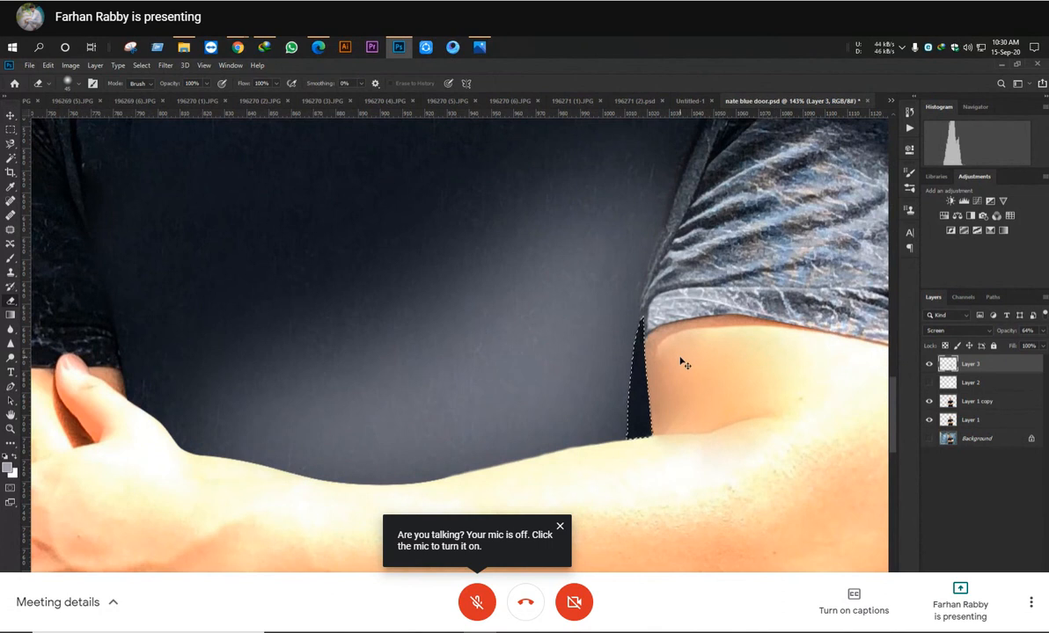
key(ctrl+z)
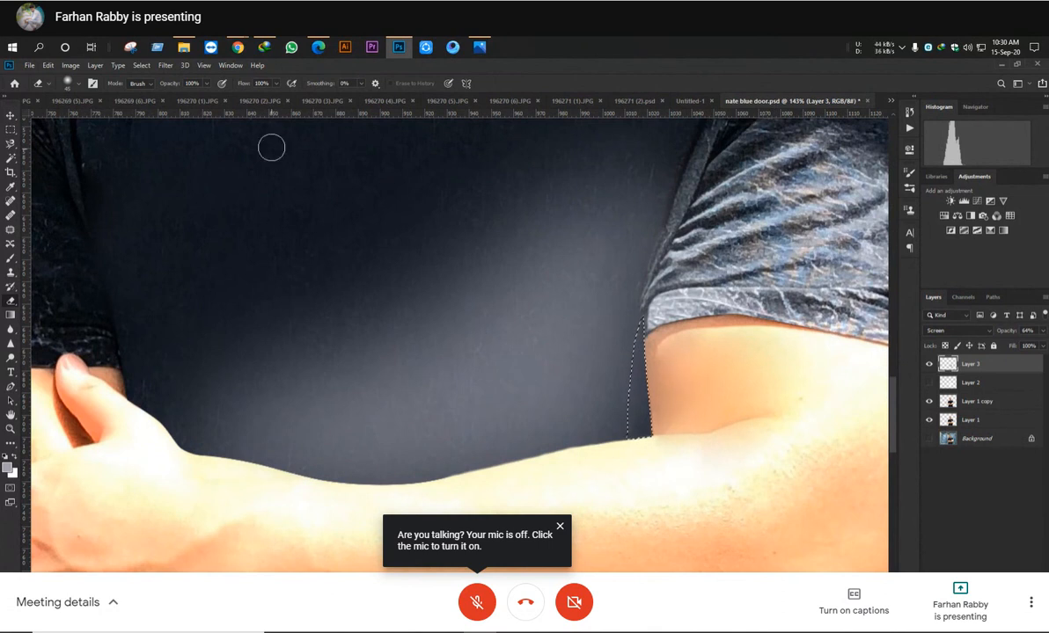
Erase the Layer 3 highlight inside the shadow selection at 39% eraser opacity and clear the selection
click(207, 84)
drag(206, 94, 183, 98)
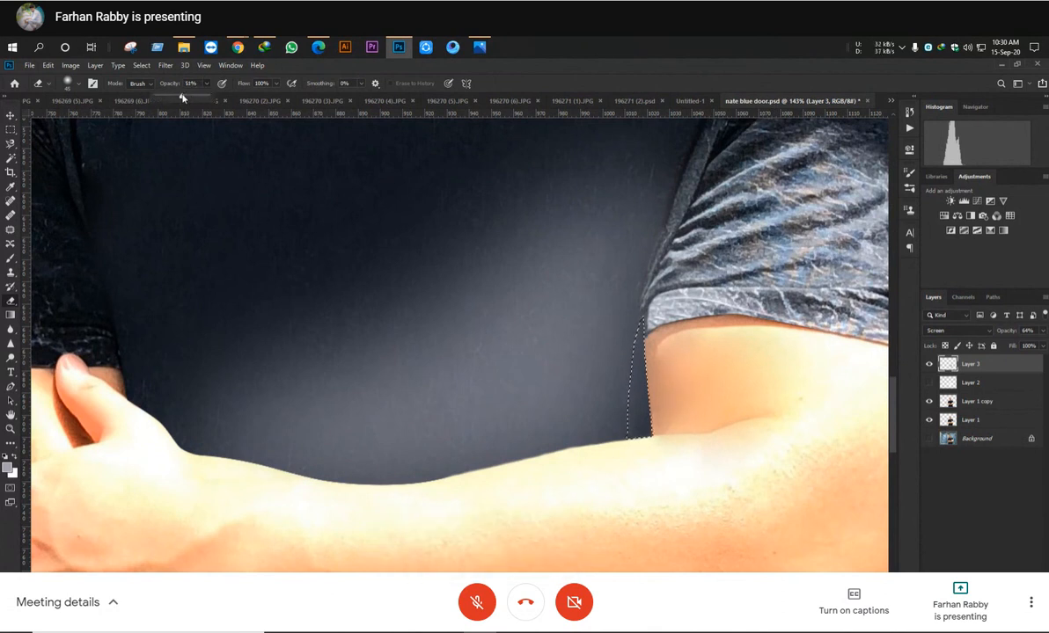
mouse_move(639, 326)
mouse_down()
mouse_move(637, 441)
mouse_move(646, 417)
mouse_up()
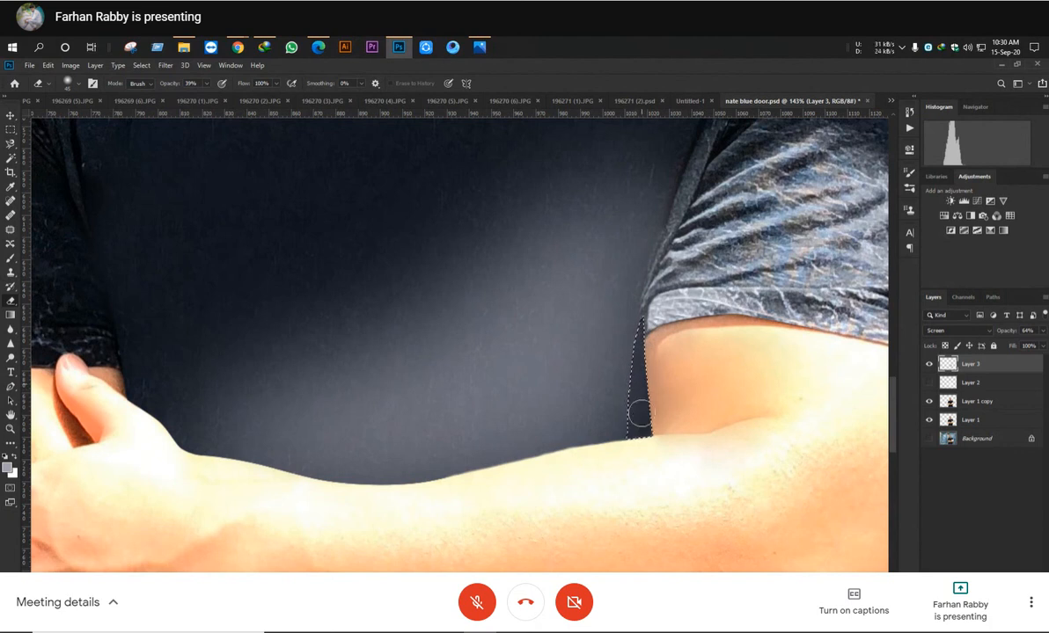
scroll(693, 439, down, 4)
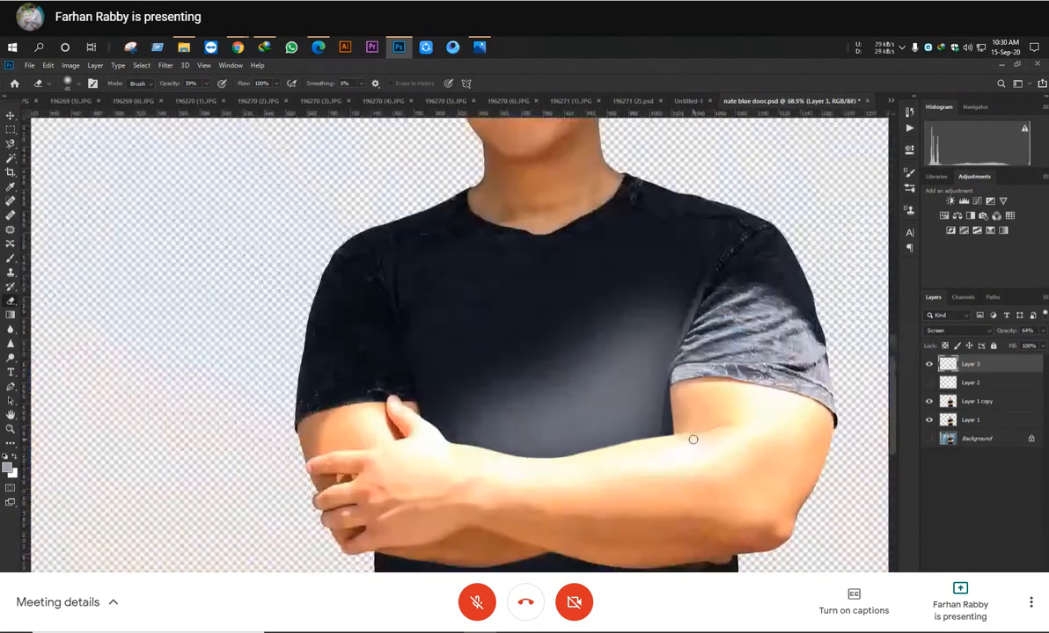
Examine the erased shadow beside the upper arm against the shirt highlight, at close range and in wider view
scroll(695, 439, up, 2)
scroll(700, 436, down, 1)
scroll(703, 422, up, 5)
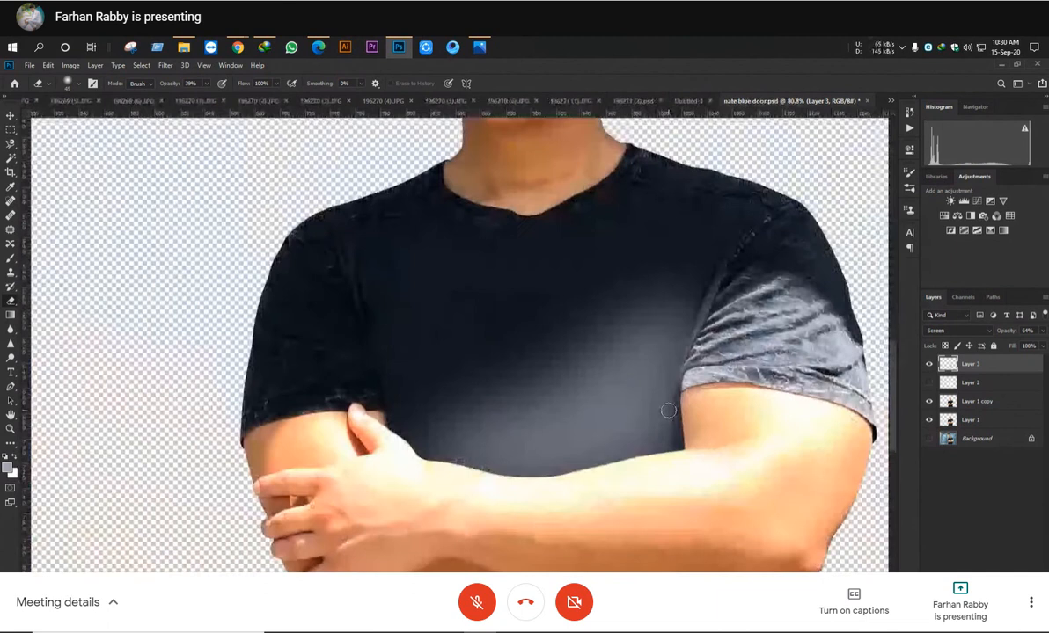
scroll(709, 404, down, 3)
scroll(709, 398, up, 4)
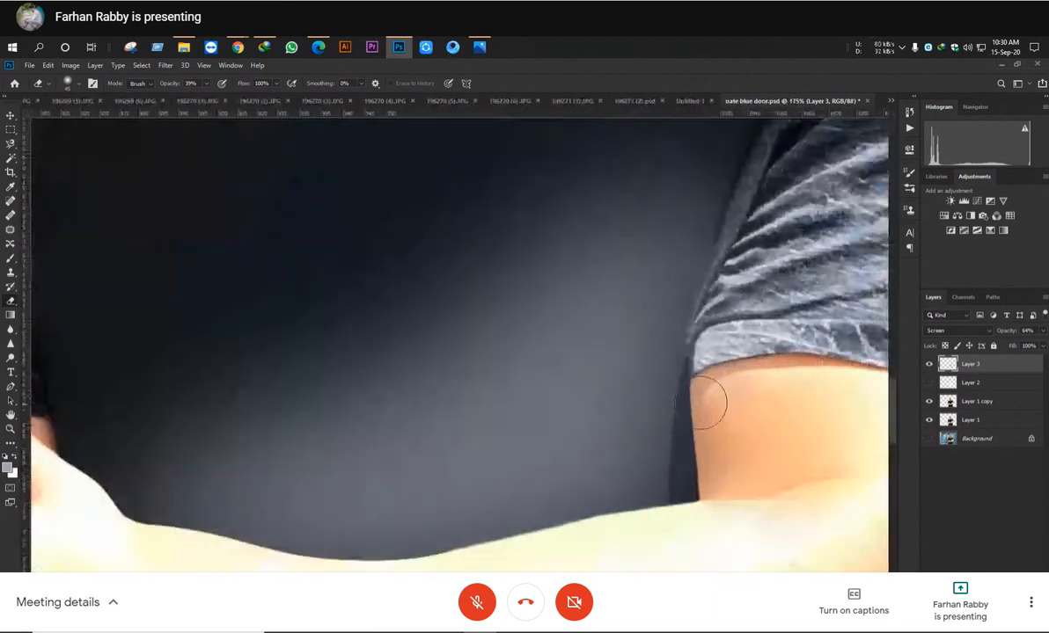
scroll(704, 362, down, 2)
scroll(660, 343, up, 3)
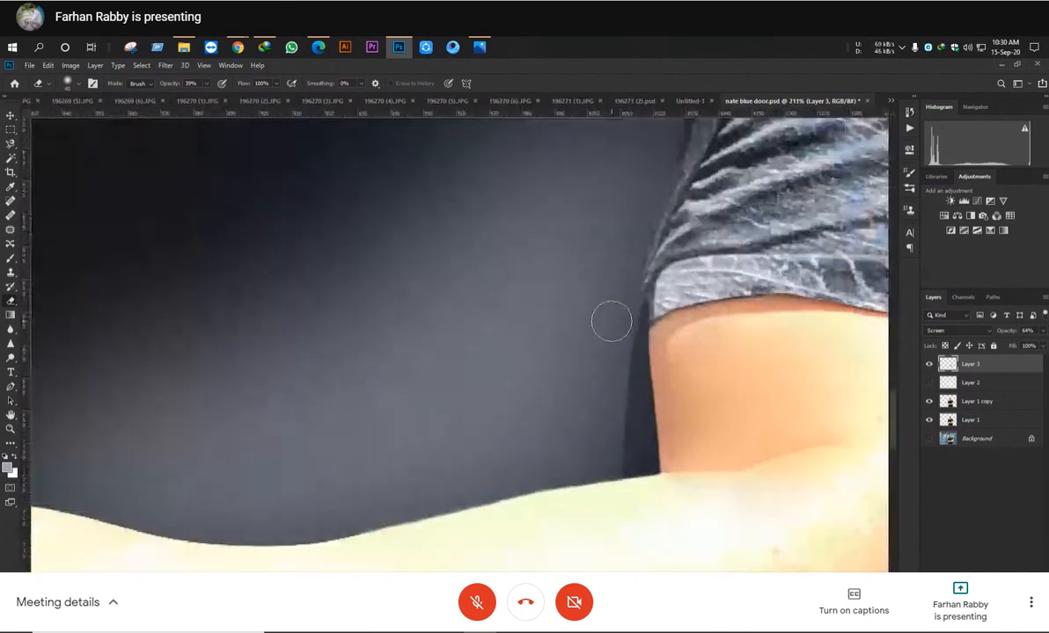
click(606, 309)
click(511, 281)
scroll(668, 326, up, 1)
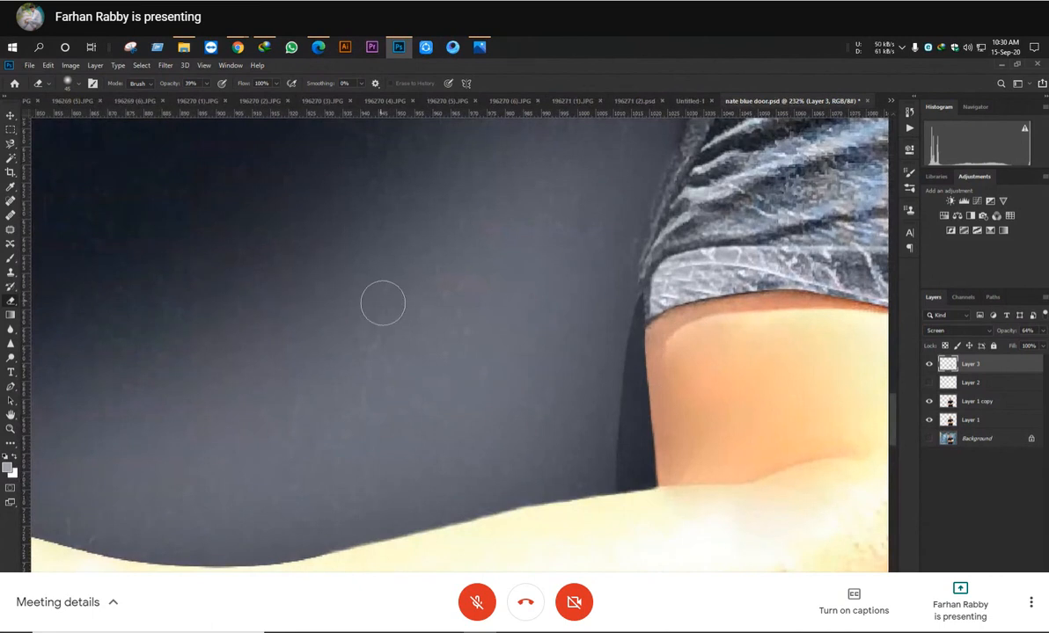
scroll(563, 331, up, 2)
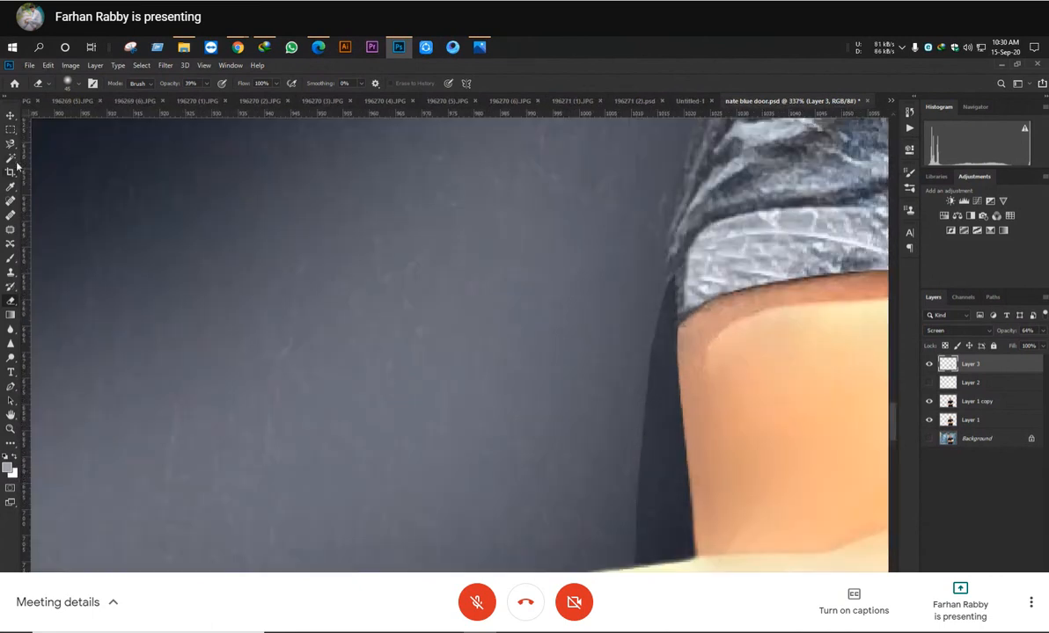
Find the Mixer Brush tool among the extra painting tools and make it active
key(b)
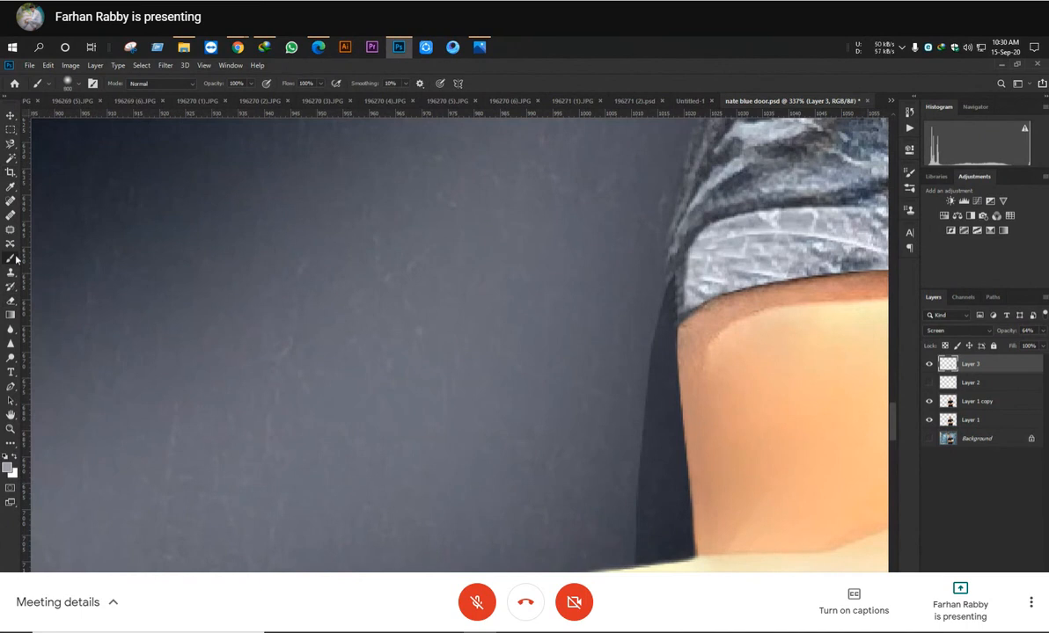
right_click(16, 259)
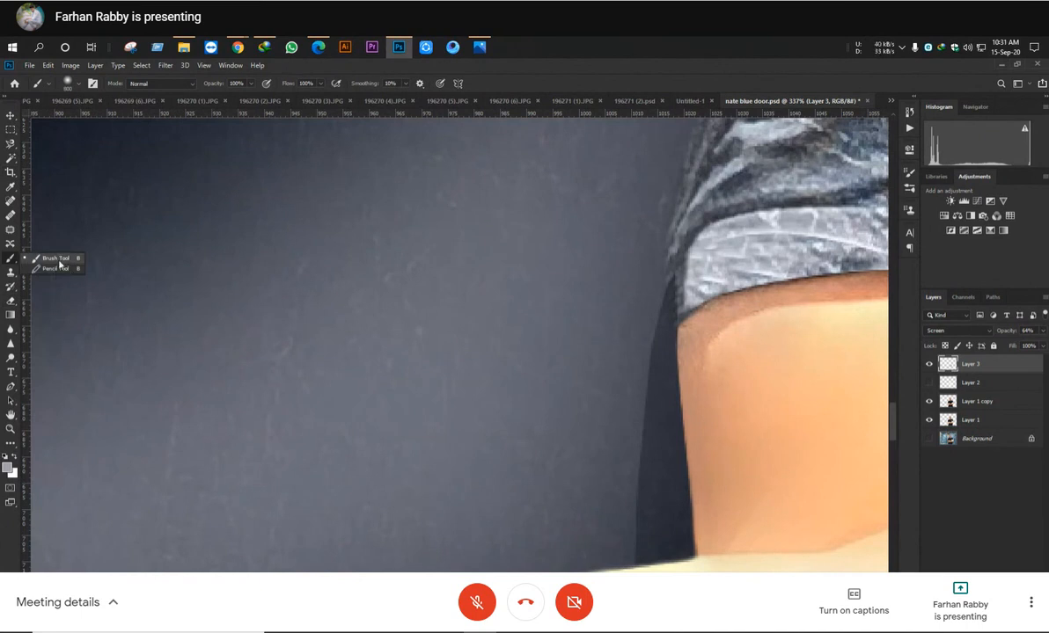
click(49, 85)
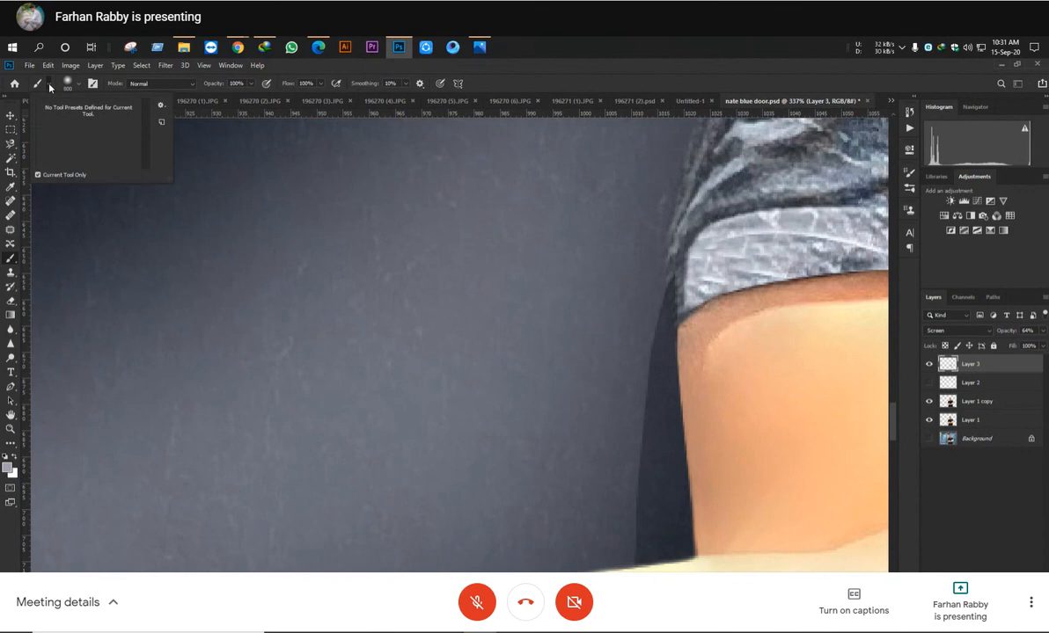
click(50, 87)
right_click(12, 260)
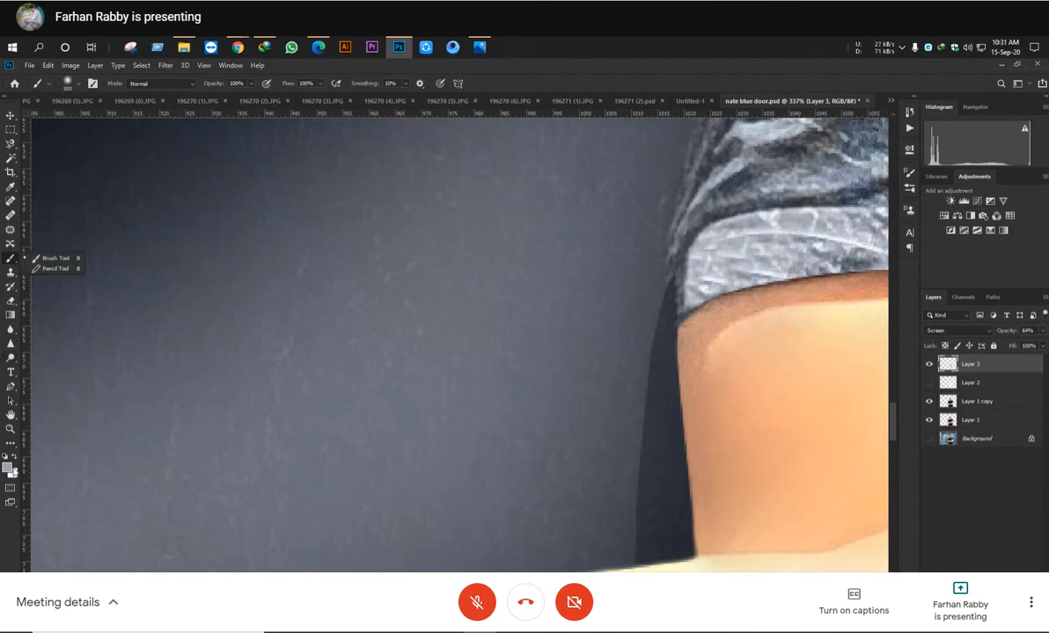
click(11, 444)
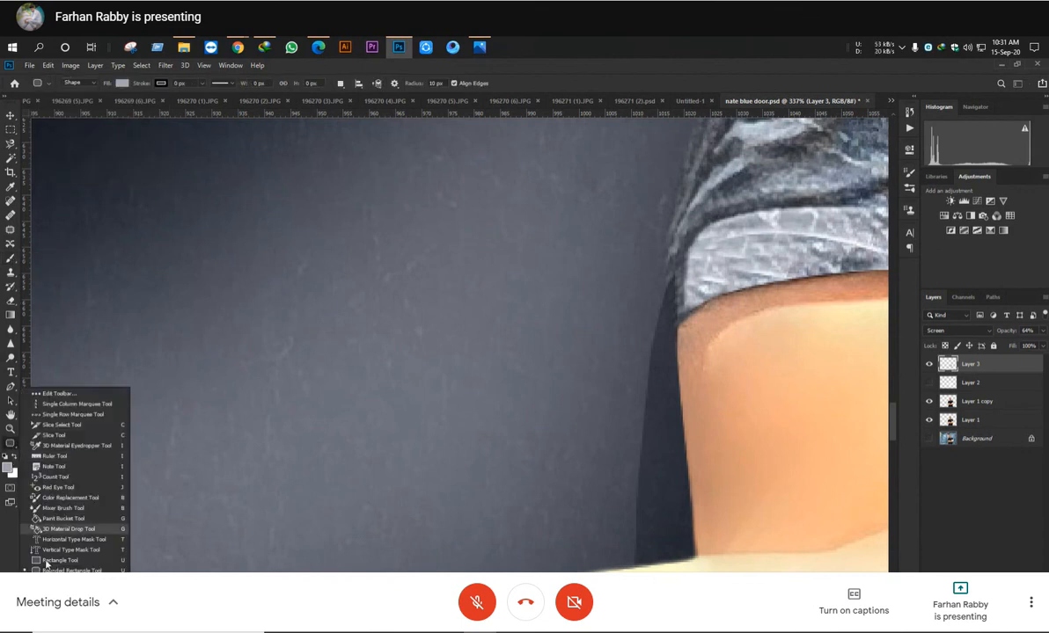
scroll(64, 504, down, 1)
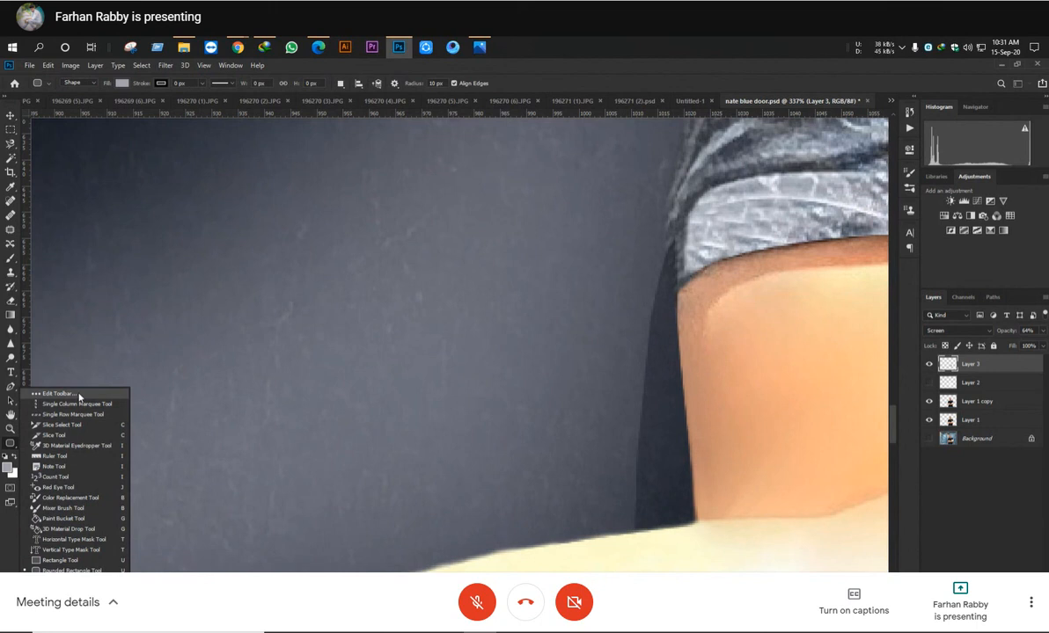
click(61, 508)
scroll(672, 351, up, 1)
Try to soften the shadow's edge below the sleeve with Mixer Brush strokes on Layer 3, and undo them
drag(672, 351, 452, 374)
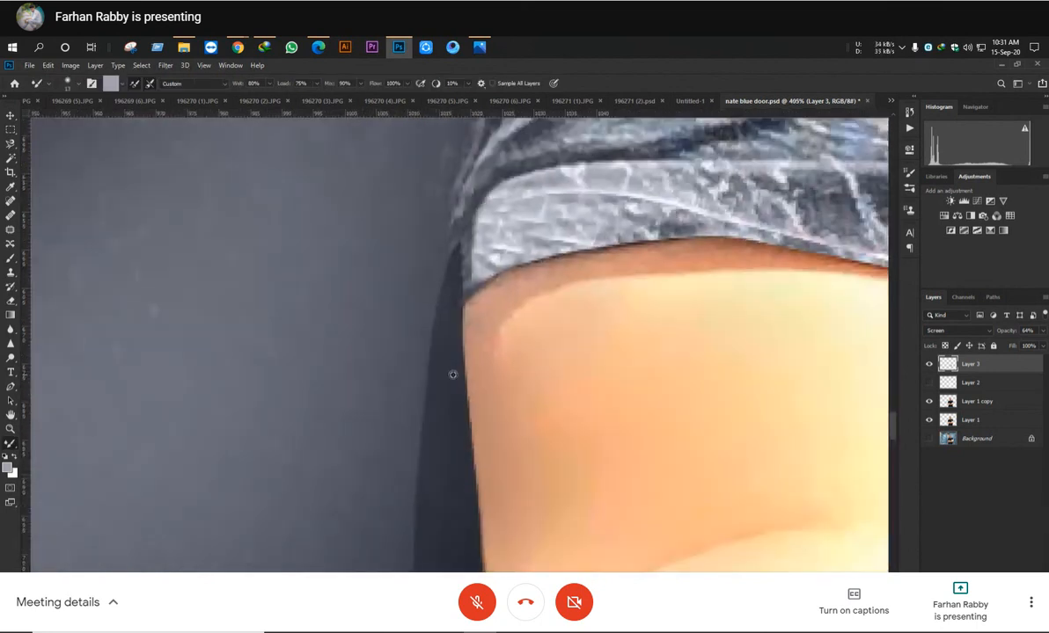
drag(449, 259, 431, 327)
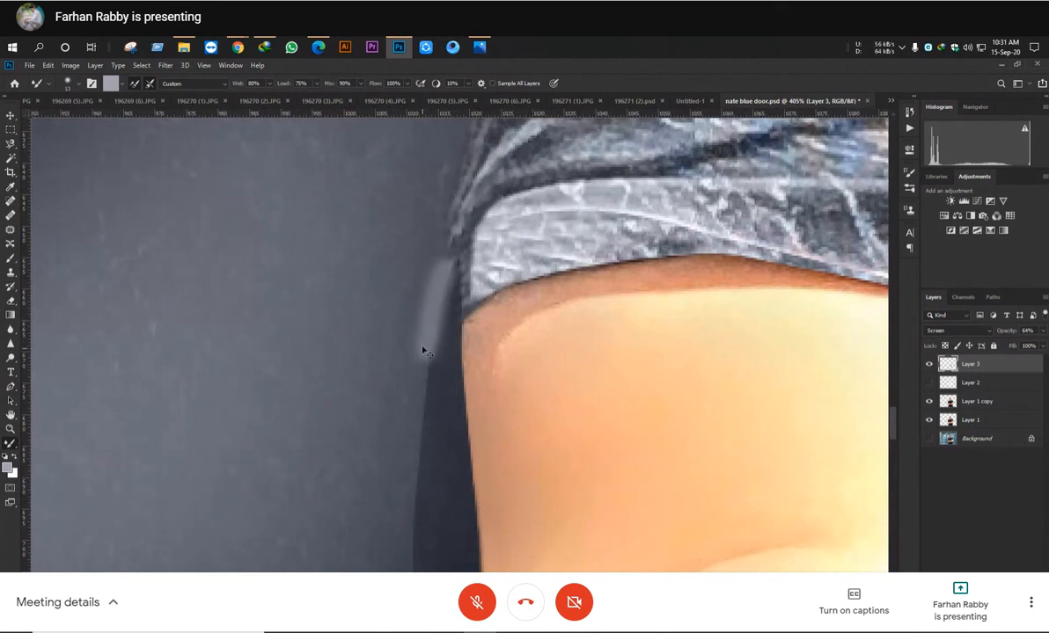
key(ctrl+z)
drag(443, 270, 436, 297)
key(ctrl+z)
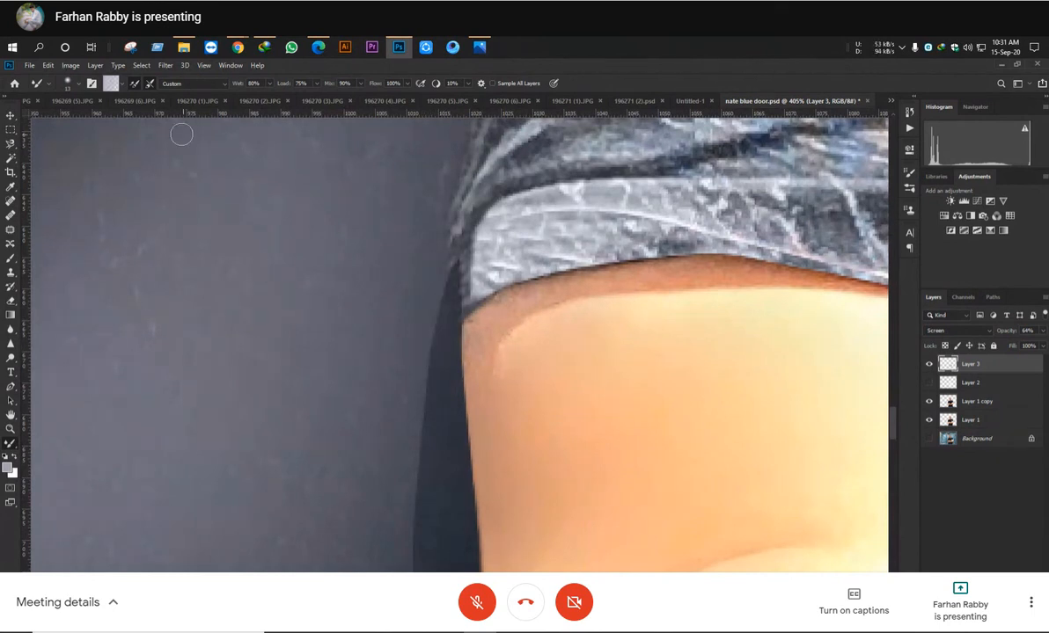
click(124, 84)
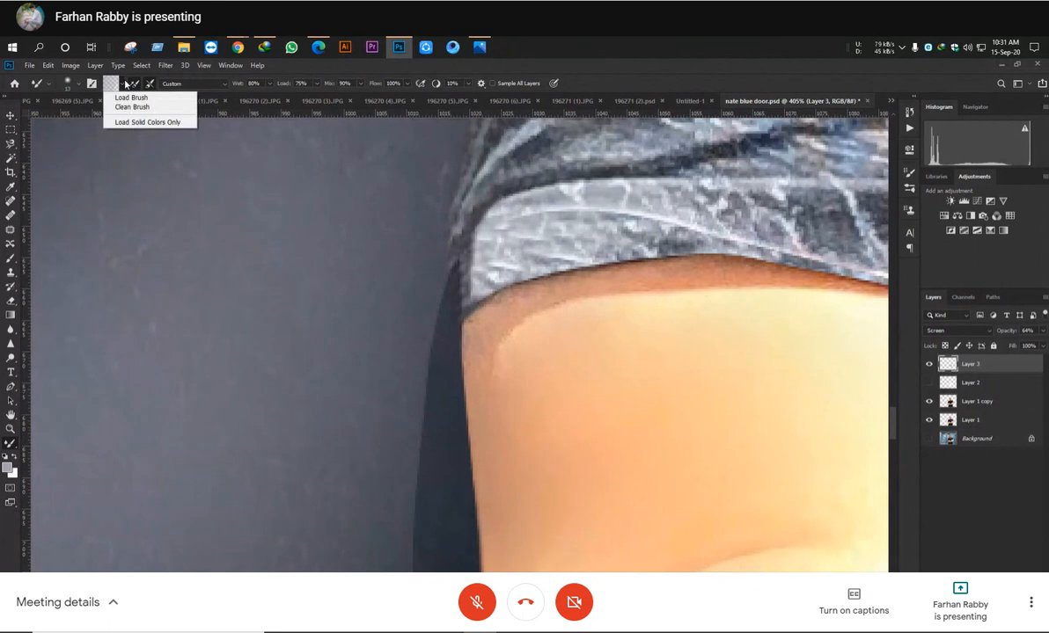
click(126, 84)
click(79, 84)
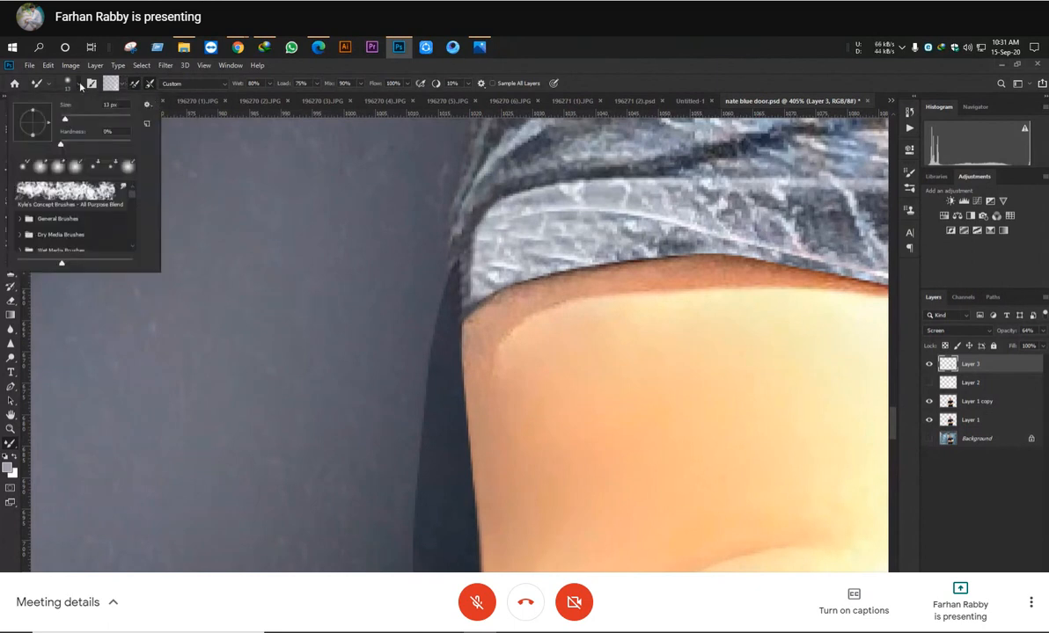
click(79, 84)
scroll(387, 326, down, 2)
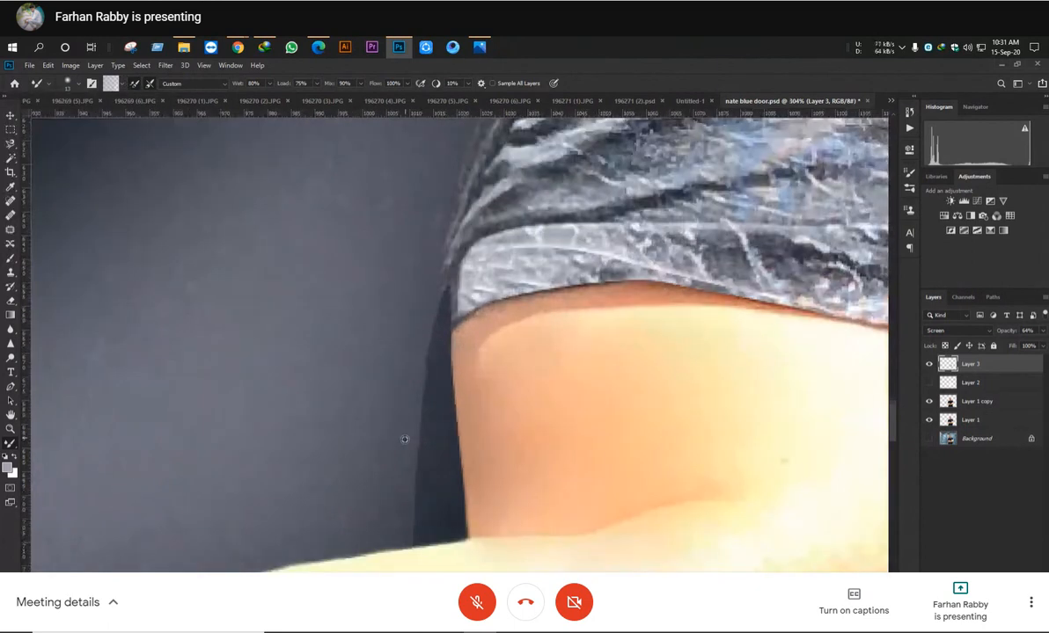
scroll(422, 358, down, 3)
Add a new layer at 32% opacity and paint a soft Mixer Brush stroke along the shadow's edge beside the upper arm
key(ctrl+shift+alt+n)
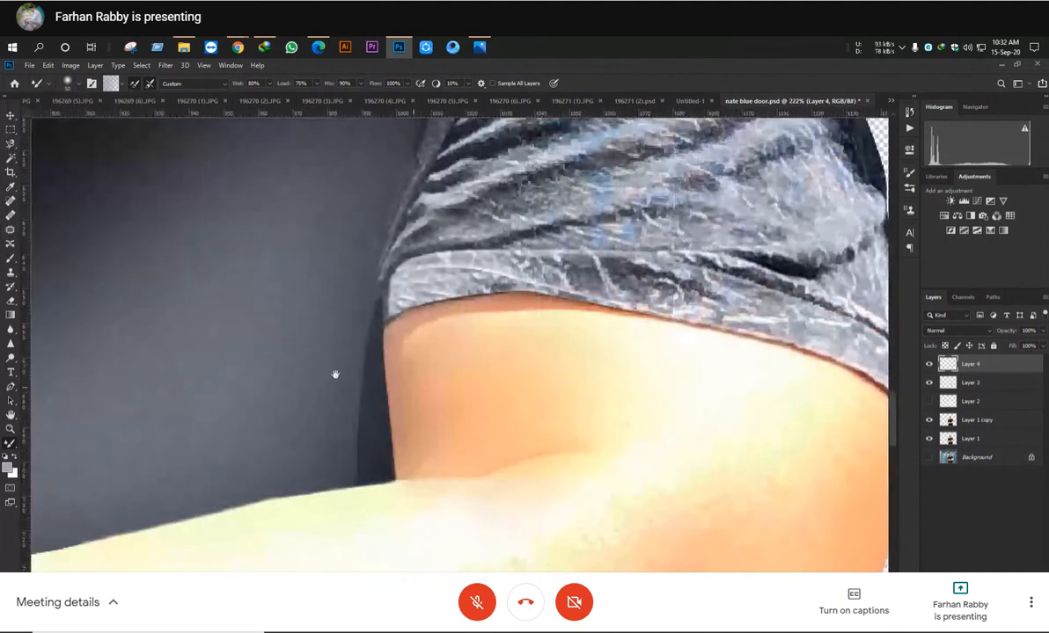
click(1043, 332)
drag(1042, 343, 1008, 344)
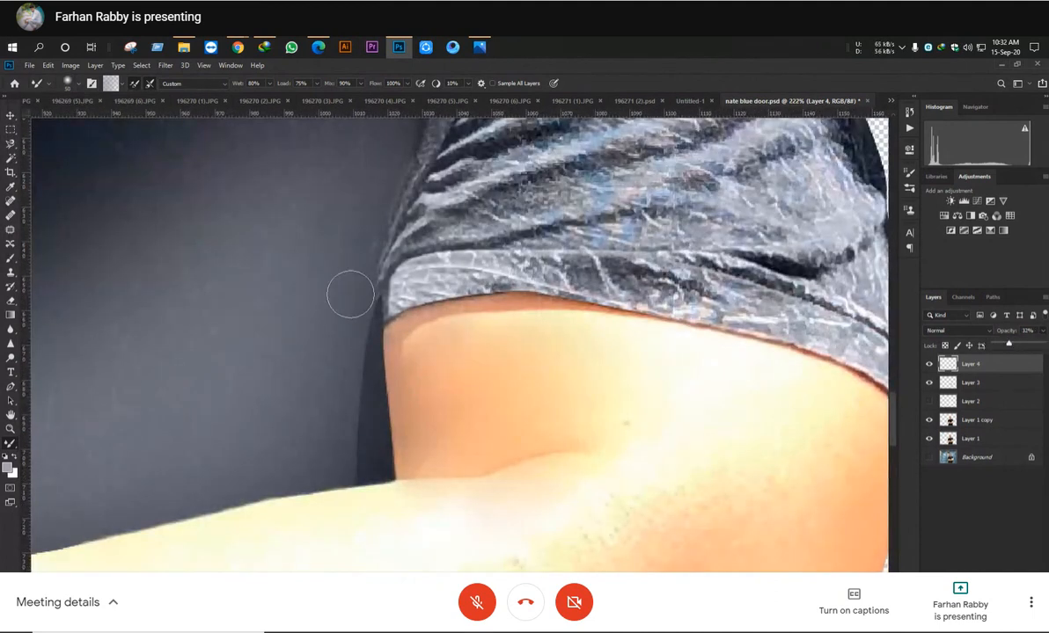
mouse_move(351, 294)
mouse_down()
mouse_move(342, 396)
mouse_move(321, 404)
mouse_up()
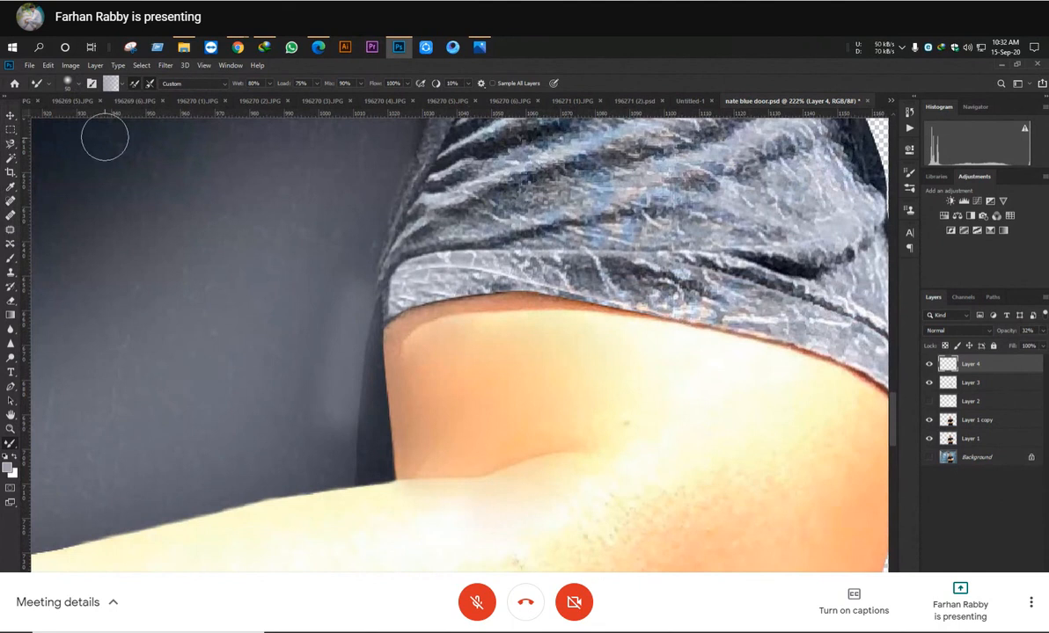
Undo the soft Mixer Brush stroke beside the upper arm and reduce the brush size for the shadow's edge
key(ctrl+z)
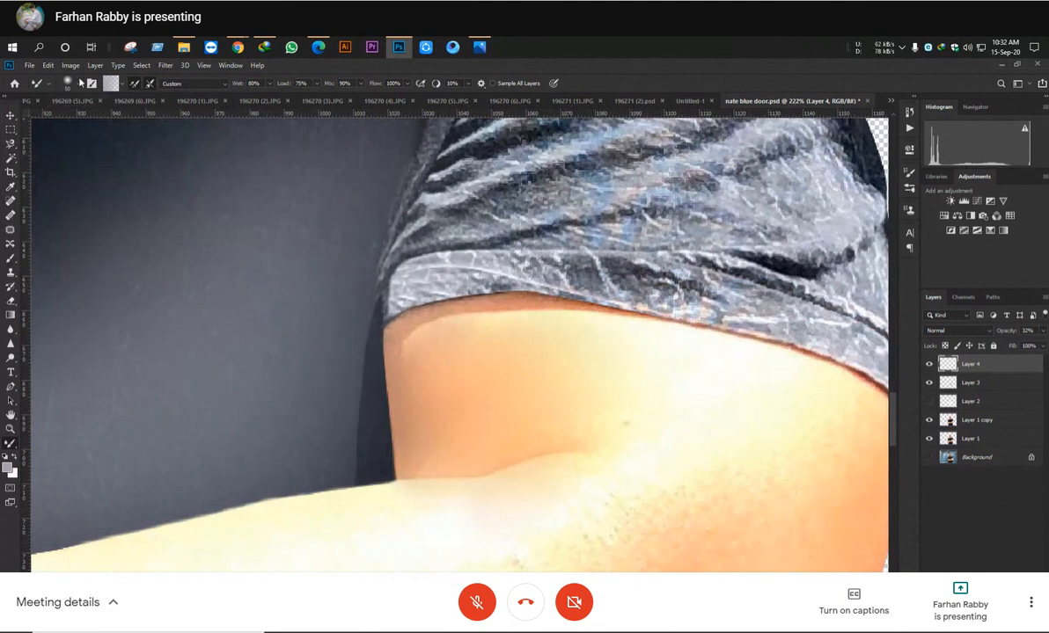
key(bracketleft)
key(bracketleft)
key(bracketleft)
key(bracketleft)
key(bracketleft)
key(bracketleft)
key(bracketleft)
key(bracketleft)
scroll(376, 316, up, 5)
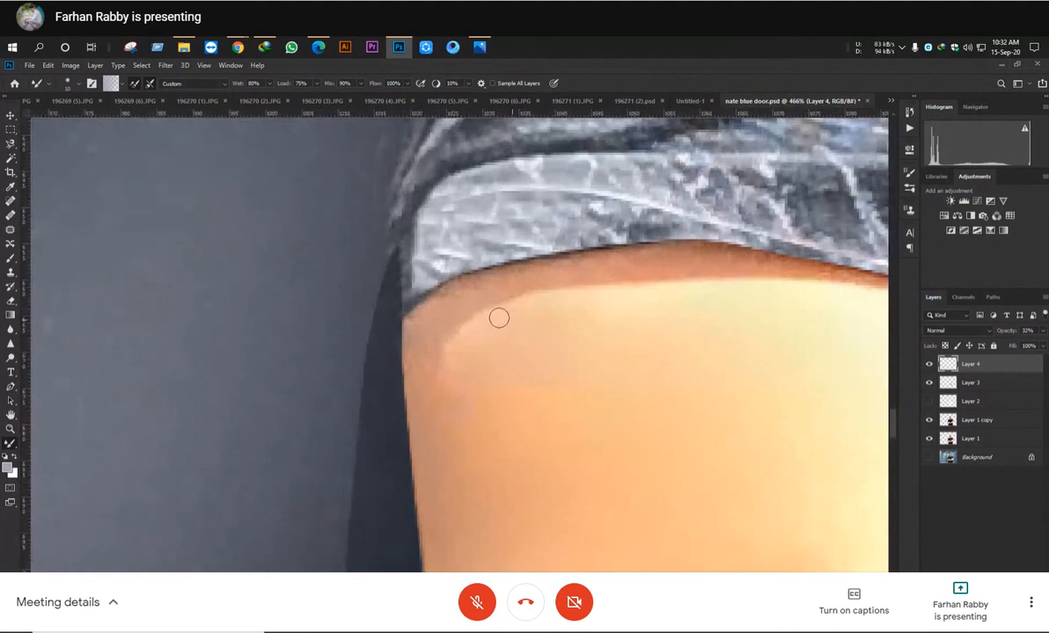
Try fine Mixer Brush strokes on Layer 3 along the shadow's edge just below the sleeve hem
click(959, 383)
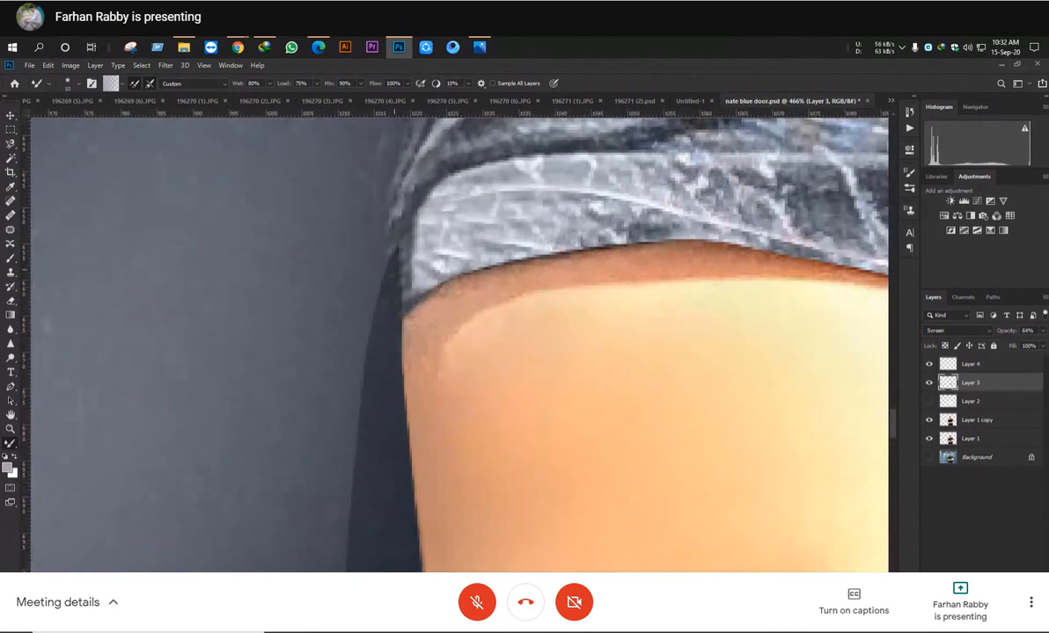
drag(389, 250, 362, 340)
scroll(361, 339, down, 5)
scroll(334, 352, up, 3)
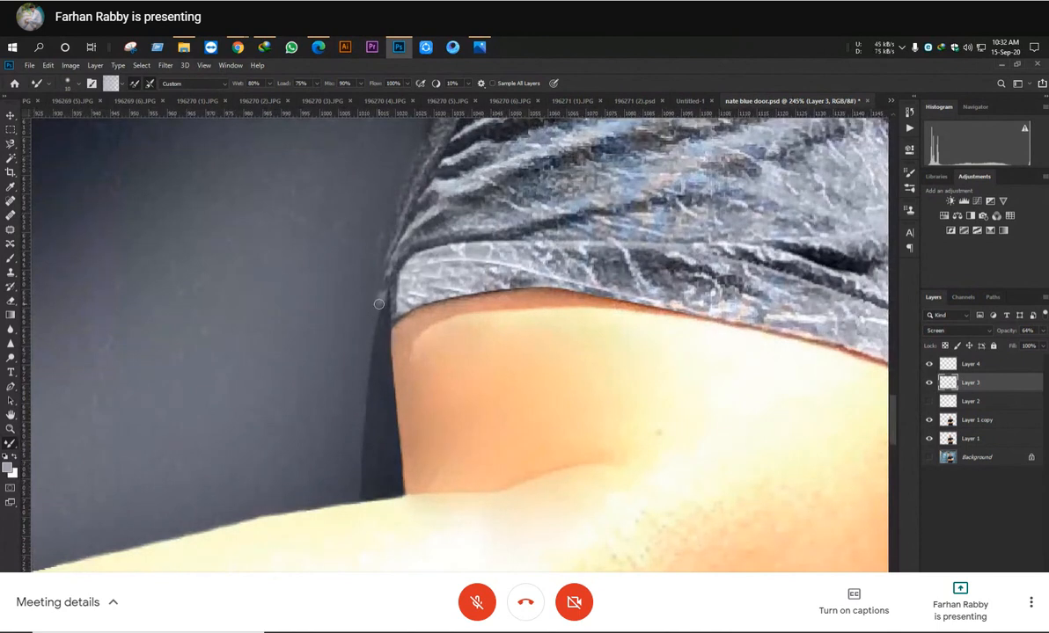
scroll(366, 326, up, 1)
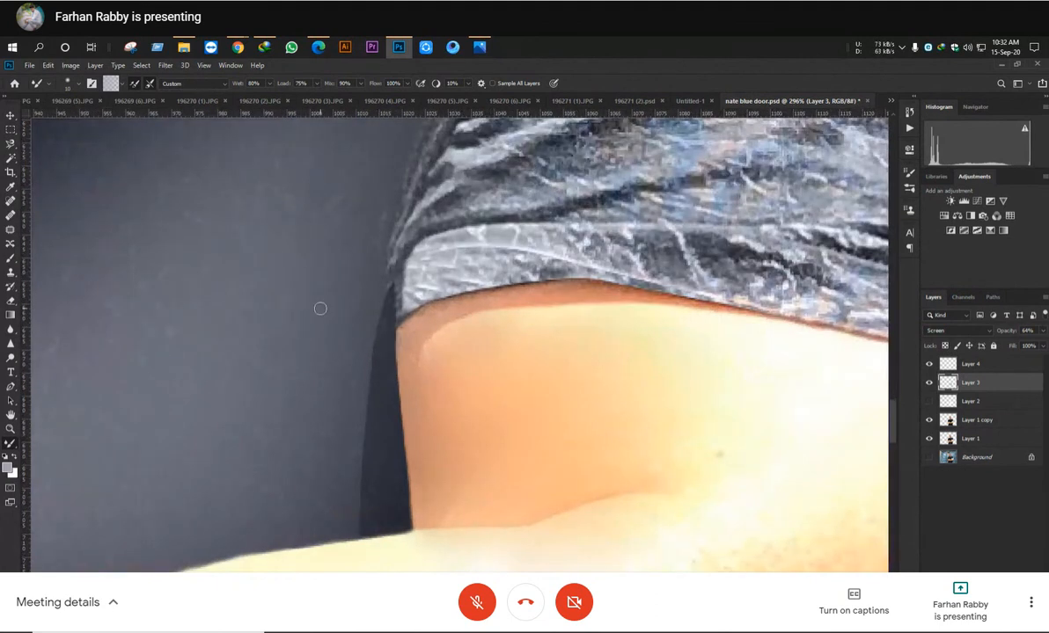
scroll(347, 313, up, 1)
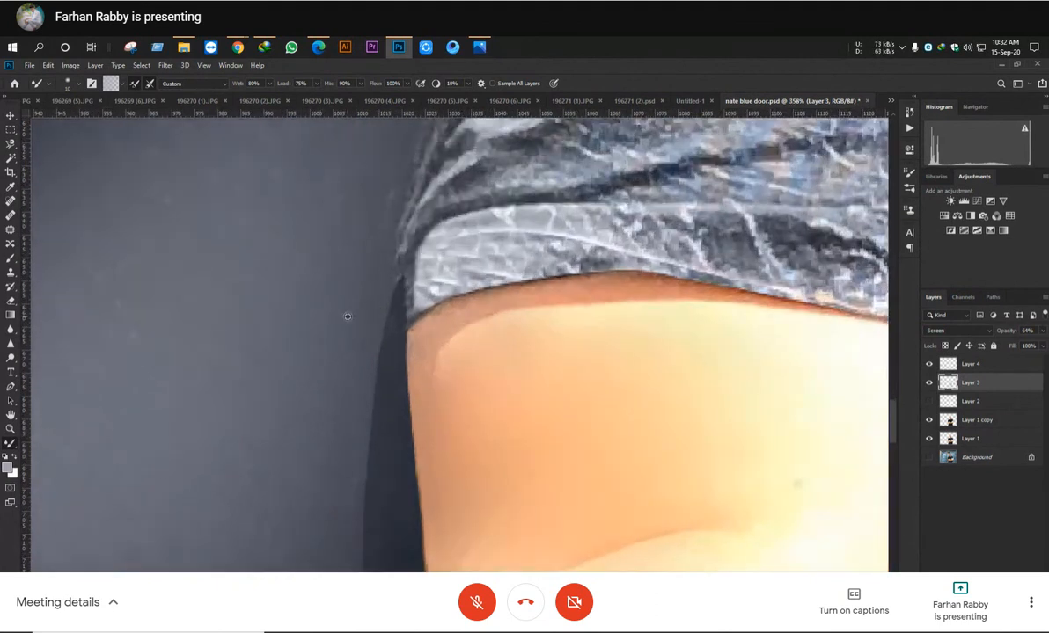
alt+click(665, 417)
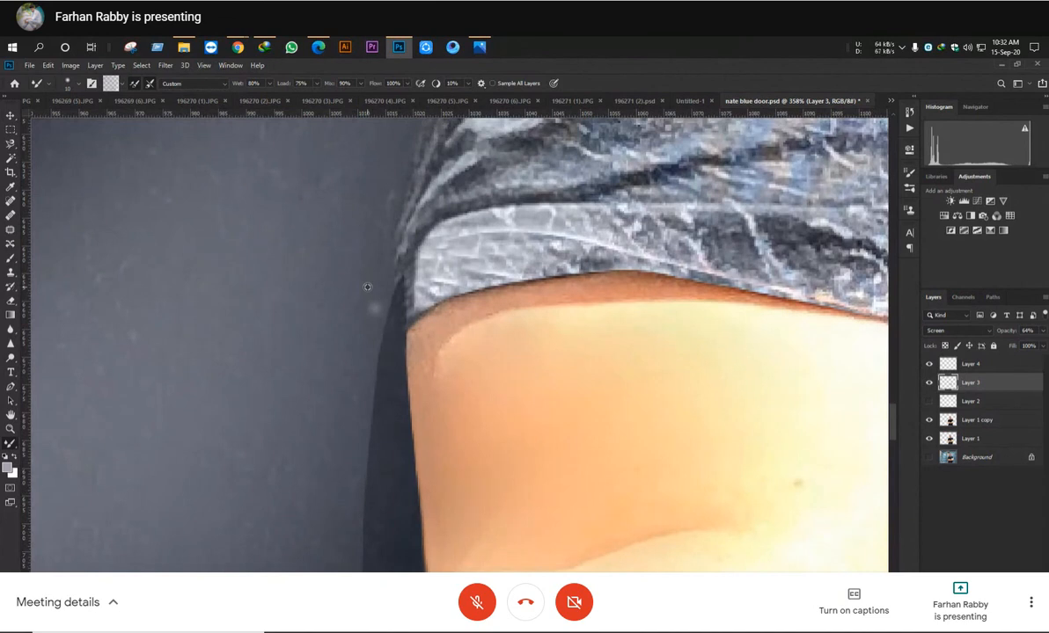
Examine the shirt highlight and arm shadow on the whole figure and at close range
scroll(390, 392, down, 13)
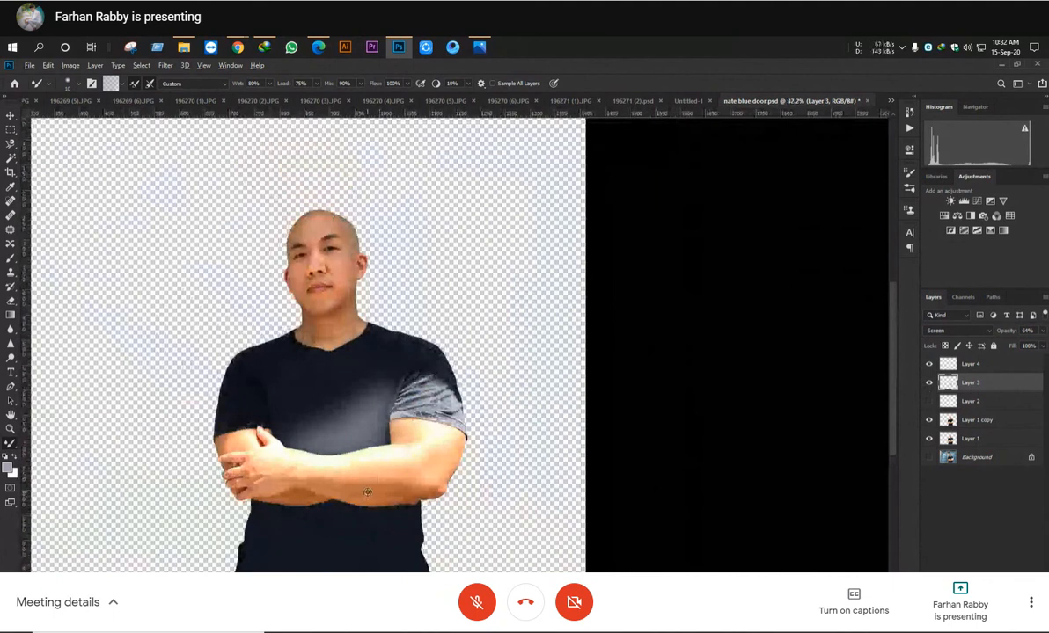
scroll(367, 491, down, 1)
scroll(411, 447, up, 1)
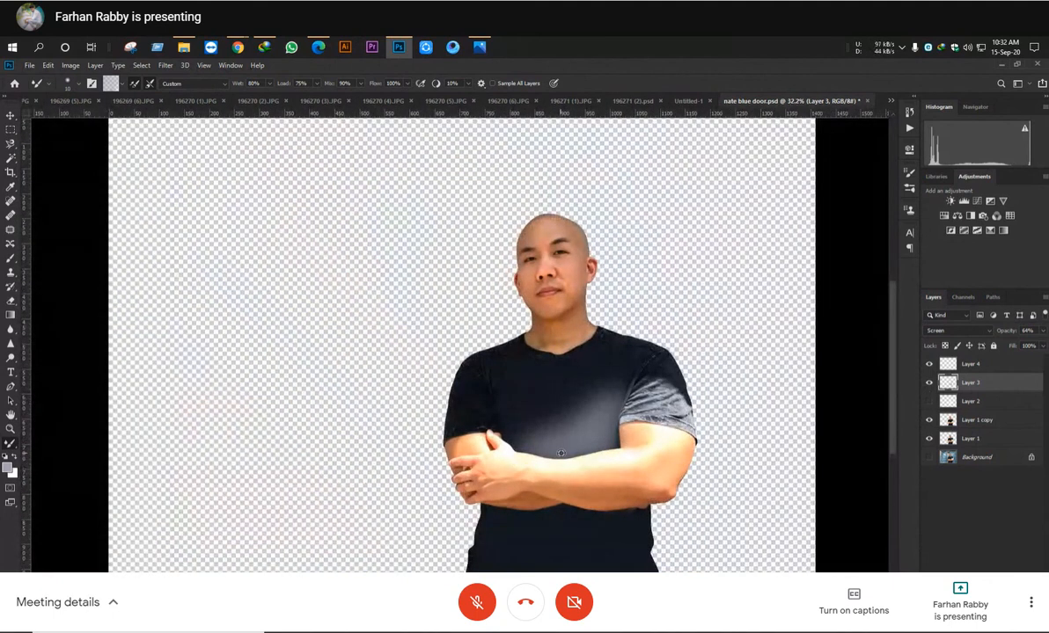
scroll(561, 453, up, 1)
scroll(658, 444, down, 1)
drag(658, 444, 464, 384)
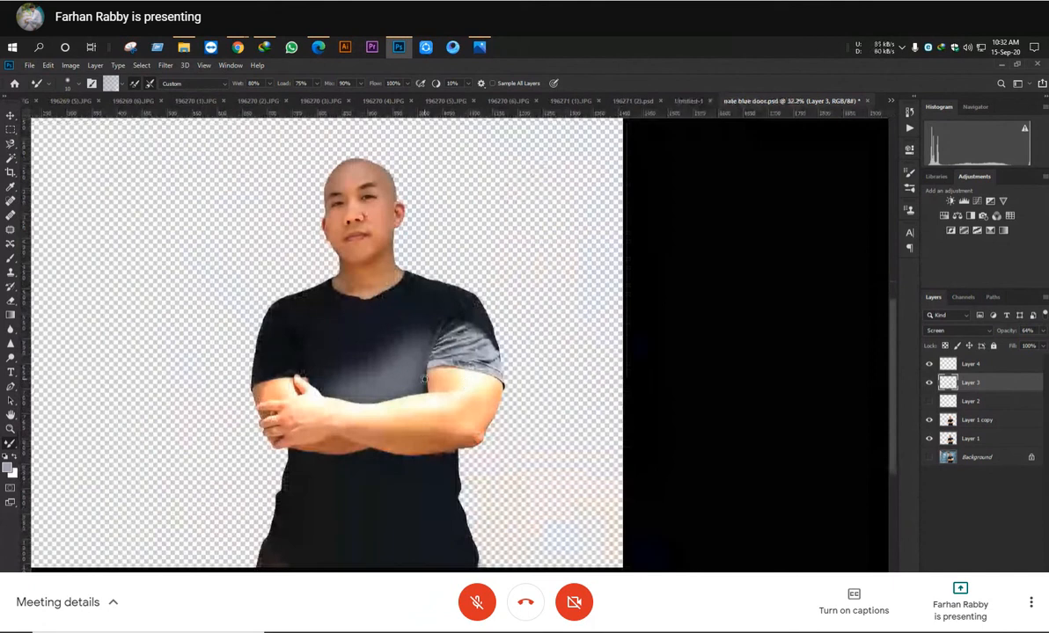
scroll(424, 380, up, 6)
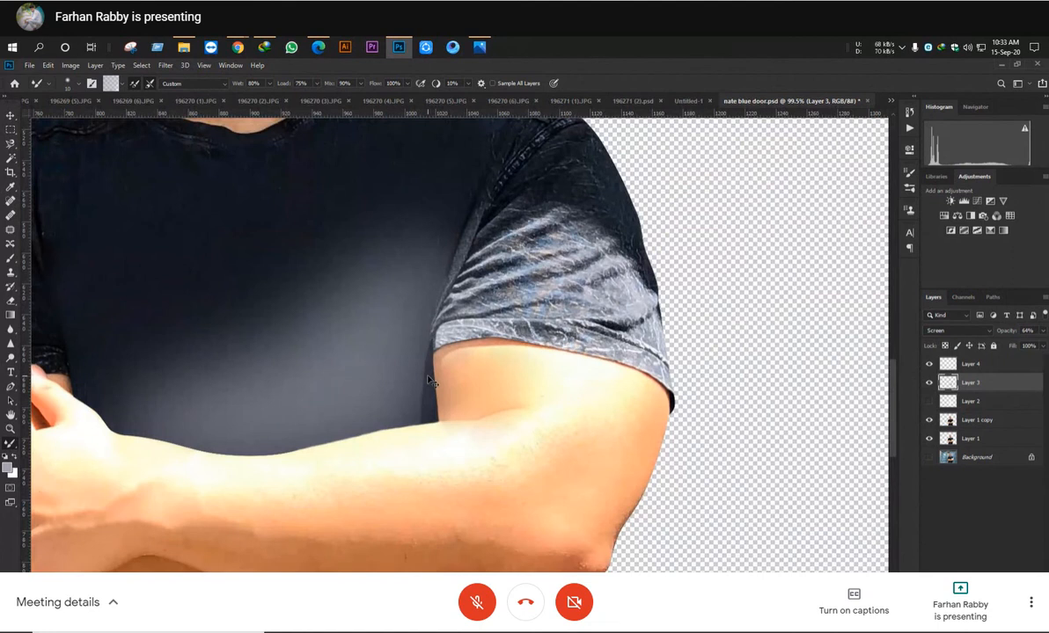
Undo the Mixer Brush edits and the added layer, and load the shadow path as a selection
key(ctrl+z)
key(ctrl+z)
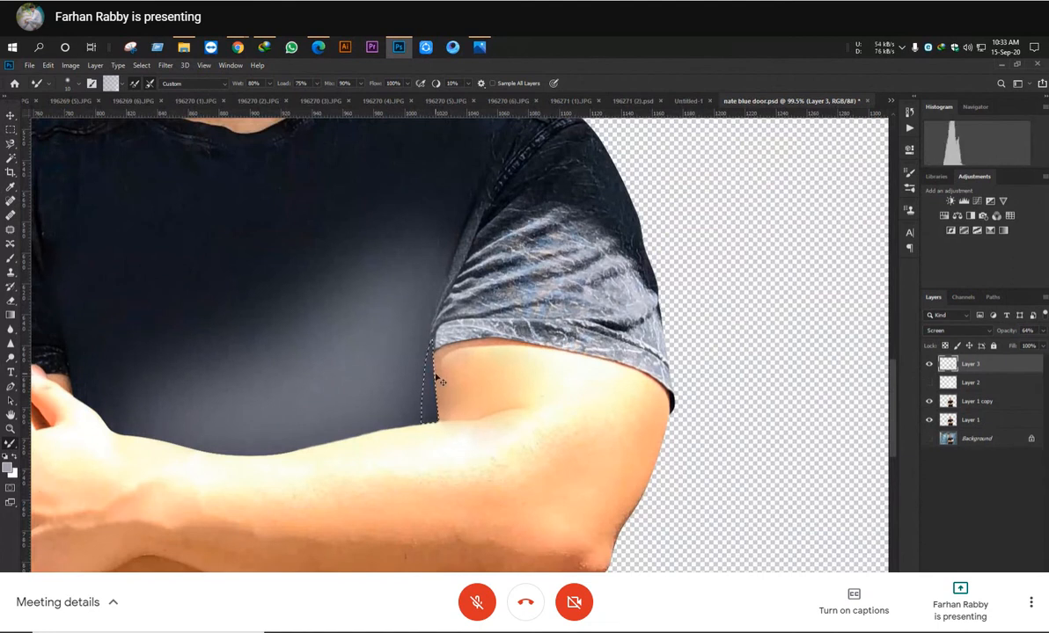
key(ctrl+z)
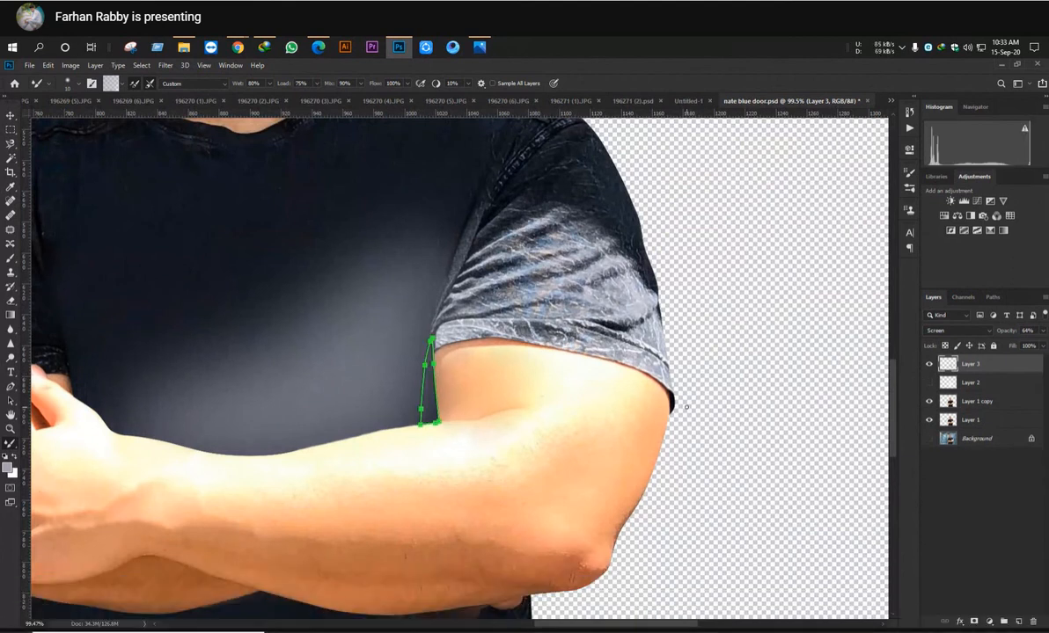
key(ctrl+Return)
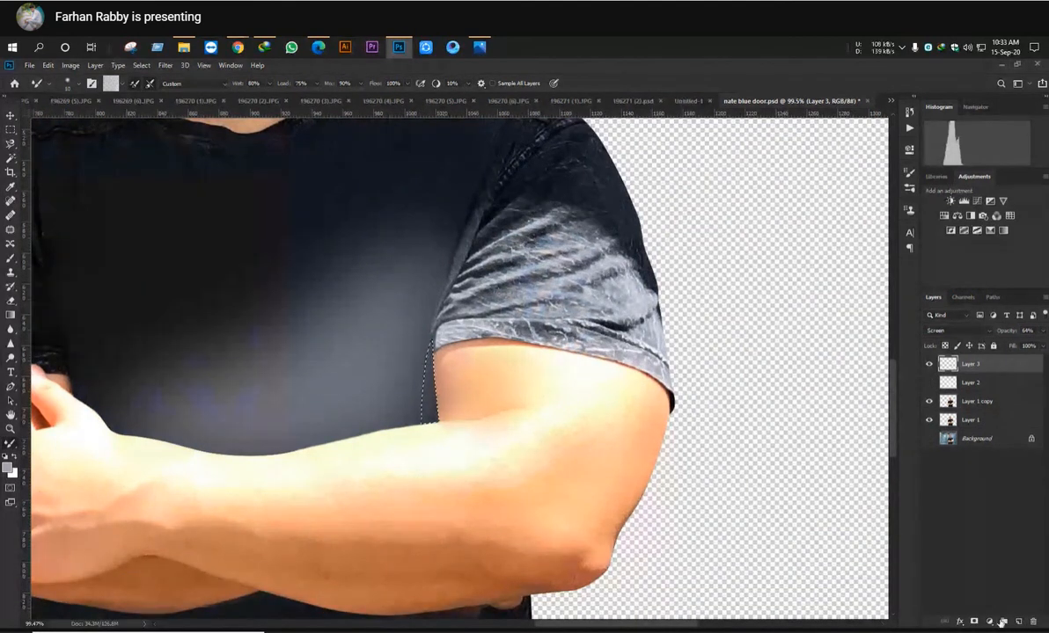
click(990, 622)
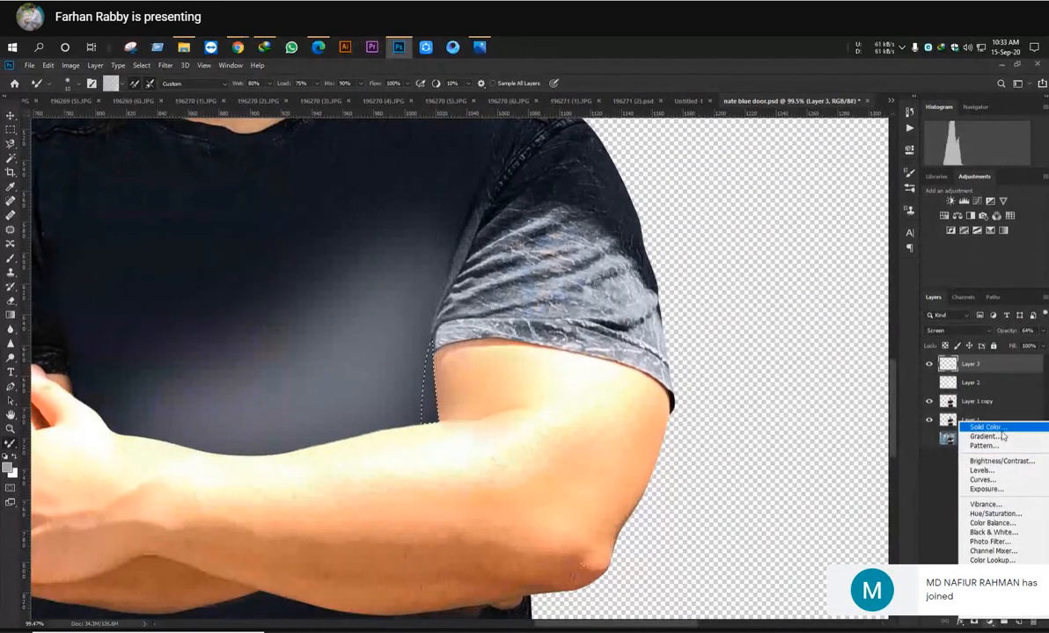
click(994, 429)
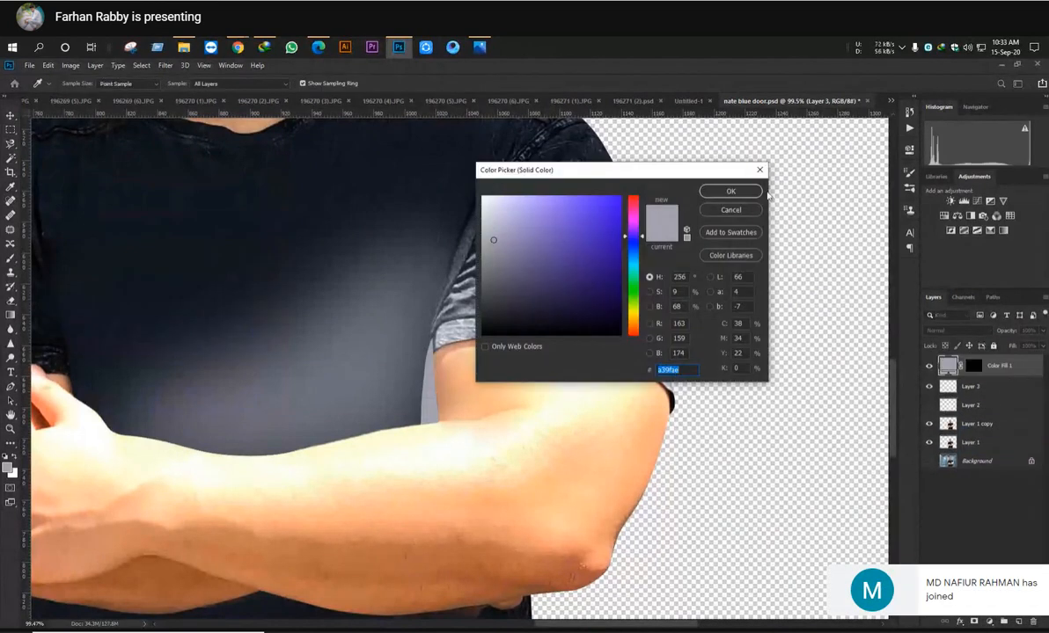
click(731, 210)
click(989, 622)
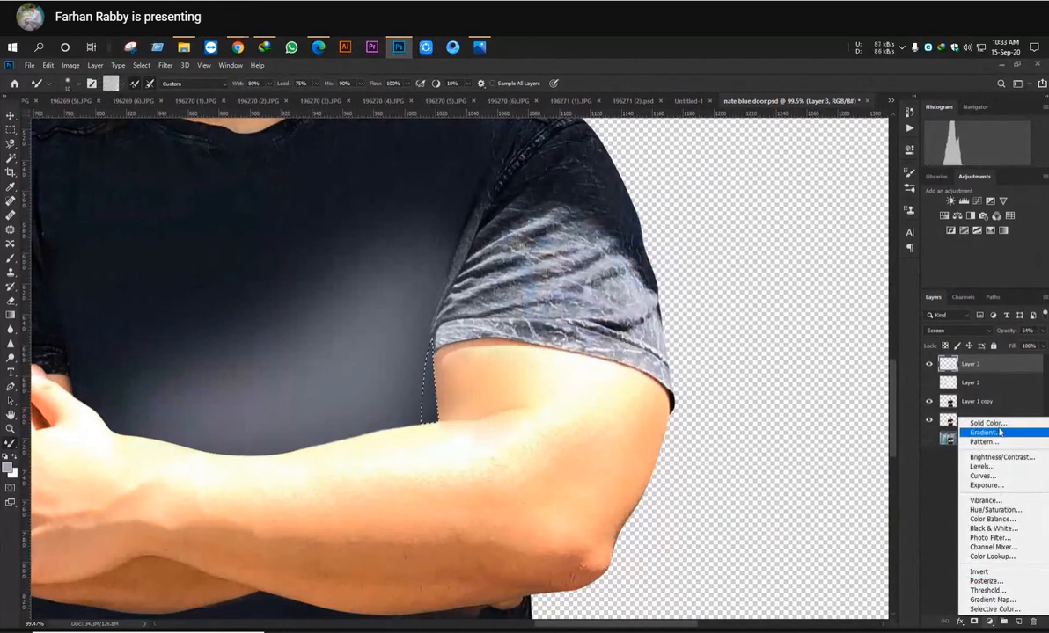
click(1006, 366)
right_click(1006, 367)
click(893, 179)
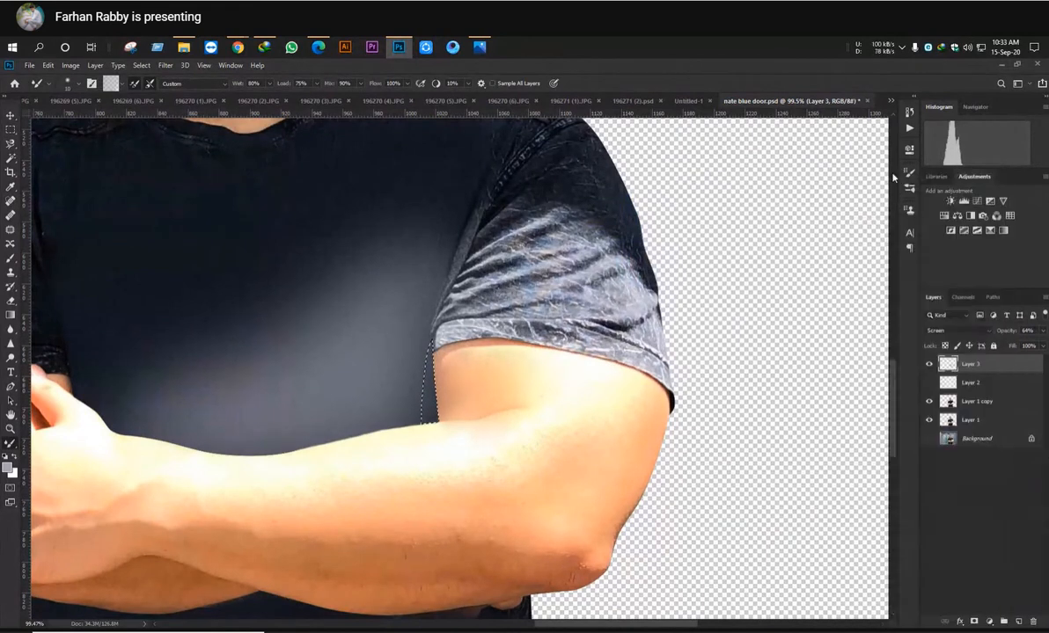
Try a drop shadow on Layer 3 with 74% opacity and a size of 103 px
right_click(985, 364)
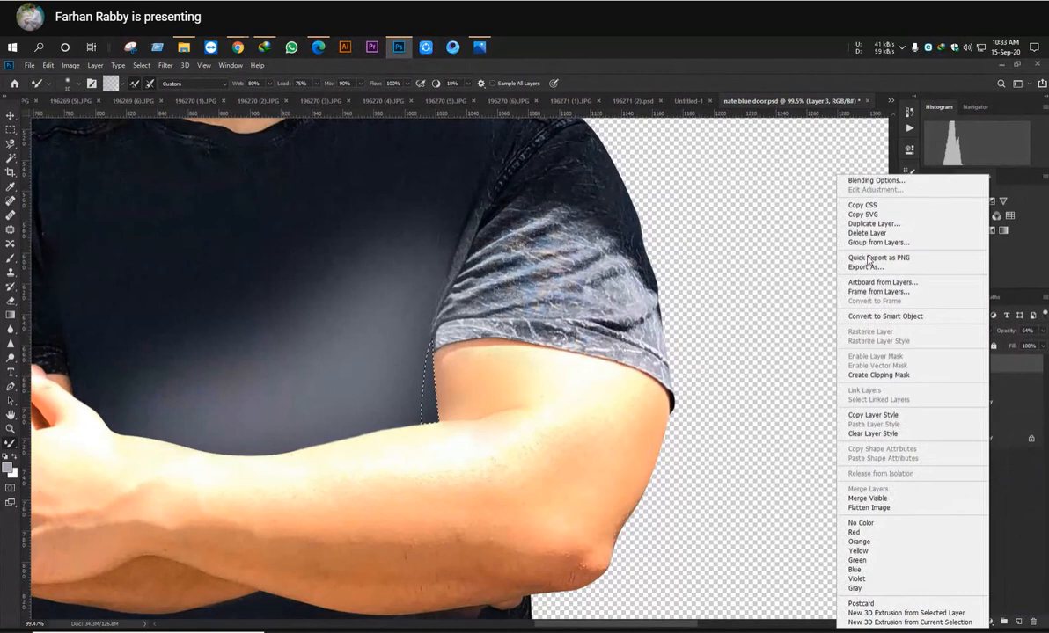
click(877, 179)
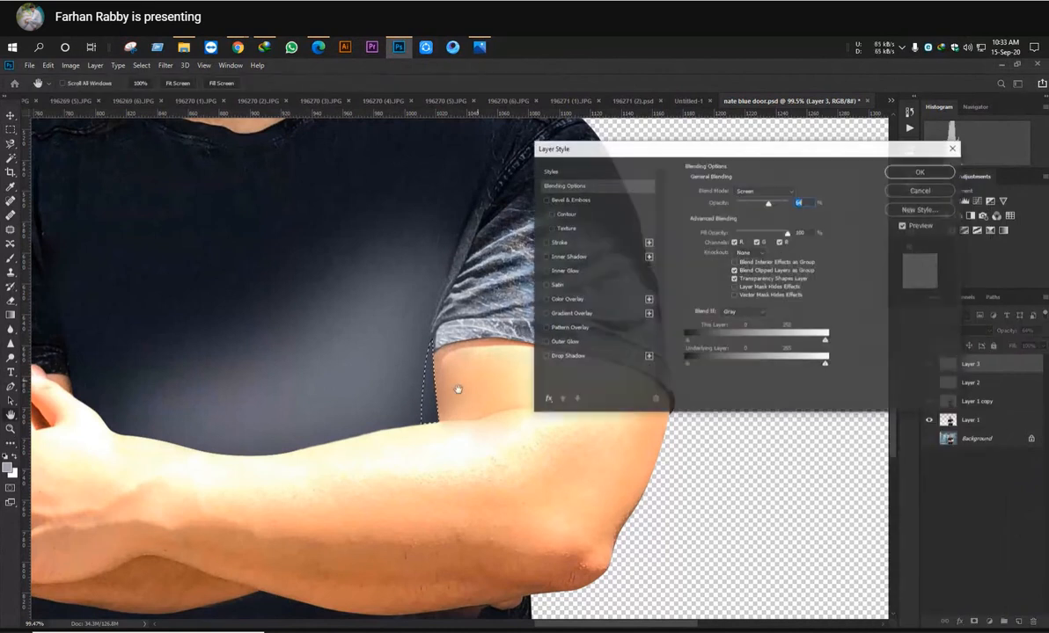
drag(671, 150, 709, 151)
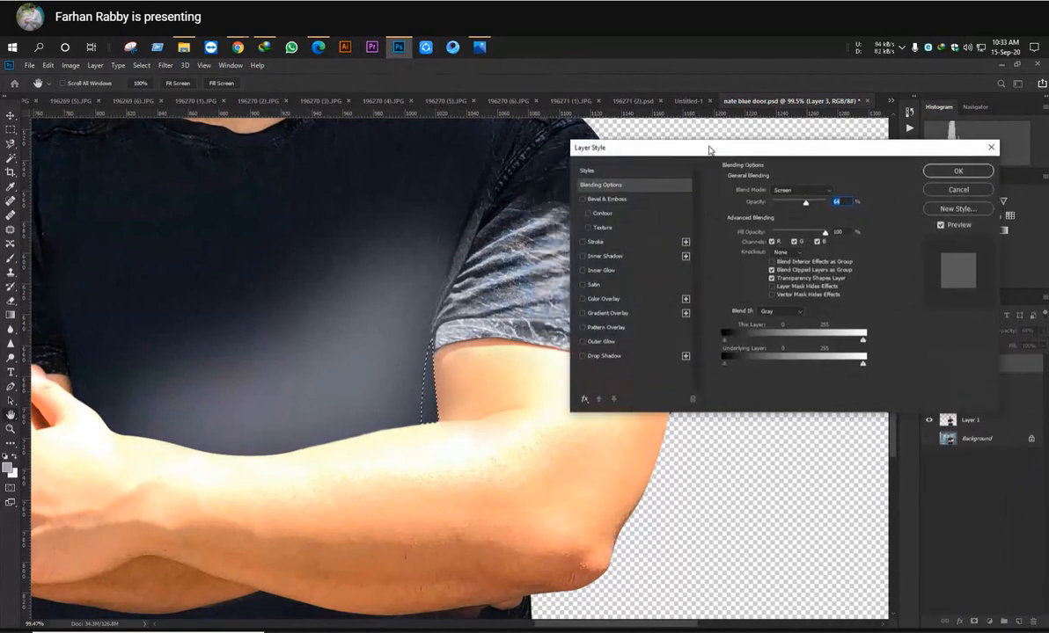
click(604, 357)
drag(800, 207, 789, 266)
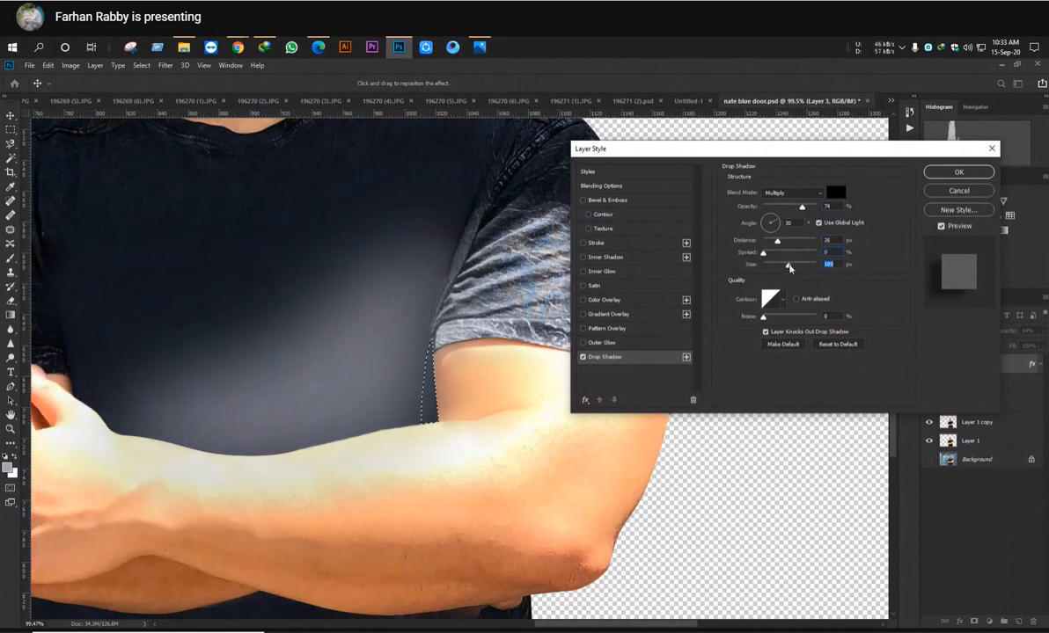
click(958, 190)
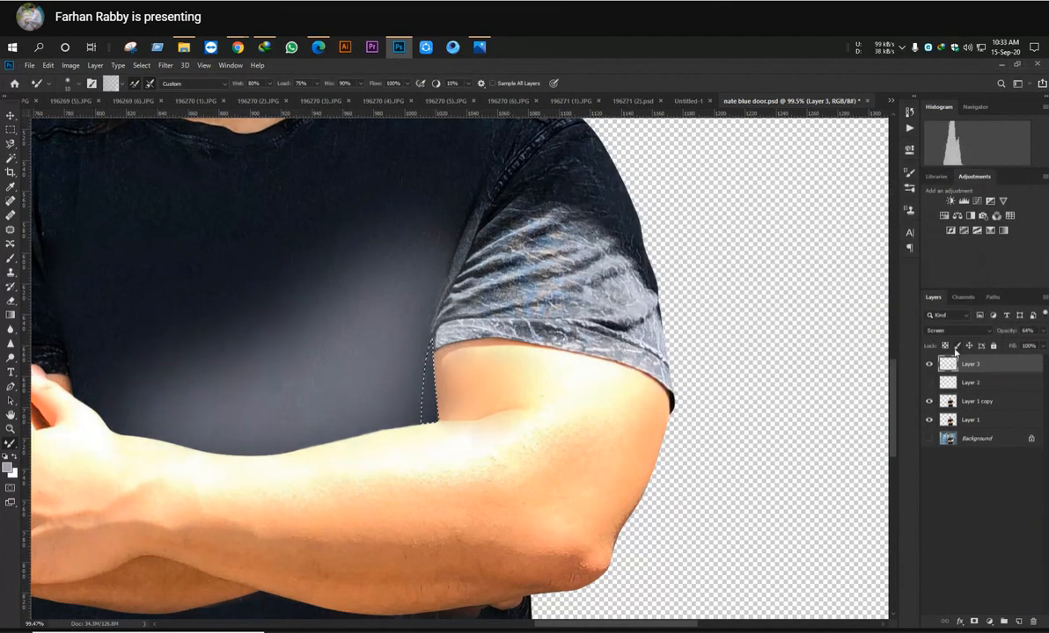
Compare the shirt with Layer 2 and Layer 3 shown and hidden, keeping Layer 3 visible and active
click(937, 385)
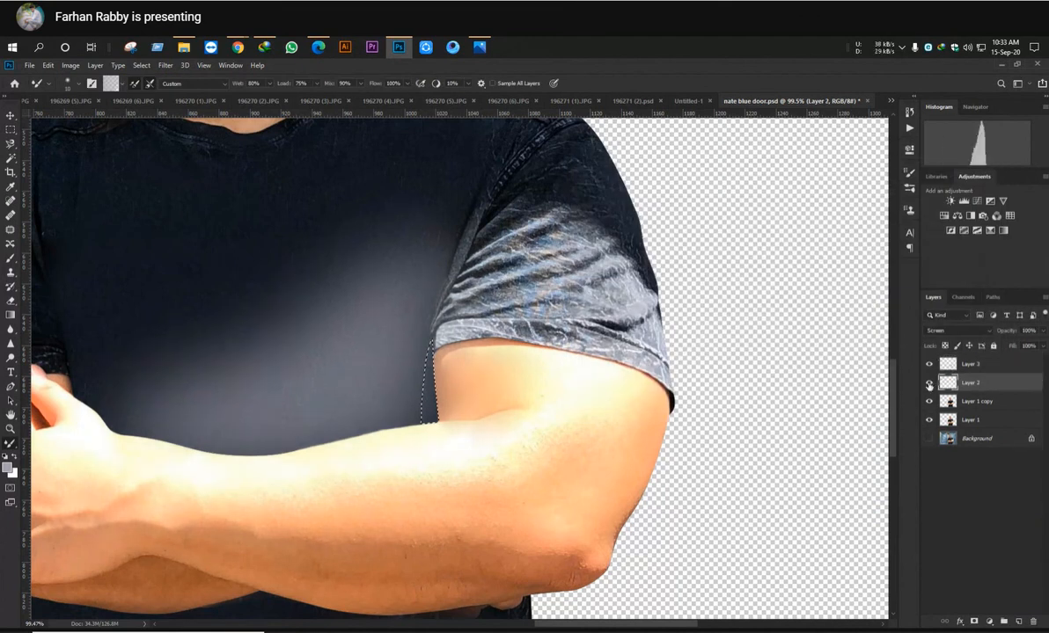
click(929, 384)
click(929, 385)
click(929, 365)
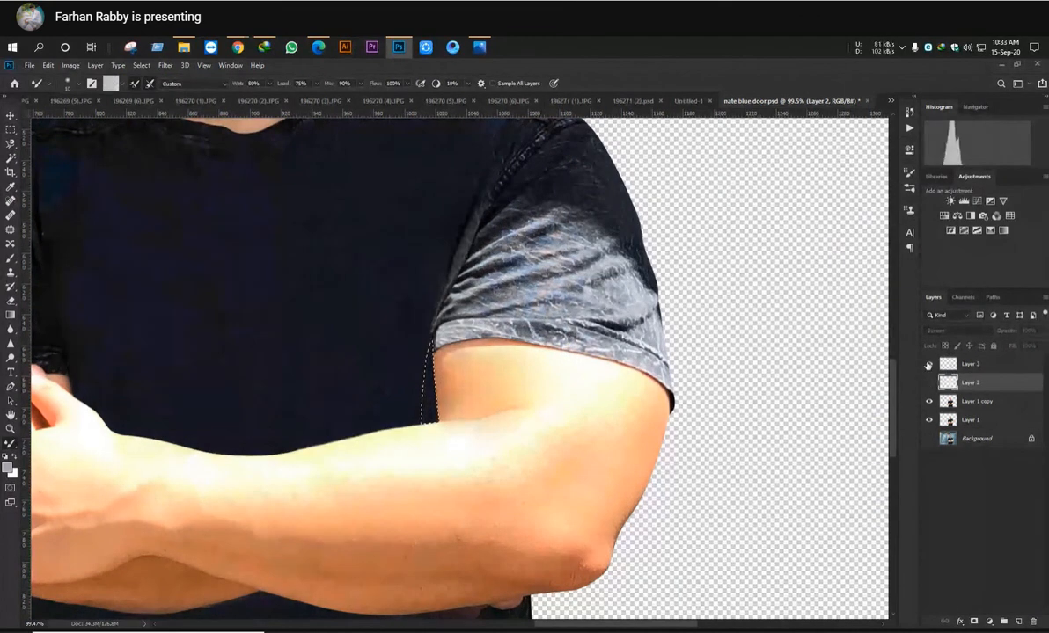
click(928, 365)
click(928, 365)
click(928, 365)
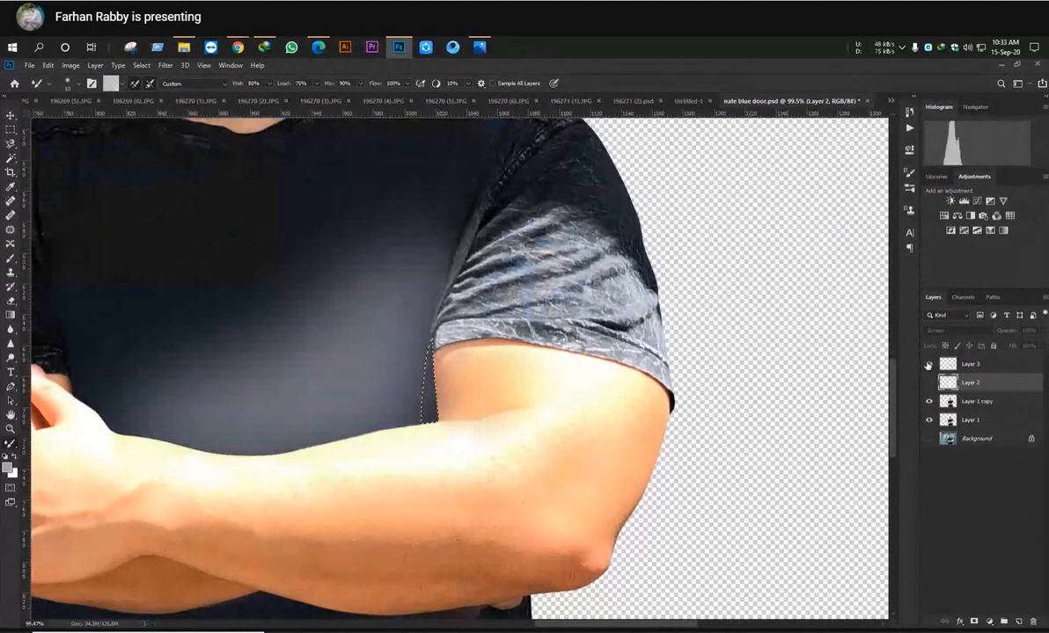
click(955, 366)
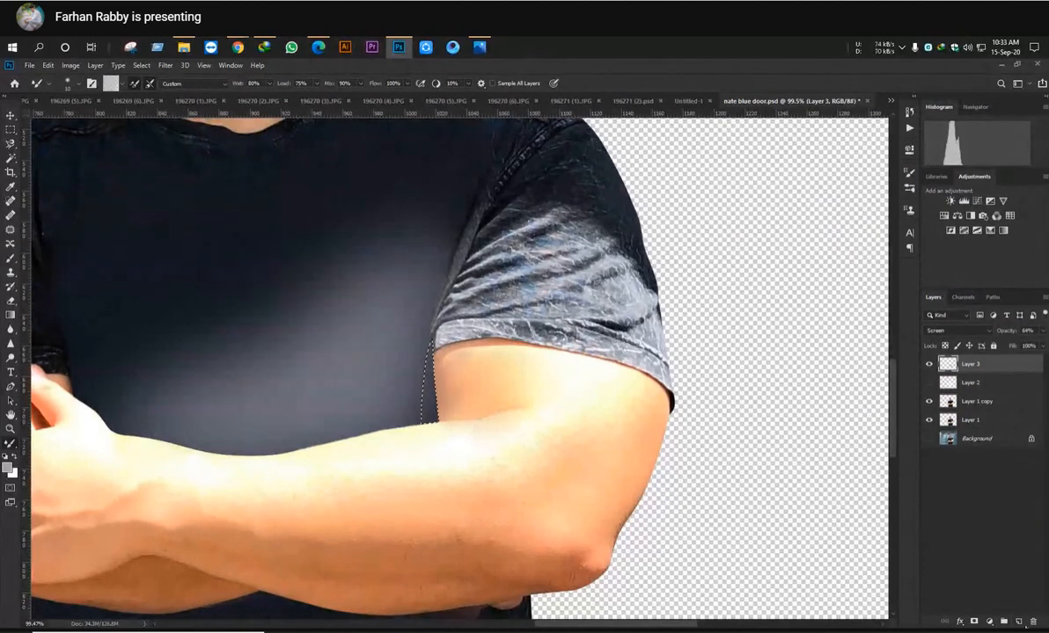
Try adding a new layer above Layer 3 and undo back to the shadow's path outline
click(1018, 621)
key(ctrl+z)
key(ctrl+z)
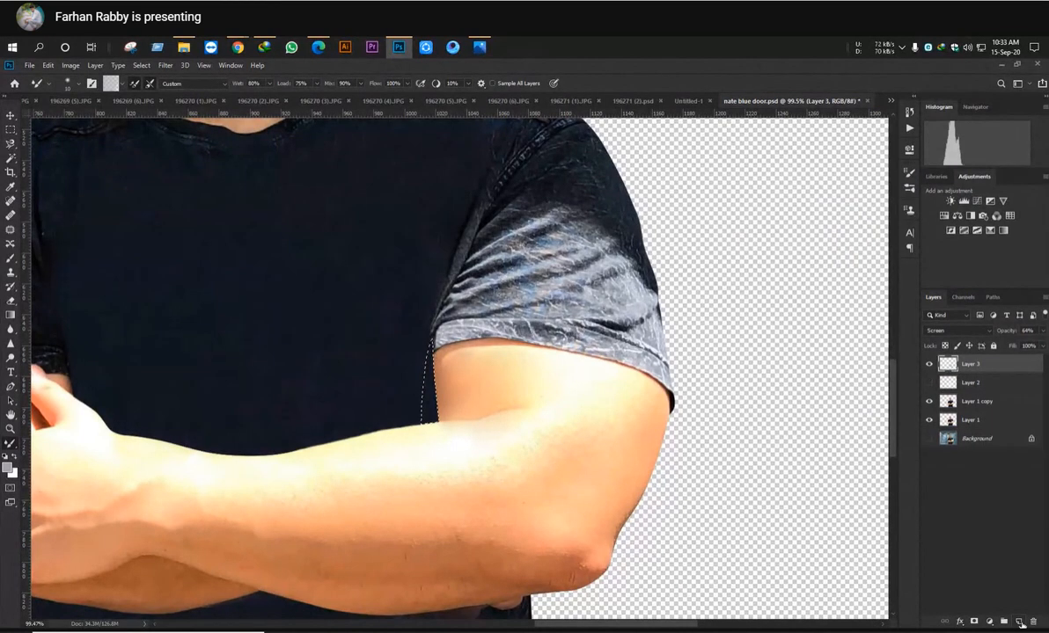
key(ctrl+shift+z)
key(ctrl+z)
key(ctrl+z)
key(ctrl+z)
key(ctrl+z)
key(ctrl+z)
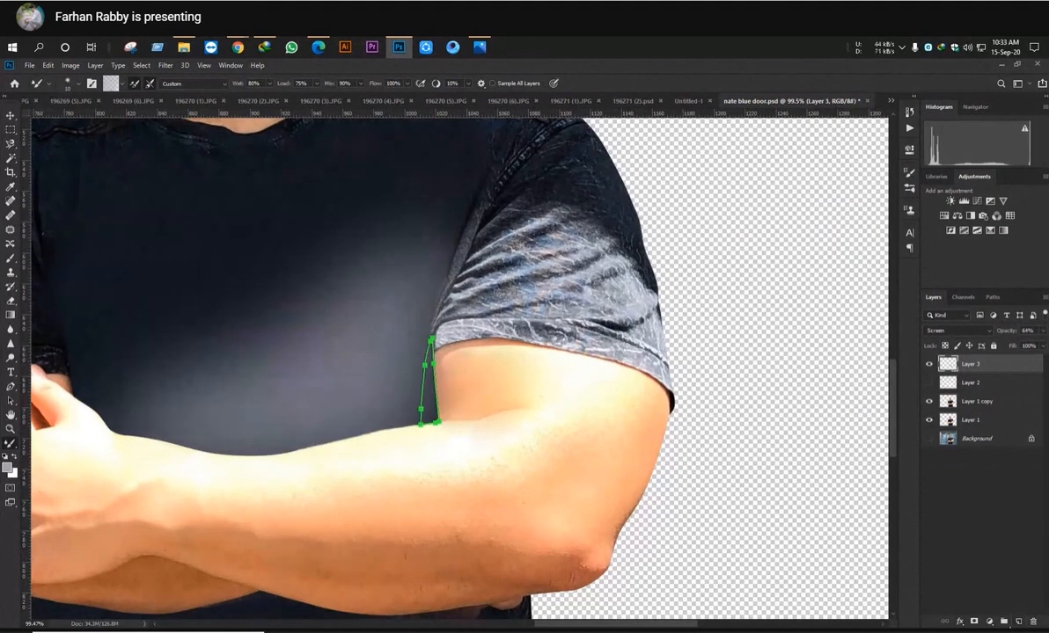
Add a new layer above Layer 3 with the shadow area selected and try a drop shadow on it
click(1018, 622)
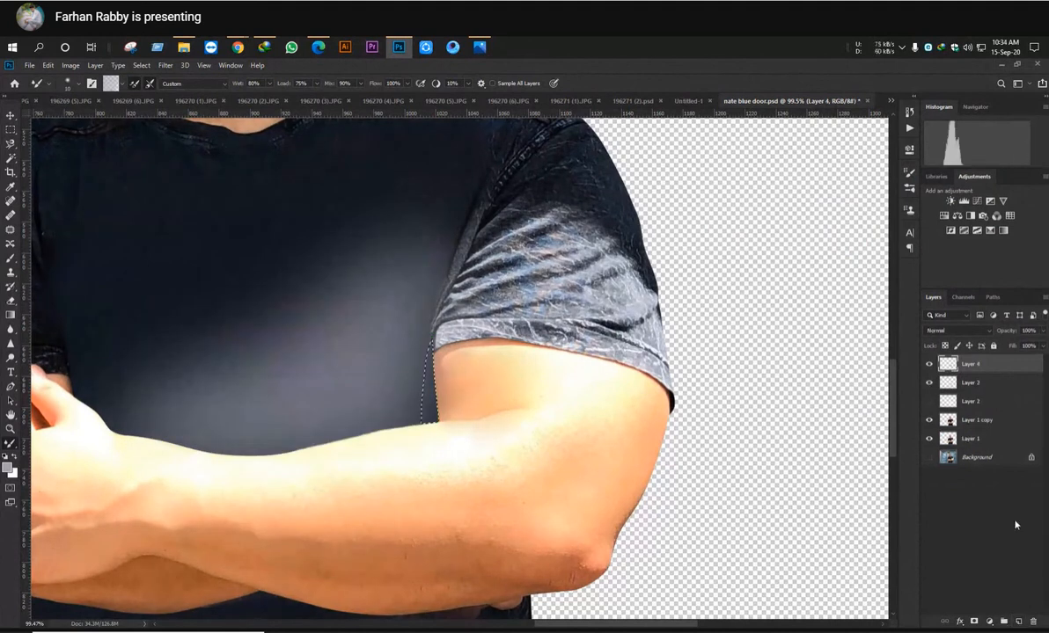
right_click(983, 368)
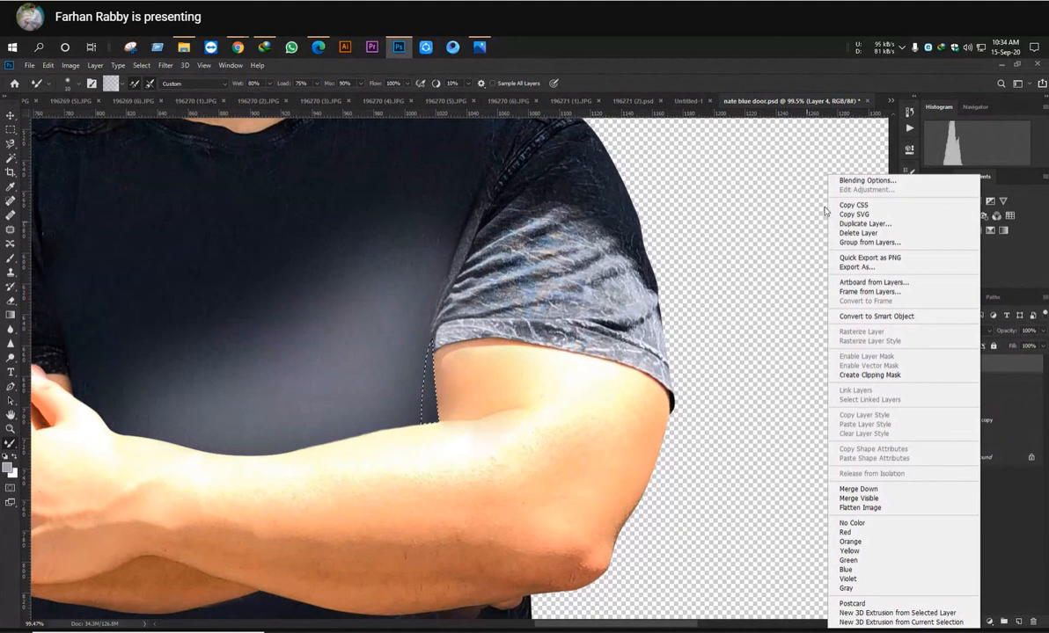
click(866, 181)
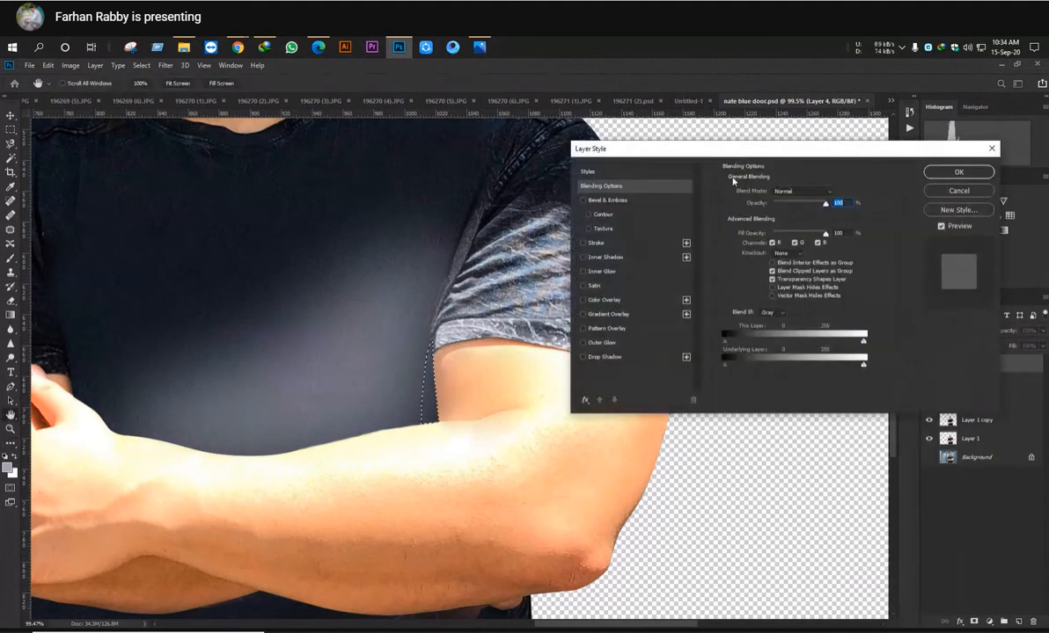
click(604, 357)
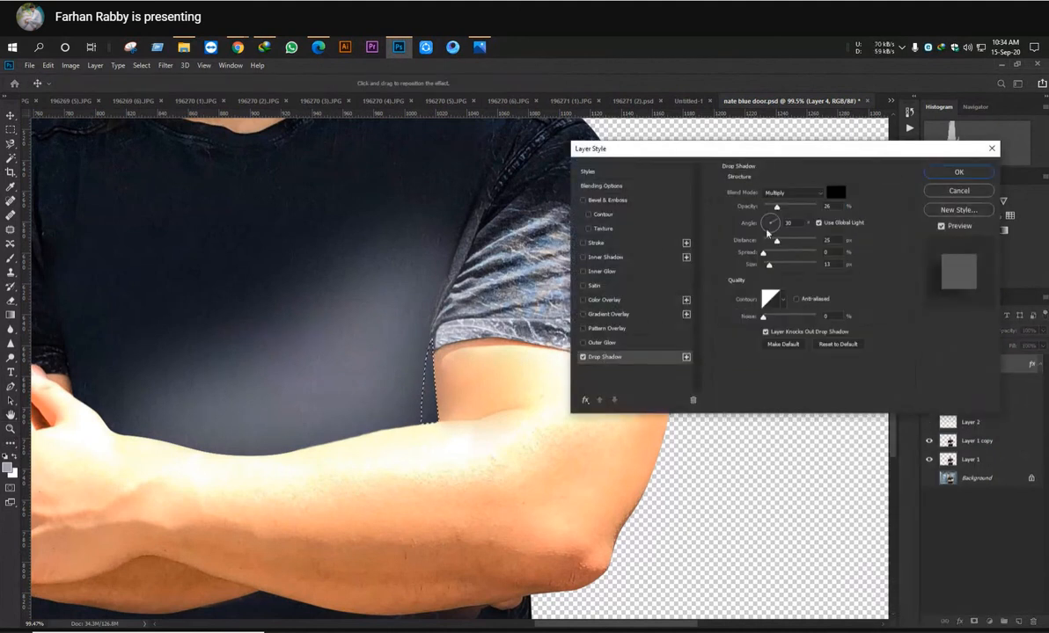
drag(810, 208, 751, 242)
click(955, 191)
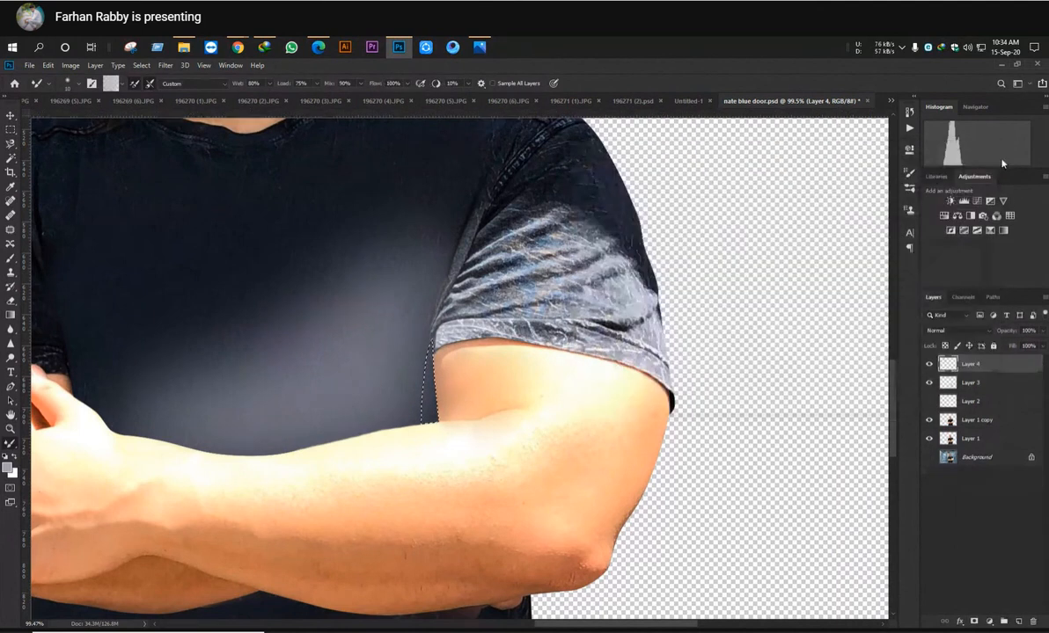
click(928, 364)
scroll(821, 416, up, 3)
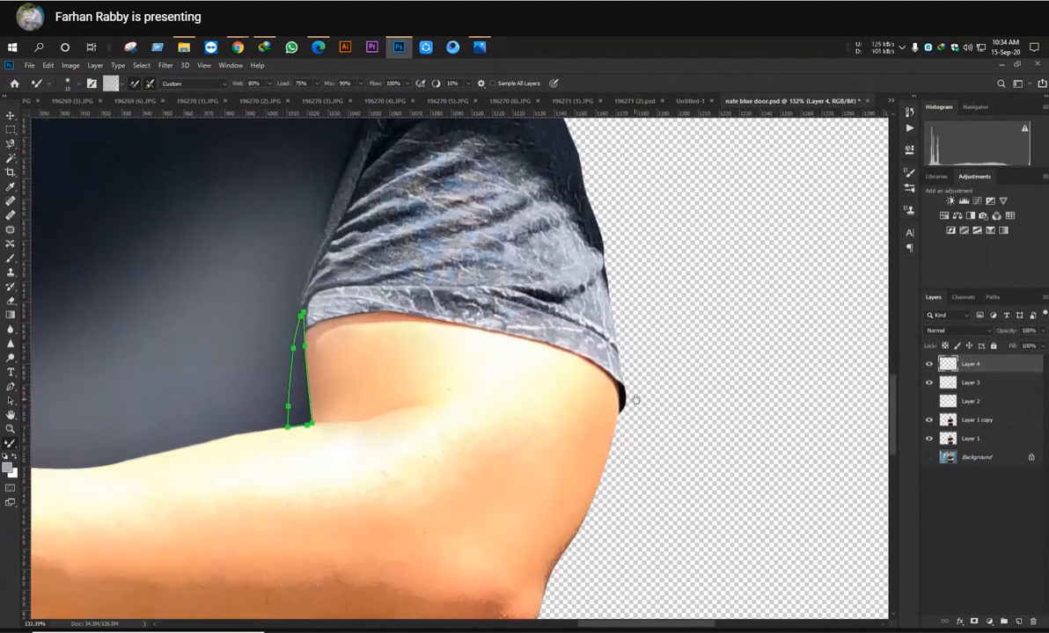
Delete Layer 4 and undo back through the shadow path traced between the shirt and the upper arm
drag(634, 400, 765, 414)
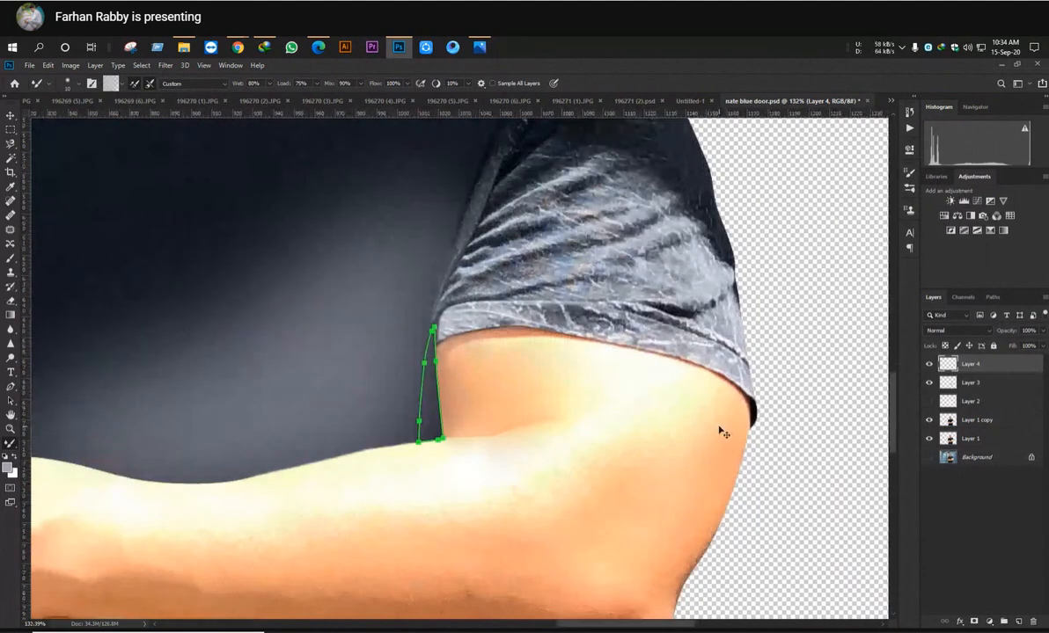
key(Delete)
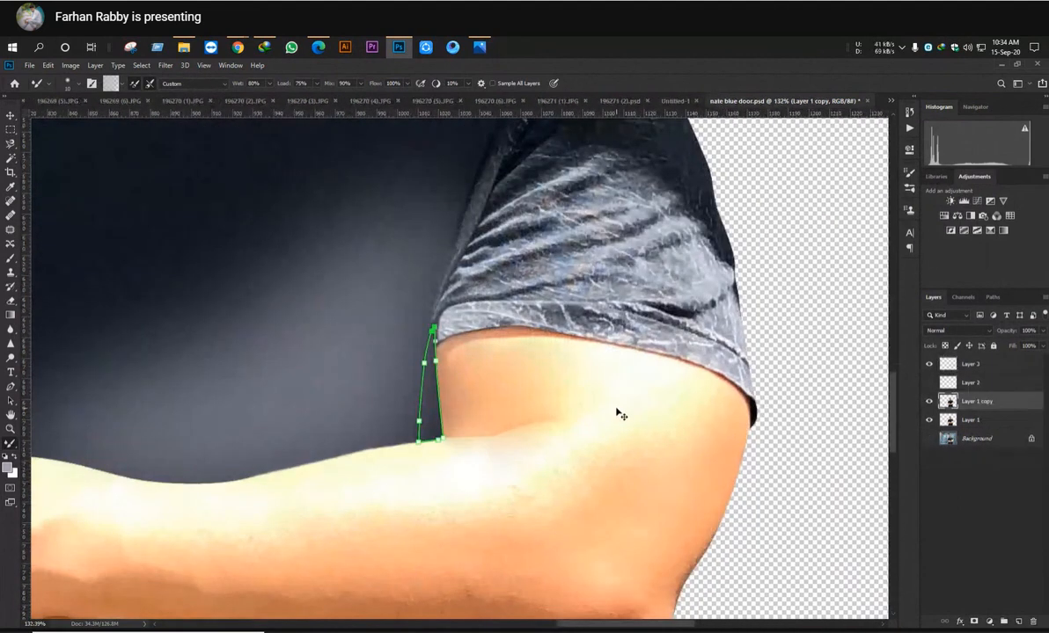
key(ctrl+z)
key(ctrl+z)
key(ctrl+z)
key(ctrl+z)
key(ctrl+z)
key(ctrl+z)
key(ctrl+z)
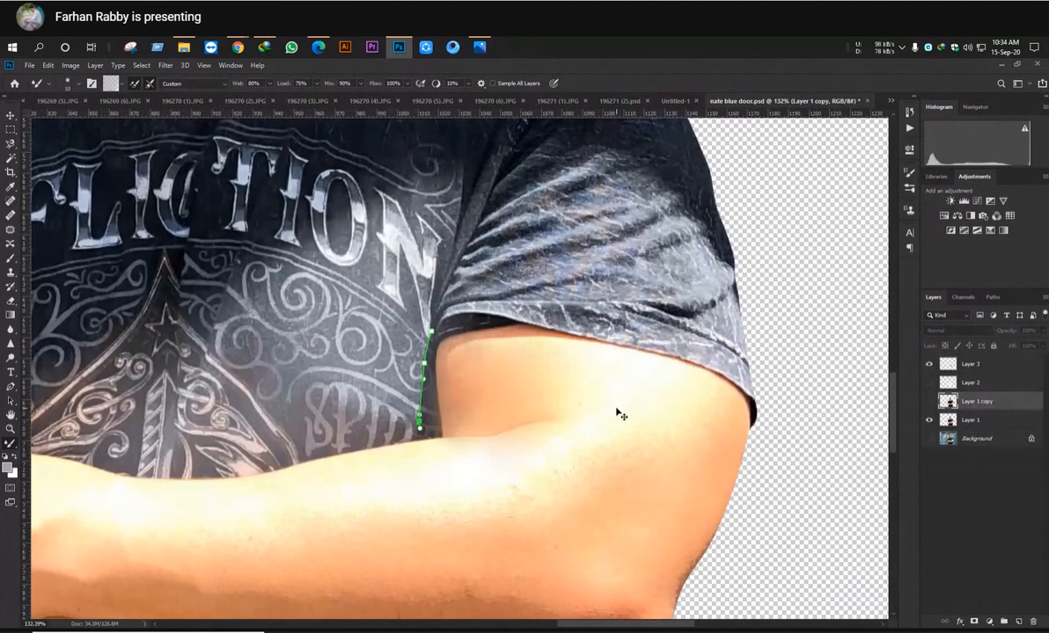
Show the plain shirt on Layer 1 copy after checking Layer 2, leaving Layer 2 hidden
scroll(479, 409, down, 5)
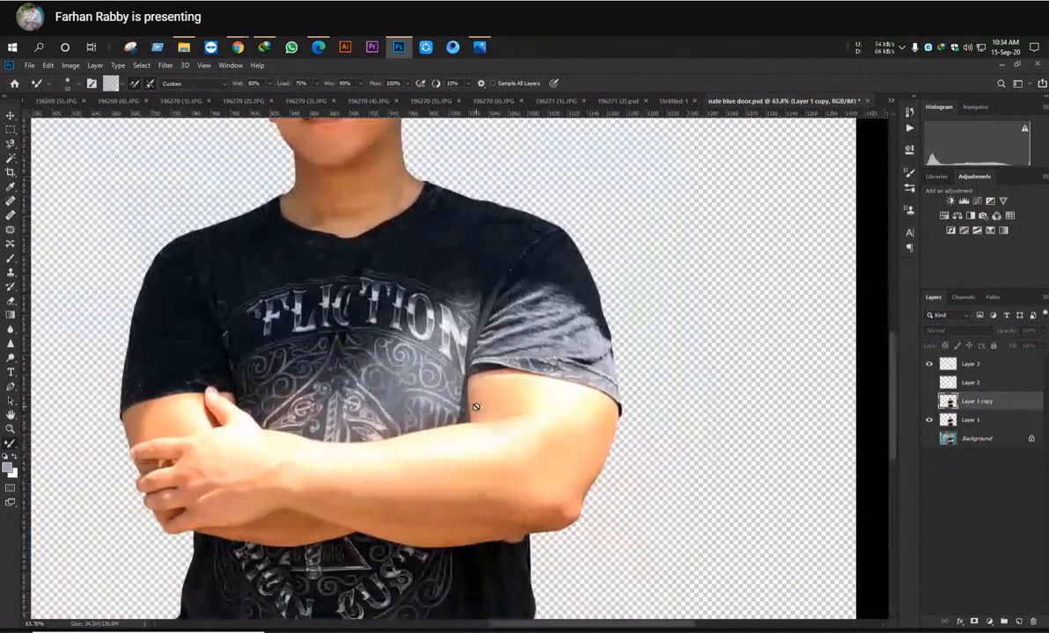
drag(476, 408, 688, 322)
scroll(700, 311, up, 2)
scroll(699, 312, up, 3)
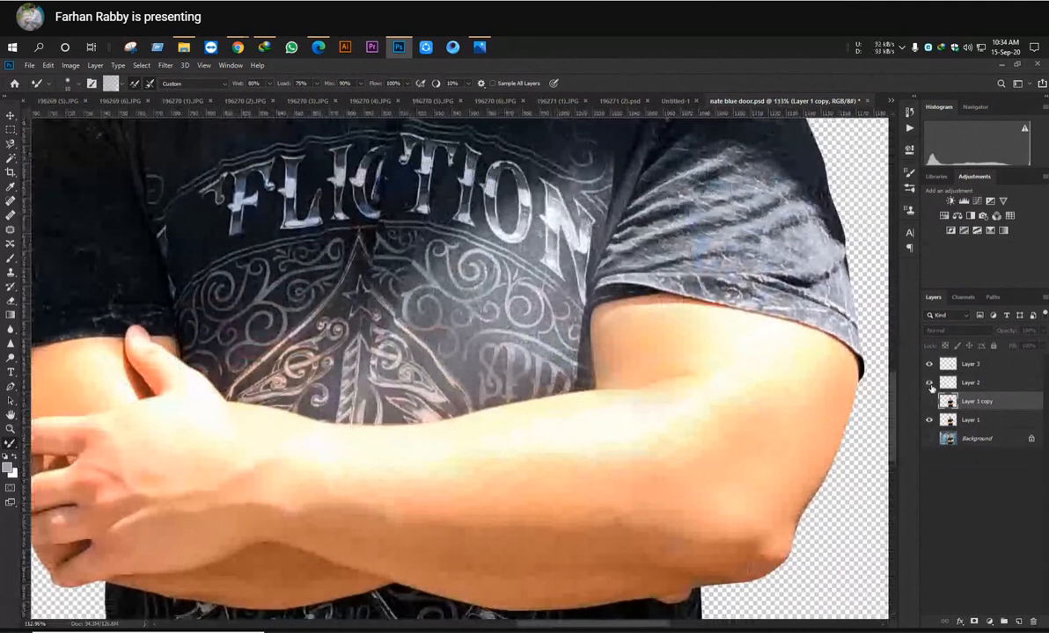
scroll(866, 373, down, 5)
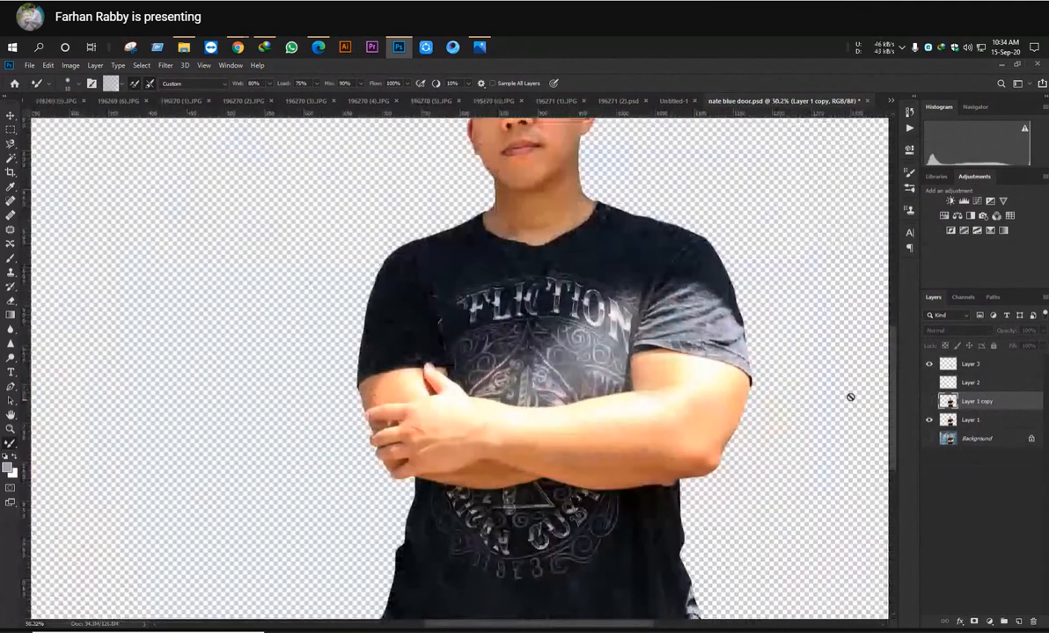
click(929, 382)
click(929, 383)
click(929, 401)
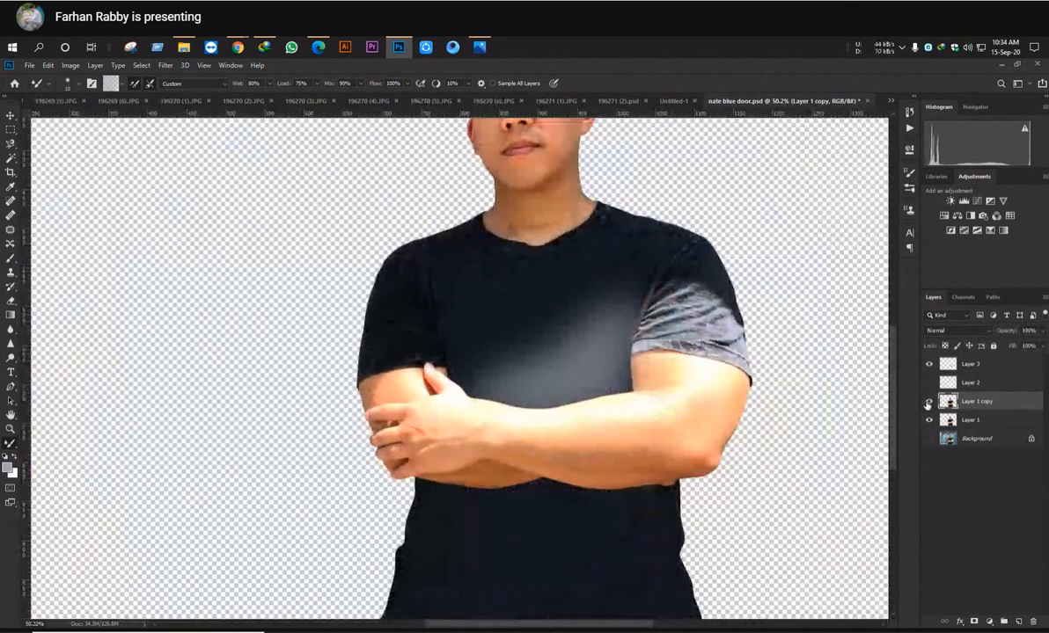
Examine the plain shirt's grey highlight and its edge against the sleeve and upper arm, both close up and in full view
scroll(681, 382, up, 1)
scroll(595, 372, down, 3)
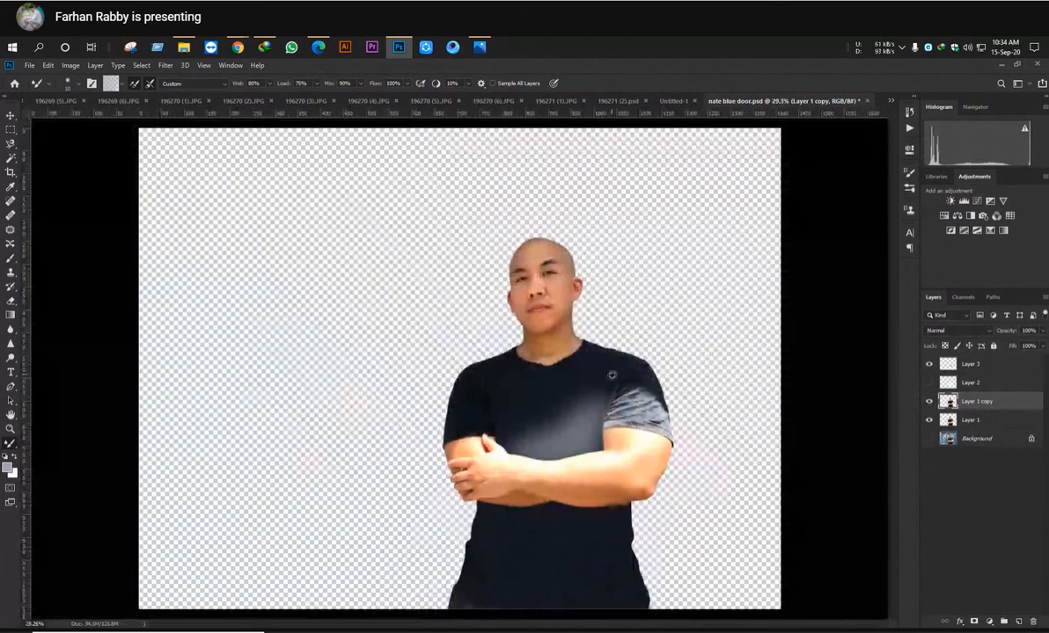
scroll(575, 271, up, 3)
scroll(574, 271, up, 4)
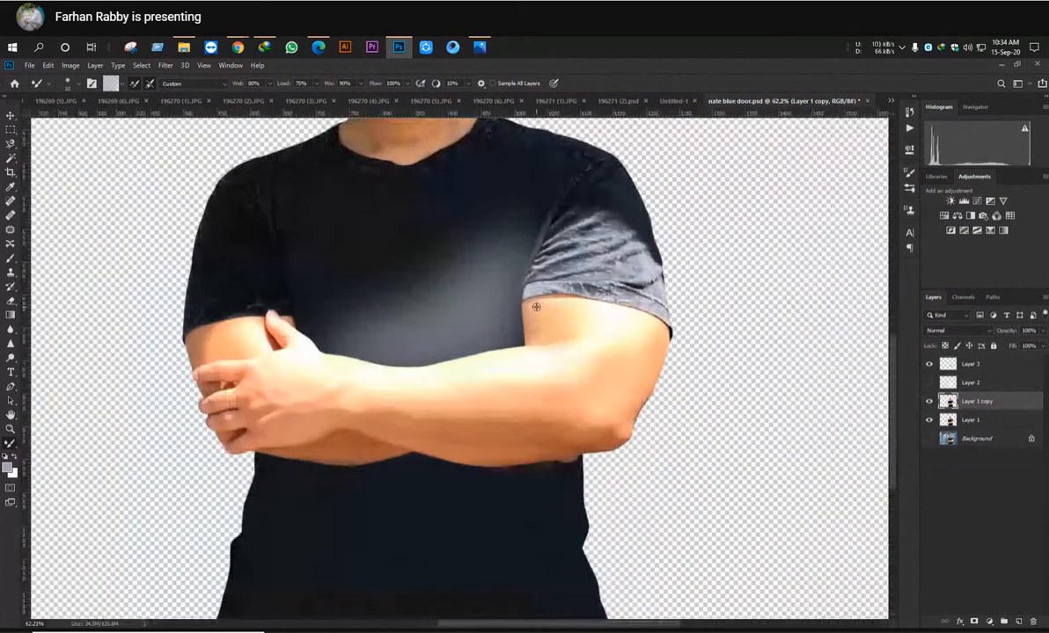
scroll(541, 309, down, 2)
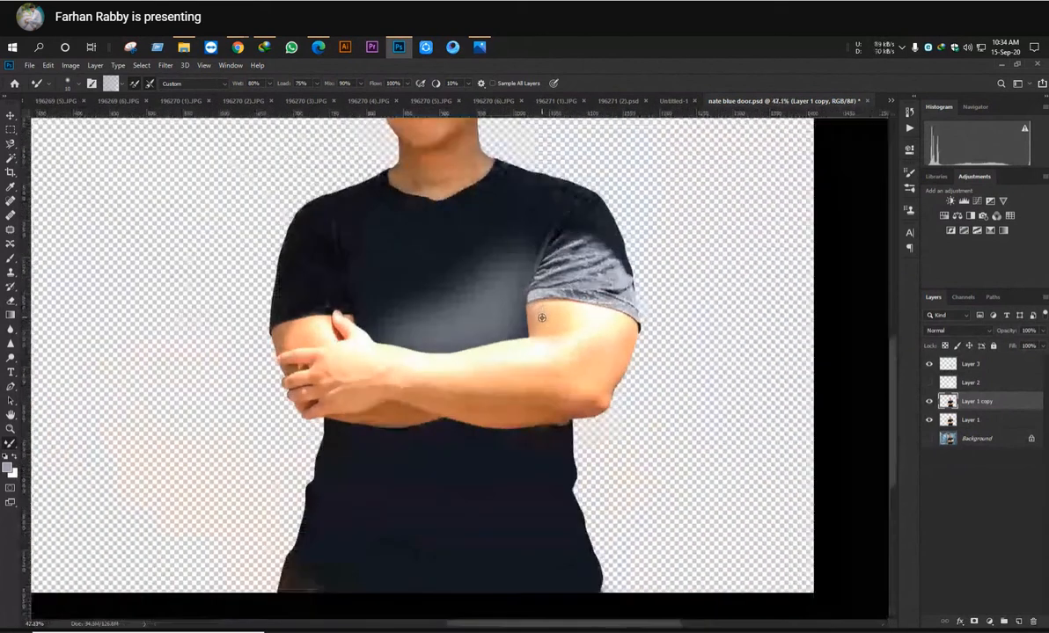
scroll(539, 315, up, 4)
scroll(537, 324, down, 4)
scroll(536, 324, down, 3)
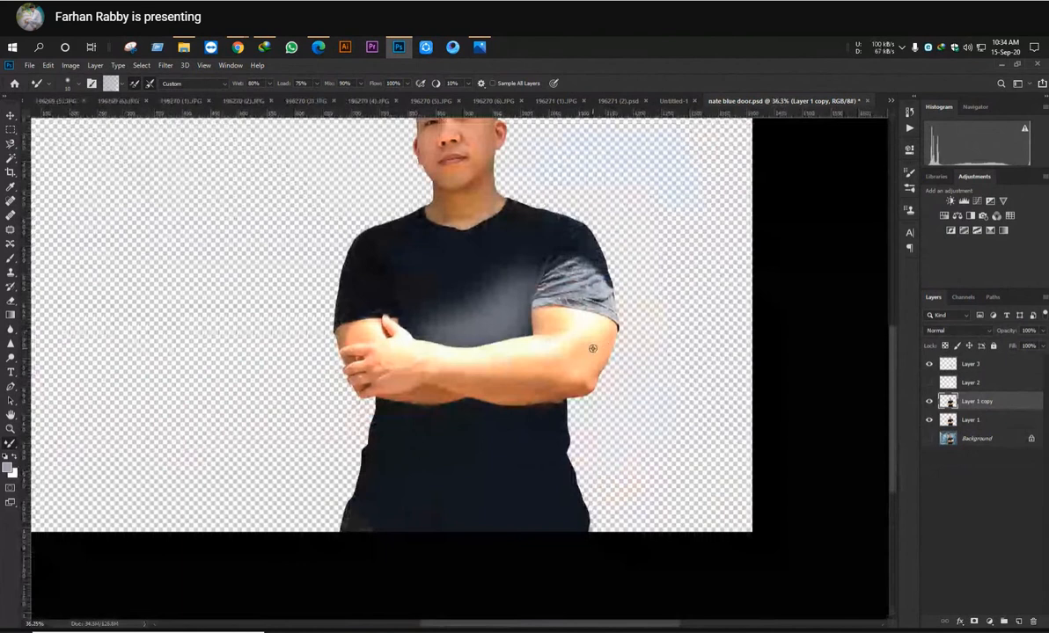
scroll(596, 483, up, 1)
scroll(596, 483, up, 4)
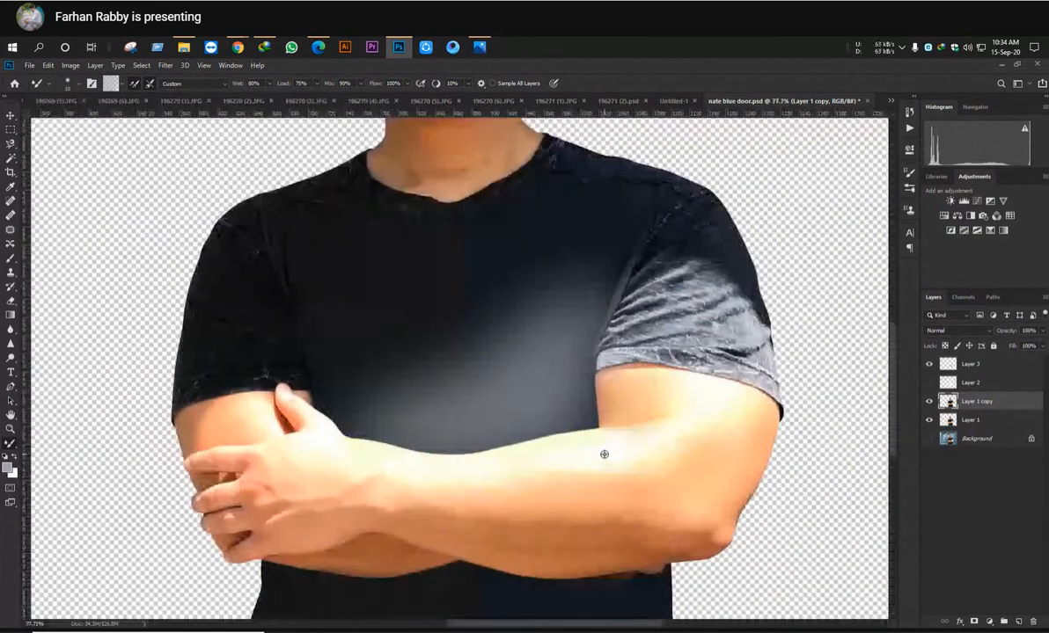
scroll(598, 417, up, 2)
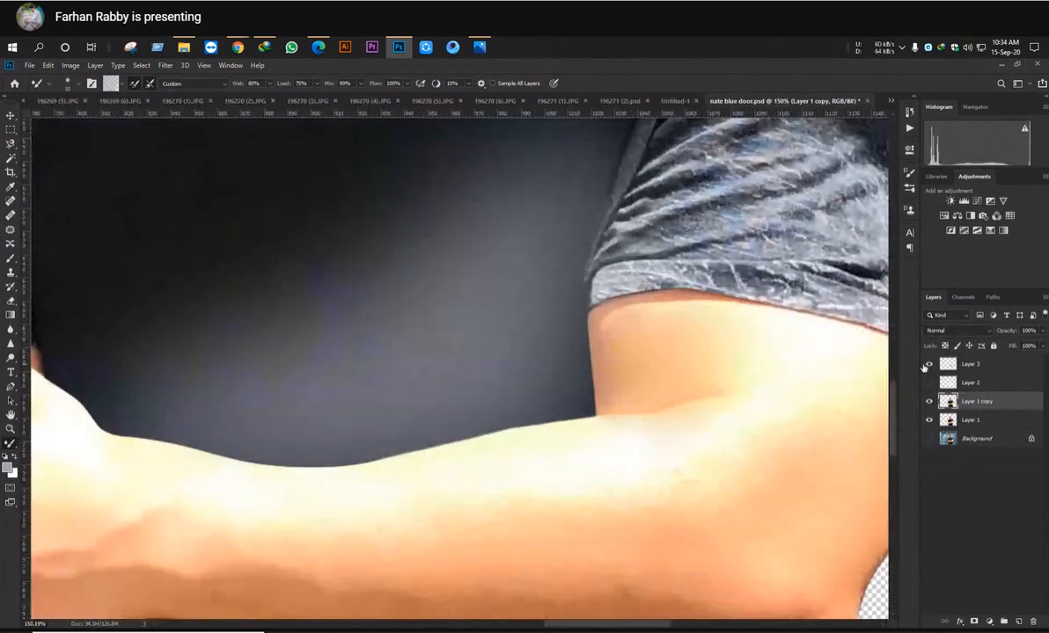
scroll(567, 376, down, 2)
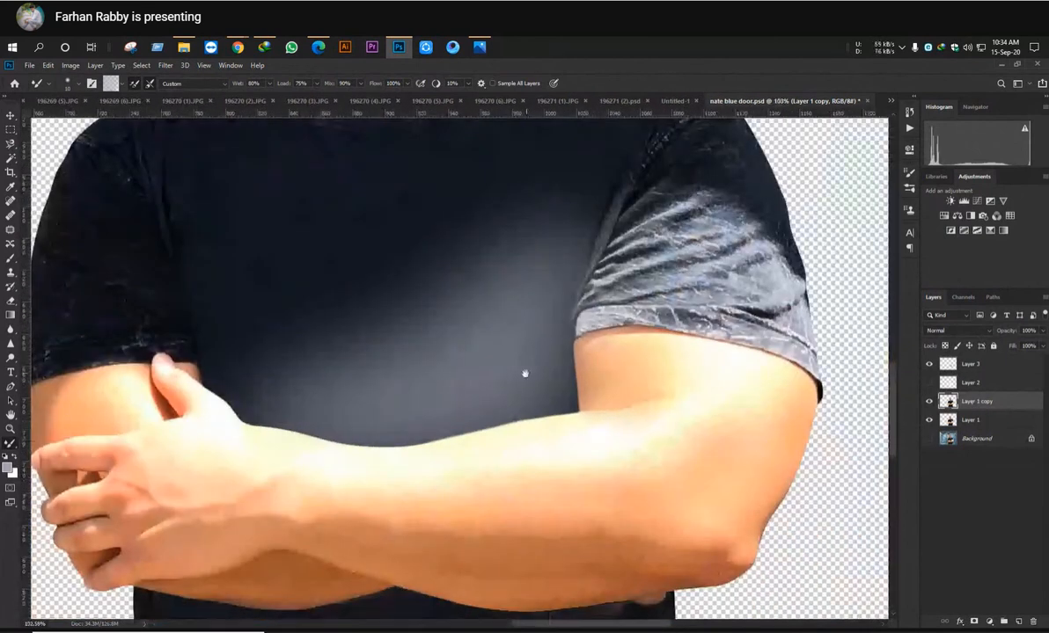
scroll(525, 372, up, 2)
scroll(536, 381, up, 1)
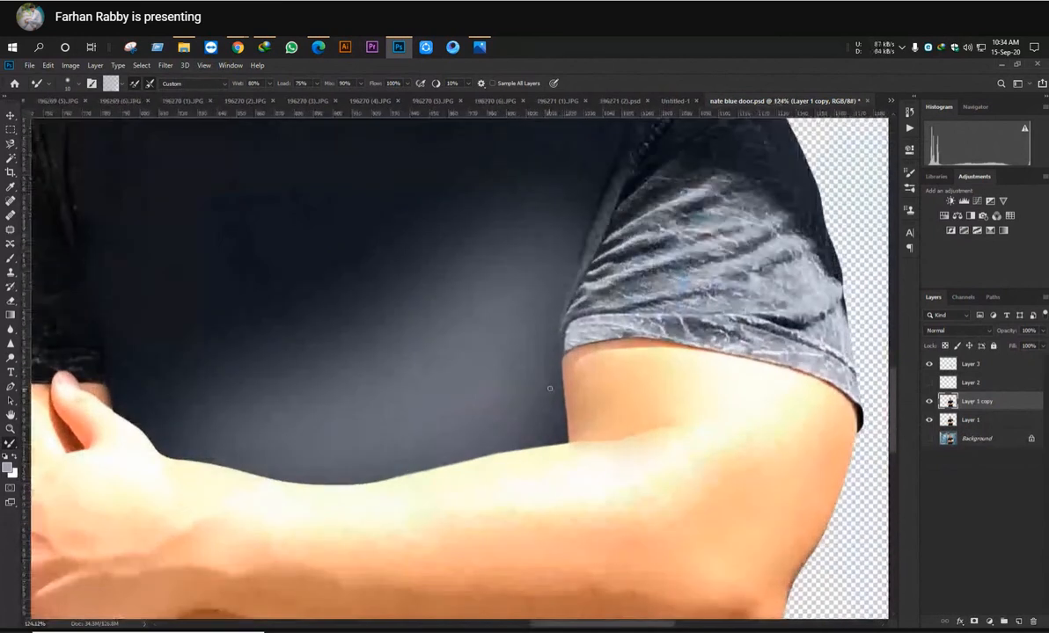
scroll(550, 388, down, 4)
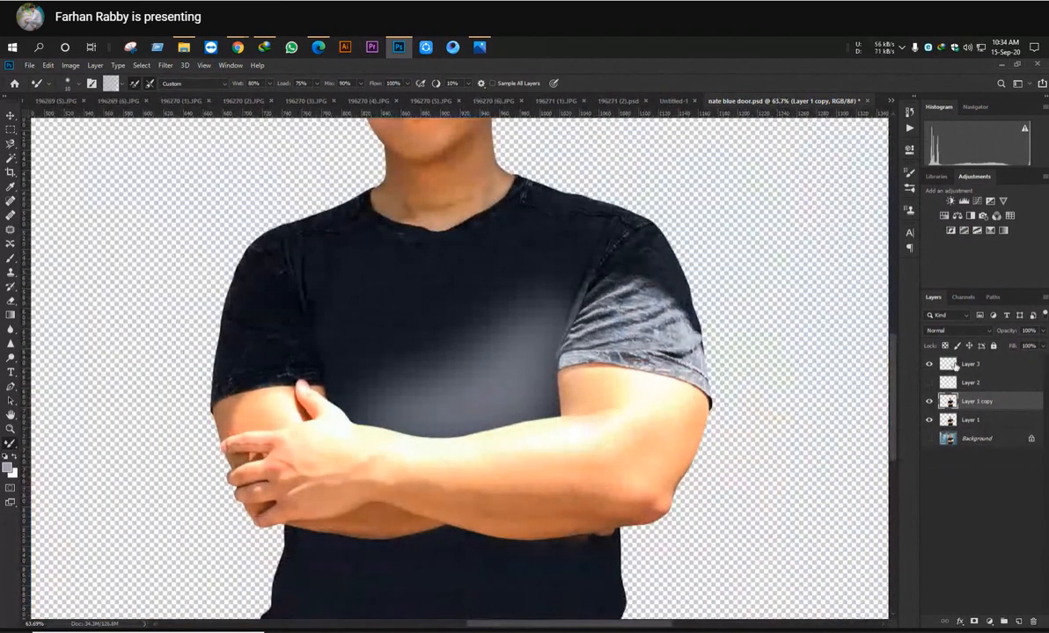
Compare the shirt with the Layer 2 highlight shown and hidden, leaving Layer 2 hidden
click(929, 382)
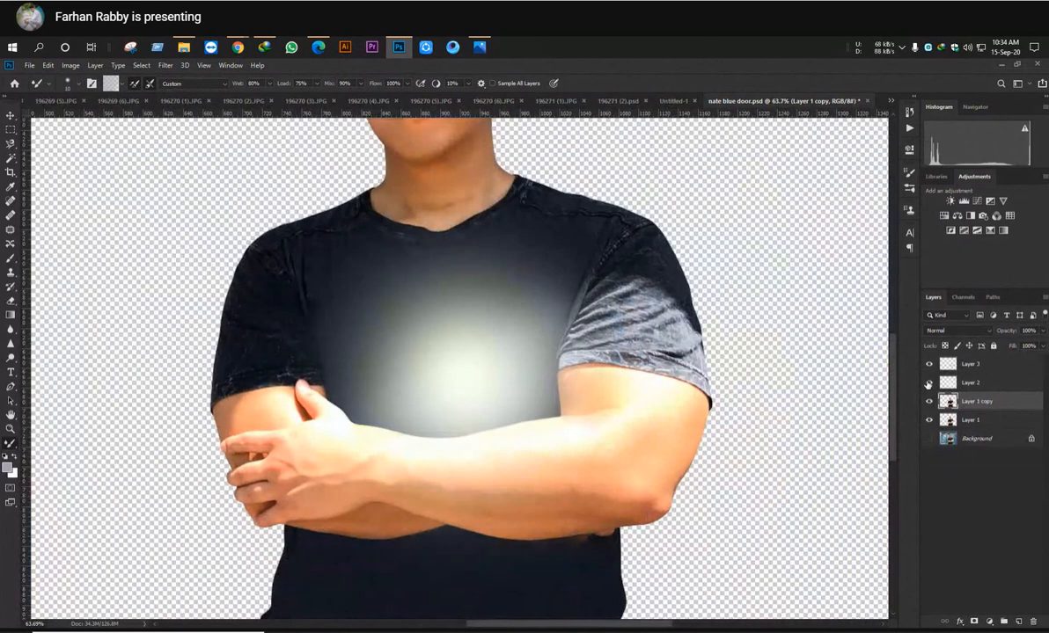
scroll(653, 412, down, 2)
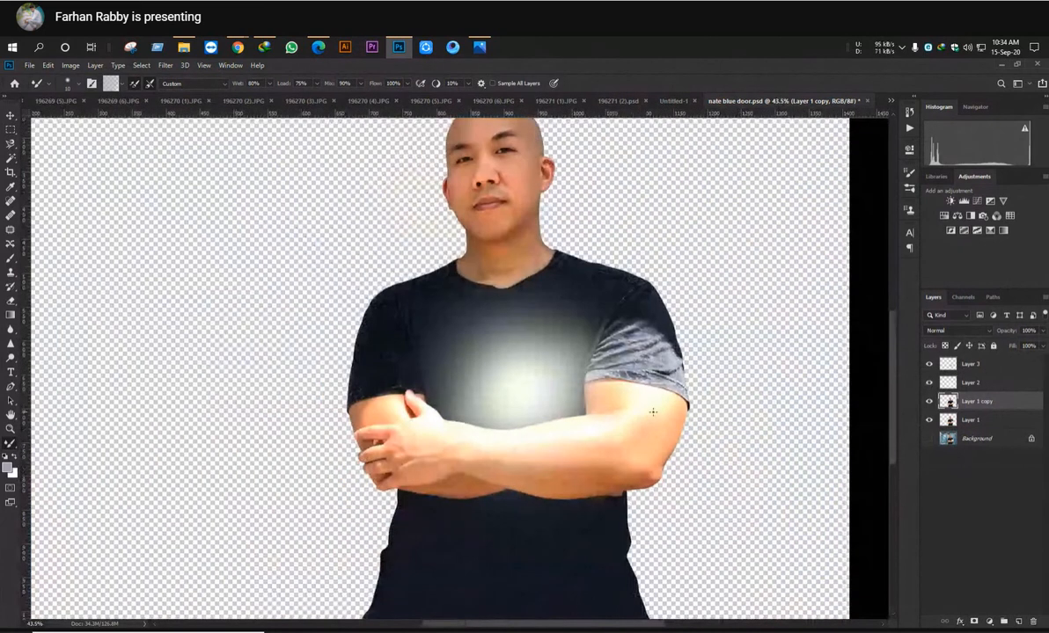
click(929, 382)
scroll(672, 403, up, 2)
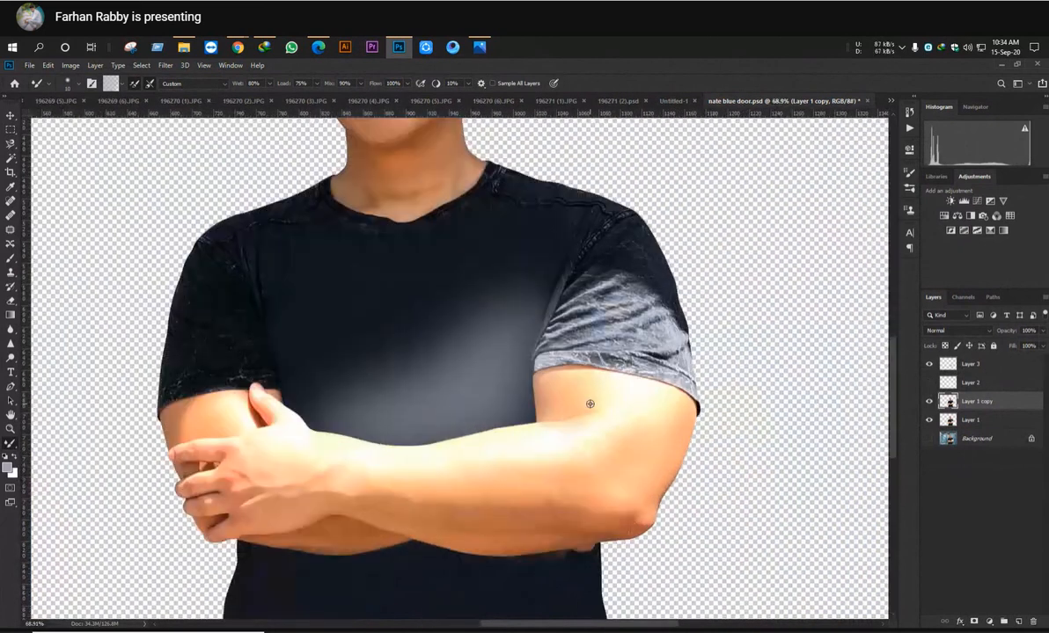
scroll(643, 402, up, 2)
Select Layer 3 and compare the plain shirt with its grey highlight shown and hidden
click(967, 364)
click(928, 365)
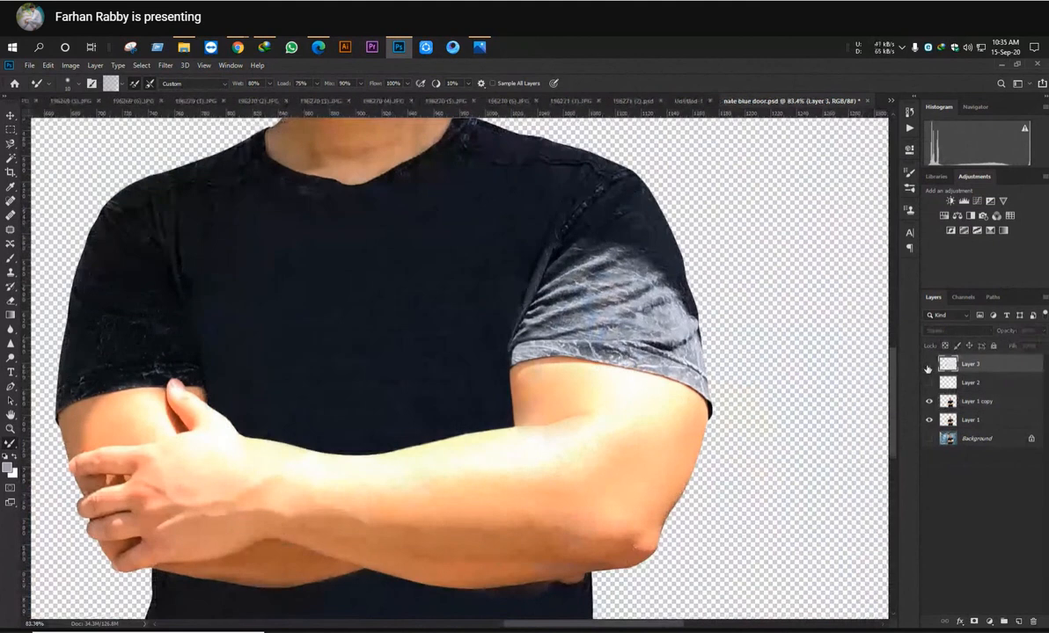
click(928, 364)
click(927, 367)
click(927, 368)
click(927, 367)
click(927, 368)
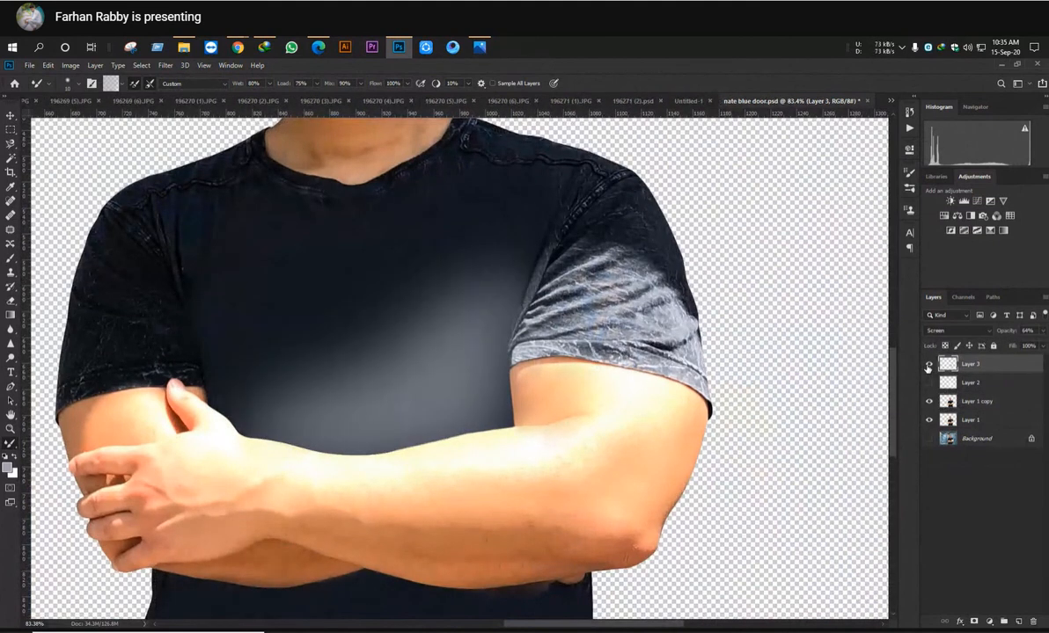
click(927, 367)
click(927, 368)
click(927, 368)
click(927, 368)
Activate the Pen tool and hide Layer 1 copy to reveal the original printed shirt, keeping Layer 3 visible
key(p)
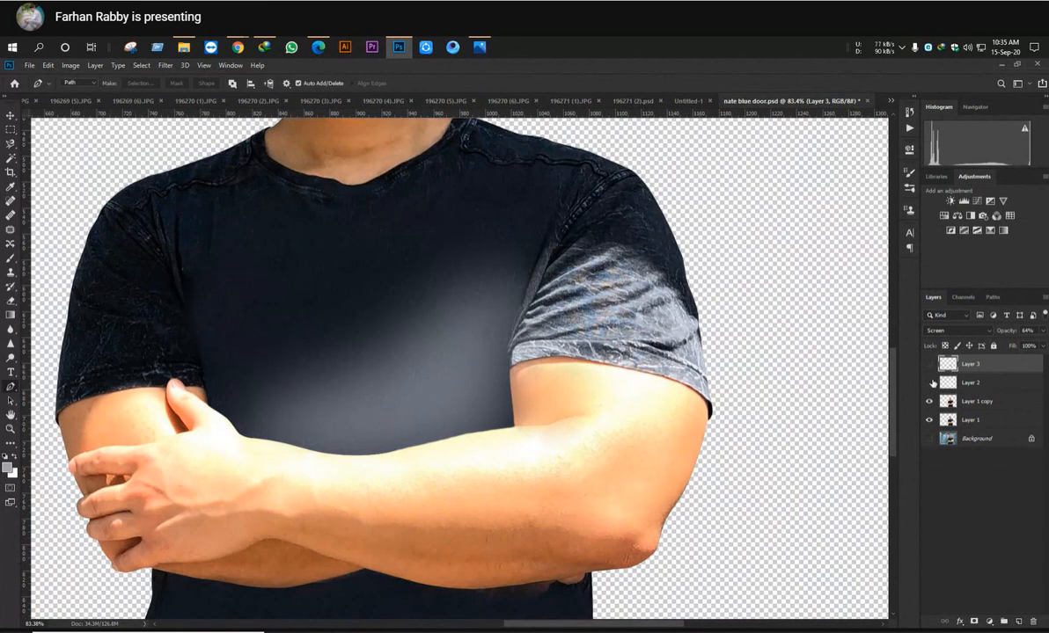
click(928, 368)
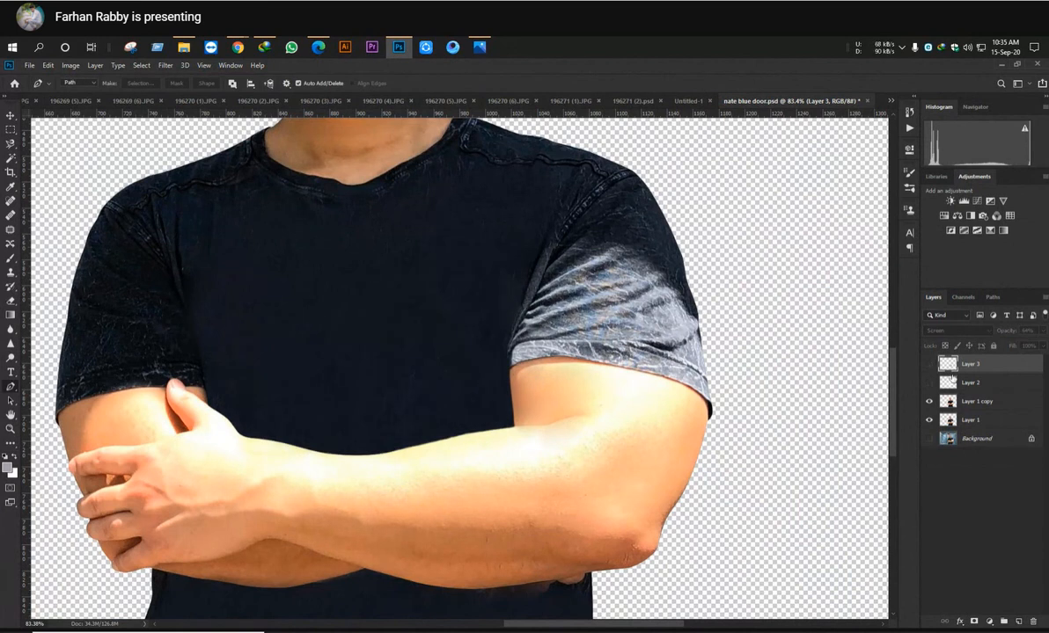
click(928, 402)
scroll(545, 396, up, 3)
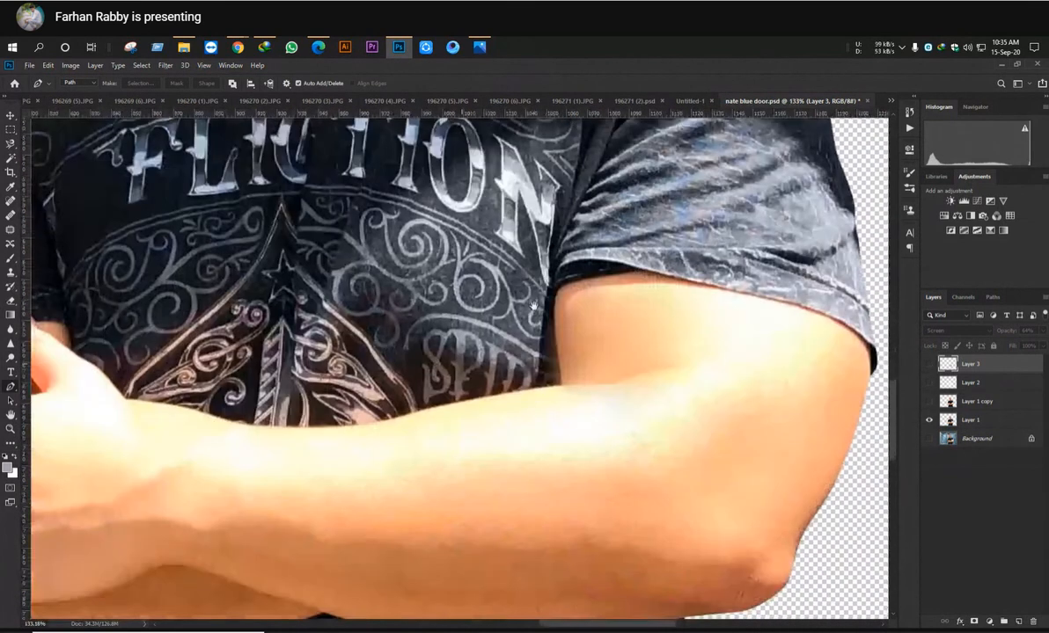
key(ctrl+comma)
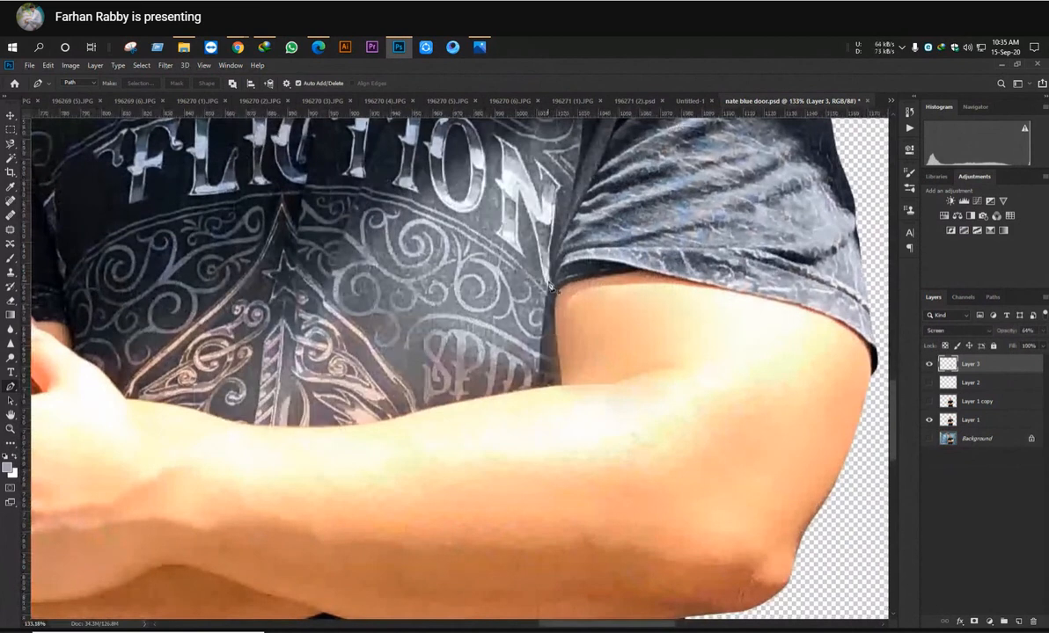
click(550, 277)
key(ctrl+z)
key(ctrl+z)
Review the Work Path outlining the highlight area on the original shirt, then return to Layer 3 and clear the outline
click(991, 298)
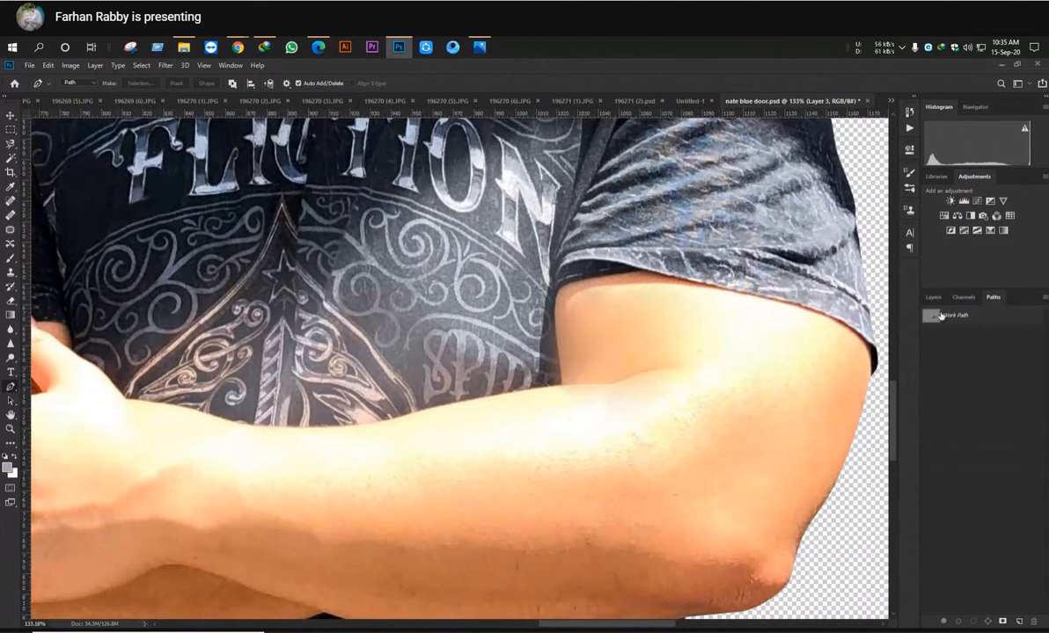
click(935, 318)
scroll(602, 348, down, 5)
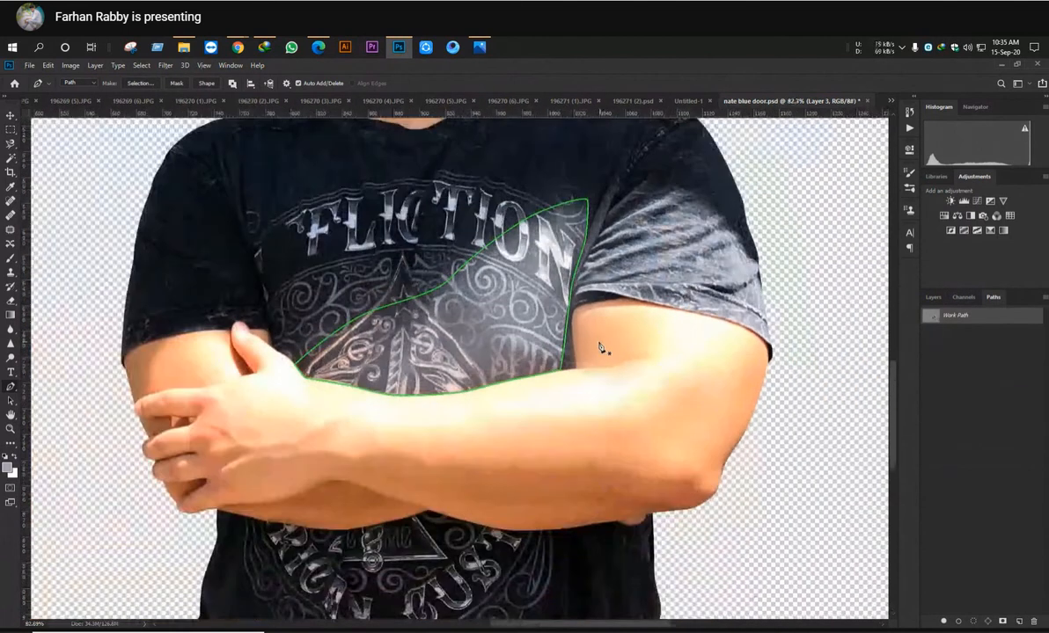
scroll(519, 342, up, 4)
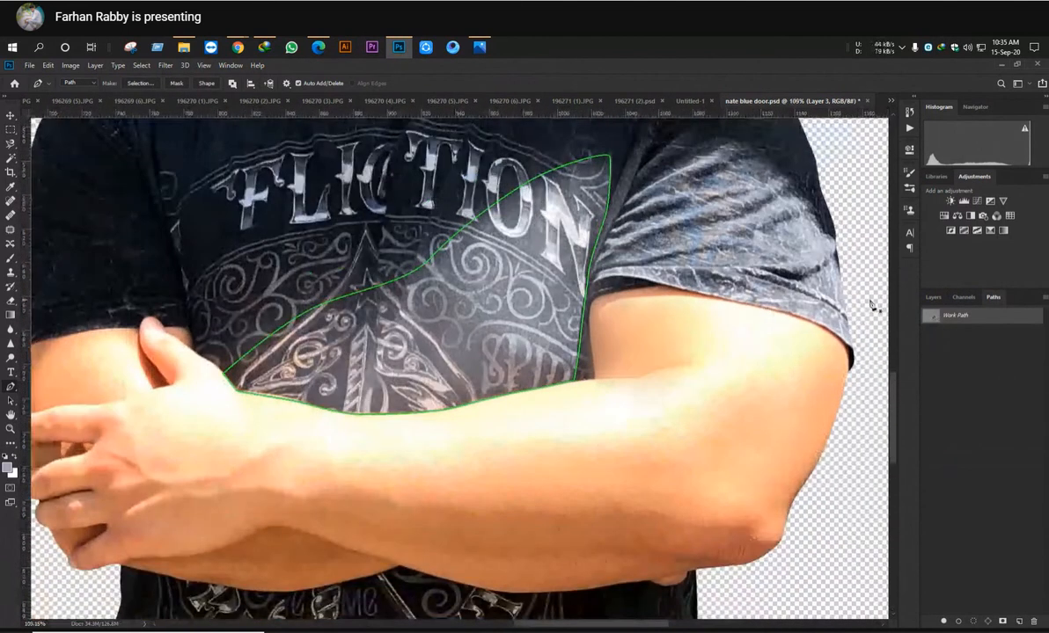
click(932, 298)
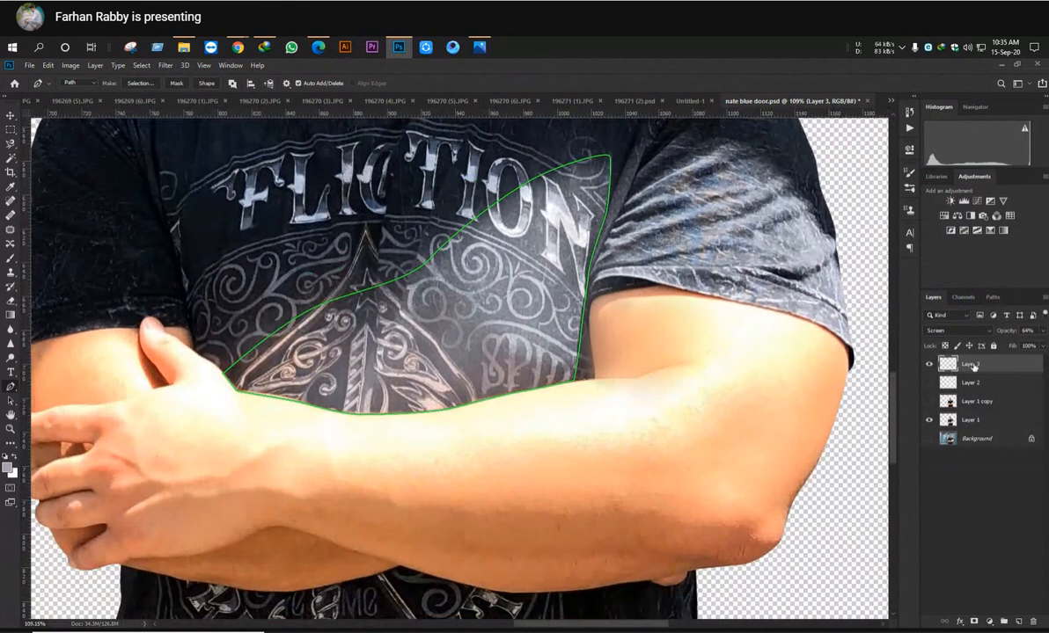
key(ctrl+Return)
scroll(879, 360, down, 1)
scroll(615, 303, up, 4)
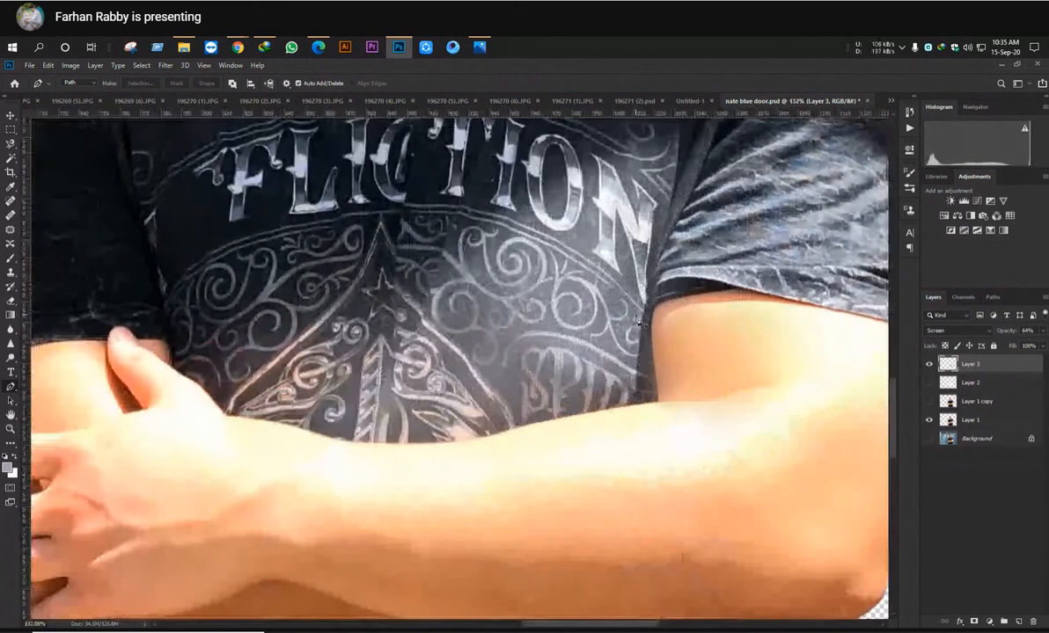
scroll(603, 307, up, 1)
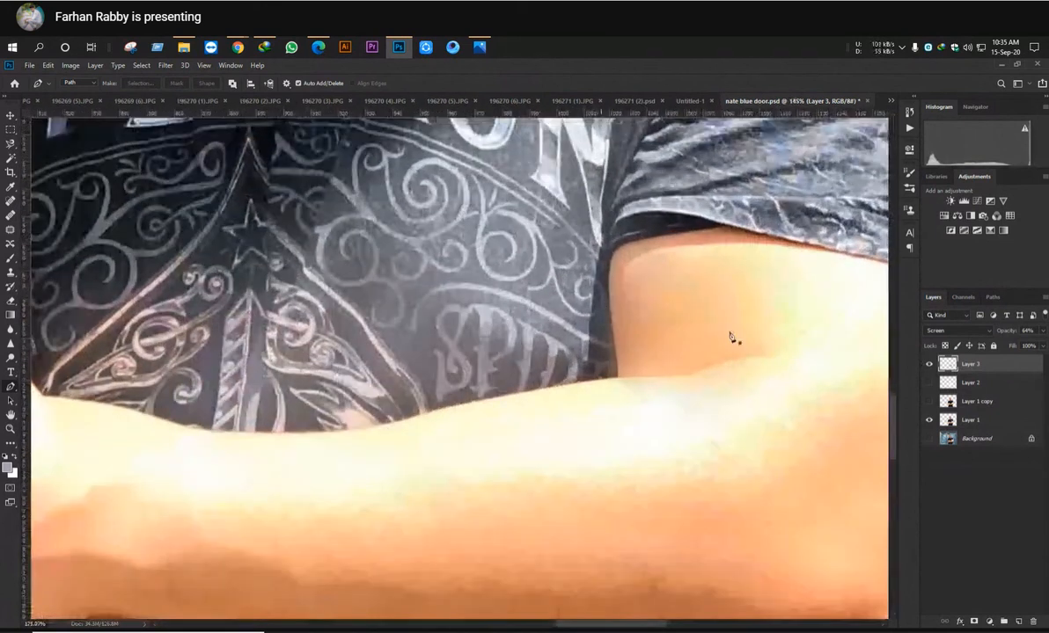
Compare the plain shirt with the original print by showing and hiding Layer 1 copy, leaving it hidden
scroll(732, 340, down, 3)
click(929, 402)
scroll(691, 378, down, 4)
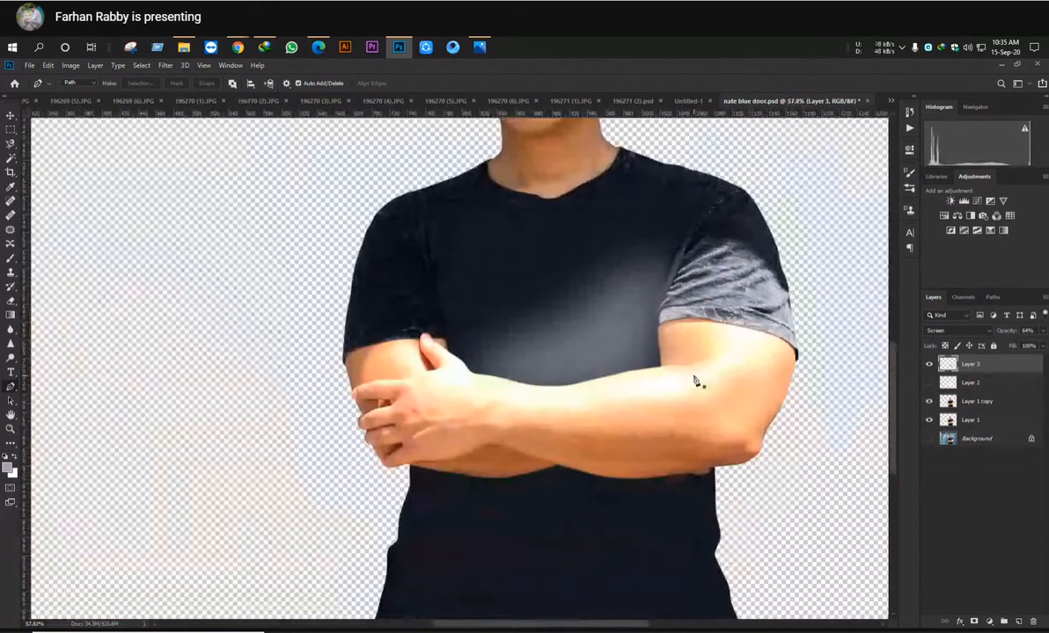
scroll(598, 365, down, 3)
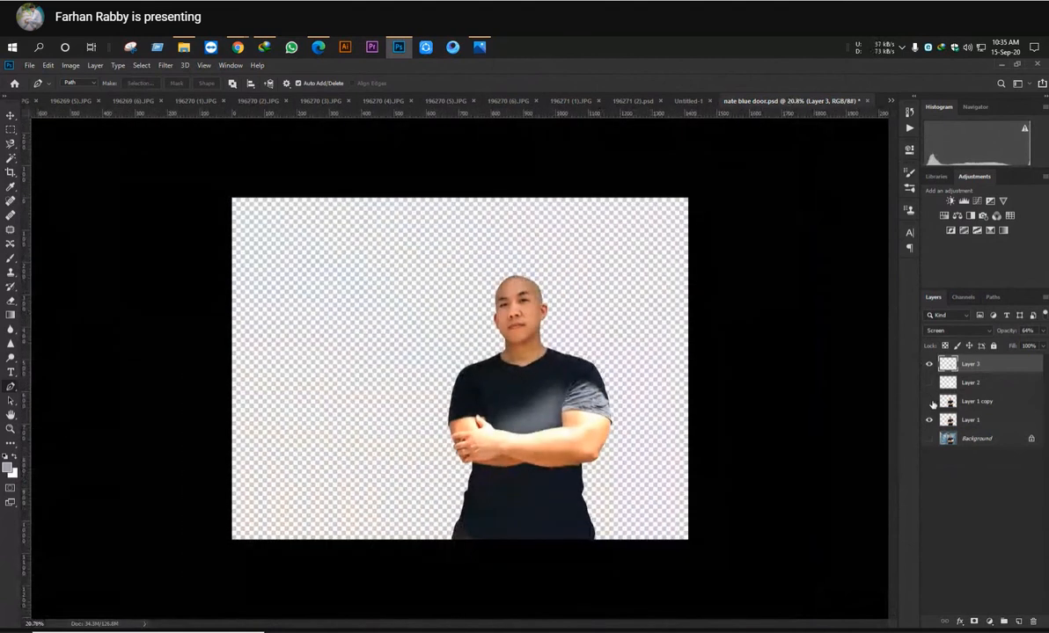
click(929, 402)
click(929, 402)
click(929, 402)
click(929, 402)
click(931, 402)
click(929, 402)
scroll(692, 437, up, 3)
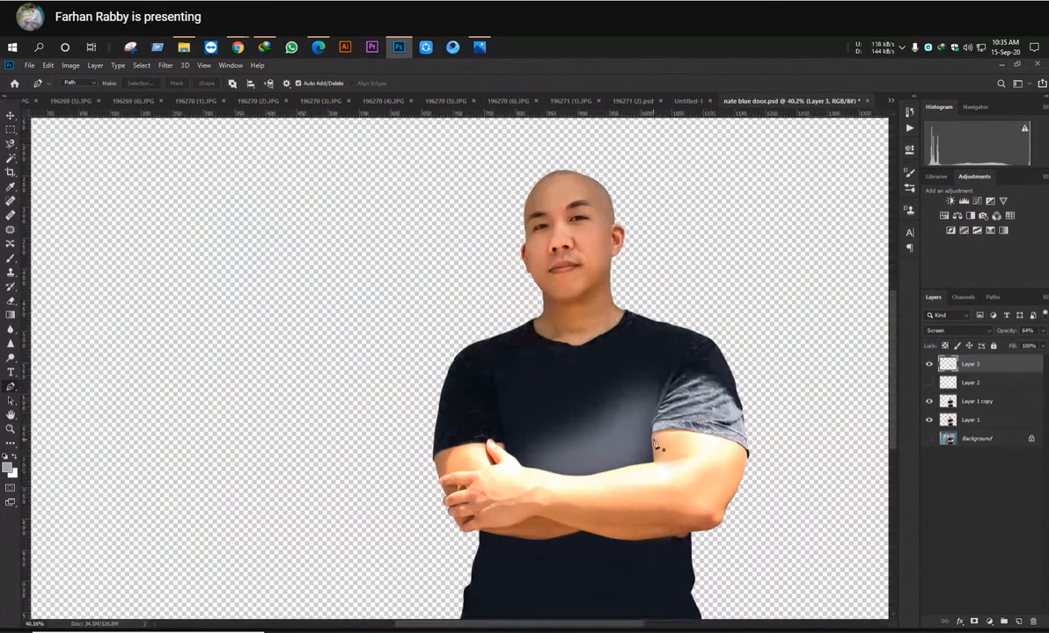
click(928, 402)
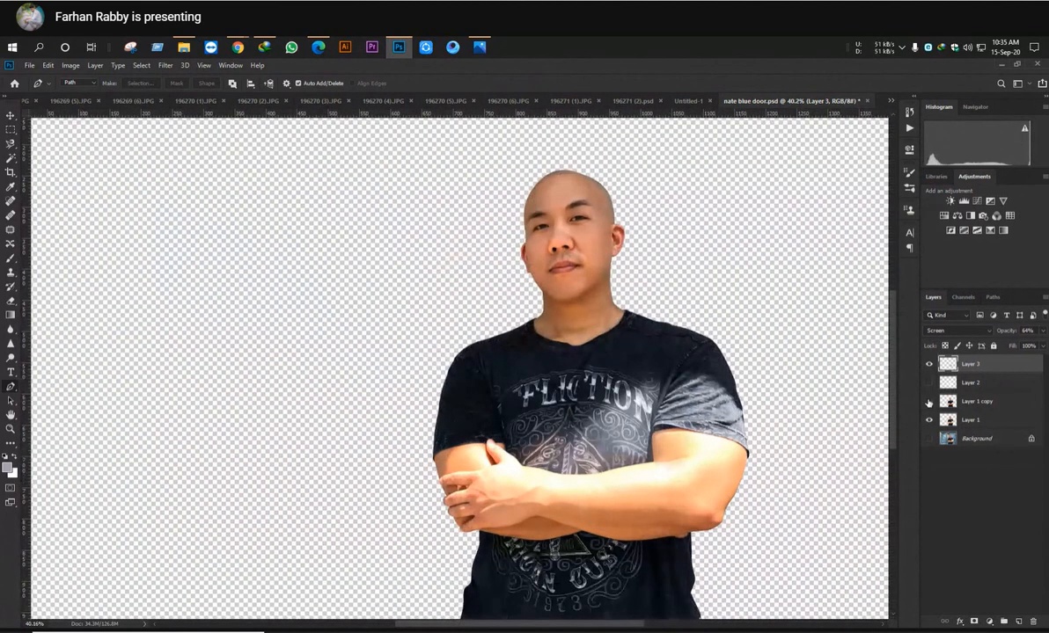
Compare the plain shirt with the original print across the whole image by switching Layer 1 and Layer 1 copy on and off
click(929, 402)
click(929, 402)
scroll(748, 433, down, 3)
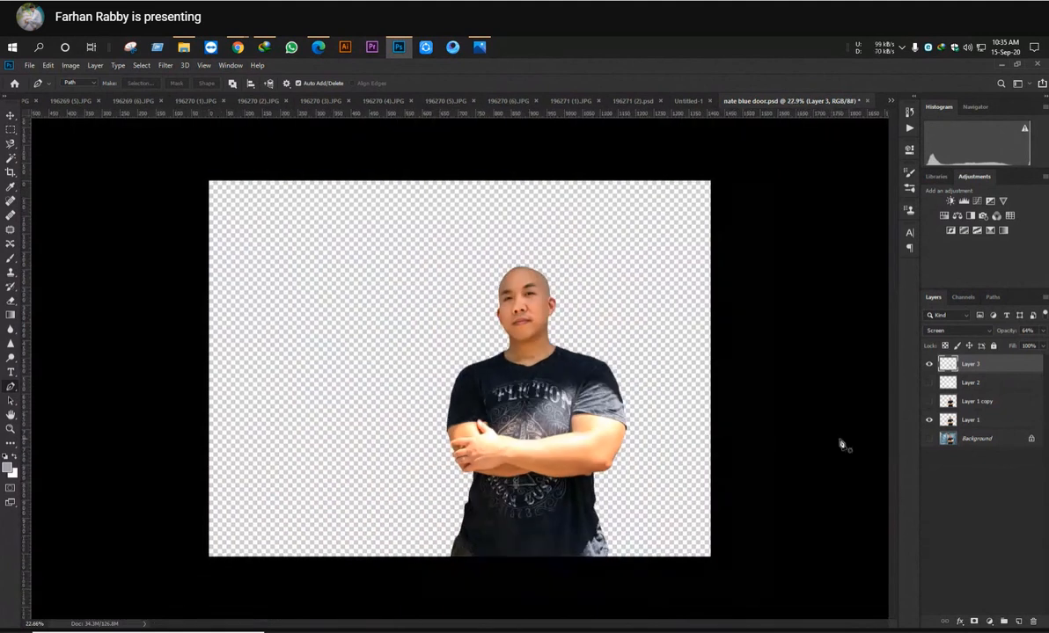
click(928, 420)
click(928, 421)
click(929, 402)
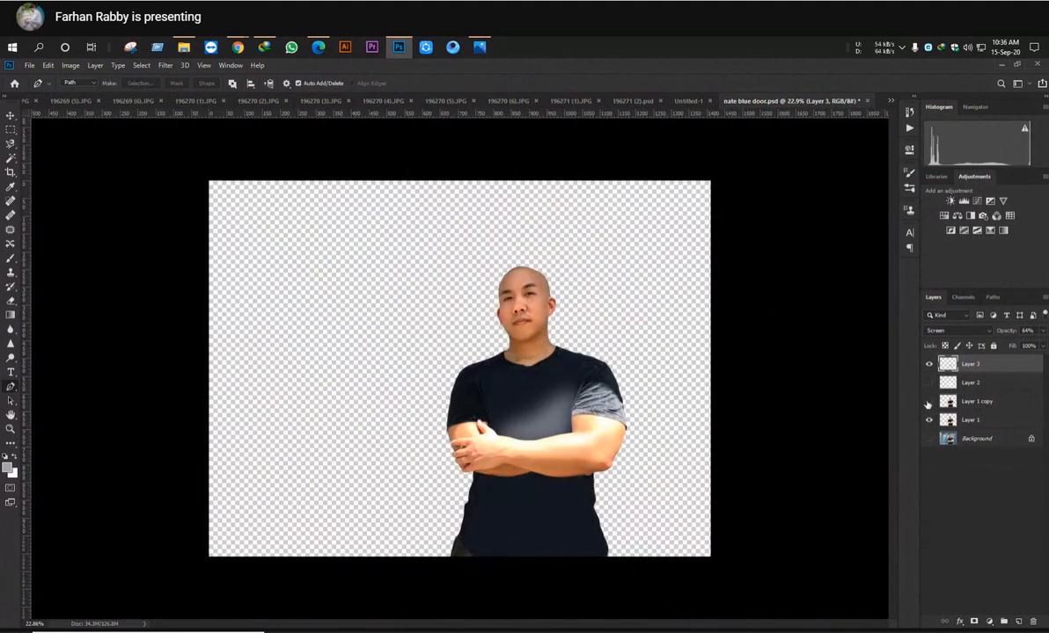
Check the grey highlight against the original print by repeatedly hiding and showing Layer 1 copy, leaving Layer 1 copy visible
click(928, 402)
click(928, 402)
click(928, 401)
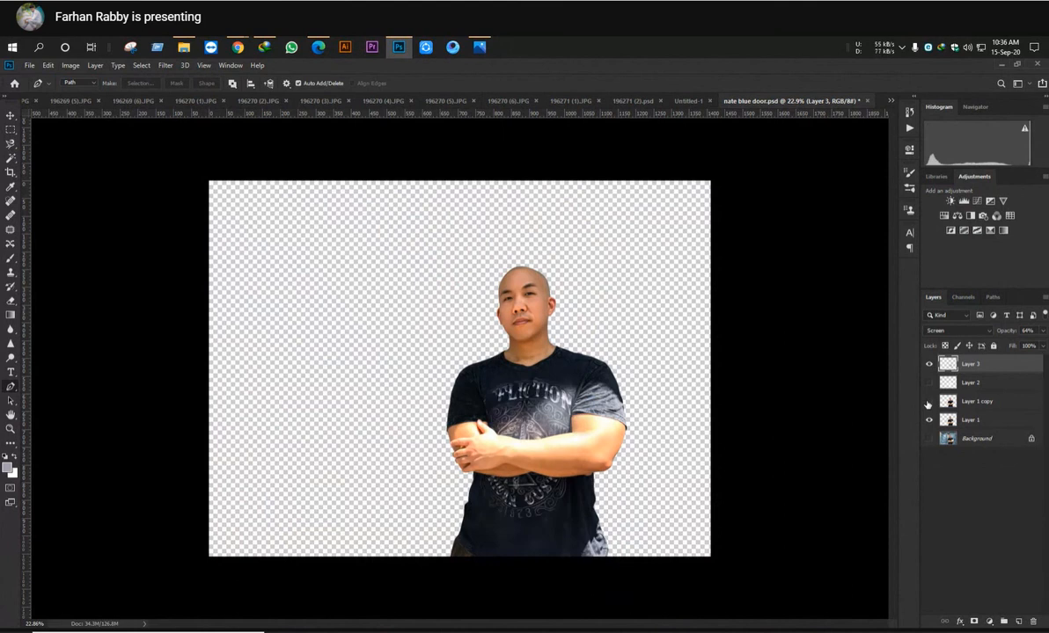
click(928, 402)
click(928, 402)
scroll(682, 416, up, 4)
click(929, 383)
click(929, 383)
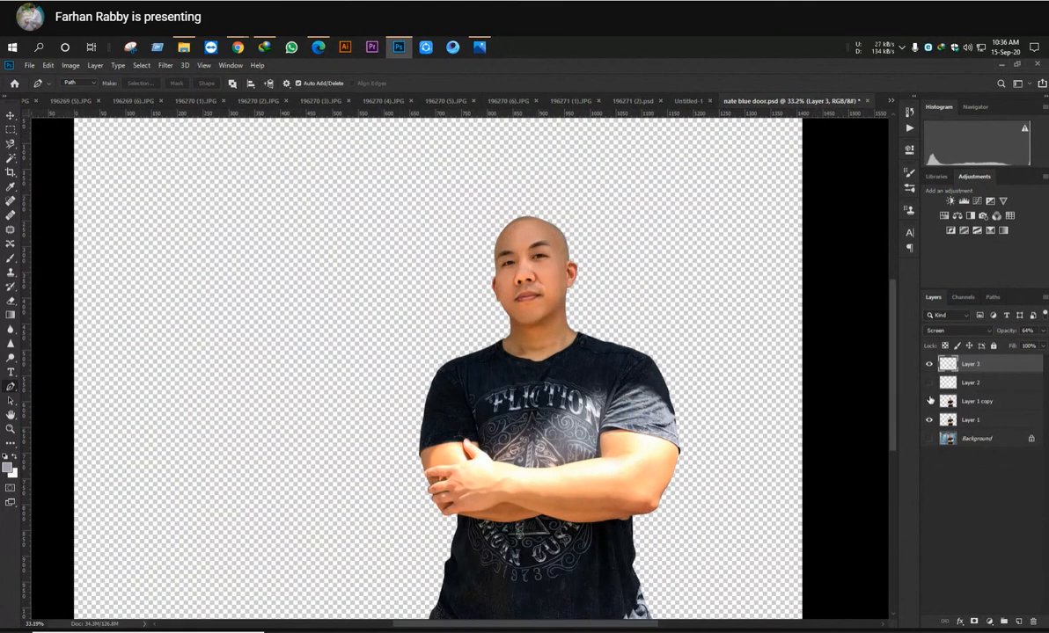
click(929, 402)
scroll(762, 411, down, 4)
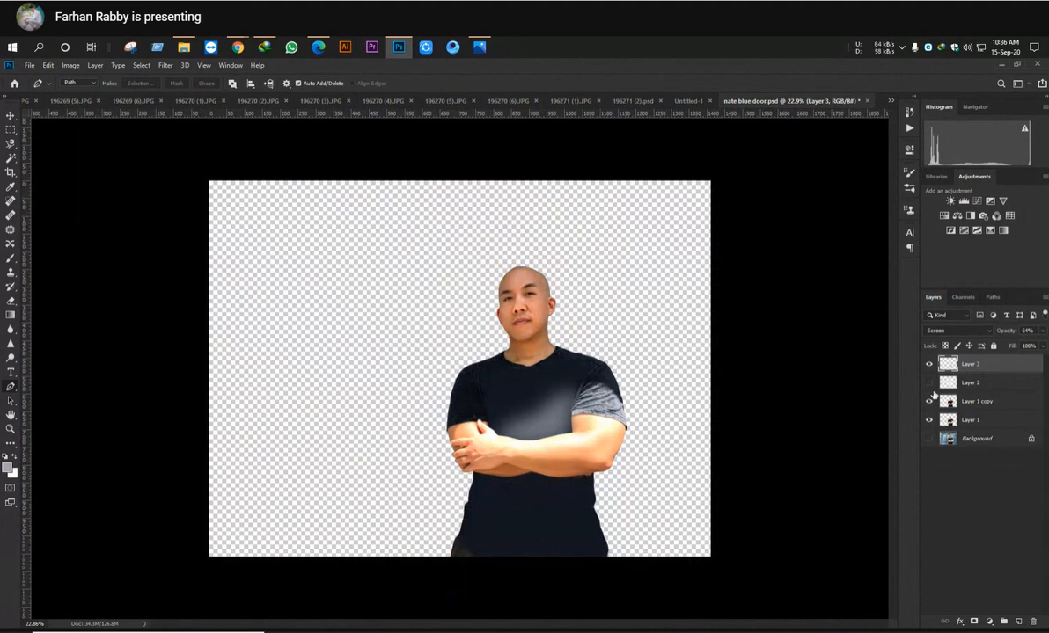
Hide Layer 3 and examine the plain shirt and its lit grey sleeve up close without the chest highlight
click(930, 364)
scroll(438, 476, up, 12)
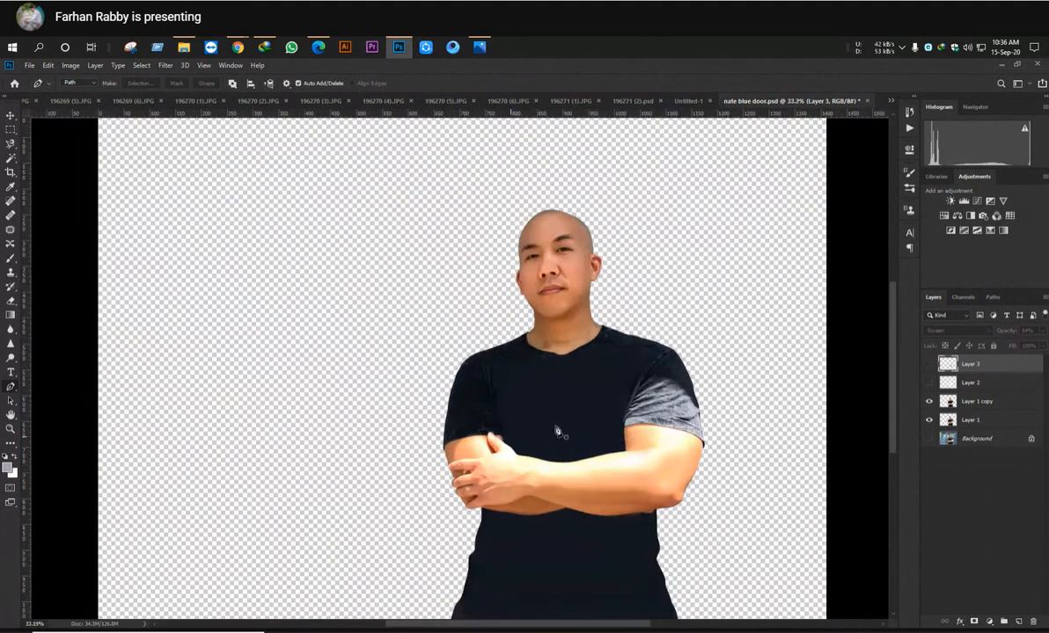
scroll(606, 443, down, 7)
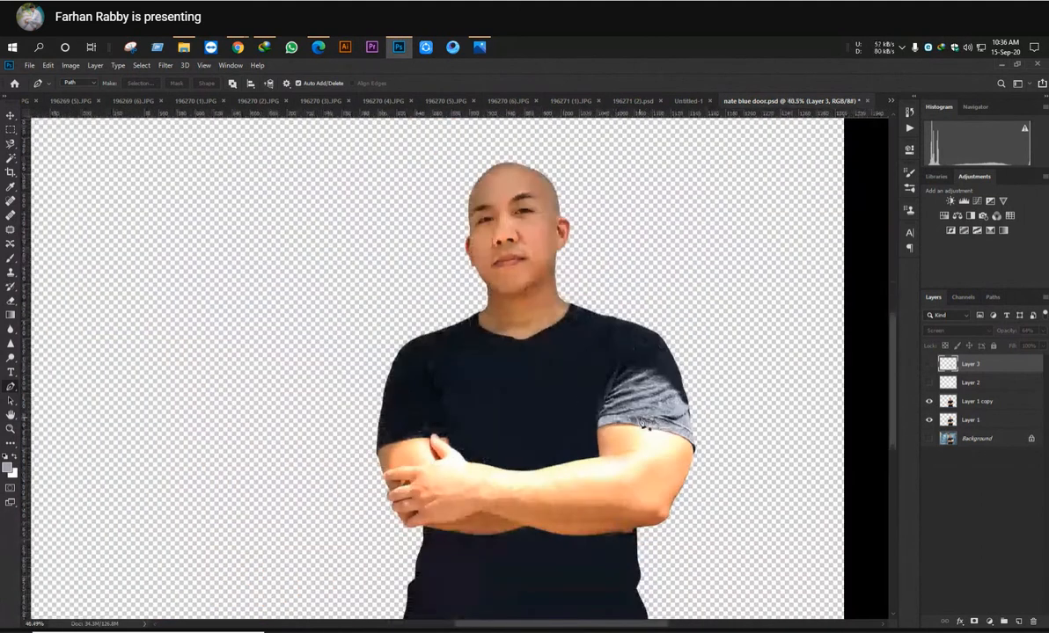
scroll(615, 405, up, 3)
scroll(561, 386, up, 4)
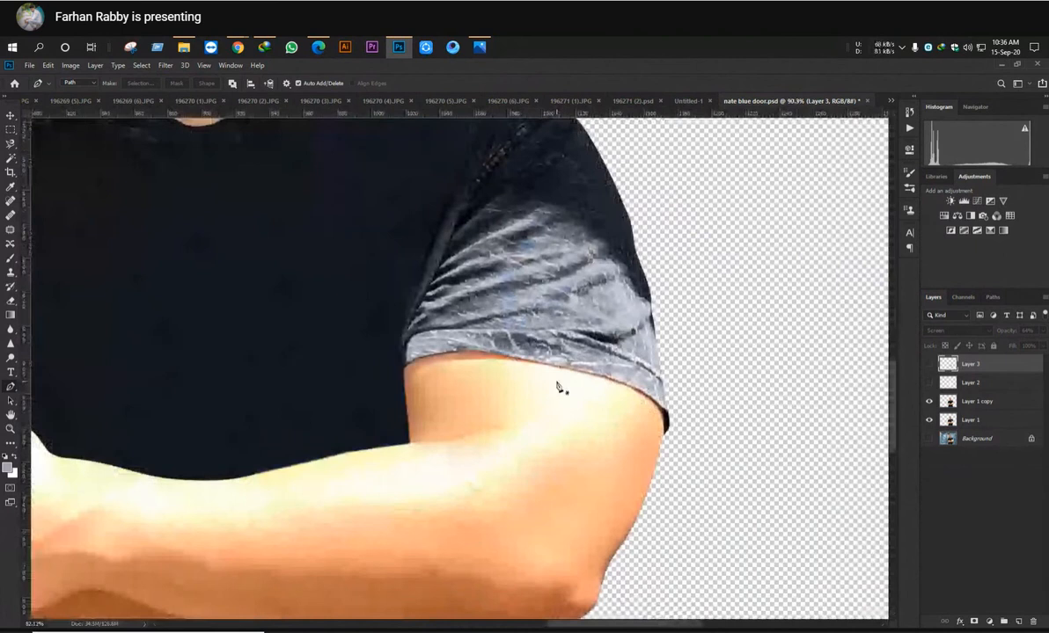
scroll(562, 386, down, 4)
scroll(588, 414, down, 2)
scroll(610, 344, up, 2)
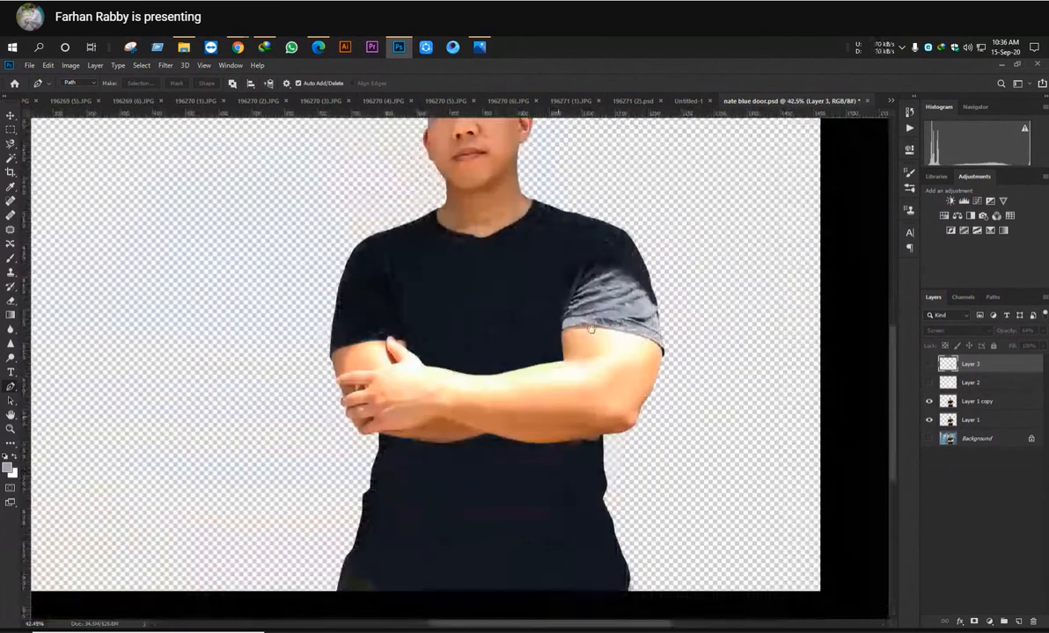
scroll(616, 299, down, 3)
scroll(581, 304, down, 2)
scroll(514, 343, up, 2)
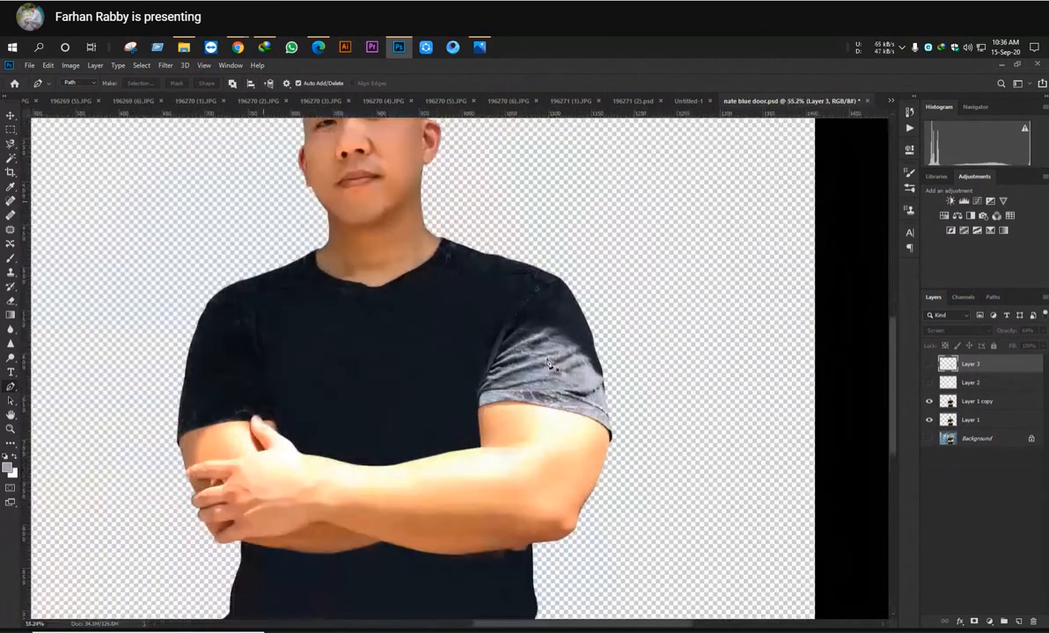
scroll(514, 343, down, 2)
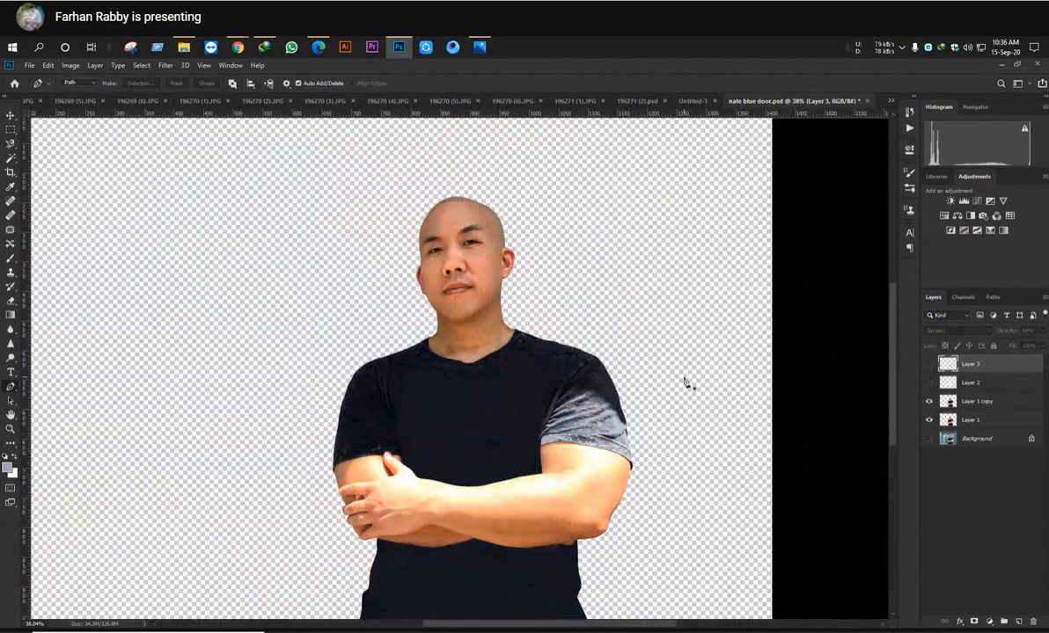
Compare the unhighlighted plain shirt with the original print using Layer 1 copy, and toggle Layer 3's visibility again
click(929, 401)
click(929, 401)
scroll(614, 460, up, 3)
scroll(614, 460, down, 2)
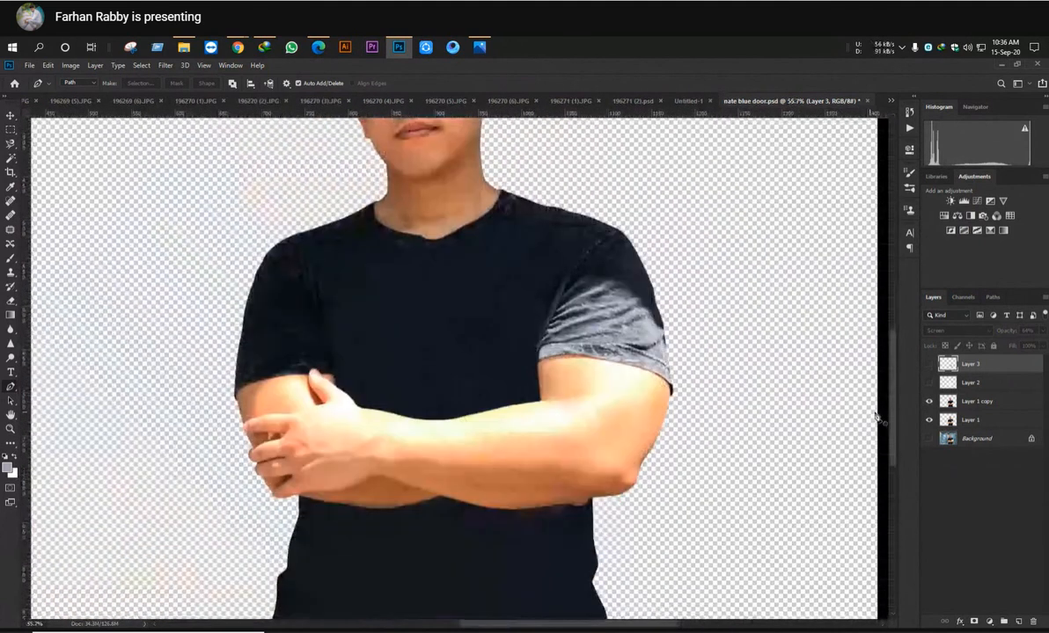
scroll(867, 343, down, 3)
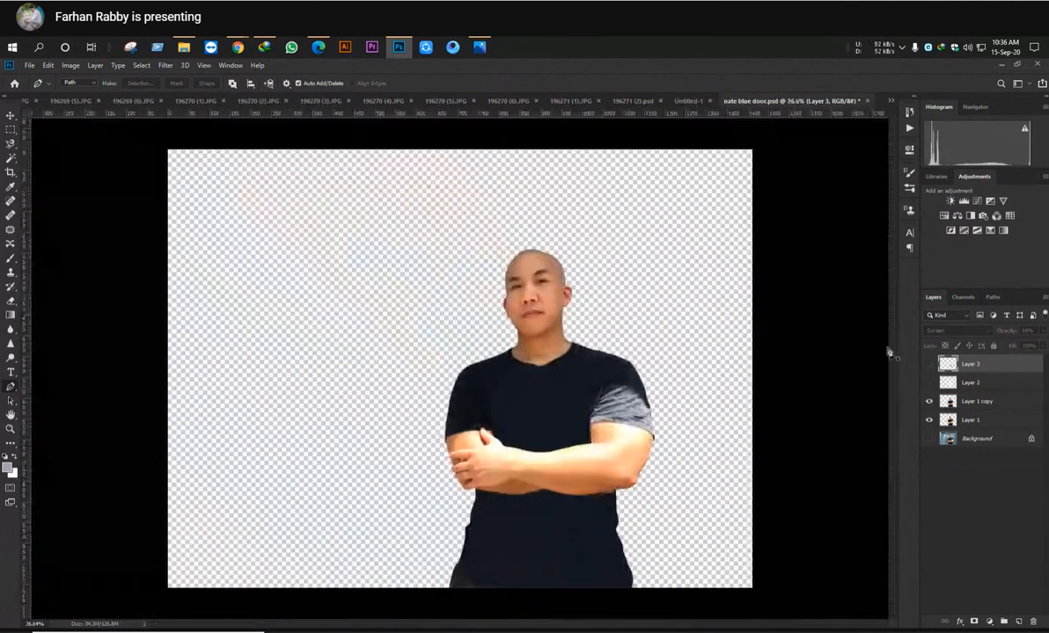
click(929, 364)
Switch to the Edge browser and review the client's Loom feedback video page and the Fiverr conversation
click(319, 47)
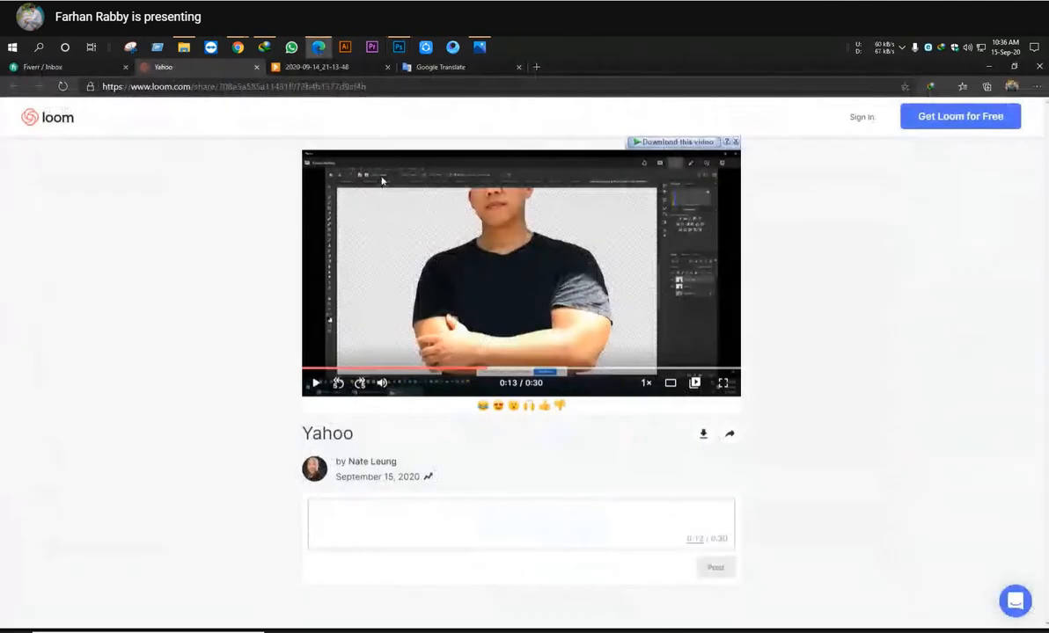
click(121, 70)
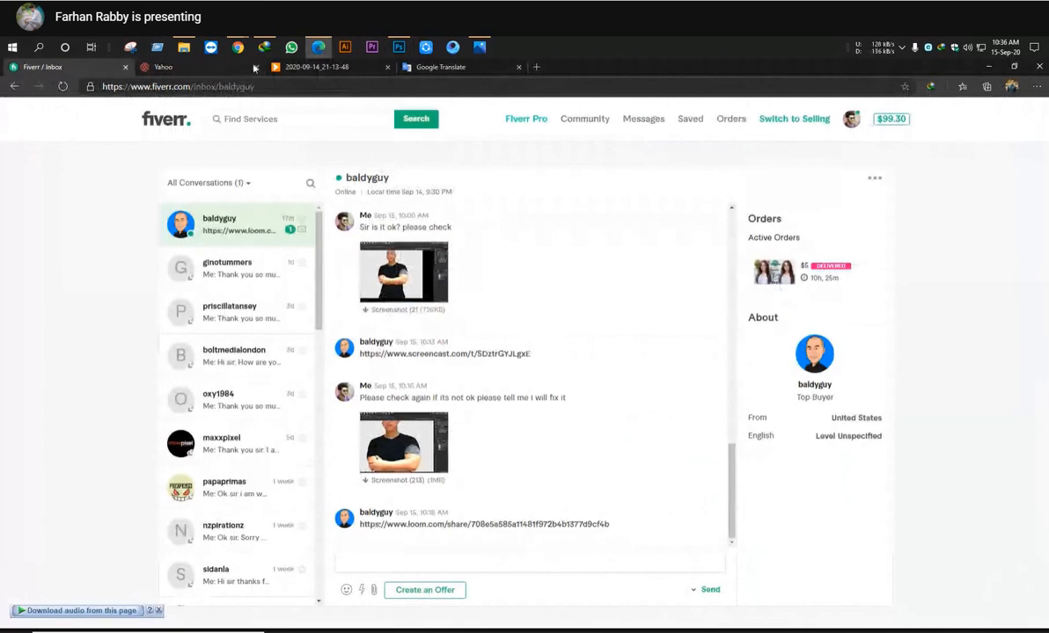
click(184, 48)
click(310, 51)
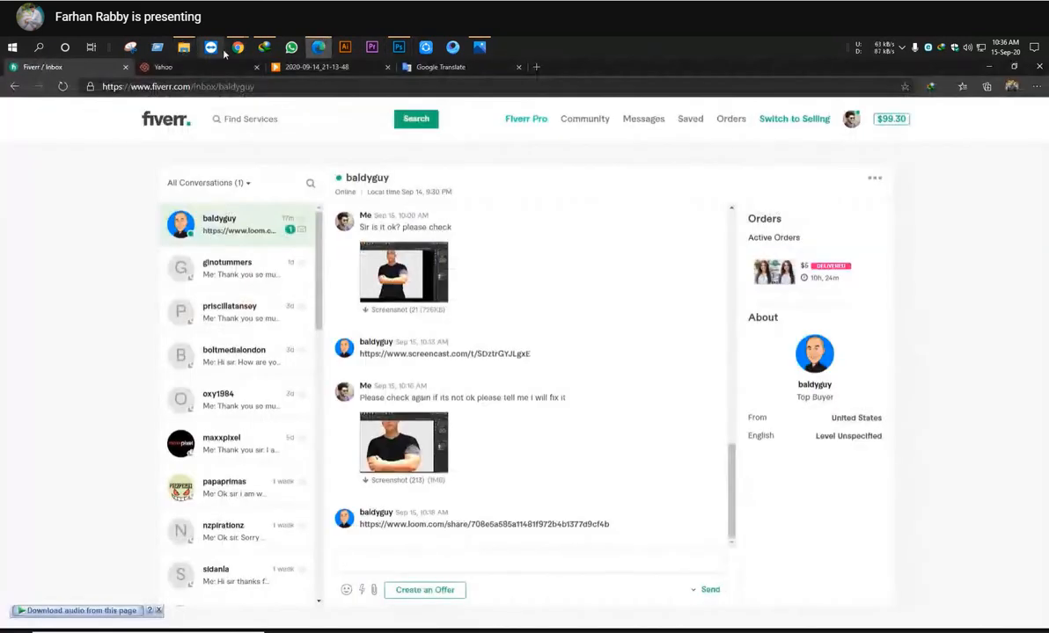
Switch to the Google Meet call in Chrome and mute the microphone
mouse_move(238, 47)
click(202, 119)
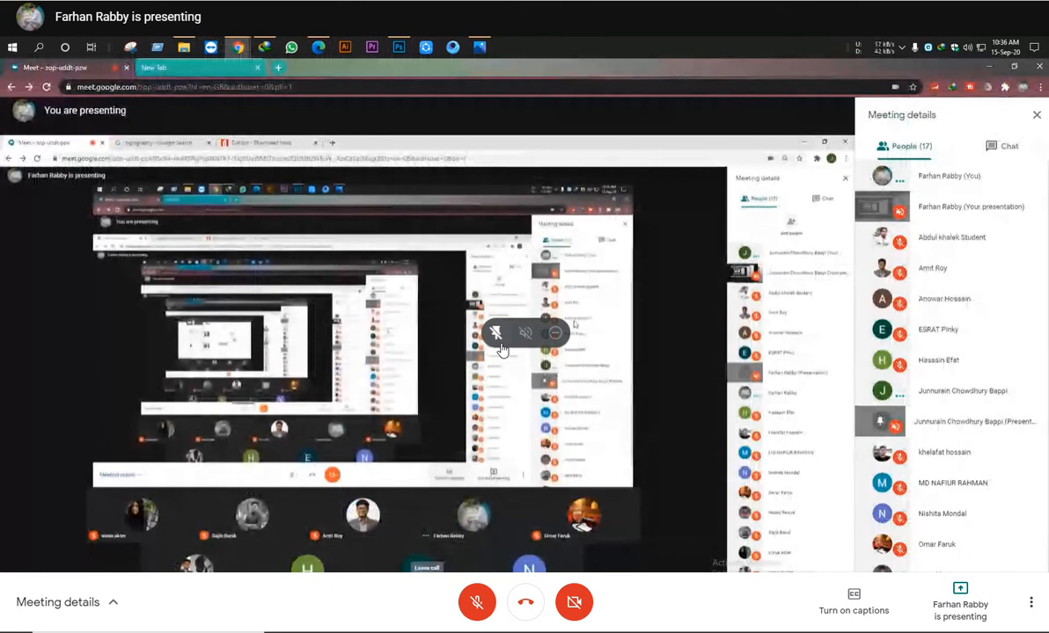
click(476, 604)
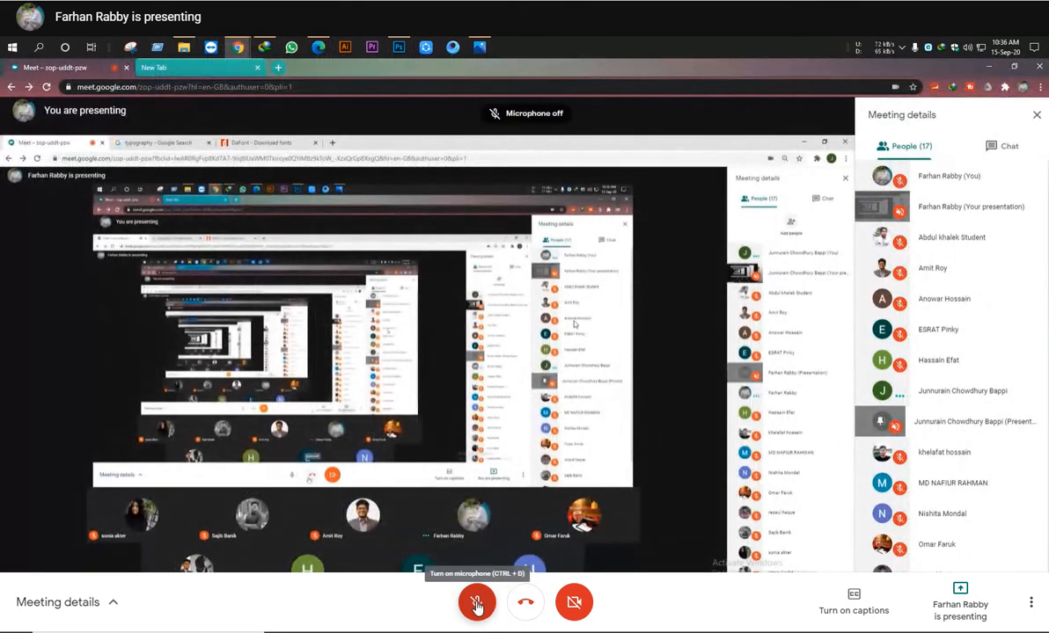